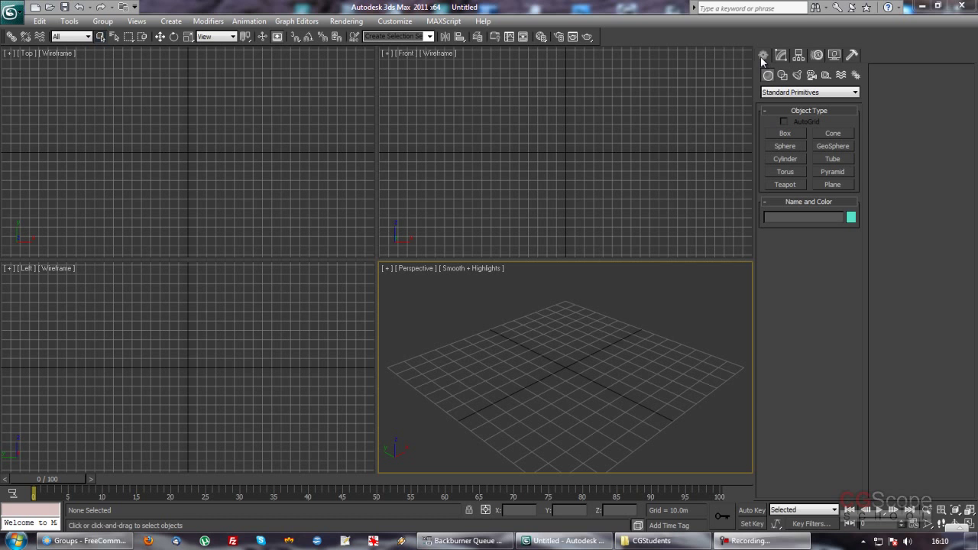
- Show the Splines object types under Create > Shapes, glancing briefly at the Modify panel
click(782, 75)
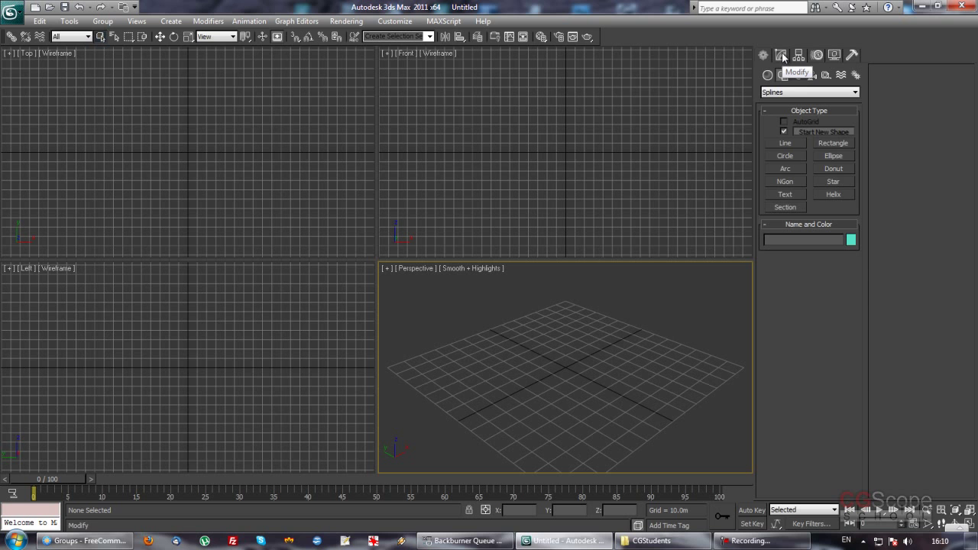
click(782, 58)
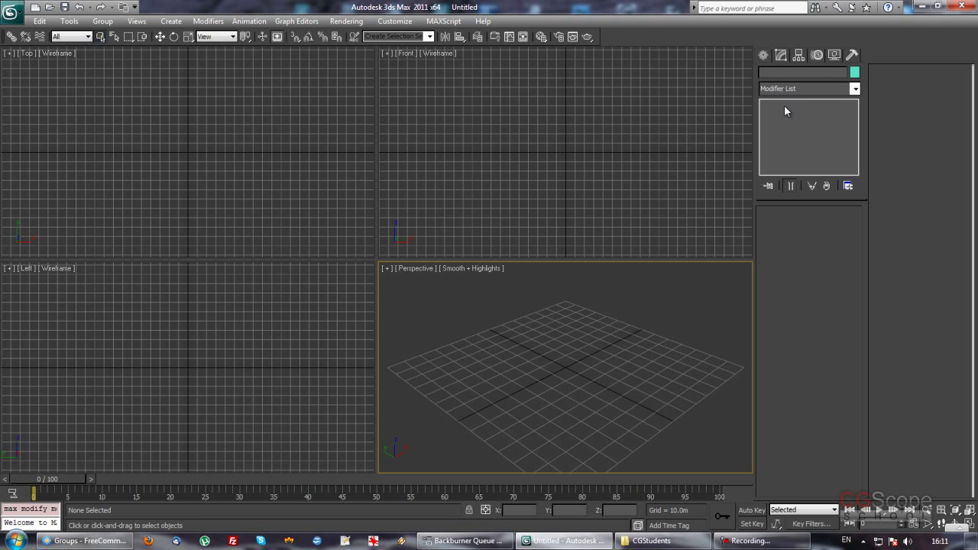
click(762, 57)
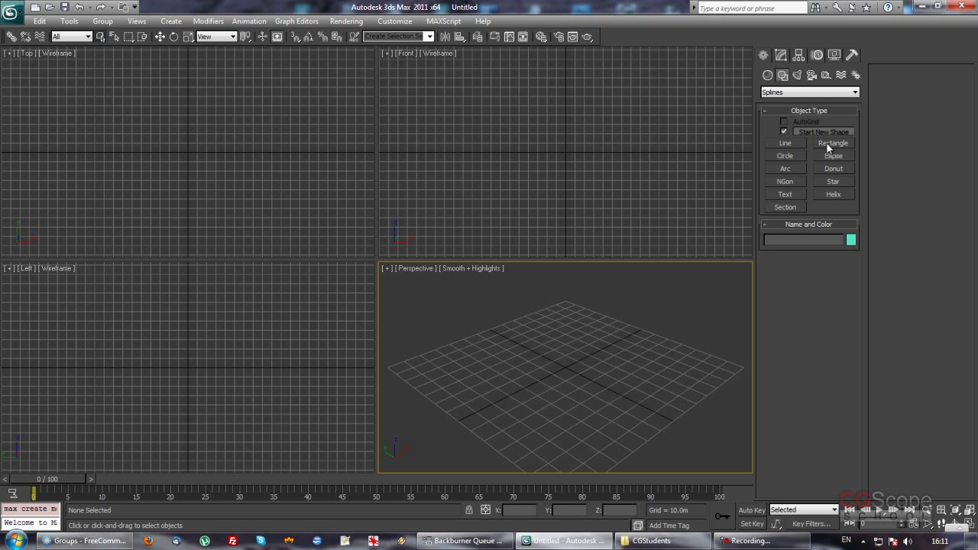
- Draw a circle in the Perspective view and set its radius to 33.039m
click(792, 155)
drag(556, 395, 579, 405)
right_click(585, 389)
mouse_move(586, 389)
alt+middle_down()
mouse_move(539, 414)
mouse_move(599, 382)
mouse_move(550, 375)
alt+middle_up()
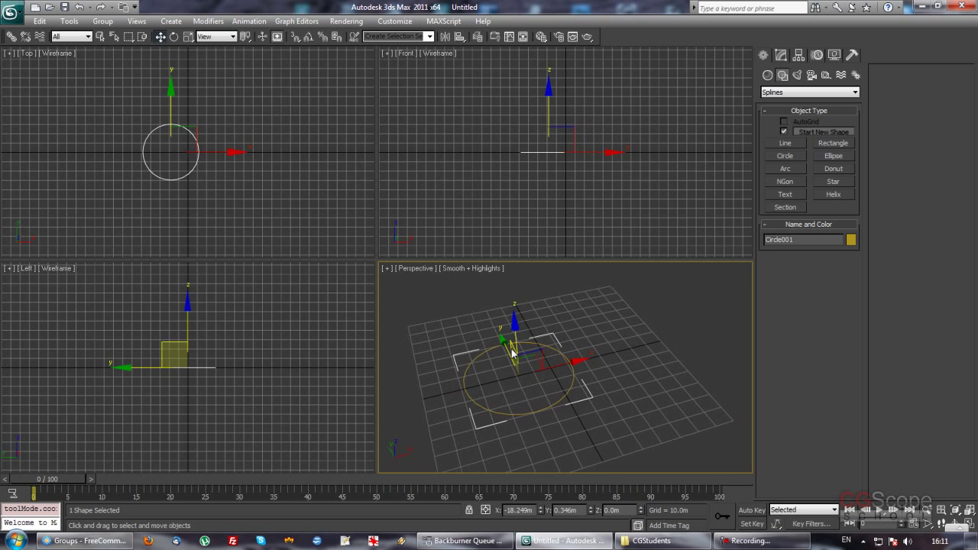
click(781, 55)
drag(844, 254, 833, 251)
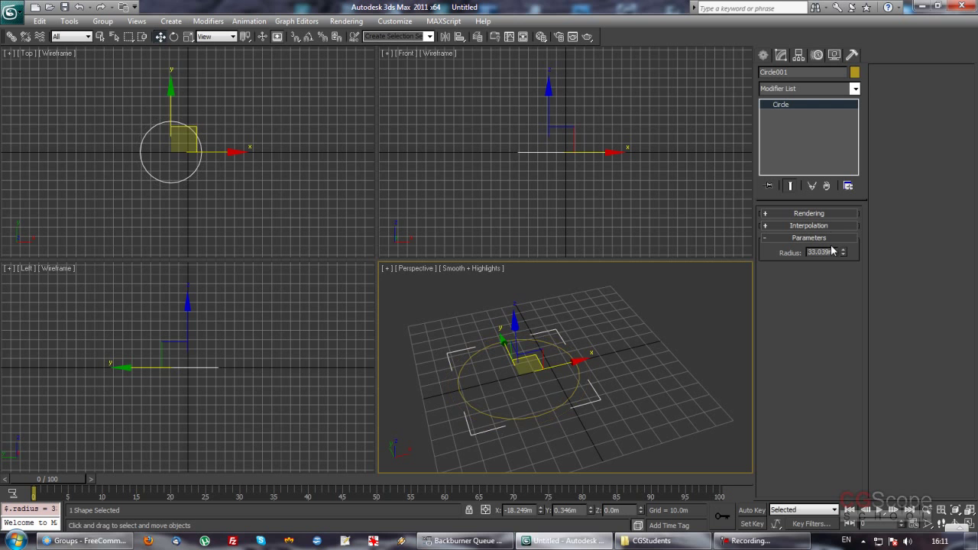
alt+middle_drag(608, 334, 615, 326)
- Maximize the Perspective viewport with Alt+W and browse the Modifier List
key(alt+w)
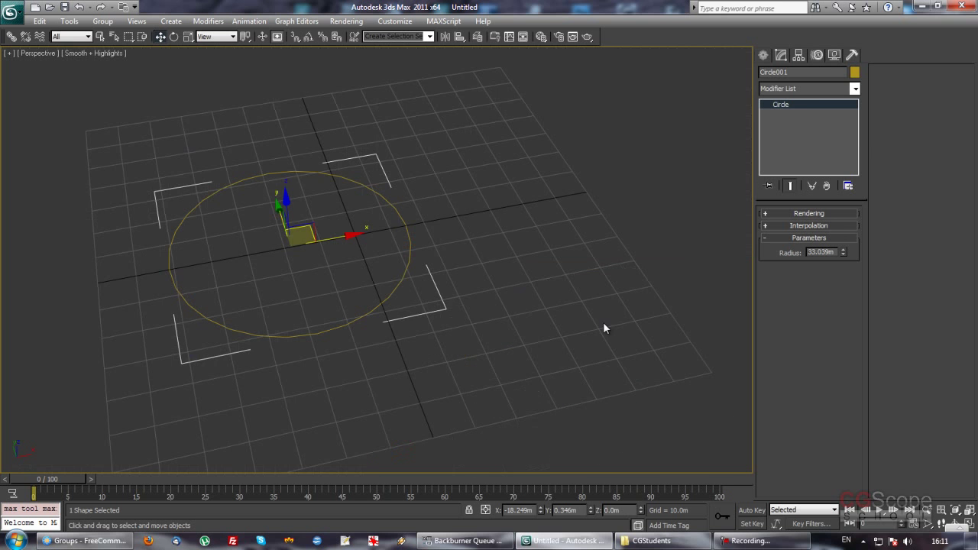
click(855, 89)
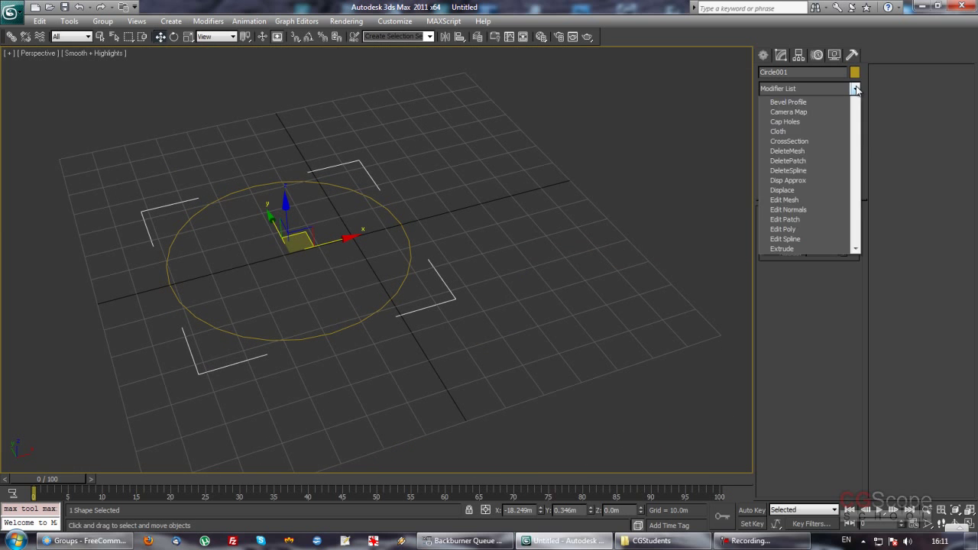
drag(858, 140, 854, 223)
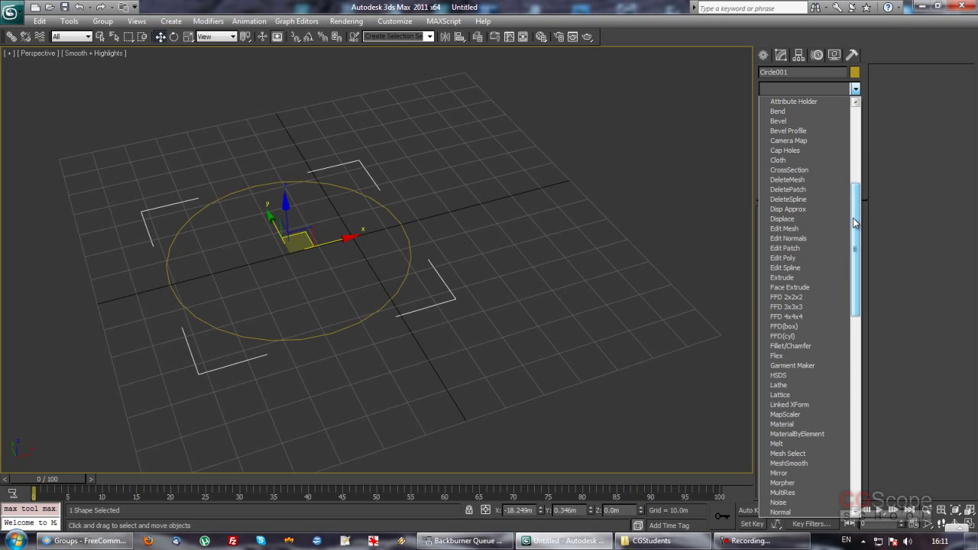
click(791, 268)
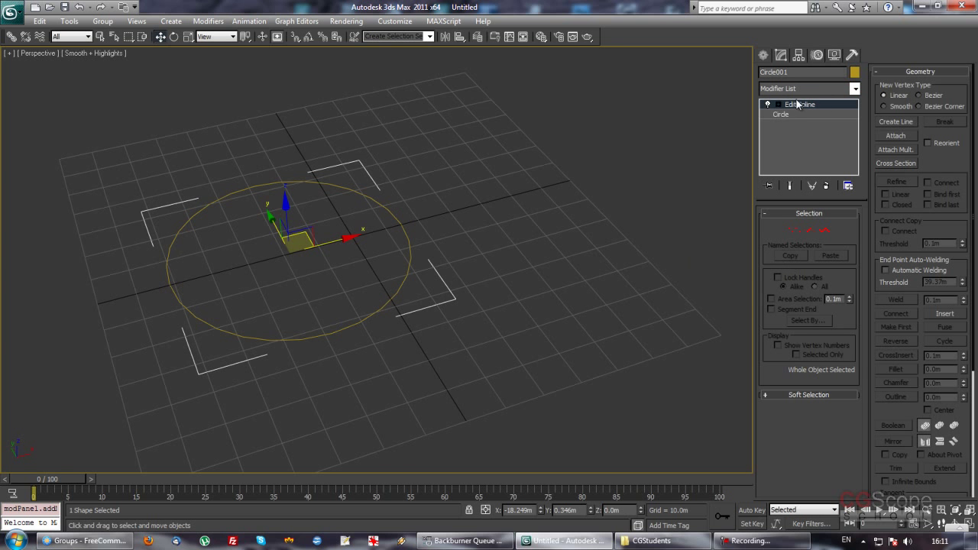
middle_drag(570, 261, 642, 266)
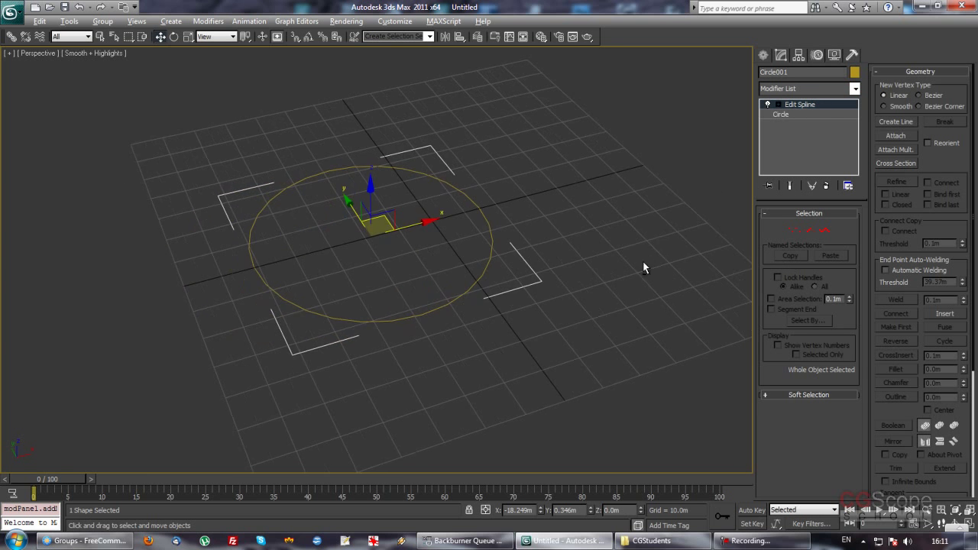
click(792, 230)
alt+middle_drag(495, 243, 345, 177)
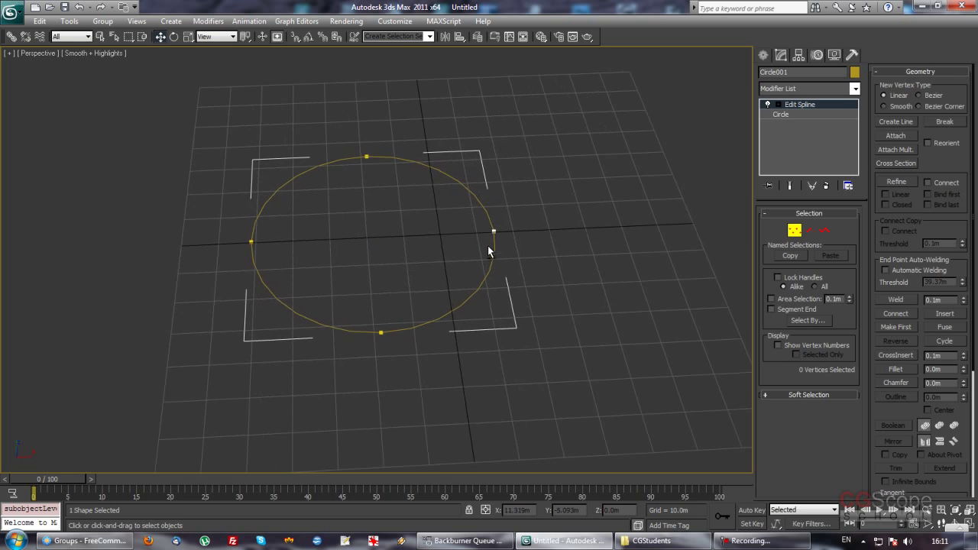
drag(345, 178, 390, 200)
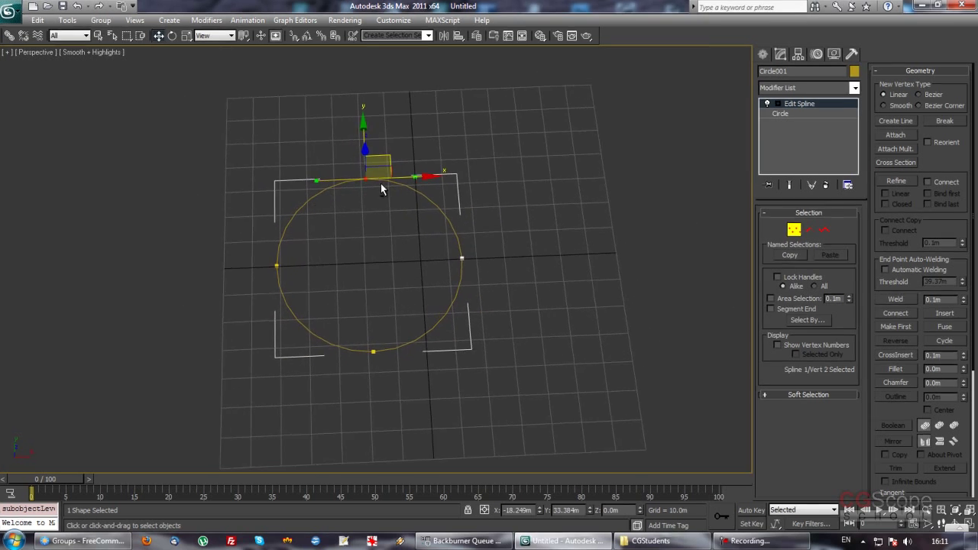
drag(145, 89, 199, 160)
mouse_move(179, 205)
alt+middle_down()
mouse_move(349, 196)
mouse_move(393, 164)
alt+middle_up()
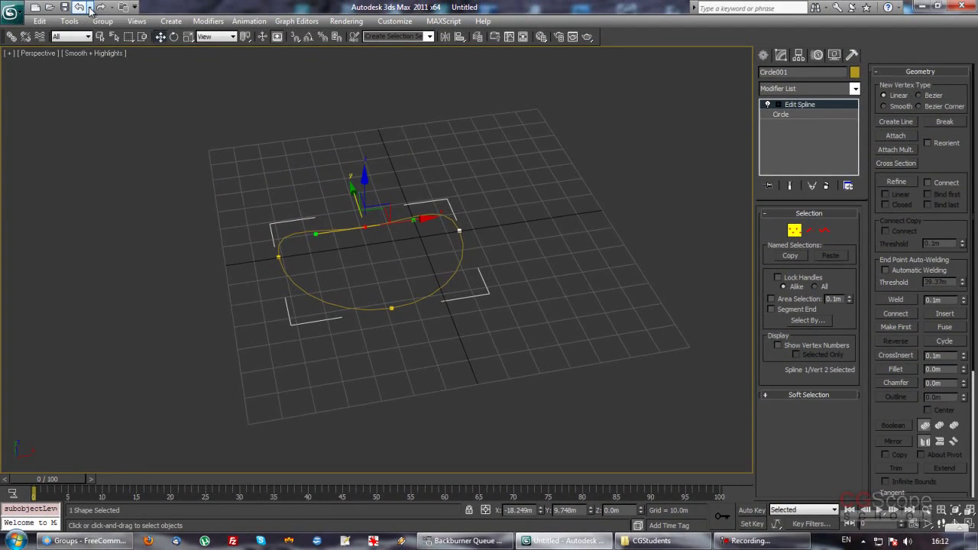
click(89, 10)
click(183, 6)
click(768, 105)
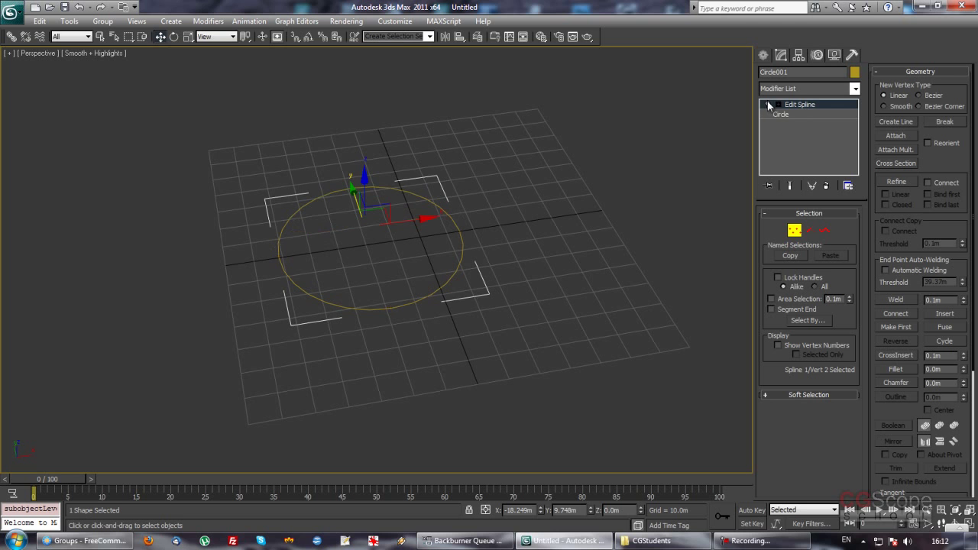
click(768, 104)
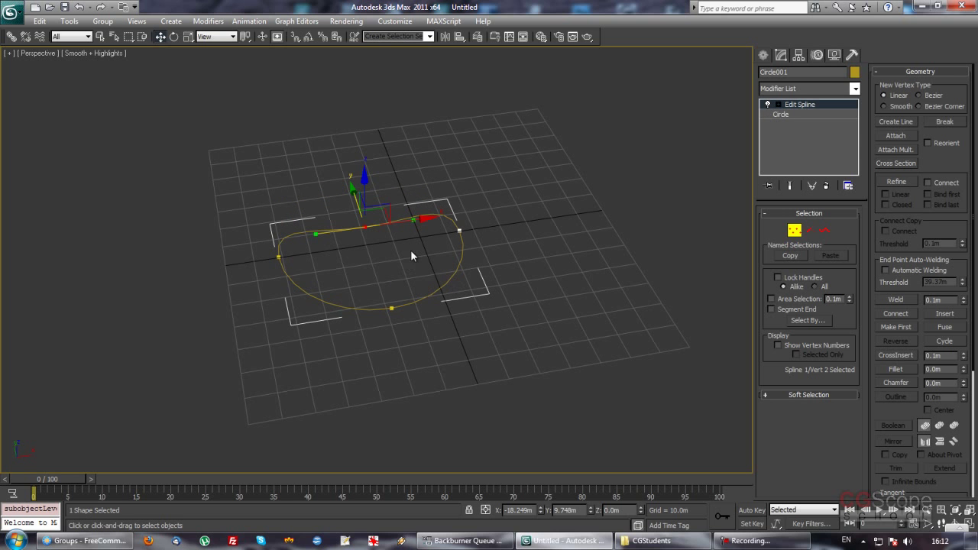
click(830, 187)
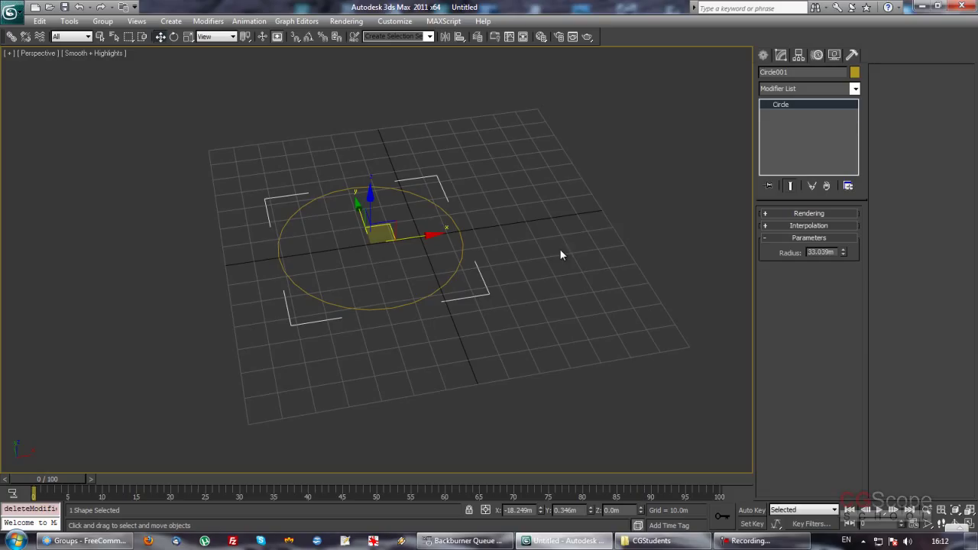
- Convert Circle001 to an Editable Spline through the right-click Convert To menu
middle_drag(560, 255, 501, 265)
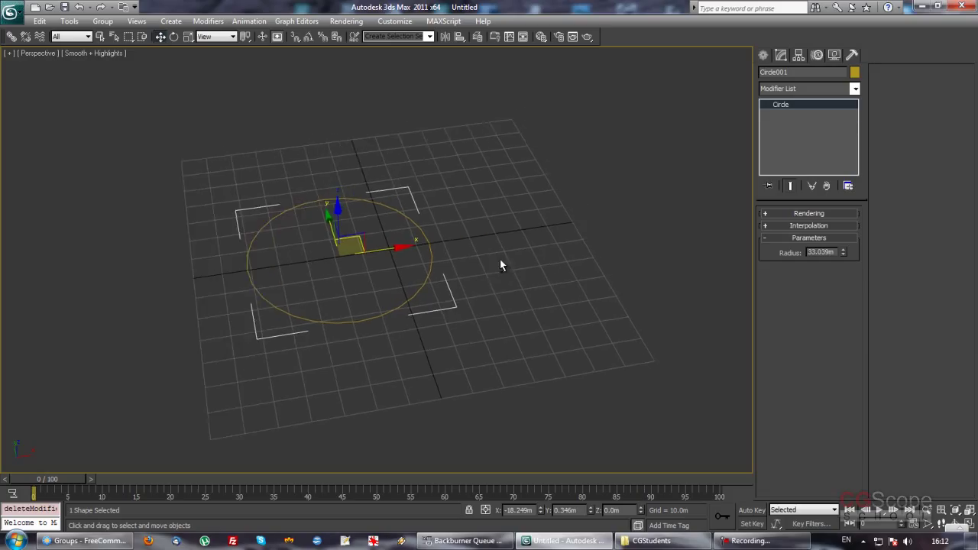
scroll(492, 258, down, 5)
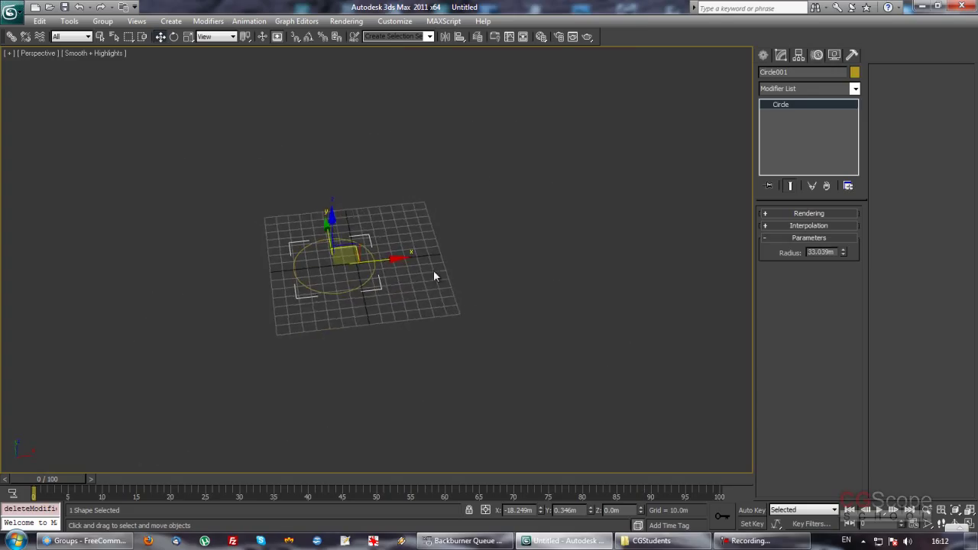
right_click(371, 263)
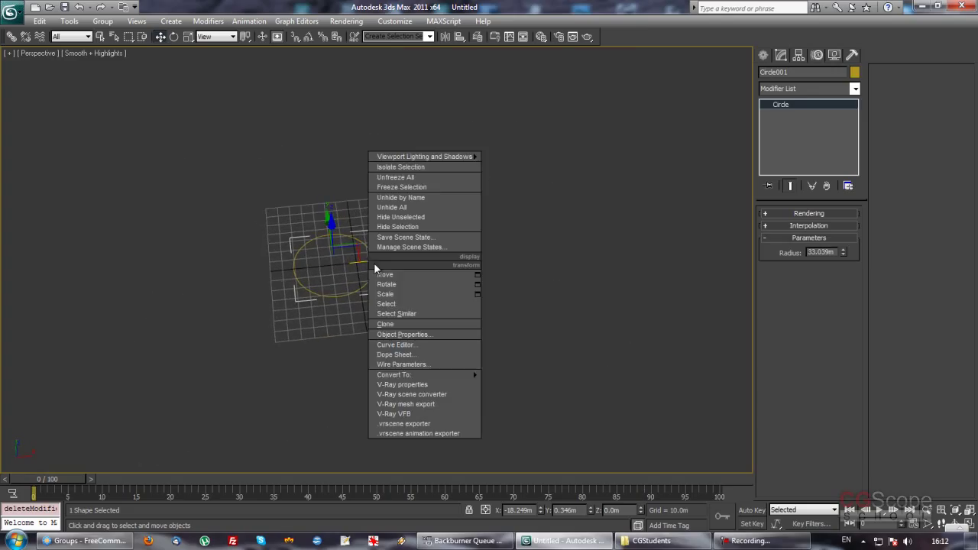
mouse_move(412, 375)
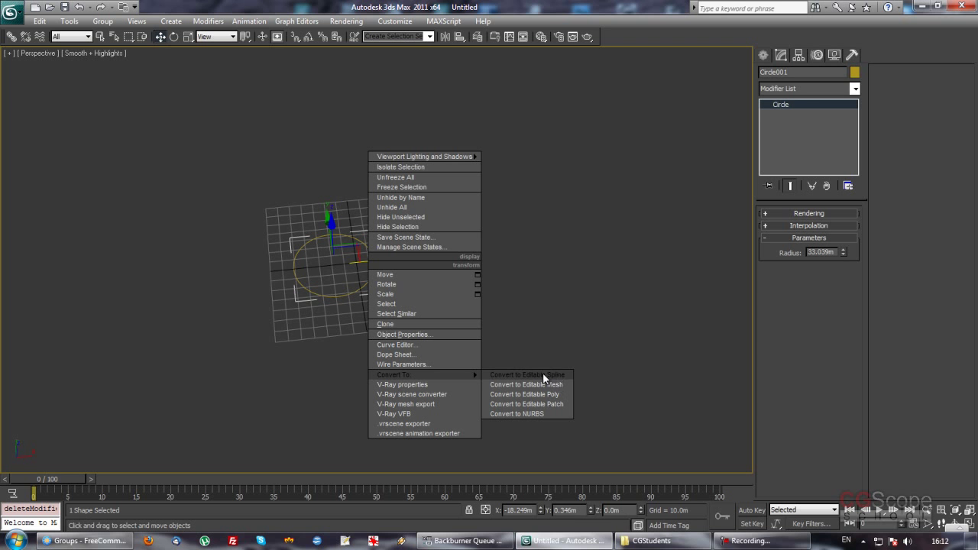
click(541, 375)
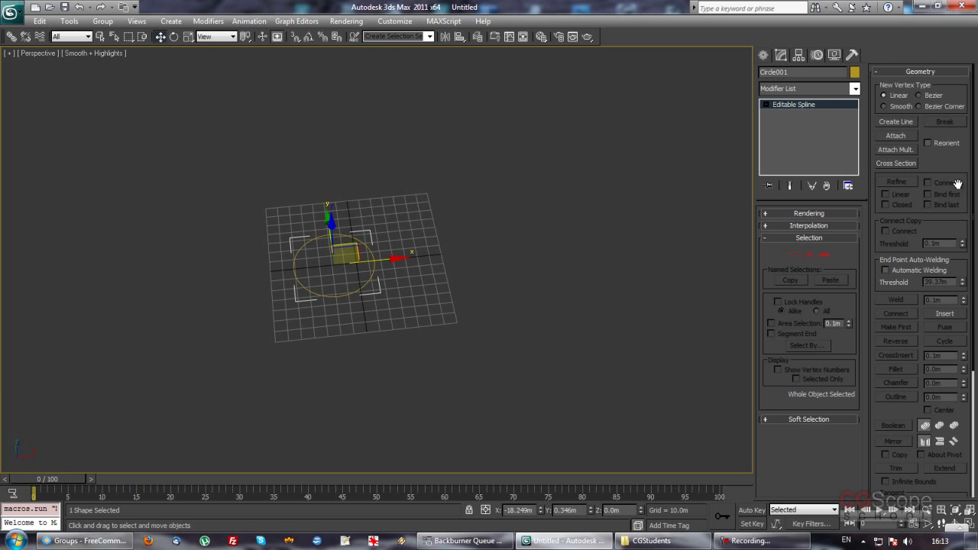
- Turn on Enable In Renderer and Enable In Viewport in the circle's Rendering rollout
middle_drag(483, 284, 443, 259)
scroll(441, 265, up, 5)
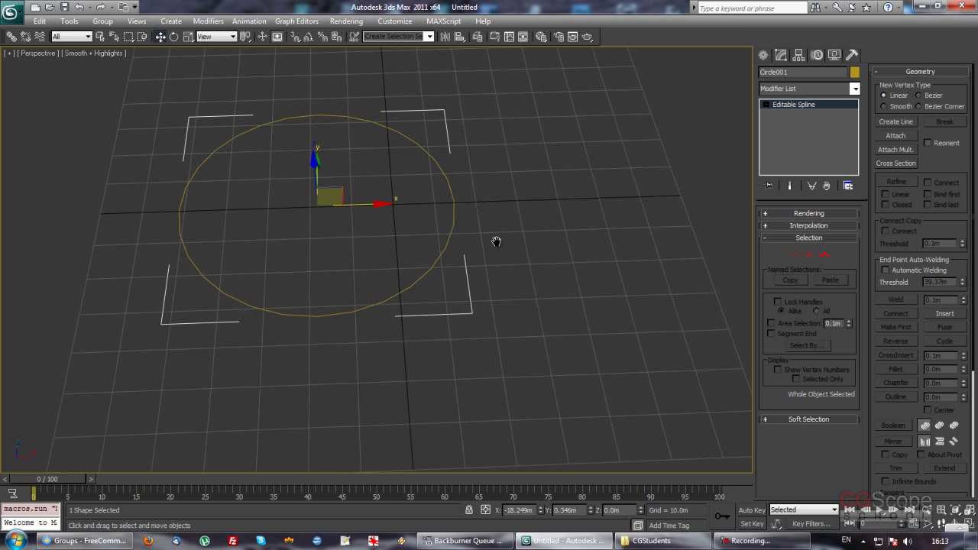
scroll(496, 244, down, 3)
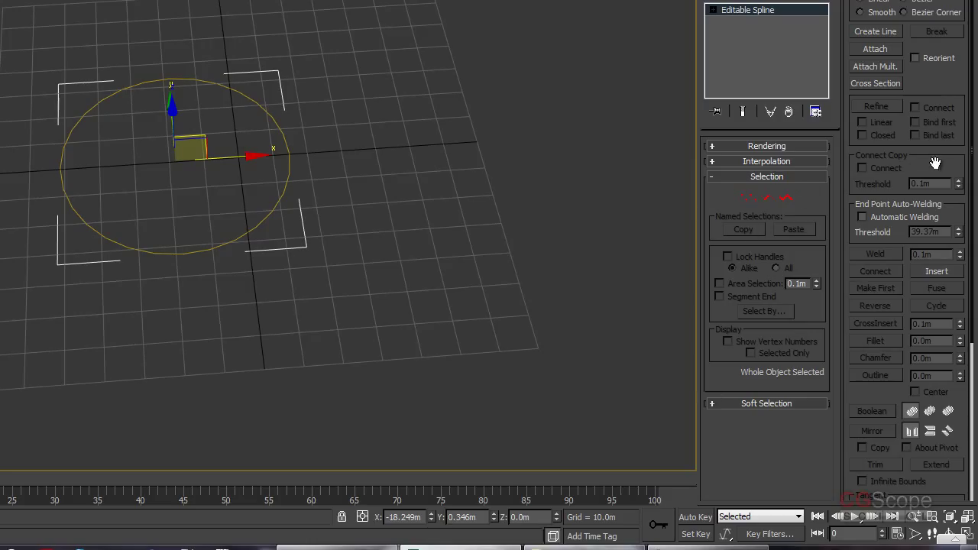
drag(937, 162, 925, 79)
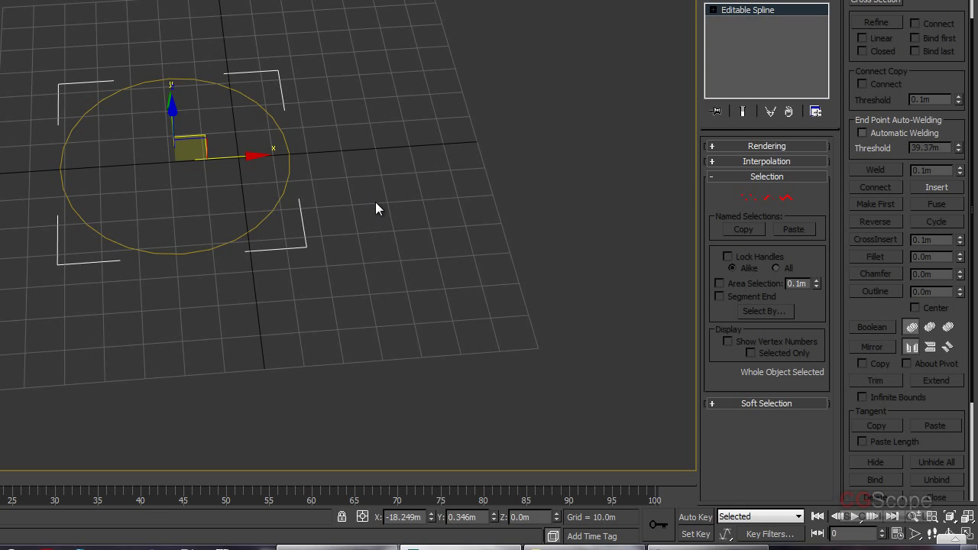
click(780, 144)
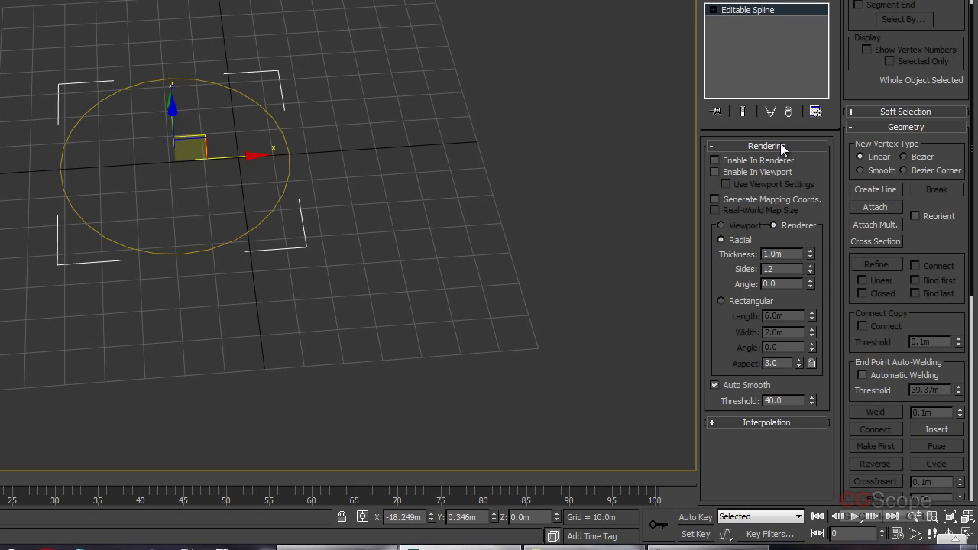
click(739, 160)
click(733, 171)
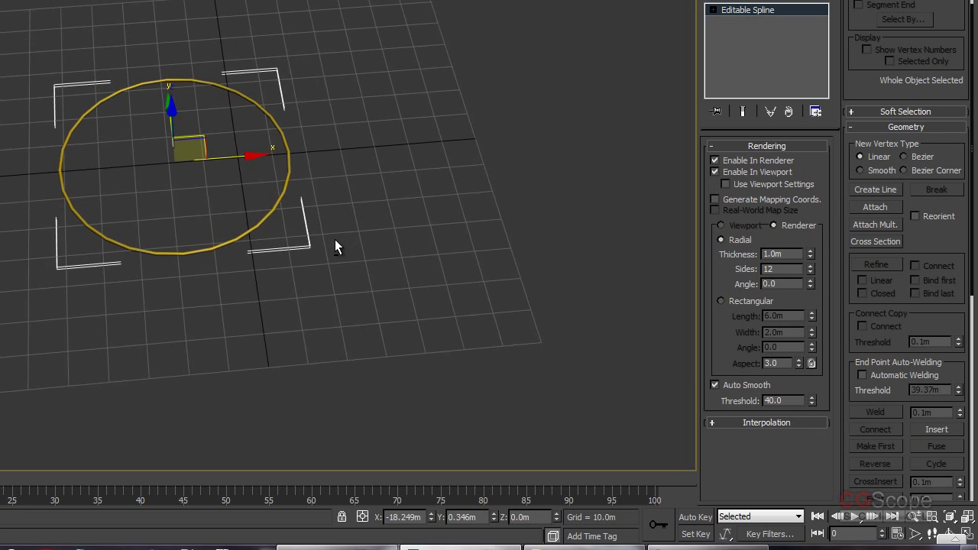
alt+middle_drag(334, 239, 356, 208)
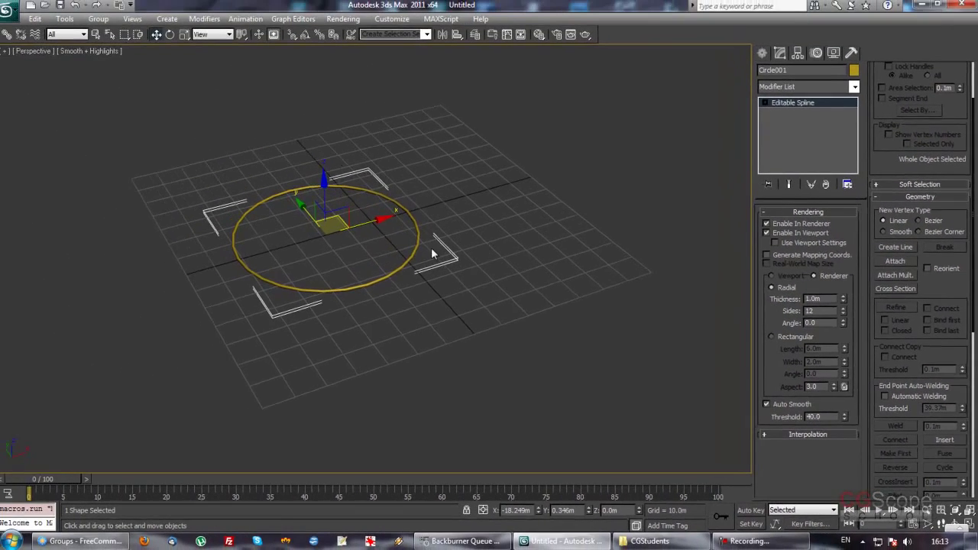
- Disable both rendering options again and quick-render the Perspective view to a black image
click(795, 223)
click(795, 232)
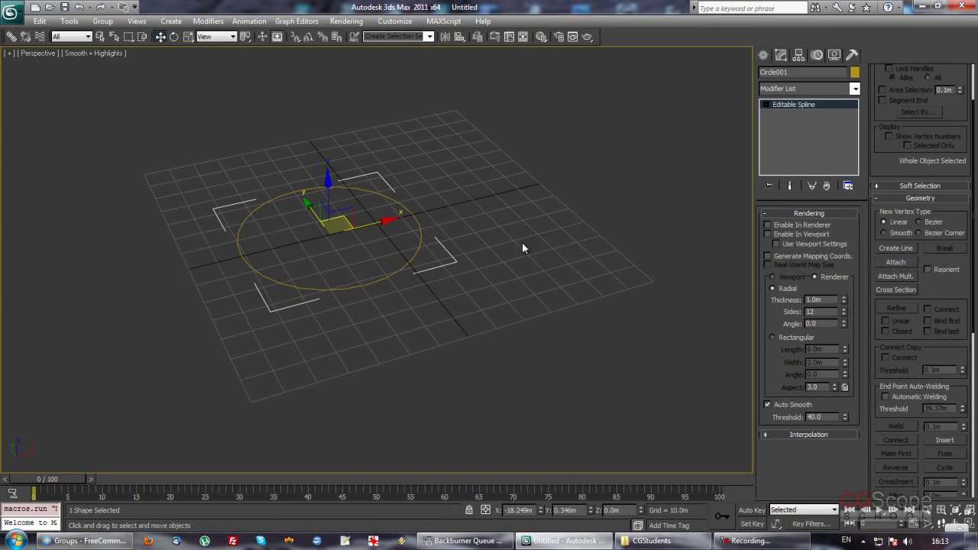
key(shift+q)
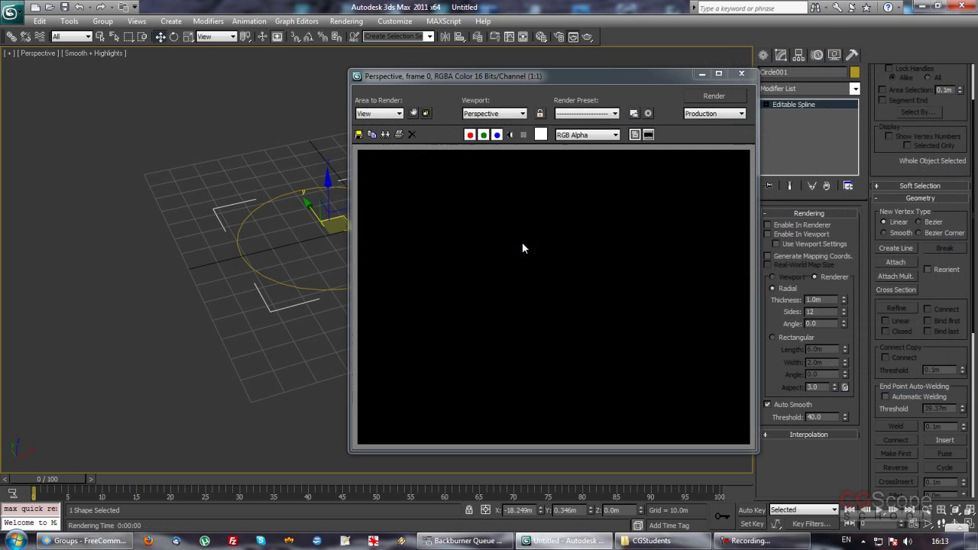
- Re-enable the circle's renderer and viewport thickness and render the Perspective view again
drag(554, 75, 442, 64)
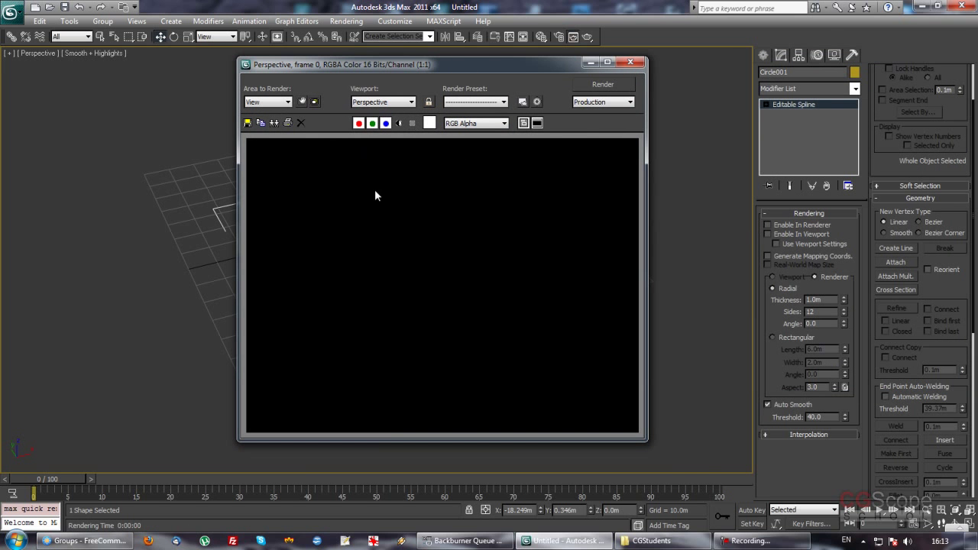
click(781, 226)
click(782, 234)
key(shift+q)
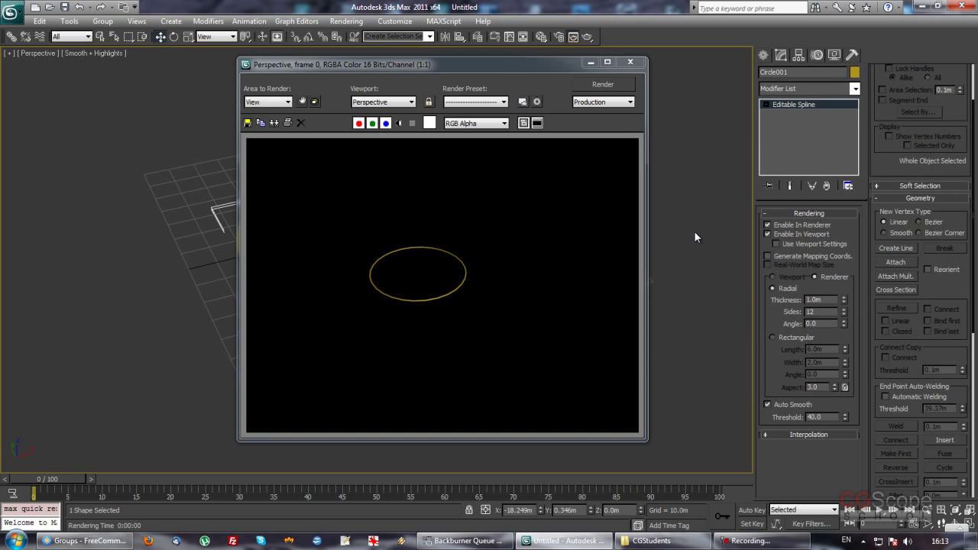
- Close the render window, make the circle non-renderable again, and collapse the Rendering rollout
click(630, 62)
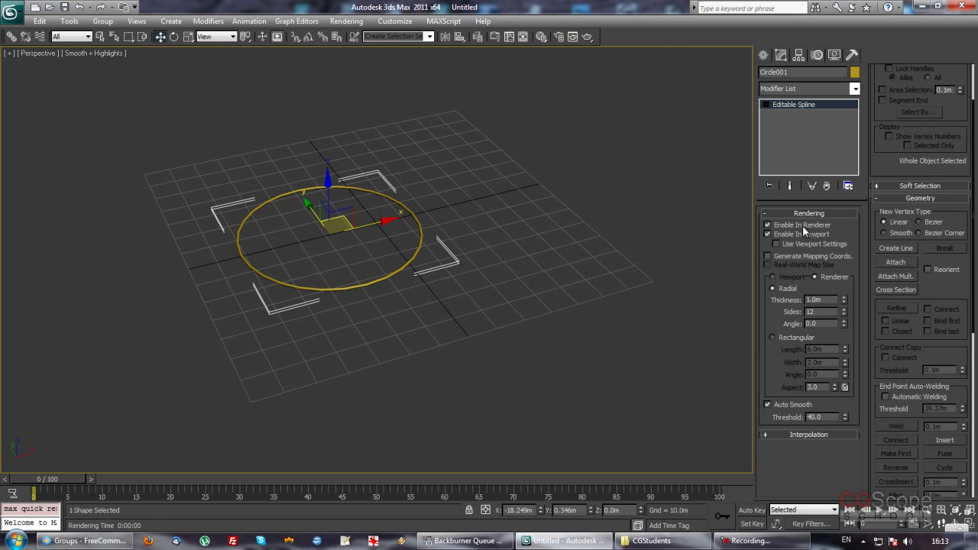
click(797, 233)
click(797, 224)
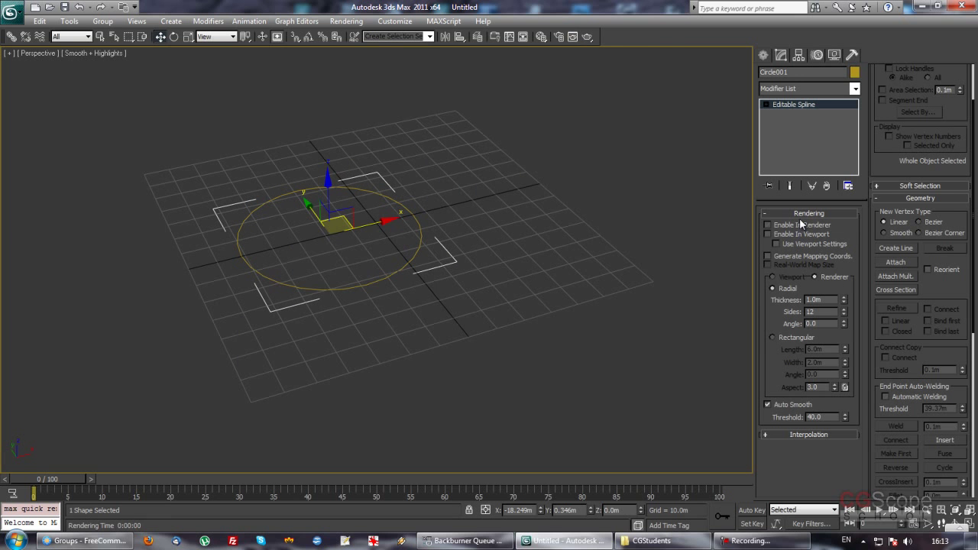
click(805, 212)
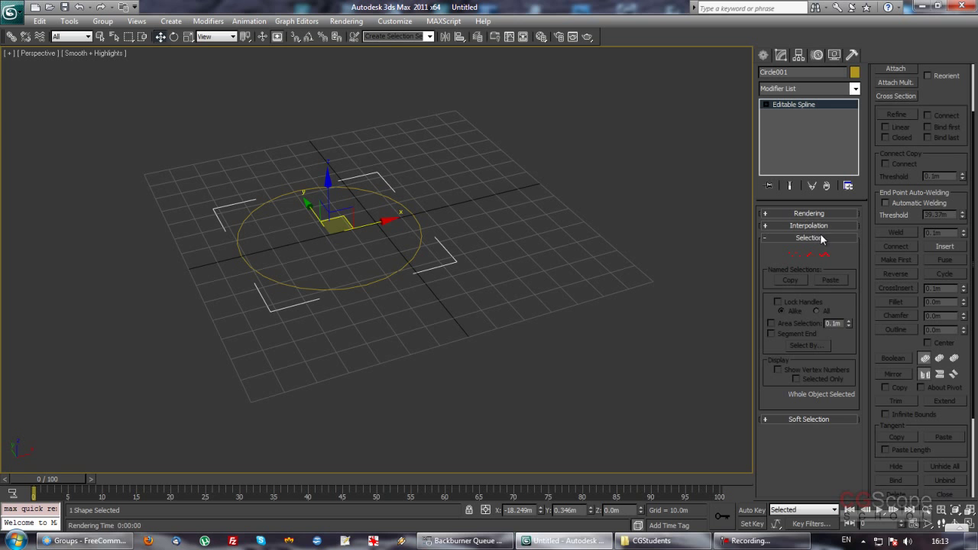
click(805, 223)
- At Segment level, select the circle's four segments and orbit around to inspect them
mouse_move(473, 255)
alt+middle_down()
mouse_move(438, 272)
mouse_move(465, 288)
mouse_move(463, 298)
alt+middle_up()
click(794, 295)
alt+middle_drag(530, 278, 324, 170)
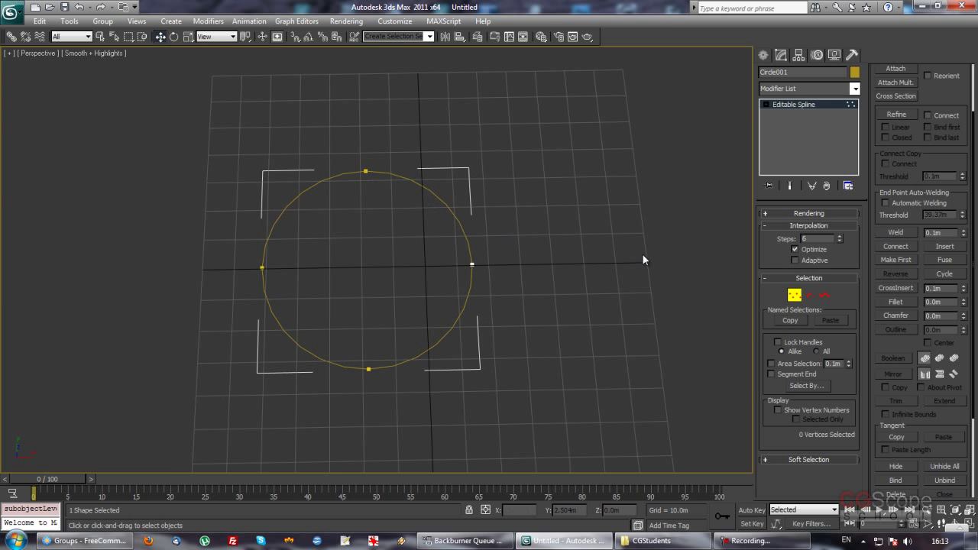
click(812, 299)
click(433, 182)
click(450, 346)
drag(303, 323, 255, 350)
drag(240, 178, 389, 146)
click(439, 197)
mouse_move(440, 197)
alt+middle_down()
mouse_move(372, 261)
mouse_move(328, 162)
alt+middle_up()
scroll(371, 261, up, 3)
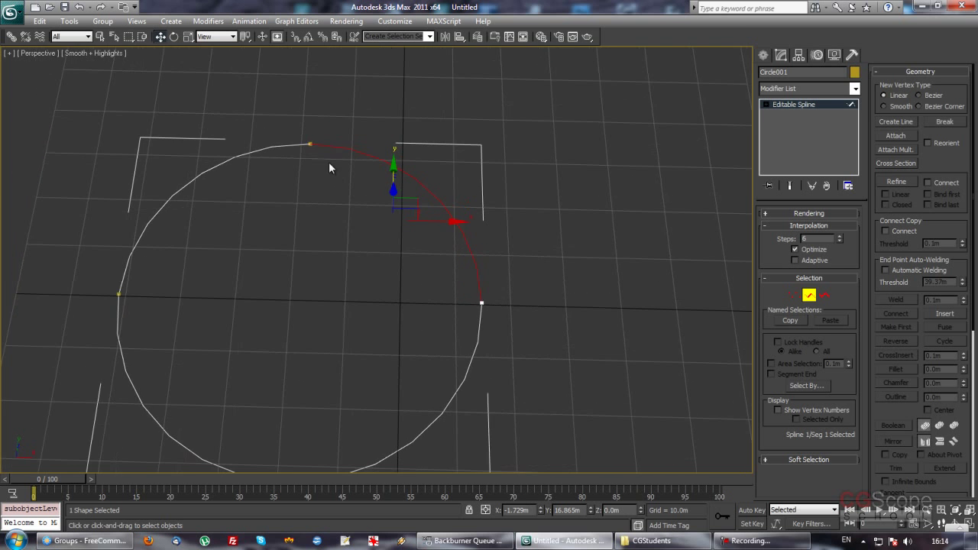
mouse_move(409, 166)
alt+middle_down()
mouse_move(390, 230)
mouse_move(397, 239)
alt+middle_up()
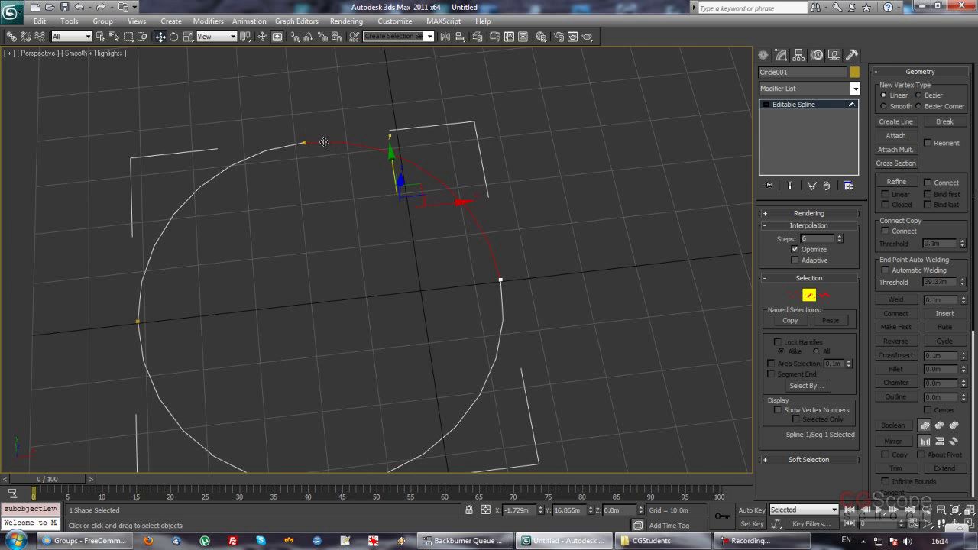
scroll(377, 281, up, 2)
scroll(379, 281, up, 3)
mouse_move(379, 281)
alt+middle_down()
mouse_move(371, 240)
mouse_move(227, 128)
alt+middle_up()
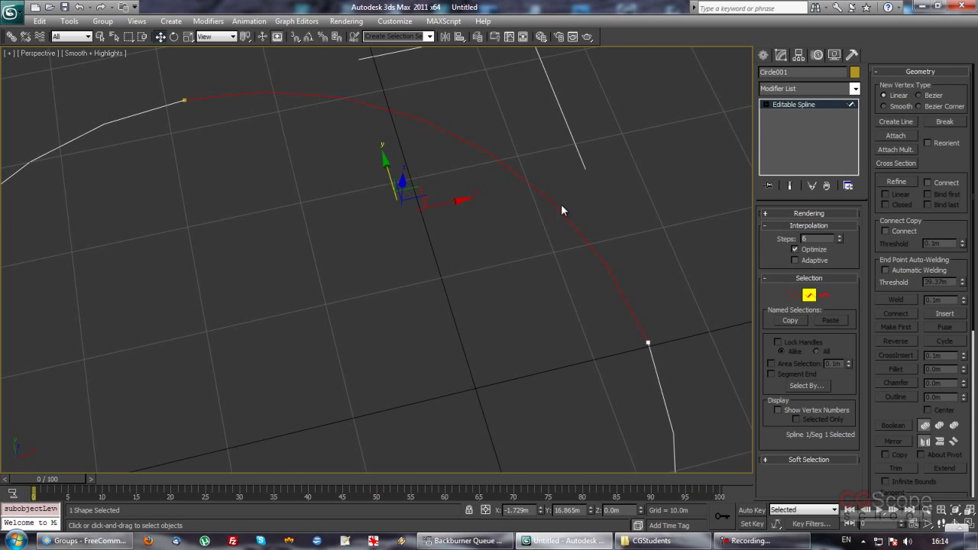
mouse_move(397, 136)
alt+middle_down()
mouse_move(537, 283)
mouse_move(555, 282)
alt+middle_up()
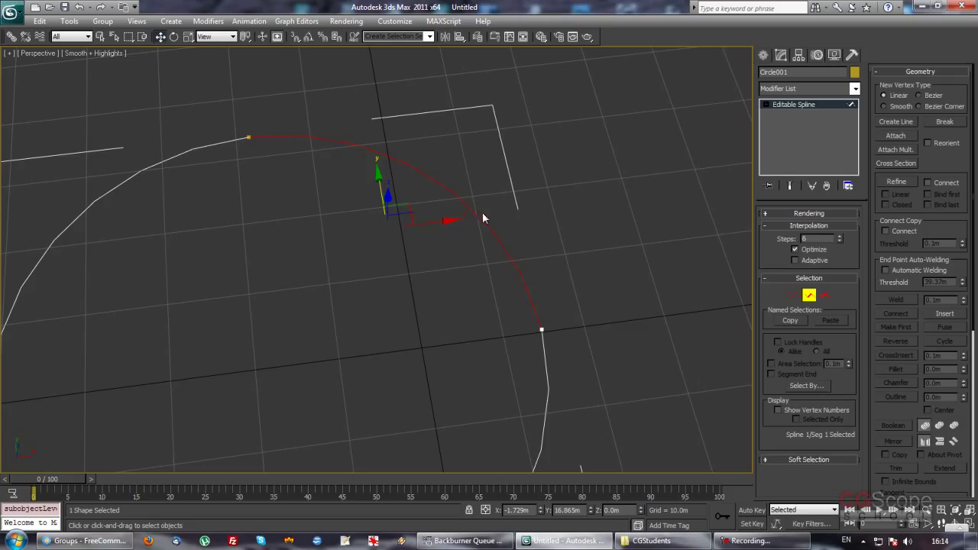
- Drop the circle's interpolation Steps to 1, then raise them to 7 for a smooth curve
click(839, 241)
click(839, 241)
click(839, 241)
click(839, 241)
click(839, 241)
click(839, 238)
click(839, 238)
click(839, 239)
click(839, 238)
scroll(489, 234, down, 3)
scroll(489, 238, down, 3)
alt+middle_drag(489, 238, 481, 255)
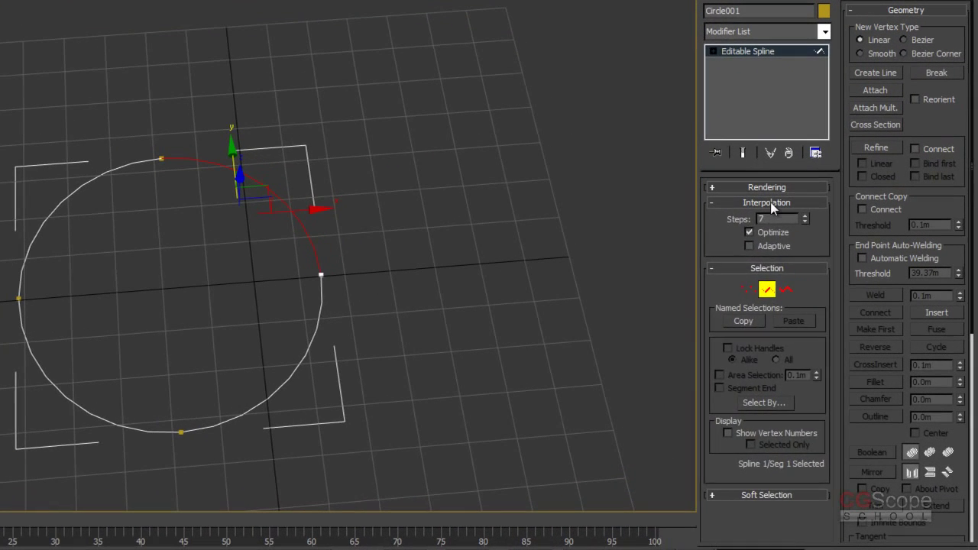
click(810, 226)
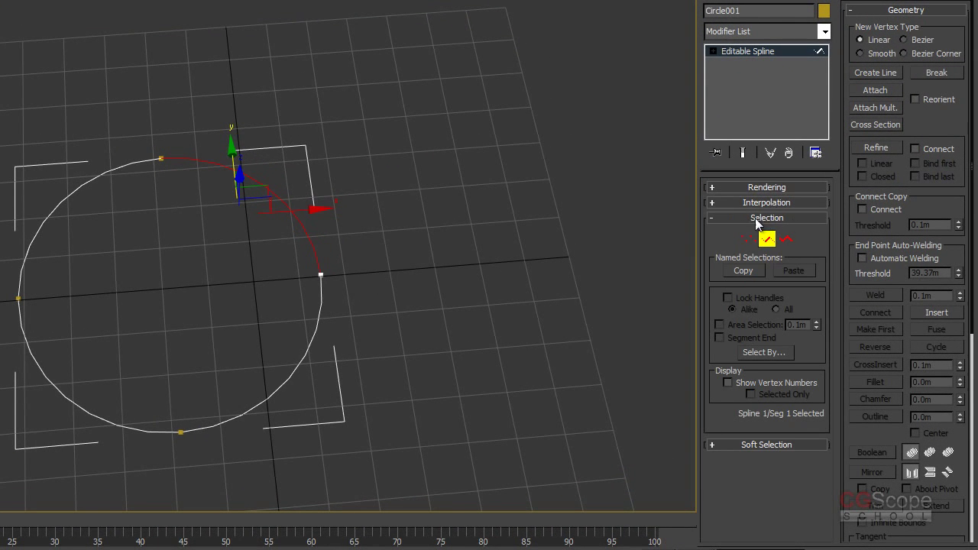
- Expand Editable Spline in the stack and switch to the Spline sub-object level
click(713, 51)
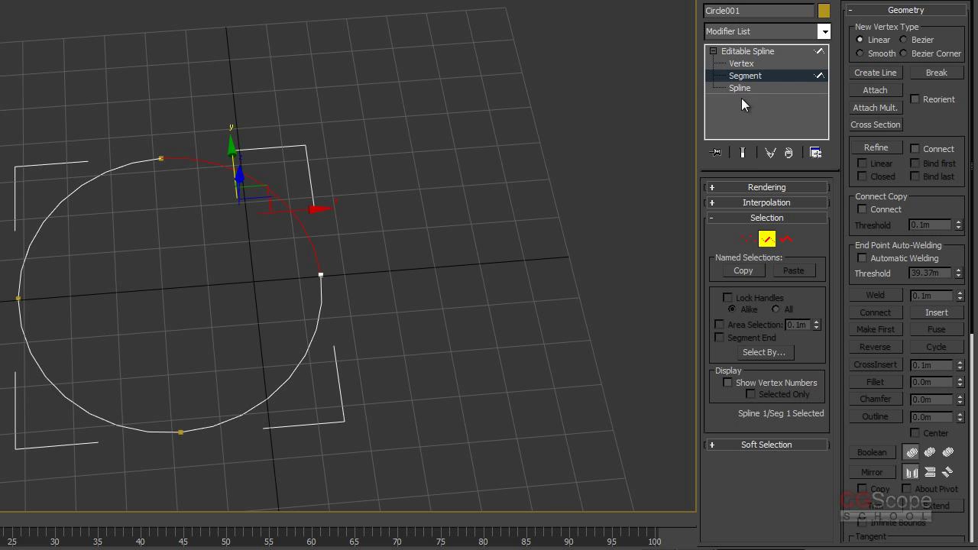
click(749, 242)
click(768, 240)
click(785, 240)
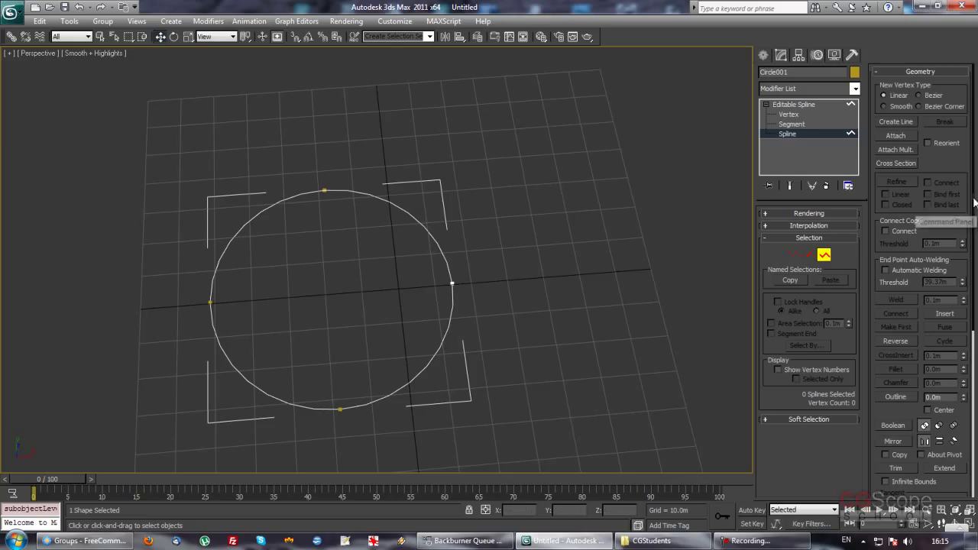
- Return to Vertex level and select the circle's top vertex
mouse_move(955, 170)
mouse_down()
mouse_move(949, 143)
mouse_move(940, 168)
mouse_up()
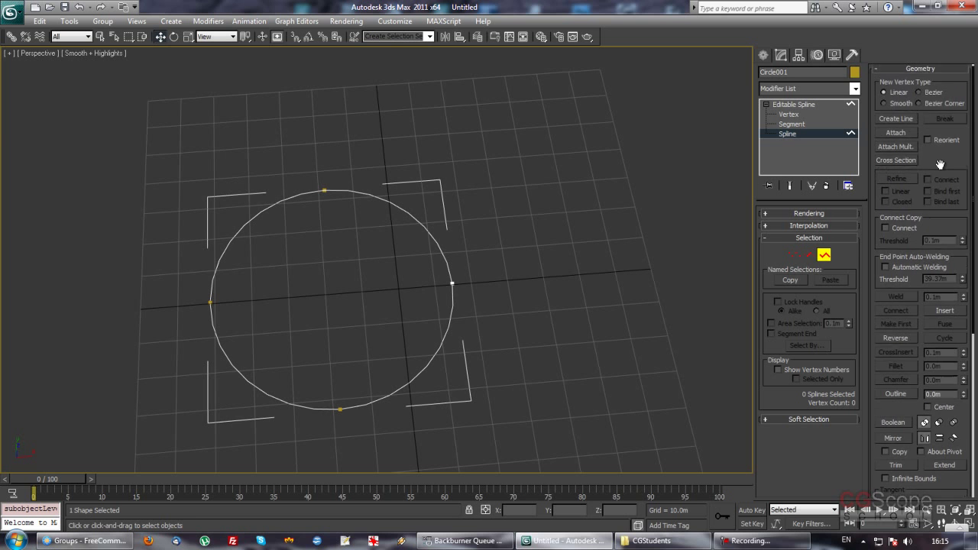
click(793, 254)
click(336, 190)
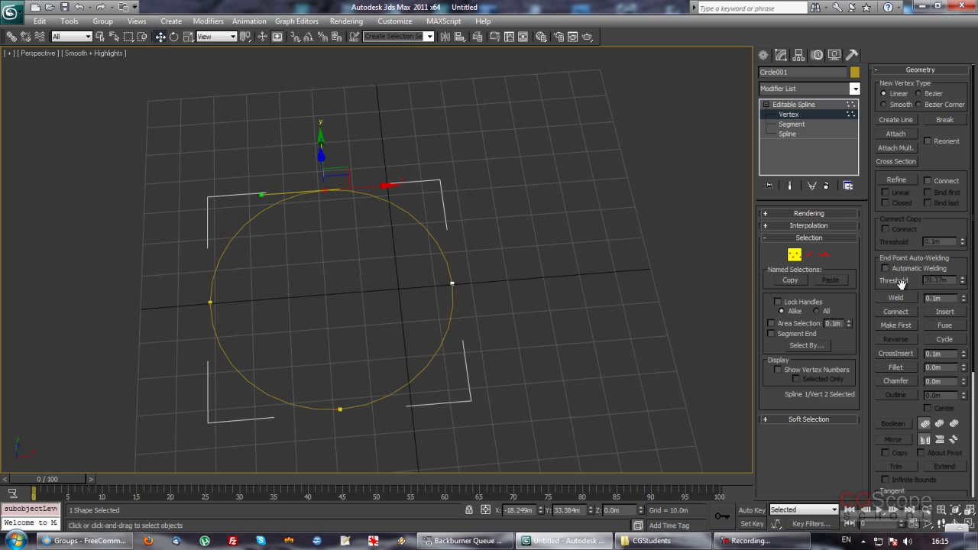
scroll(906, 233, down, 2)
scroll(906, 233, up, 2)
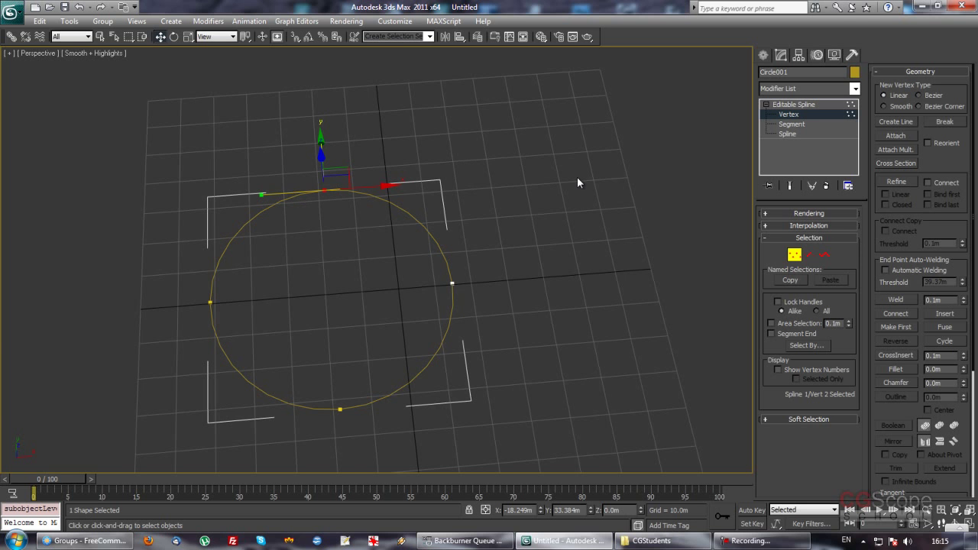
scroll(954, 171, down, 2)
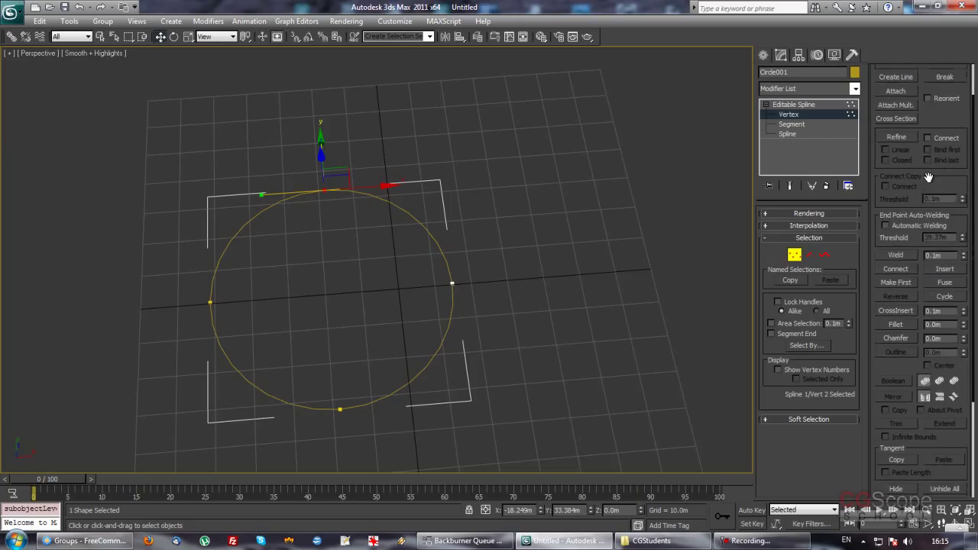
drag(929, 176, 929, 167)
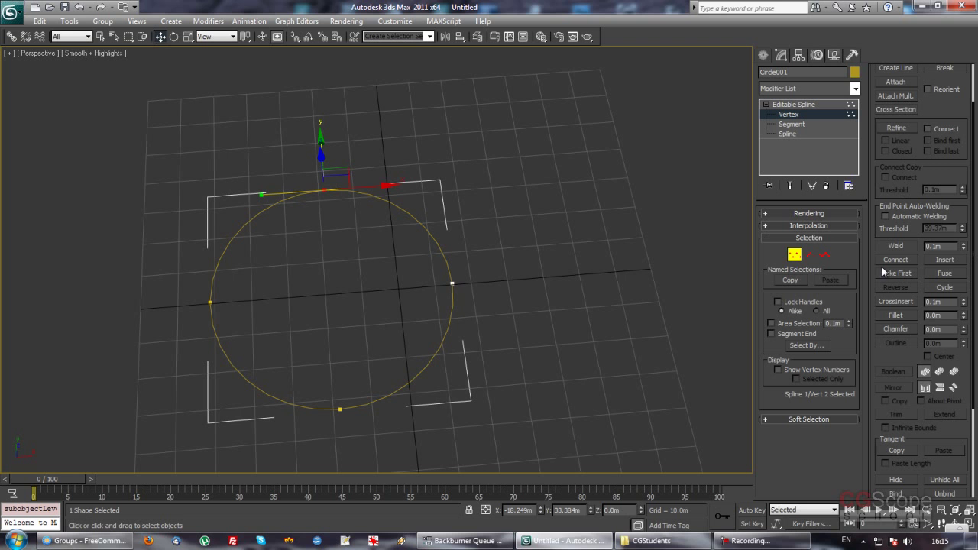
drag(897, 354, 906, 234)
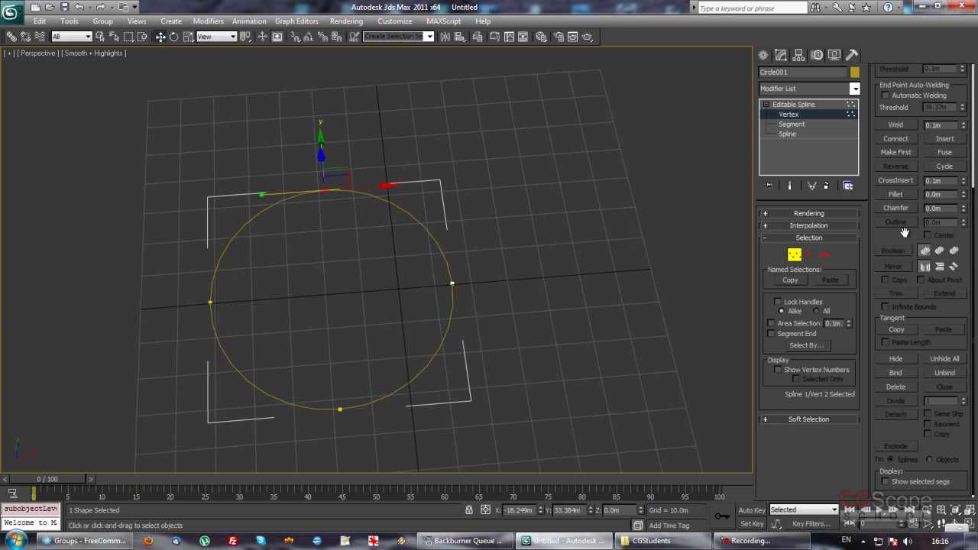
scroll(894, 233, up, 3)
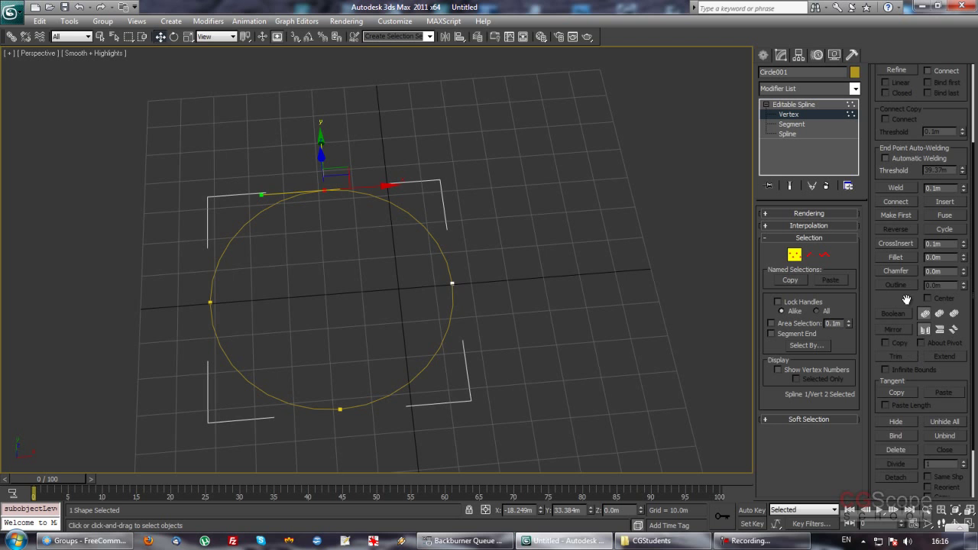
scroll(906, 300, down, 3)
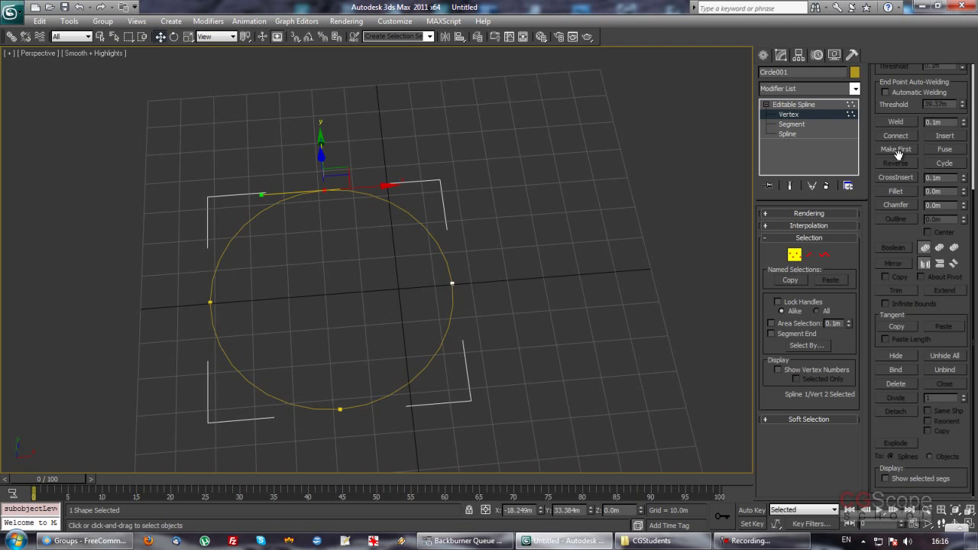
drag(897, 153, 878, 240)
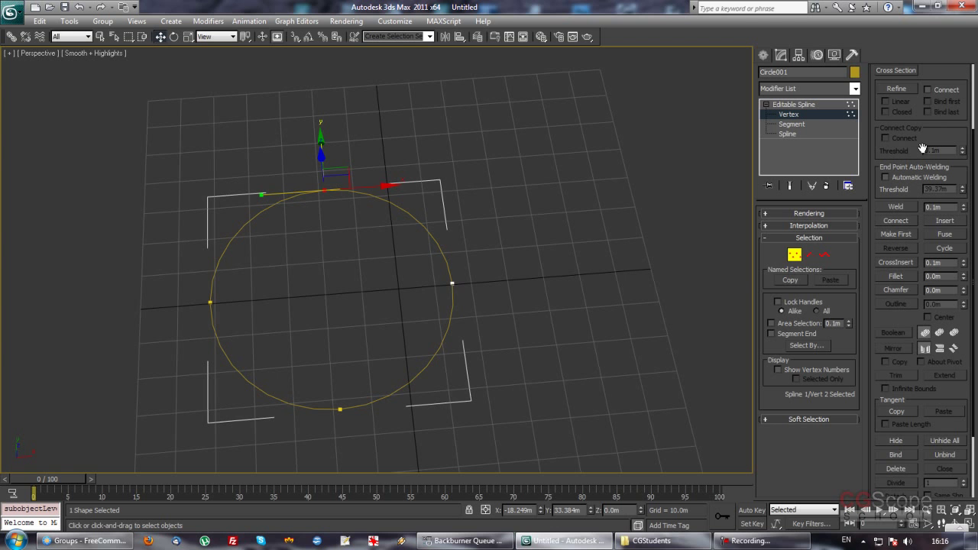
drag(924, 129, 904, 223)
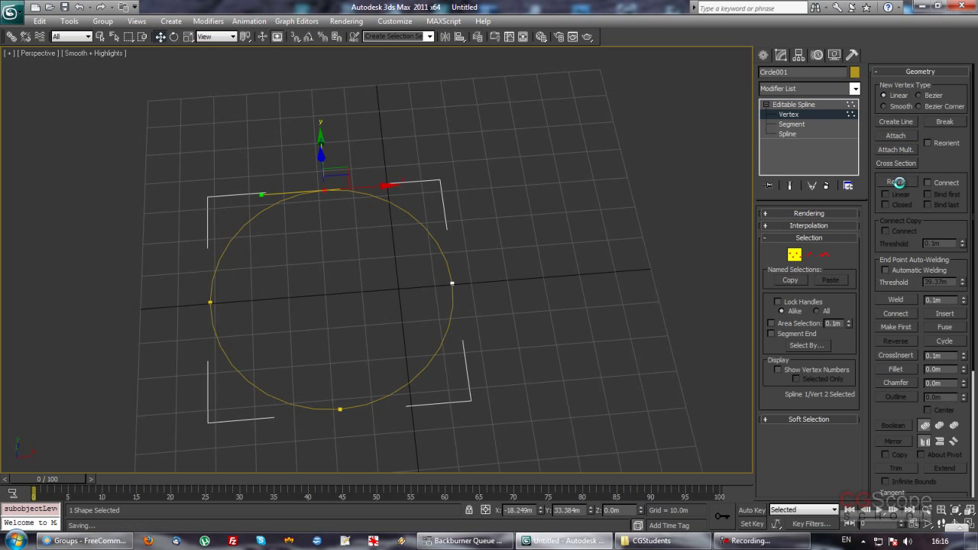
click(809, 255)
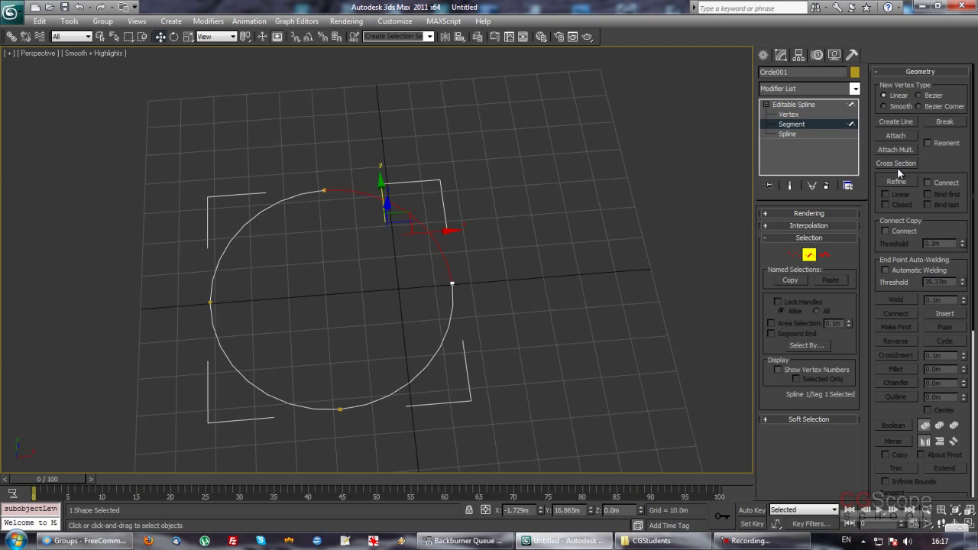
click(808, 254)
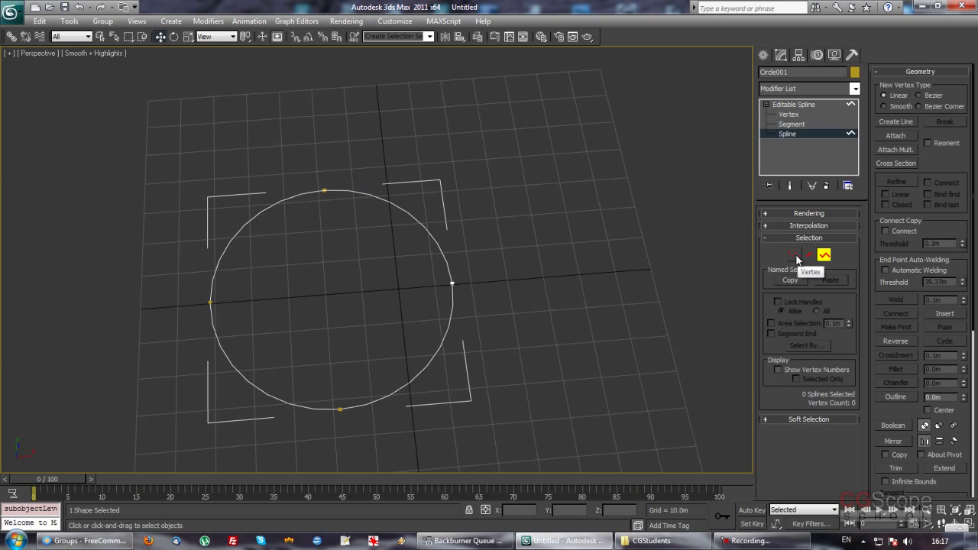
click(795, 254)
scroll(945, 229, down, 1)
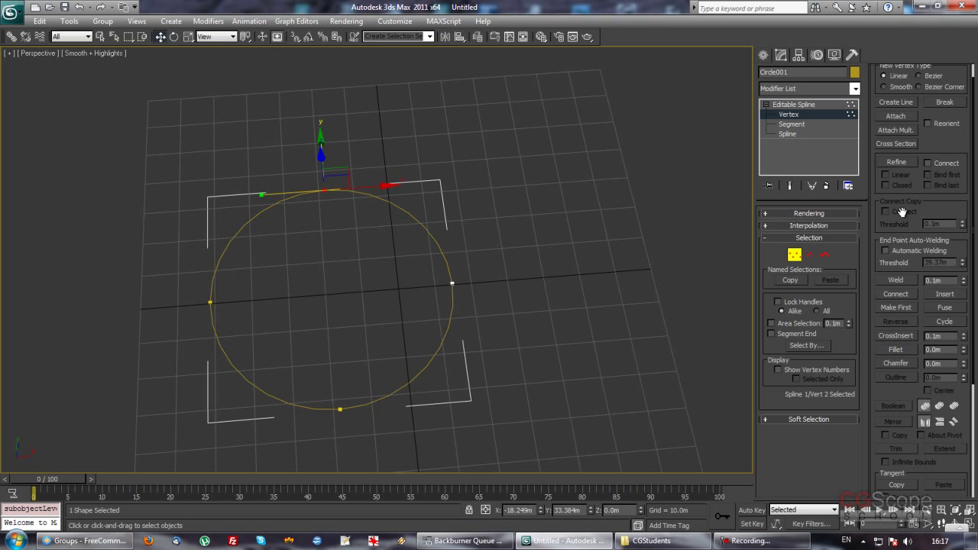
mouse_move(924, 201)
mouse_down()
mouse_move(931, 166)
mouse_move(930, 286)
mouse_move(931, 199)
mouse_move(929, 226)
mouse_up()
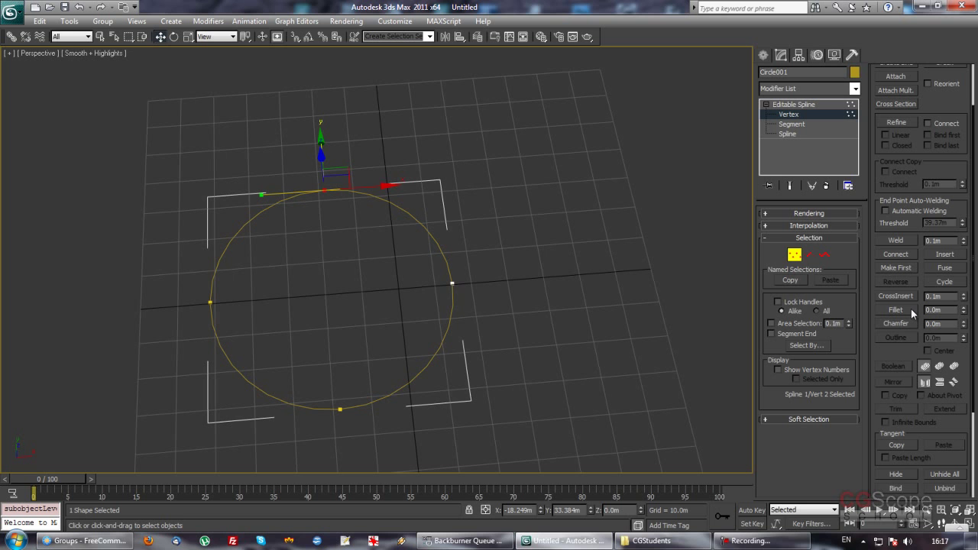
- Exit sub-object mode and delete the circle
click(808, 255)
click(804, 259)
scroll(497, 253, down, 2)
scroll(486, 264, down, 2)
scroll(486, 264, down, 2)
key(Delete)
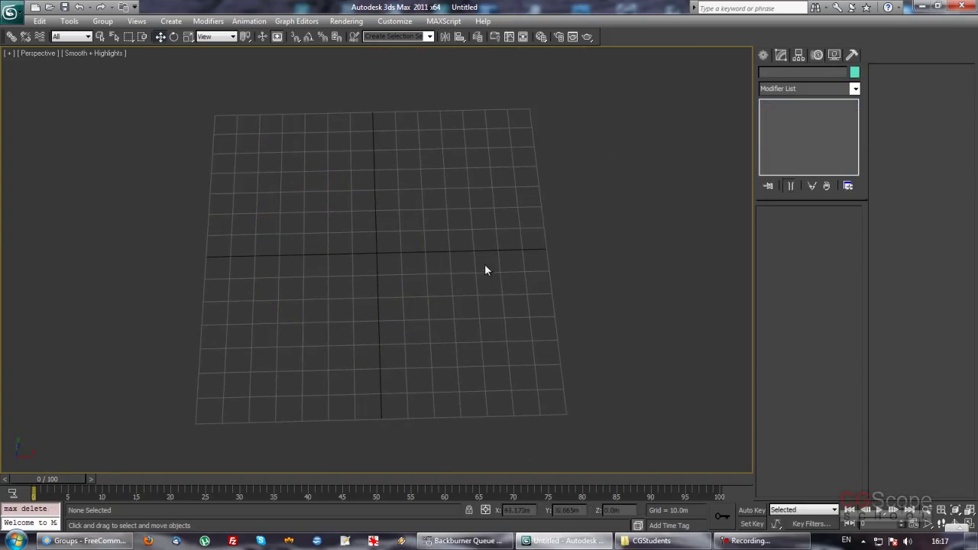
- Draw a rectangle around the grid centre in the Perspective view
click(765, 53)
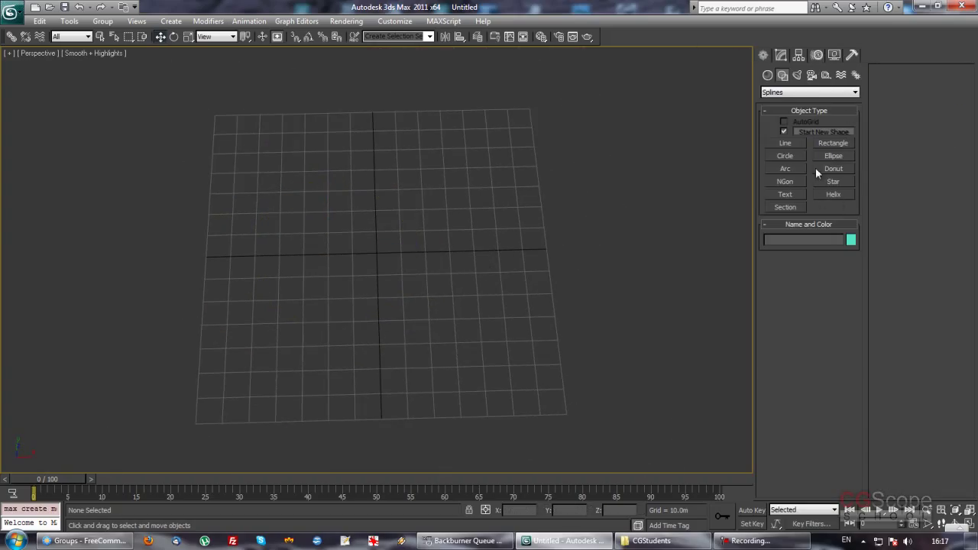
click(829, 143)
drag(260, 204, 496, 323)
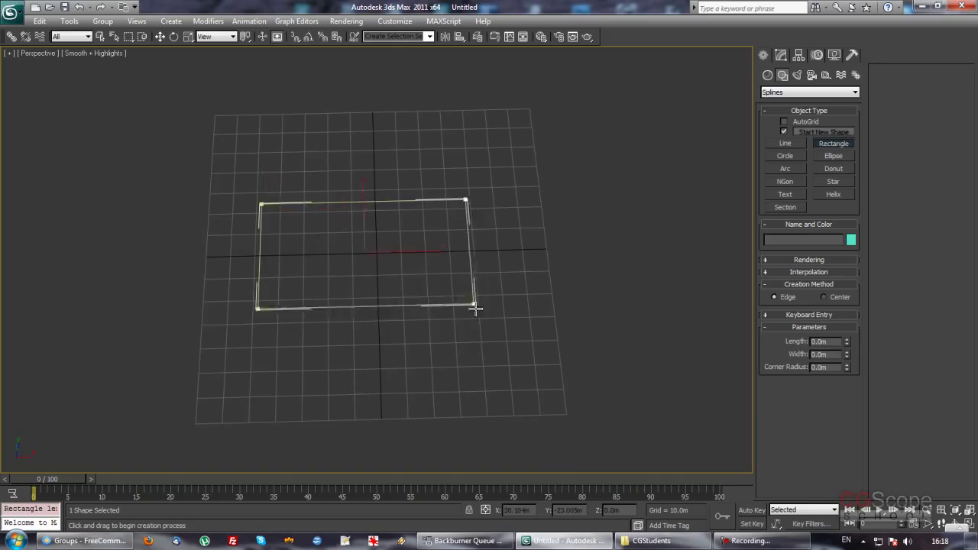
key(w)
alt+middle_drag(483, 331, 481, 312)
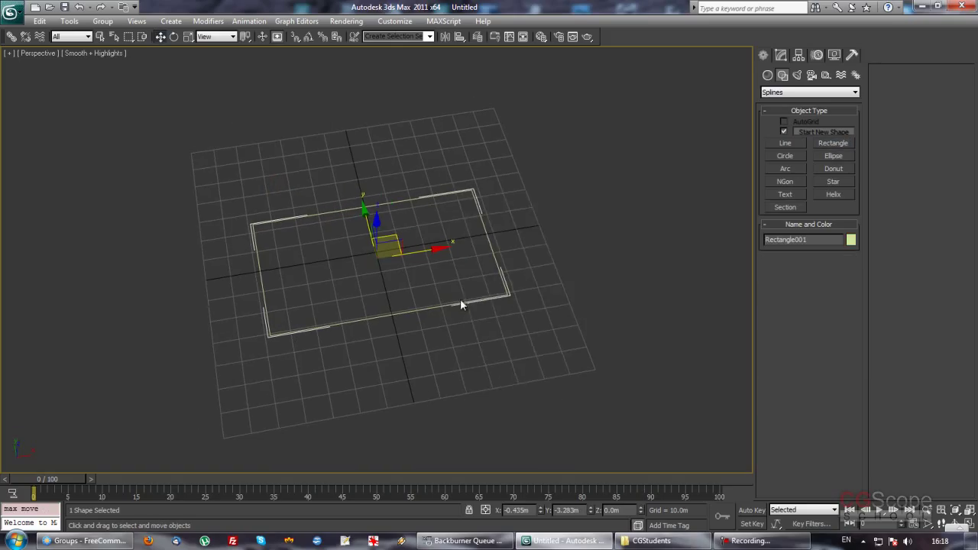
- Convert the rectangle to an Editable Spline, select its top-right vertex, and hide the grid
right_click(460, 299)
mouse_move(511, 411)
click(644, 410)
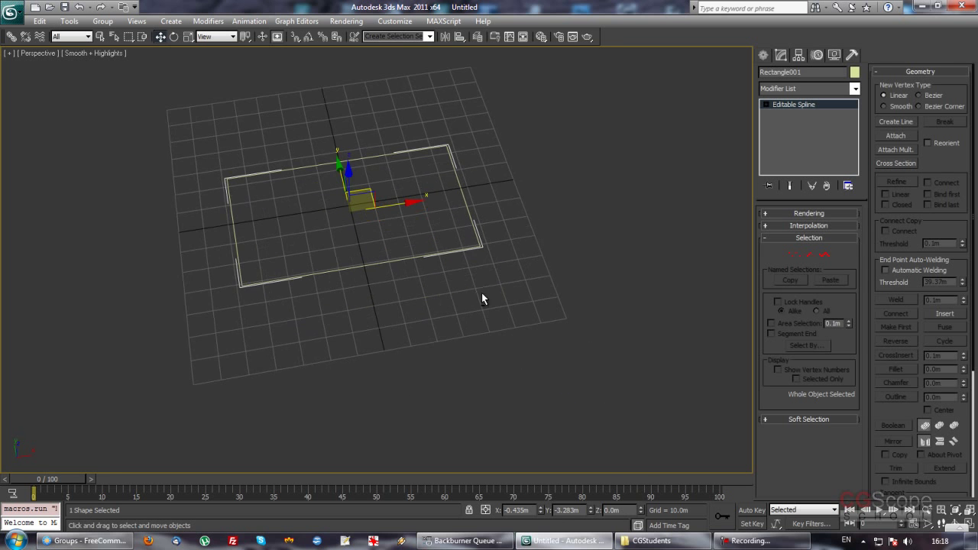
click(795, 256)
mouse_move(473, 310)
alt+middle_down()
mouse_move(454, 298)
mouse_move(463, 288)
mouse_move(511, 294)
mouse_move(497, 282)
mouse_move(518, 288)
mouse_move(518, 257)
alt+middle_up()
drag(446, 161, 482, 200)
mouse_move(481, 200)
alt+middle_down()
mouse_move(513, 244)
mouse_move(483, 257)
mouse_move(482, 242)
mouse_move(486, 281)
mouse_move(484, 266)
alt+middle_up()
key(g)
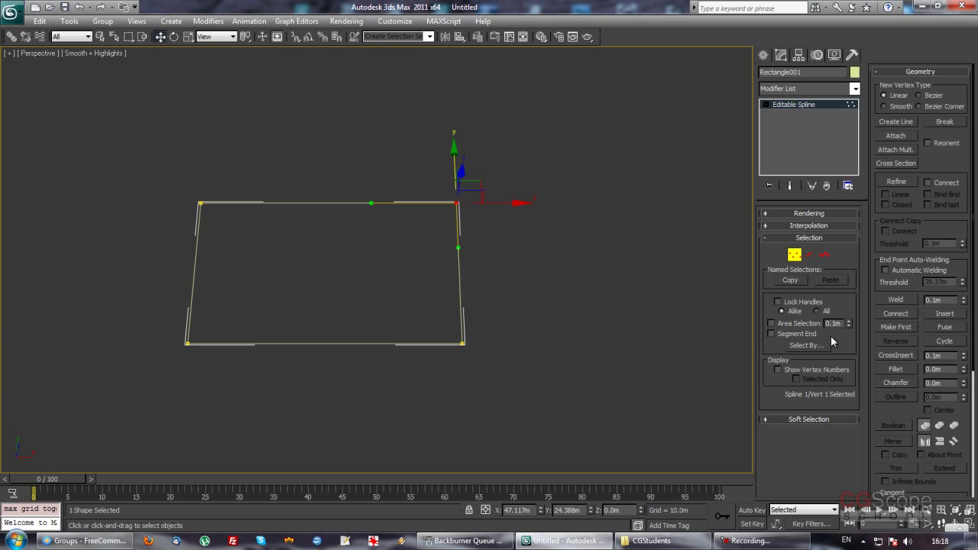
- Fillet the rectangle's top-right corner into a wide rounded curve
click(595, 277)
click(903, 371)
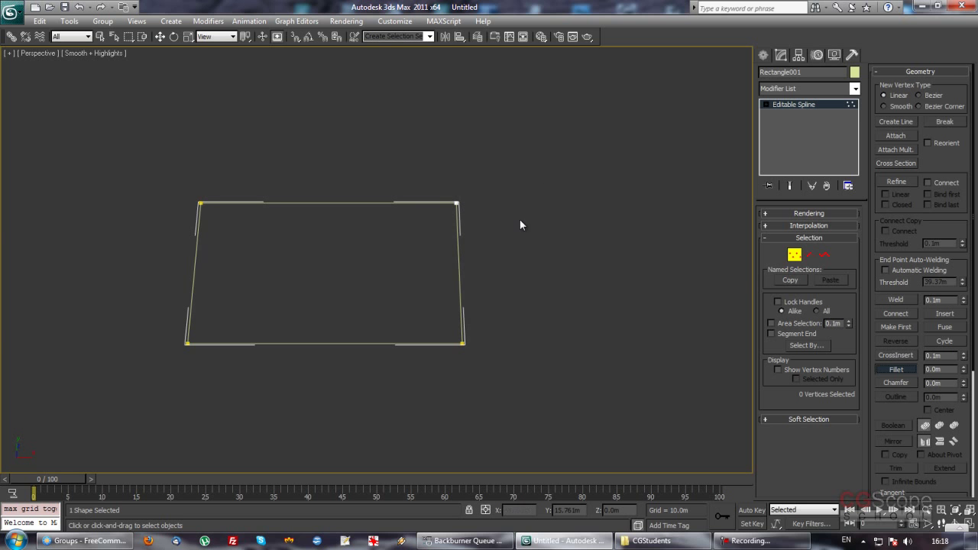
mouse_move(458, 203)
mouse_down()
mouse_move(452, 144)
mouse_move(453, 183)
mouse_move(456, 161)
mouse_move(461, 185)
mouse_move(465, 164)
mouse_move(467, 173)
mouse_up()
mouse_move(486, 262)
alt+middle_down()
mouse_move(485, 308)
mouse_move(484, 275)
mouse_move(487, 284)
mouse_move(465, 251)
mouse_move(402, 251)
mouse_move(469, 262)
mouse_move(490, 282)
mouse_move(442, 261)
alt+middle_up()
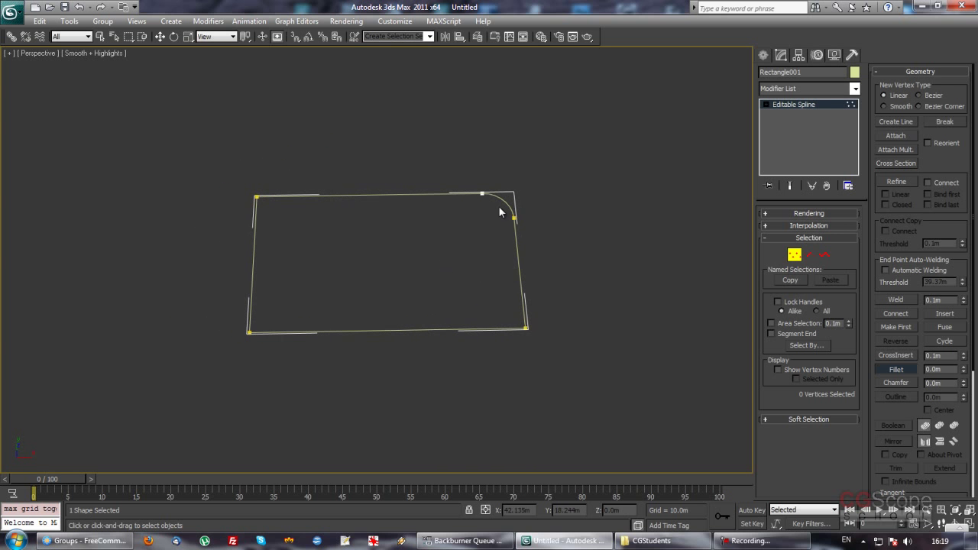
- Select both left corner vertices and give them a small fillet
drag(234, 151, 266, 203)
ctrl+drag(232, 306, 266, 341)
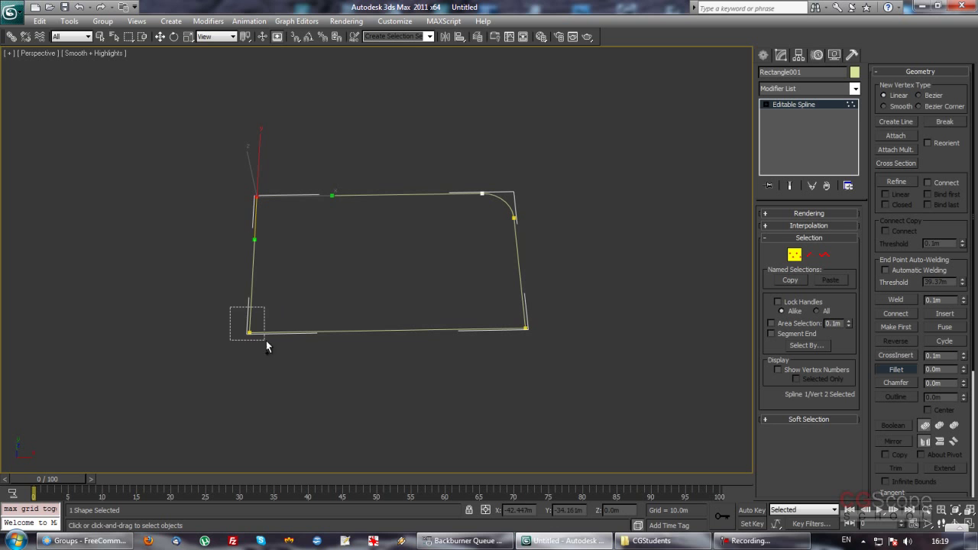
middle_drag(317, 370, 348, 369)
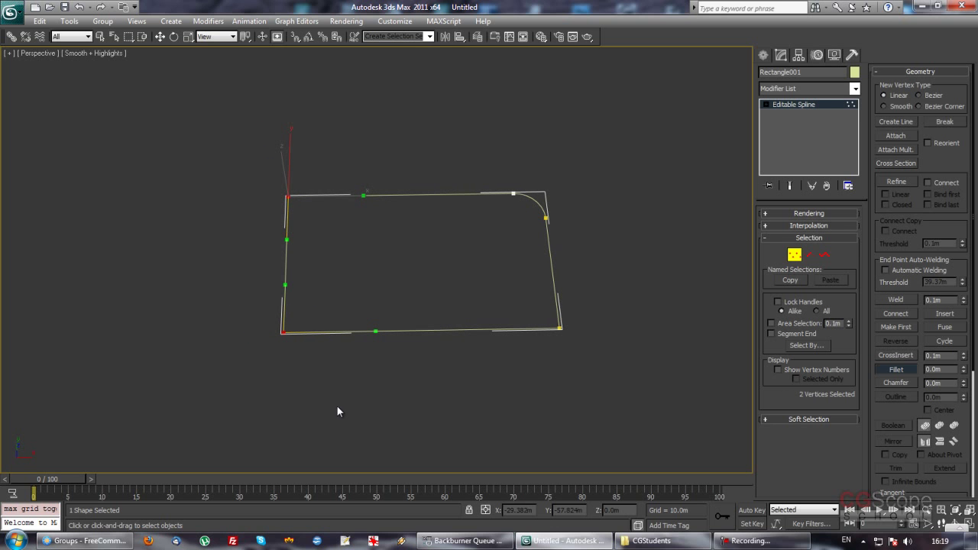
mouse_move(285, 333)
mouse_down()
mouse_move(302, 298)
mouse_move(311, 324)
mouse_up()
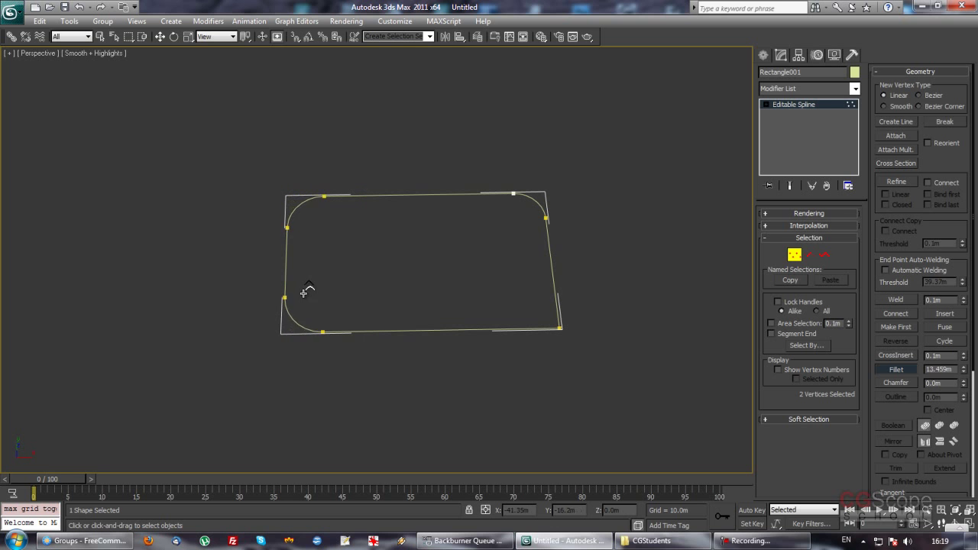
drag(311, 324, 312, 322)
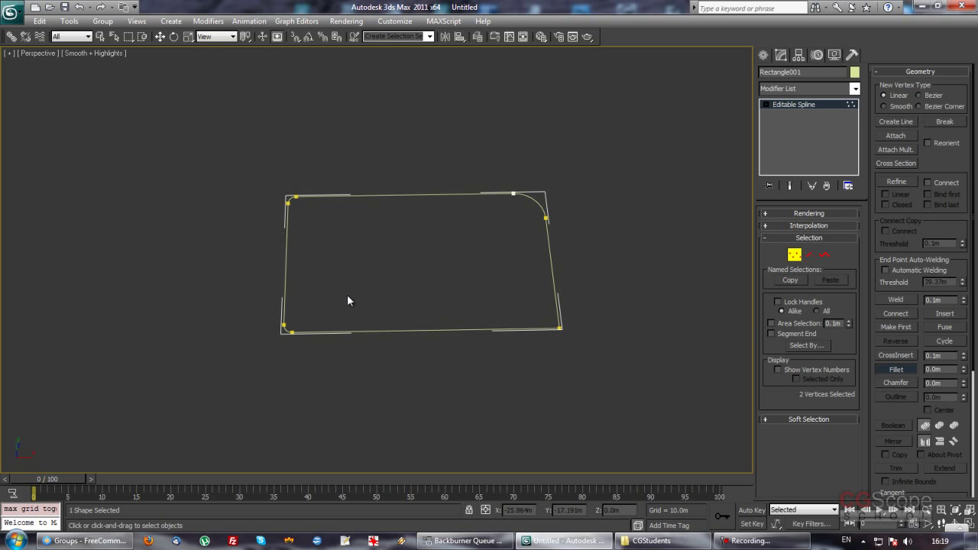
middle_drag(352, 289, 321, 284)
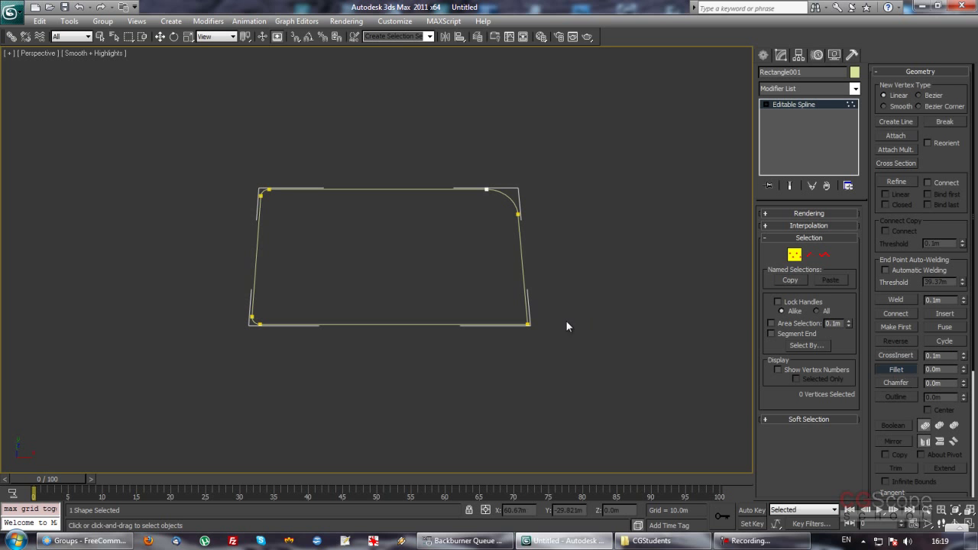
- Select the bottom-right corner vertex and enter a Fillet amount of 5
click(528, 324)
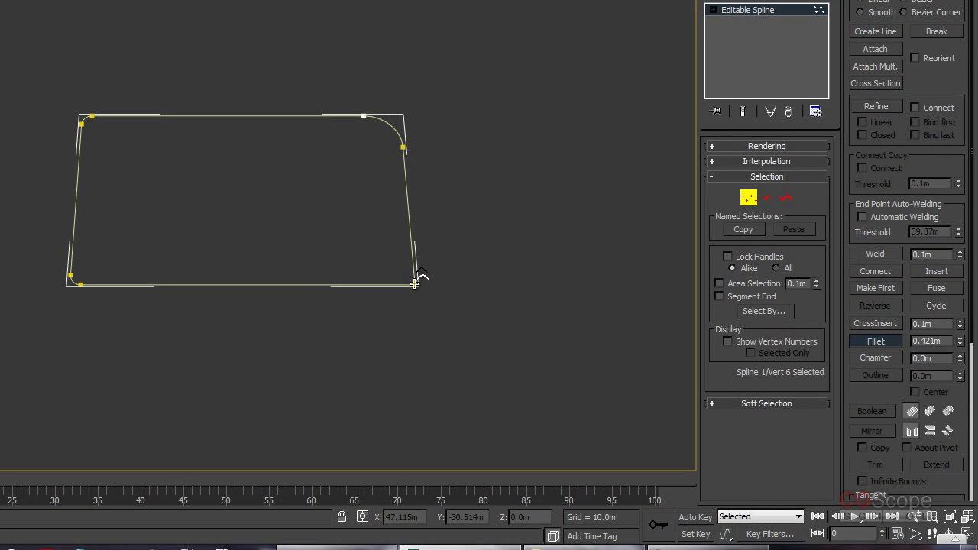
drag(414, 284, 425, 257)
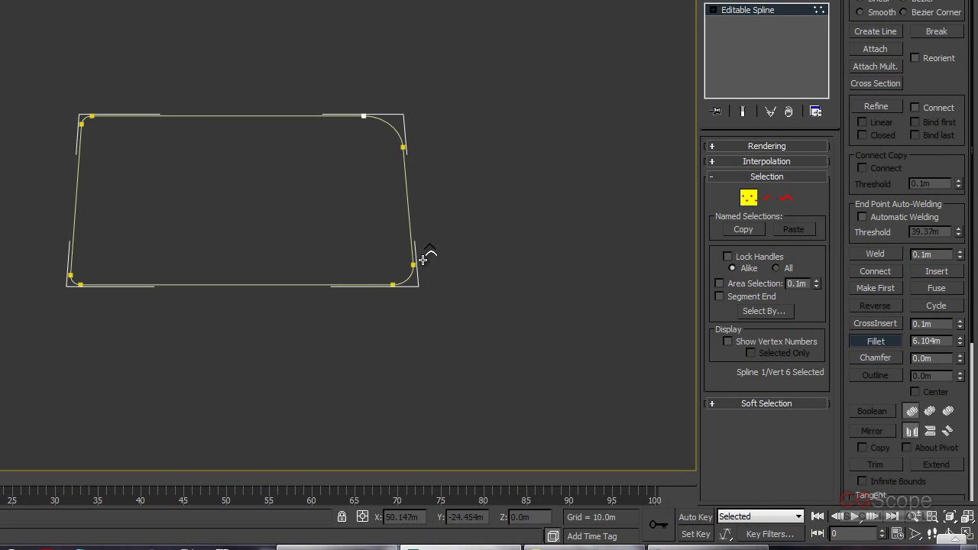
drag(421, 251, 430, 257)
double_click(945, 341)
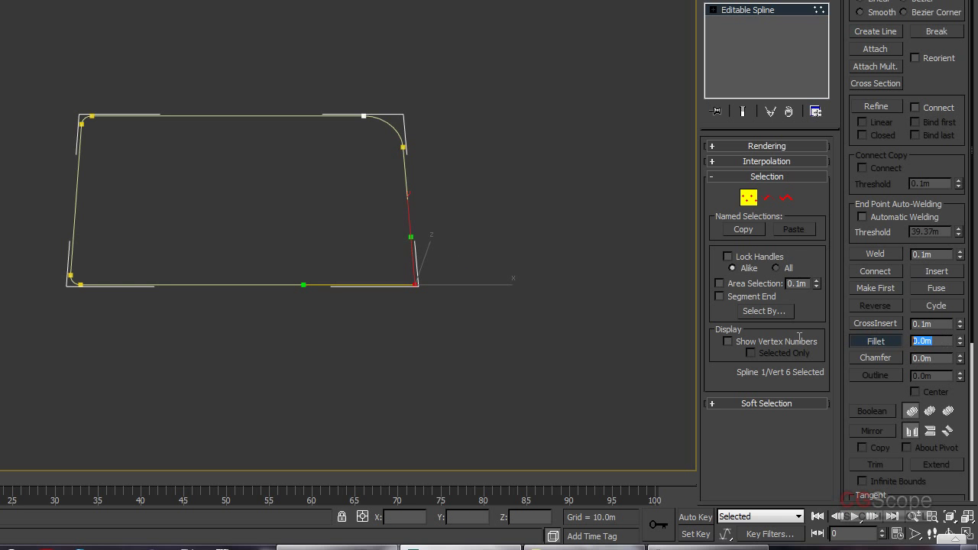
text(5)
key(Return)
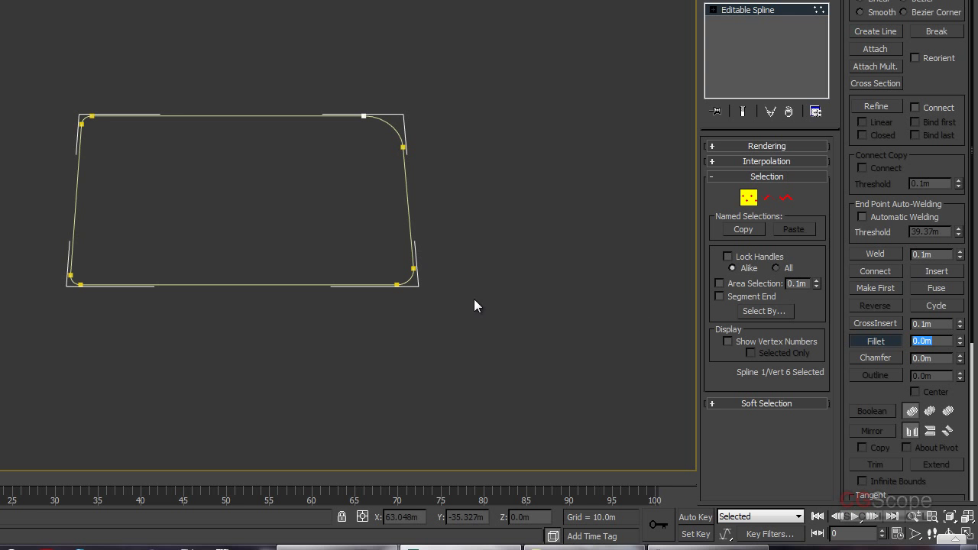
mouse_move(571, 351)
alt+middle_down()
mouse_move(586, 334)
mouse_move(542, 346)
mouse_move(433, 313)
alt+middle_up()
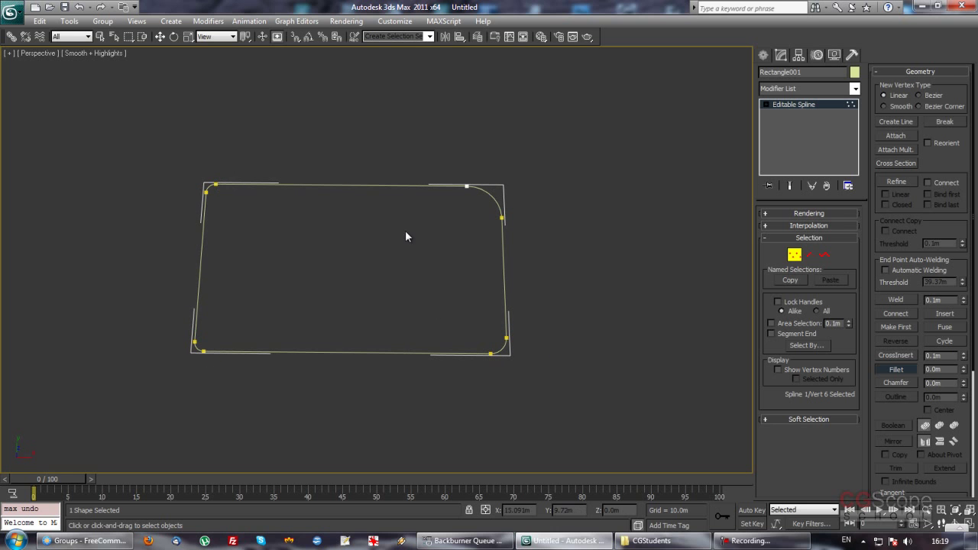
mouse_move(631, 357)
alt+middle_down()
mouse_move(592, 344)
mouse_move(596, 355)
mouse_move(529, 365)
alt+middle_up()
click(555, 372)
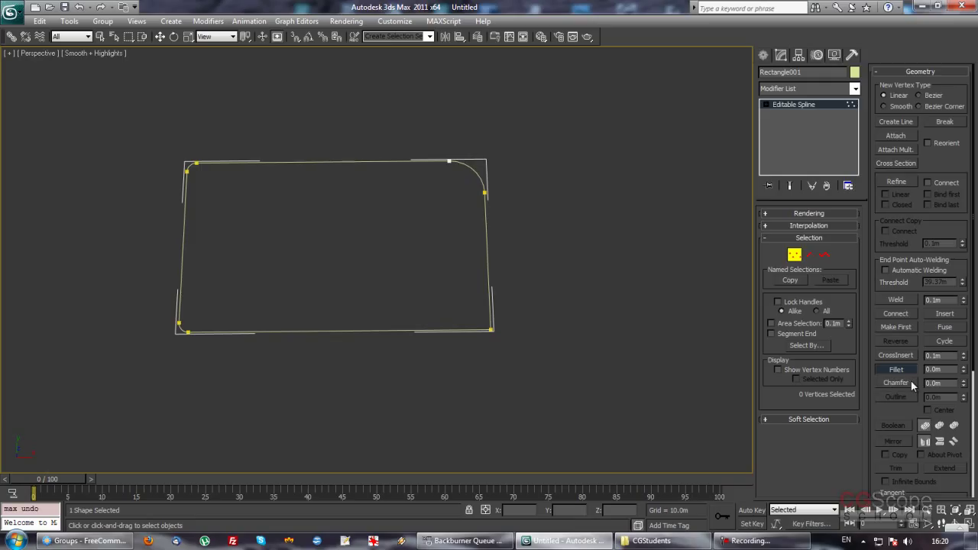
- Chamfer the bottom-right corner of Rectangle001 into a straight diagonal
click(909, 382)
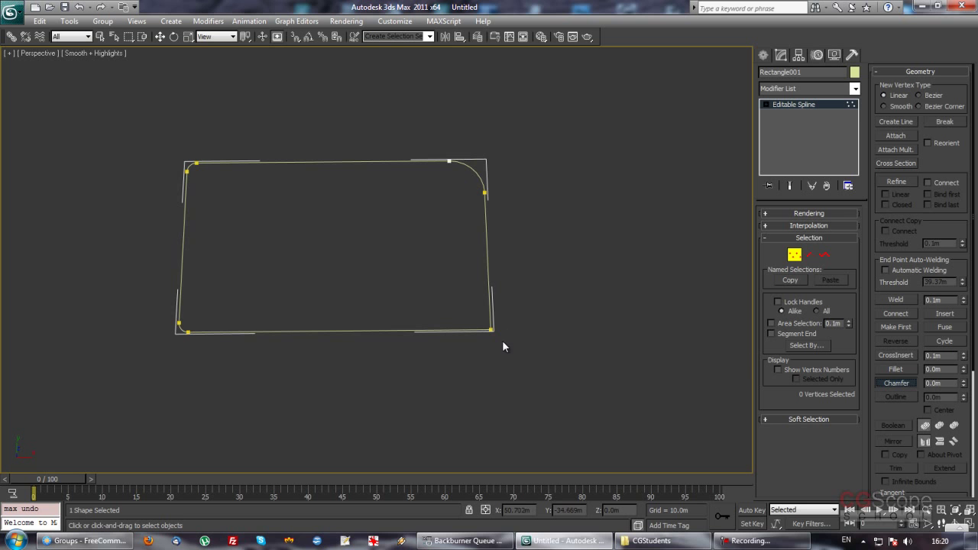
mouse_move(493, 331)
mouse_down()
mouse_move(509, 292)
mouse_move(512, 313)
mouse_move(515, 267)
mouse_up()
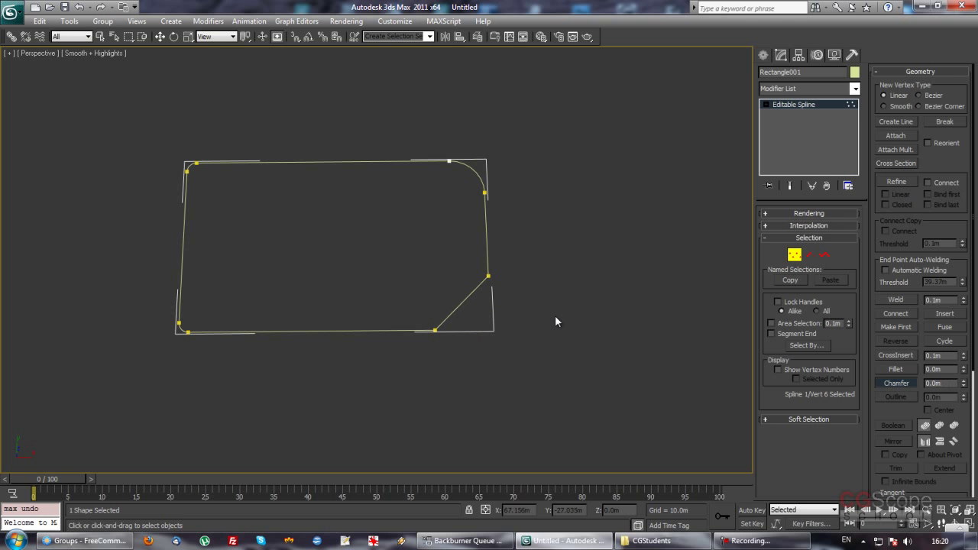
mouse_move(505, 334)
alt+middle_down()
mouse_move(511, 348)
mouse_move(500, 315)
mouse_move(535, 347)
mouse_move(530, 280)
mouse_move(537, 329)
alt+middle_up()
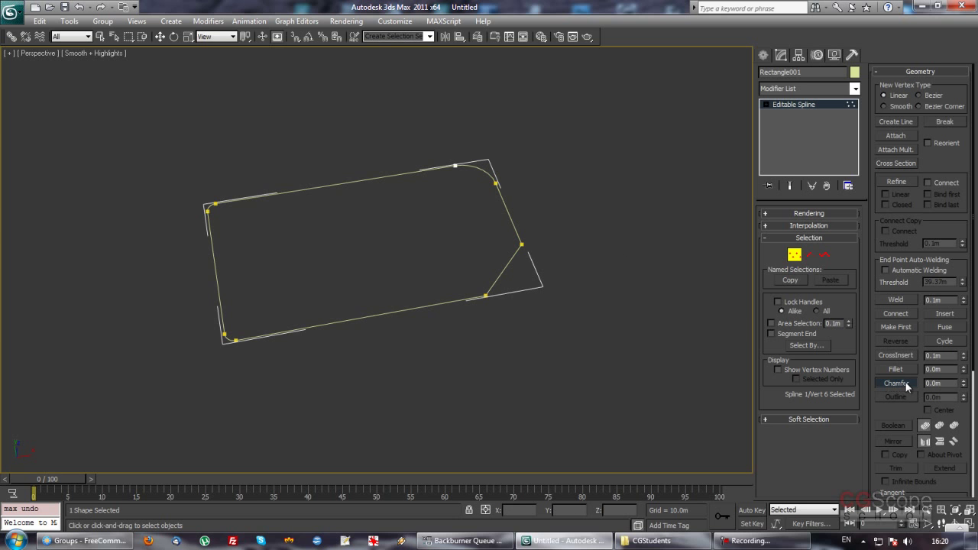
mouse_move(593, 362)
alt+middle_down()
mouse_move(491, 325)
mouse_move(576, 349)
mouse_move(572, 362)
mouse_move(564, 353)
alt+middle_up()
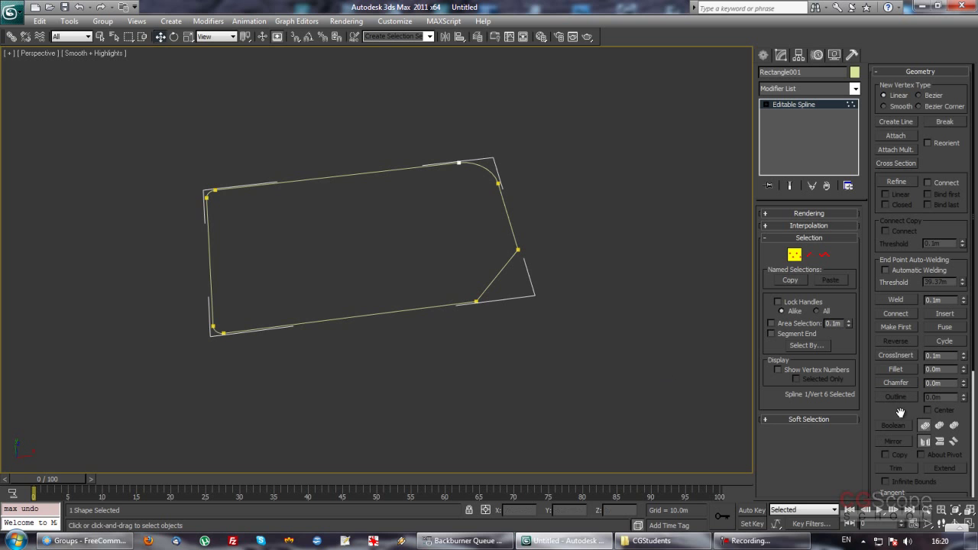
mouse_move(556, 338)
alt+middle_down()
mouse_move(559, 328)
mouse_move(568, 331)
mouse_move(560, 341)
alt+middle_up()
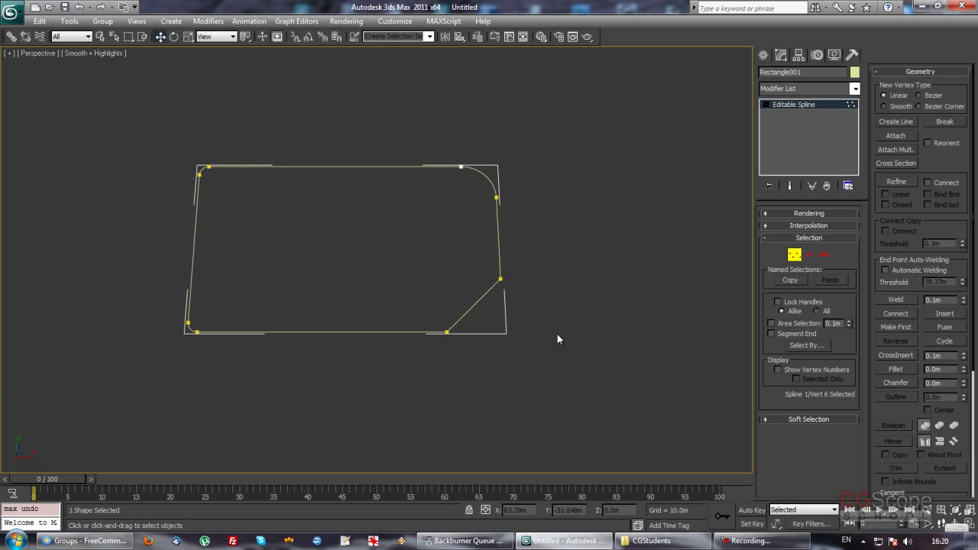
mouse_move(557, 339)
alt+middle_down()
mouse_move(507, 344)
mouse_move(425, 318)
mouse_move(412, 326)
mouse_move(409, 361)
mouse_move(422, 346)
alt+middle_up()
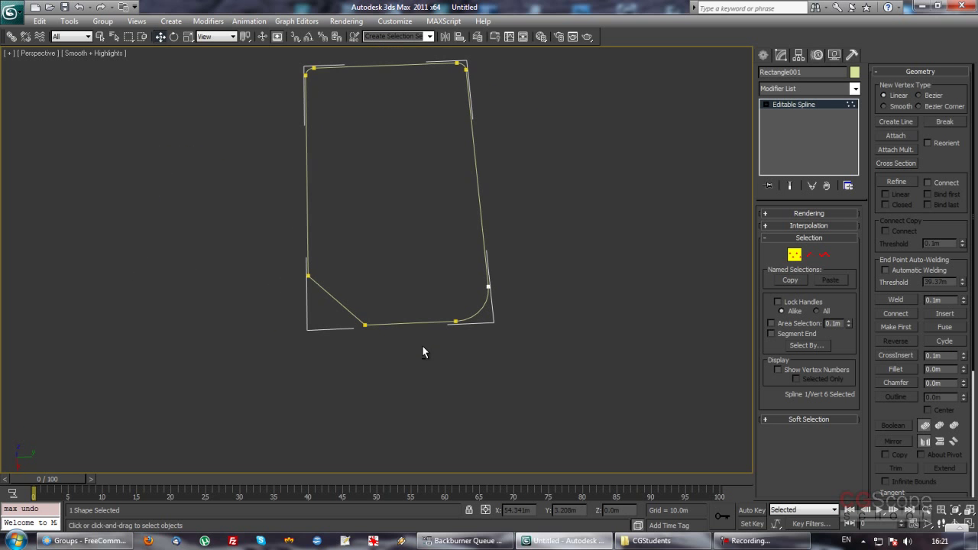
- Delete the bottom segment so the spline becomes open
click(810, 256)
click(424, 322)
key(Delete)
- Return to Vertex level and turn on Show Vertex Numbers for Rectangle001
mouse_move(387, 359)
alt+middle_down()
mouse_move(497, 334)
mouse_move(625, 275)
alt+middle_up()
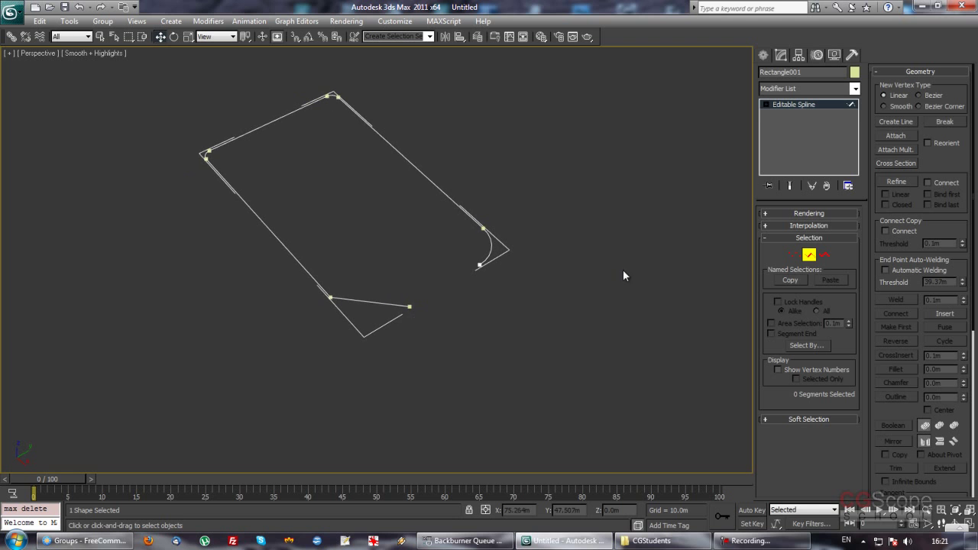
click(794, 254)
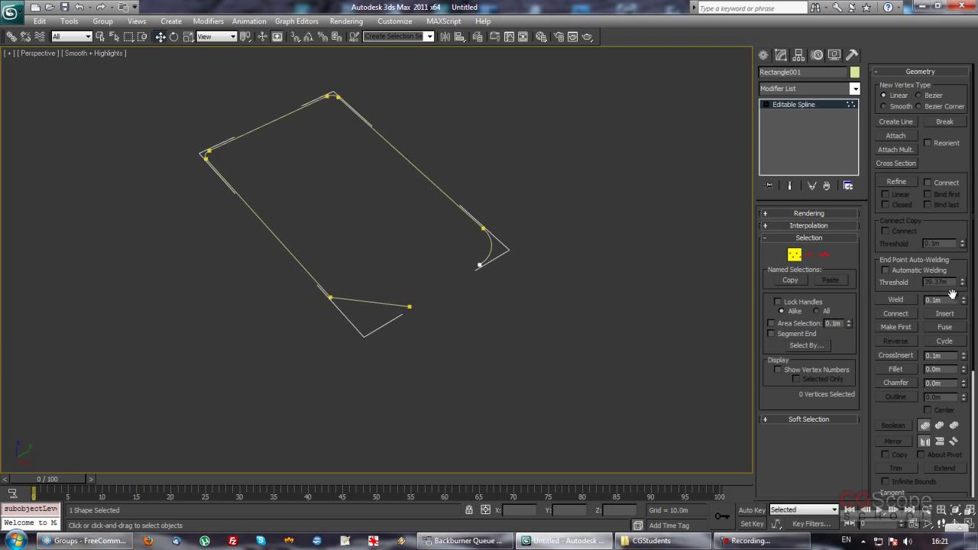
drag(922, 241, 922, 219)
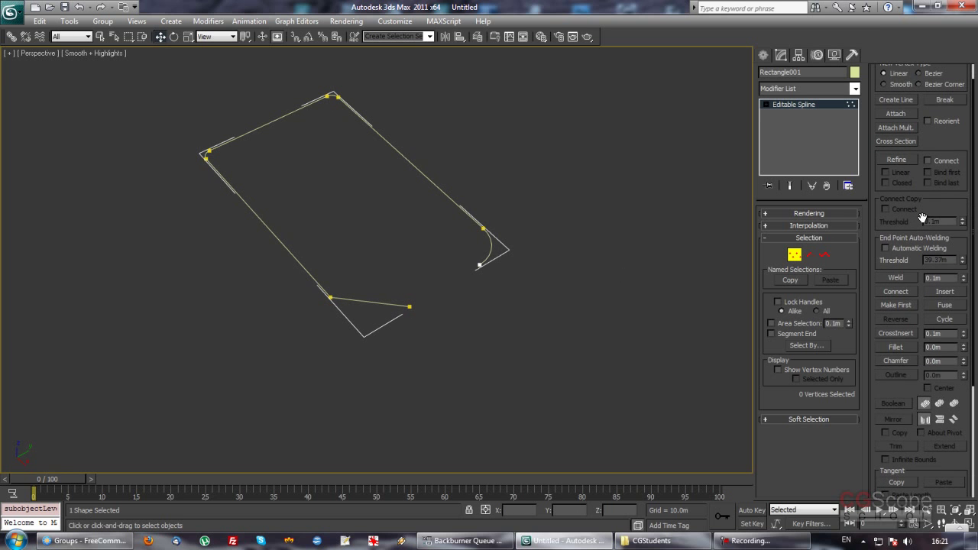
alt+middle_drag(647, 297, 661, 306)
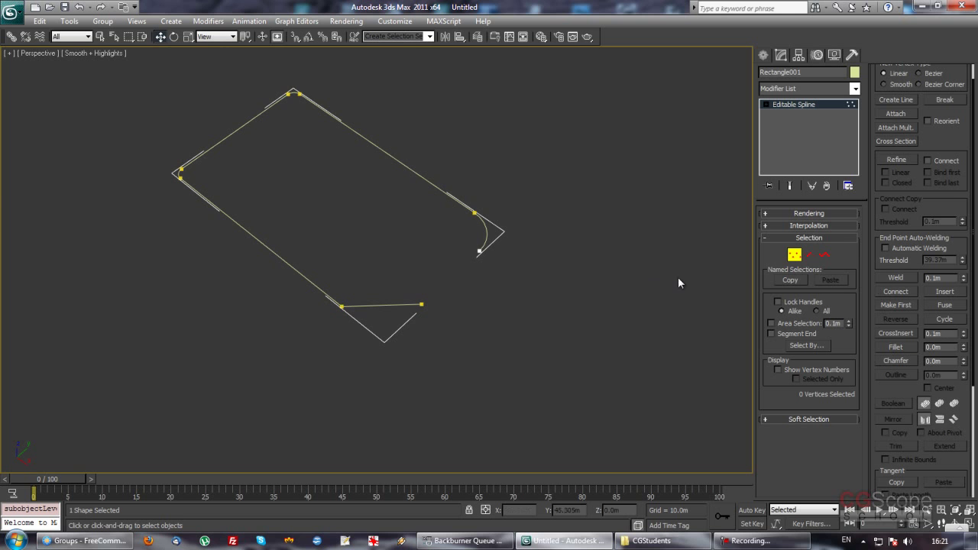
click(815, 371)
drag(454, 331, 402, 284)
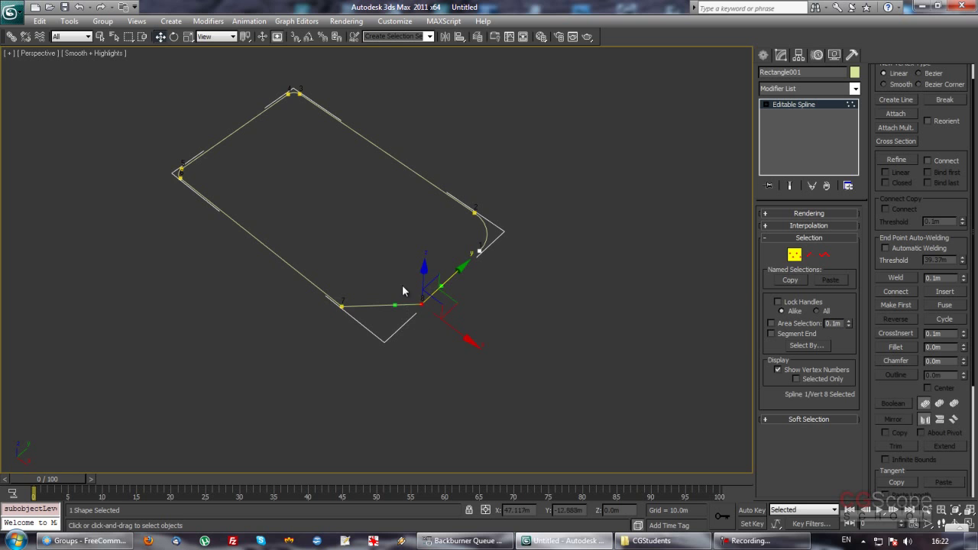
click(904, 305)
click(624, 341)
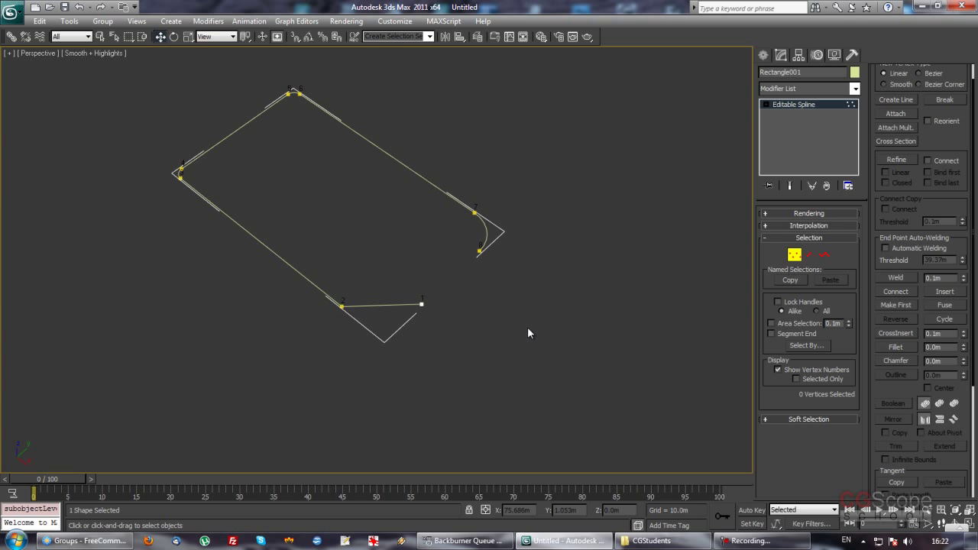
drag(262, 76, 294, 117)
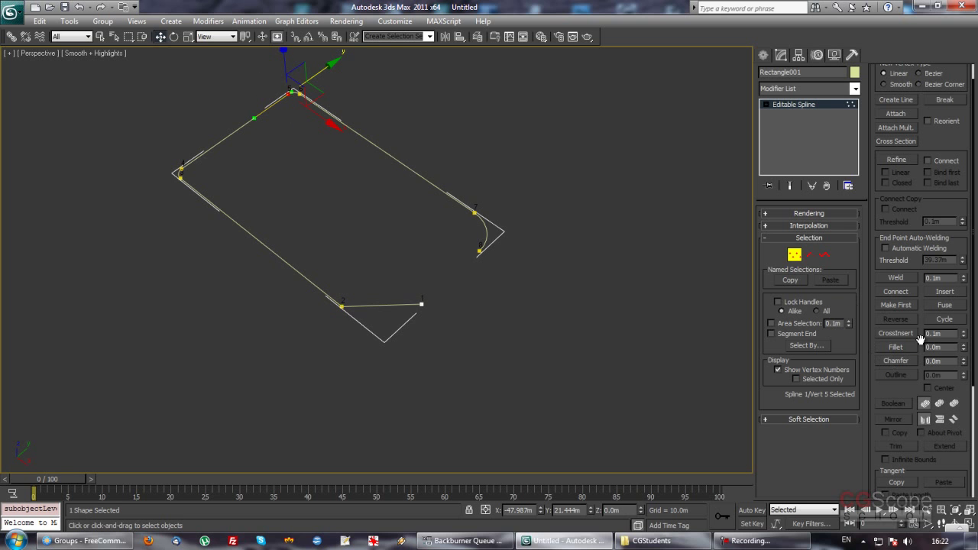
click(899, 306)
mouse_move(505, 311)
middle_down()
mouse_move(478, 303)
mouse_move(485, 308)
middle_up()
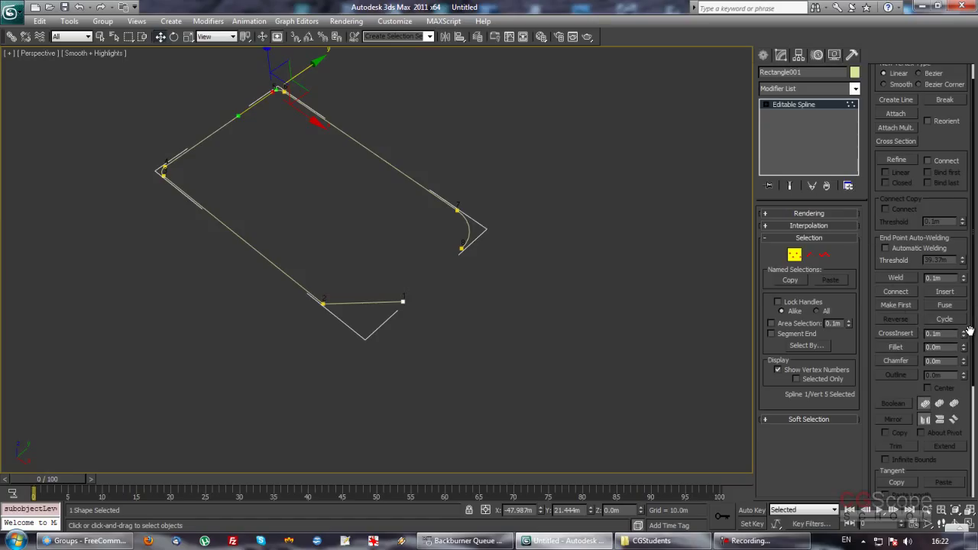
scroll(877, 266, up, 1)
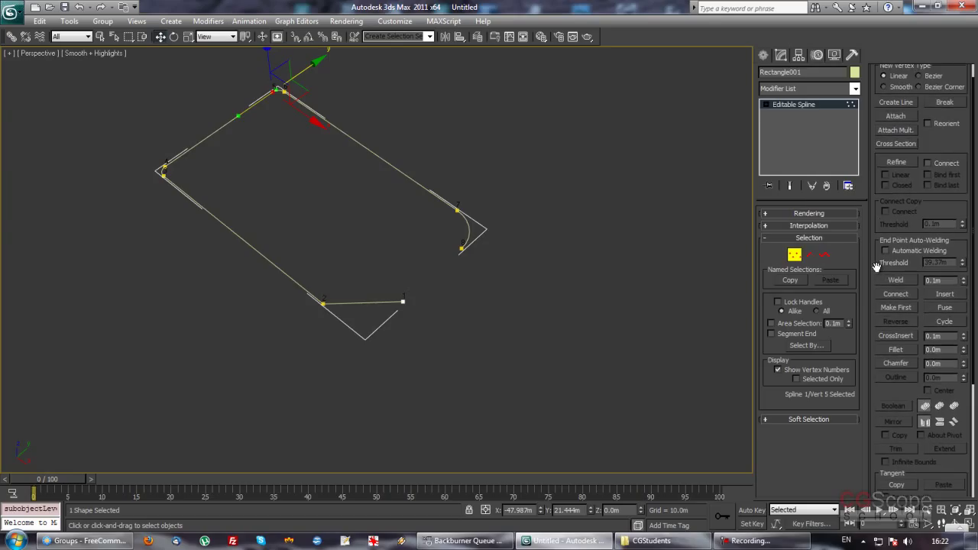
mouse_move(606, 328)
alt+middle_down()
mouse_move(447, 331)
mouse_move(464, 331)
alt+middle_up()
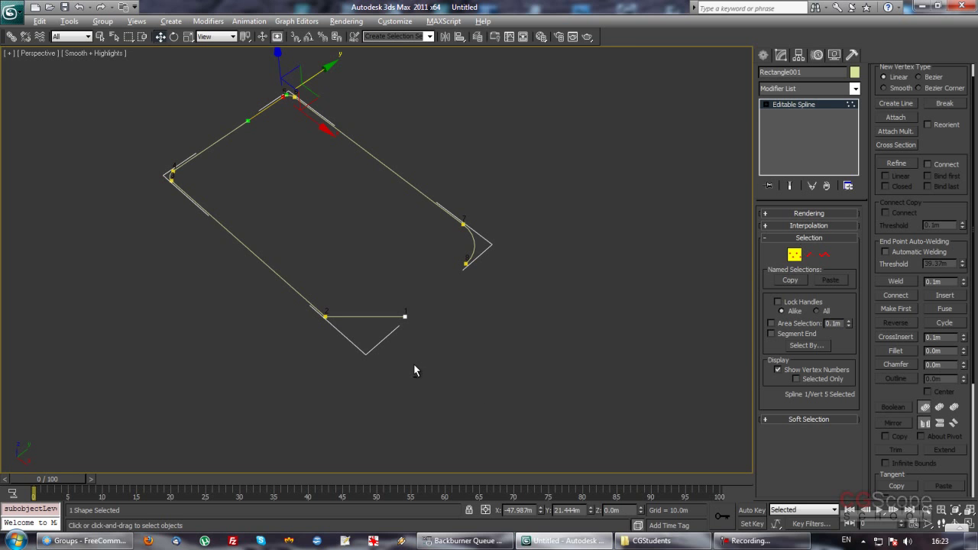
- Fuse the two loose bottom end vertices and reshape vertex 8's Bezier handle
alt+middle_drag(413, 364, 369, 361)
drag(337, 282, 465, 355)
mouse_move(465, 355)
alt+middle_down()
mouse_move(473, 363)
mouse_move(497, 351)
alt+middle_up()
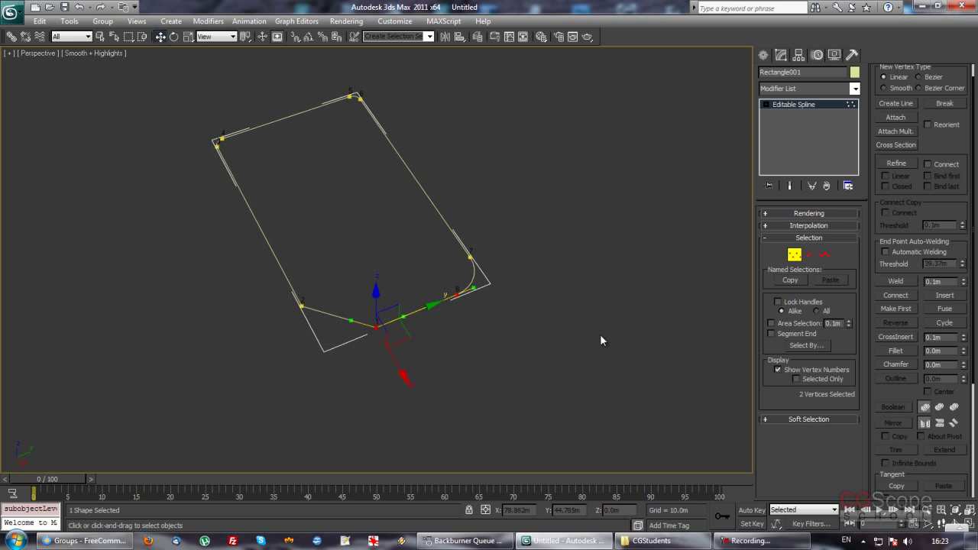
click(942, 310)
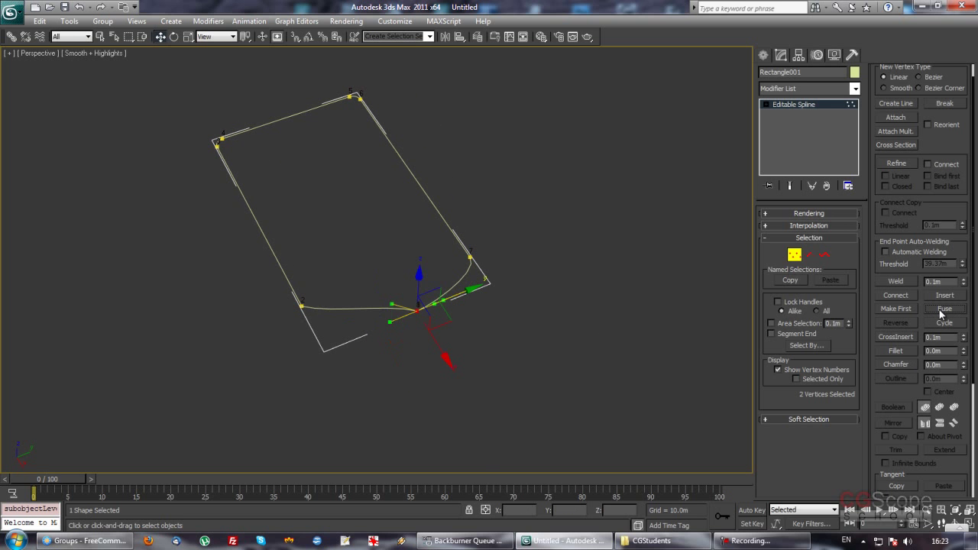
click(574, 339)
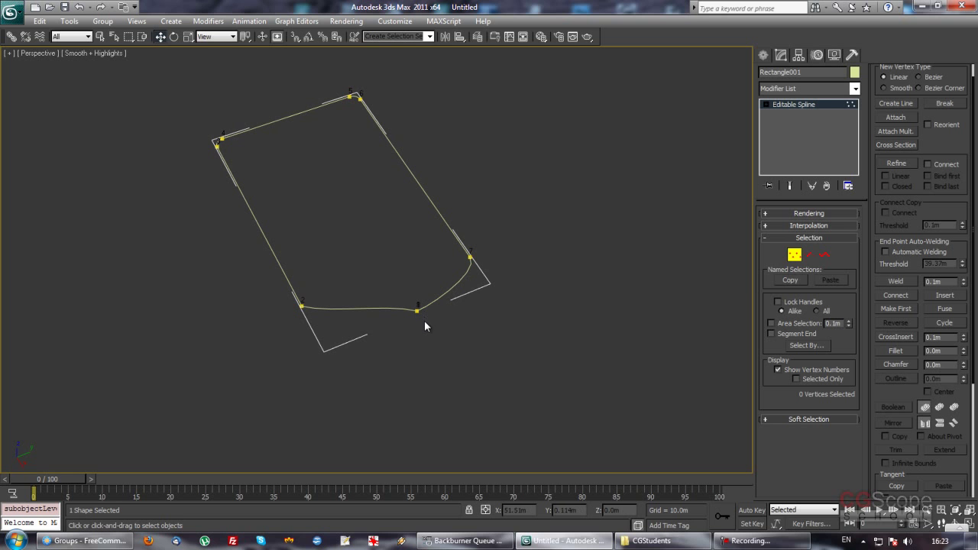
click(417, 310)
drag(439, 348, 483, 299)
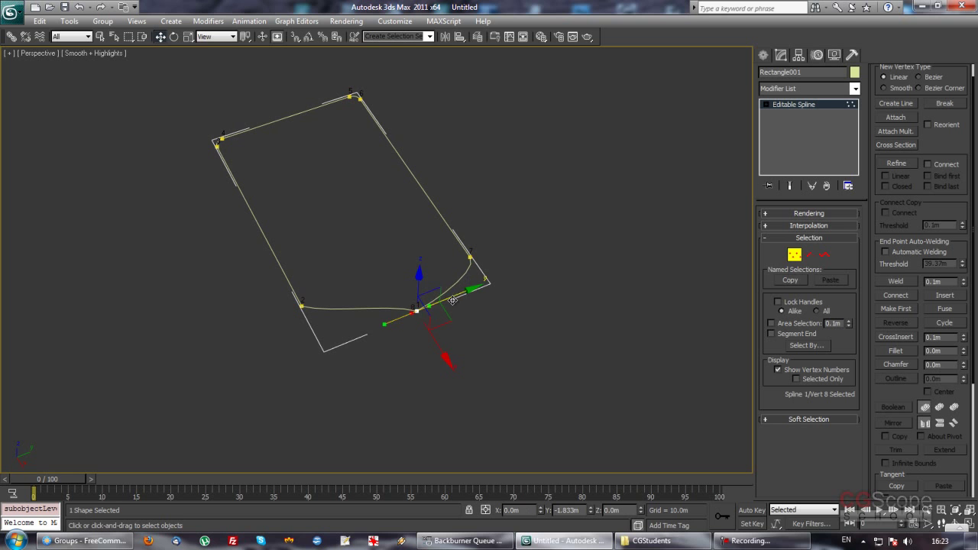
click(510, 376)
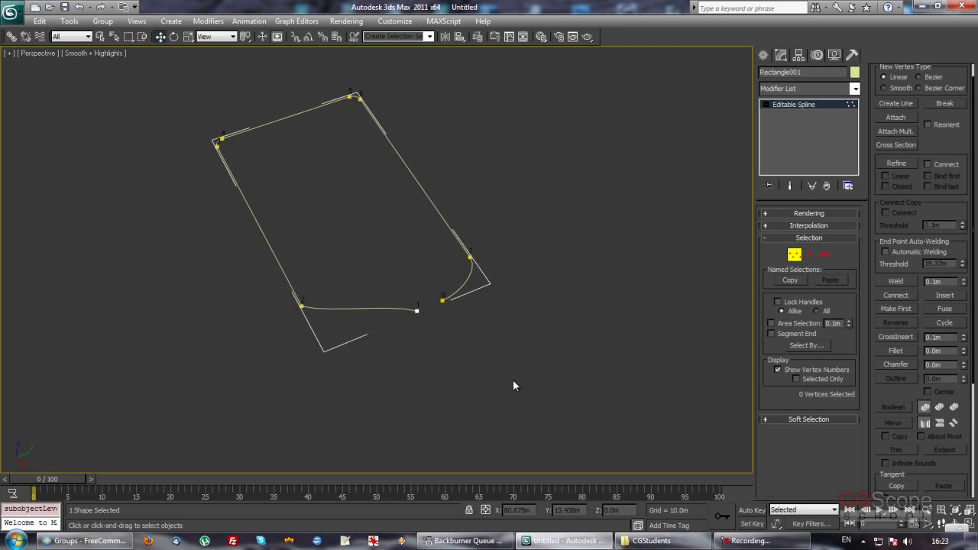
- Fuse vertices 1 and 8 onto the same spot
drag(344, 271, 444, 337)
middle_drag(472, 359, 497, 354)
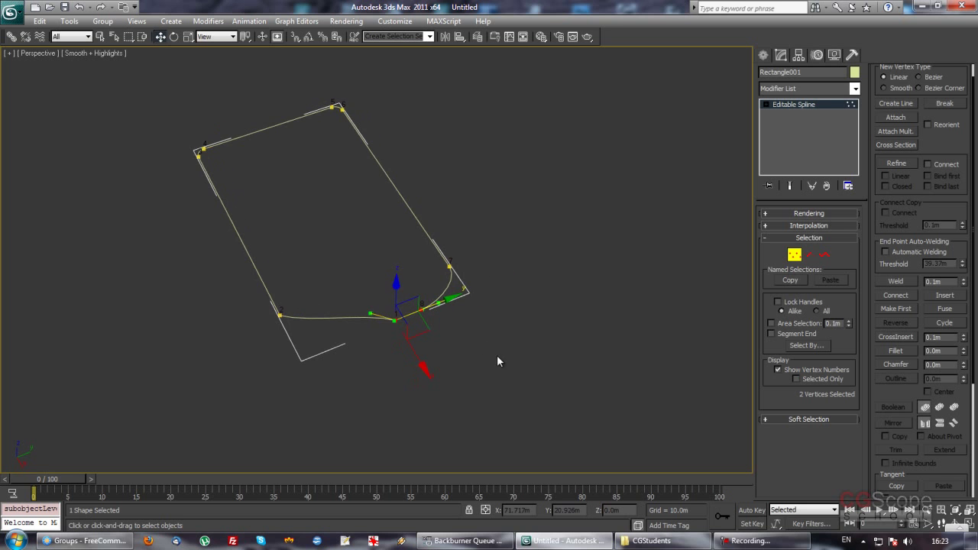
click(945, 309)
click(584, 374)
alt+middle_drag(502, 367, 506, 366)
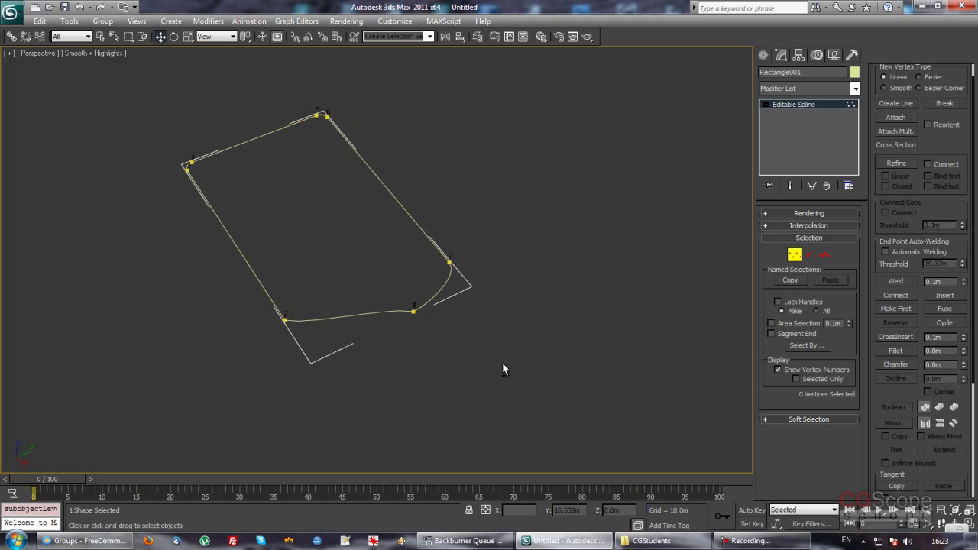
- Weld the stacked vertex pair using a 0.001m weld threshold
drag(400, 284, 437, 354)
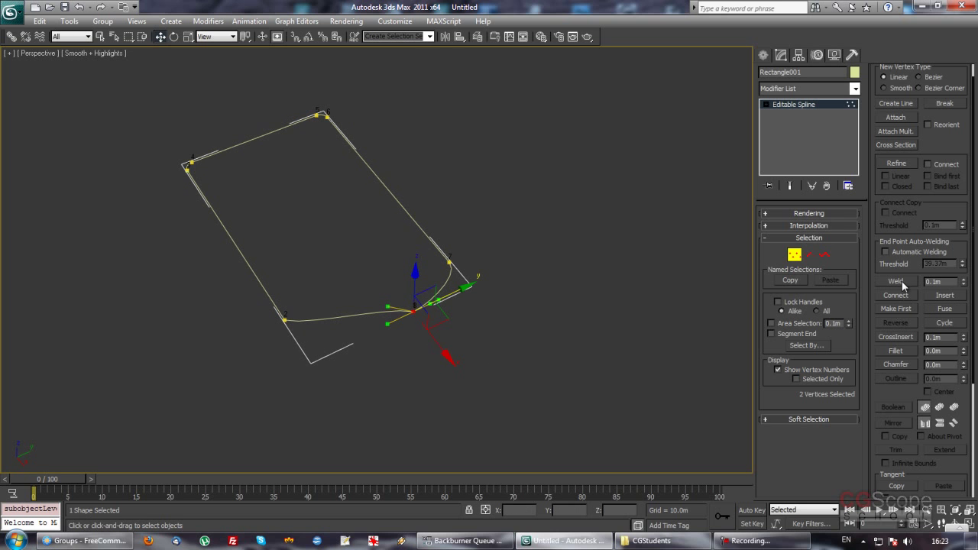
double_click(937, 281)
text(.001)
key(Return)
click(895, 283)
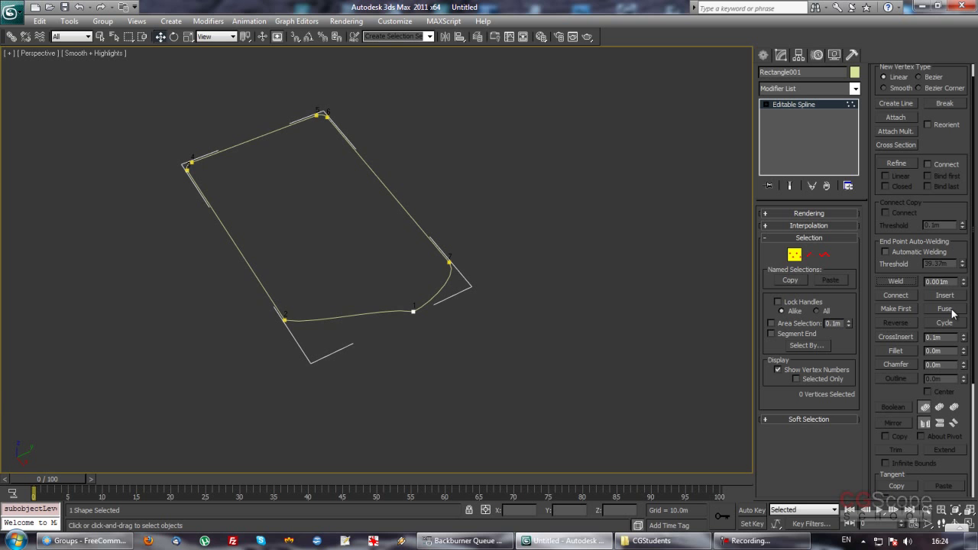
- Select bottom vertex 1 and hide the vertex numbers
click(945, 313)
alt+middle_drag(504, 347, 527, 357)
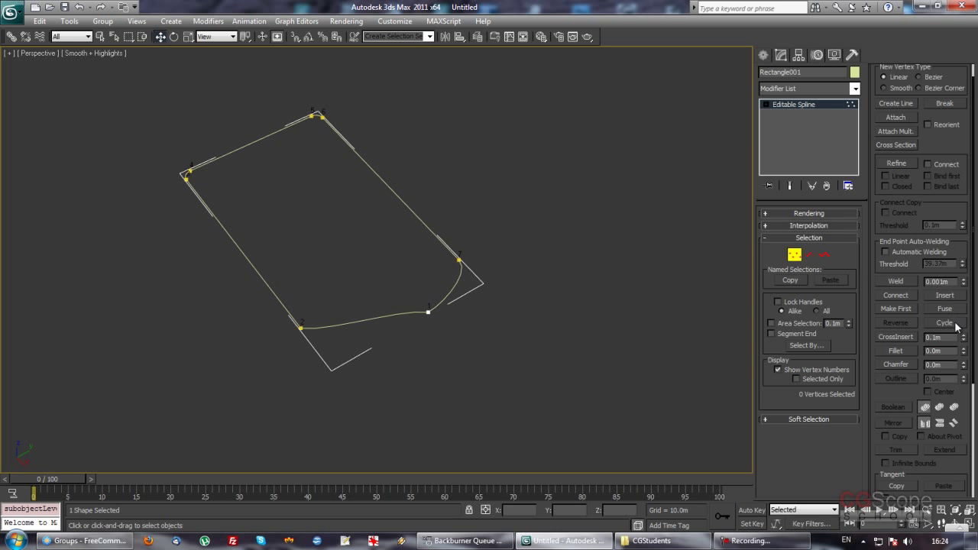
scroll(960, 242, down, 1)
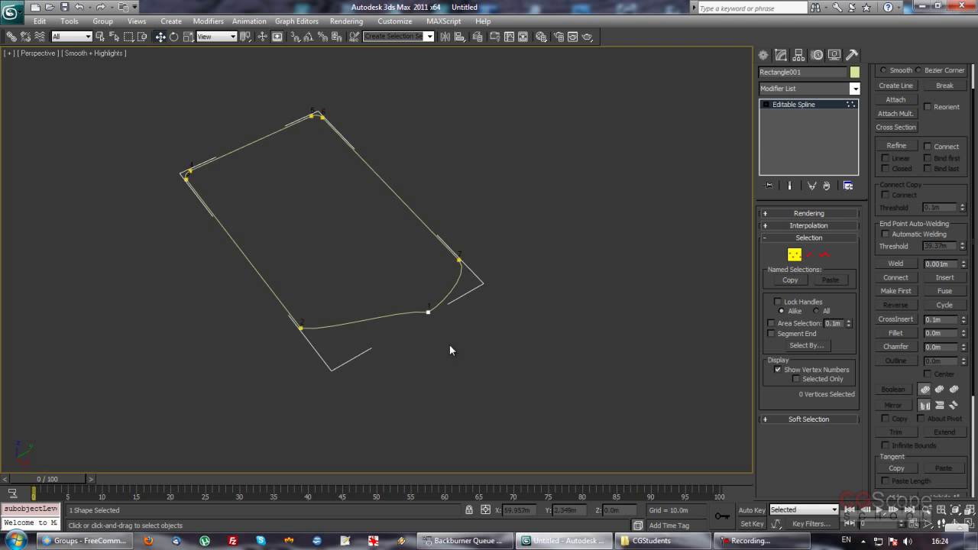
drag(415, 305, 441, 333)
alt+middle_drag(521, 351, 530, 339)
click(795, 372)
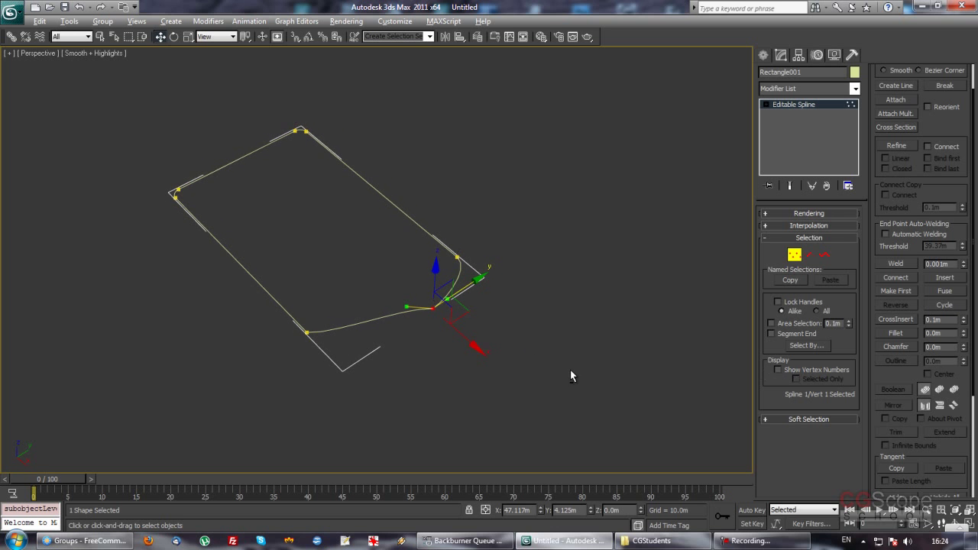
alt+middle_drag(570, 369, 562, 367)
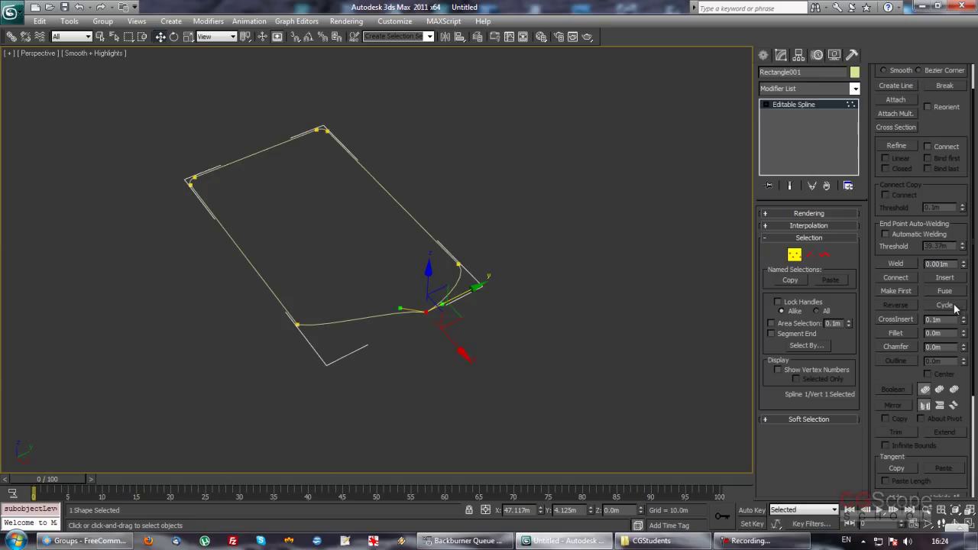
- Cycle through every vertex to confirm the spline is one continuous loop
click(959, 305)
click(960, 306)
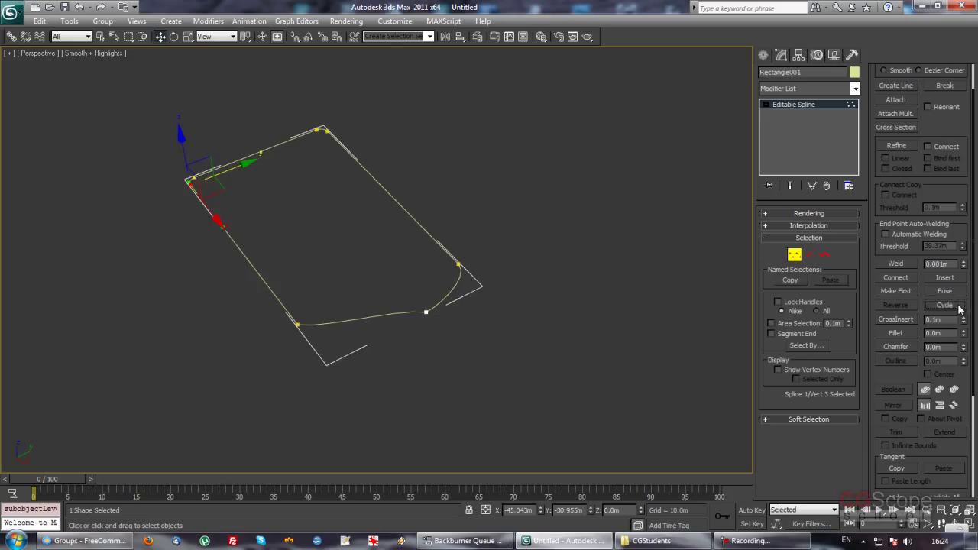
click(959, 305)
click(960, 305)
click(960, 306)
click(960, 306)
click(959, 306)
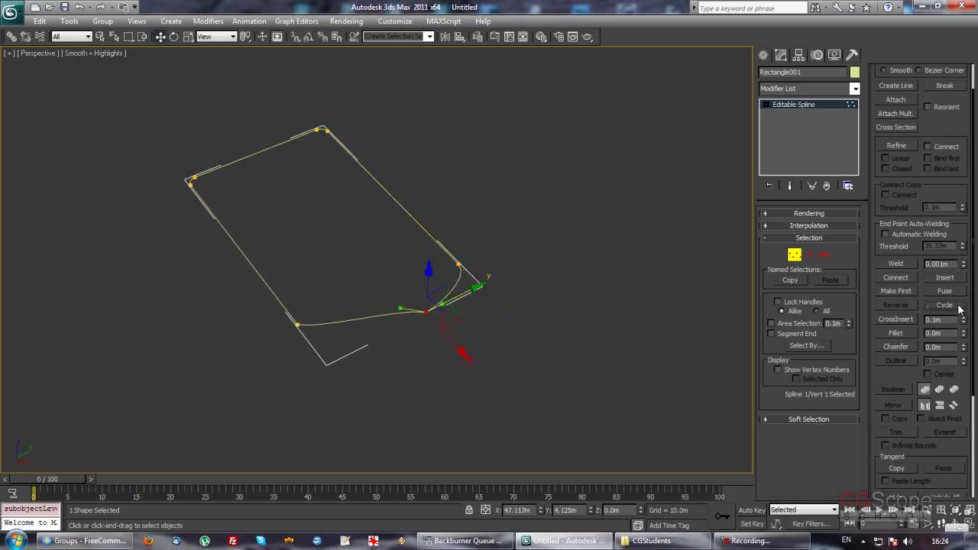
click(959, 305)
click(960, 306)
click(960, 306)
click(960, 306)
click(960, 305)
click(959, 306)
click(960, 306)
click(959, 306)
click(960, 306)
click(960, 306)
click(960, 306)
click(960, 305)
click(960, 305)
click(959, 305)
click(954, 307)
click(952, 306)
click(951, 307)
click(952, 307)
click(952, 307)
- Break the spline at its top corner vertex
click(397, 279)
drag(296, 116, 322, 150)
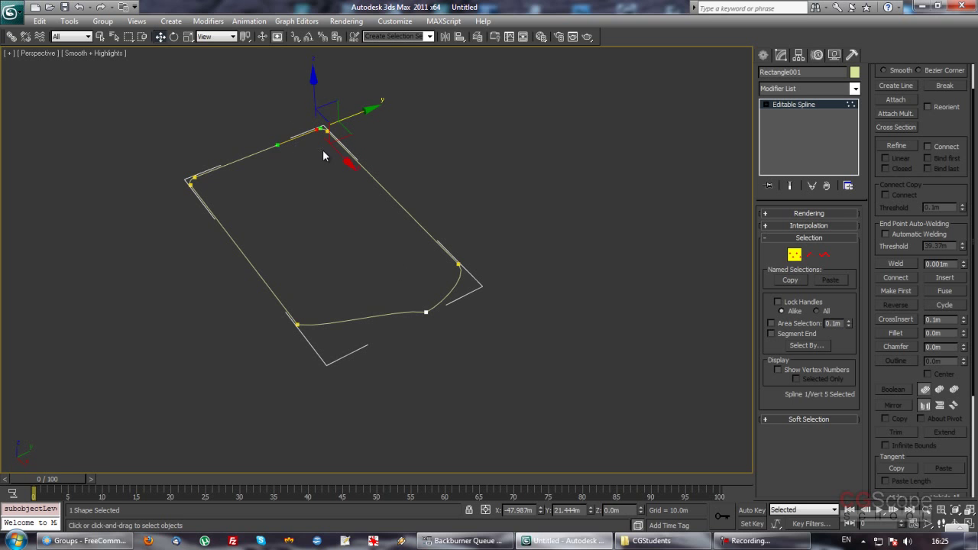
scroll(924, 186, up, 1)
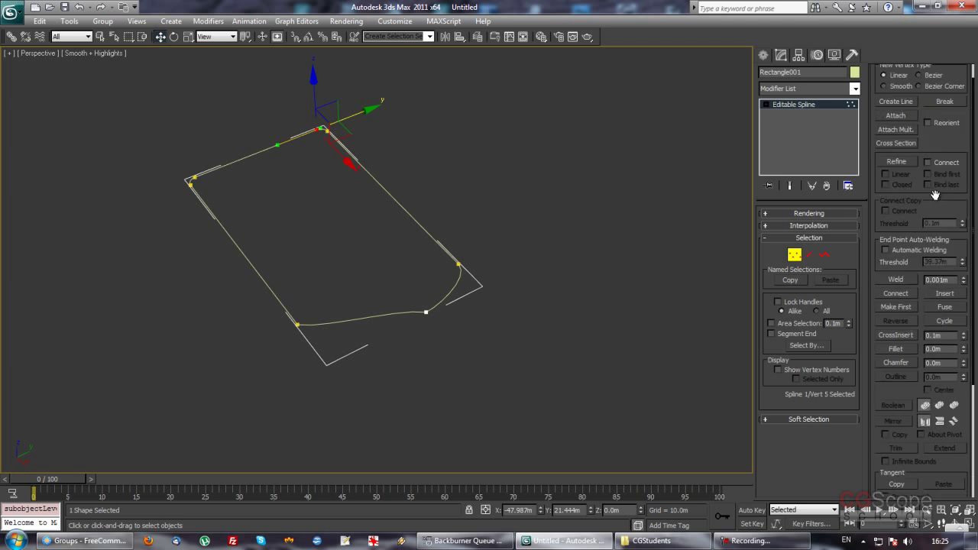
scroll(928, 190, up, 1)
click(945, 122)
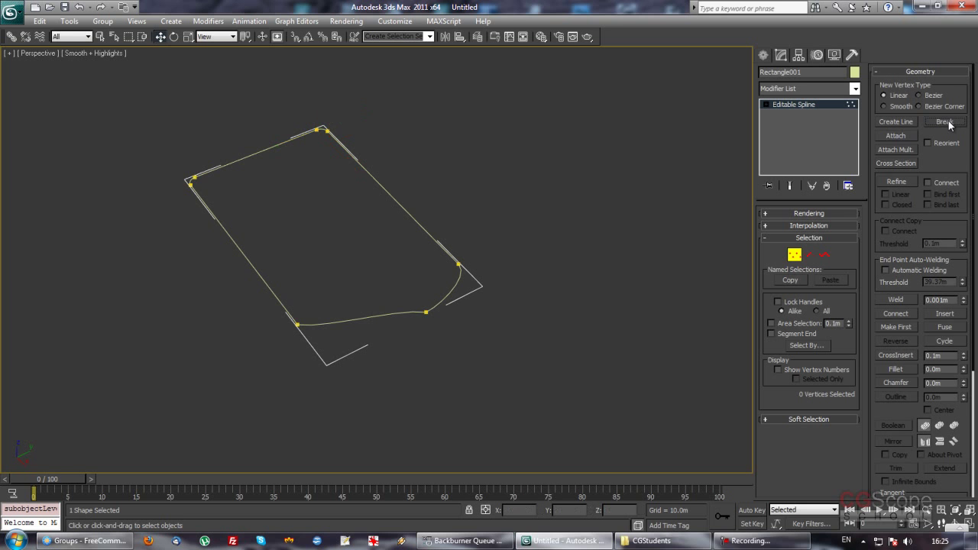
- Test-move a split top vertex to check the break, then undo the move
click(320, 136)
drag(320, 137, 317, 130)
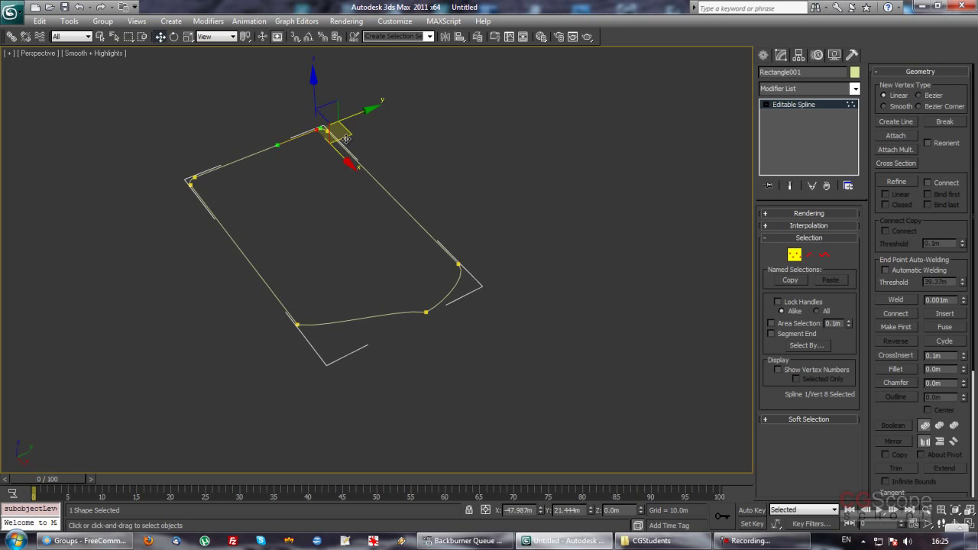
click(417, 153)
mouse_move(419, 159)
alt+middle_down()
mouse_move(419, 174)
mouse_move(463, 181)
alt+middle_up()
key(ctrl+z)
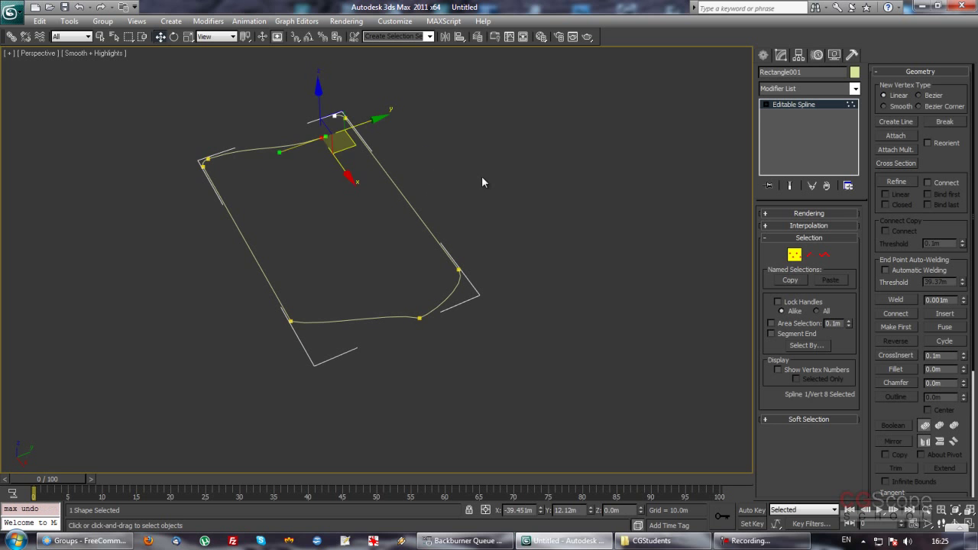
key(shift+z)
key(ctrl+z)
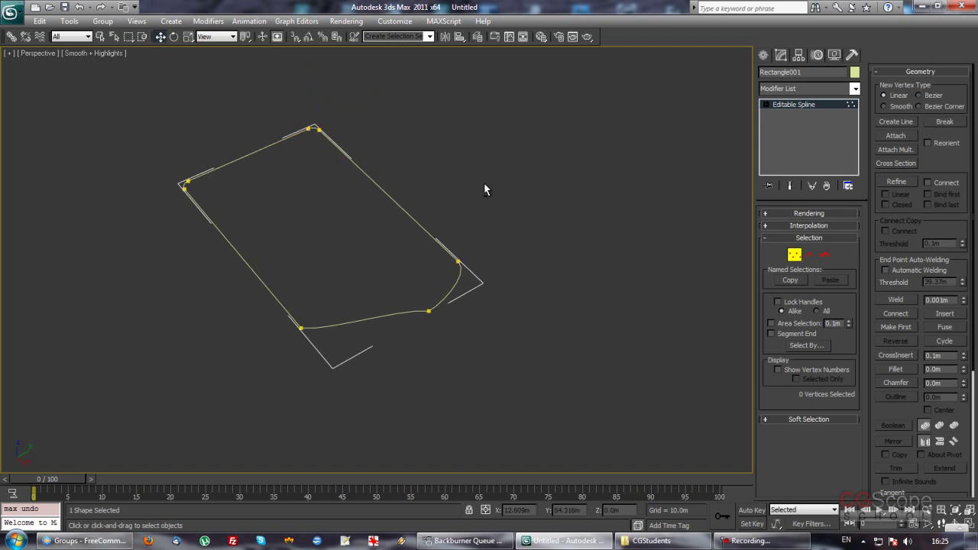
key(shift+z)
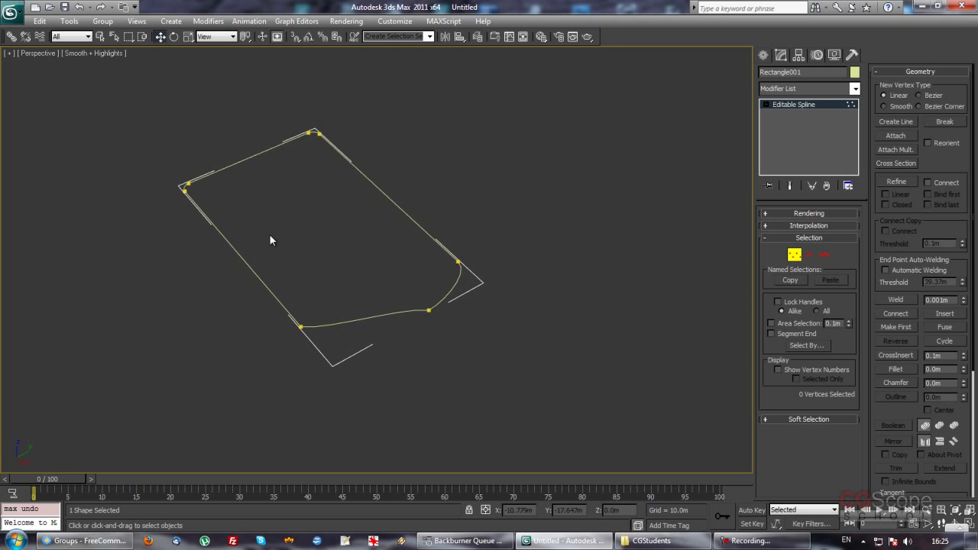
mouse_move(361, 161)
alt+middle_down()
mouse_move(375, 242)
mouse_move(312, 209)
mouse_move(378, 214)
mouse_move(415, 277)
mouse_move(527, 305)
mouse_move(539, 294)
alt+middle_up()
- Cycle through the vertices, select both top-corner vertices, and show vertex numbers
click(429, 278)
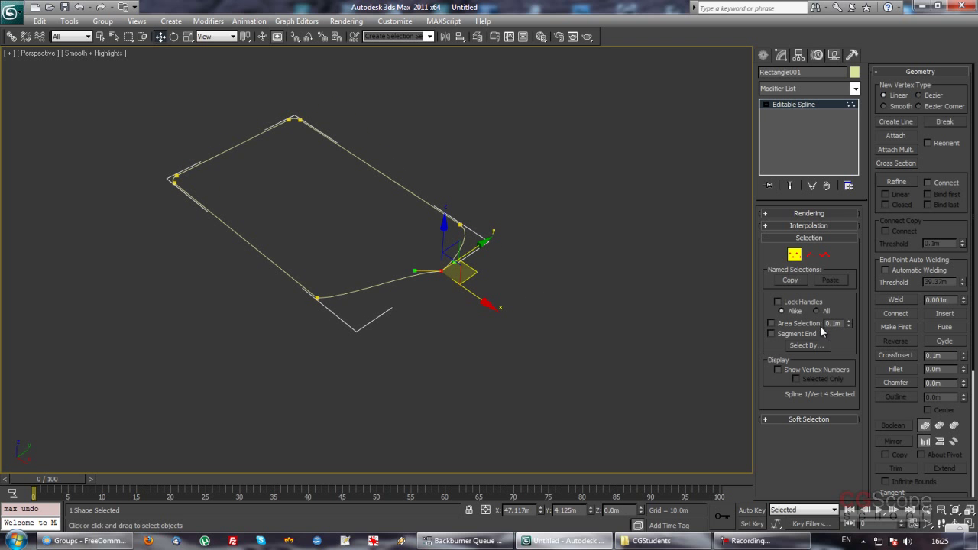
click(954, 342)
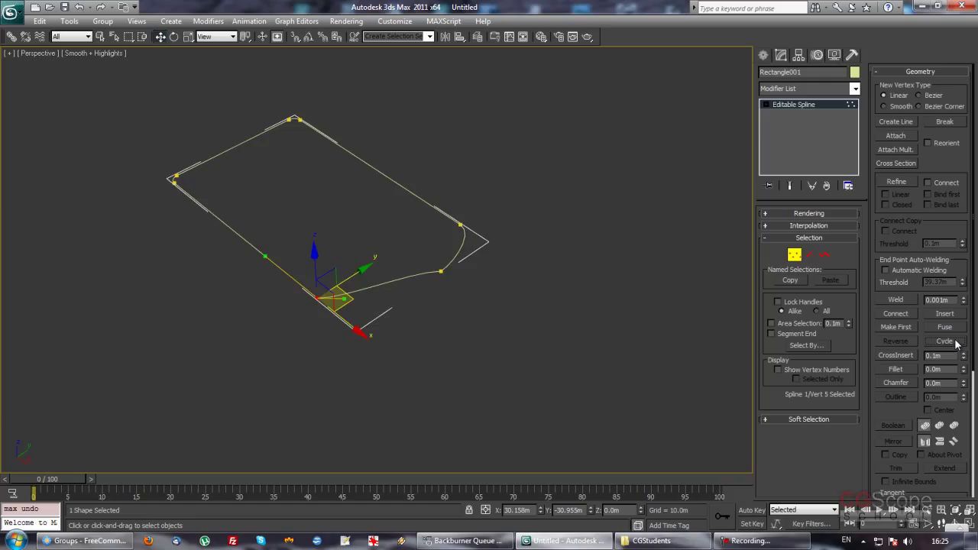
click(955, 341)
click(955, 342)
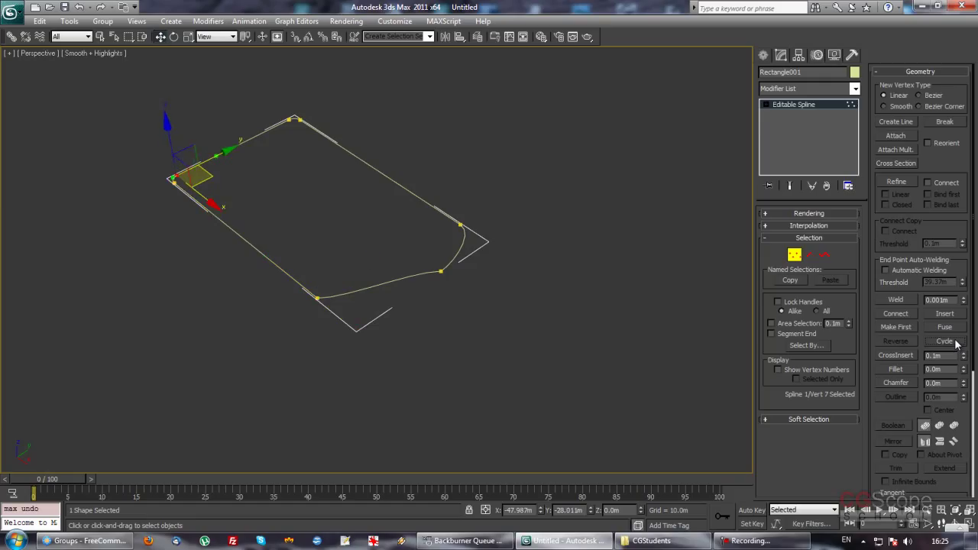
click(955, 342)
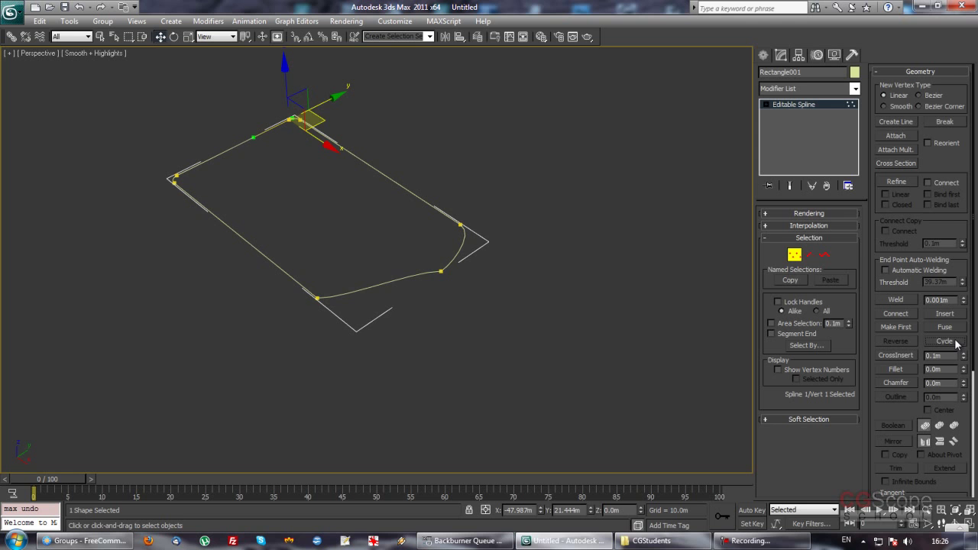
click(955, 342)
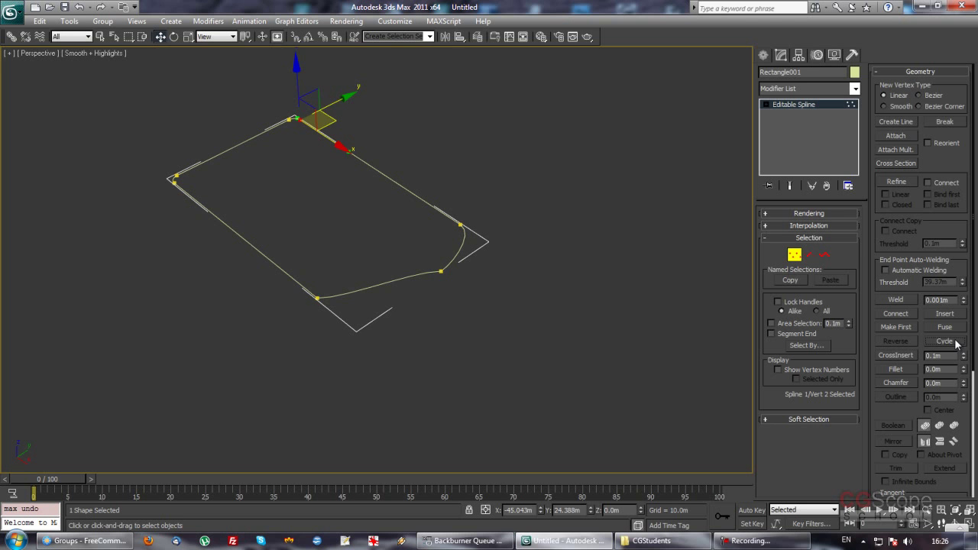
click(955, 341)
click(955, 342)
click(954, 342)
click(955, 342)
click(955, 341)
click(955, 341)
click(956, 342)
click(956, 342)
drag(277, 99, 293, 130)
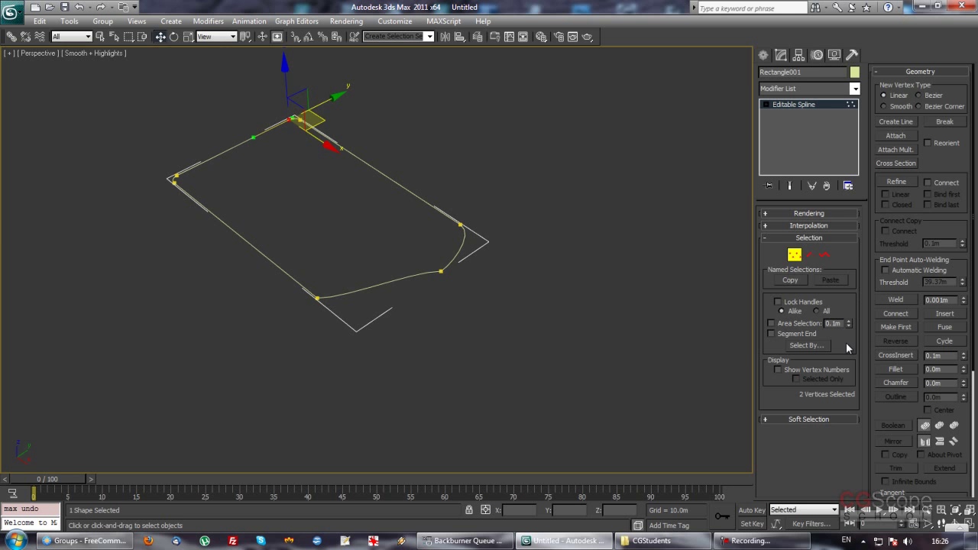
click(802, 369)
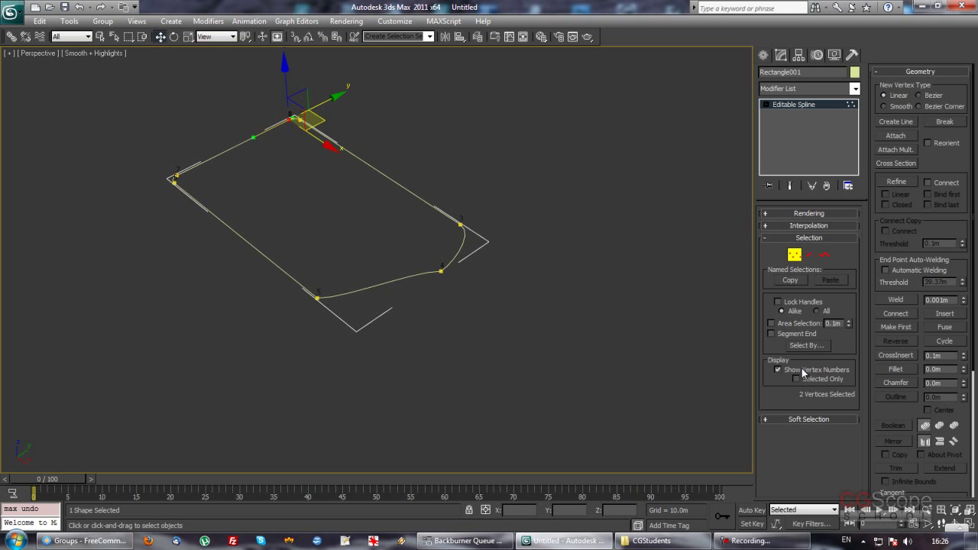
- Hide the vertex numbers and weld the two overlapping top-corner vertices into one
click(320, 212)
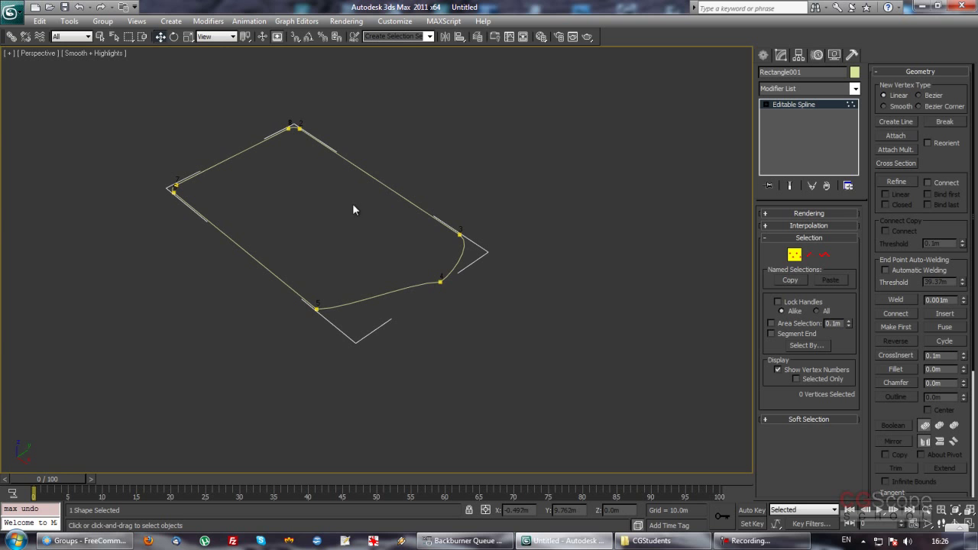
click(808, 370)
drag(258, 108, 292, 152)
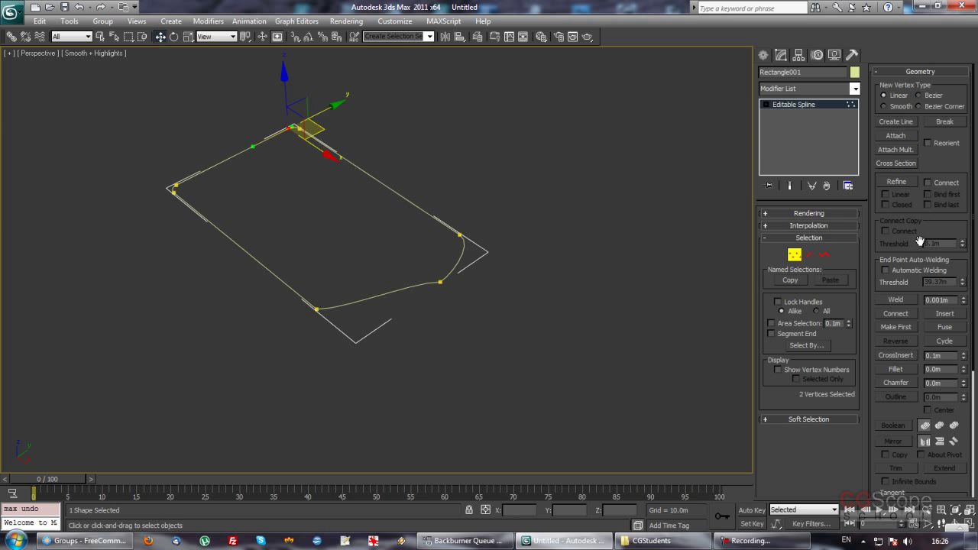
click(905, 299)
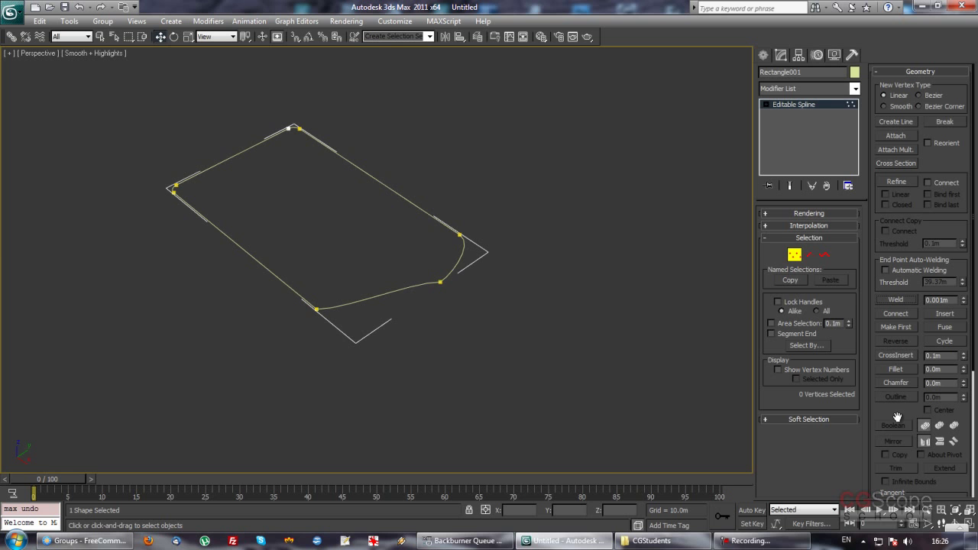
- Scroll the command panel back up toward the sub-object level controls
drag(897, 417, 907, 264)
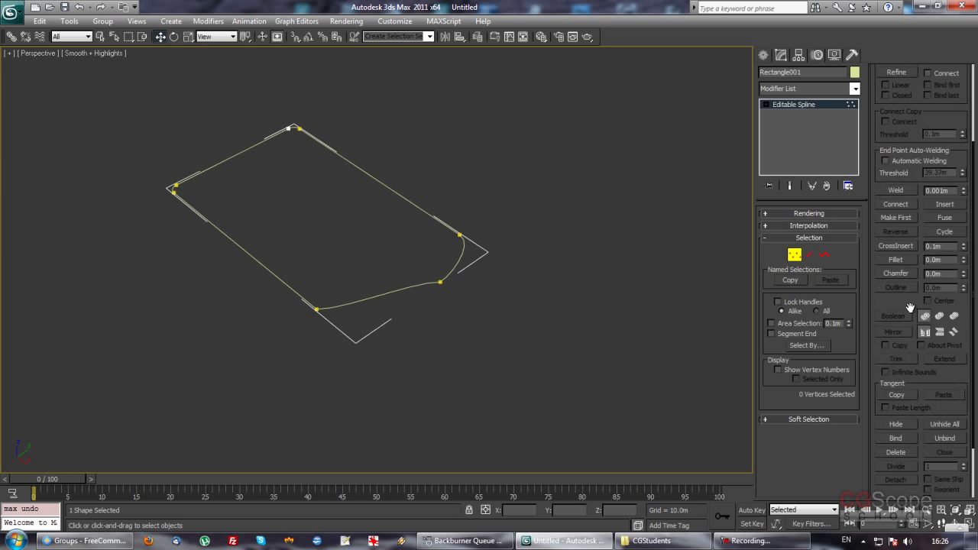
scroll(913, 244, up, 5)
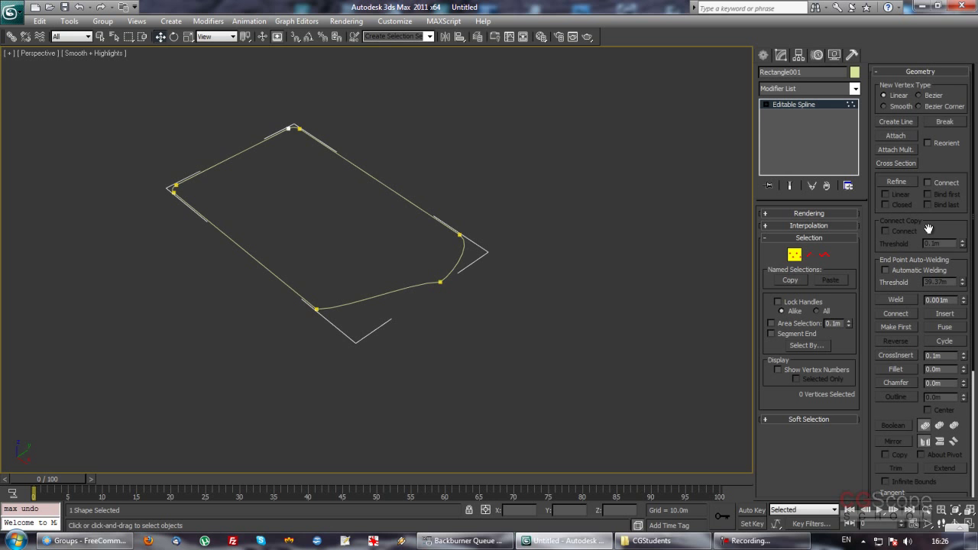
drag(929, 229, 934, 102)
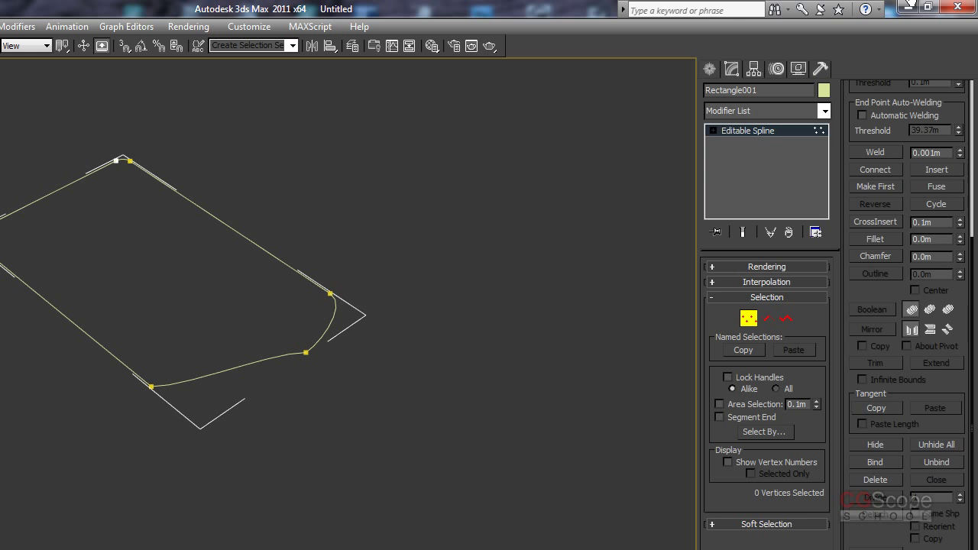
scroll(905, 305, up, 7)
click(768, 318)
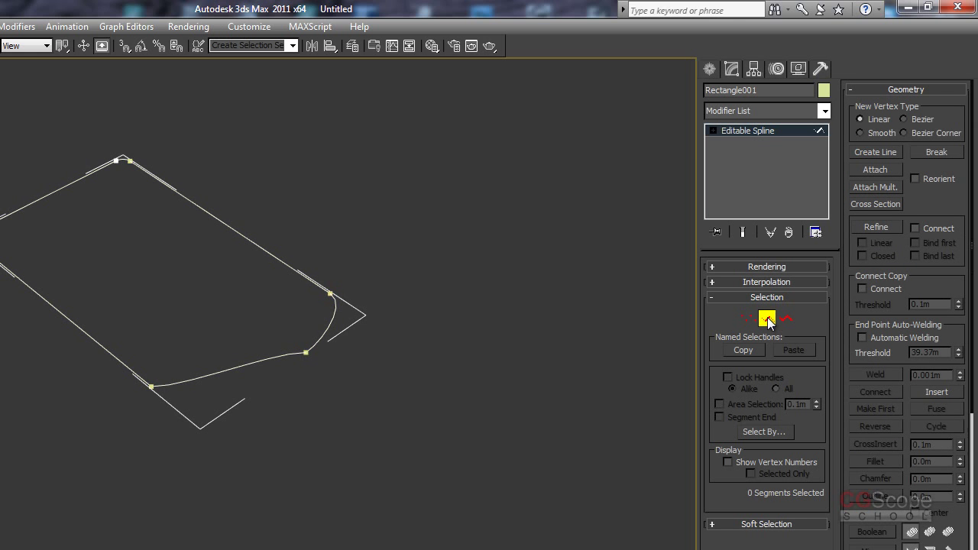
mouse_move(943, 319)
mouse_down()
mouse_move(921, 6)
mouse_move(920, 62)
mouse_move(924, 8)
mouse_up()
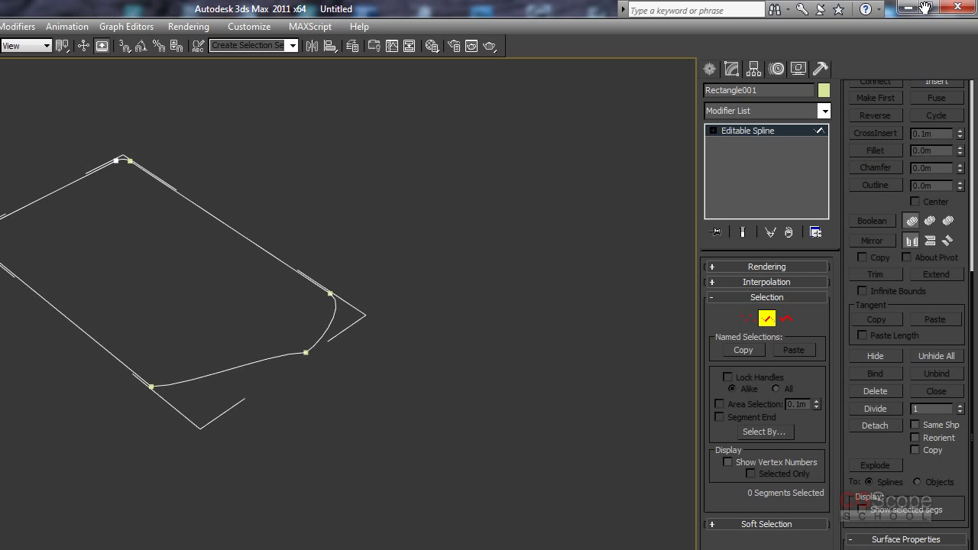
mouse_move(261, 328)
alt+middle_down()
mouse_move(349, 365)
mouse_move(489, 335)
mouse_move(469, 350)
mouse_move(480, 357)
mouse_move(443, 348)
alt+middle_up()
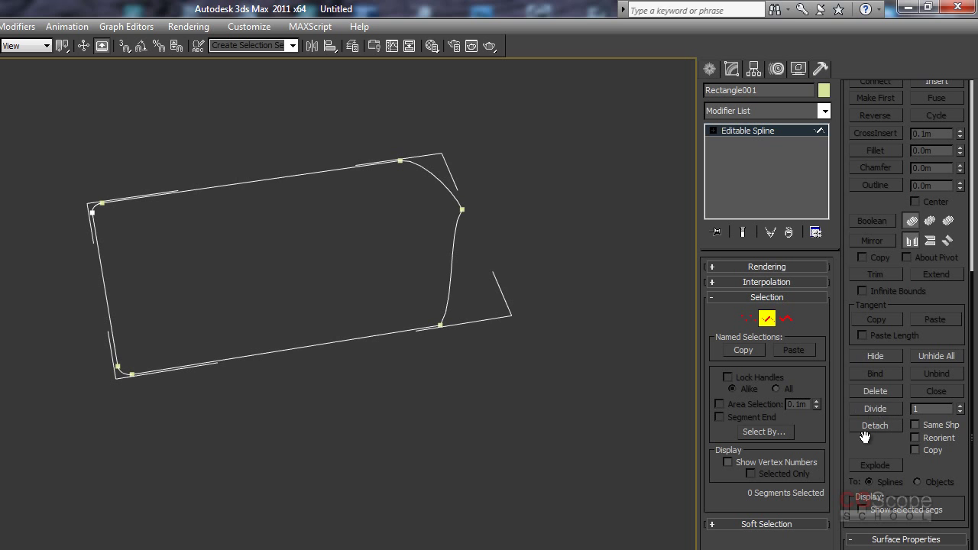
drag(867, 452, 871, 413)
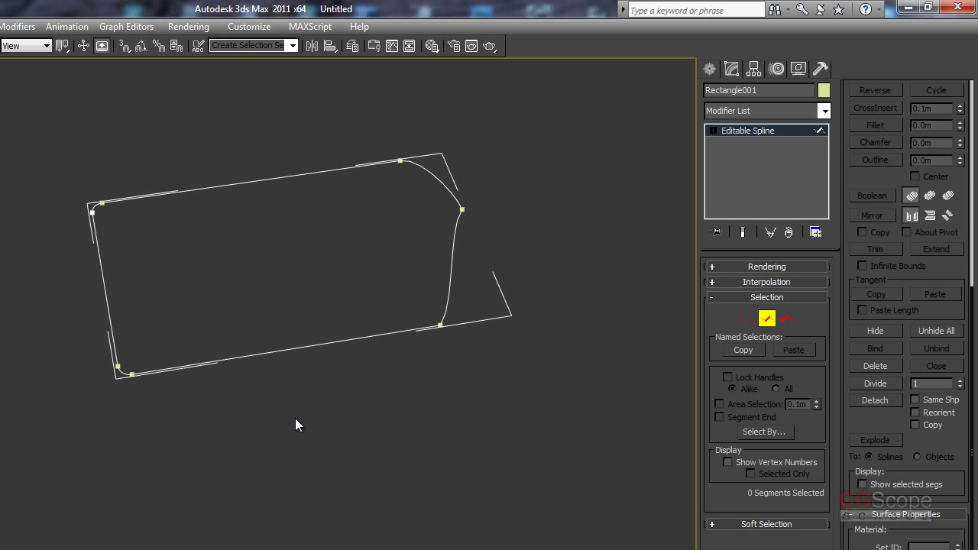
- Divide the bottom segment with one midpoint vertex
alt+middle_drag(330, 423, 319, 428)
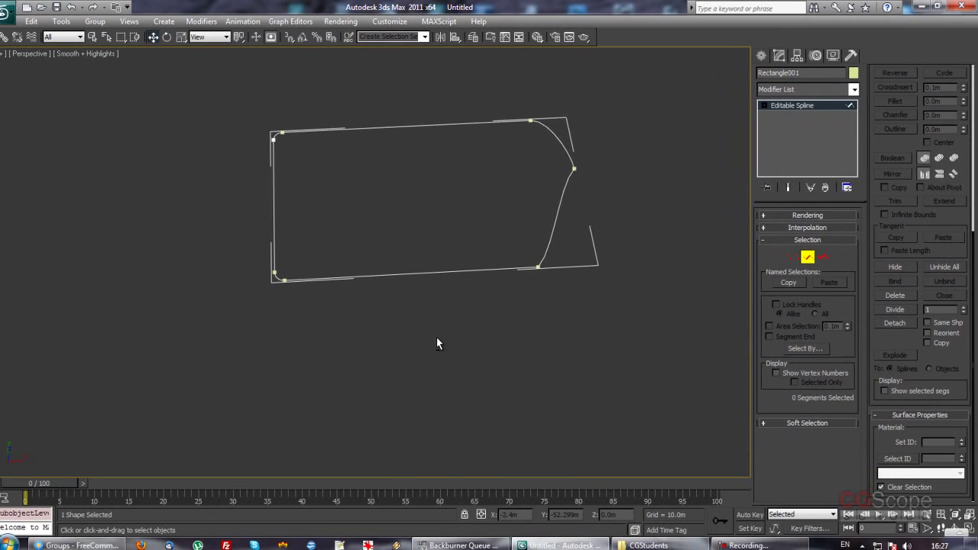
mouse_move(447, 367)
alt+middle_down()
mouse_move(463, 354)
mouse_move(369, 271)
alt+middle_up()
click(374, 298)
mouse_move(471, 357)
alt+middle_down()
mouse_move(474, 340)
mouse_move(511, 334)
mouse_move(515, 356)
mouse_move(255, 209)
alt+middle_up()
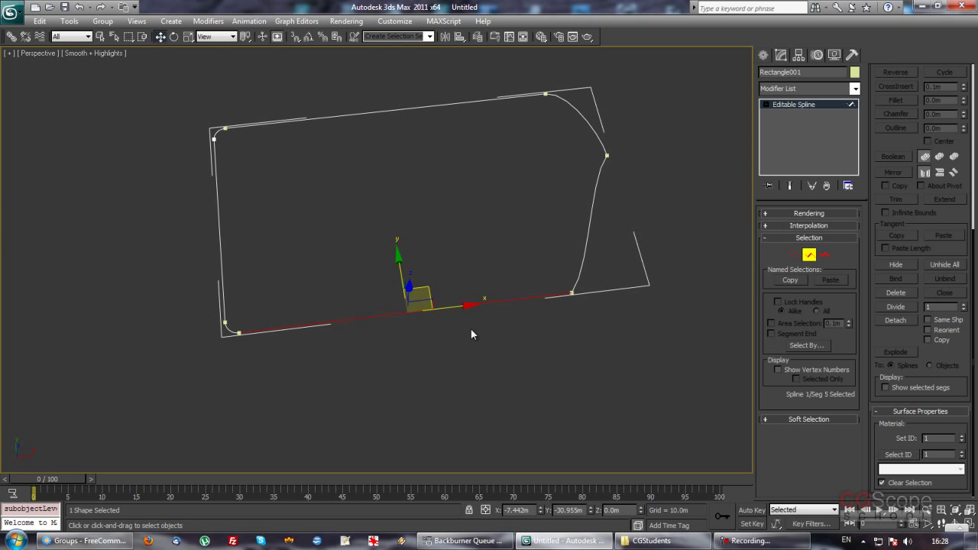
click(899, 305)
click(403, 361)
- Divide the left edge segment with 3 evenly spaced vertices
click(365, 320)
click(451, 307)
click(306, 325)
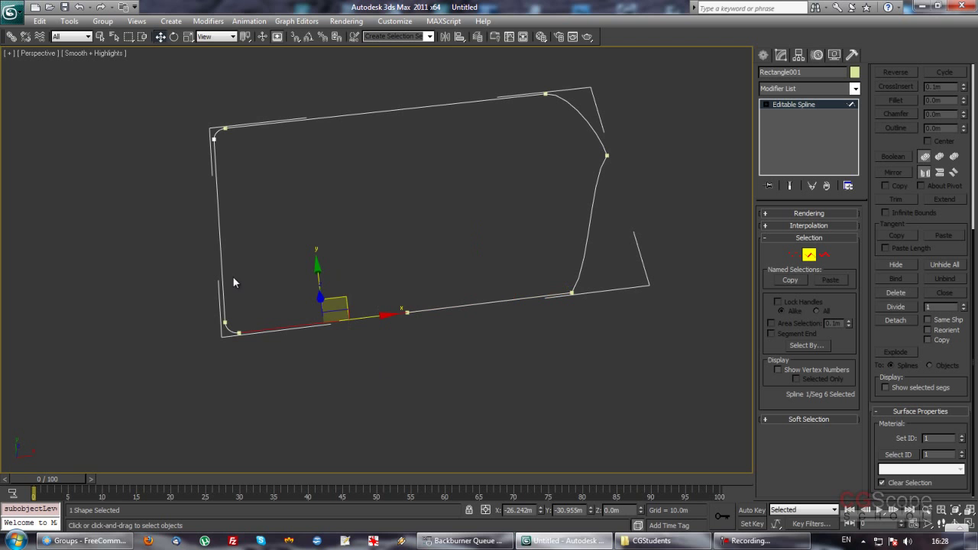
drag(220, 233, 221, 234)
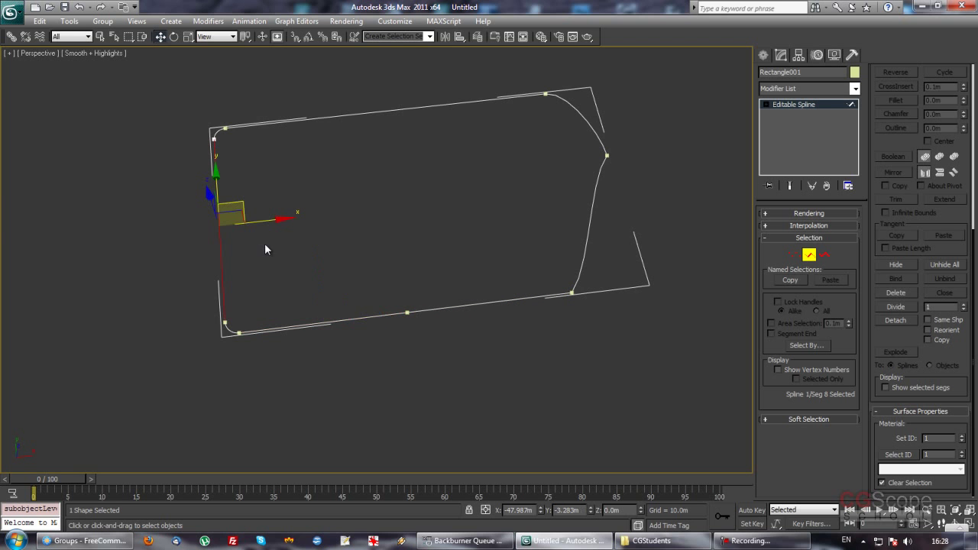
click(963, 305)
click(897, 306)
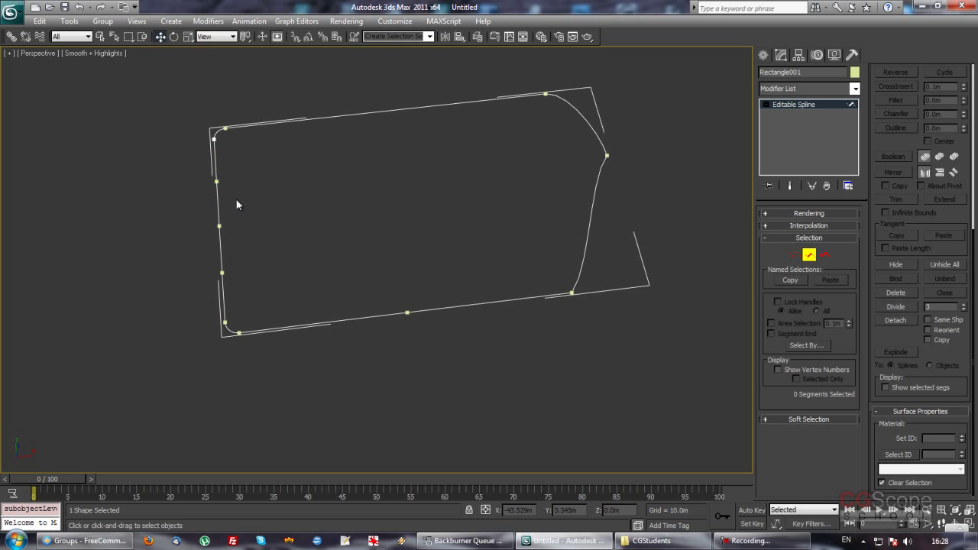
- Divide the top edge segment with 7 evenly spaced vertices
click(383, 111)
click(963, 305)
click(963, 304)
click(964, 304)
click(963, 304)
click(891, 305)
click(420, 219)
mouse_move(419, 218)
alt+middle_down()
mouse_move(394, 272)
mouse_move(412, 269)
mouse_move(427, 300)
mouse_move(390, 273)
alt+middle_up()
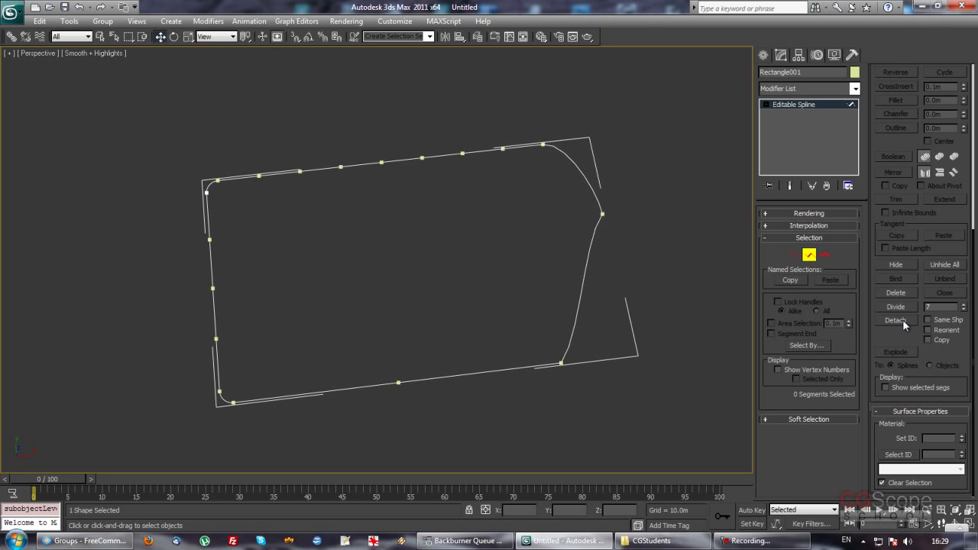
- Box-select the top edge and upper-right corner segments
mouse_move(403, 336)
alt+middle_down()
mouse_move(424, 293)
mouse_move(405, 297)
alt+middle_up()
mouse_move(242, 135)
mouse_down()
mouse_move(483, 199)
mouse_move(624, 218)
mouse_up()
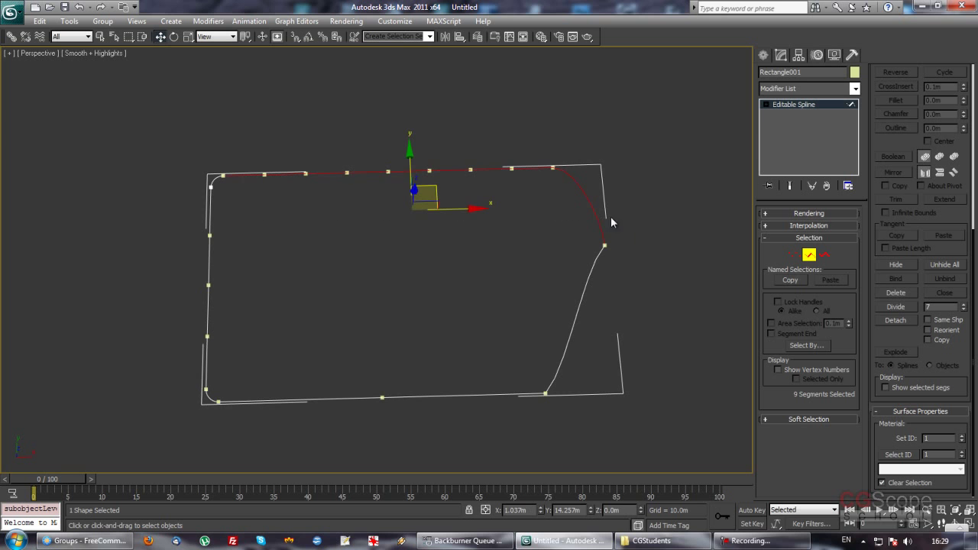
mouse_move(496, 231)
alt+middle_down()
mouse_move(476, 273)
mouse_move(443, 262)
mouse_move(418, 268)
mouse_move(459, 275)
alt+middle_up()
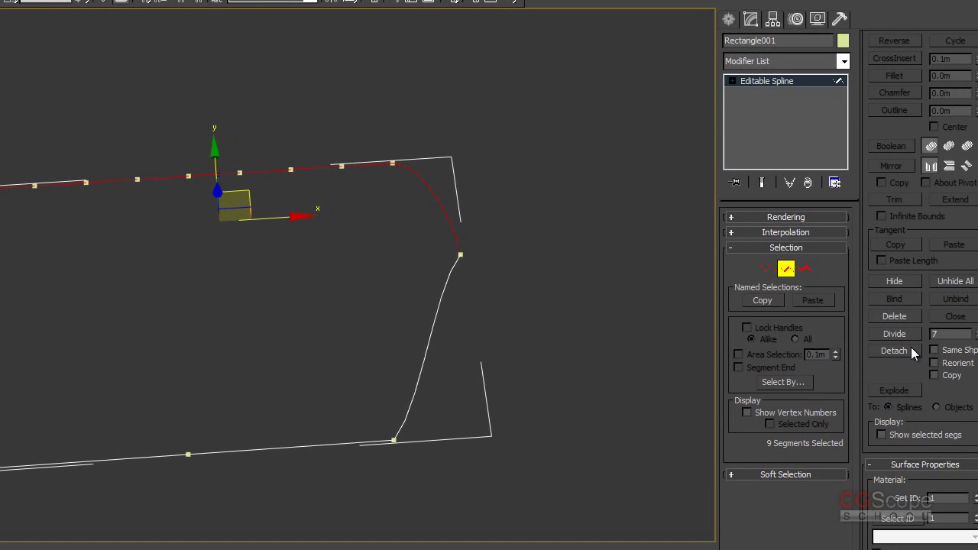
- Detach the selected segments as Shape001, then exit Segment level and deselect all
click(893, 324)
drag(392, 248, 536, 272)
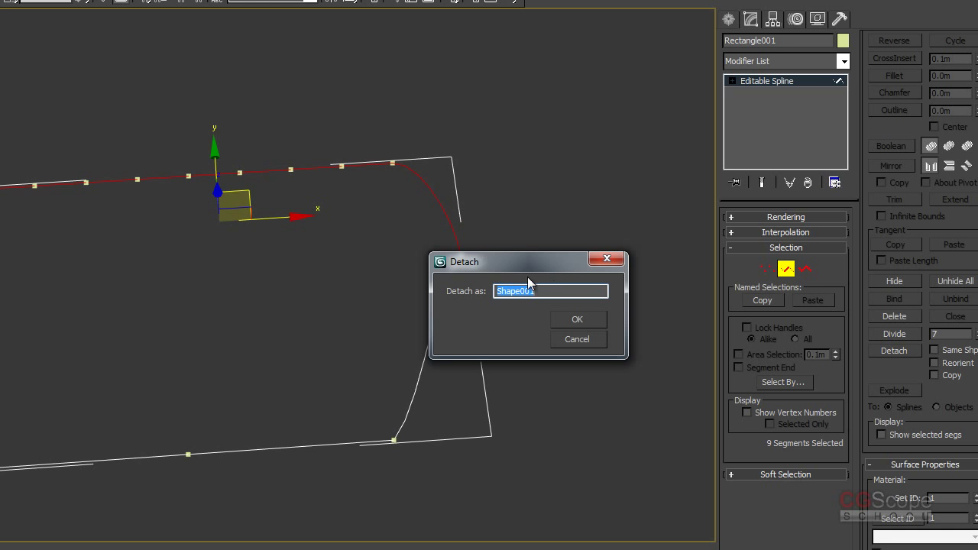
click(582, 321)
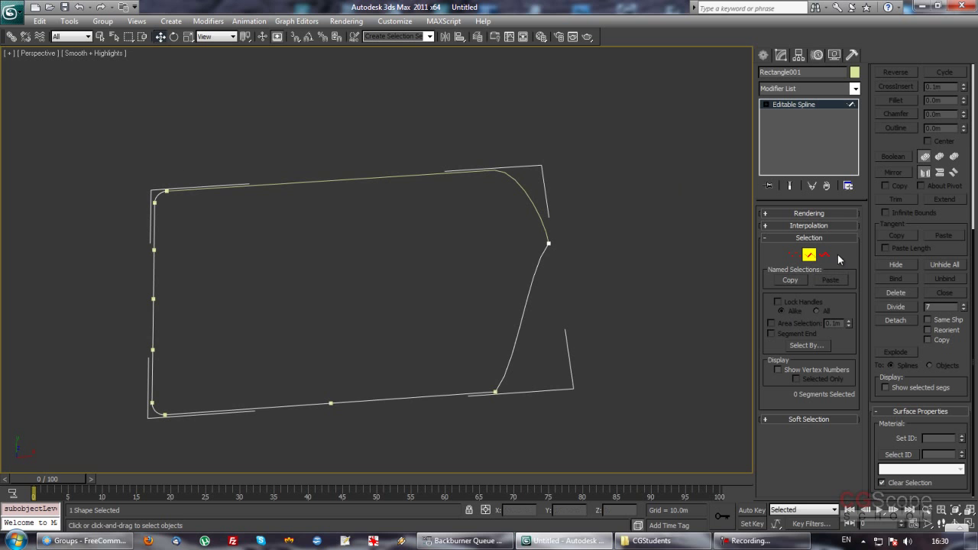
click(810, 257)
click(636, 271)
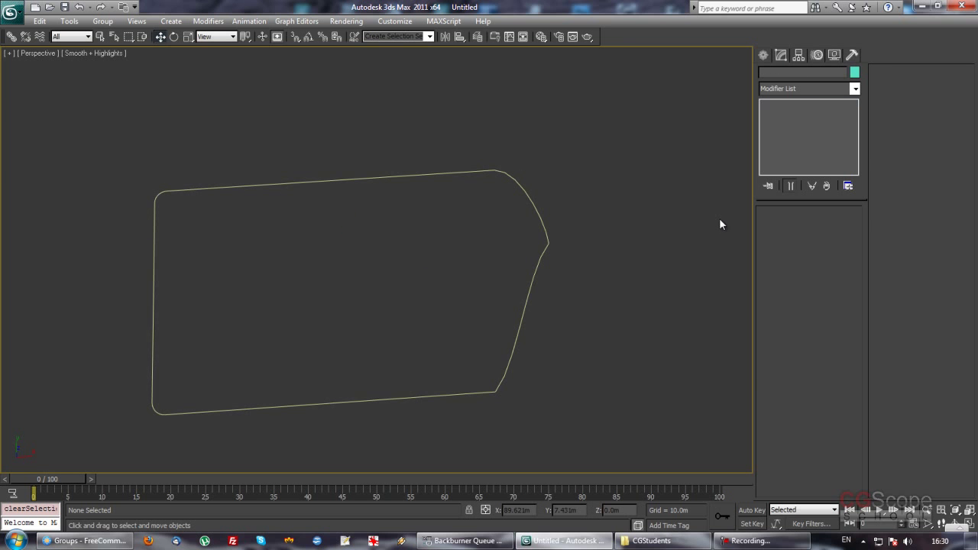
- Move the detached Shape001 piece up and to the right
click(405, 175)
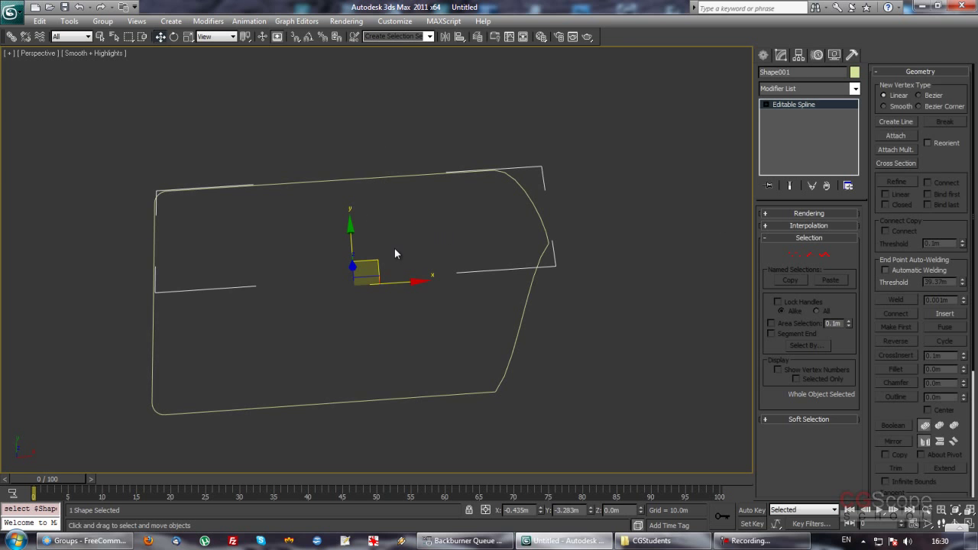
drag(376, 266, 402, 224)
click(324, 302)
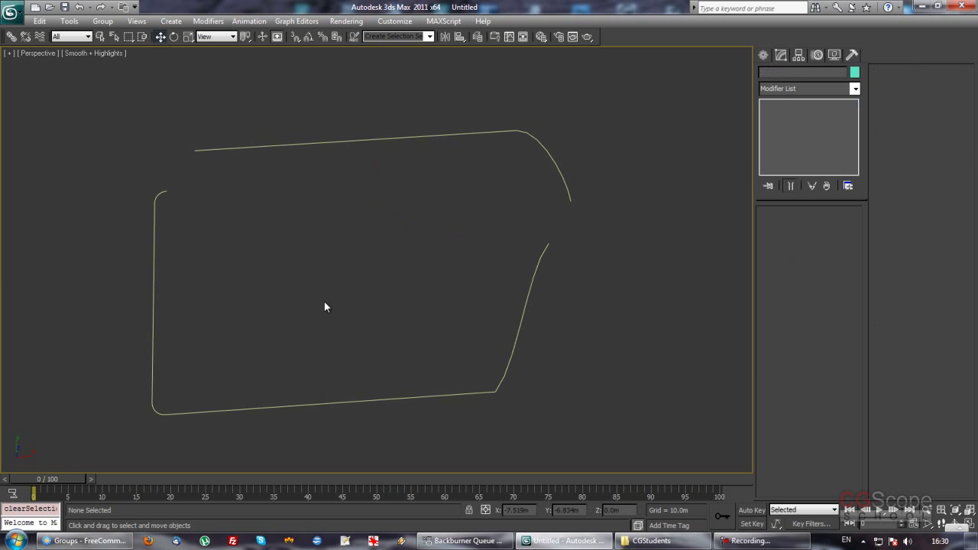
- Select Rectangle001 and enter Segment sub-object level
click(491, 133)
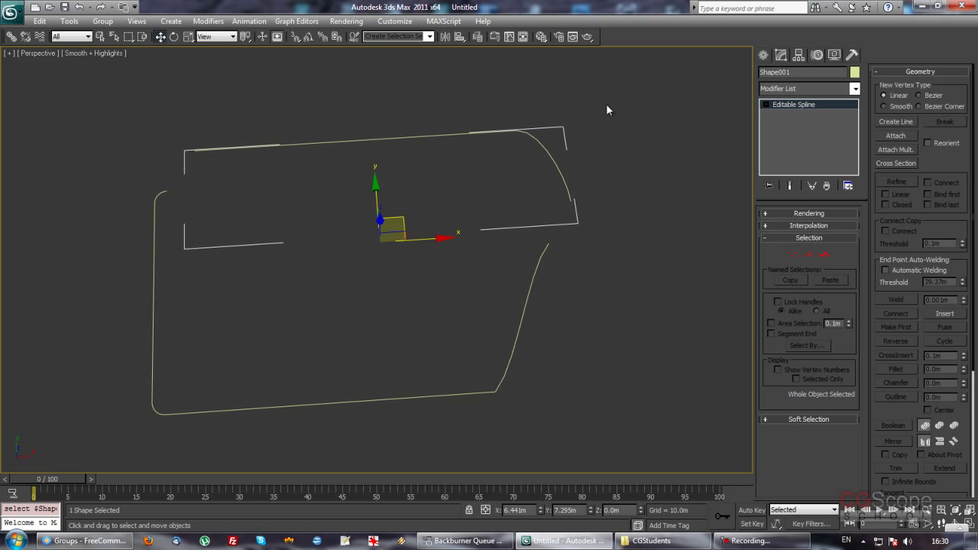
click(530, 286)
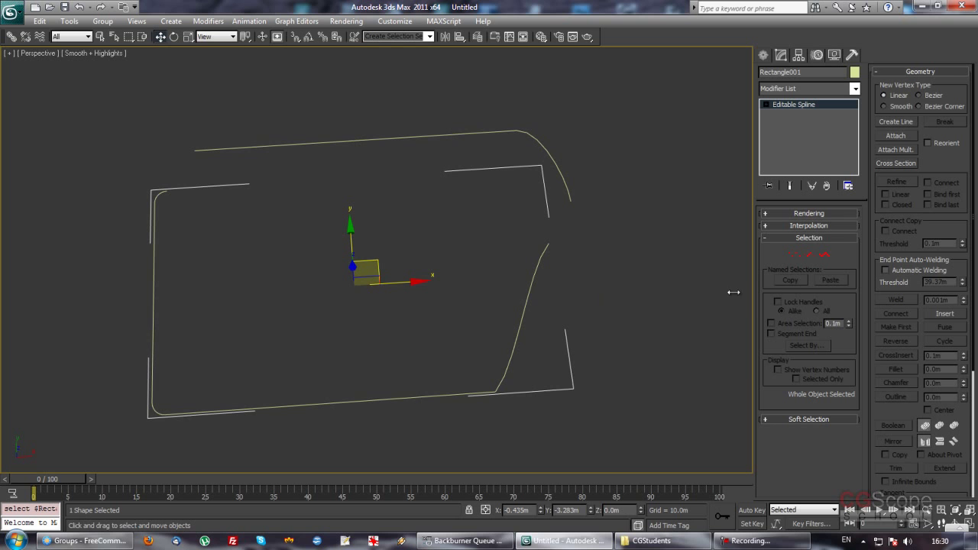
click(809, 254)
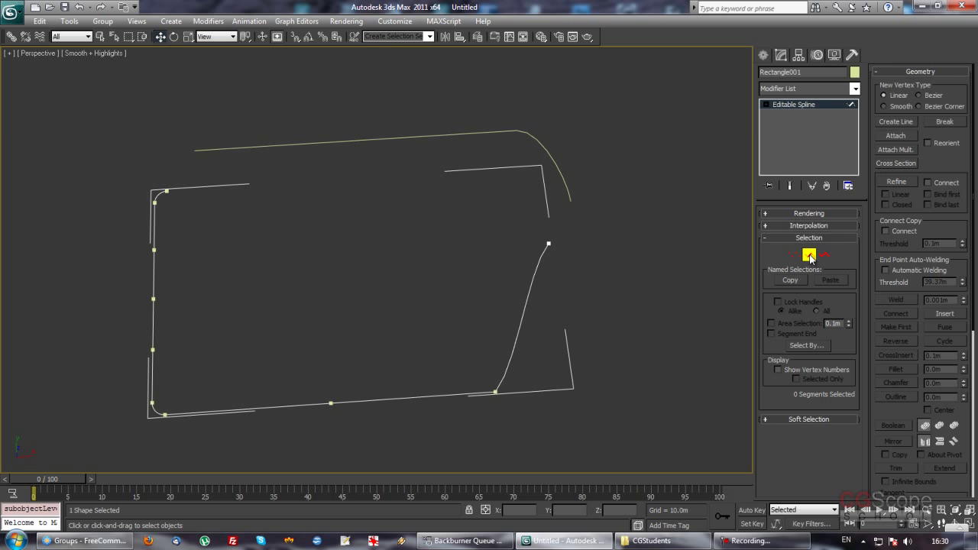
drag(890, 409, 899, 153)
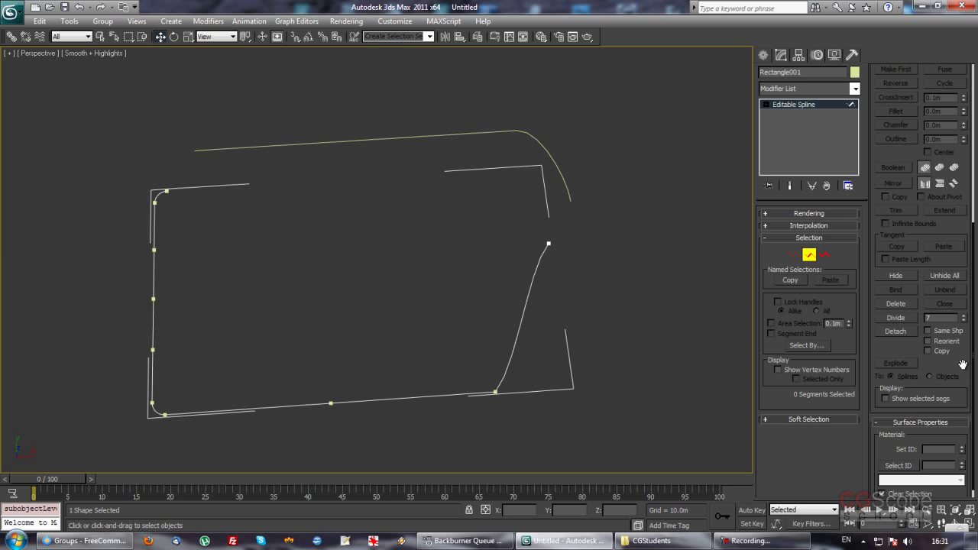
- With Same Shape on, detach the bottom edge and lower-right curve, then nudge the rectangle up-left
click(935, 332)
drag(301, 355, 546, 399)
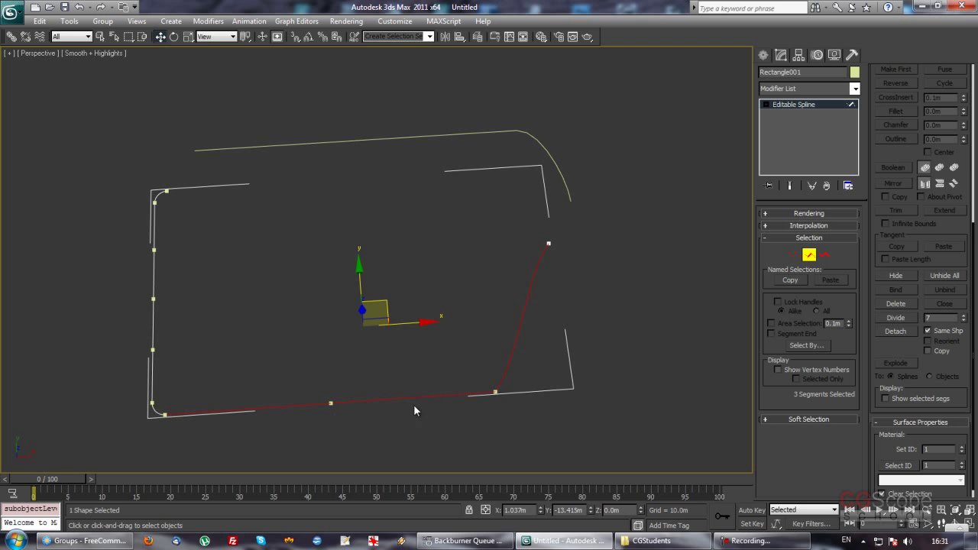
click(898, 330)
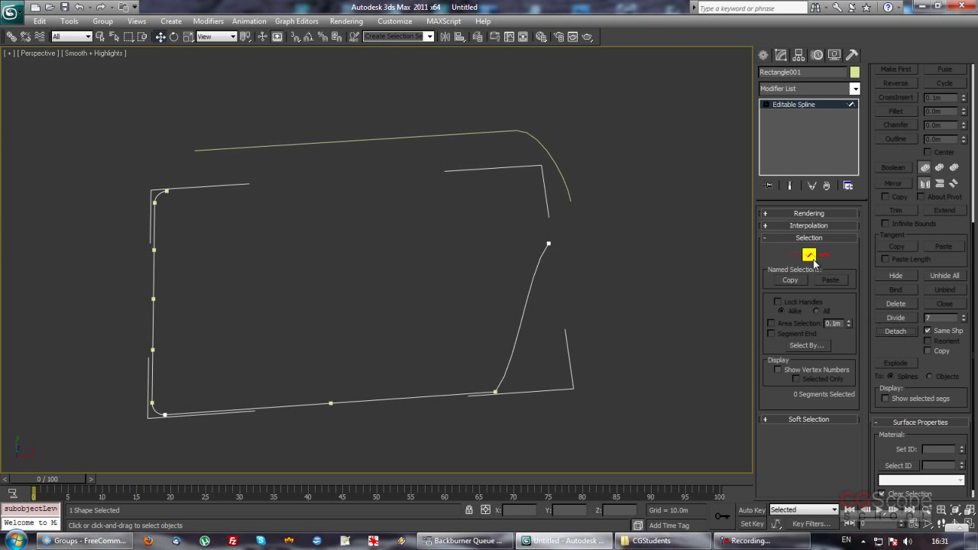
key(3)
drag(374, 262, 371, 252)
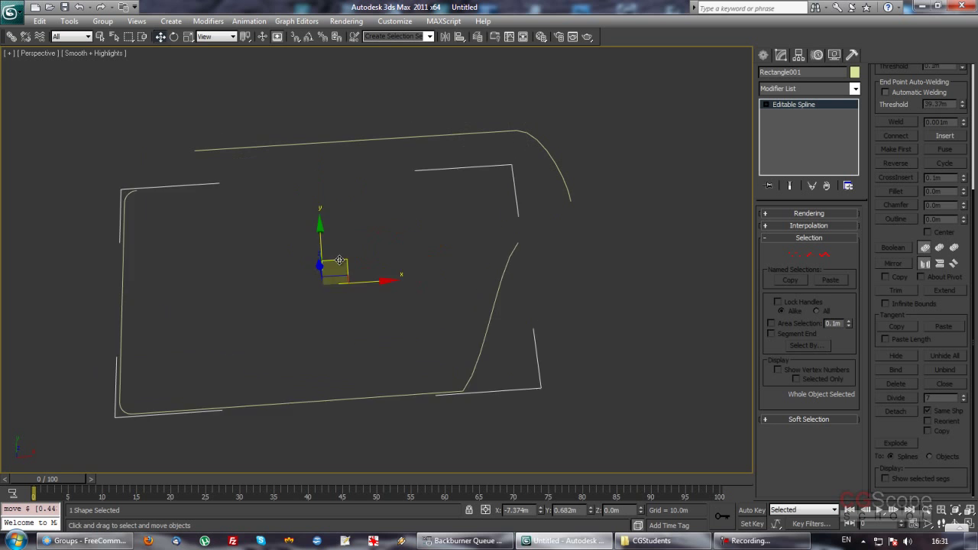
- At Spline level, move the open curved spline piece right and down
click(824, 255)
click(507, 343)
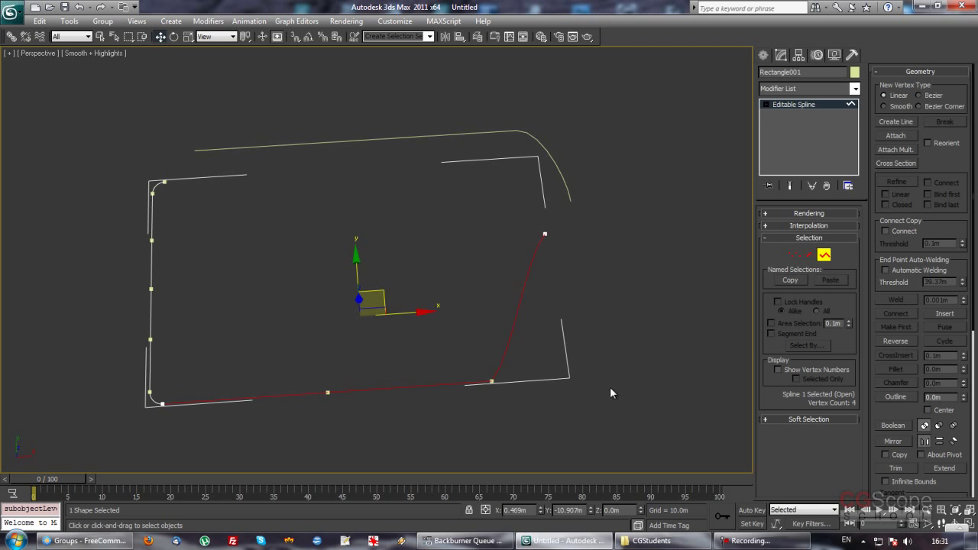
drag(382, 291, 420, 314)
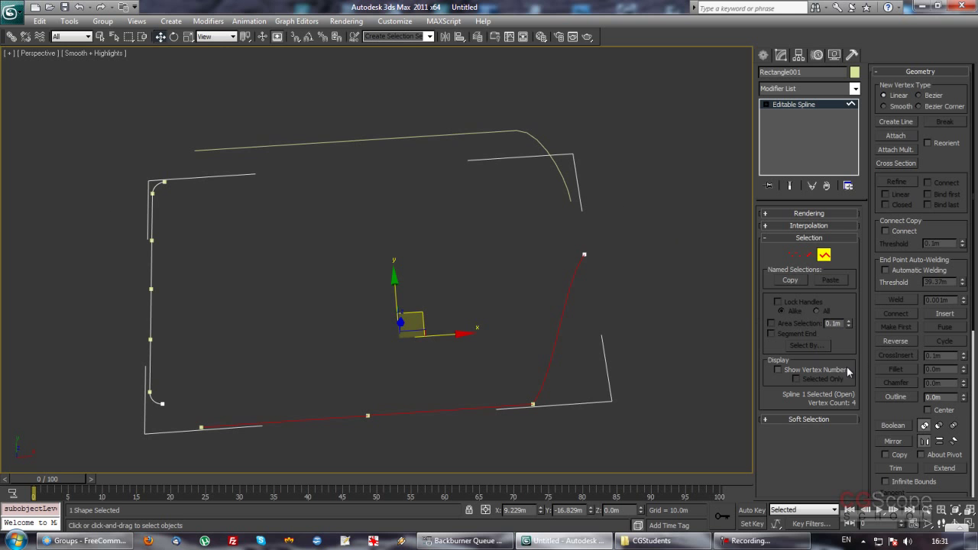
- At Segment level, box-select the three top-left corner segments and tilt the view
click(810, 254)
scroll(909, 367, down, 2)
scroll(914, 344, down, 2)
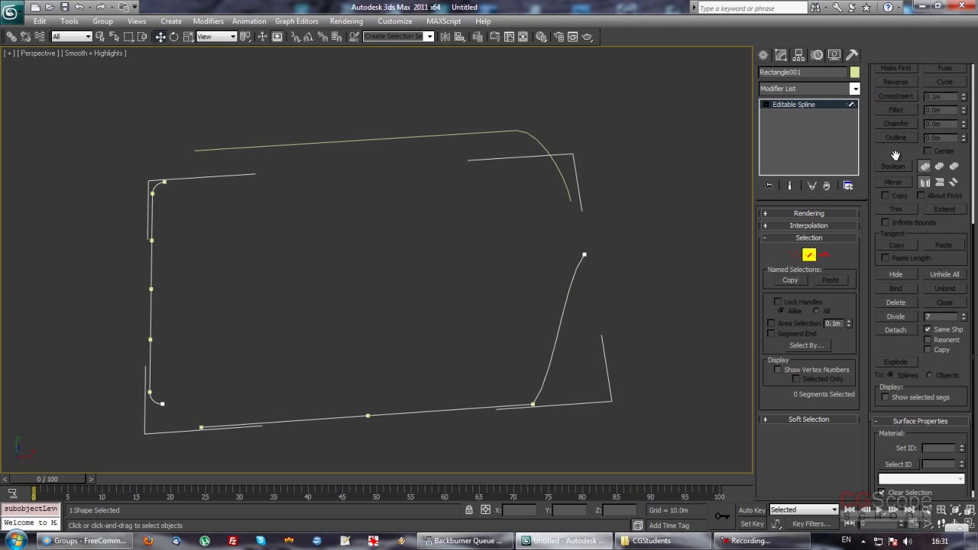
scroll(924, 321, down, 2)
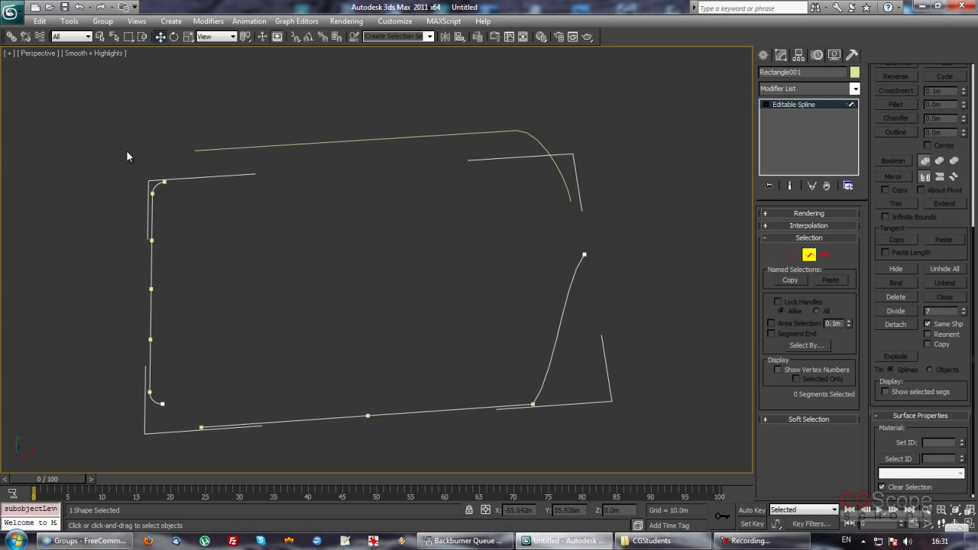
drag(126, 153, 192, 248)
mouse_move(211, 229)
alt+middle_down()
mouse_move(268, 252)
mouse_move(636, 189)
alt+middle_up()
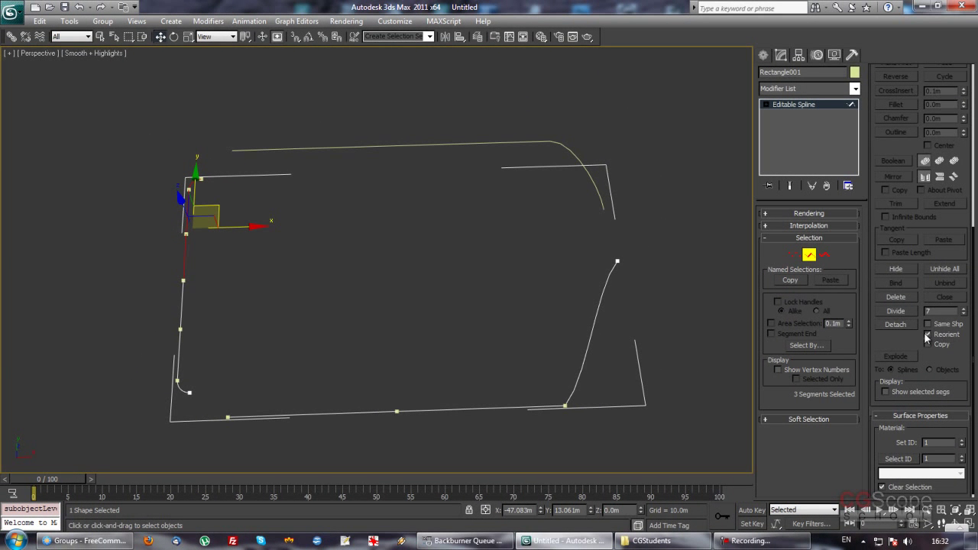
- With Reorient on and the home grid shown, detach the three top-left corner segments as a new shape
click(927, 335)
key(g)
mouse_move(398, 304)
middle_down()
mouse_move(391, 311)
mouse_move(395, 304)
middle_up()
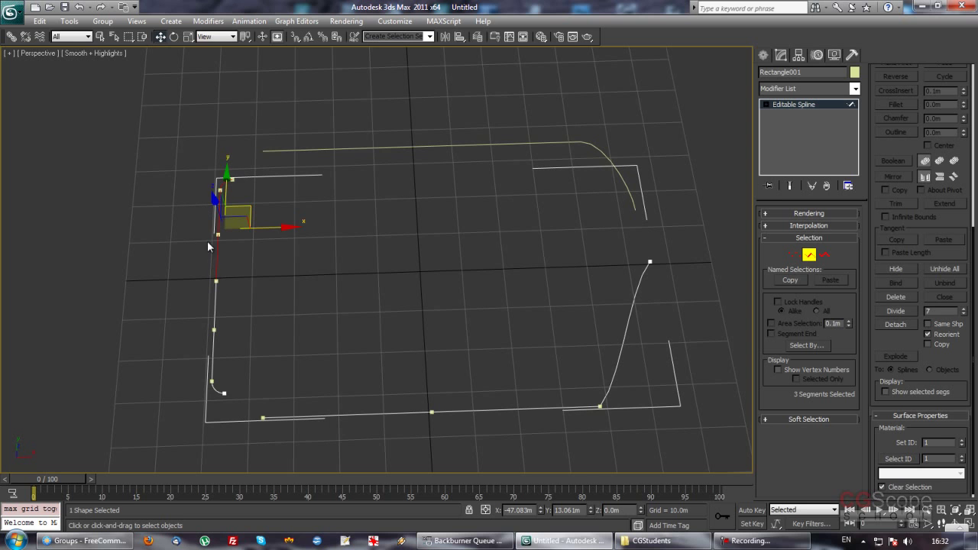
click(928, 324)
click(938, 323)
click(898, 322)
click(535, 273)
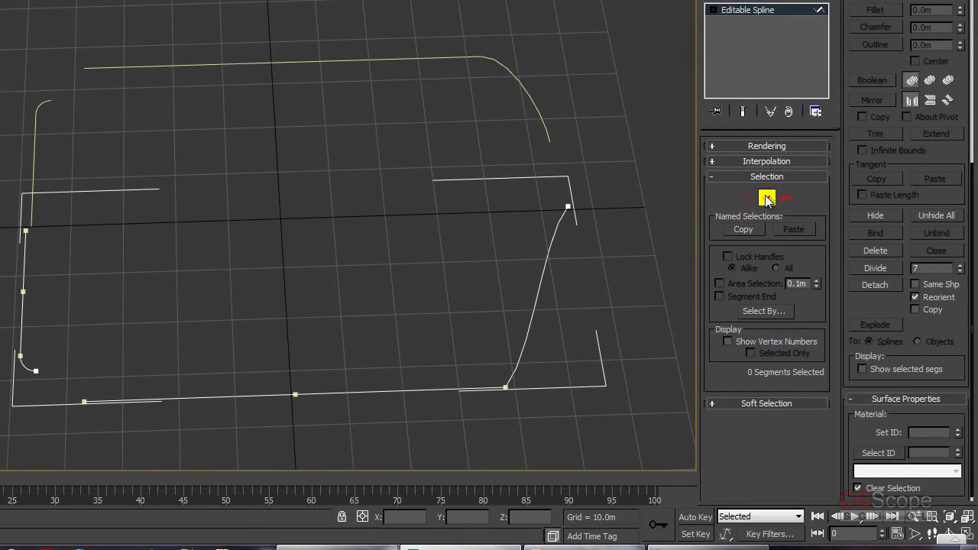
- Leave sub-object level, select the detached corner pieces, then deselect everything
key(2)
click(84, 151)
click(35, 144)
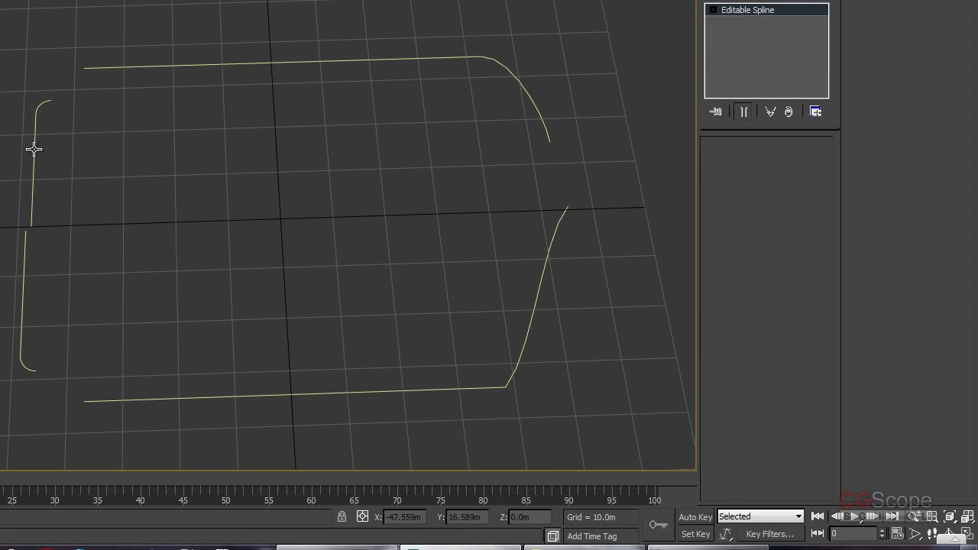
middle_drag(162, 207, 223, 206)
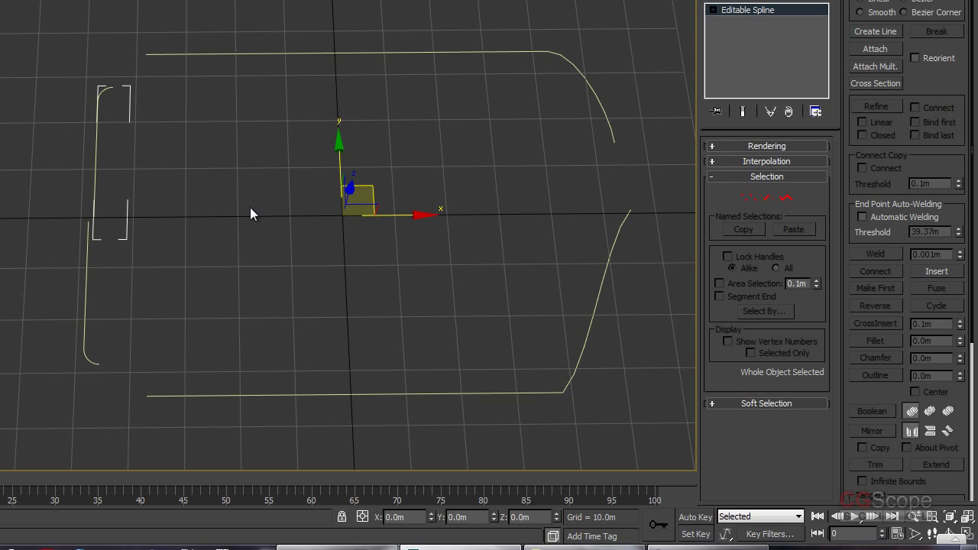
click(164, 264)
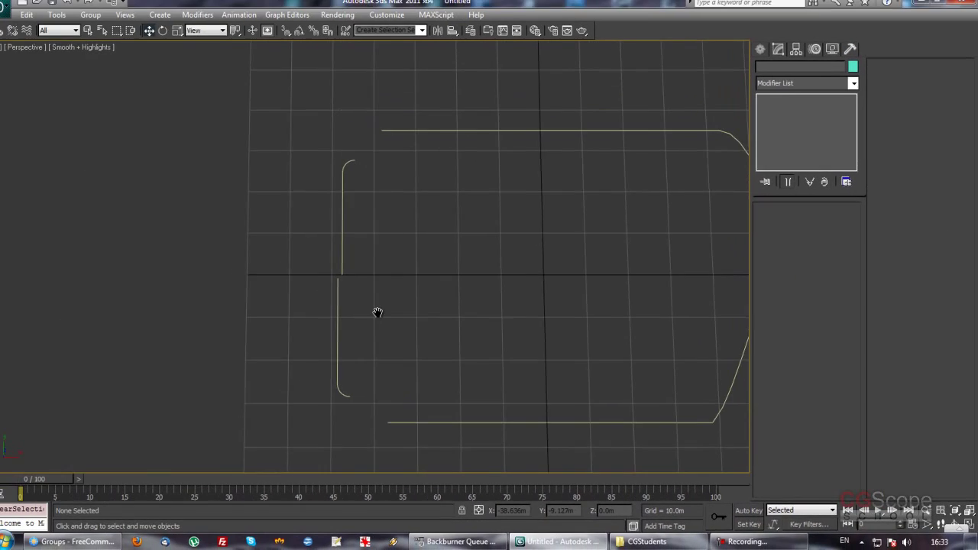
- Undo the corner detach and get Rectangle001 selected again
scroll(378, 313, up, 3)
scroll(412, 302, up, 2)
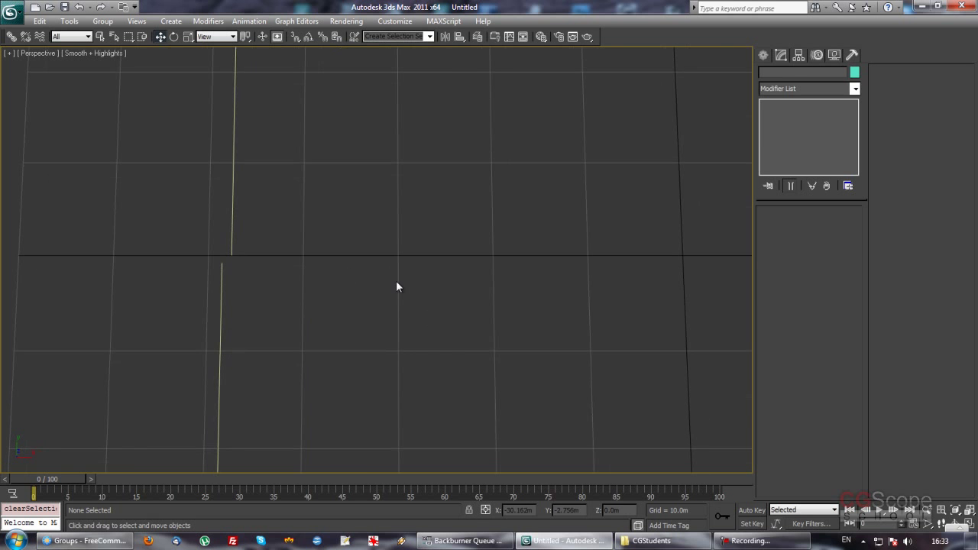
scroll(396, 286, down, 4)
scroll(412, 279, down, 3)
drag(417, 278, 451, 330)
scroll(450, 324, up, 2)
scroll(450, 324, up, 1)
key(ctrl+z)
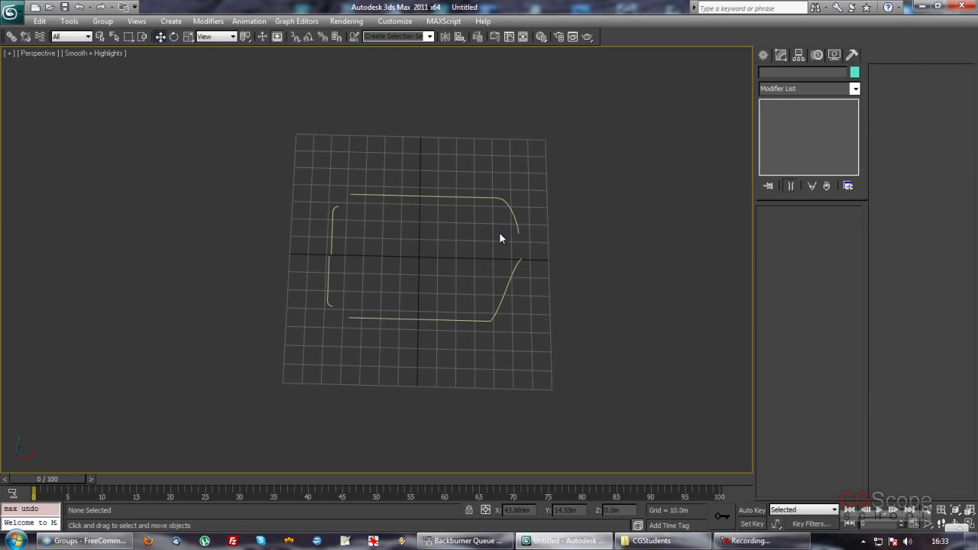
key(ctrl+y)
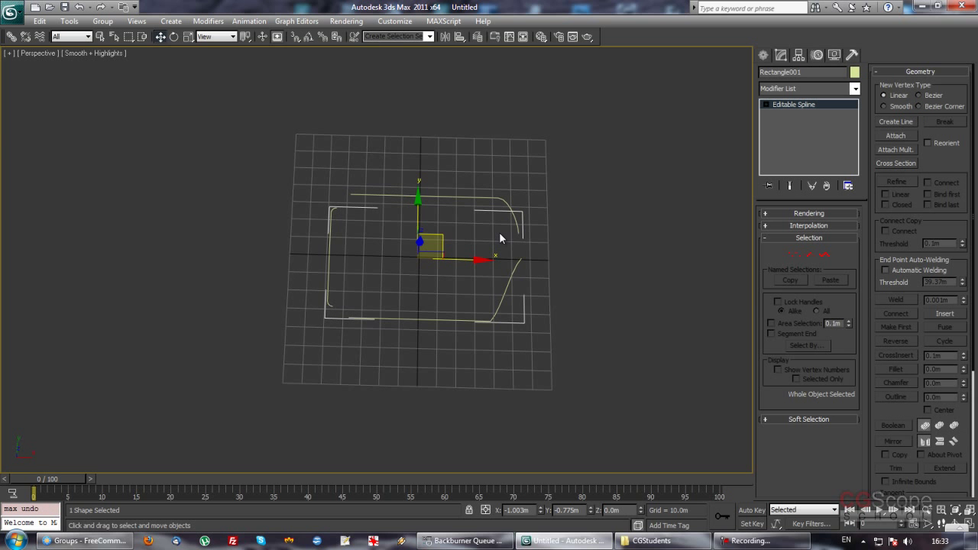
- Move Rectangle001 down-left off the grid to about X -101.8m, Y -62.6m, and box-select its top-left segments
middle_drag(499, 238, 429, 239)
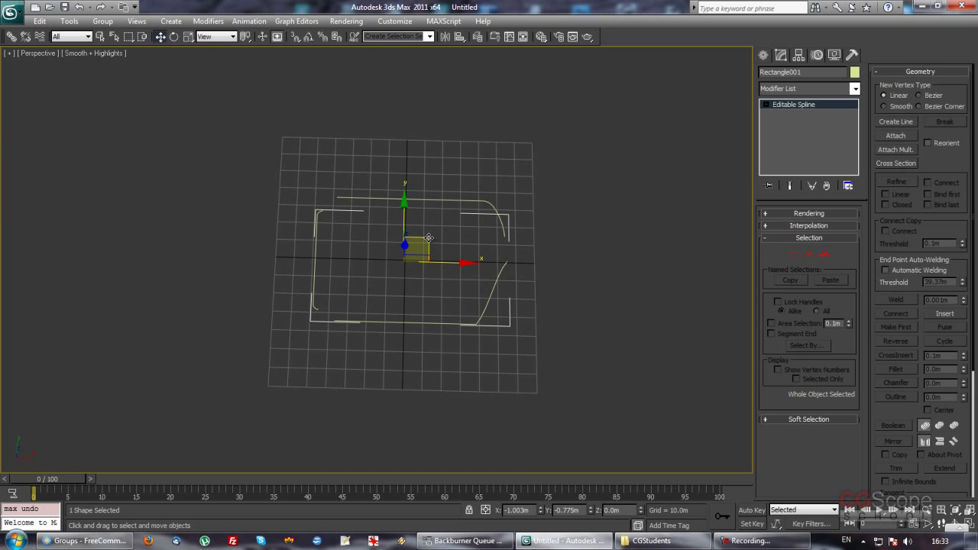
middle_drag(546, 247, 539, 240)
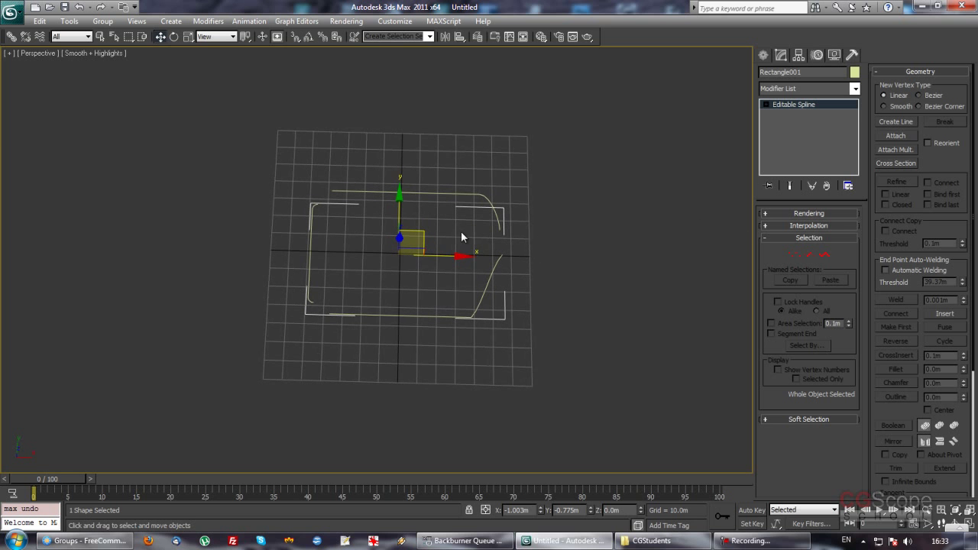
drag(423, 233, 237, 341)
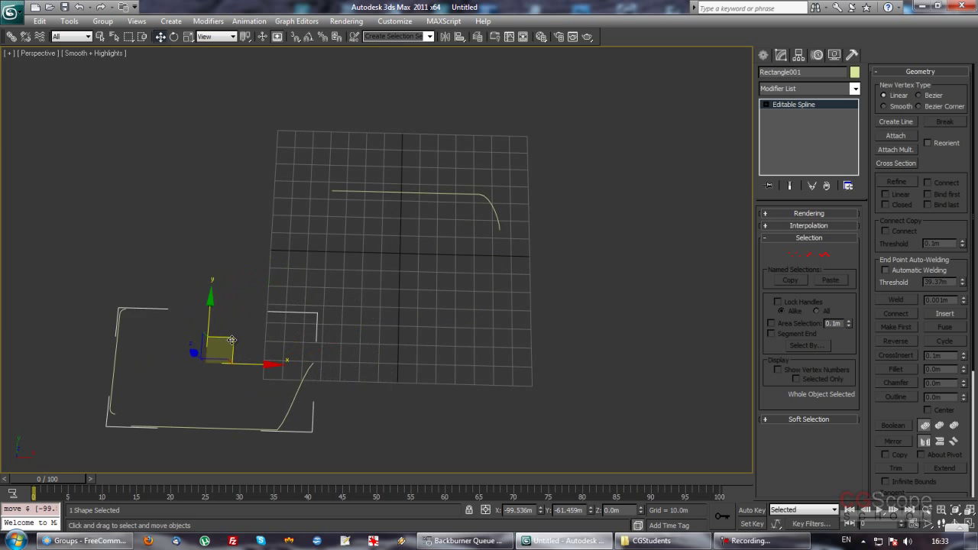
middle_drag(237, 336, 385, 201)
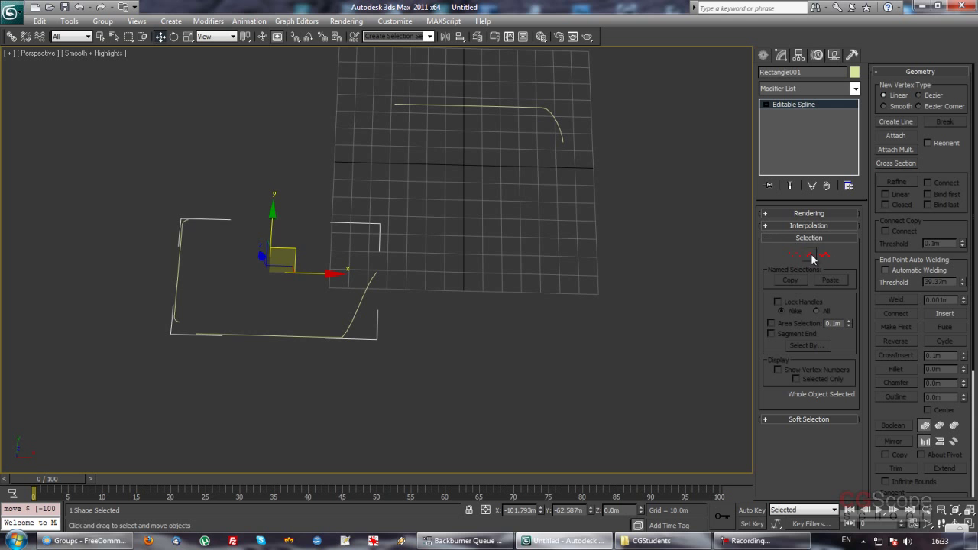
click(809, 255)
drag(146, 181, 214, 260)
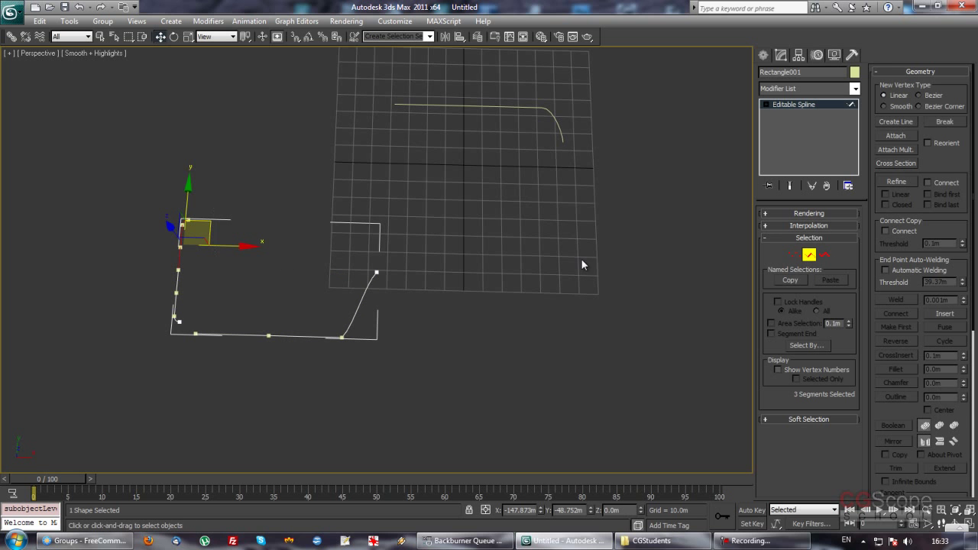
- Detach the three top-left segments as Shape002 and leave Segment level
drag(914, 414, 904, 365)
scroll(904, 366, down, 5)
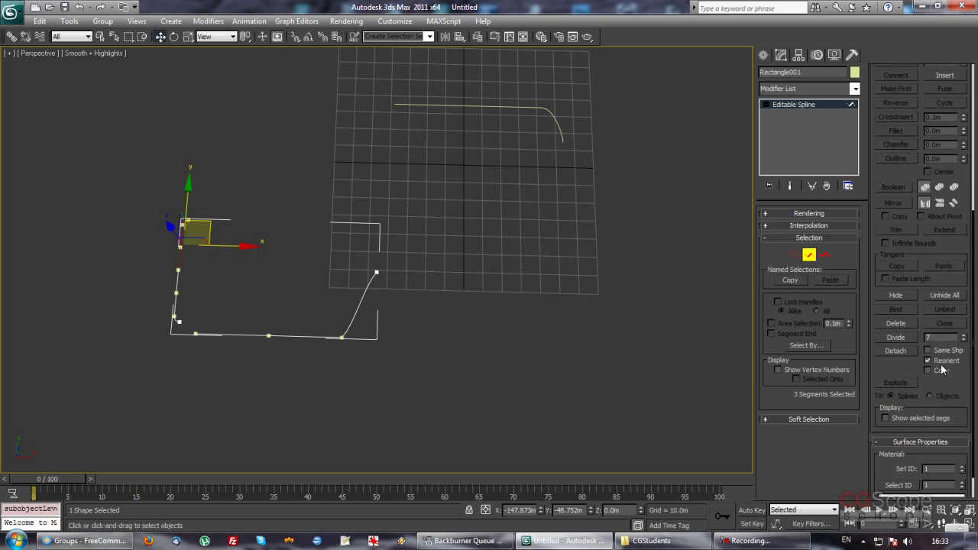
click(894, 351)
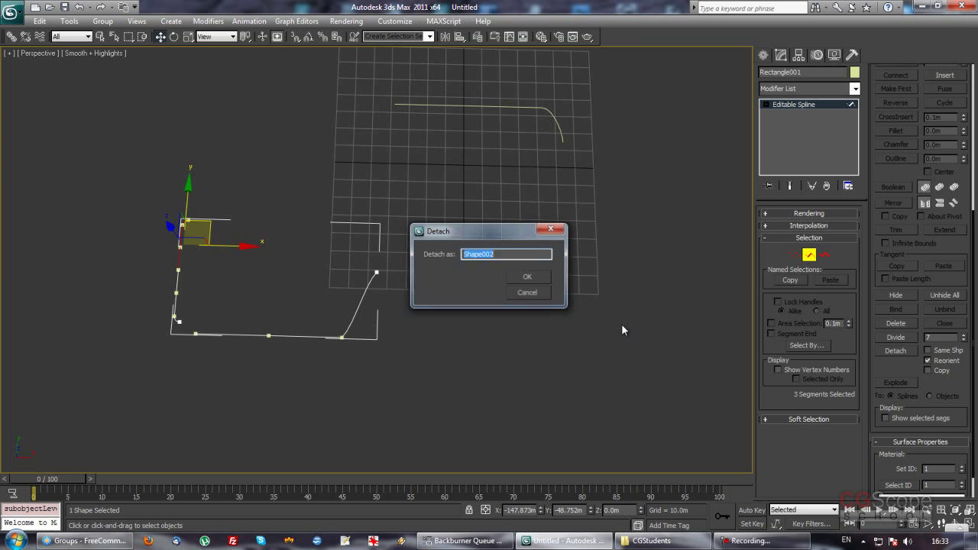
click(524, 272)
click(811, 256)
- Select the new Shape002 bracket sitting on the home grid at X 0m, Y 0m
middle_drag(499, 247, 382, 211)
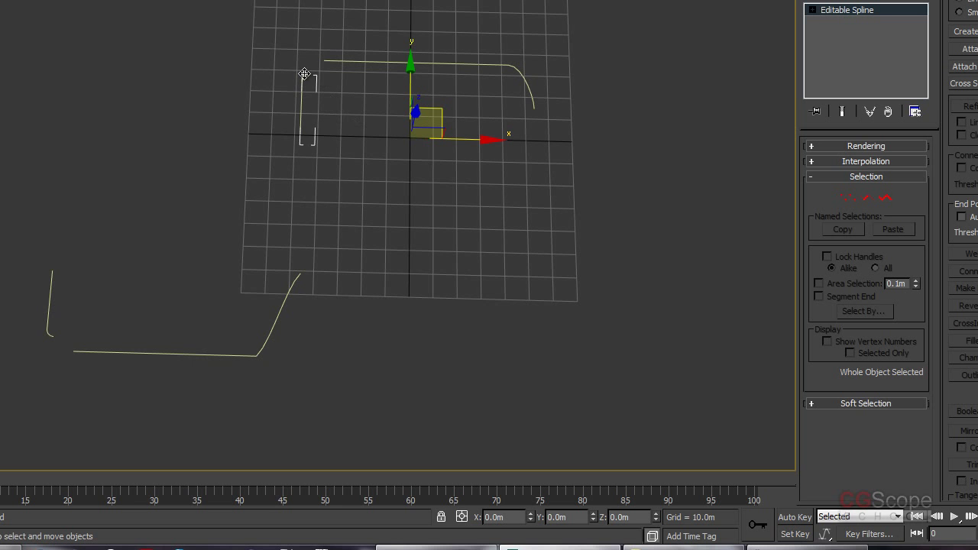
click(106, 346)
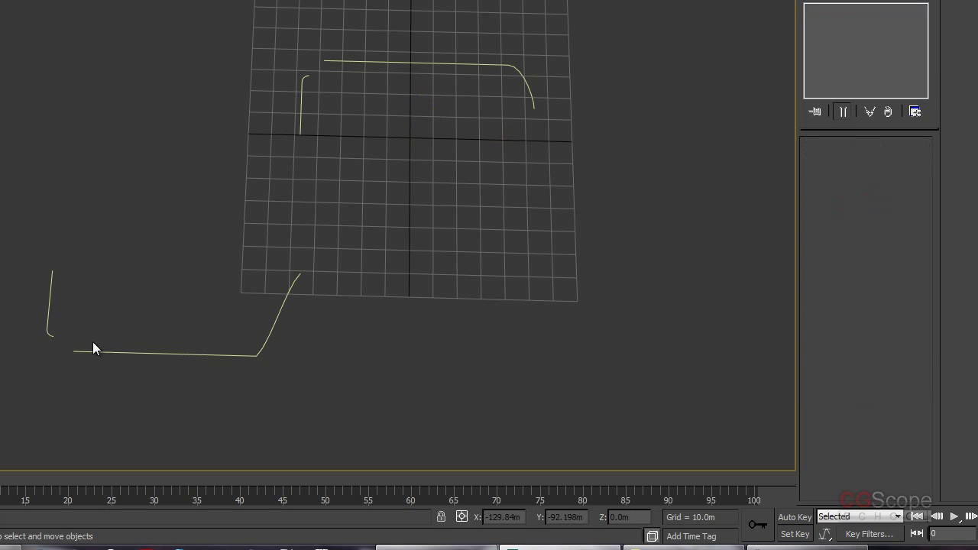
click(49, 279)
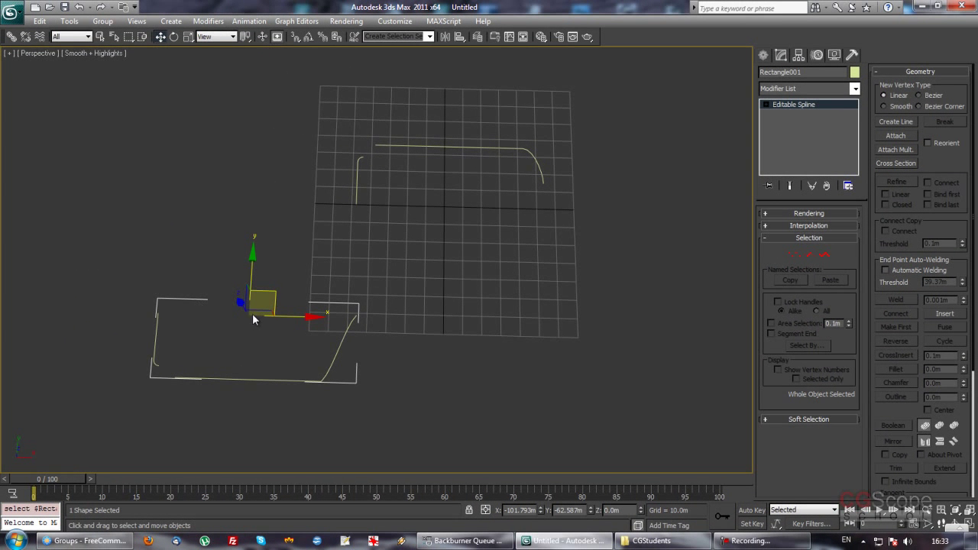
click(356, 174)
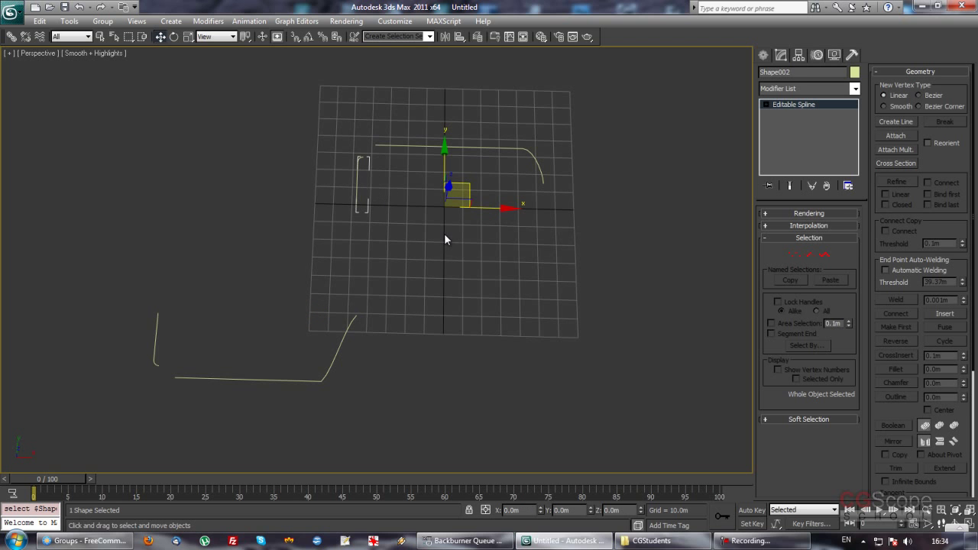
drag(902, 405, 900, 222)
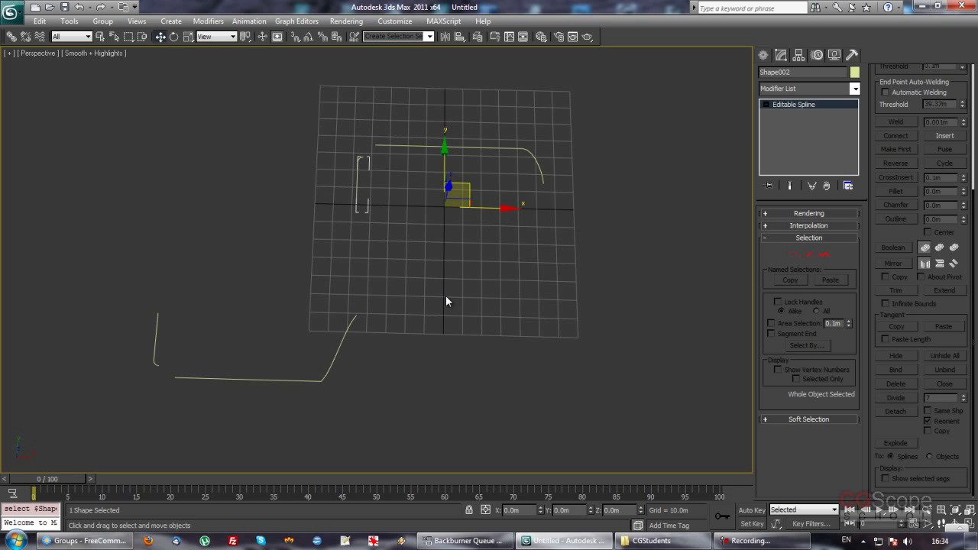
alt+middle_drag(444, 296, 432, 269)
- At Rectangle001's Segment level, turn Reorient off and enable Copy for detaching
click(327, 312)
mouse_move(327, 312)
alt+middle_down()
mouse_move(429, 333)
mouse_move(456, 322)
alt+middle_up()
scroll(920, 268, down, 5)
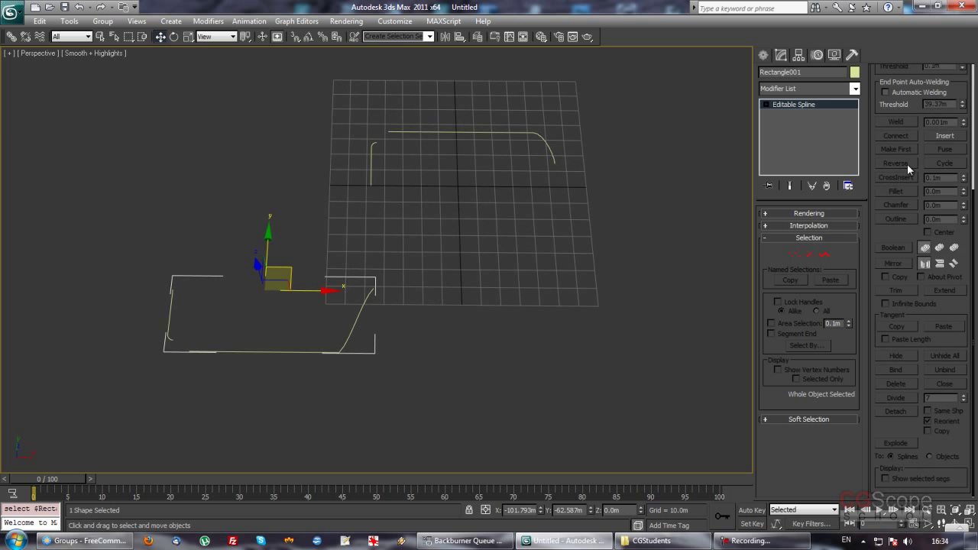
click(812, 255)
scroll(943, 356, down, 2)
scroll(954, 331, down, 3)
click(946, 368)
click(937, 380)
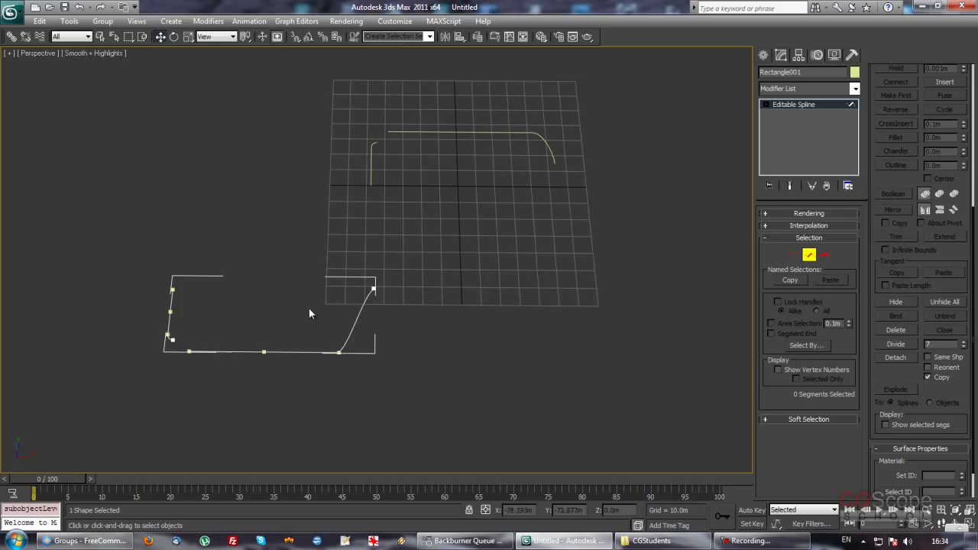
- Detach a copy of the two right-side curved segments as Shape003
drag(309, 313, 375, 380)
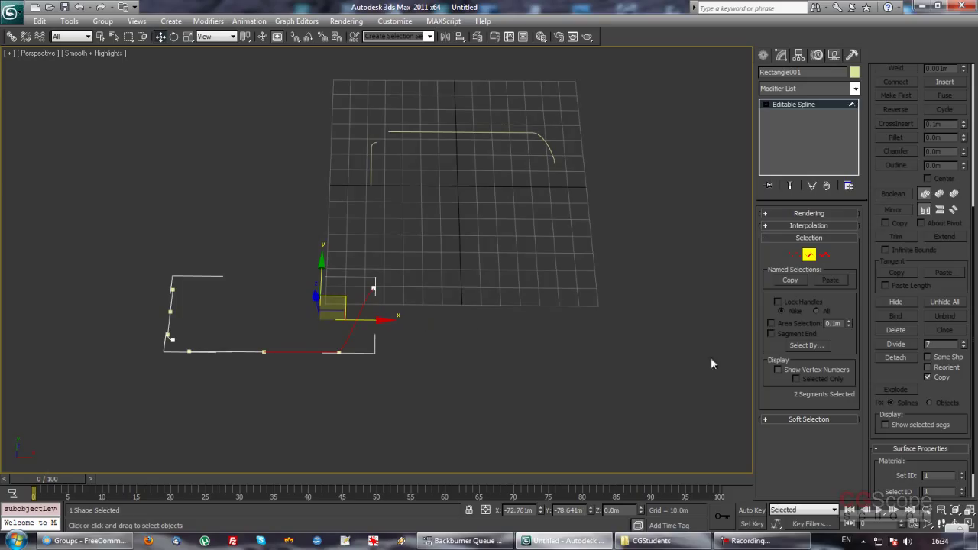
click(897, 358)
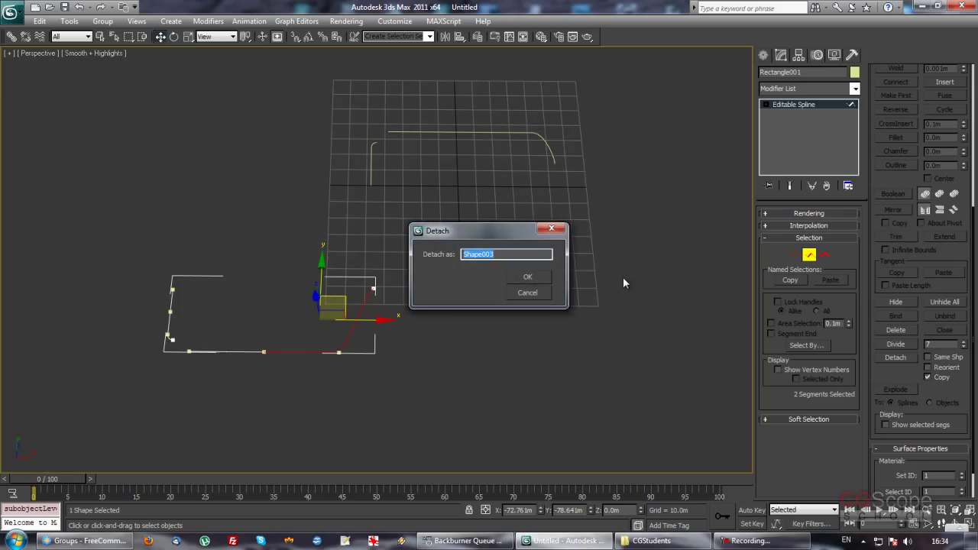
click(528, 277)
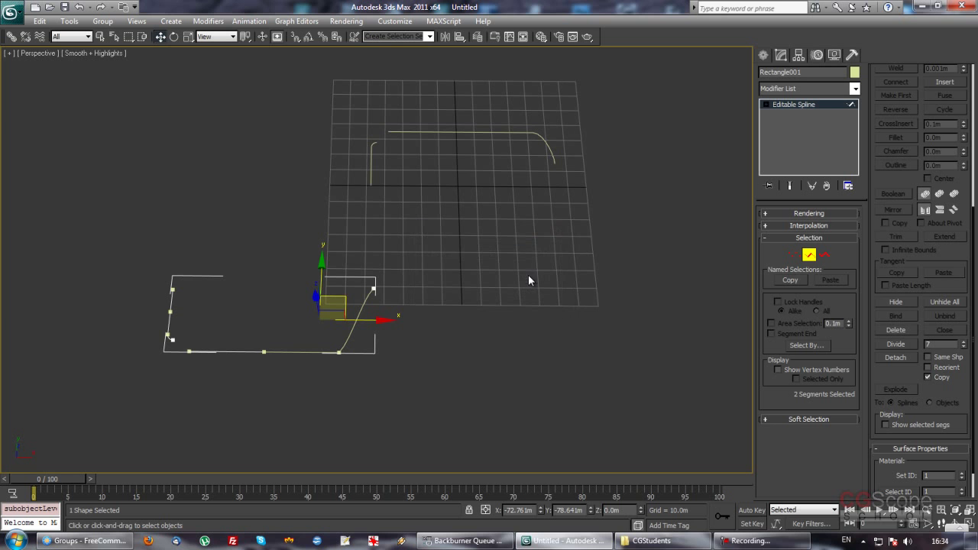
- Leave Segment level and move Rectangle001 up-left away from Shape003
click(810, 255)
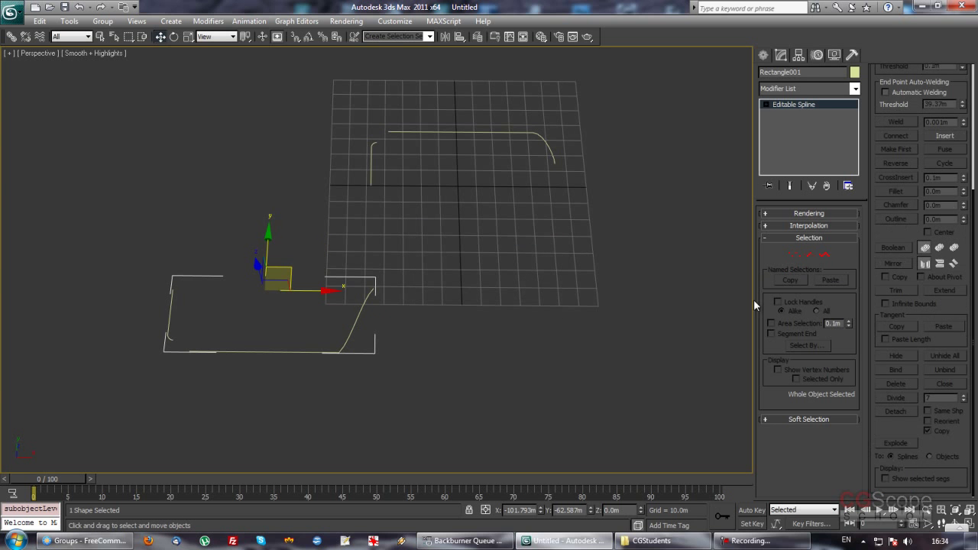
click(533, 408)
click(169, 306)
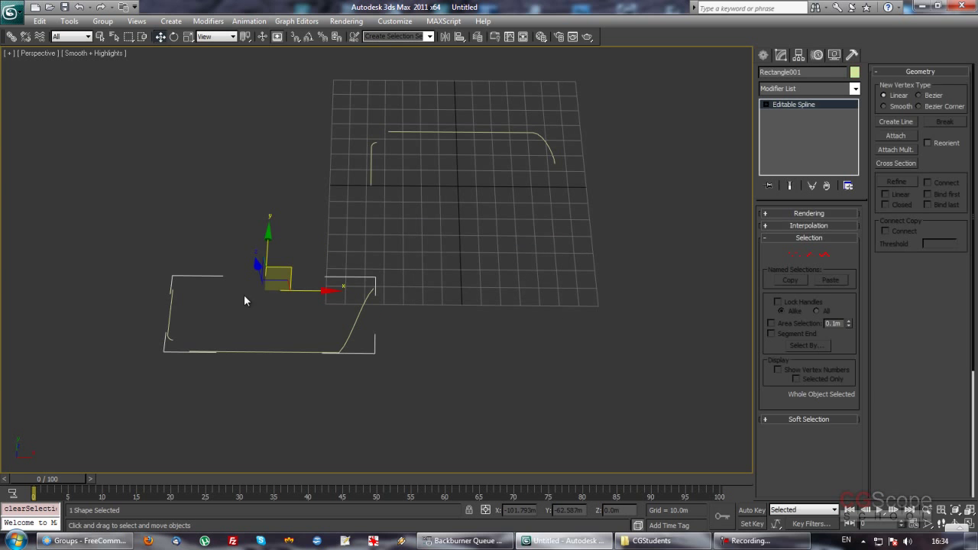
drag(283, 266, 259, 239)
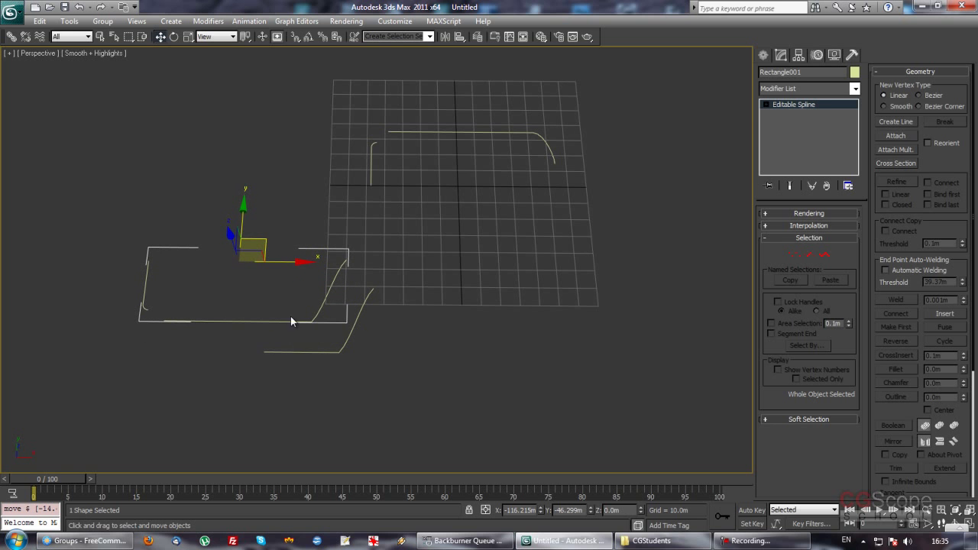
click(364, 299)
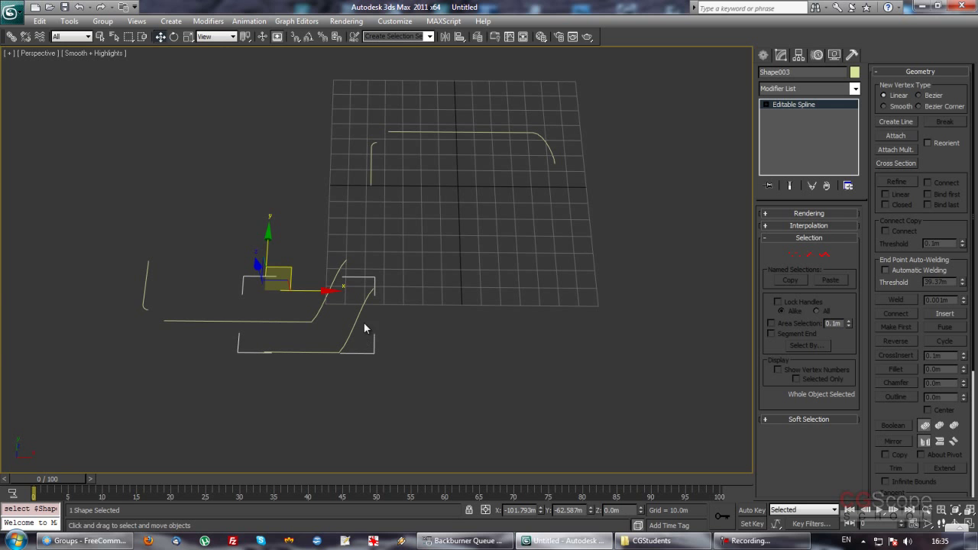
click(810, 254)
scroll(879, 413, down, 3)
scroll(914, 360, down, 3)
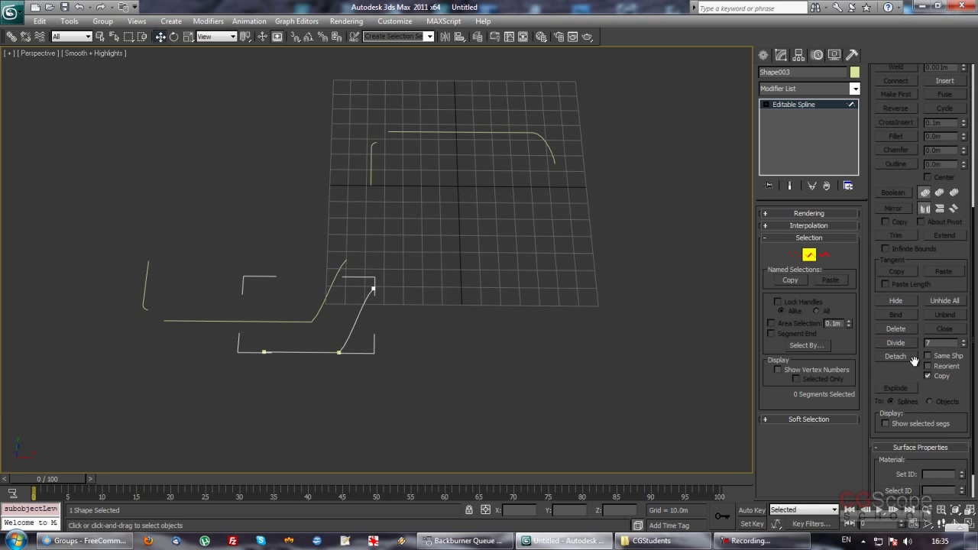
click(928, 376)
scroll(942, 215, up, 2)
drag(942, 216, 926, 339)
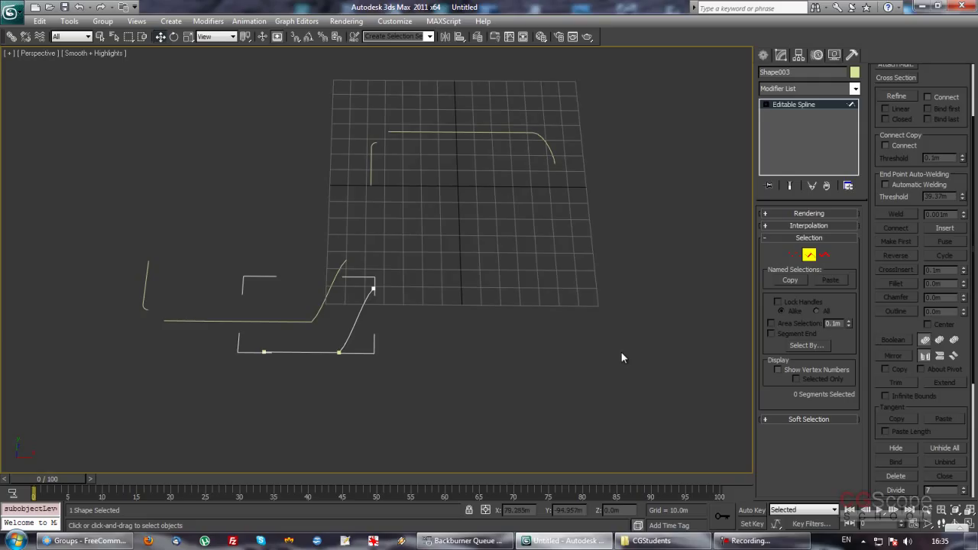
click(824, 257)
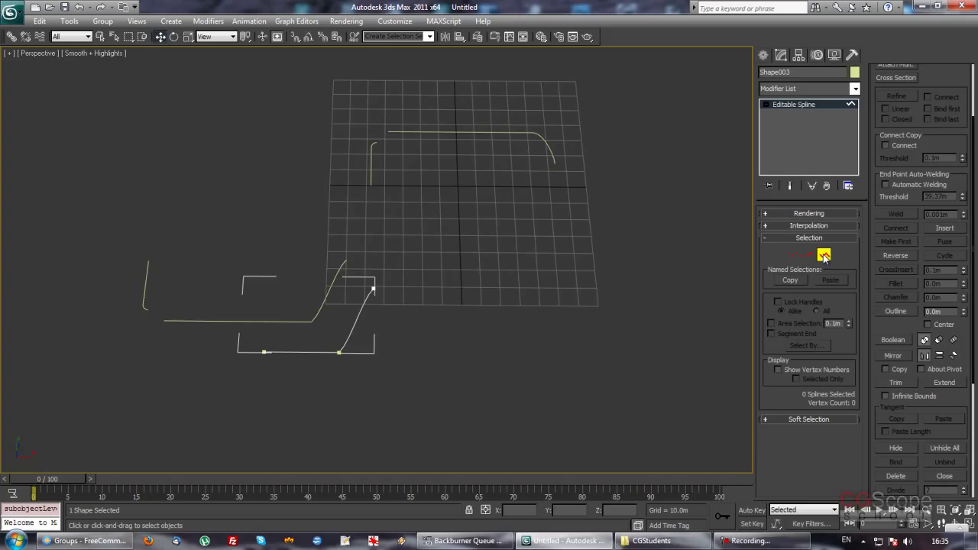
middle_drag(439, 295, 477, 277)
scroll(393, 284, up, 2)
scroll(419, 280, up, 2)
scroll(419, 280, up, 2)
click(823, 254)
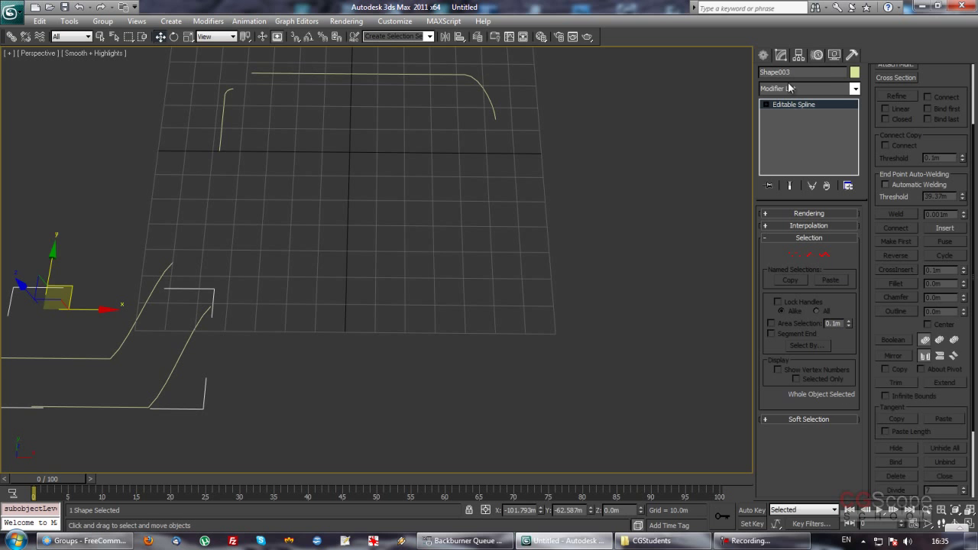
- Draw Rectangle002, about 106.14m by 148.732m, to the grid's lower right
click(764, 55)
click(832, 143)
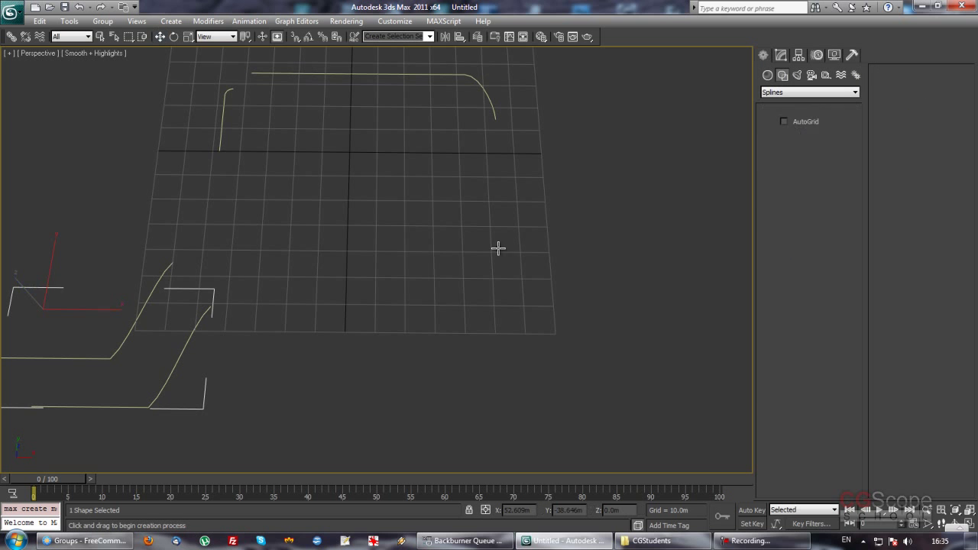
middle_drag(498, 246, 417, 264)
scroll(420, 265, down, 3)
drag(380, 247, 576, 376)
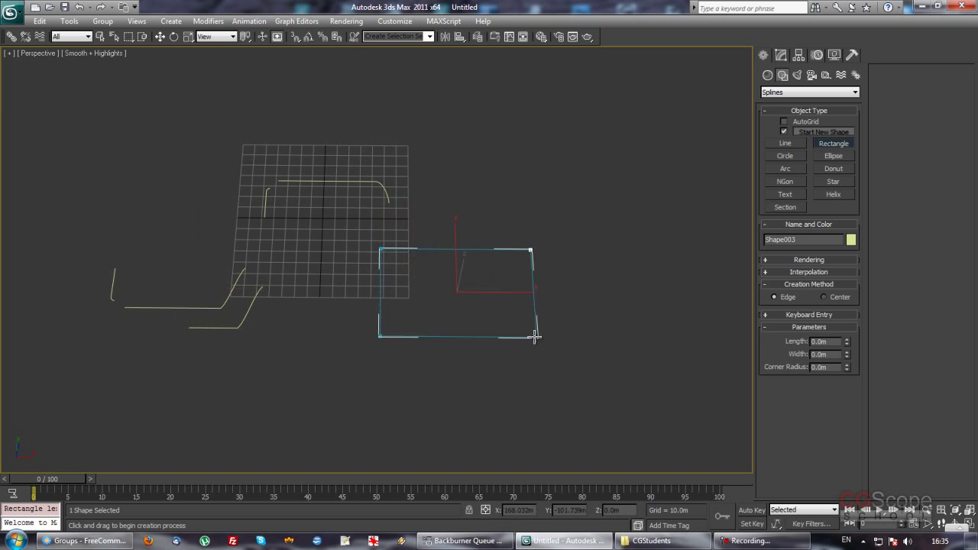
mouse_move(497, 331)
middle_down()
mouse_move(404, 303)
mouse_move(397, 291)
middle_up()
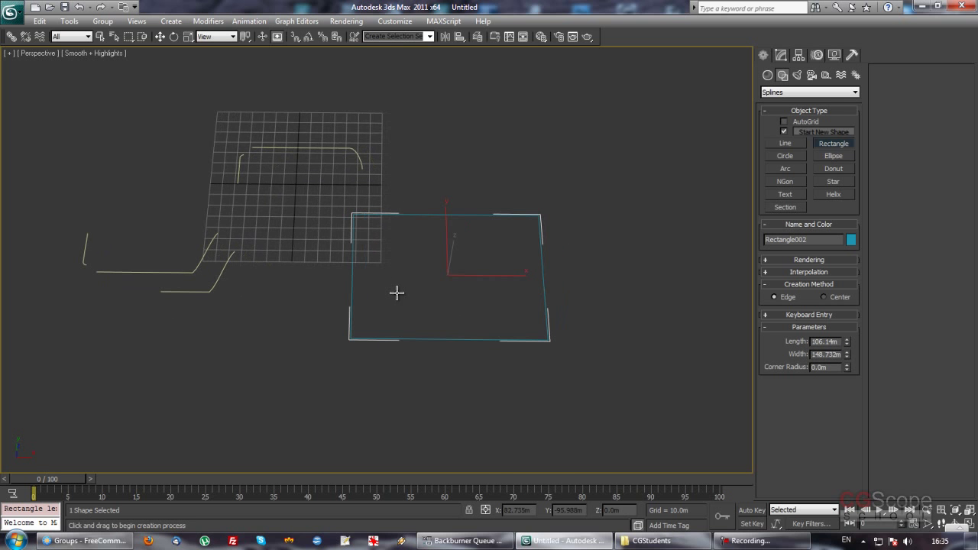
- Draw a six-pointed star, Star001, by dragging its outer and inner radii
click(833, 181)
drag(620, 177, 668, 219)
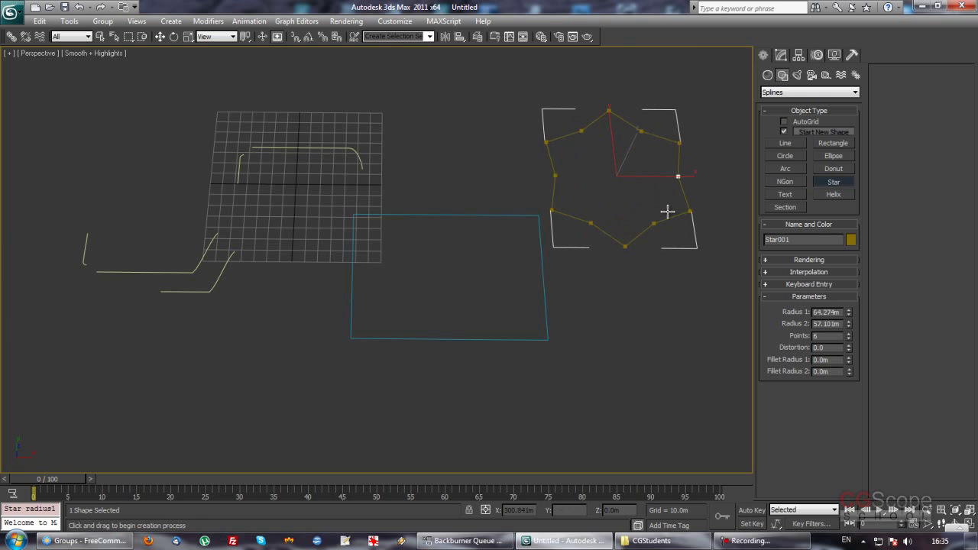
click(655, 205)
right_click(649, 253)
middle_drag(646, 301, 565, 308)
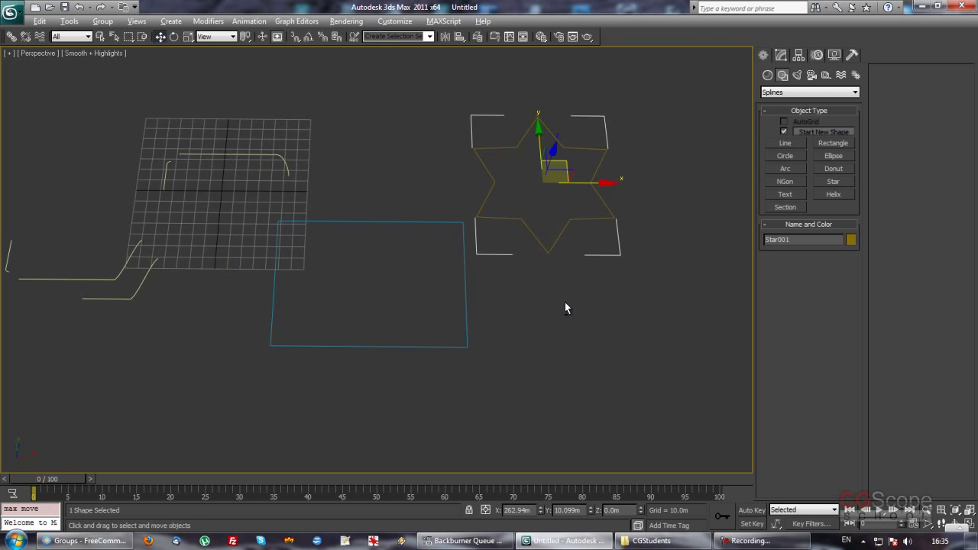
- Convert the selected rectangle and star to Editable Splines
ctrl+click(461, 220)
right_click(468, 208)
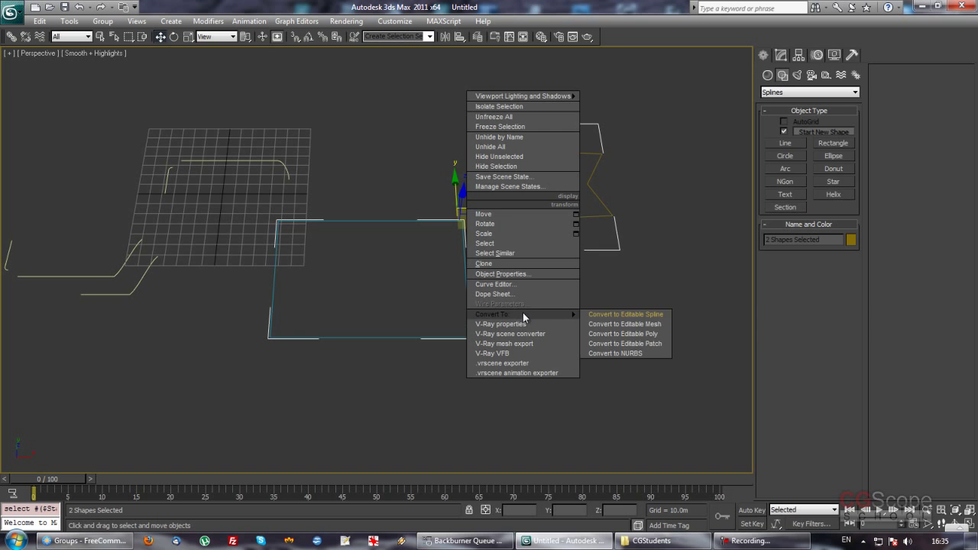
click(639, 310)
drag(457, 274, 481, 292)
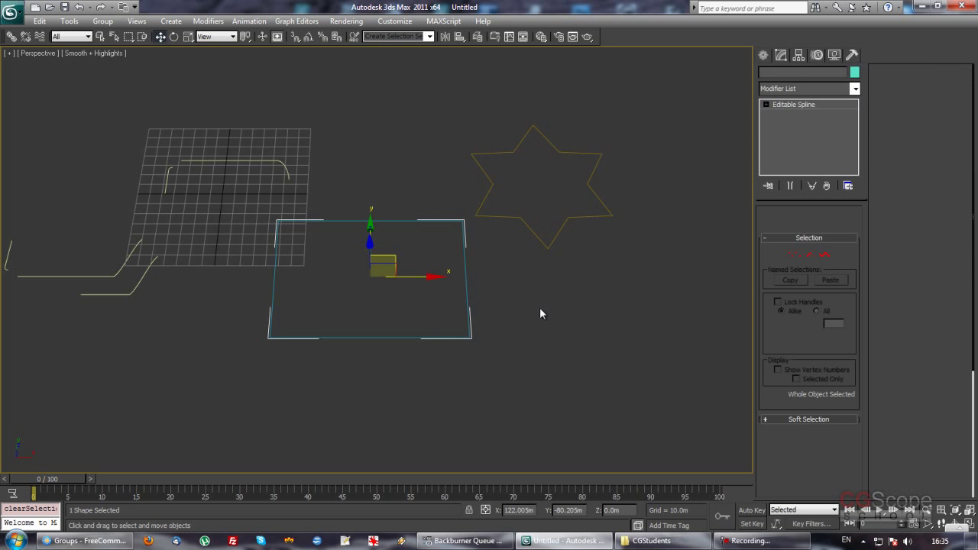
- Put Rectangle002 in Spline sub-object mode and bring up the Geometry rollout's Outline control
drag(879, 405, 876, 309)
key(3)
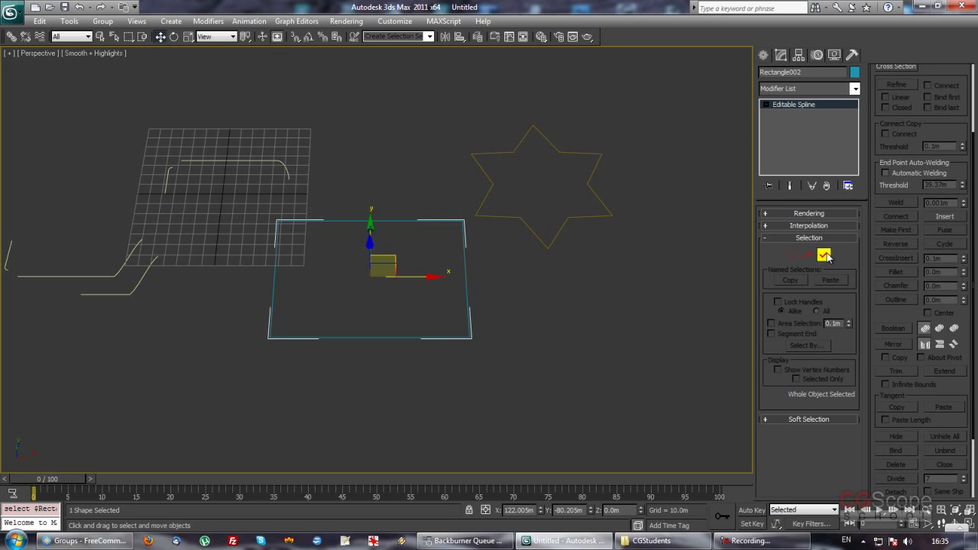
scroll(873, 315, up, 2)
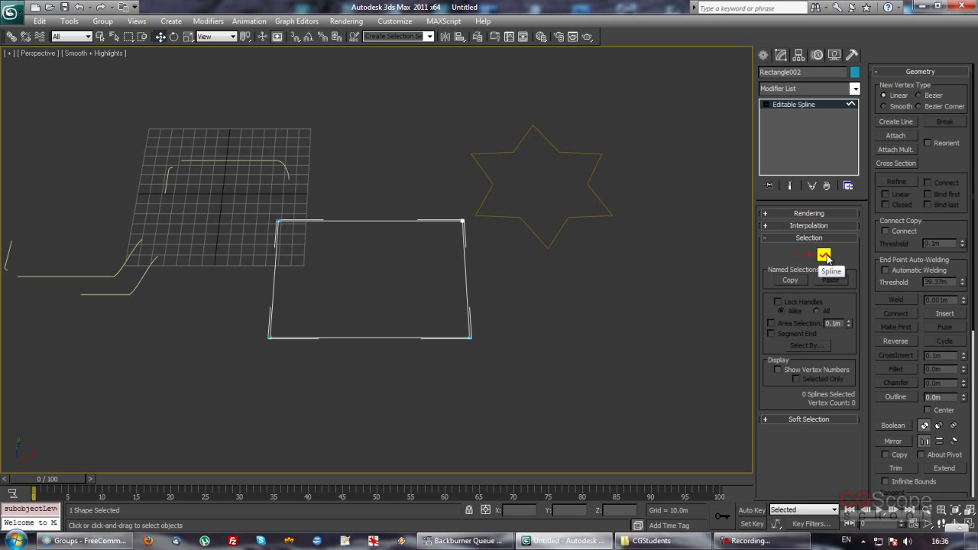
scroll(919, 265, down, 2)
drag(920, 265, 926, 141)
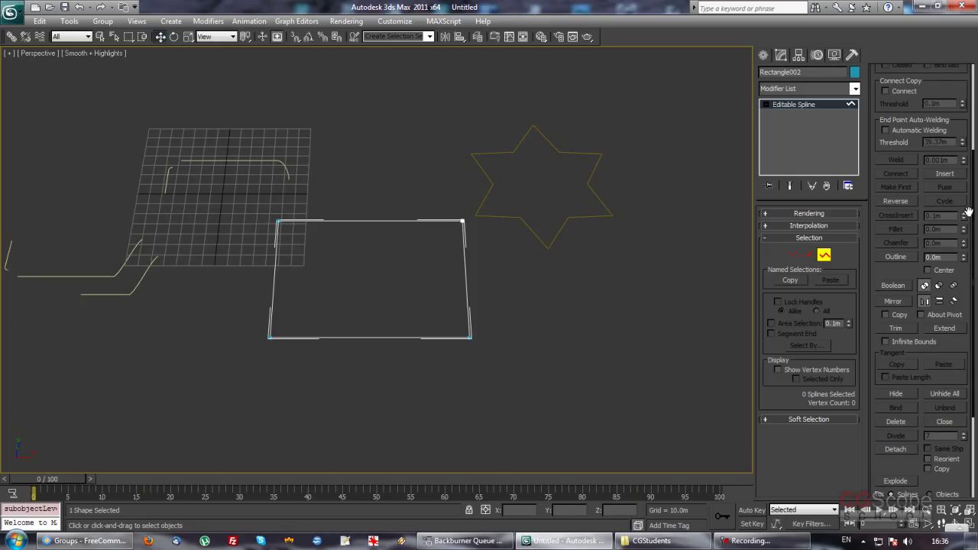
scroll(900, 265, down, 2)
drag(900, 264, 900, 293)
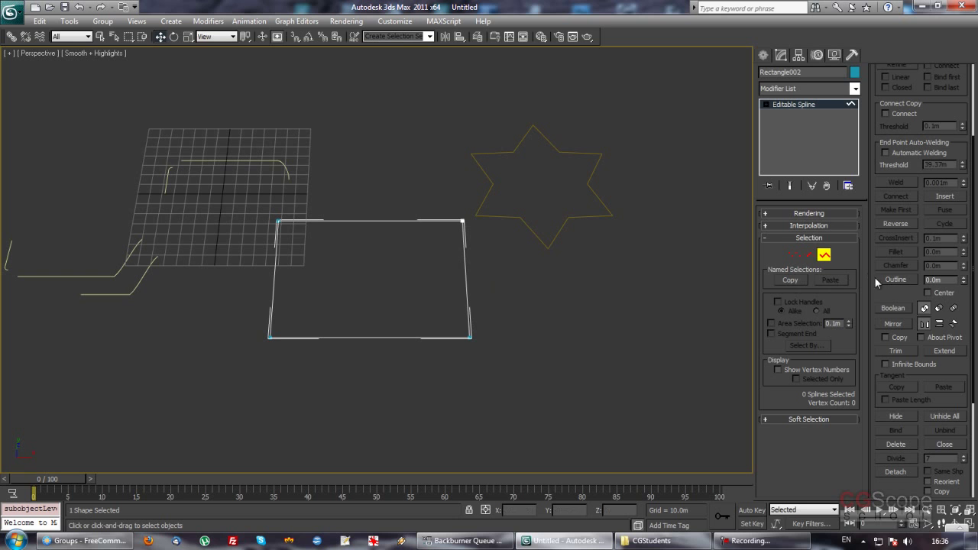
- Outline Rectangle002 inward into a concentric inner rectangle, then leave Spline mode
click(902, 280)
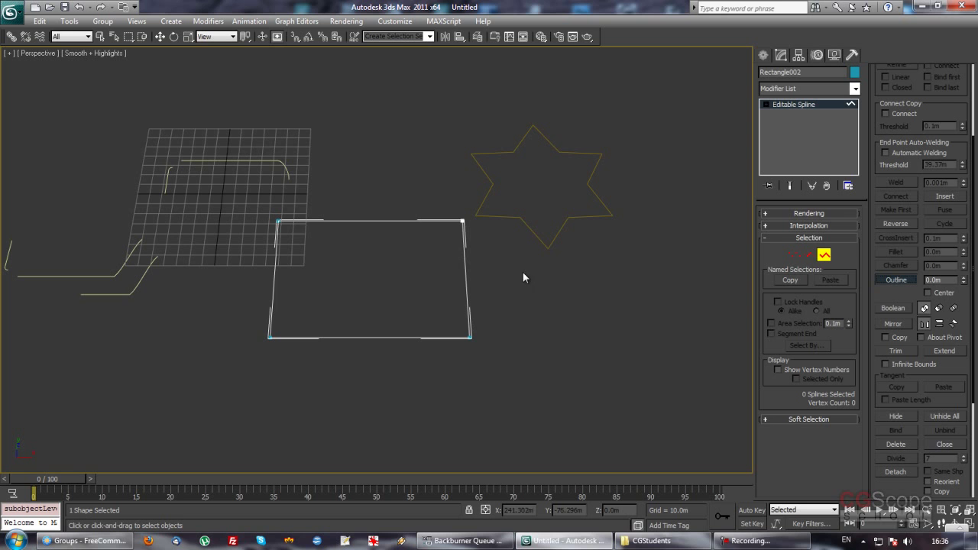
drag(467, 276, 464, 289)
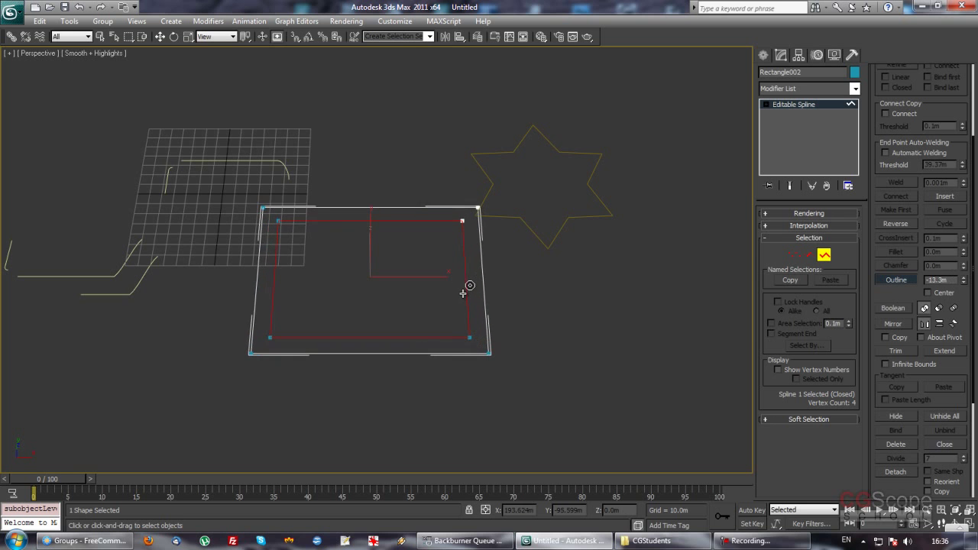
mouse_move(464, 289)
mouse_down()
mouse_move(459, 235)
mouse_move(461, 284)
mouse_up()
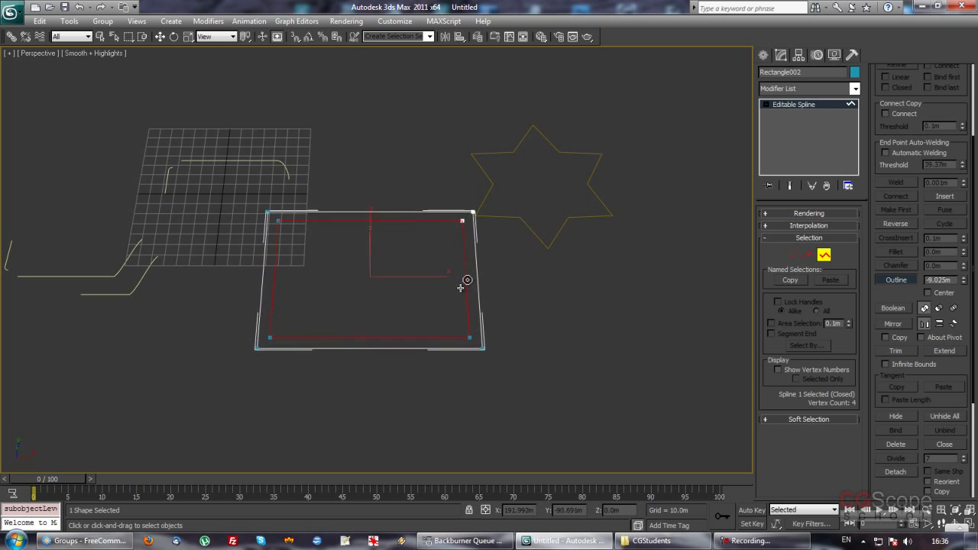
mouse_move(497, 289)
middle_down()
mouse_move(466, 297)
mouse_move(430, 328)
middle_up()
click(824, 255)
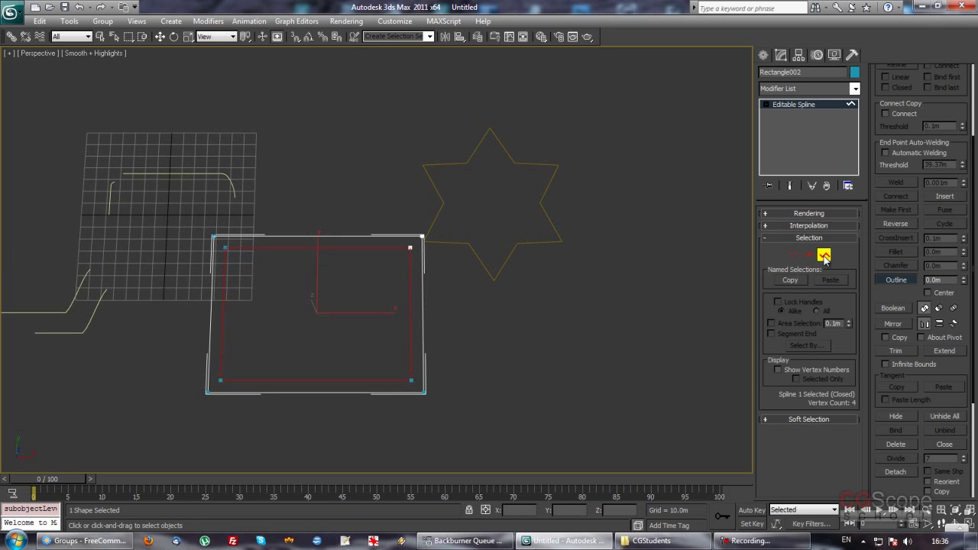
click(550, 347)
mouse_move(547, 349)
alt+middle_down()
mouse_move(496, 371)
mouse_move(503, 348)
mouse_move(480, 308)
alt+middle_up()
- Draw Arc001 beside the star with a radius of about 46.742m
click(763, 55)
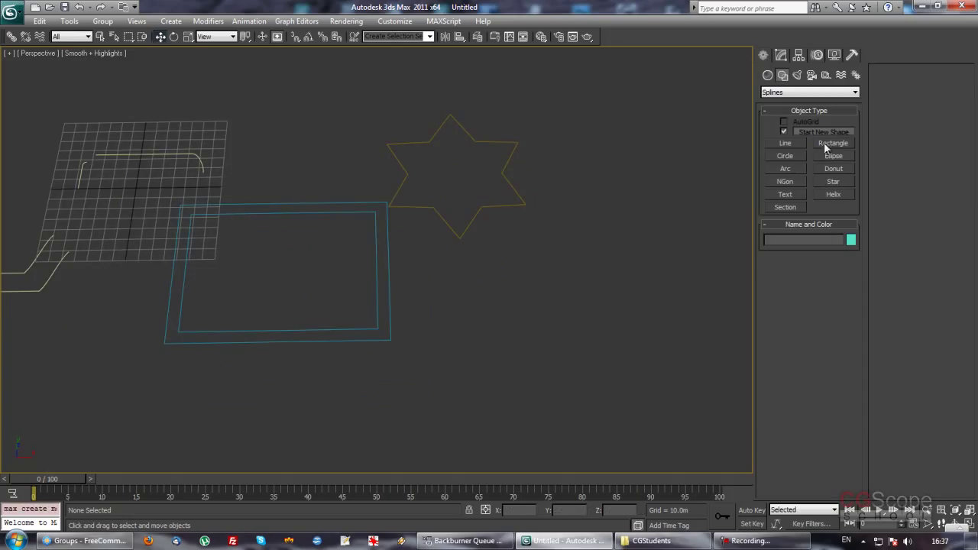
click(786, 169)
drag(524, 298, 585, 298)
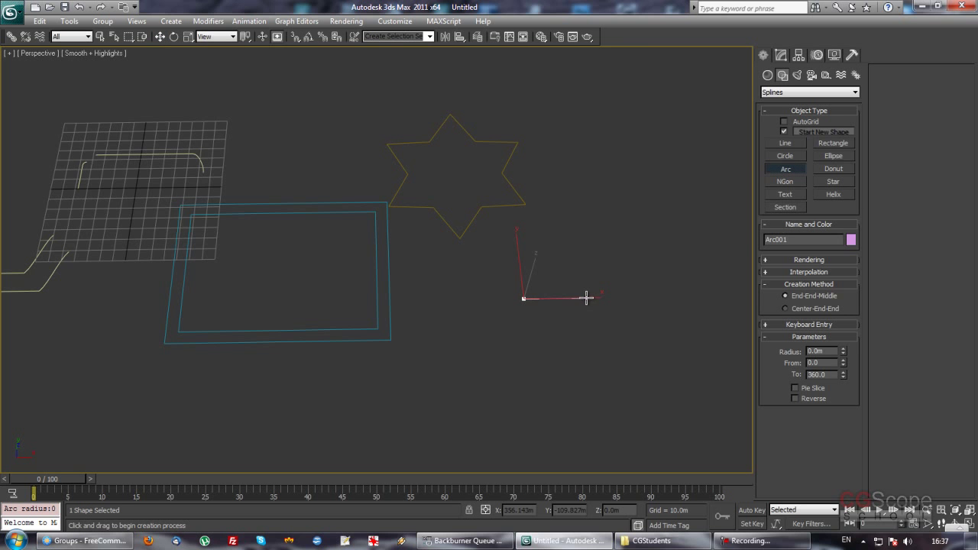
click(585, 218)
- Convert Arc001 to an Editable Spline and select its spline at Spline level
click(780, 55)
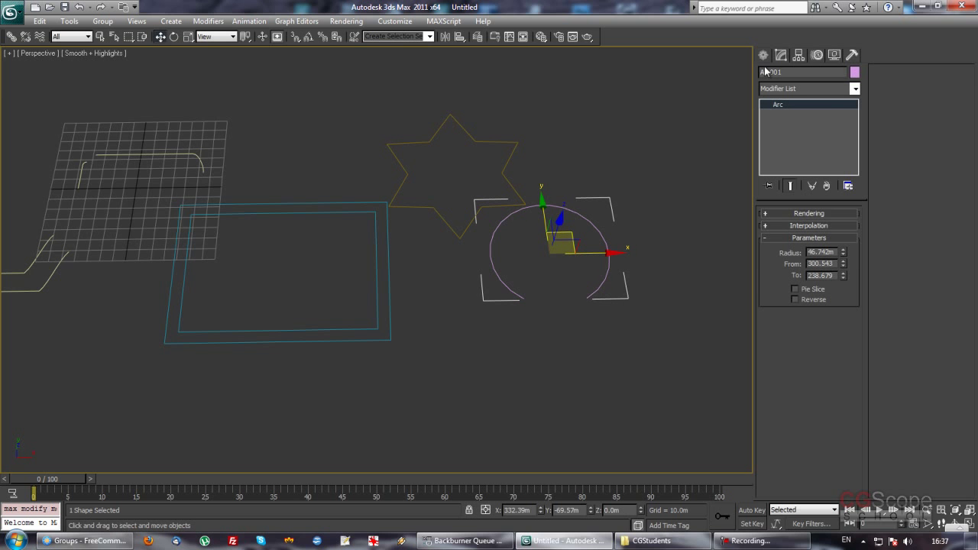
right_click(600, 281)
mouse_move(634, 393)
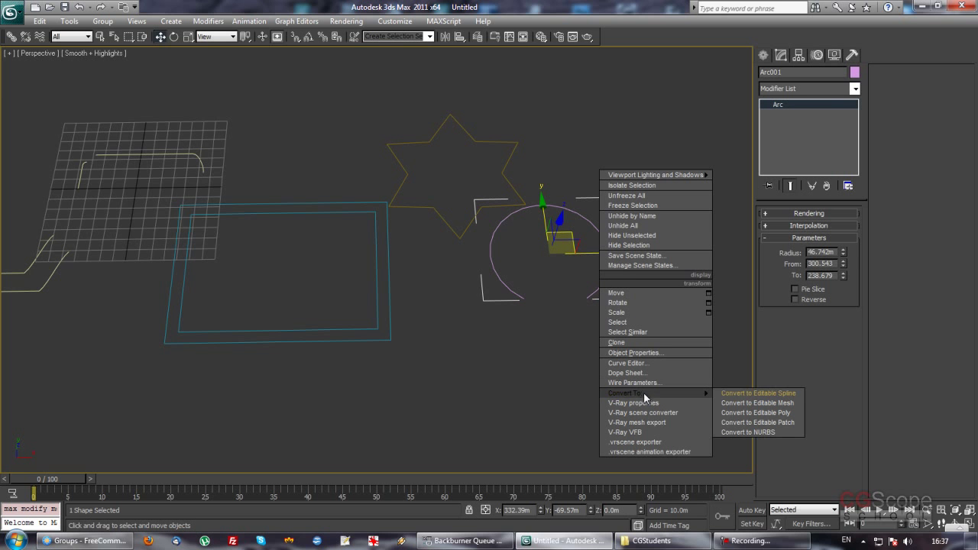
click(764, 393)
click(823, 255)
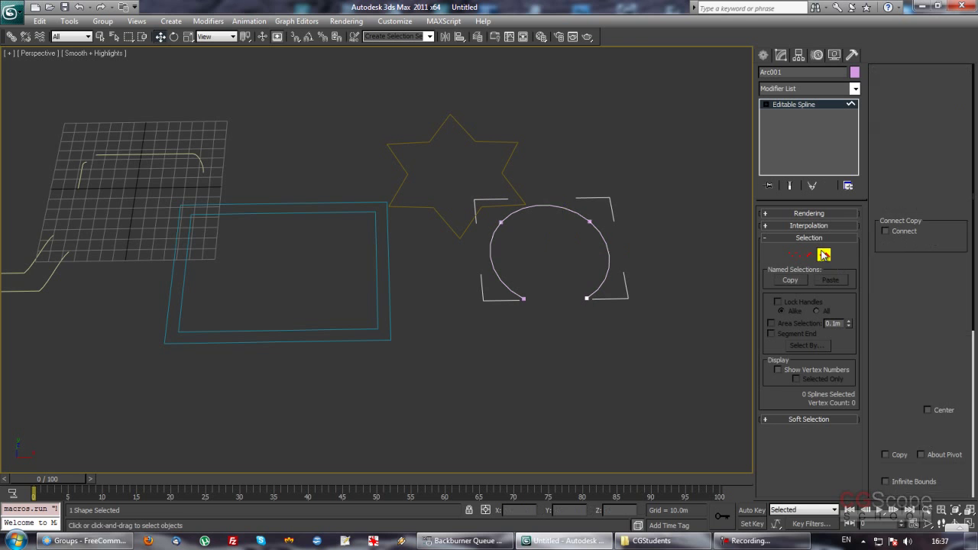
click(608, 256)
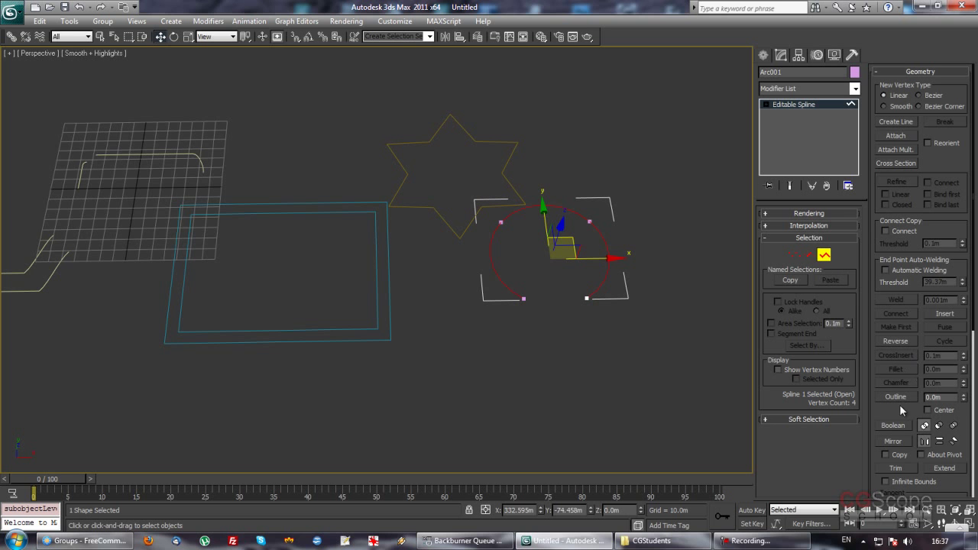
- Drag an outline copy off Arc001 and adjust its width into a C-shaped band
scroll(899, 405, down, 1)
click(895, 371)
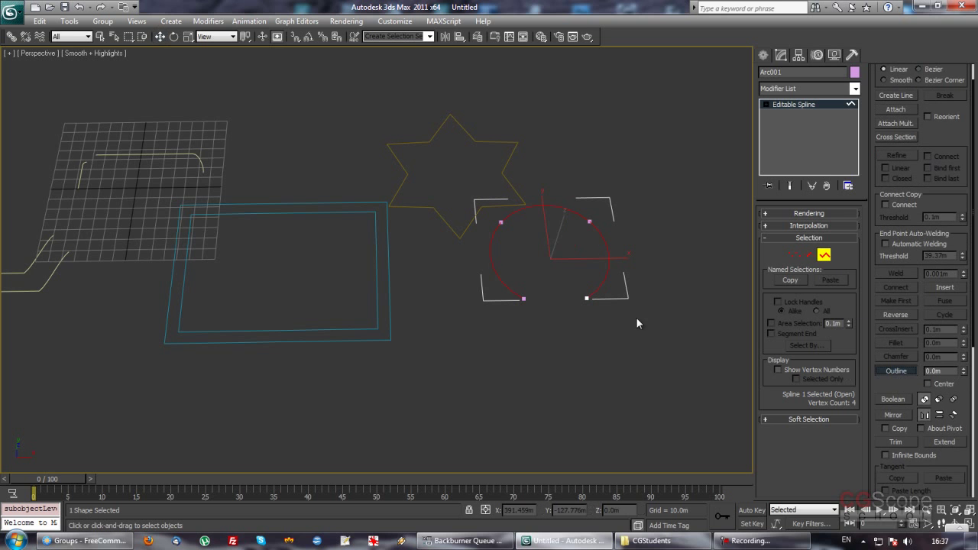
drag(614, 272, 623, 291)
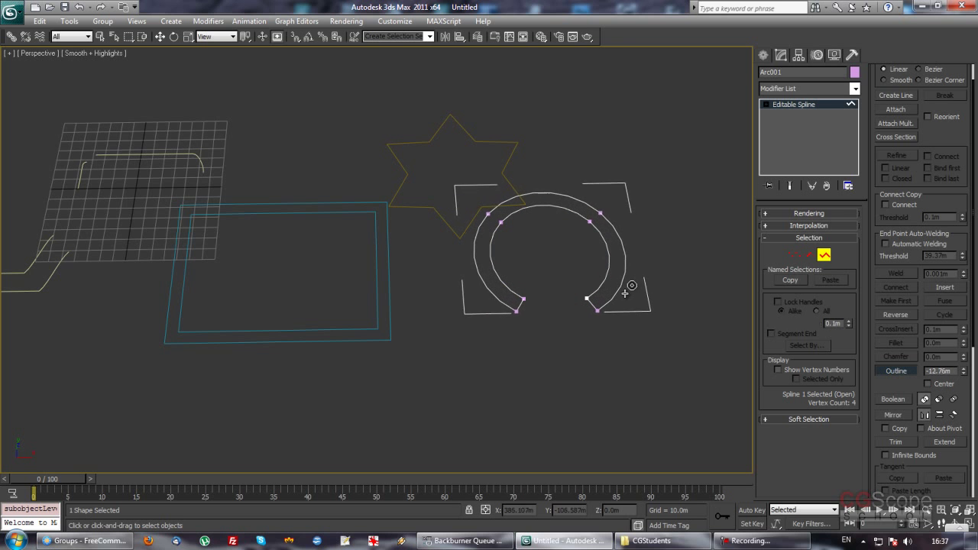
drag(624, 290, 637, 283)
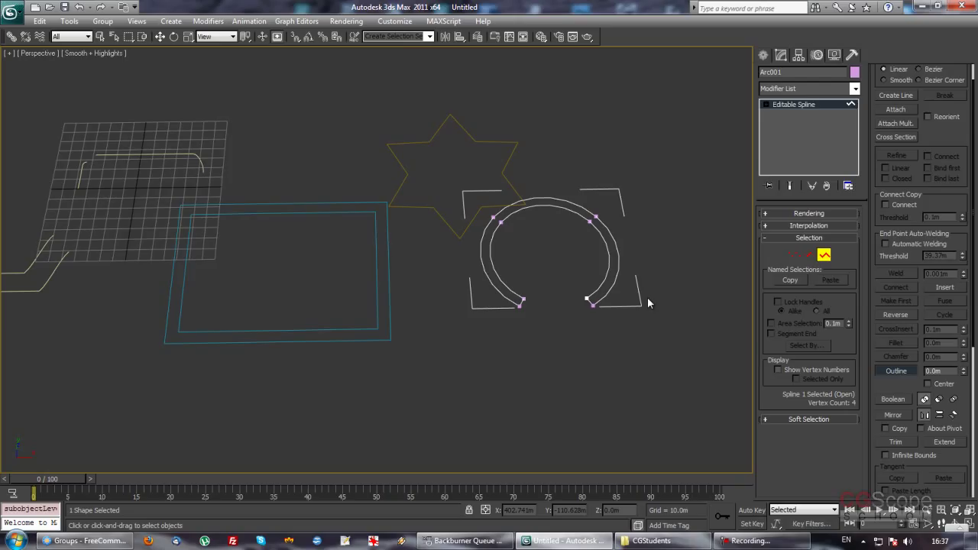
- Toggle Outline mode off and back on while recentring the view on the shapes
click(896, 371)
click(899, 371)
middle_drag(557, 280, 537, 287)
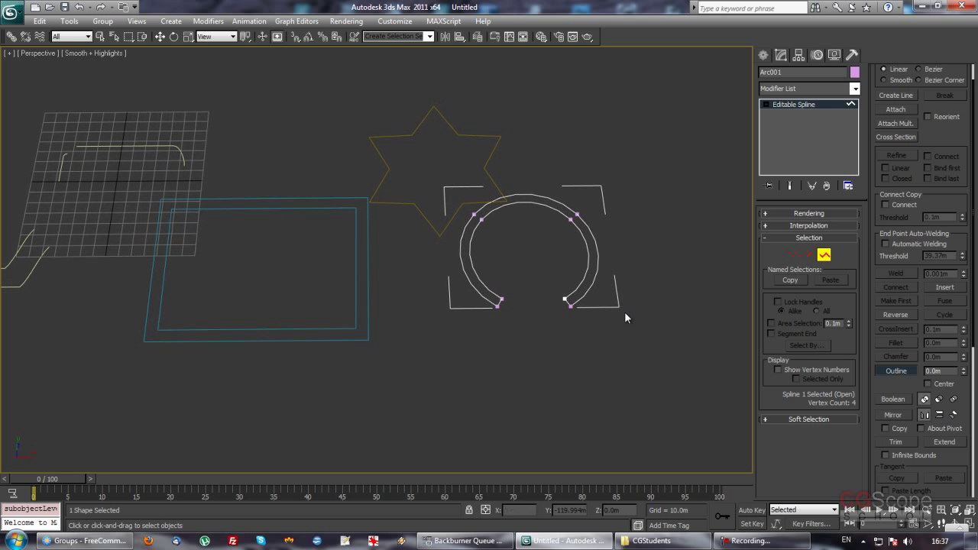
middle_drag(543, 293, 615, 316)
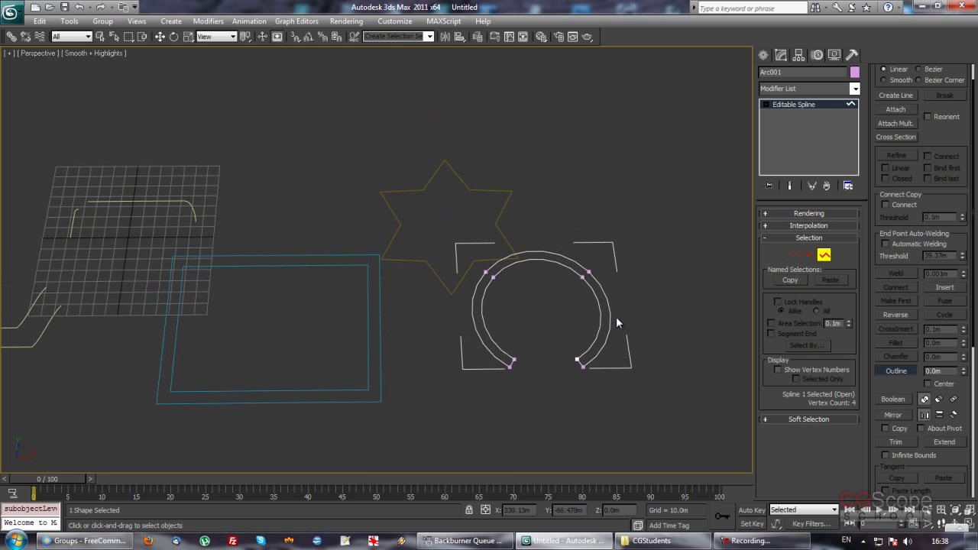
click(909, 370)
- Leave the arc's Spline level, select Star001 and enter its Spline sub-object level
click(824, 254)
click(495, 214)
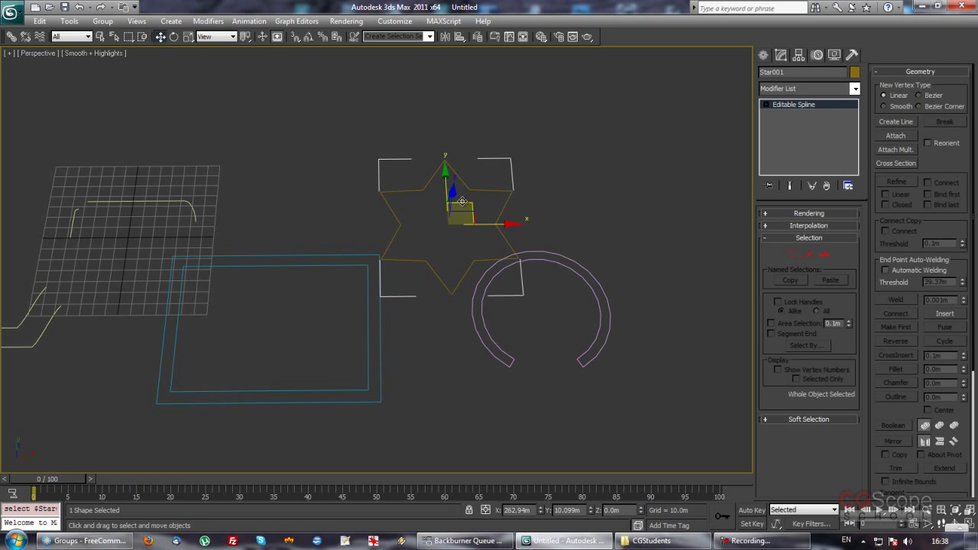
drag(495, 214, 497, 235)
middle_drag(497, 227, 506, 256)
click(823, 254)
drag(879, 382, 863, 284)
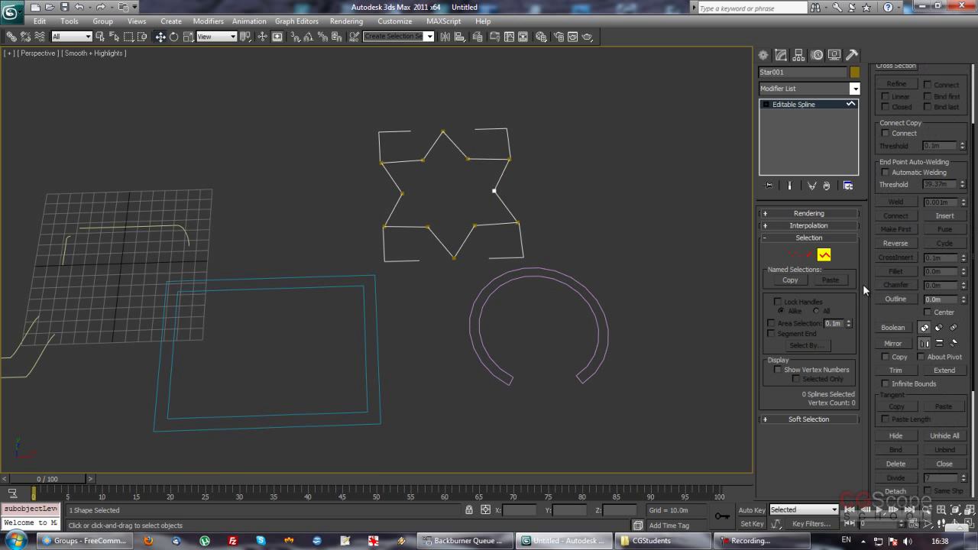
- Outline the star spline with Center on, undoing the first uncentered attempt
click(898, 300)
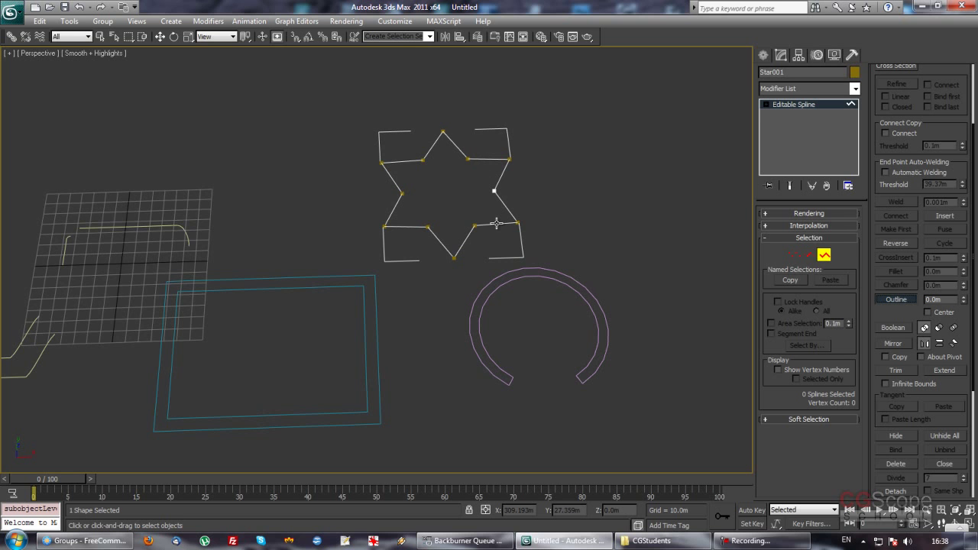
drag(497, 223, 495, 207)
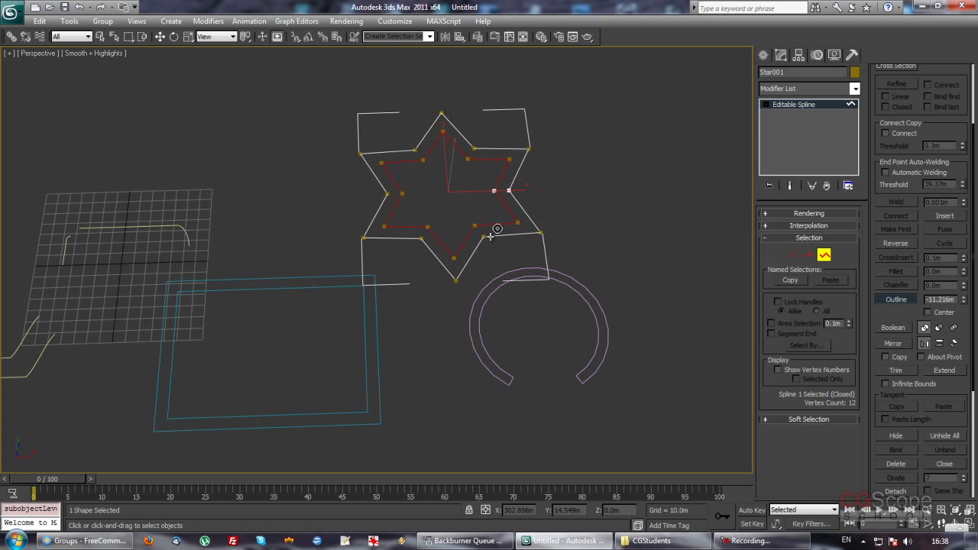
drag(495, 207, 491, 232)
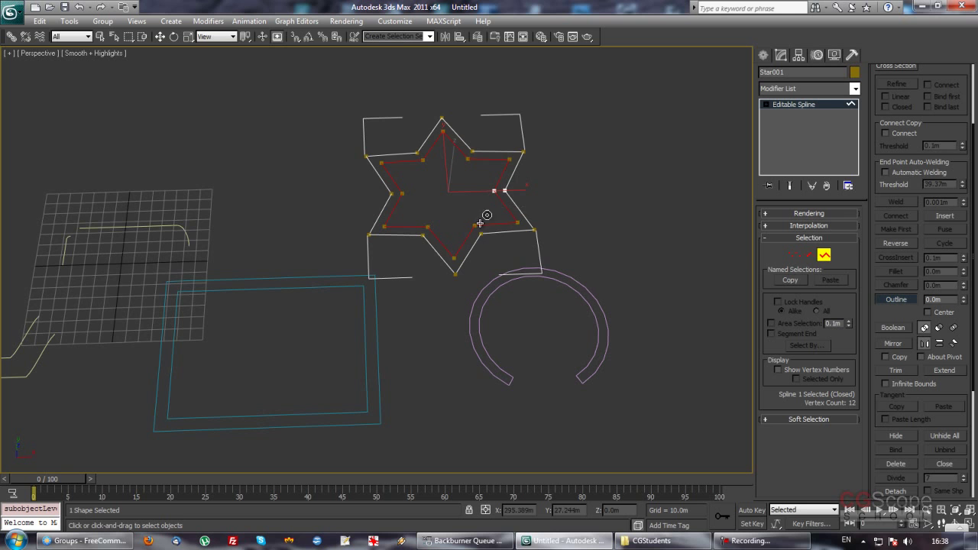
key(ctrl+z)
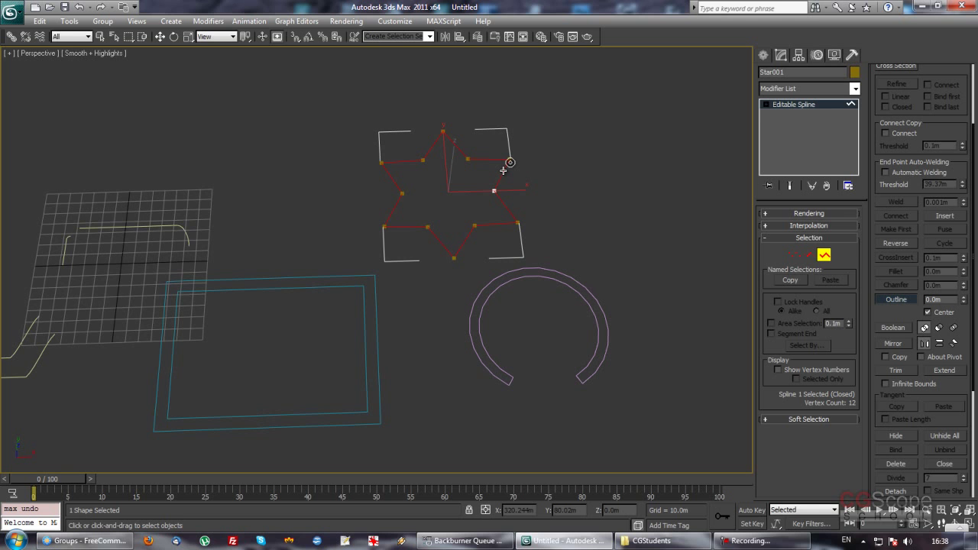
mouse_move(503, 171)
mouse_down()
mouse_move(527, 193)
mouse_move(497, 150)
mouse_move(530, 191)
mouse_move(496, 158)
mouse_up()
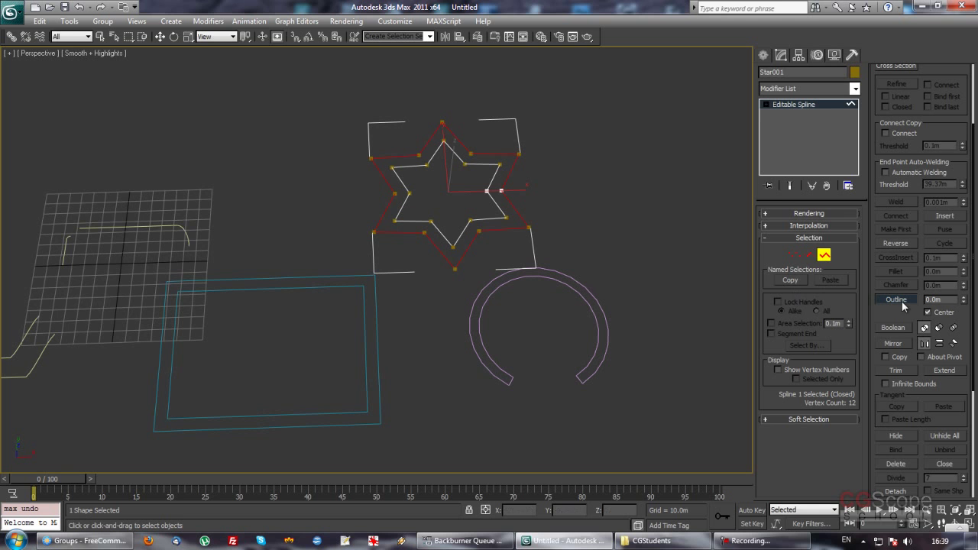
click(945, 312)
- Exit Spline level and move the outlined star up and left, above the other shapes
click(824, 254)
key(w)
mouse_move(476, 183)
mouse_down()
mouse_move(463, 128)
mouse_move(404, 93)
mouse_up()
mouse_move(493, 260)
alt+middle_down()
mouse_move(505, 272)
mouse_move(497, 260)
mouse_move(316, 270)
alt+middle_up()
- Select Arc001 and delete one end vertex at Vertex level
scroll(389, 271, up, 3)
scroll(440, 243, up, 2)
click(440, 243)
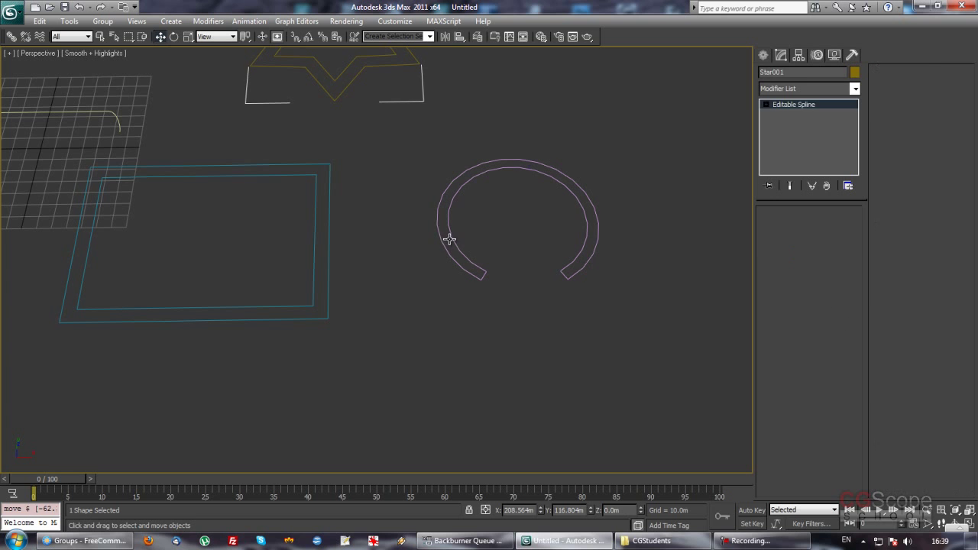
click(809, 254)
click(486, 272)
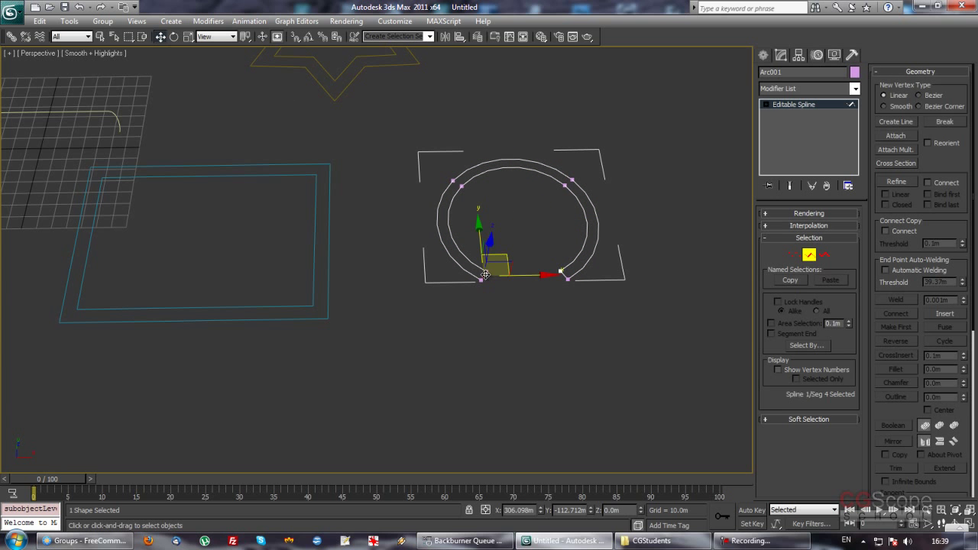
key(Delete)
- Switch Arc001 to Spline level and select its outlined spline
click(825, 255)
drag(849, 296, 849, 186)
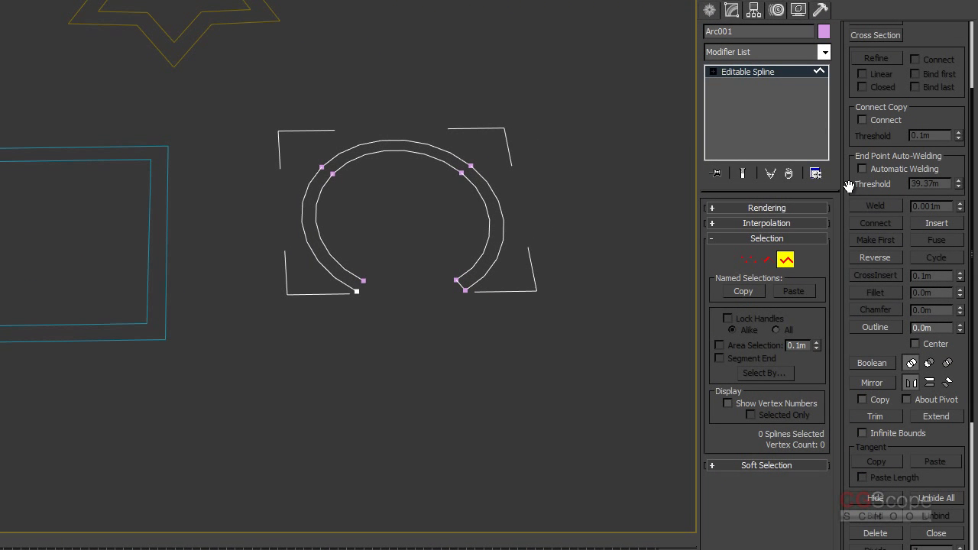
drag(855, 154, 851, 46)
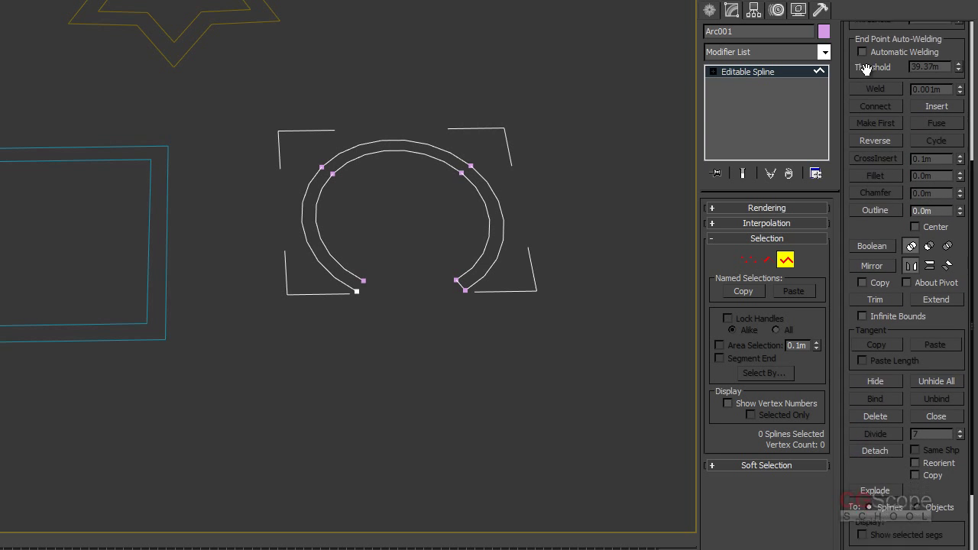
drag(849, 259, 849, 241)
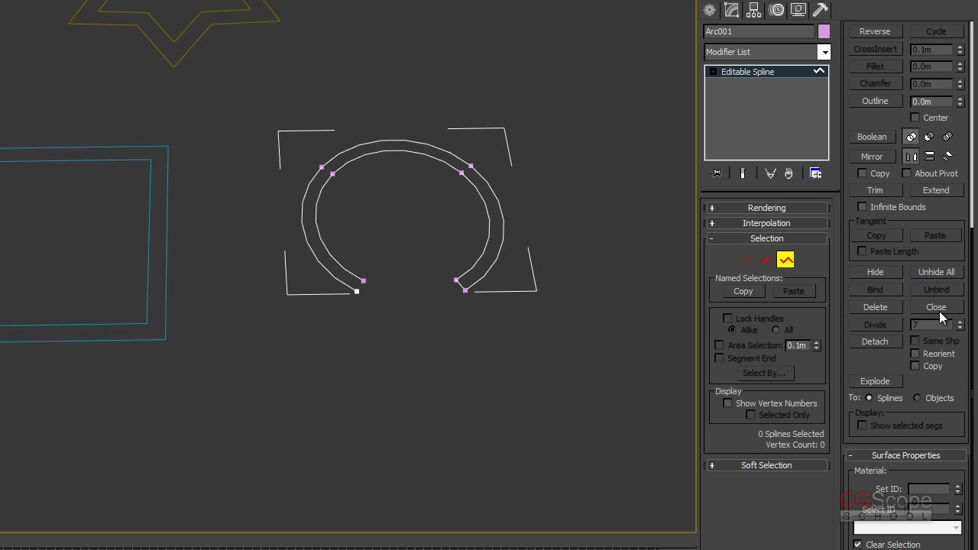
click(335, 264)
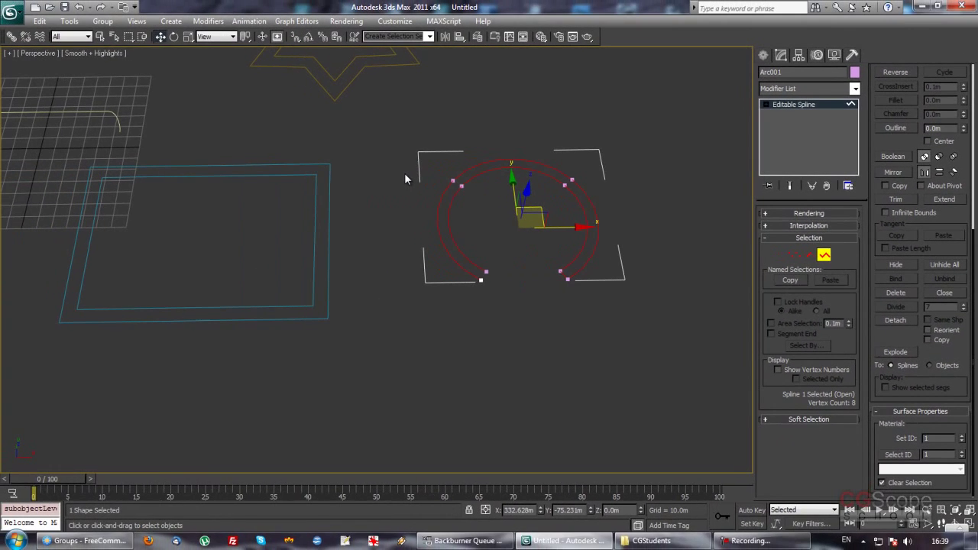
key(super)
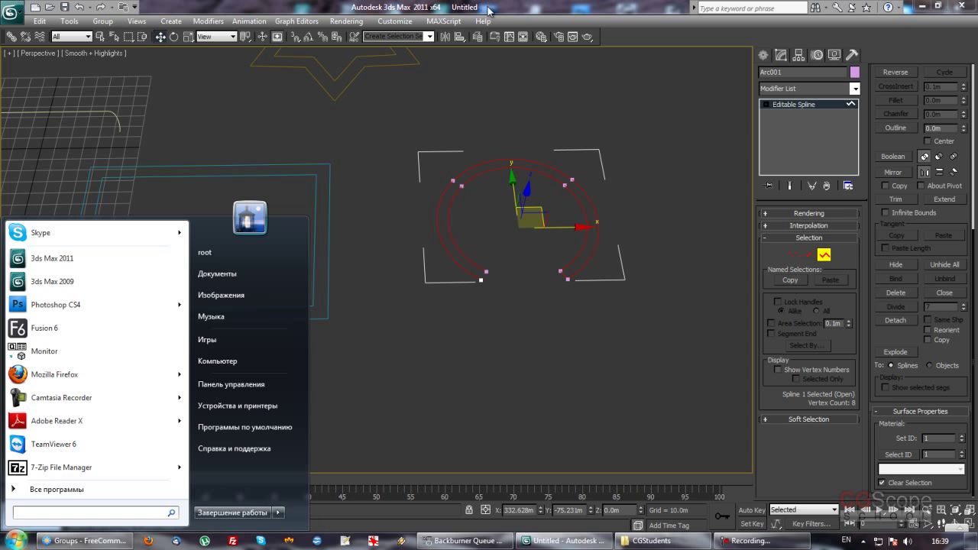
click(488, 9)
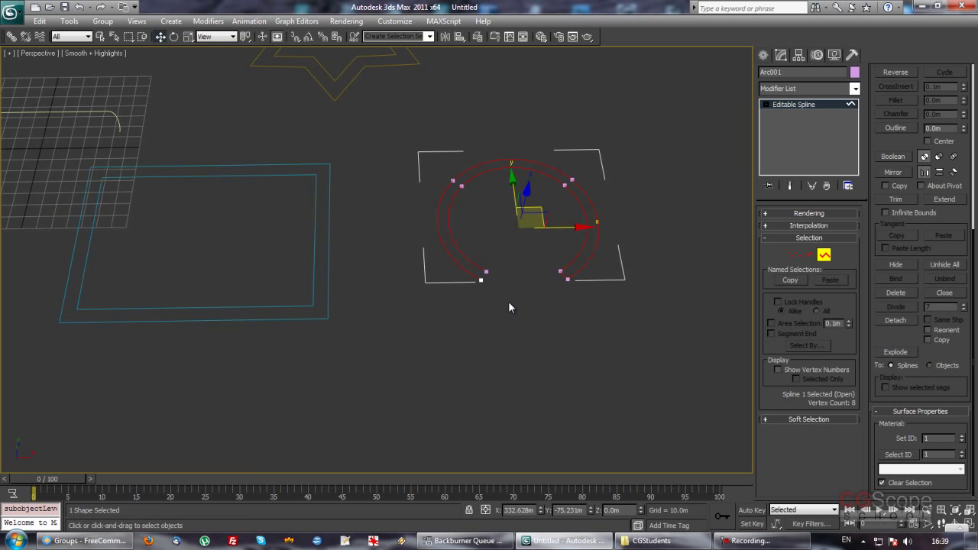
- Center the view on the arc and Close its open spline
middle_drag(508, 302, 498, 298)
scroll(495, 294, up, 2)
scroll(450, 323, up, 2)
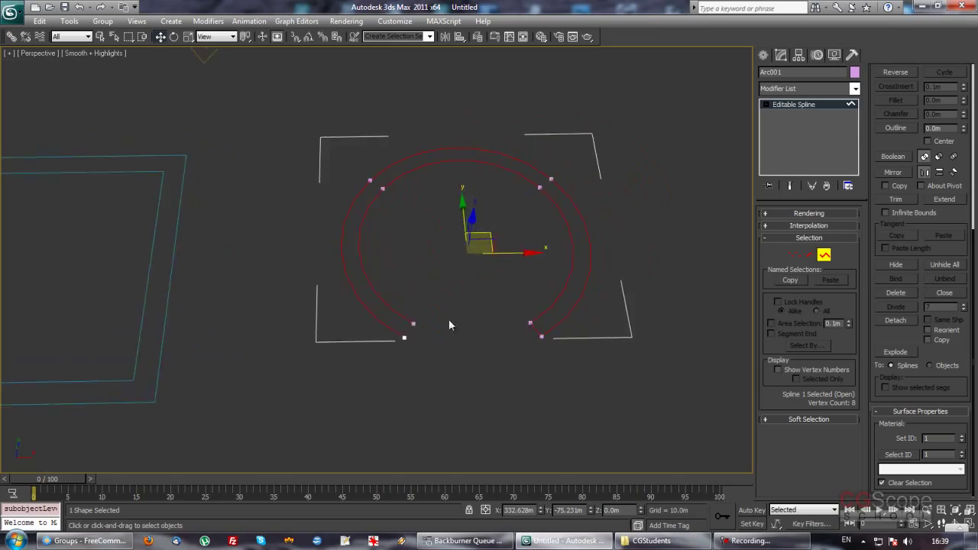
middle_drag(459, 328, 436, 303)
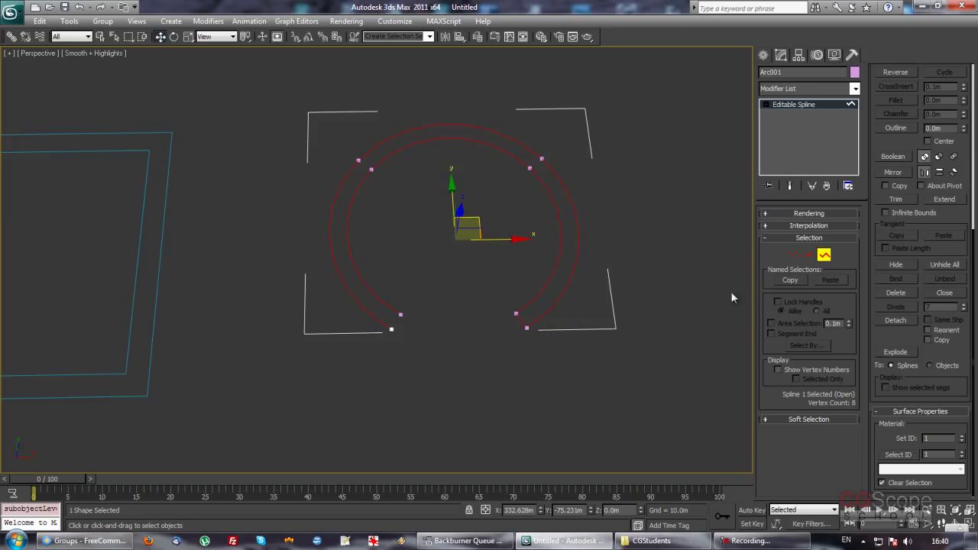
click(945, 294)
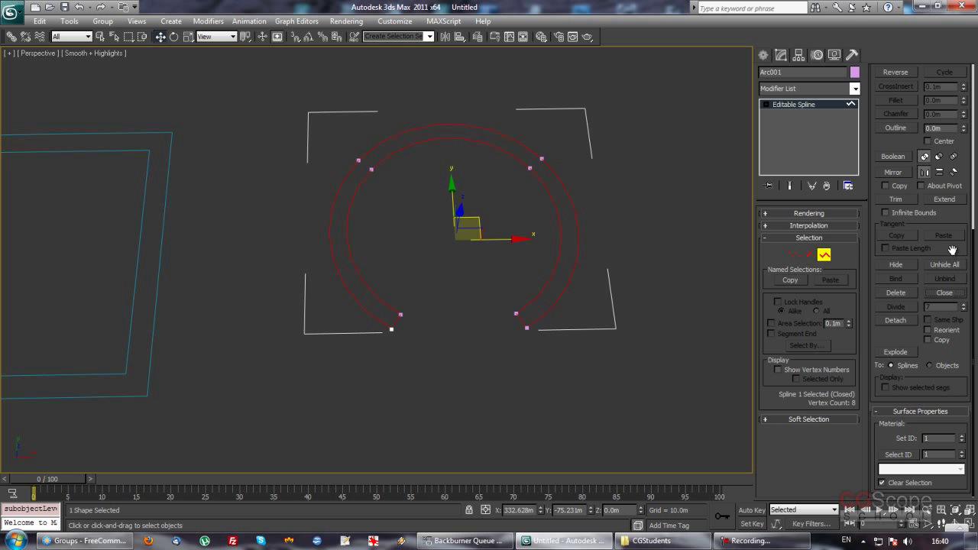
- Pan, zoom and orbit the viewports to inspect the closed double-walled arc spline
drag(955, 208, 928, 373)
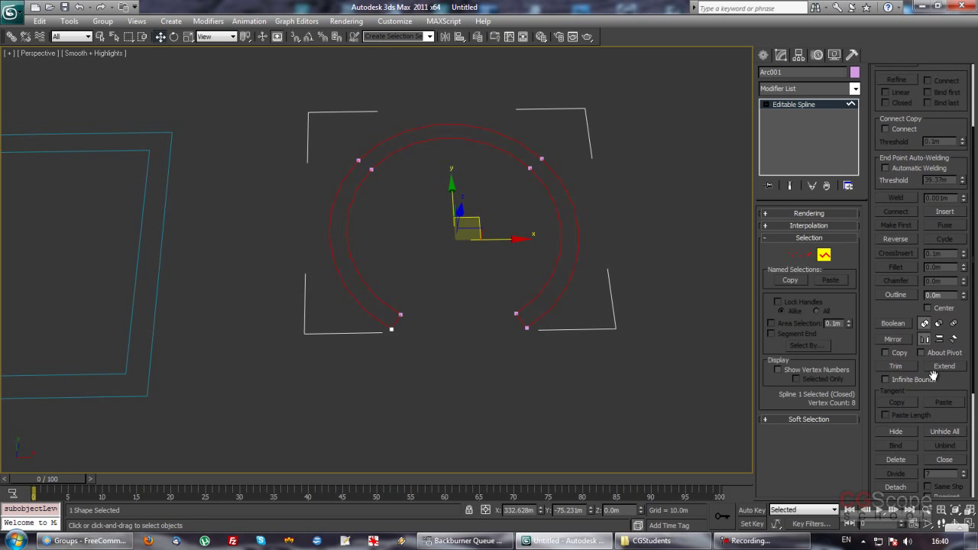
drag(888, 306, 898, 283)
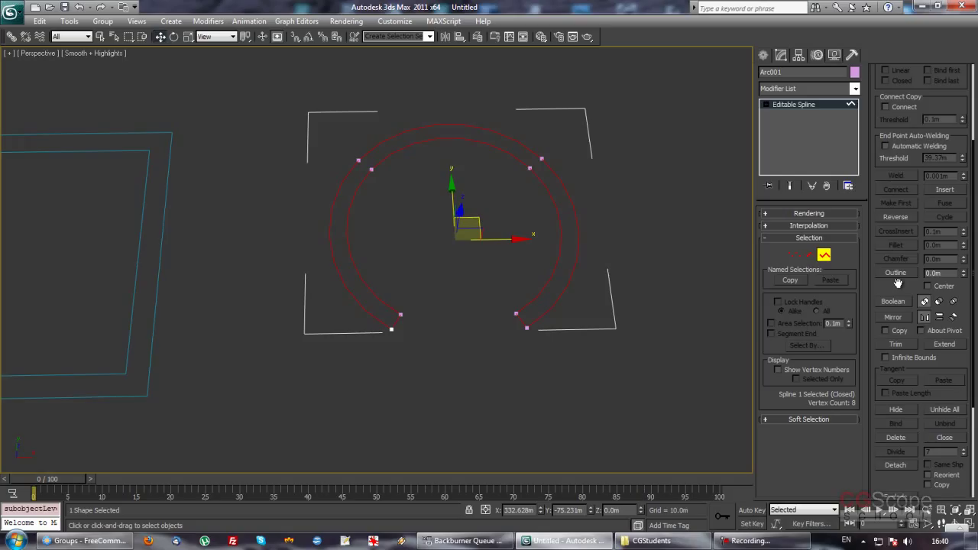
drag(871, 249, 870, 210)
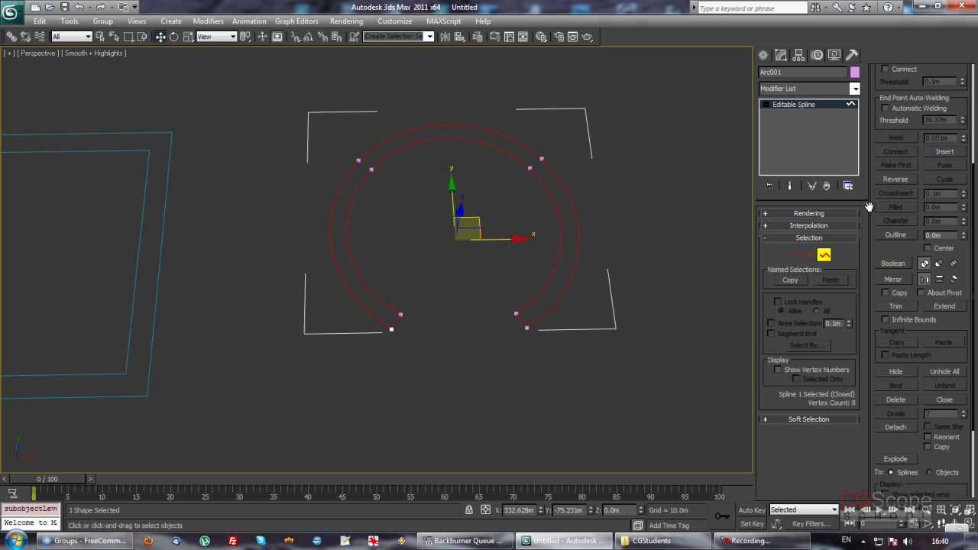
middle_drag(369, 283, 437, 269)
scroll(438, 273, down, 4)
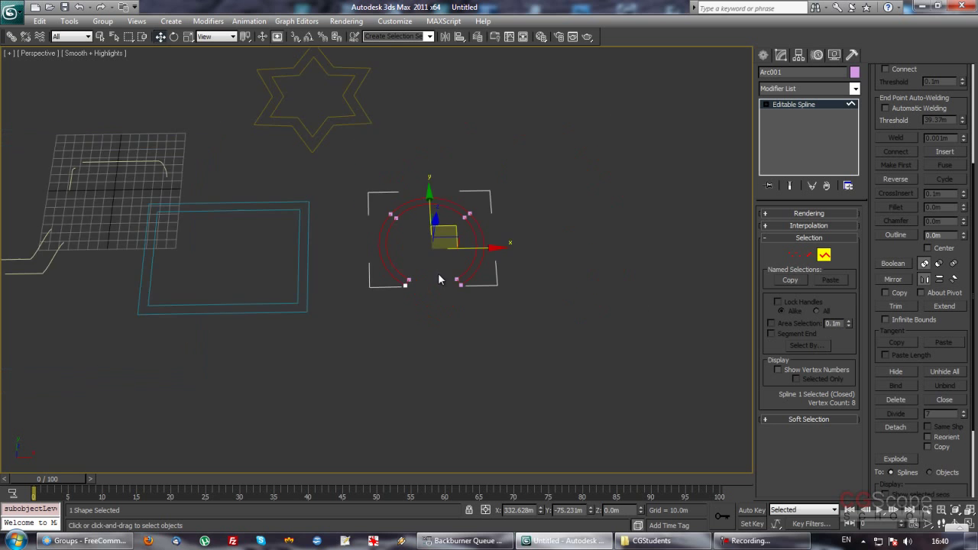
scroll(437, 279, down, 1)
scroll(424, 271, up, 4)
mouse_move(374, 271)
middle_down()
mouse_move(391, 274)
mouse_move(357, 280)
mouse_move(334, 255)
middle_up()
scroll(383, 285, down, 2)
scroll(382, 283, down, 1)
scroll(377, 279, down, 1)
scroll(354, 274, up, 2)
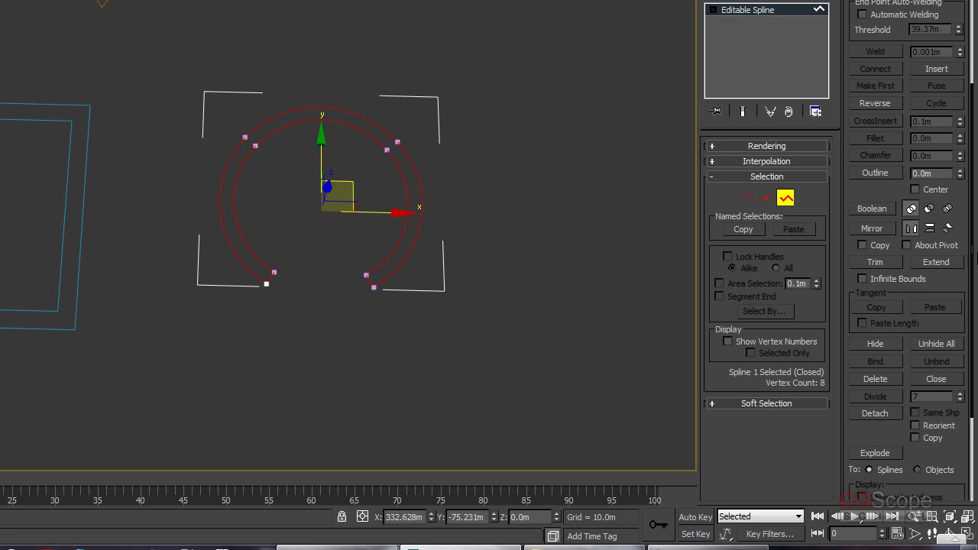
mouse_move(871, 192)
mouse_down()
mouse_move(855, 358)
mouse_move(799, 278)
mouse_move(858, 201)
mouse_up()
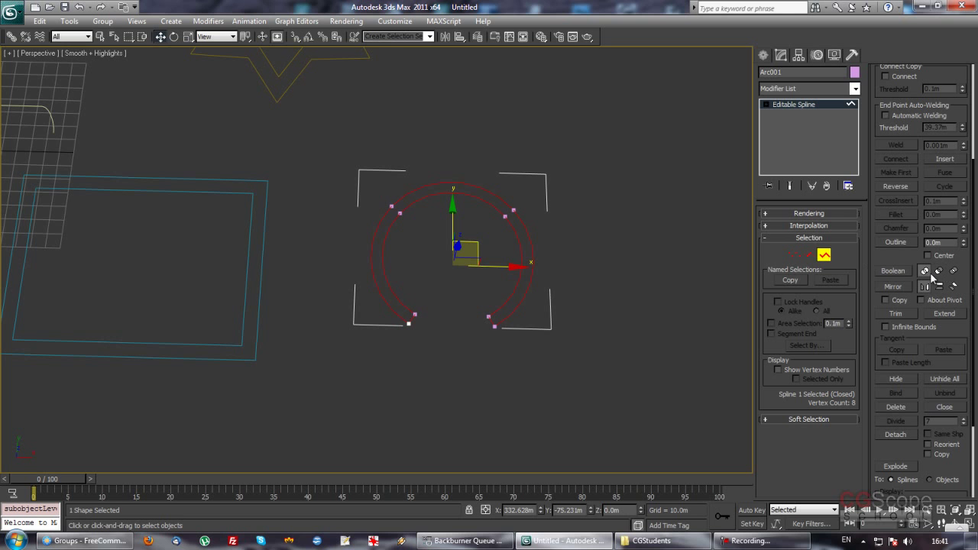
drag(877, 256, 876, 236)
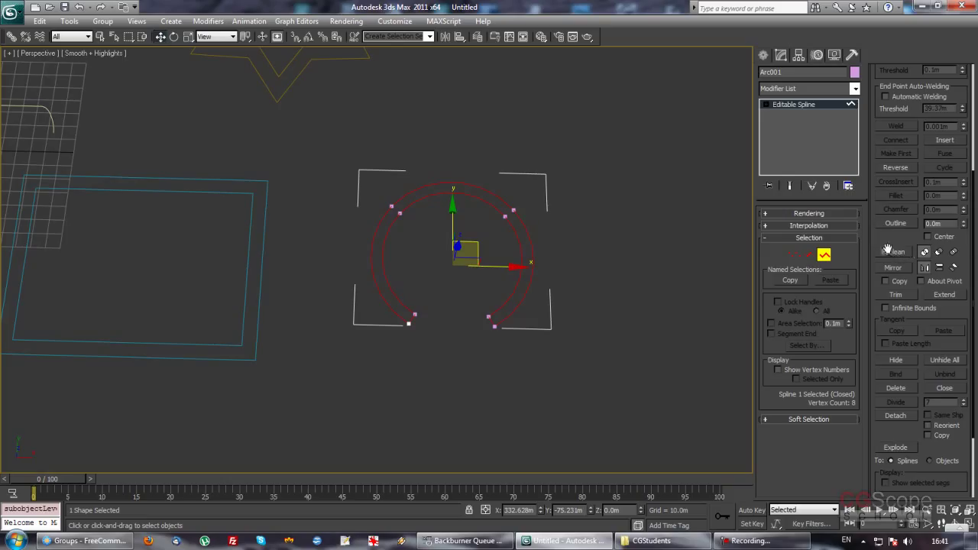
drag(901, 239, 902, 219)
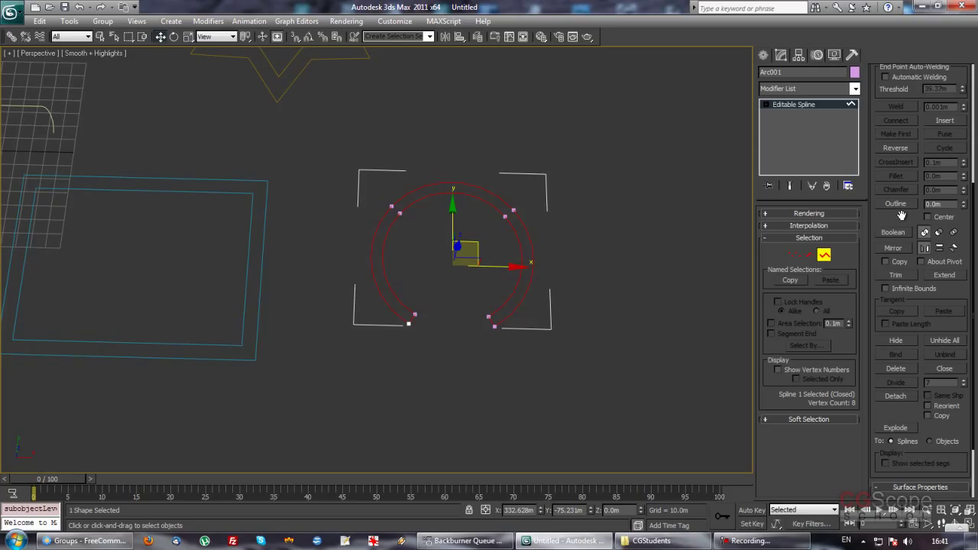
- Orbit the Perspective view and turn off Spline sub-object mode
alt+middle_drag(505, 318, 515, 332)
alt+middle_drag(592, 256, 580, 254)
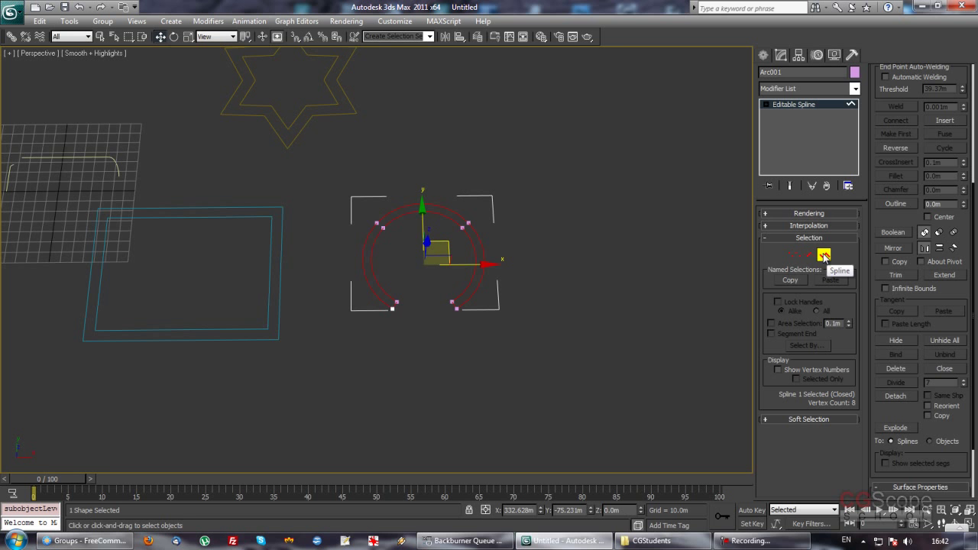
click(823, 255)
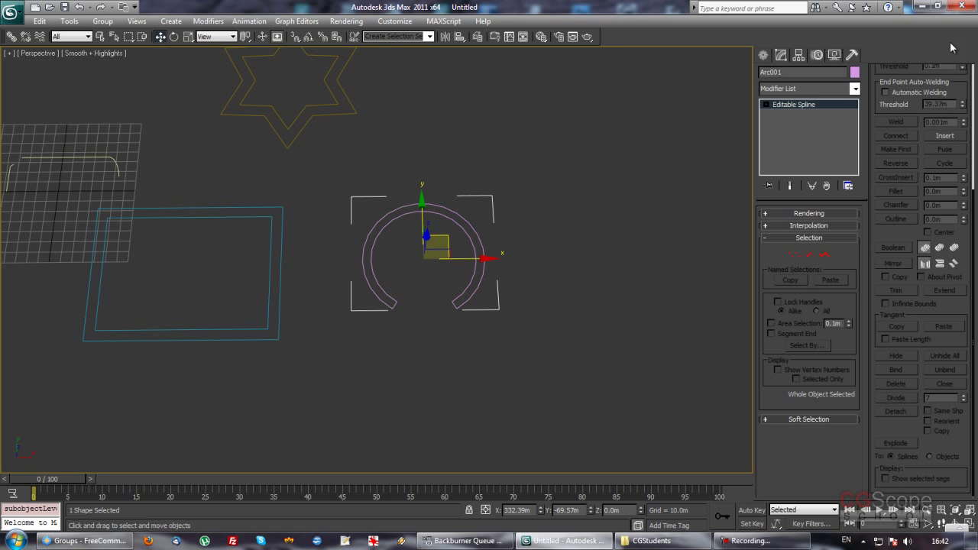
- Switch from 3ds Max to Photoshop CS4 and create an 800 × 800 px document
click(922, 6)
double_click(581, 19)
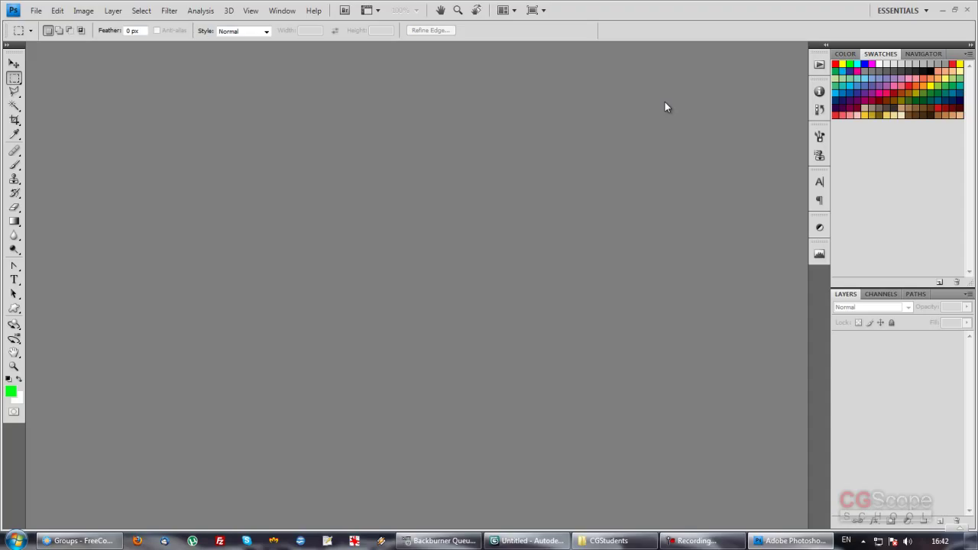
key(ctrl+n)
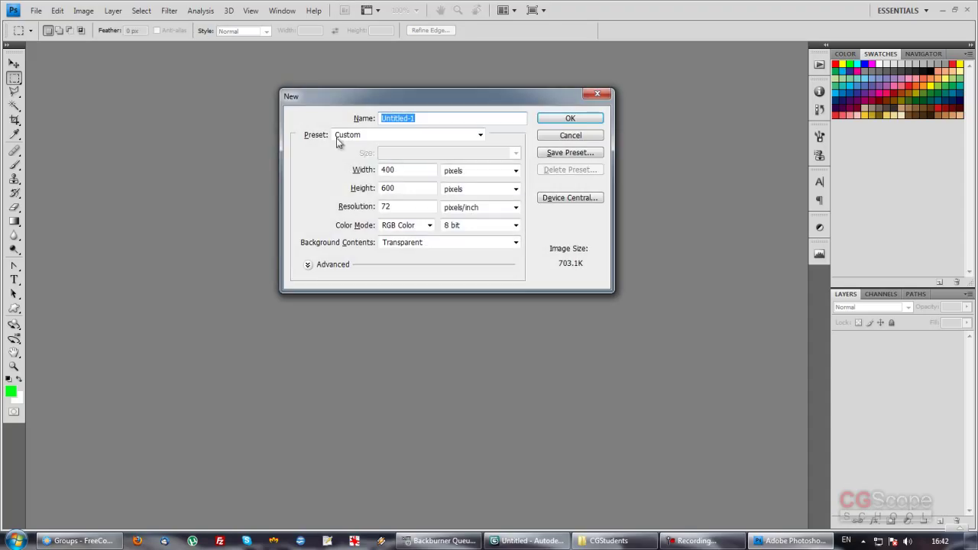
drag(408, 169, 271, 191)
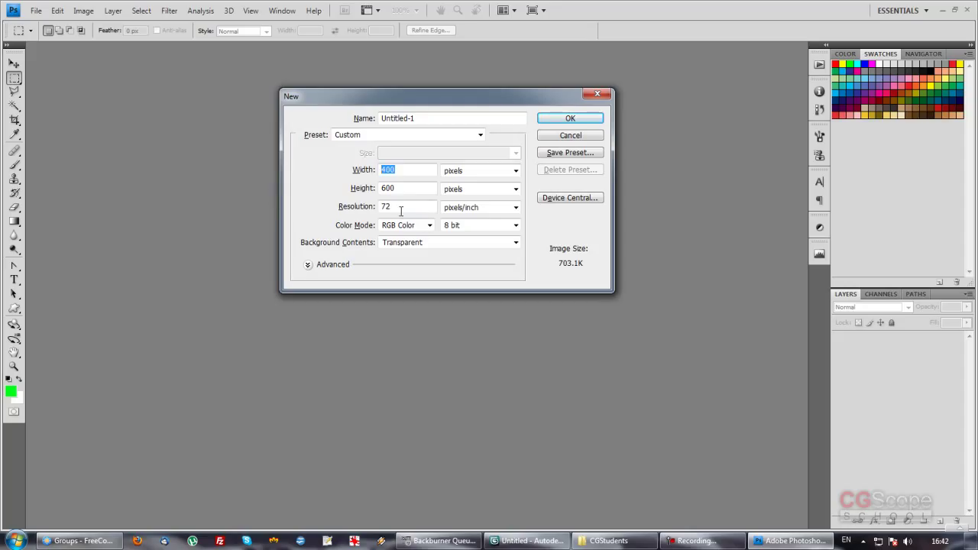
text(800)
key(Tab)
key(Tab)
text(8020)
key(BackSpace)
key(BackSpace)
key(BackSpace)
text(00)
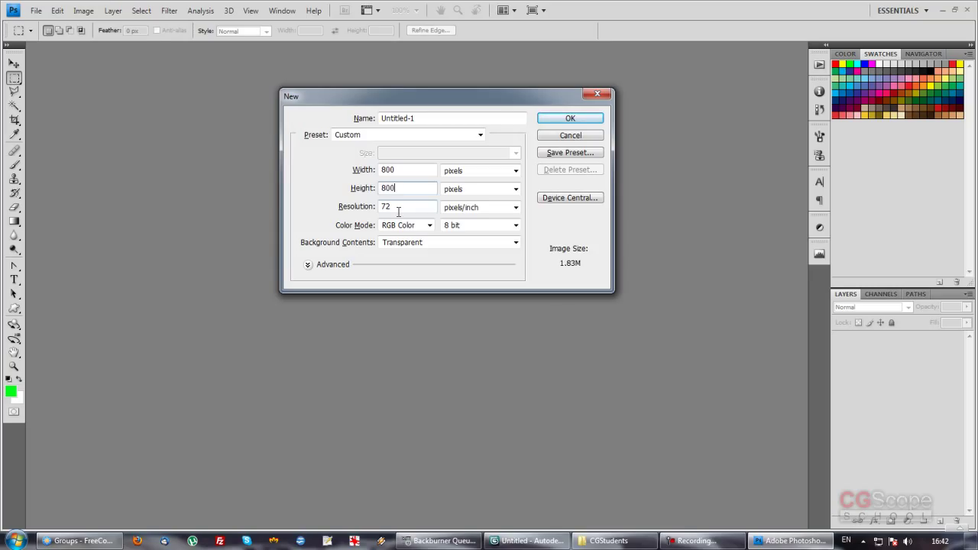
key(Return)
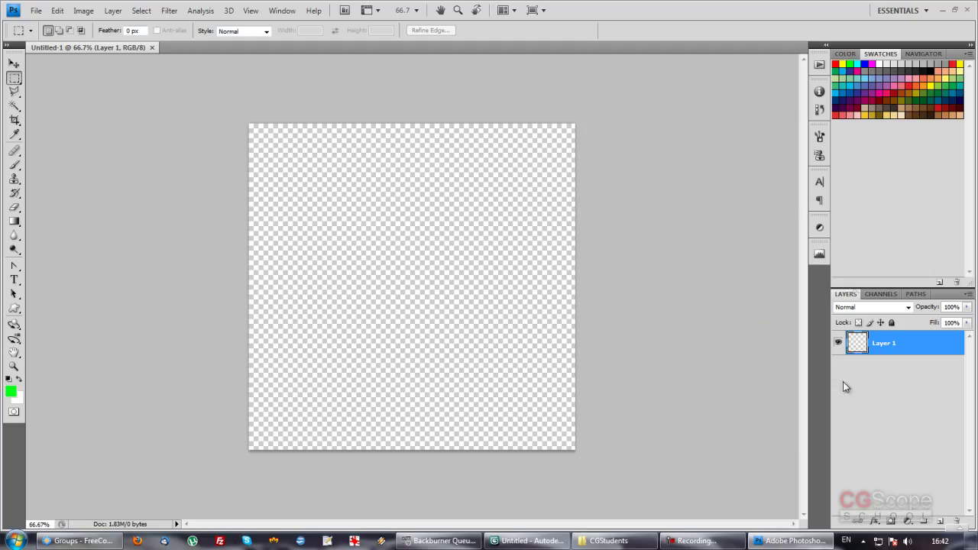
- Reset default colours, fill Layer 1 with solid white and check the zoom at 100%
key(d)
key(alt+BackSpace)
key(ctrl+BackSpace)
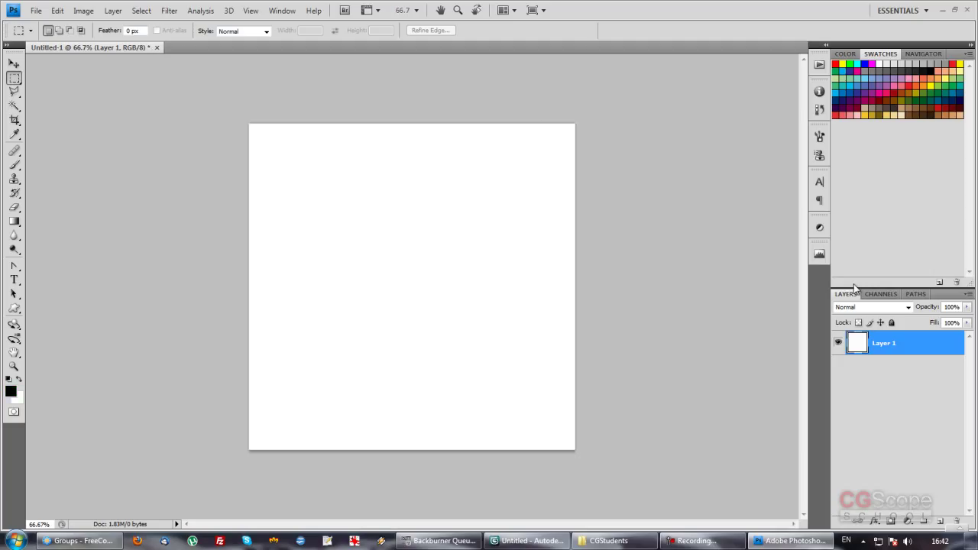
key(ctrl+plus)
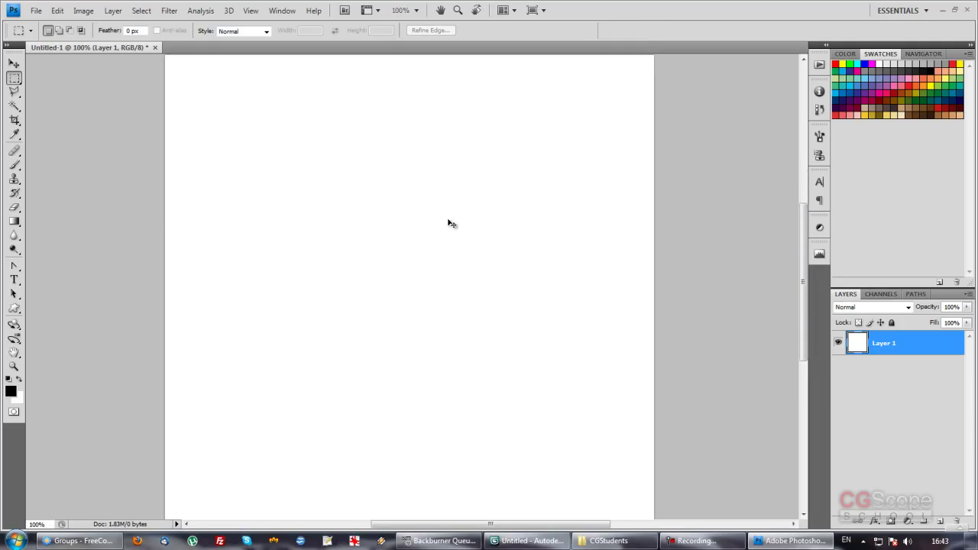
key(ctrl+minus)
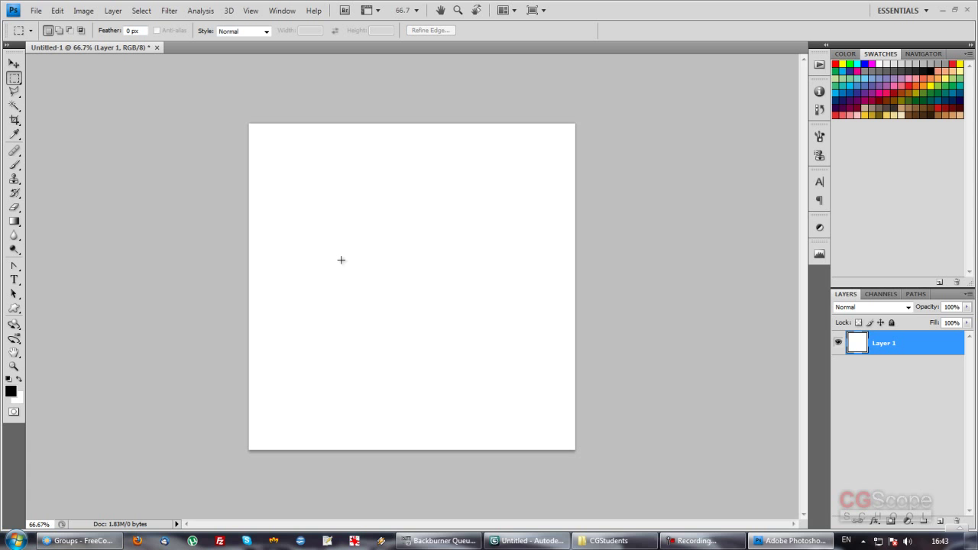
key(b)
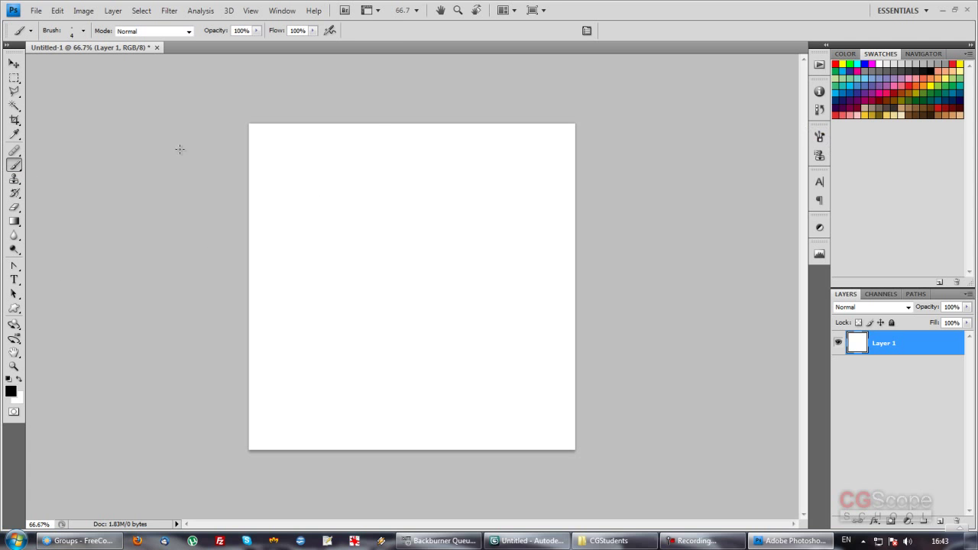
- Choose the 9 px hard round brush and undo a test stroke
click(84, 31)
click(85, 128)
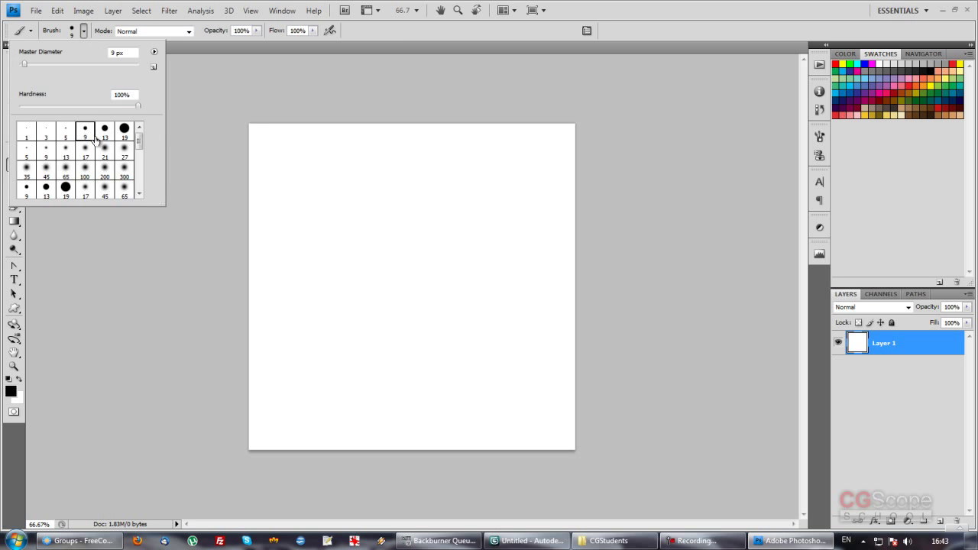
click(403, 52)
drag(382, 201, 331, 238)
drag(351, 286, 454, 260)
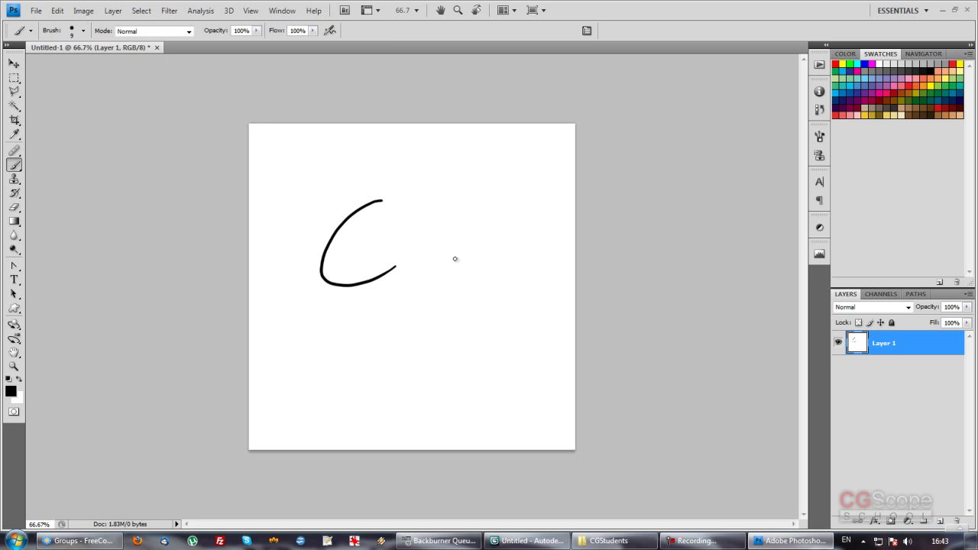
key(ctrl+z)
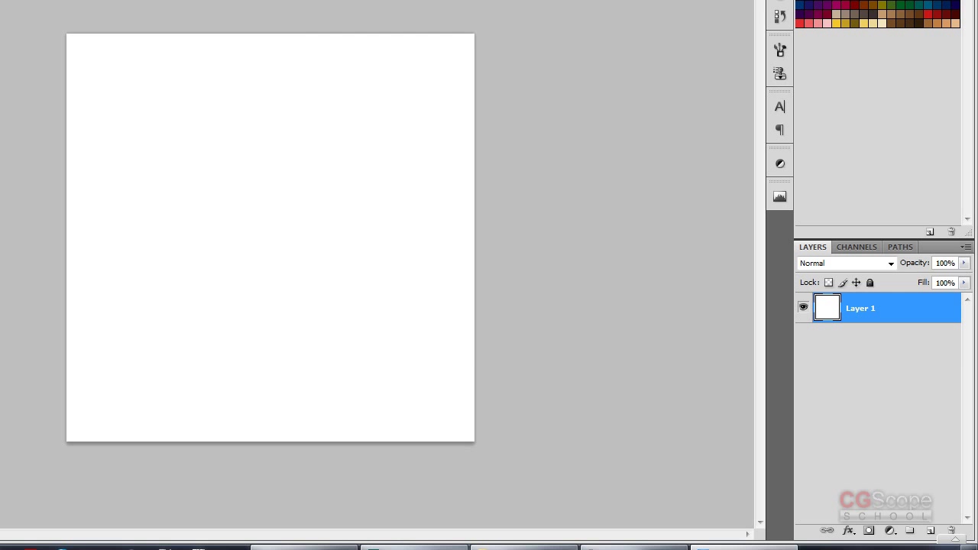
- Set the foreground to dark blue and paint a circle near the upper left
click(33, 316)
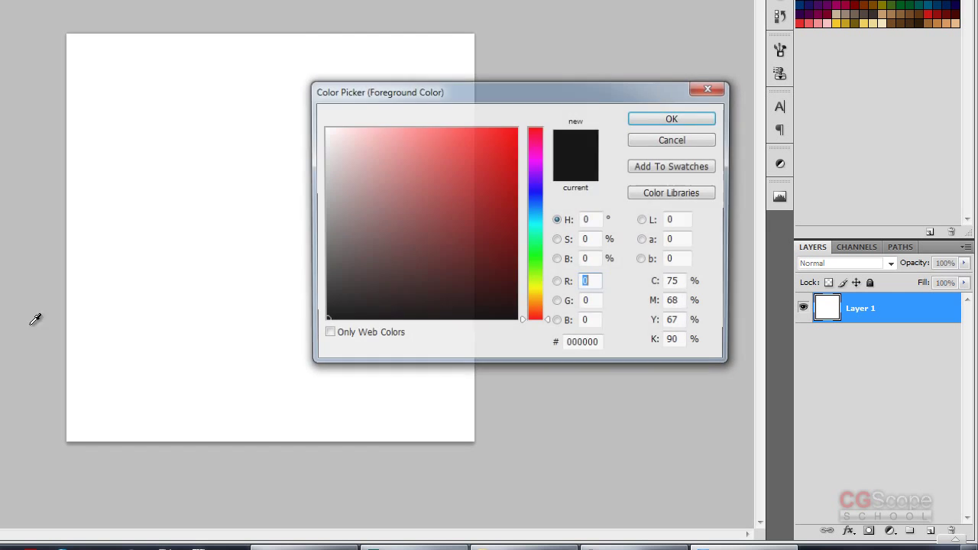
click(537, 195)
click(665, 133)
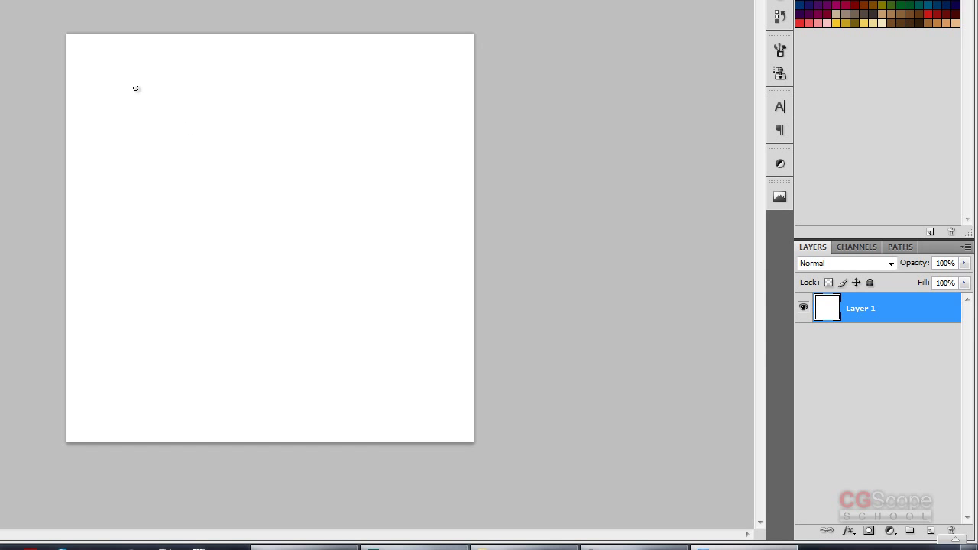
drag(149, 75, 162, 80)
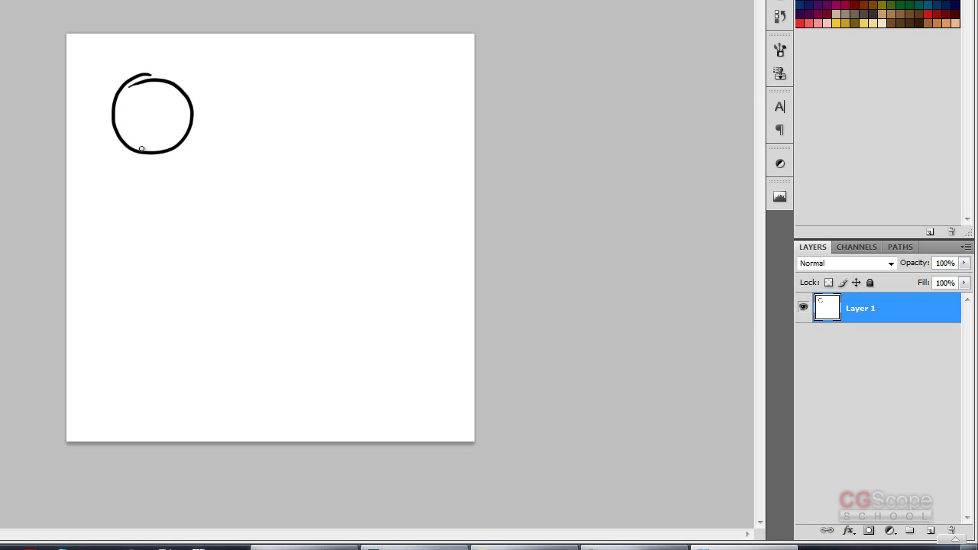
key(ctrl+z)
click(535, 194)
click(502, 194)
key(Return)
drag(302, 178, 321, 235)
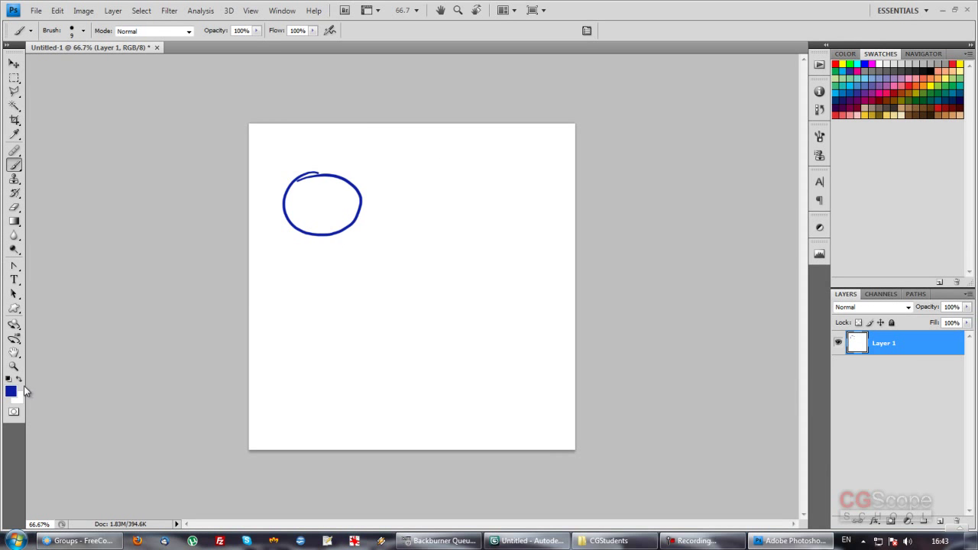
- Switch to red and paint a rectangle overlapping the blue circle
click(19, 378)
click(10, 391)
click(579, 219)
click(731, 192)
mouse_move(328, 282)
mouse_down()
mouse_move(330, 202)
mouse_move(434, 205)
mouse_move(416, 278)
mouse_up()
drag(421, 205, 412, 273)
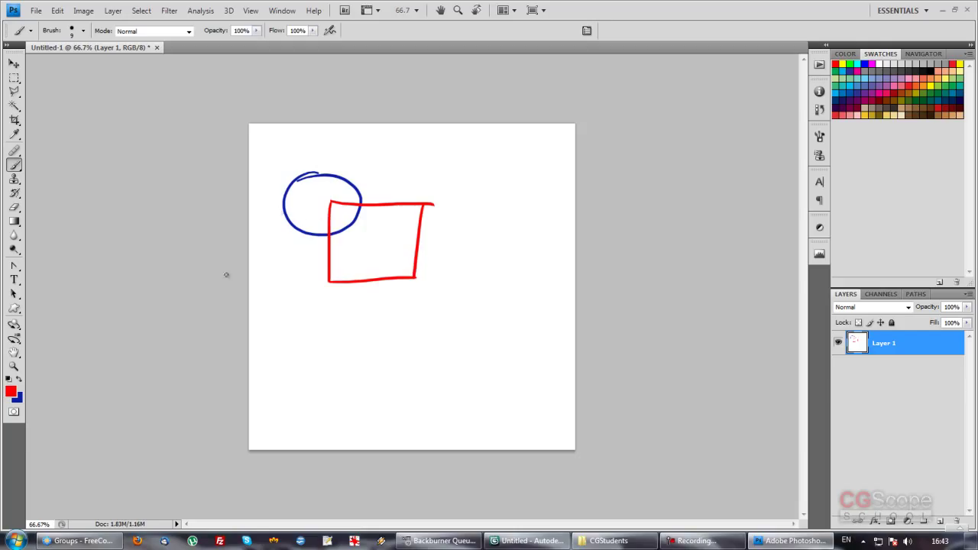
- Write a blue letter A above the circle and a red B beside the rectangle
click(19, 378)
mouse_move(302, 138)
mouse_down()
mouse_move(294, 164)
mouse_move(309, 163)
mouse_move(304, 153)
mouse_up()
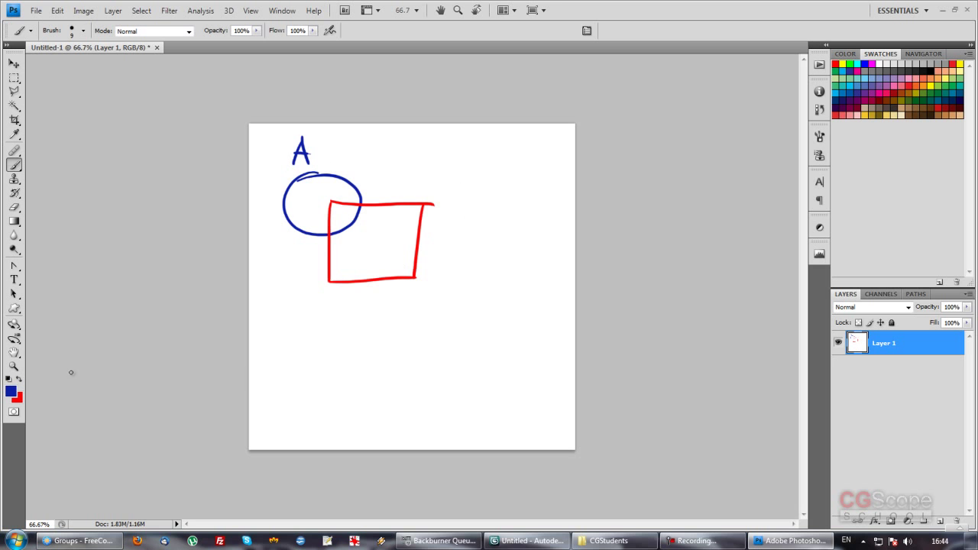
key(x)
drag(434, 238, 437, 259)
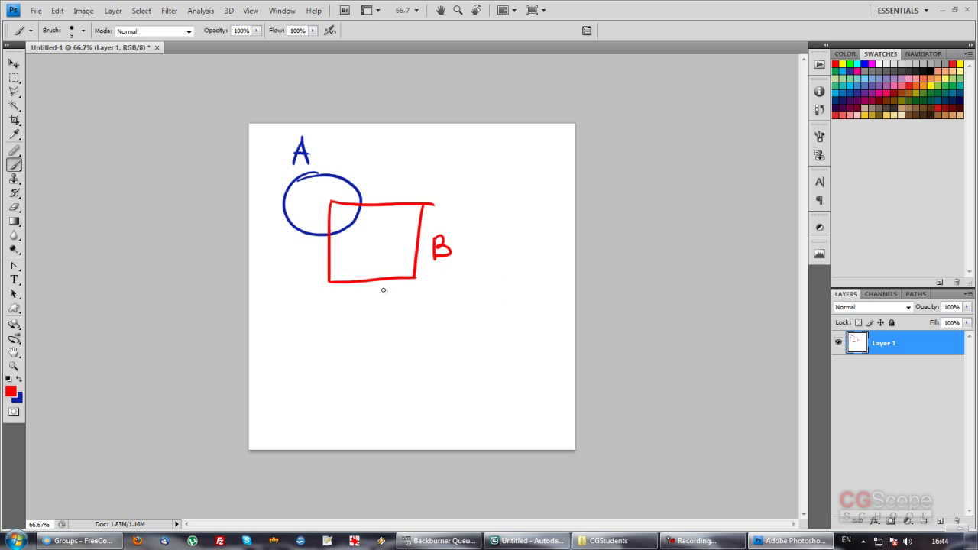
- Select the A-and-B sketch and scale it down with Free Transform
key(m)
key(ctrl+t)
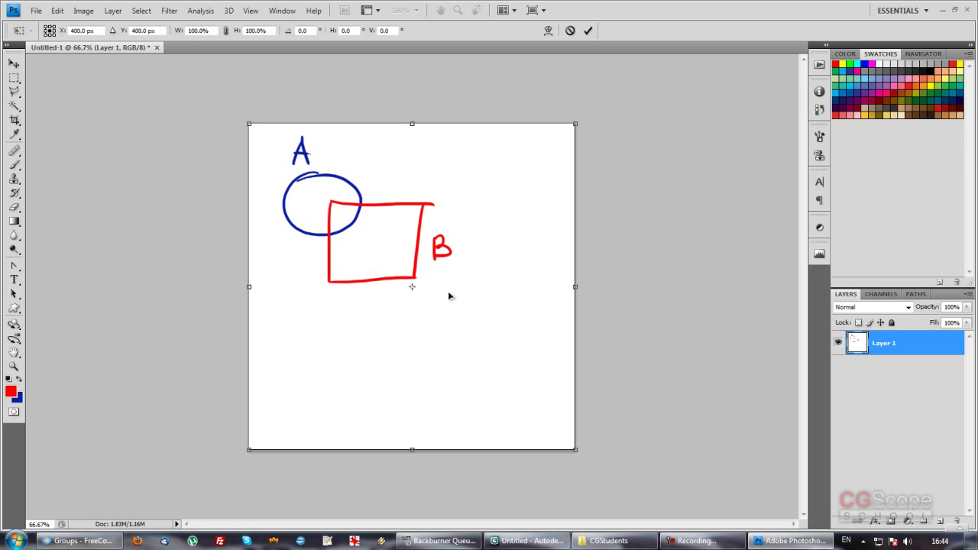
key(Escape)
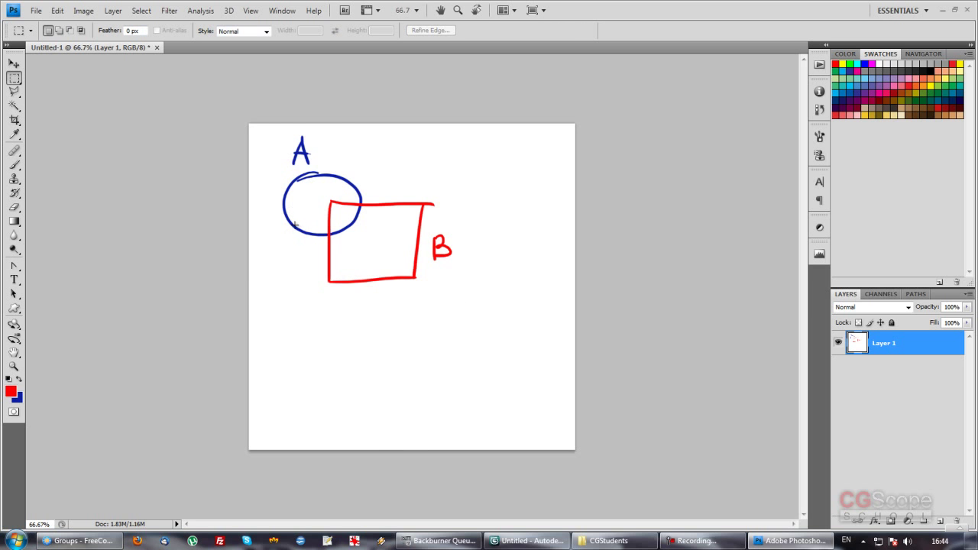
mouse_move(471, 293)
mouse_down()
mouse_move(473, 303)
mouse_move(412, 260)
mouse_up()
key(ctrl+t)
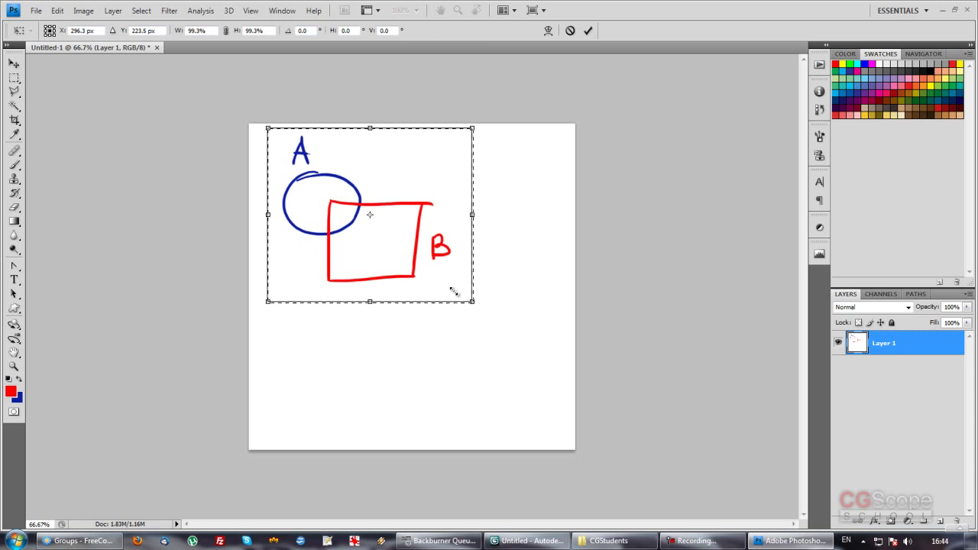
key(Return)
key(ctrl+d)
- Fill the vacated L-shaped area with white and deselect it
mouse_move(413, 303)
mouse_down()
mouse_move(509, 318)
mouse_move(405, 109)
mouse_up()
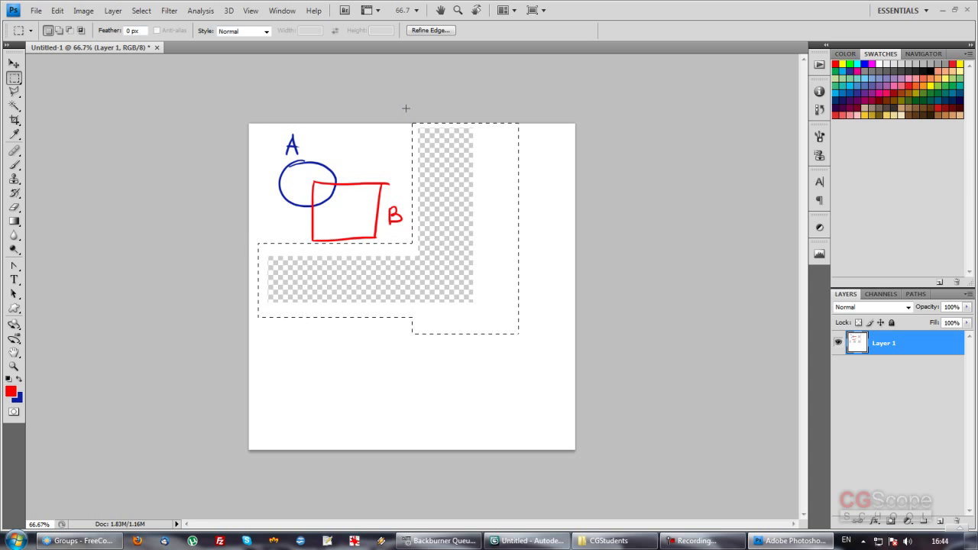
key(d)
key(alt+BackSpace)
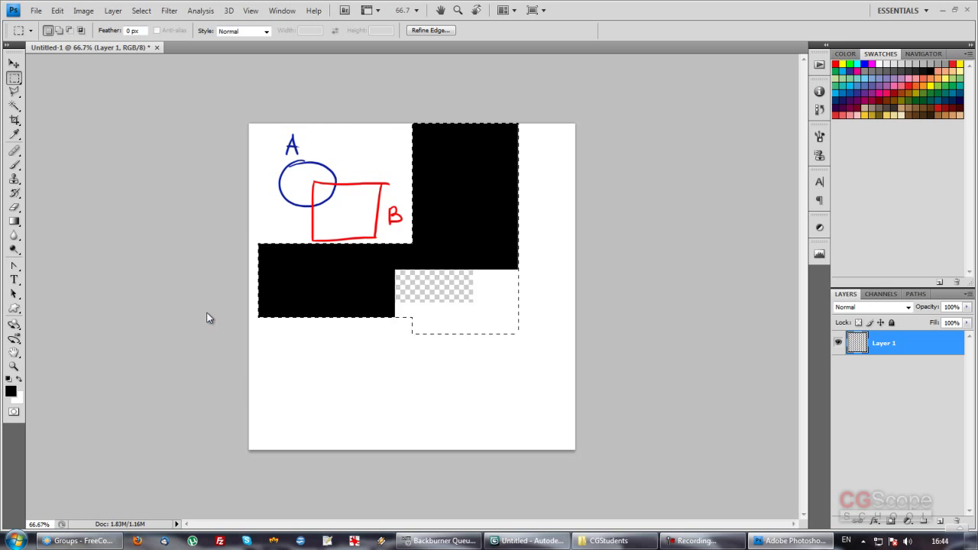
key(ctrl+BackSpace)
key(ctrl+d)
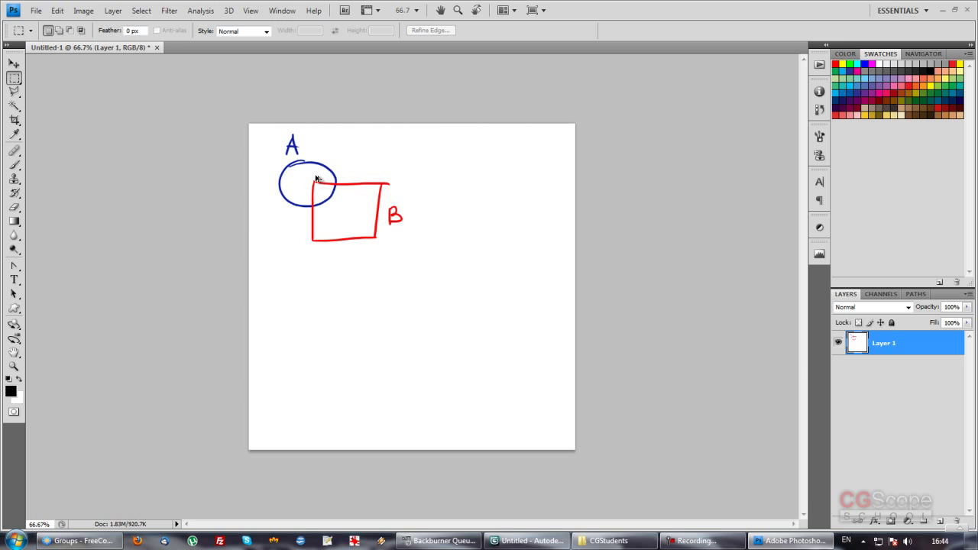
key(ctrl+plus)
- Brush a black '1) Union' heading in the blank area below the A and B sketch
scroll(336, 226, up, 2)
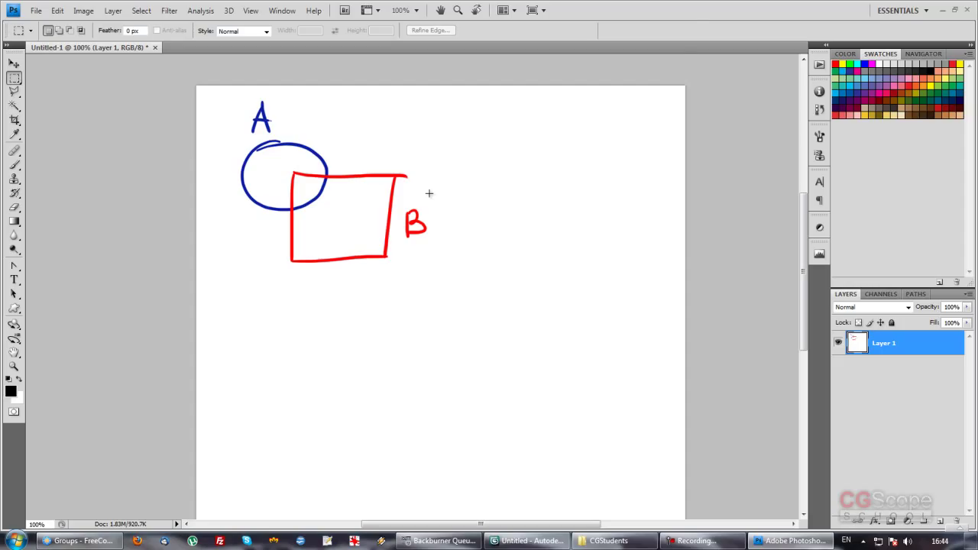
drag(357, 256, 358, 235)
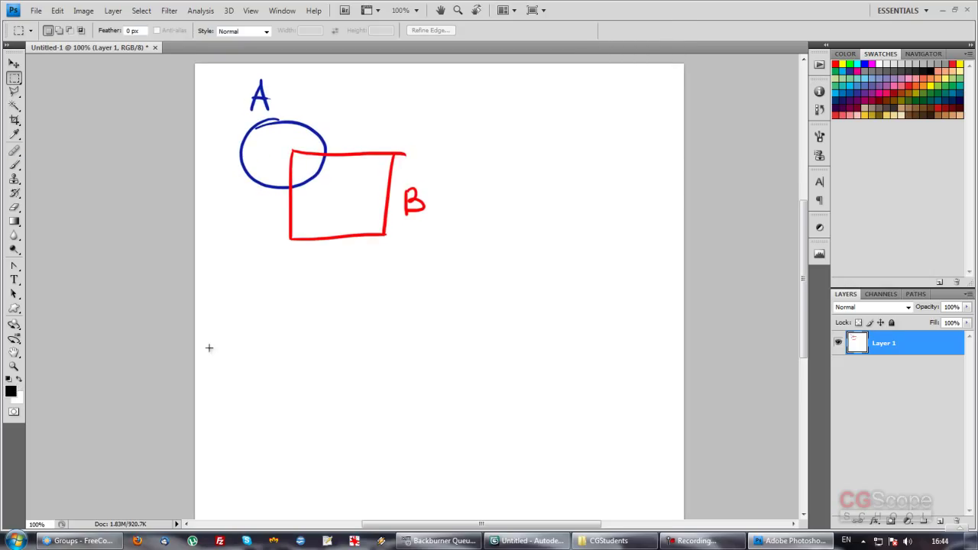
key(b)
drag(216, 330, 219, 361)
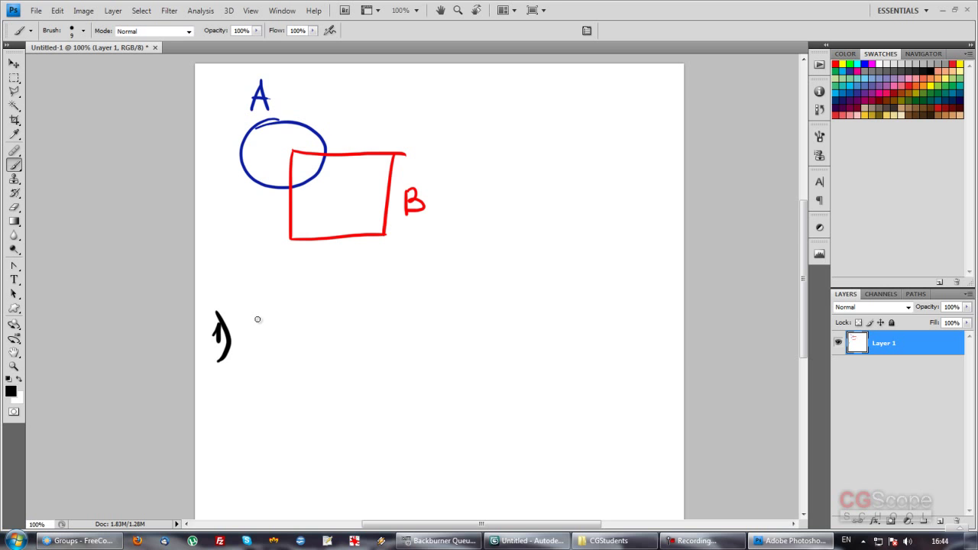
mouse_move(257, 308)
mouse_down()
mouse_move(289, 360)
mouse_move(328, 362)
mouse_move(345, 340)
mouse_move(388, 366)
mouse_up()
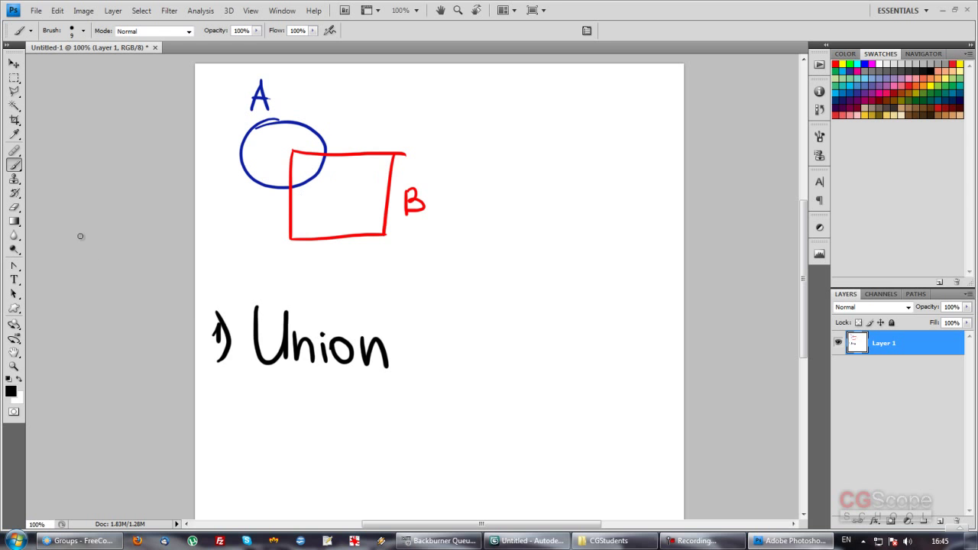
- In dark green, draw a hatched merged circle-and-square outline beside '1) Union'
click(11, 390)
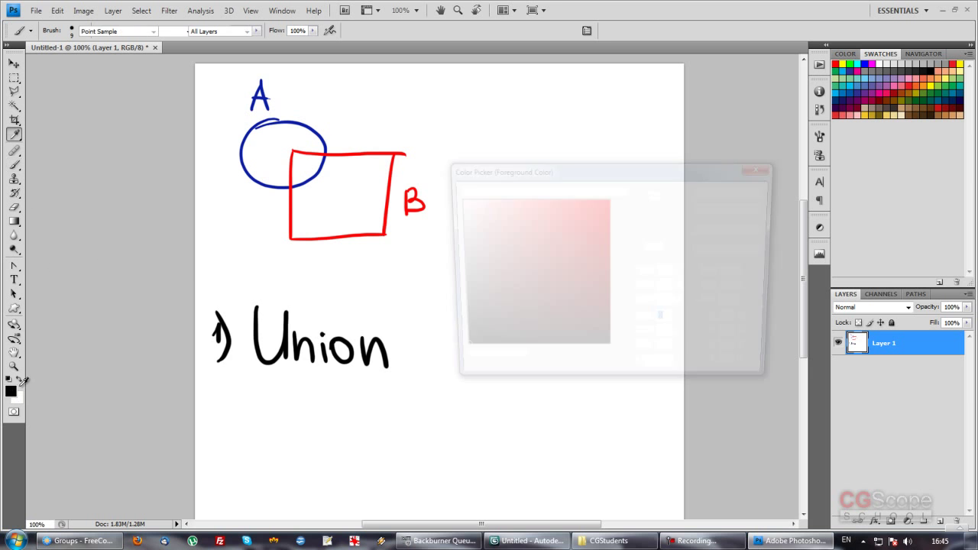
click(623, 302)
click(600, 289)
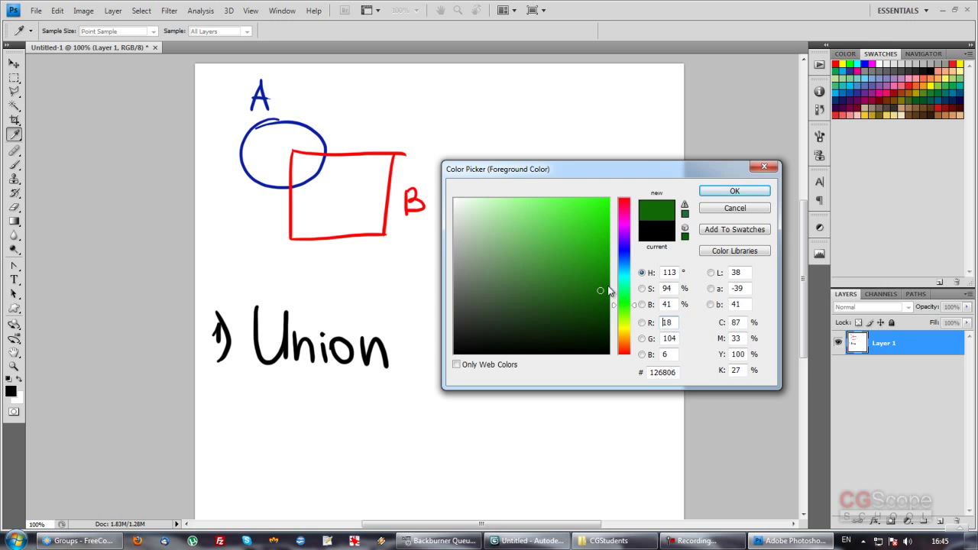
click(734, 191)
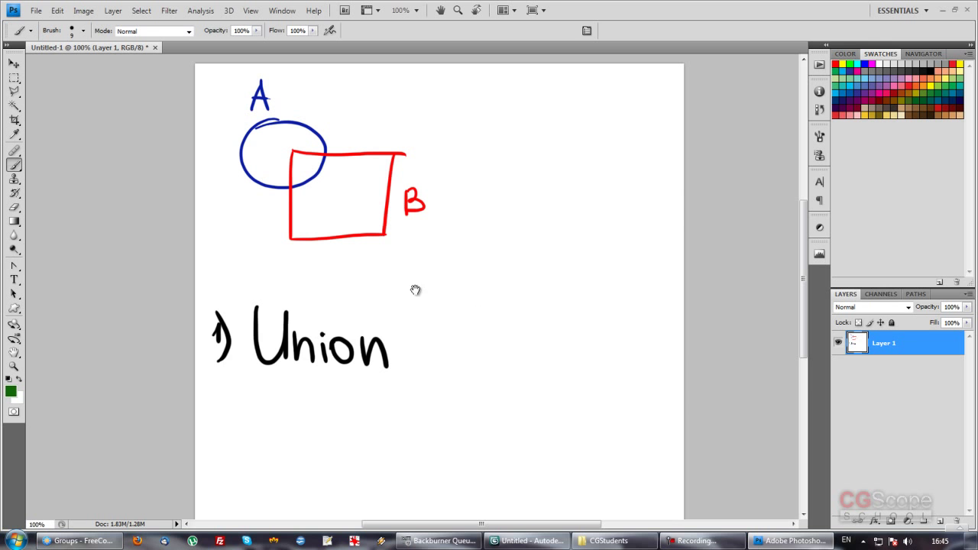
drag(415, 288, 330, 287)
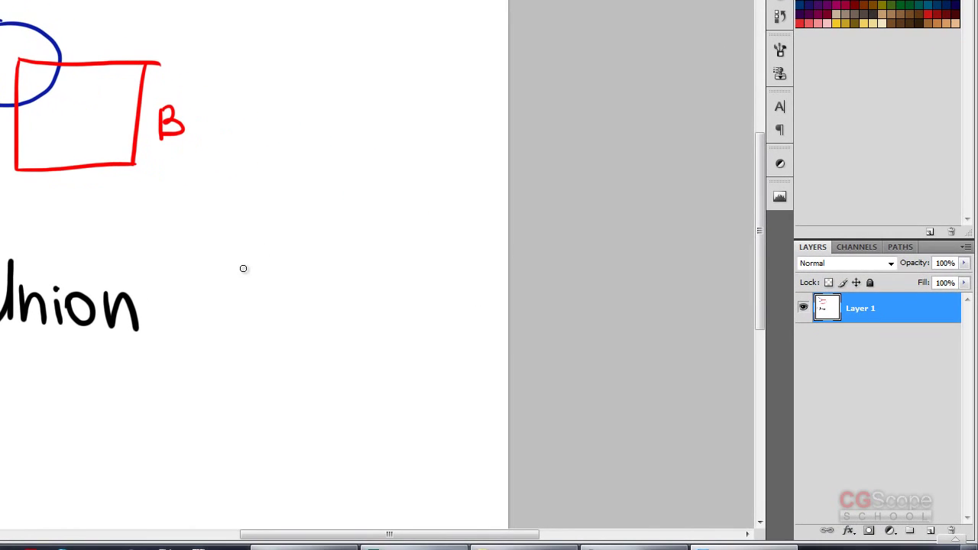
click(297, 269)
mouse_move(291, 251)
mouse_down()
mouse_move(269, 295)
mouse_move(377, 356)
mouse_up()
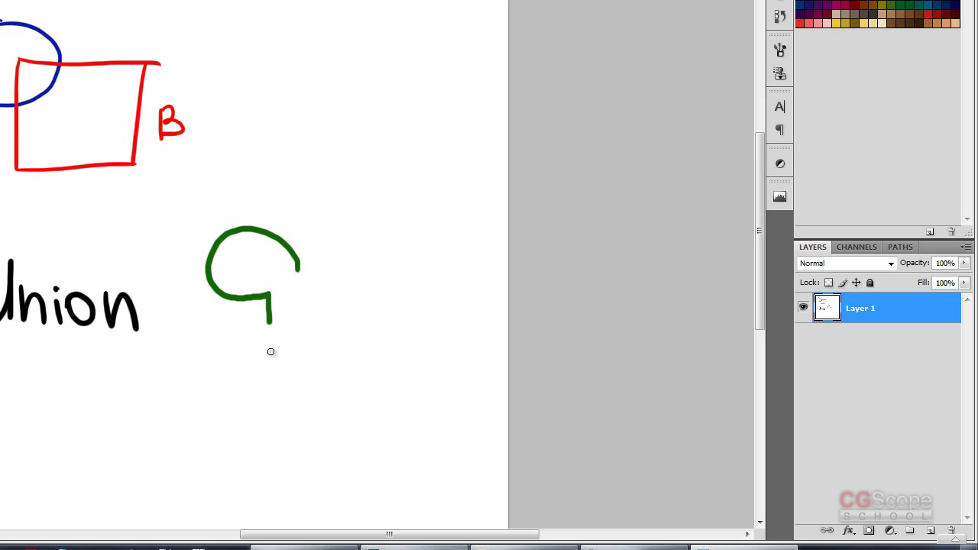
mouse_move(297, 274)
mouse_down()
mouse_move(382, 280)
mouse_move(380, 353)
mouse_up()
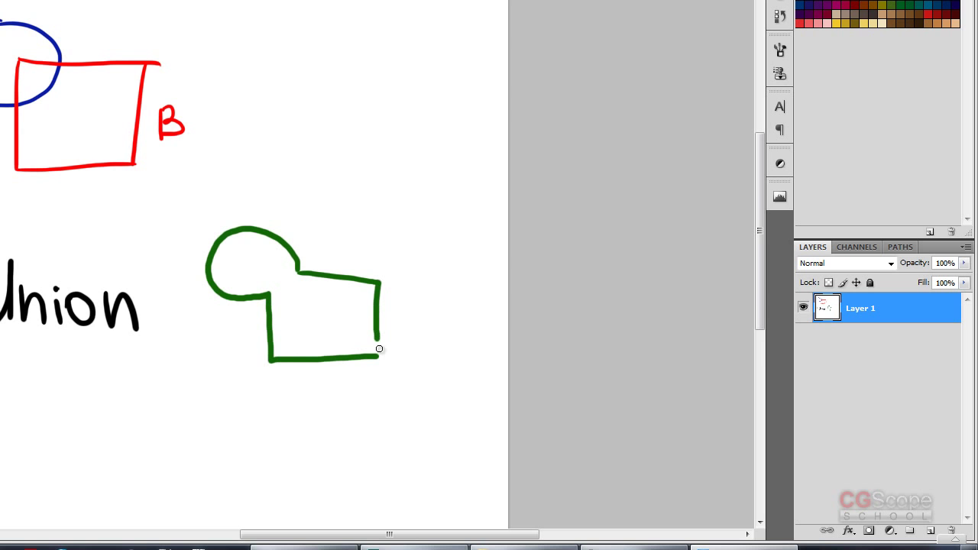
mouse_move(245, 238)
mouse_down()
mouse_move(267, 249)
mouse_move(280, 277)
mouse_move(366, 299)
mouse_move(339, 352)
mouse_up()
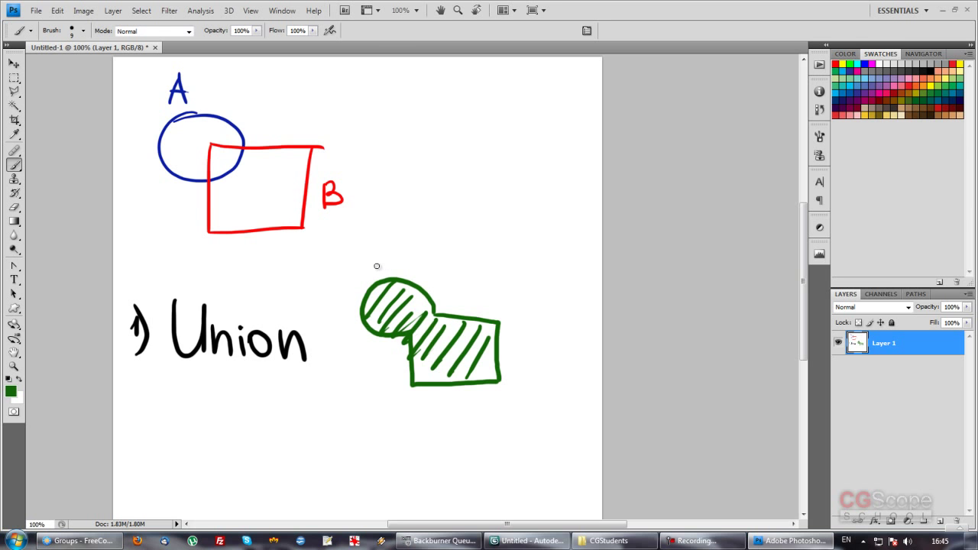
- Swap colours and pick black as the new foreground colour
click(19, 380)
click(11, 391)
drag(503, 260, 494, 374)
- Confirm black, undo a faint 20% opacity stroke and restore brush opacity to 100%
click(735, 191)
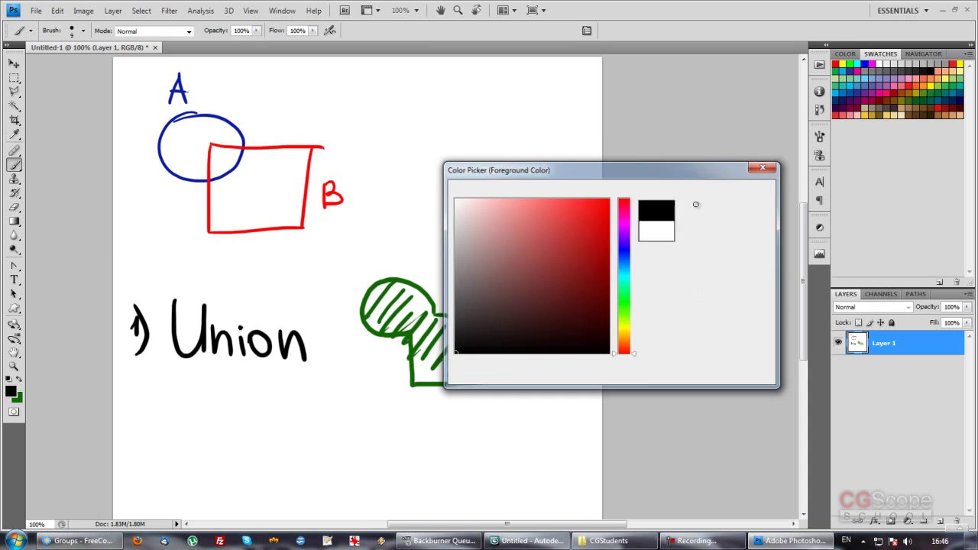
drag(378, 376, 388, 338)
key(2)
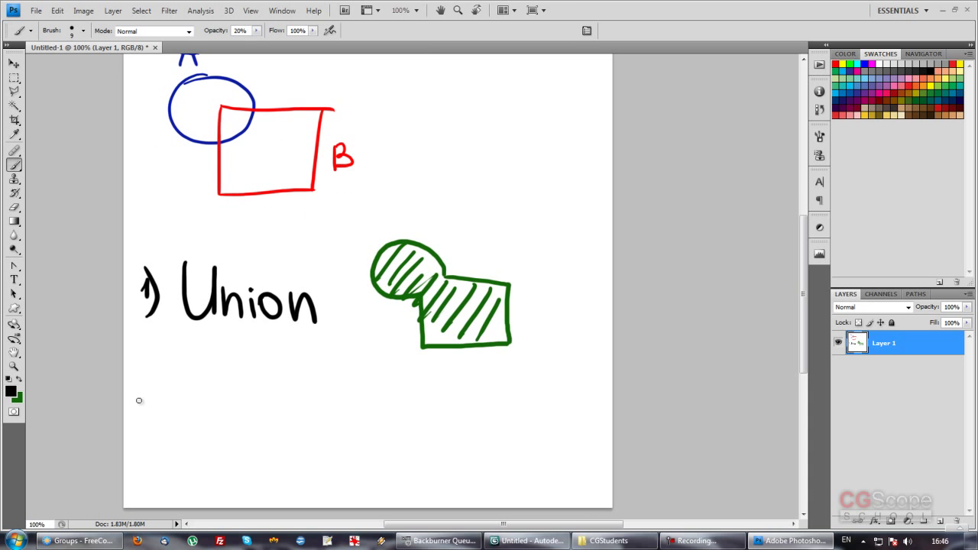
drag(139, 366, 154, 387)
key(ctrl+z)
drag(219, 32, 507, 93)
- Hand-write '2) Subtraction' in solid black below the first line
mouse_move(136, 365)
mouse_down()
mouse_move(158, 388)
mouse_move(162, 413)
mouse_up()
click(156, 345)
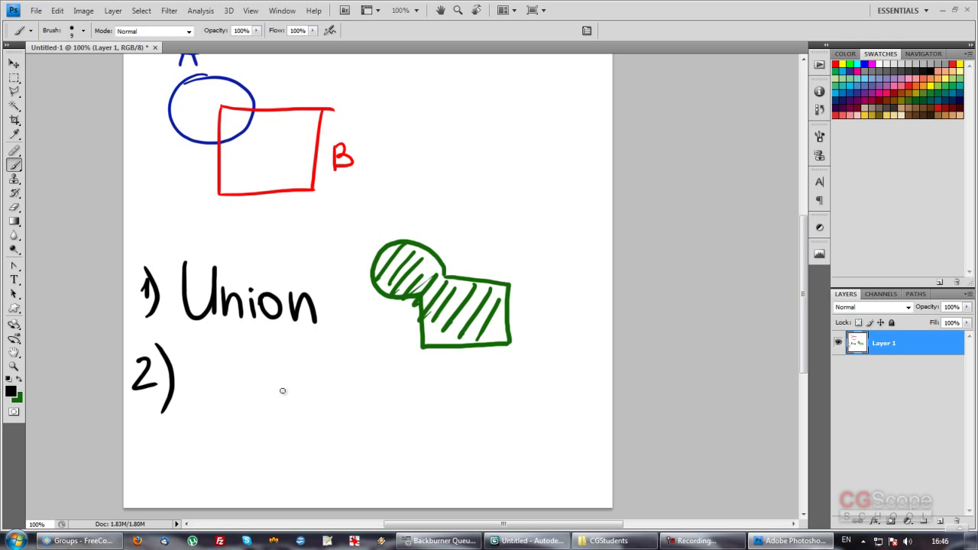
mouse_move(215, 361)
mouse_down()
mouse_move(190, 400)
mouse_move(243, 405)
mouse_up()
drag(246, 361, 267, 408)
drag(281, 373, 285, 408)
mouse_move(266, 396)
mouse_down()
mouse_move(321, 392)
mouse_move(359, 414)
mouse_up()
mouse_move(370, 374)
mouse_down()
mouse_move(376, 417)
mouse_move(370, 392)
mouse_up()
mouse_move(389, 399)
mouse_down()
mouse_move(389, 414)
mouse_move(405, 399)
mouse_move(434, 415)
mouse_up()
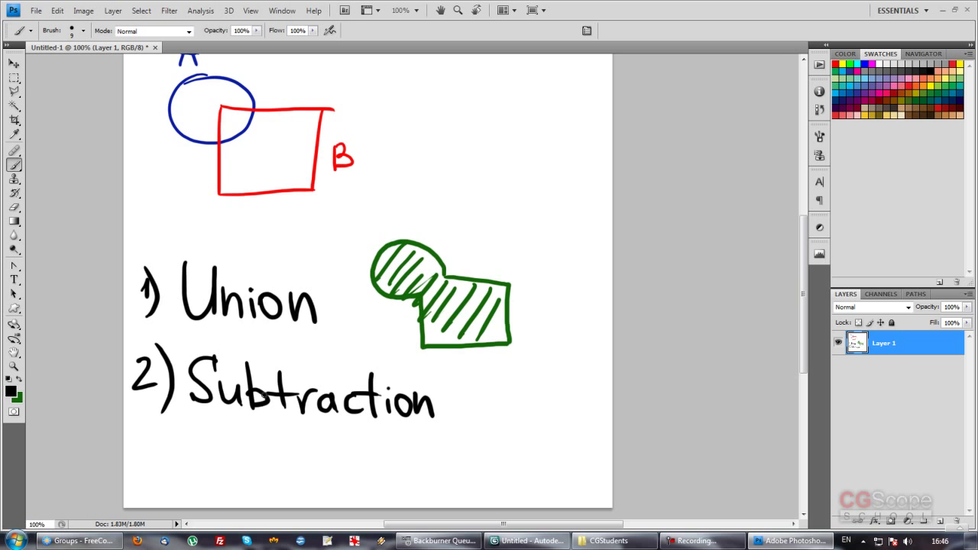
- Enlarge the canvas to 1000 × 1000 px anchored at the top-left
scroll(486, 340, down, 3)
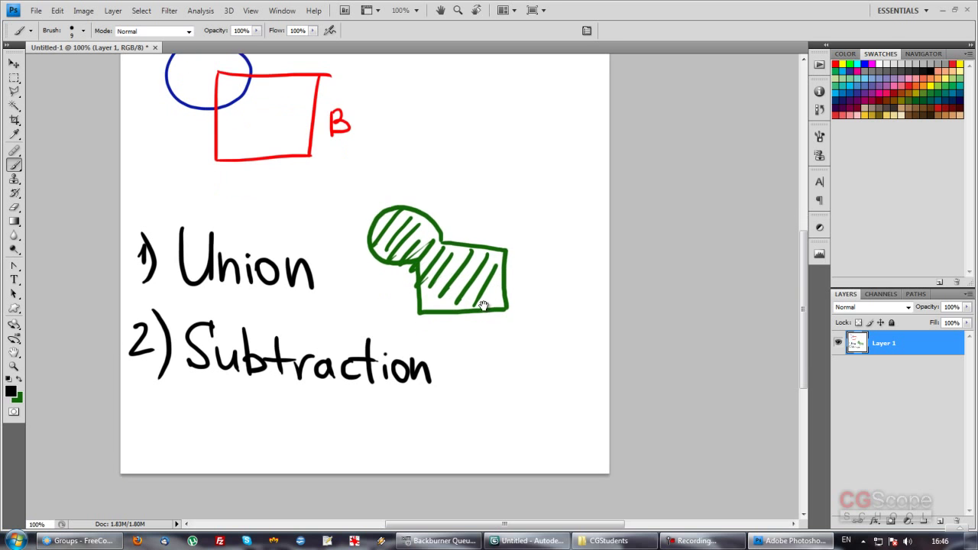
key(ctrl+alt+c)
click(432, 184)
double_click(448, 134)
text(1000)
key(Tab)
key(Tab)
text(1000)
key(Return)
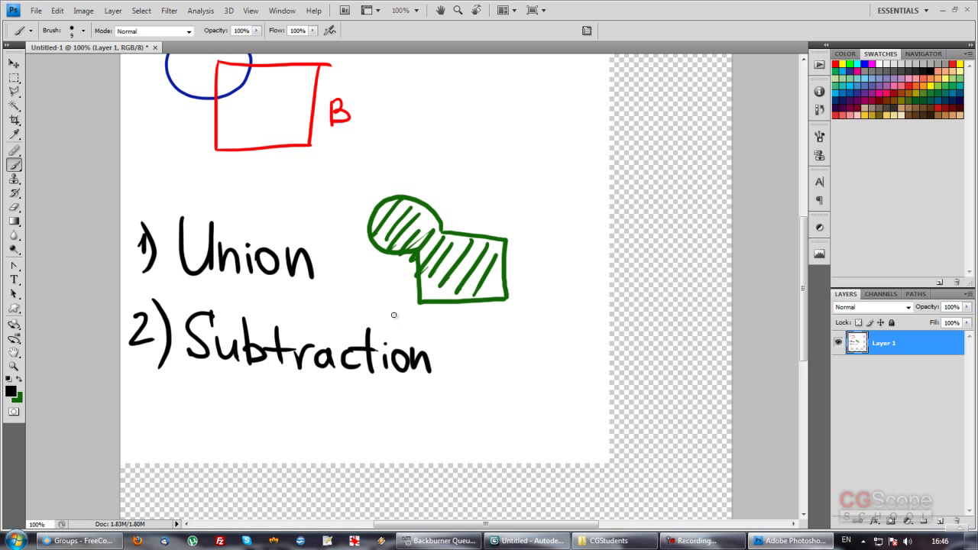
key(ctrl+minus)
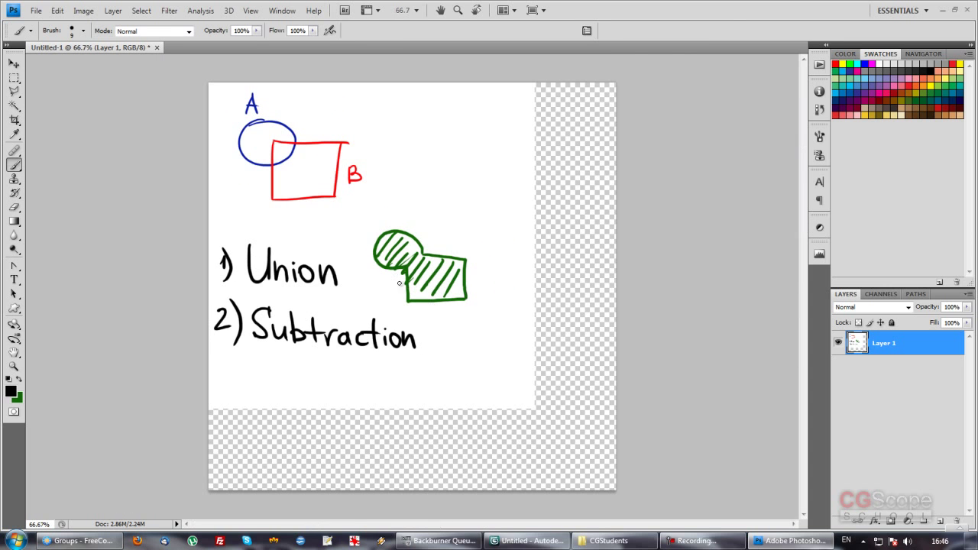
- Select the new right and bottom transparent strips, fill them white and deselect
key(m)
drag(548, 353, 524, 83)
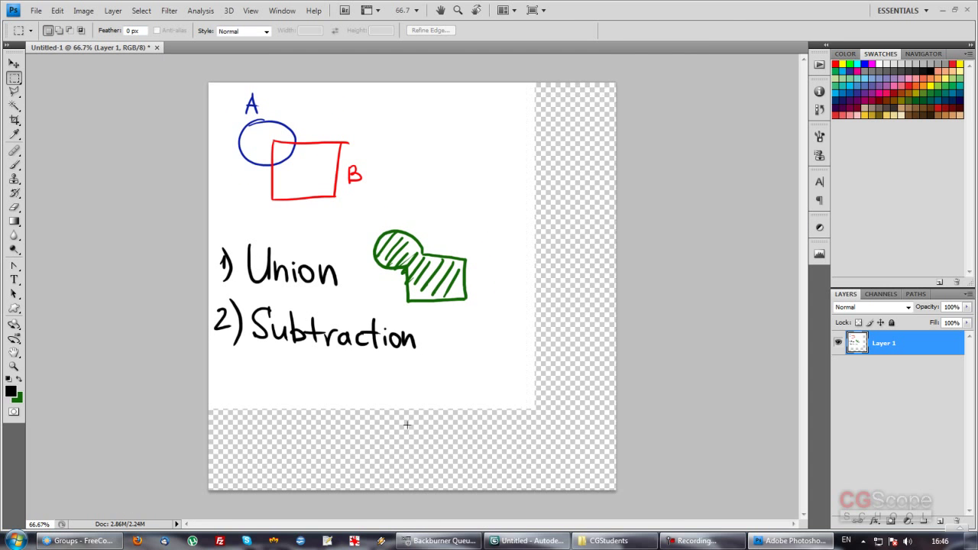
shift+drag(407, 425, 181, 396)
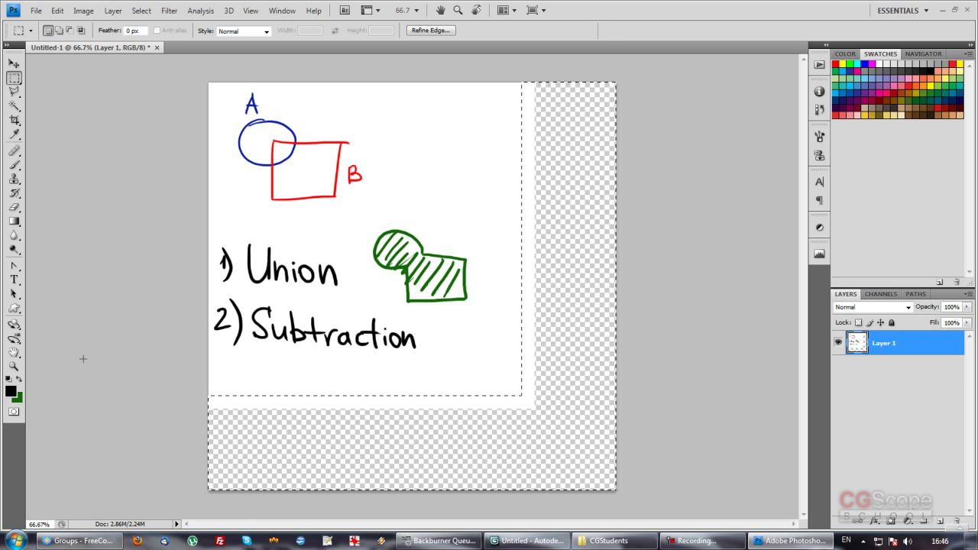
click(10, 390)
drag(474, 221, 455, 199)
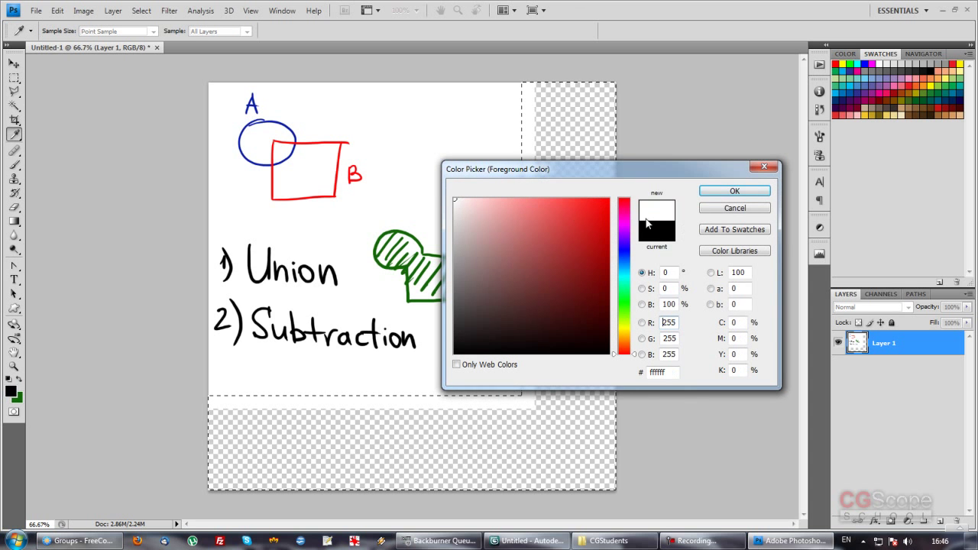
click(729, 191)
key(alt+BackSpace)
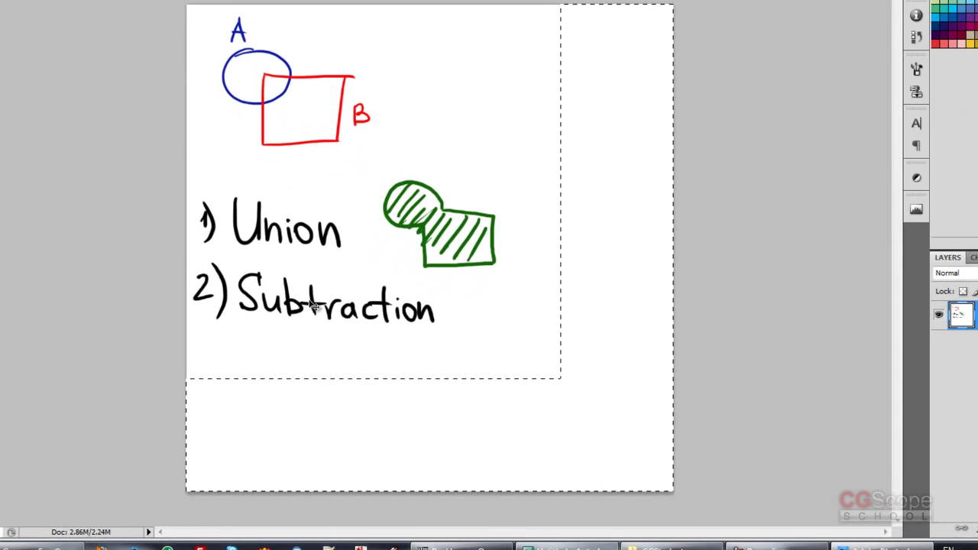
key(ctrl+d)
- Set the foreground to near-black and zoom in on the drawings
click(505, 314)
click(841, 116)
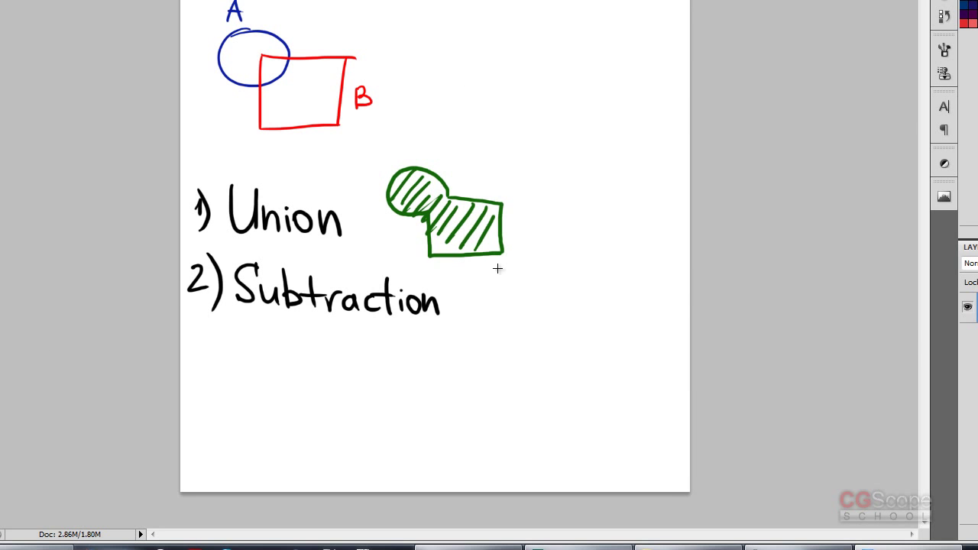
key(ctrl+plus)
mouse_move(447, 312)
mouse_down()
mouse_move(434, 361)
mouse_move(465, 428)
mouse_up()
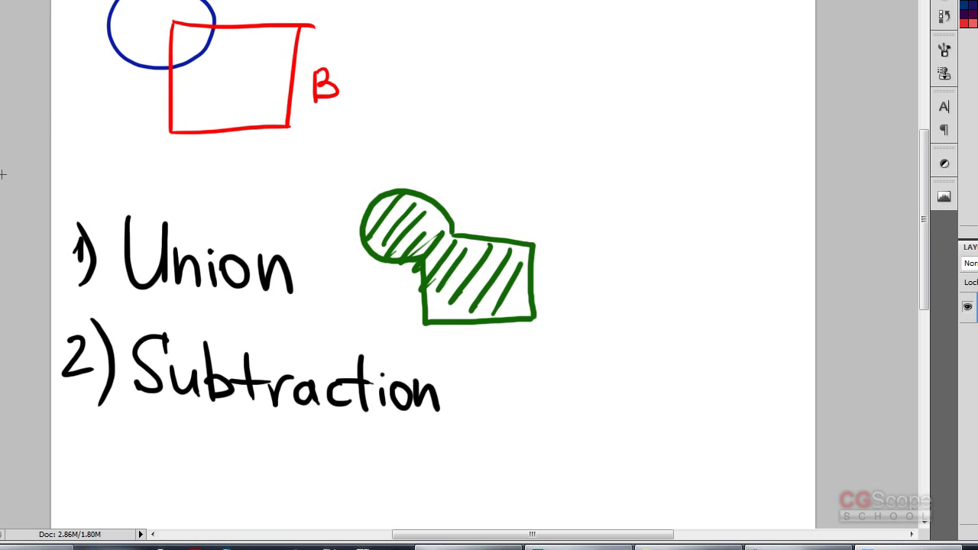
- Draw a green circle with a wedge cut out and hatch it diagonally
drag(395, 331, 372, 308)
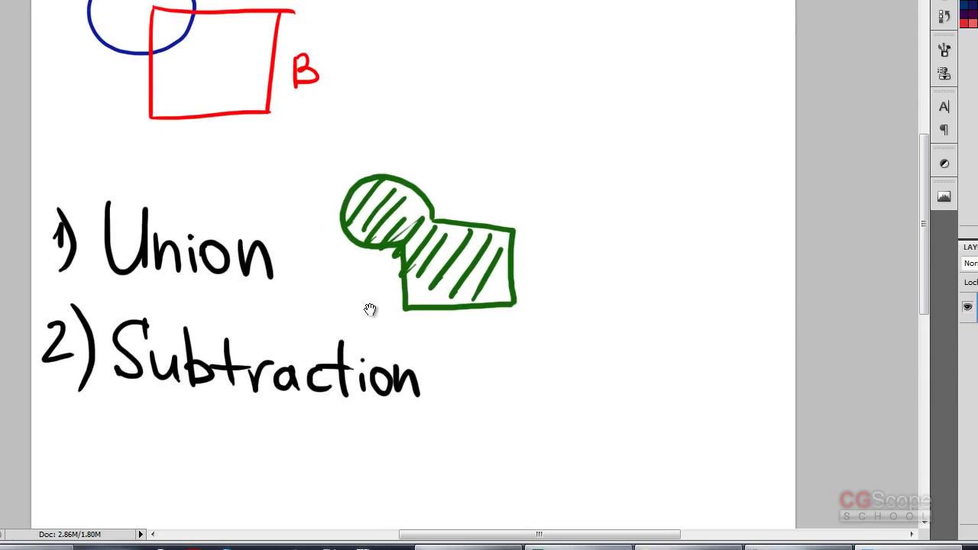
drag(488, 345, 471, 302)
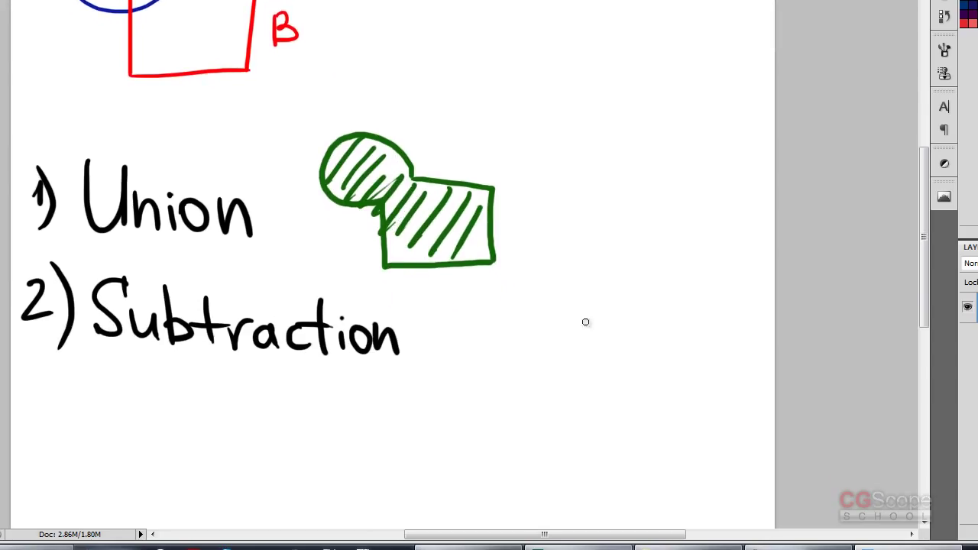
mouse_move(616, 309)
mouse_down()
mouse_move(580, 291)
mouse_move(612, 407)
mouse_up()
mouse_move(603, 360)
mouse_down()
mouse_move(600, 403)
mouse_move(648, 358)
mouse_move(616, 307)
mouse_up()
drag(639, 346, 607, 353)
drag(574, 414, 600, 399)
drag(551, 407, 601, 365)
drag(526, 405, 601, 361)
mouse_move(494, 426)
mouse_down()
mouse_move(615, 308)
mouse_move(497, 392)
mouse_up()
drag(585, 293, 501, 350)
drag(554, 295, 489, 346)
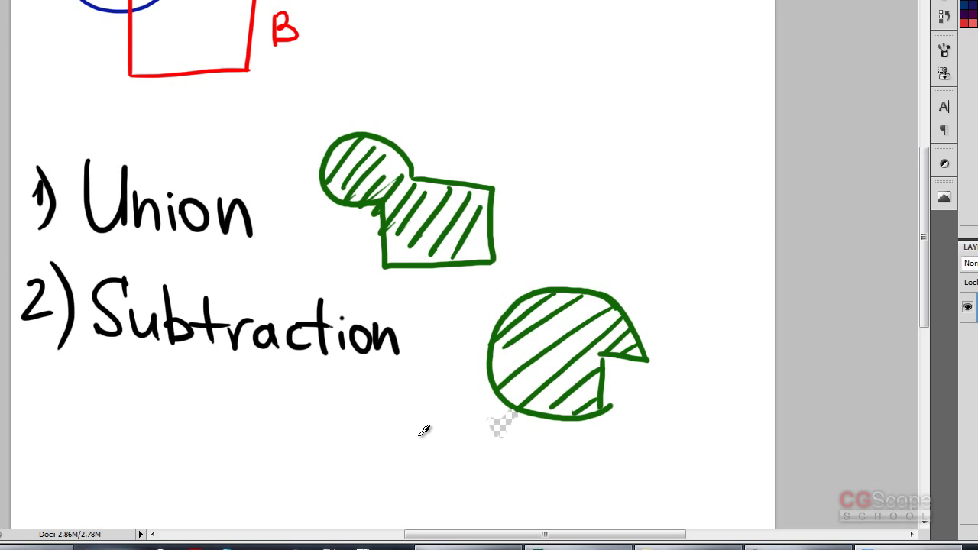
- Paint the transparent patch below the circle white
mouse_move(480, 425)
mouse_down()
mouse_move(511, 431)
mouse_move(511, 416)
mouse_up()
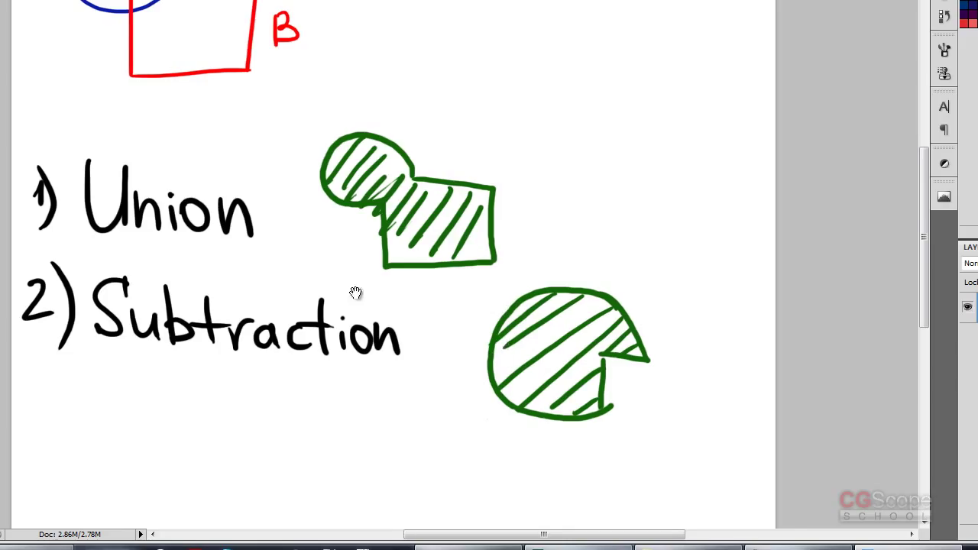
drag(356, 286, 378, 339)
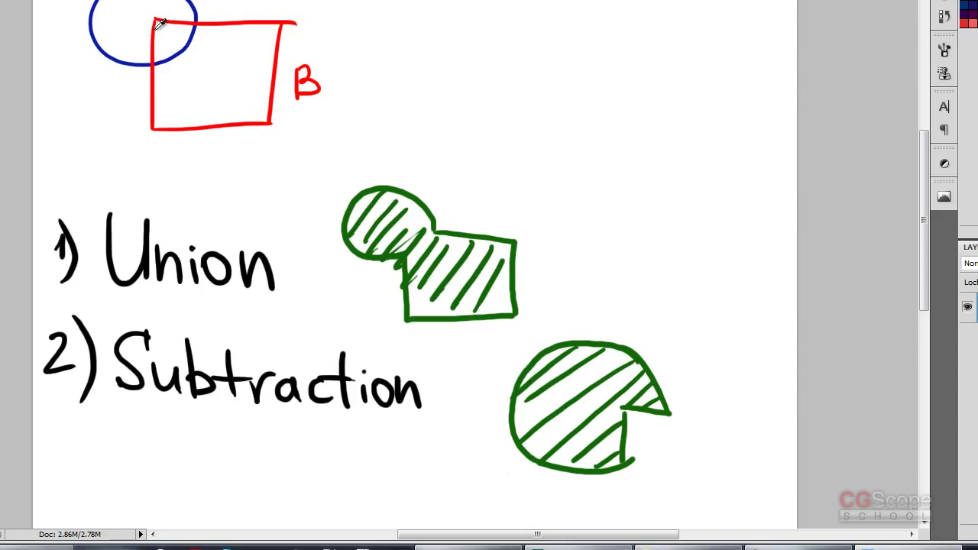
scroll(312, 245, down, 3)
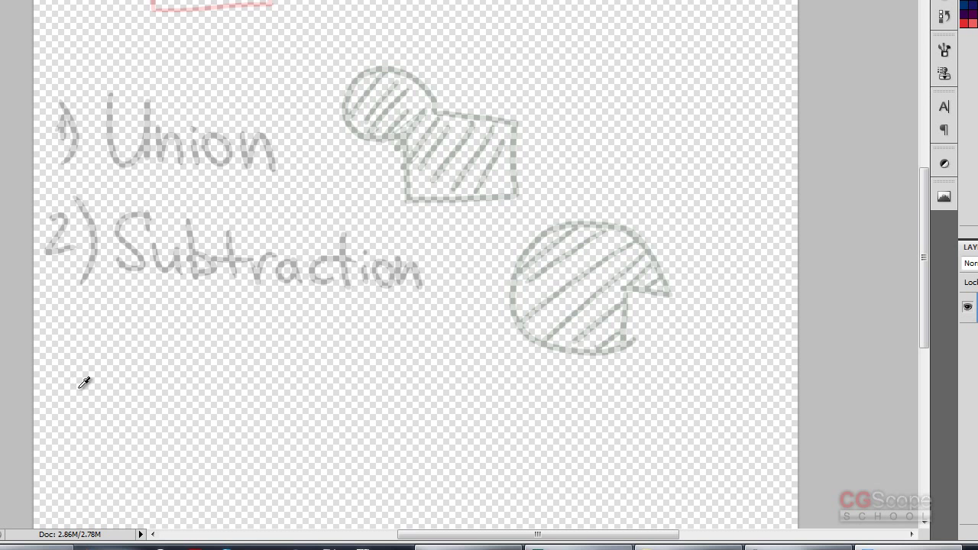
key(b)
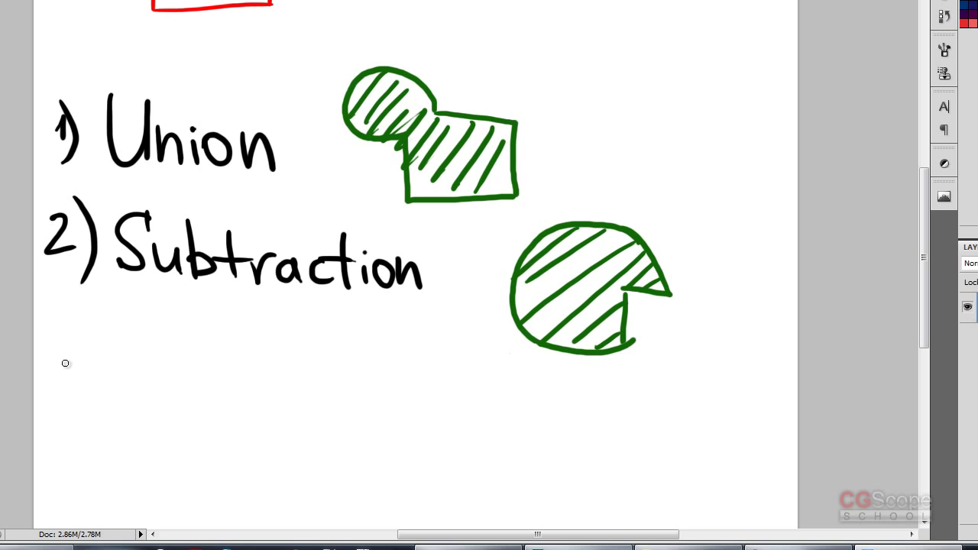
- Hand-write '3) Intersection' below '2) Subtraction', then pan the canvas back to the A and B sketch
mouse_move(51, 354)
mouse_down()
mouse_move(76, 374)
mouse_move(51, 390)
mouse_up()
drag(67, 329, 81, 419)
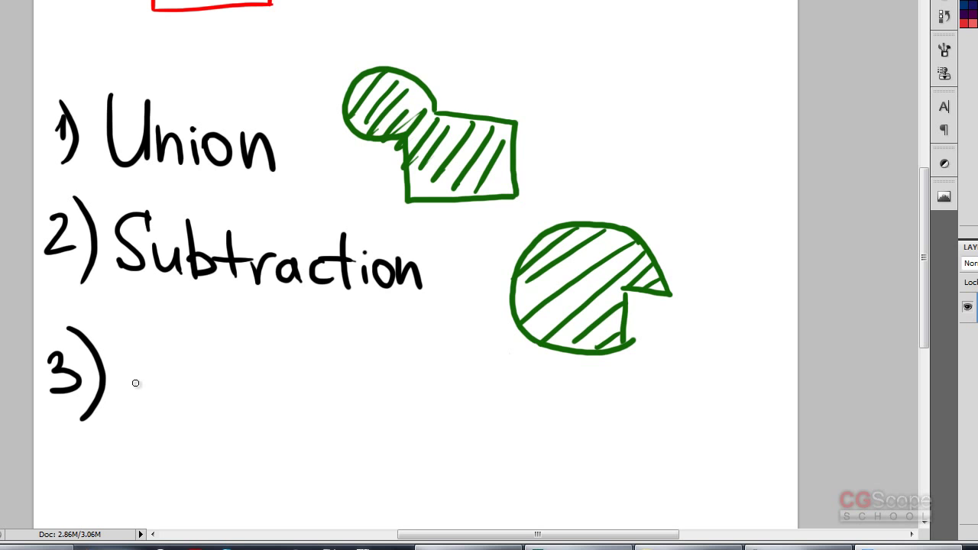
mouse_move(128, 336)
mouse_down()
mouse_move(134, 409)
mouse_move(143, 336)
mouse_up()
drag(125, 405, 186, 408)
drag(197, 350, 200, 413)
mouse_move(177, 385)
mouse_down()
mouse_move(200, 382)
mouse_move(237, 411)
mouse_move(262, 393)
mouse_move(265, 412)
mouse_move(339, 412)
mouse_up()
drag(353, 348, 356, 410)
mouse_move(336, 390)
mouse_down()
mouse_move(374, 387)
mouse_move(376, 413)
mouse_move(392, 391)
mouse_move(439, 417)
mouse_up()
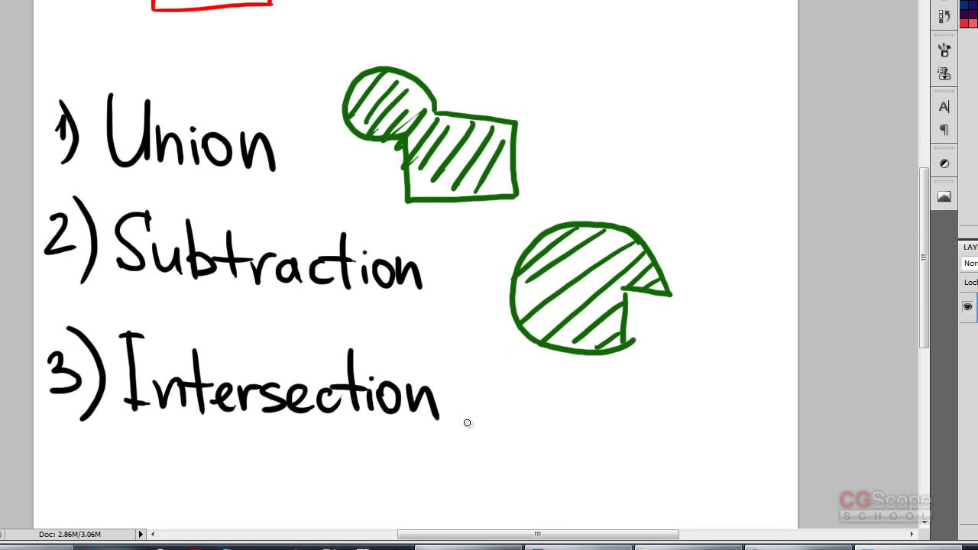
mouse_move(489, 156)
mouse_down()
mouse_move(496, 237)
mouse_move(505, 227)
mouse_up()
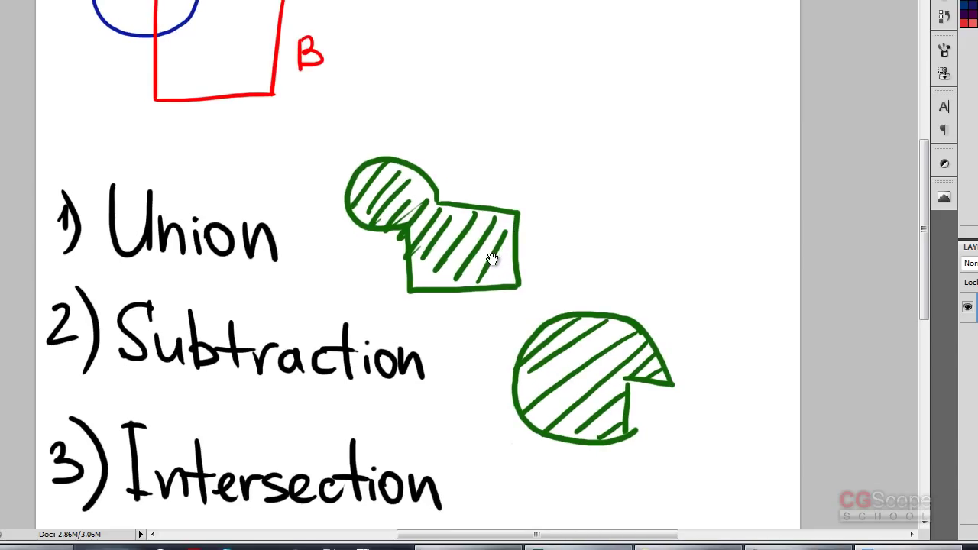
drag(477, 242, 480, 263)
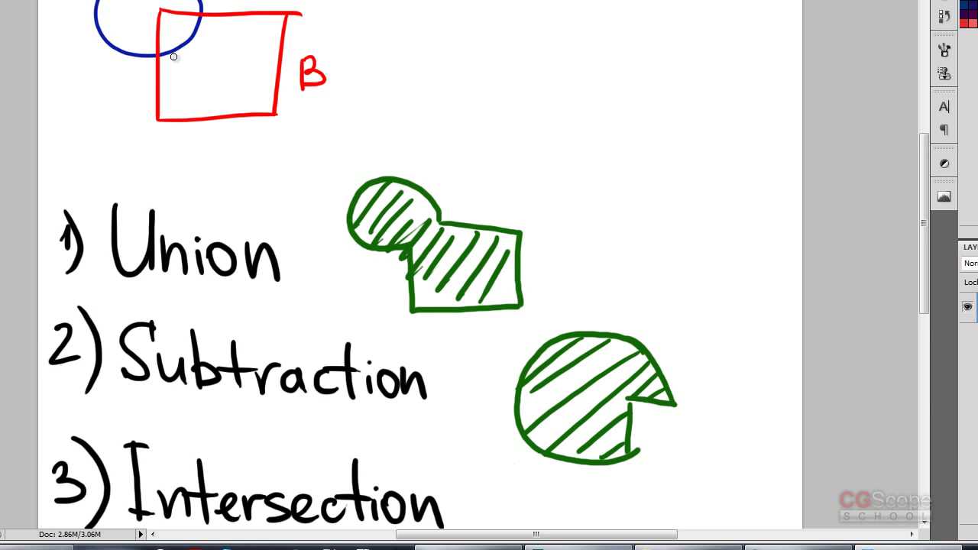
- Brush a quarter-circle outline below the pac-man shape, hatch it with diagonal strokes, and zoom out
drag(507, 313, 469, 186)
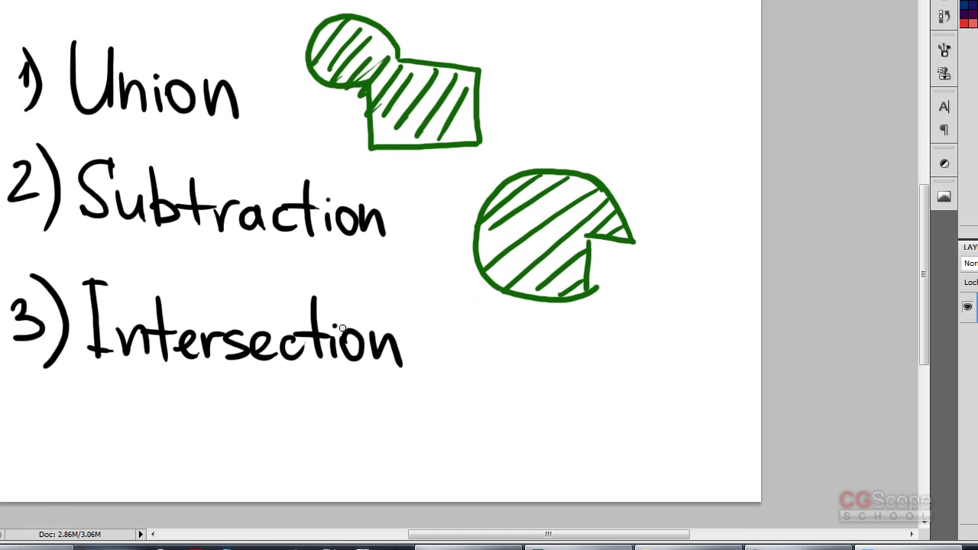
drag(486, 353, 487, 367)
mouse_move(486, 419)
mouse_down()
mouse_move(484, 349)
mouse_move(574, 352)
mouse_up()
mouse_move(485, 428)
mouse_down()
mouse_move(563, 357)
mouse_move(489, 378)
mouse_move(489, 396)
mouse_up()
mouse_move(544, 357)
mouse_down()
mouse_move(497, 414)
mouse_move(501, 422)
mouse_up()
drag(564, 359, 527, 413)
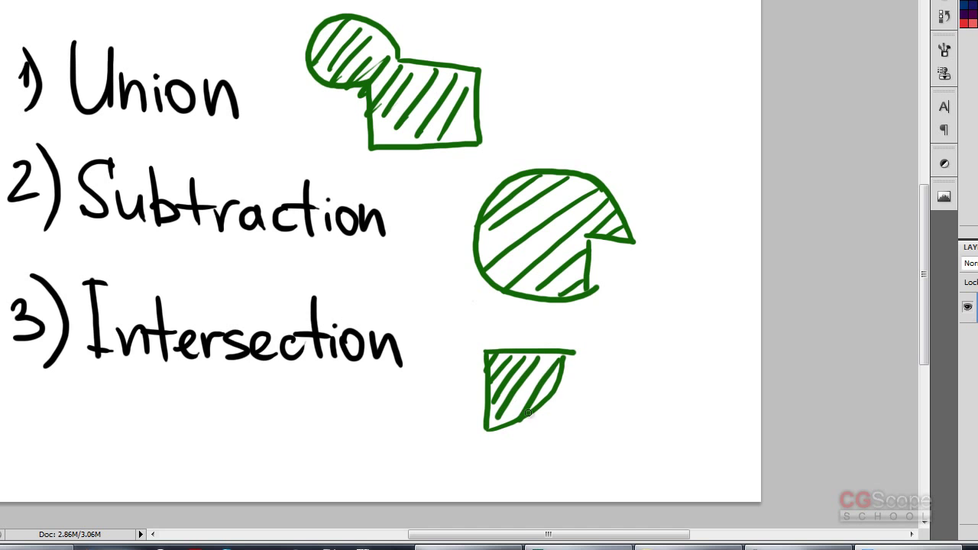
key(ctrl+minus)
drag(382, 217, 413, 288)
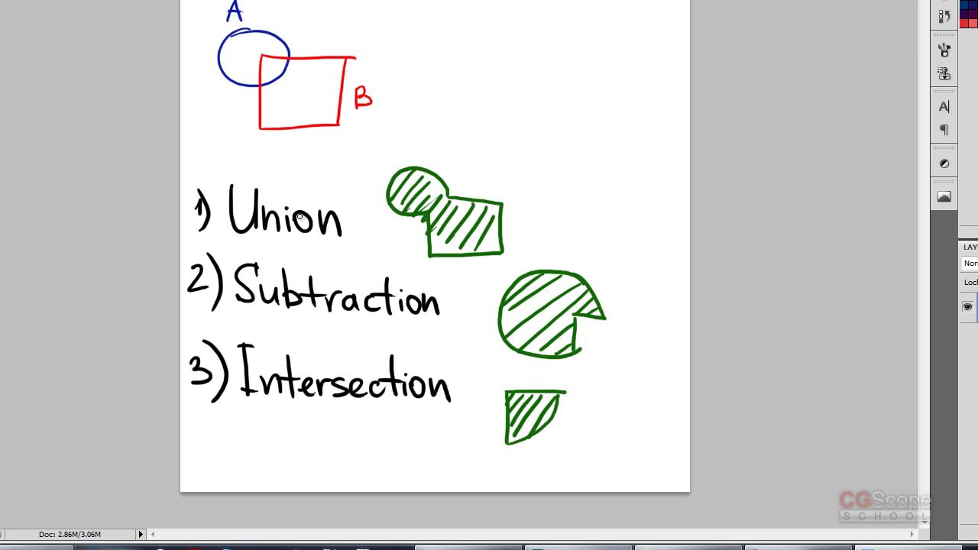
- Start Save As with JPEG format in the CGStudents/3dsMax_Basic/Lesson_11 folder
key(ctrl+shift+s)
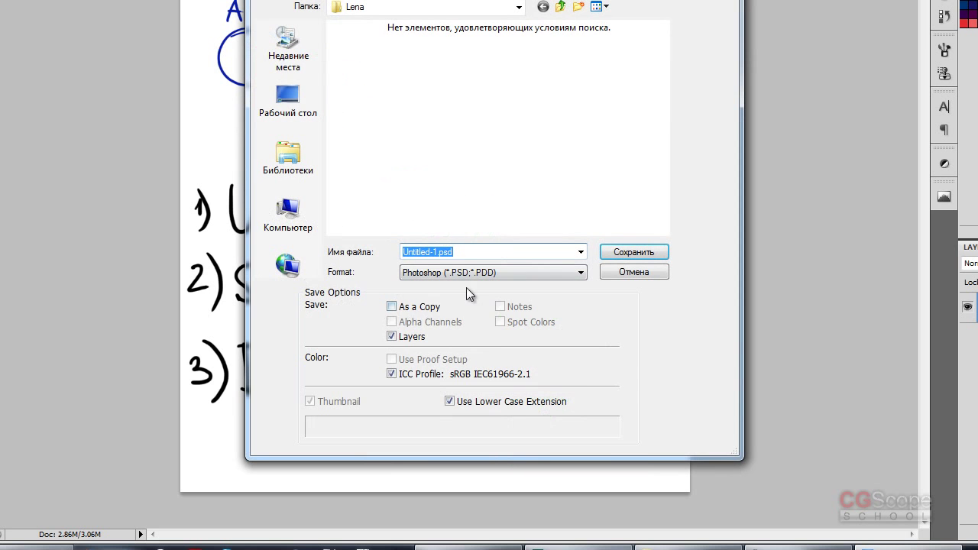
click(469, 272)
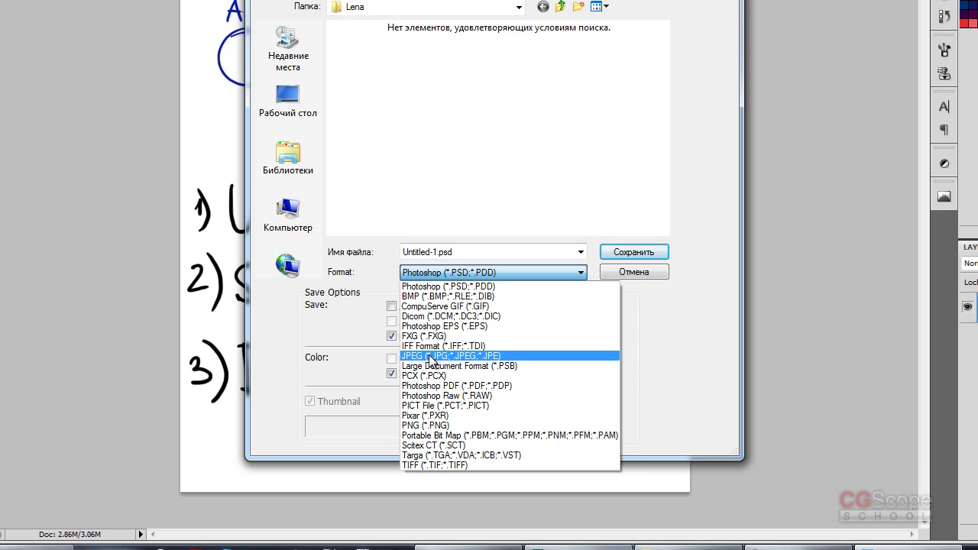
click(433, 359)
click(518, 7)
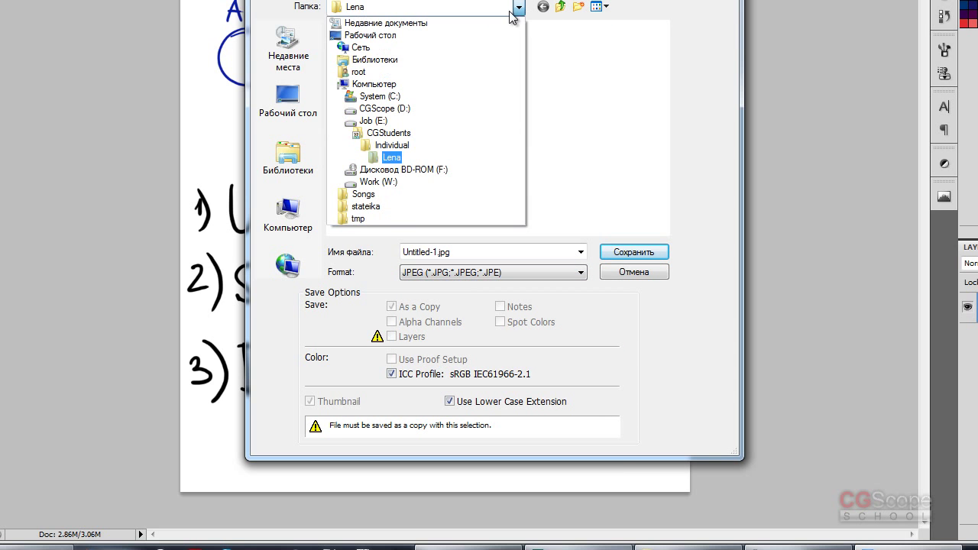
click(389, 136)
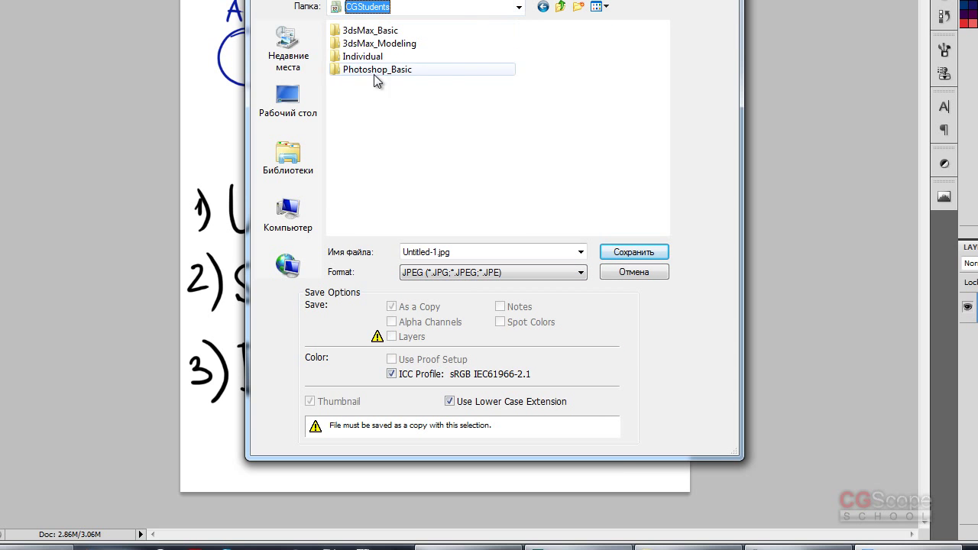
double_click(371, 31)
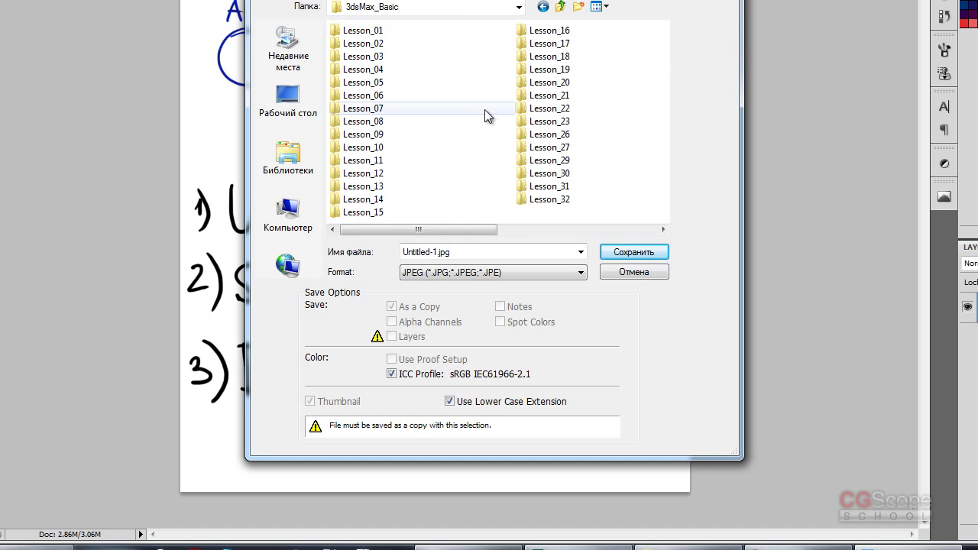
double_click(370, 162)
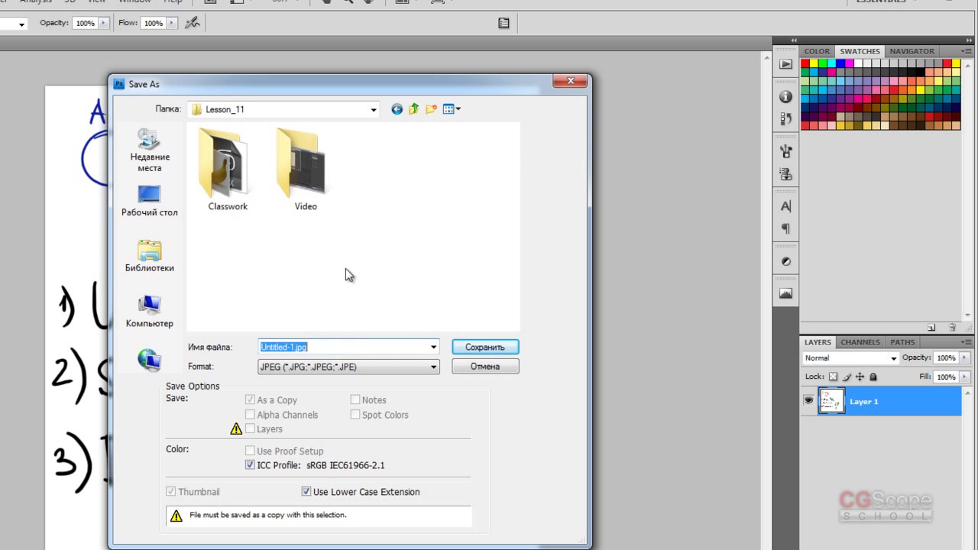
- Save the file as Boolean.jpg with default quality, then quit Photoshop without saving Untitled-1
key(shift+Left)
key(shift+Left)
key(shift+Left)
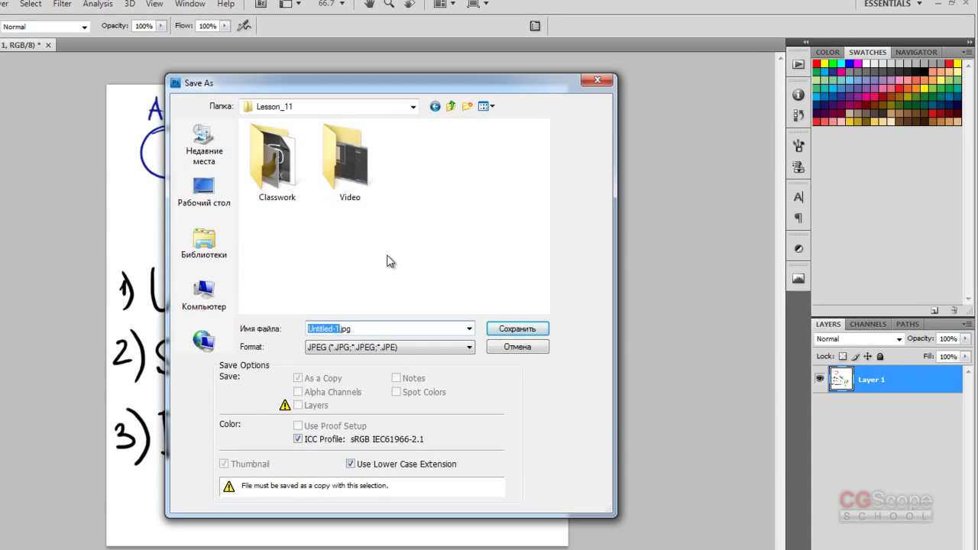
text(Boolean)
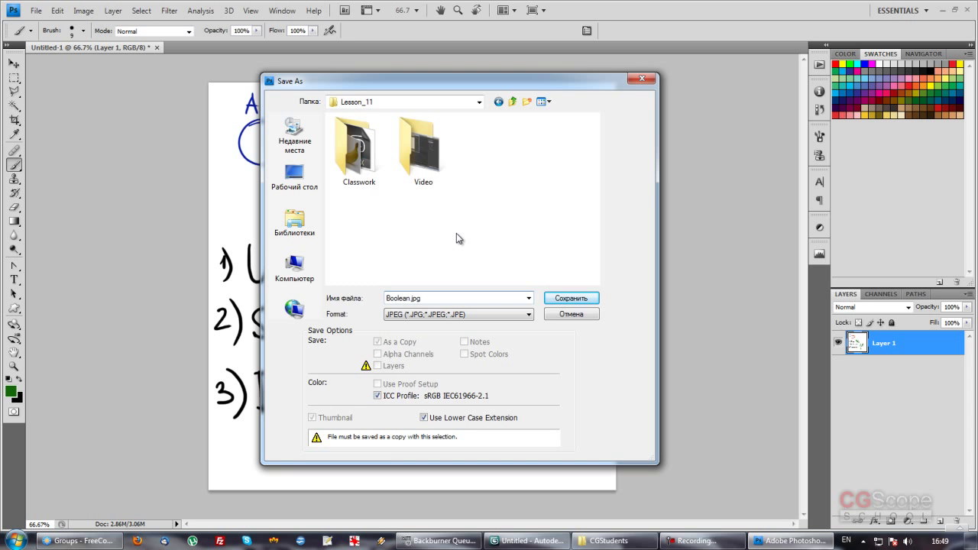
key(Return)
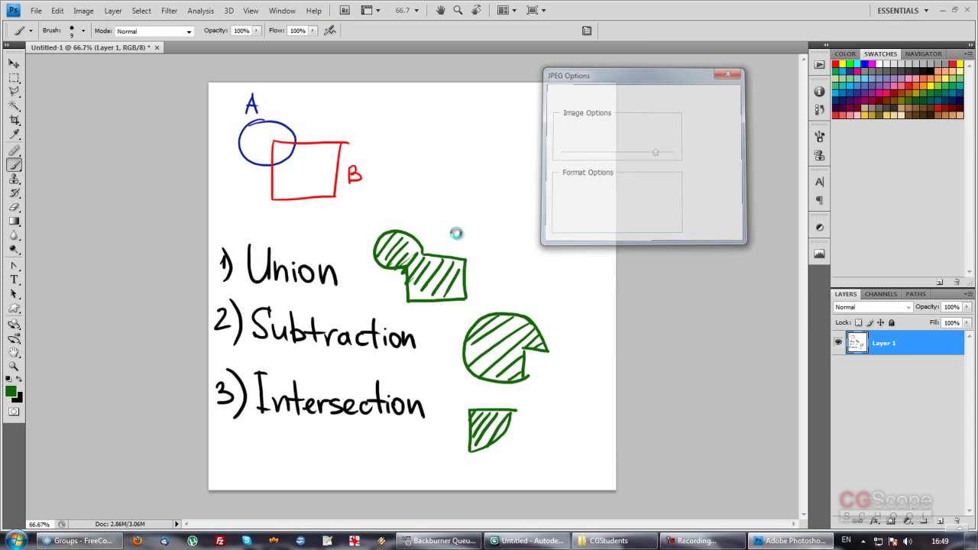
key(Return)
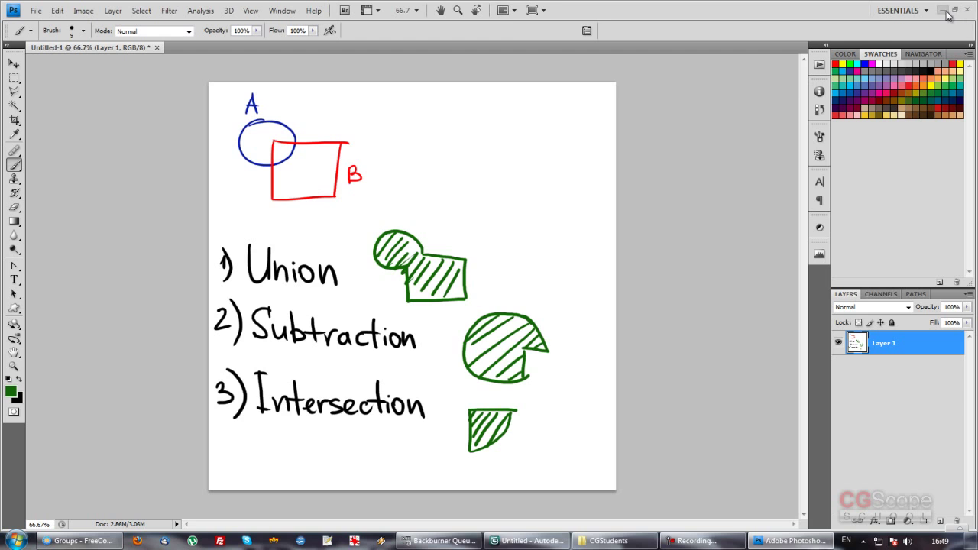
click(969, 9)
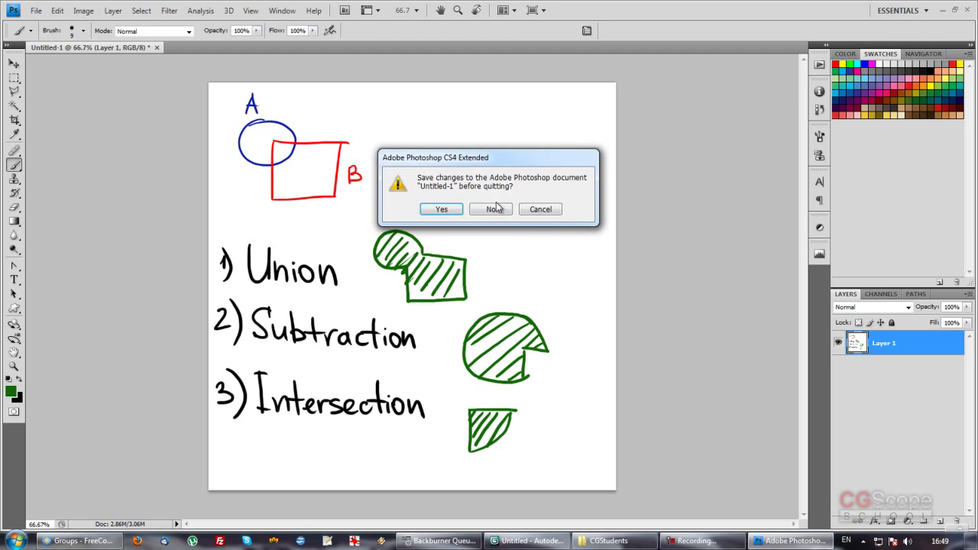
click(497, 209)
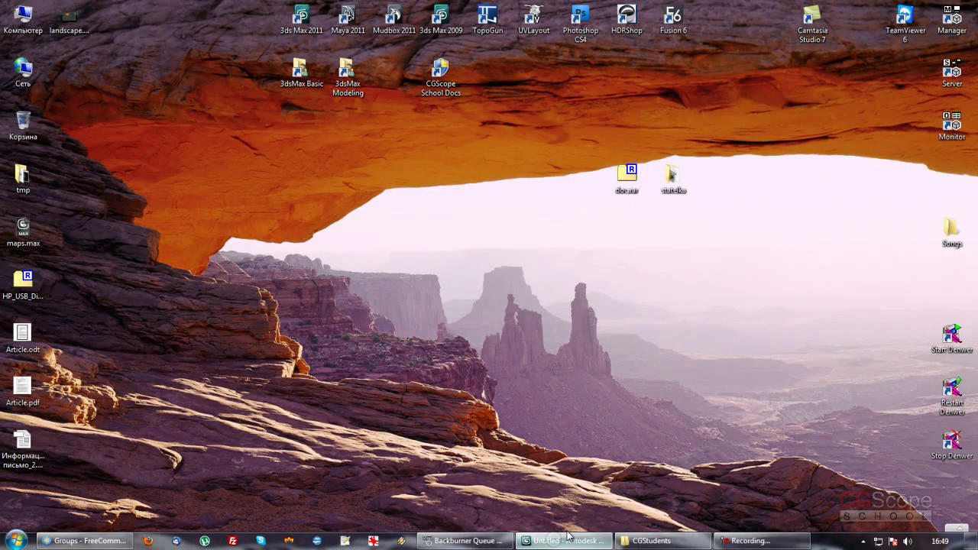
- Return to 3ds Max and delete every object in the scene
click(565, 537)
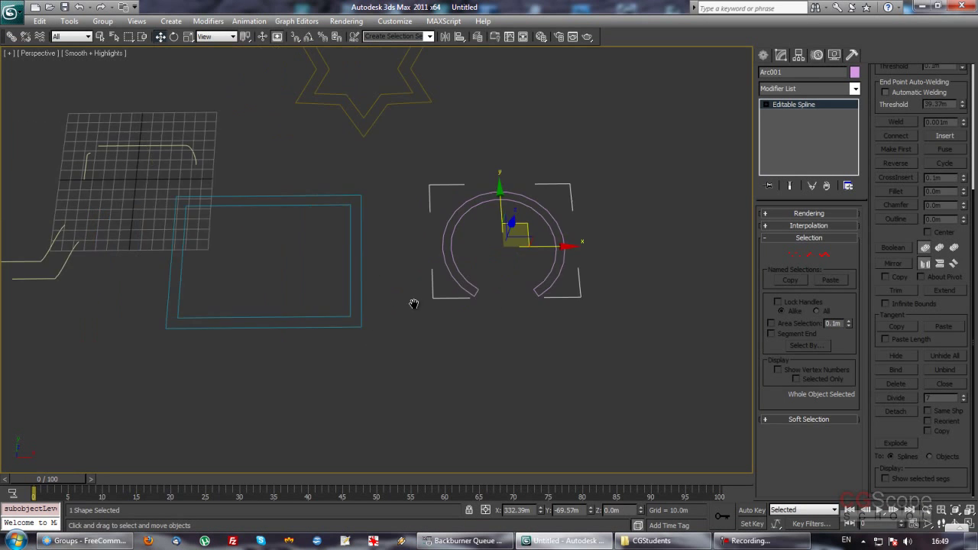
scroll(415, 305, down, 5)
key(ctrl+a)
key(Delete)
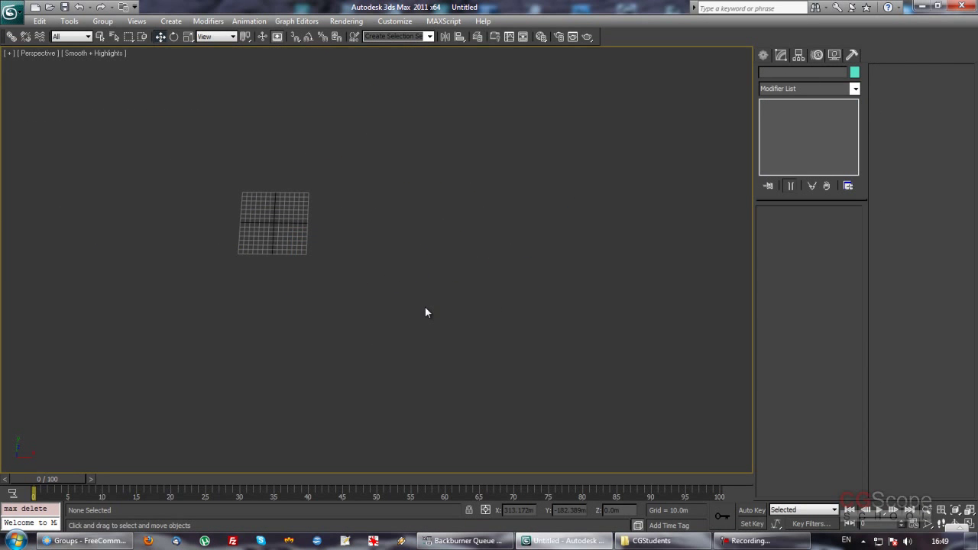
key(z)
mouse_move(426, 312)
alt+middle_down()
mouse_move(386, 321)
mouse_move(363, 340)
mouse_move(386, 319)
mouse_move(377, 321)
alt+middle_up()
alt+middle_drag(406, 284, 428, 272)
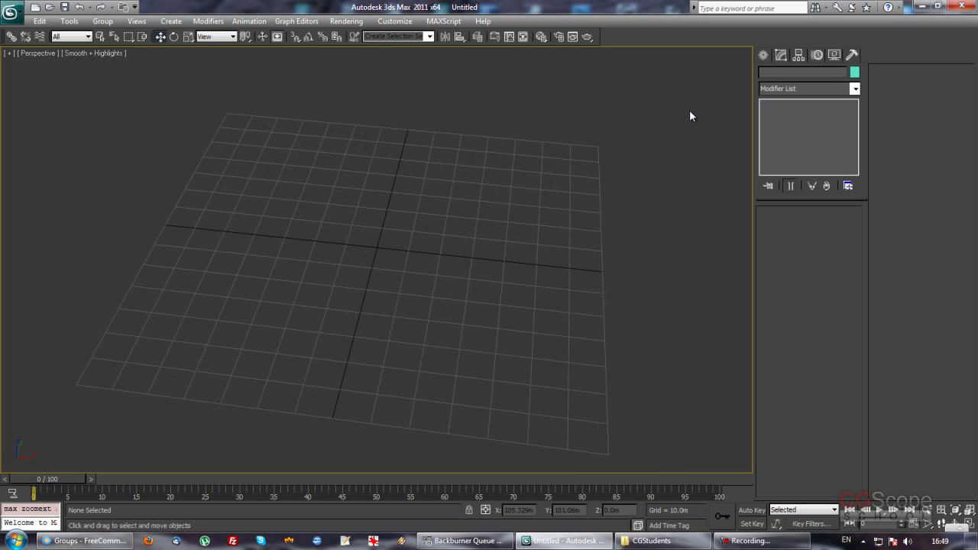
- Draw a rectangle spline on the grid
click(760, 55)
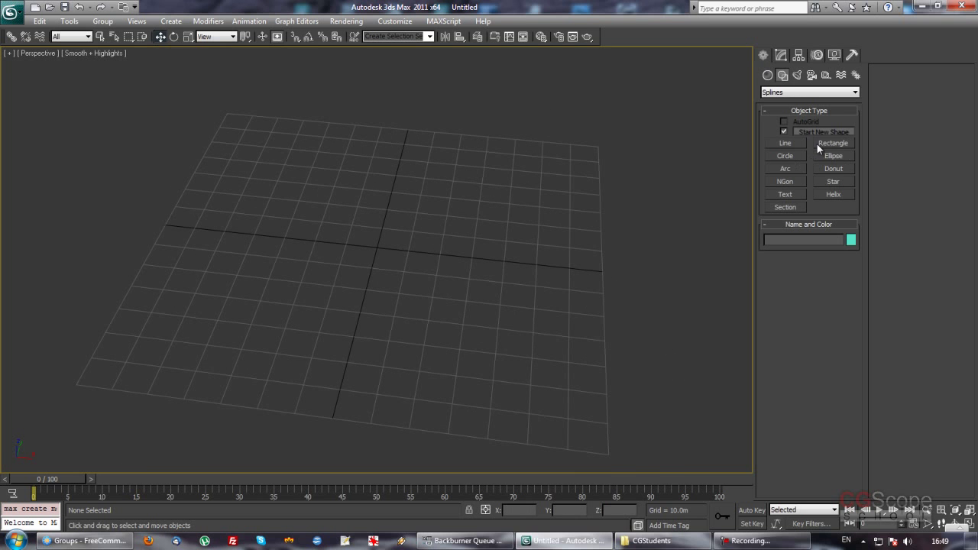
click(836, 145)
mouse_move(525, 196)
alt+middle_down()
mouse_move(460, 229)
mouse_move(436, 226)
alt+middle_up()
mouse_move(261, 141)
mouse_down()
mouse_move(334, 220)
mouse_move(440, 216)
mouse_up()
drag(440, 224, 441, 224)
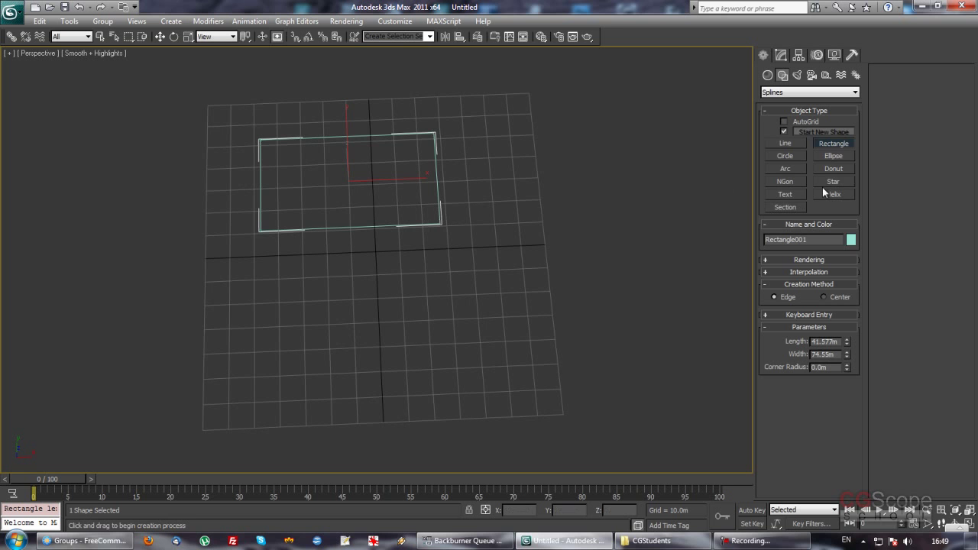
- Draw a circle spline and move it over the rectangle's corner
click(785, 156)
drag(398, 188, 459, 234)
key(w)
drag(422, 166, 446, 202)
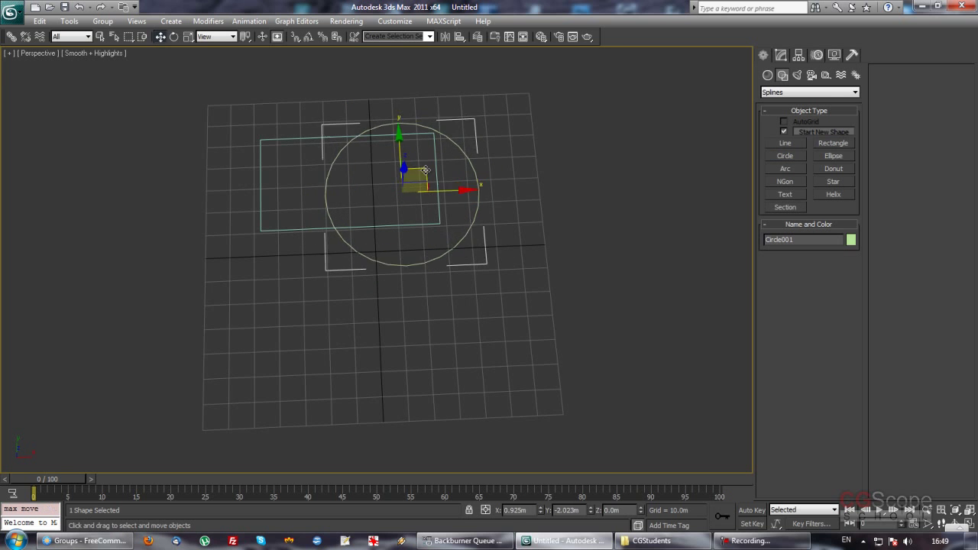
alt+middle_drag(444, 203, 403, 281)
- Convert the rectangle and circle to editable splines
scroll(402, 275, down, 3)
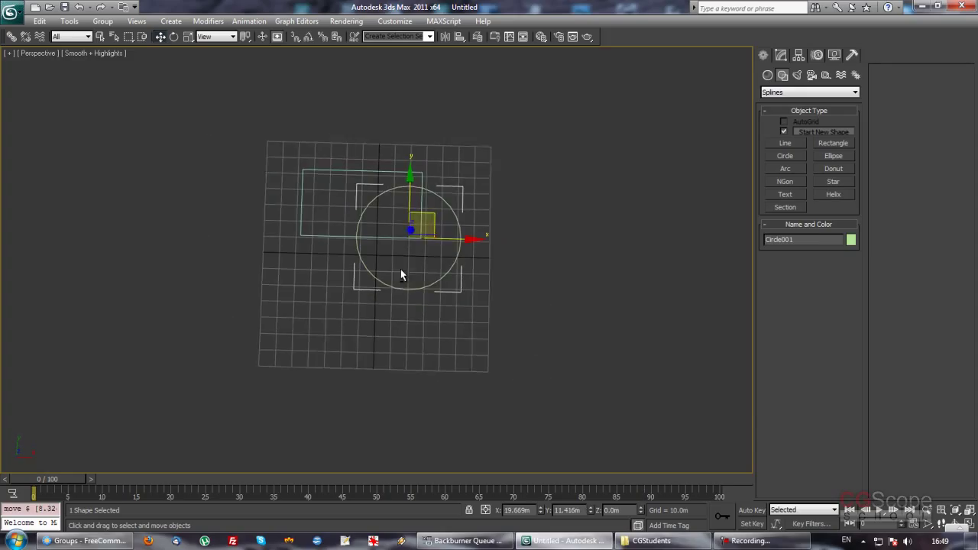
drag(326, 135, 404, 245)
right_click(381, 231)
mouse_move(434, 343)
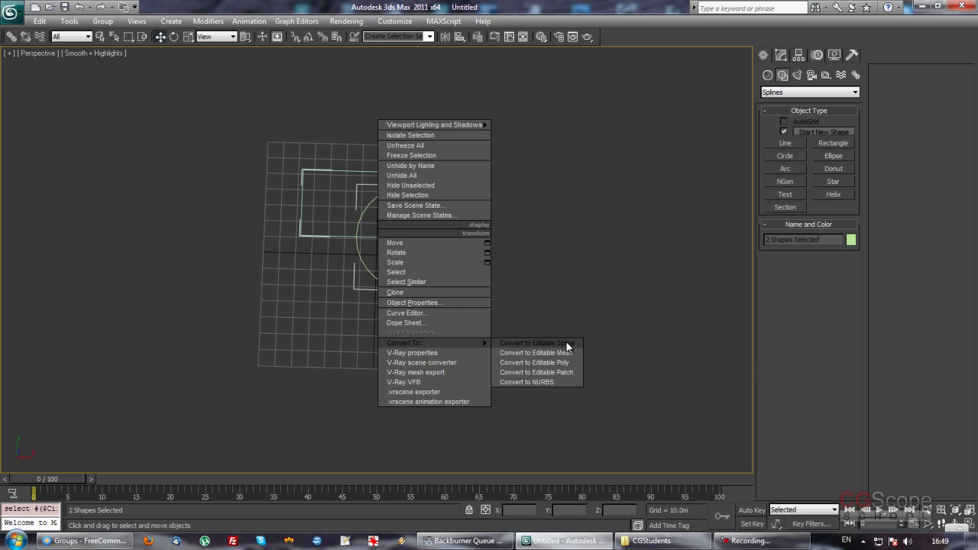
click(567, 346)
click(465, 334)
- Shift-drag the pair upward to make 2 copies, then hide the home grid
drag(332, 139, 428, 319)
mouse_move(391, 212)
mouse_down()
mouse_move(391, 113)
mouse_move(396, 131)
mouse_up()
scroll(417, 249, up, 1)
scroll(411, 245, down, 2)
mouse_move(385, 137)
mouse_down()
mouse_move(385, 115)
mouse_move(407, 221)
mouse_up()
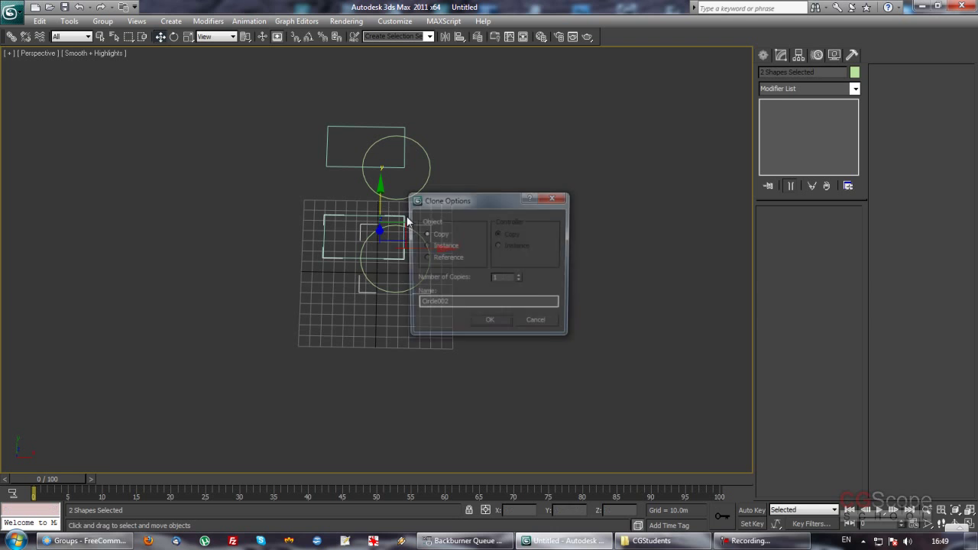
click(521, 276)
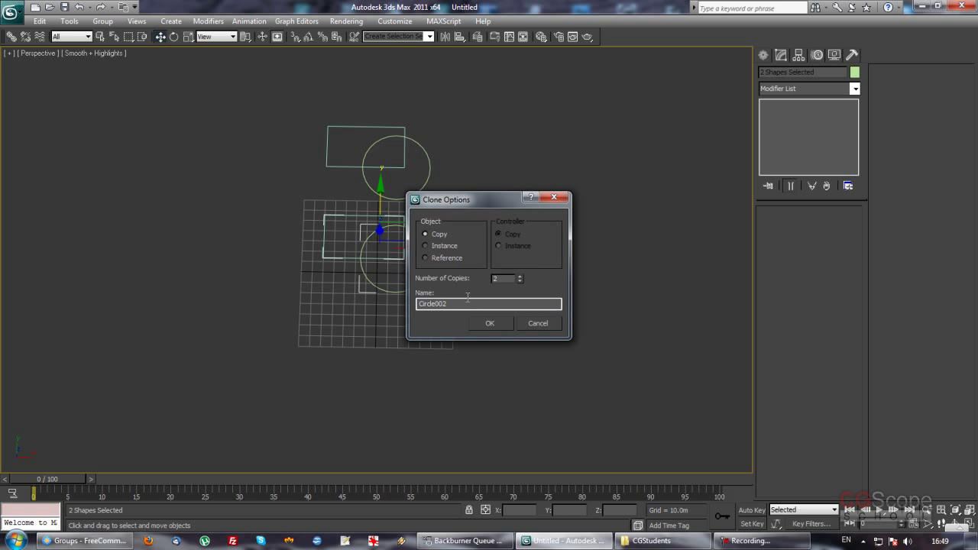
click(493, 323)
click(442, 301)
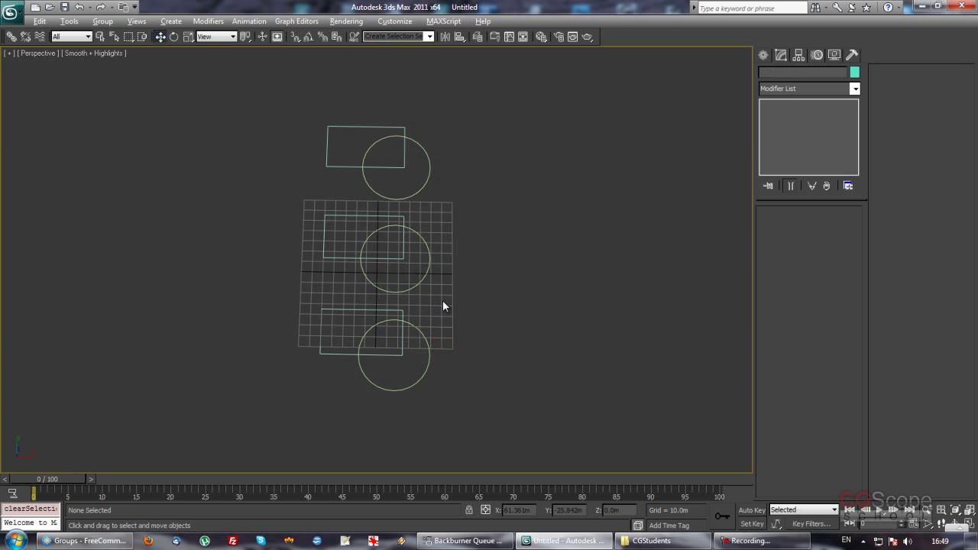
key(g)
mouse_move(409, 267)
alt+middle_down()
mouse_move(429, 309)
mouse_move(431, 288)
alt+middle_up()
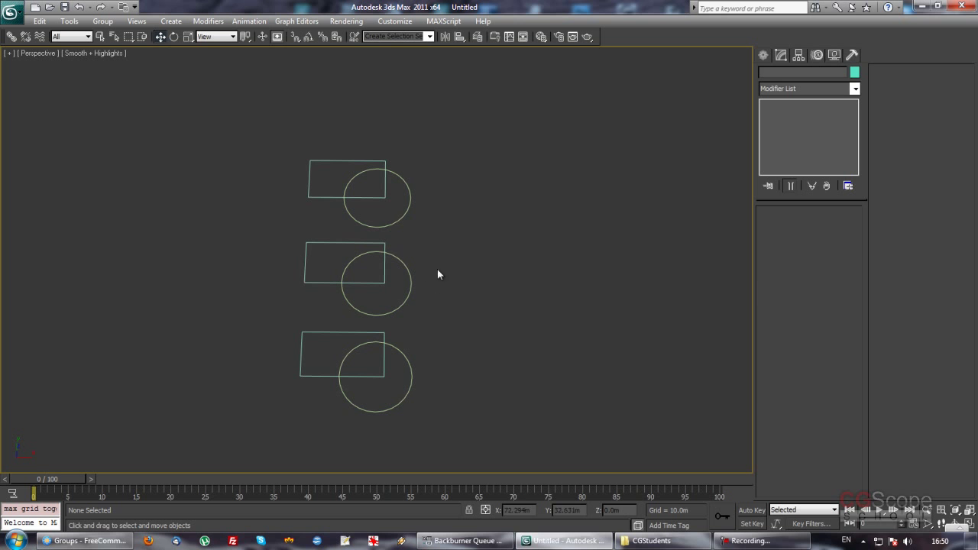
- Select Rectangle001, enter Spline sub-object level, and zoom in on the top pair
click(315, 194)
alt+middle_drag(426, 227, 425, 236)
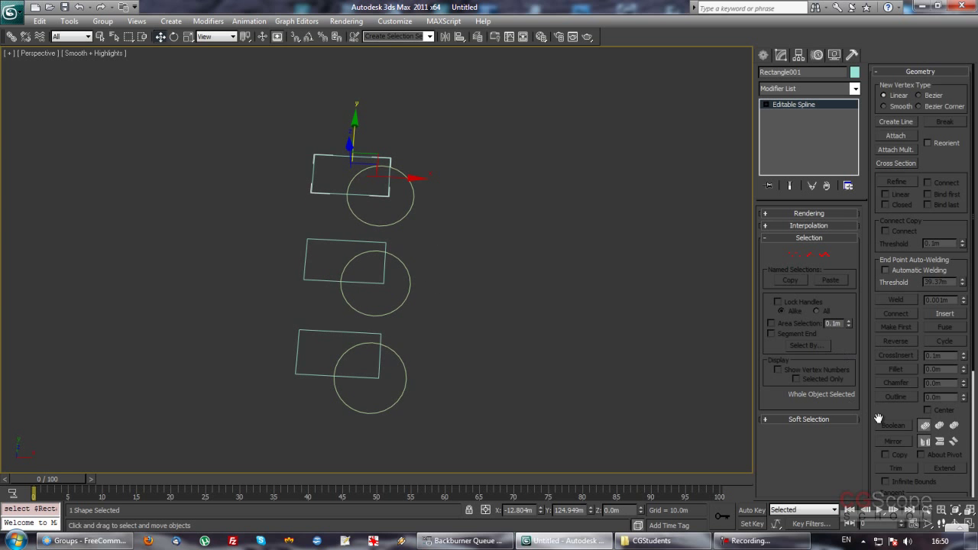
drag(878, 419, 901, 322)
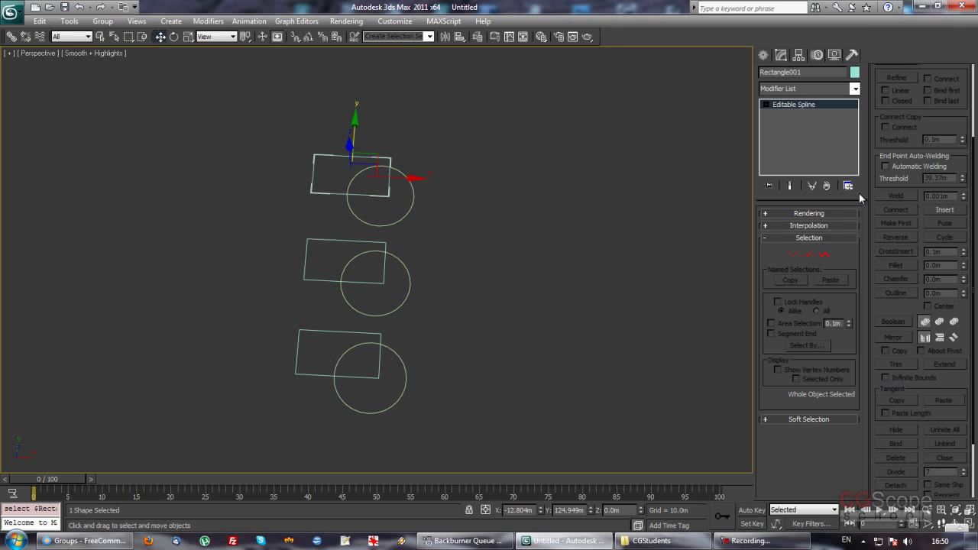
click(825, 256)
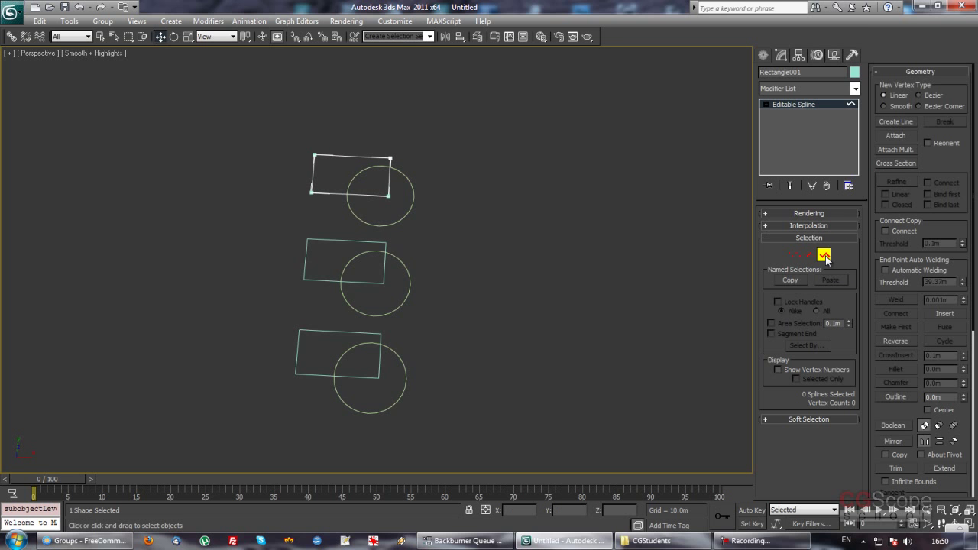
drag(882, 405, 884, 311)
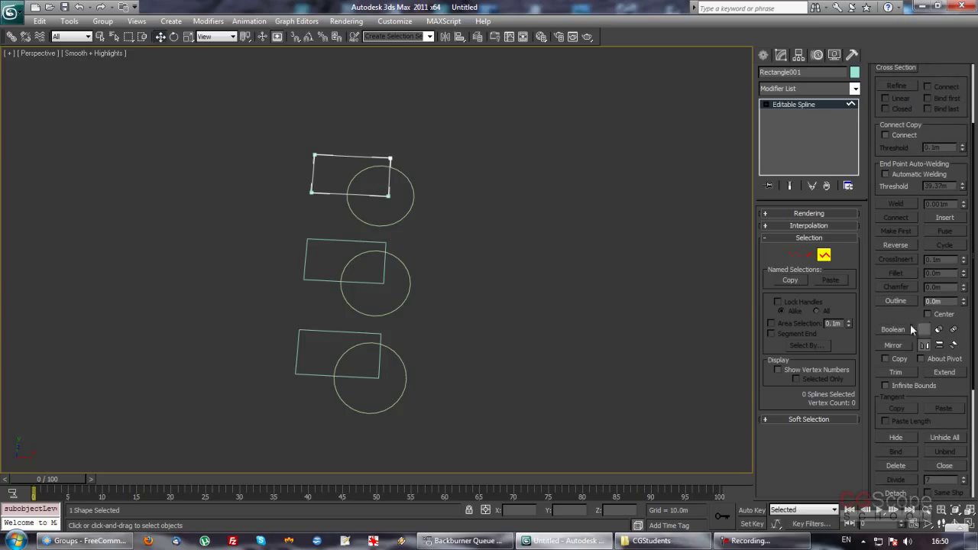
mouse_move(503, 252)
alt+middle_down()
mouse_move(498, 272)
mouse_move(473, 262)
mouse_move(452, 282)
alt+middle_up()
scroll(426, 310, up, 5)
middle_drag(426, 314, 478, 376)
middle_drag(426, 332, 429, 266)
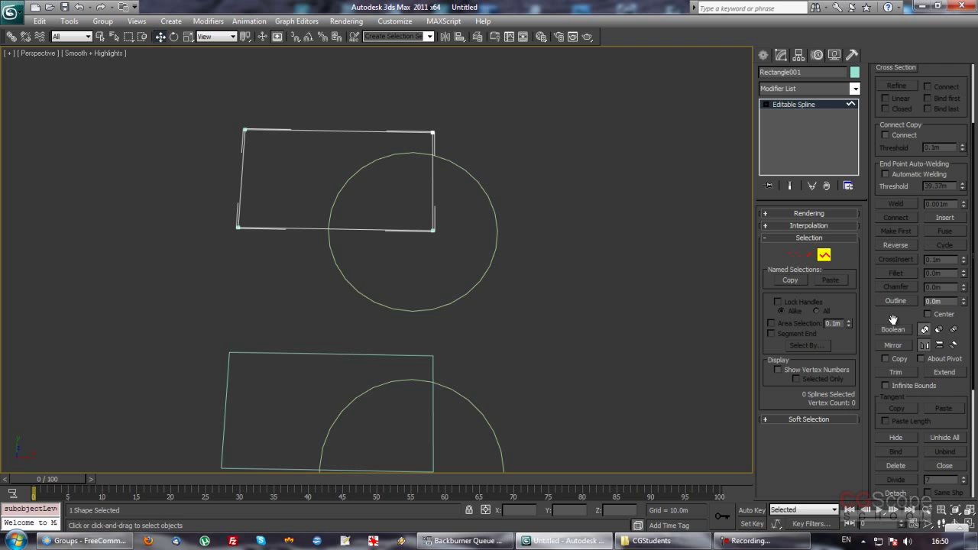
scroll(928, 123, up, 3)
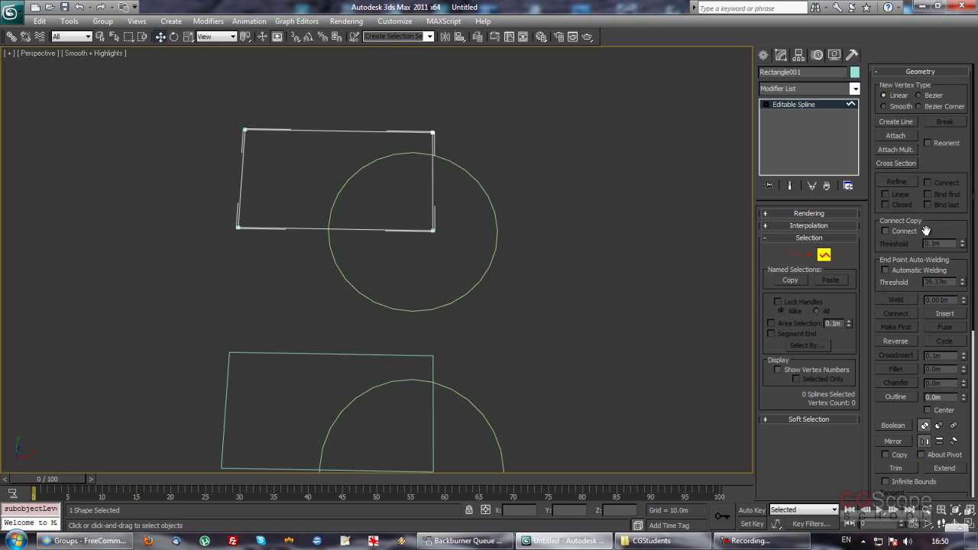
- Attach the top circle to Rectangle001, turn Attach off, and select the rectangle spline
click(896, 136)
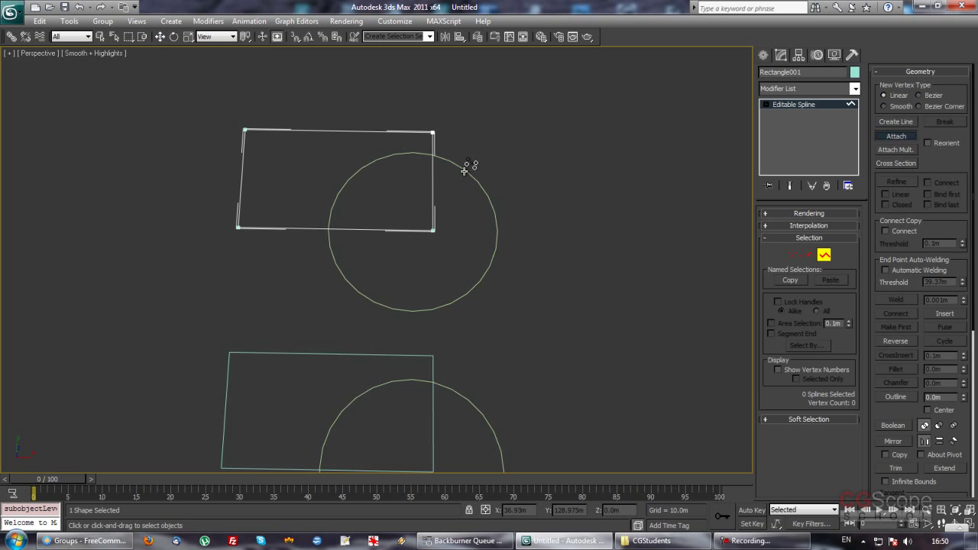
click(461, 159)
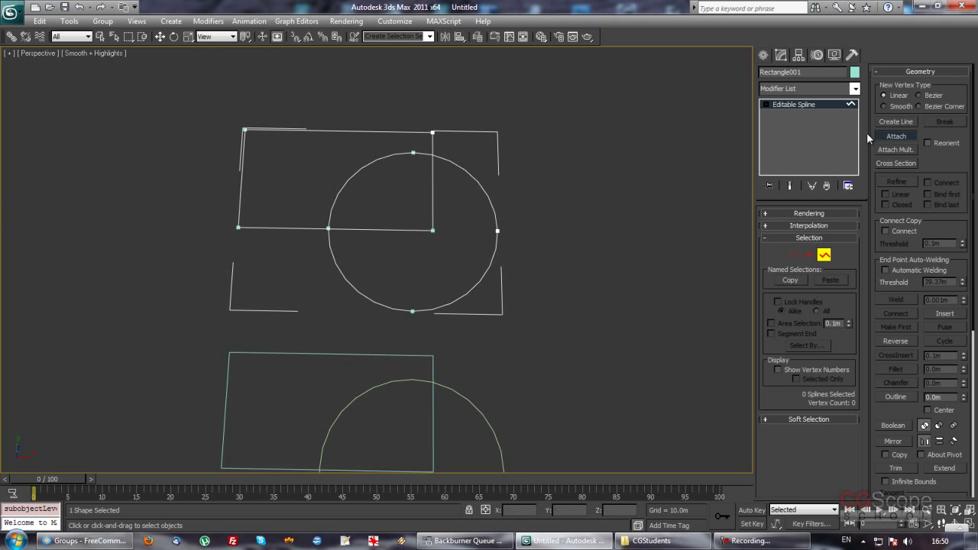
click(896, 136)
middle_drag(590, 225, 553, 242)
scroll(554, 242, down, 1)
drag(895, 421, 902, 214)
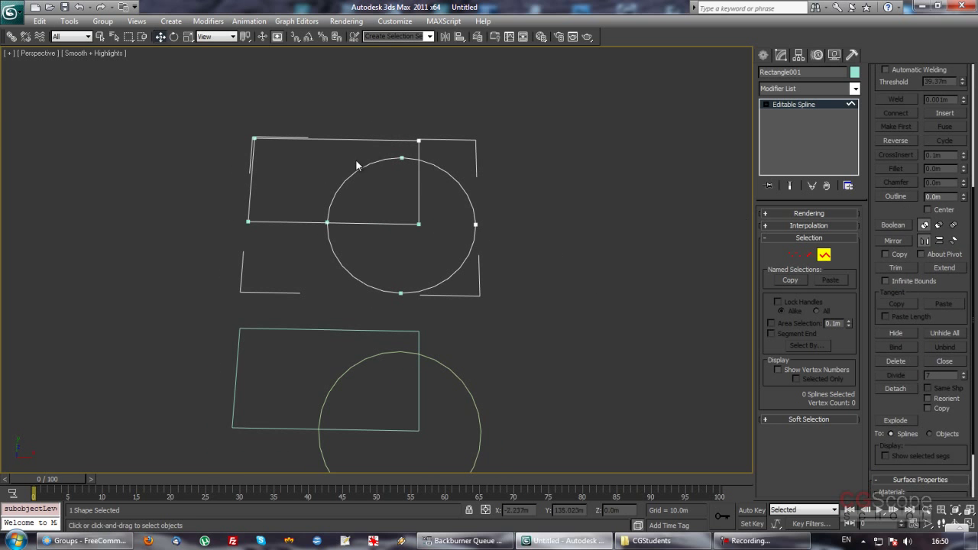
click(349, 140)
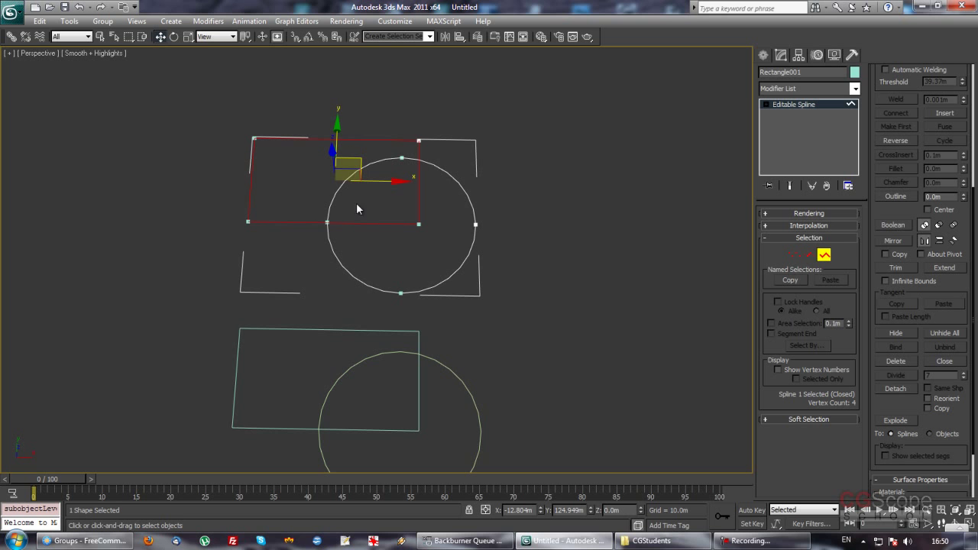
click(471, 201)
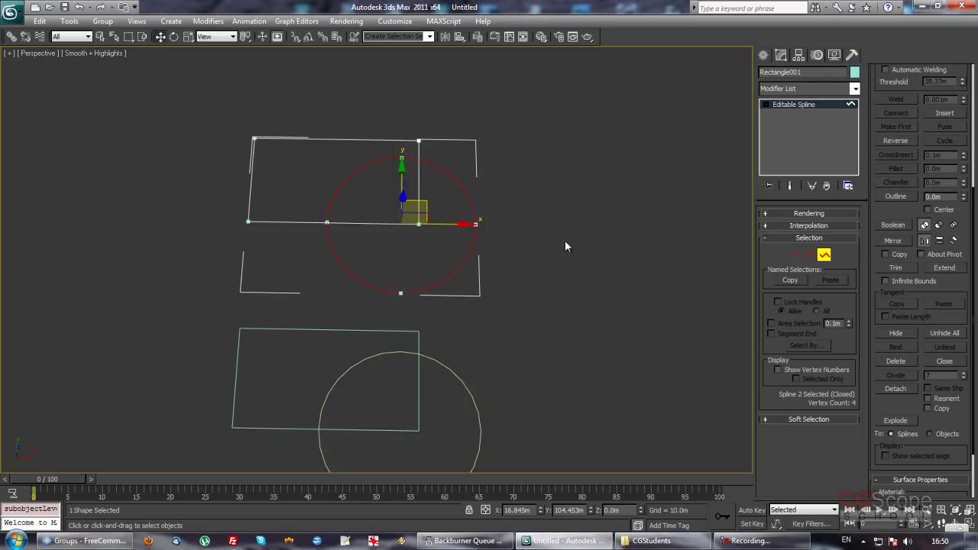
click(313, 140)
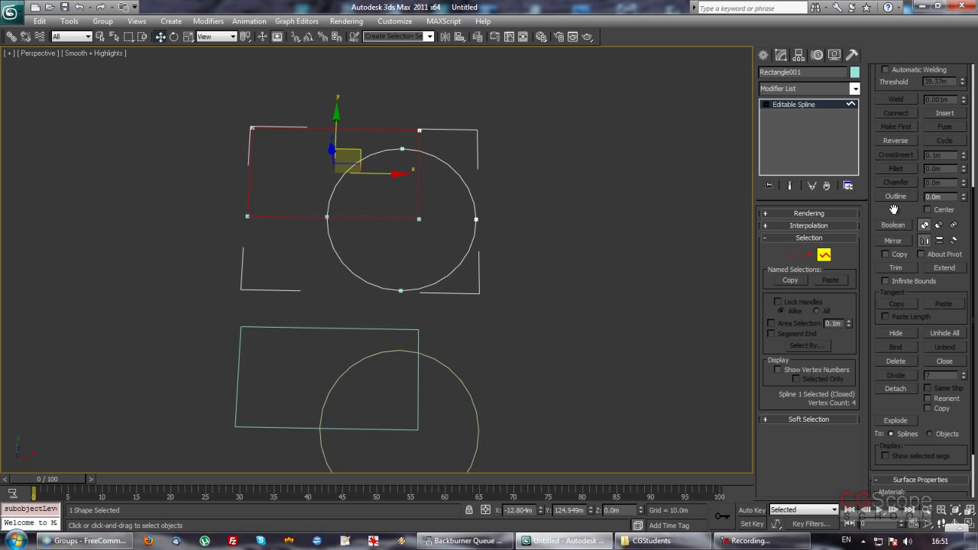
scroll(894, 210, up, 2)
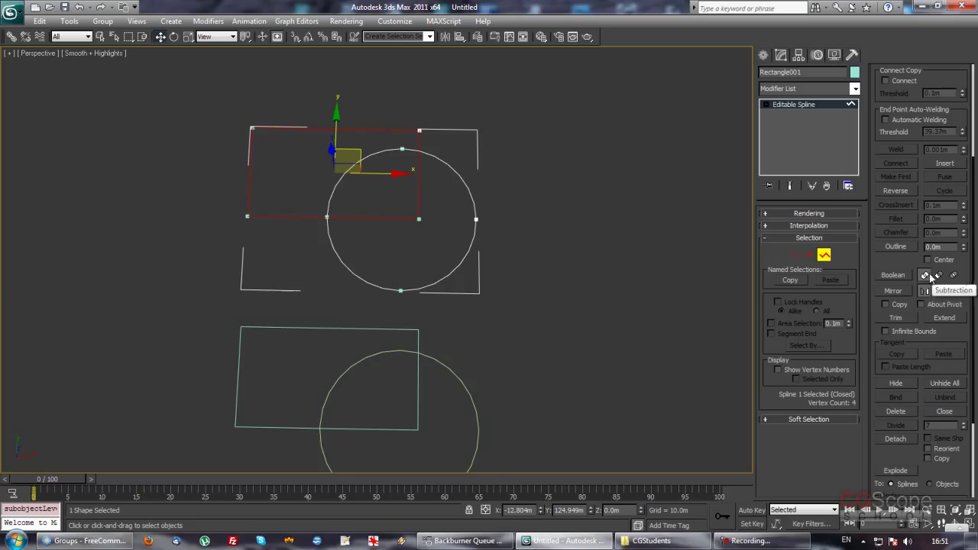
- Apply a Boolean Union of the rectangle spline with the top circle
click(926, 276)
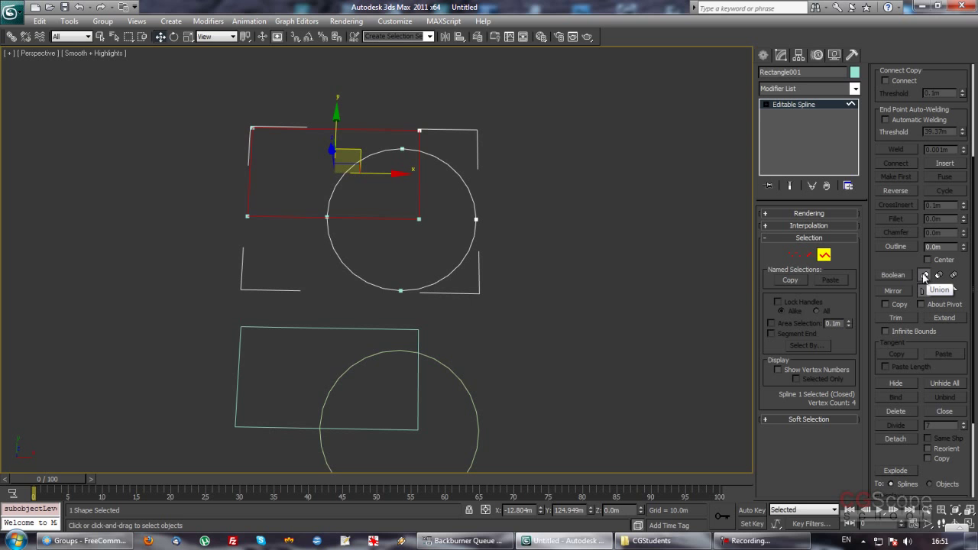
click(885, 275)
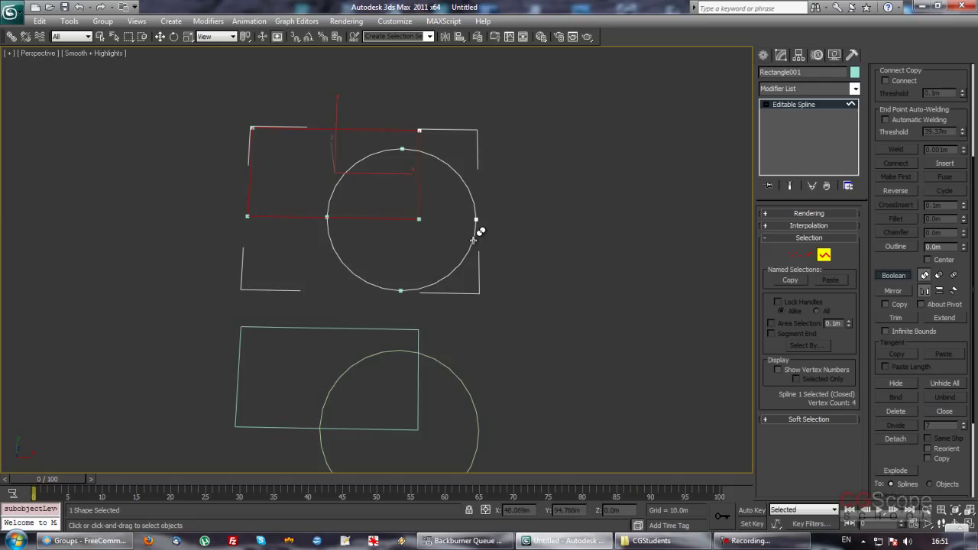
click(474, 240)
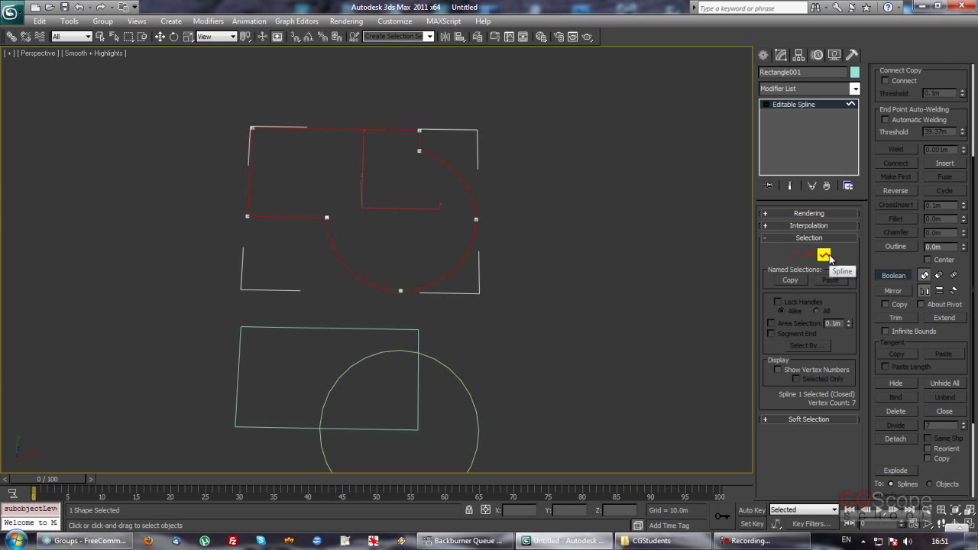
click(892, 276)
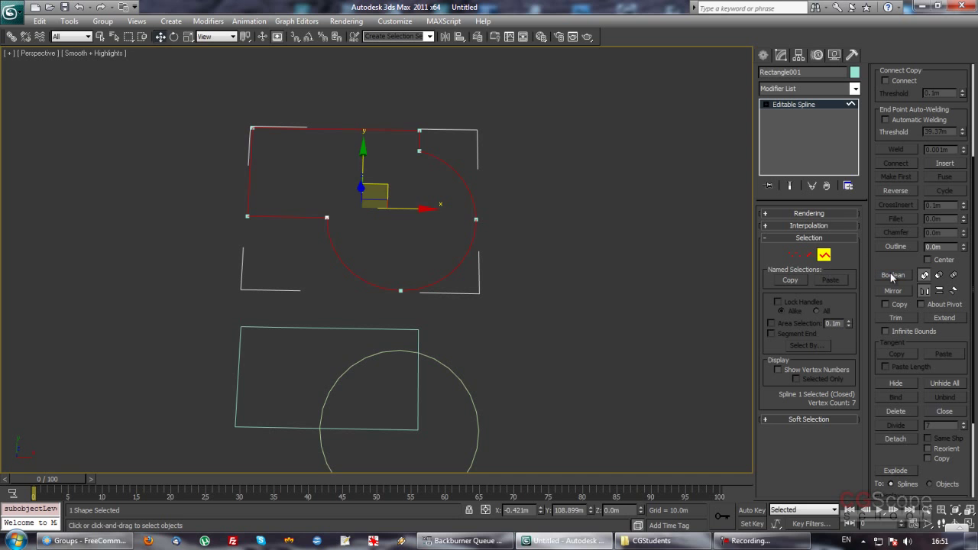
- Check the junction vertices of the merged outline, then exit sub-object mode
click(795, 255)
click(328, 218)
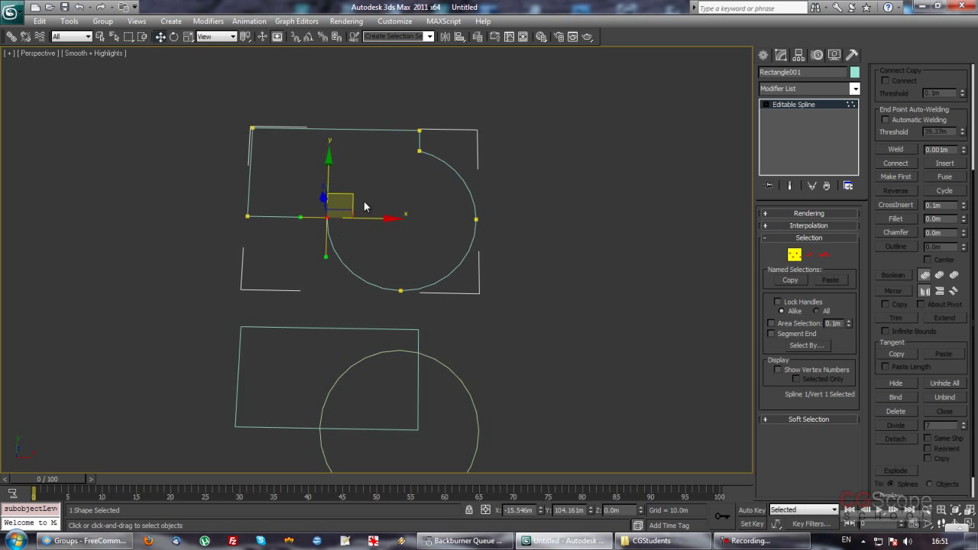
click(353, 223)
click(327, 218)
click(419, 150)
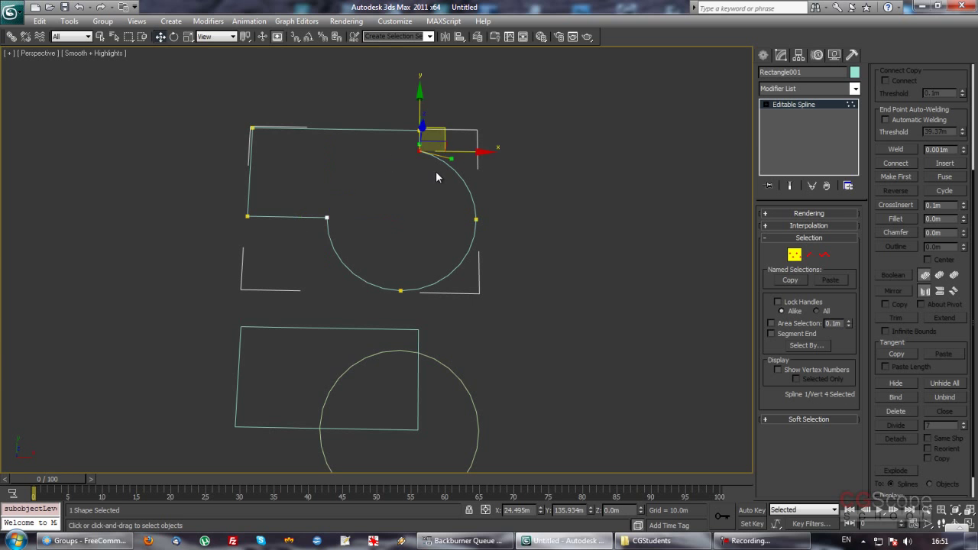
click(824, 254)
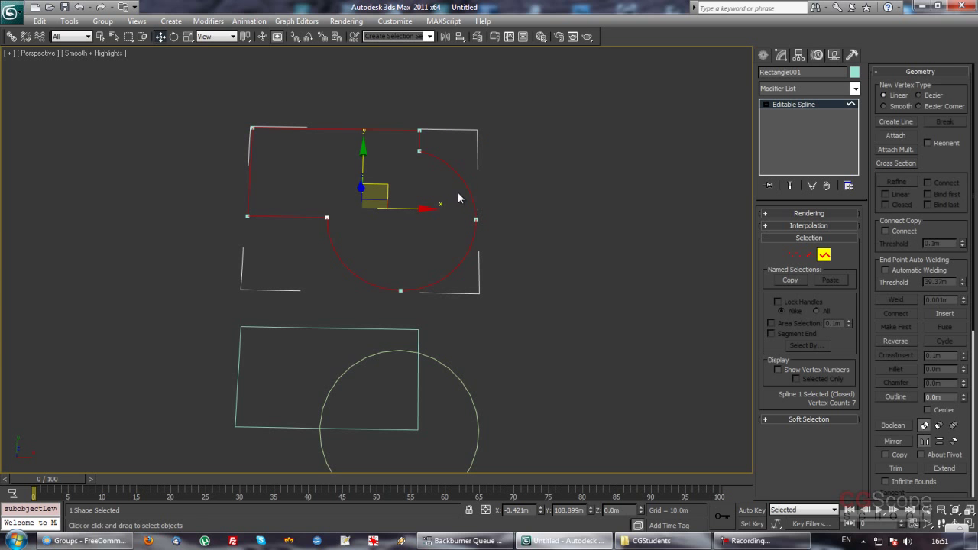
click(824, 256)
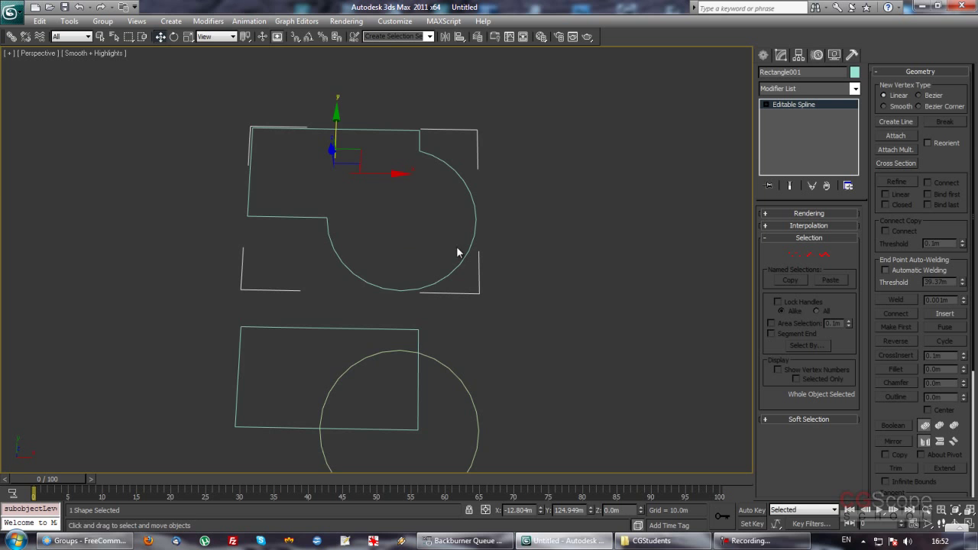
- Select the lower rectangle, Rectangle002
middle_drag(436, 239, 418, 223)
drag(913, 232, 915, 165)
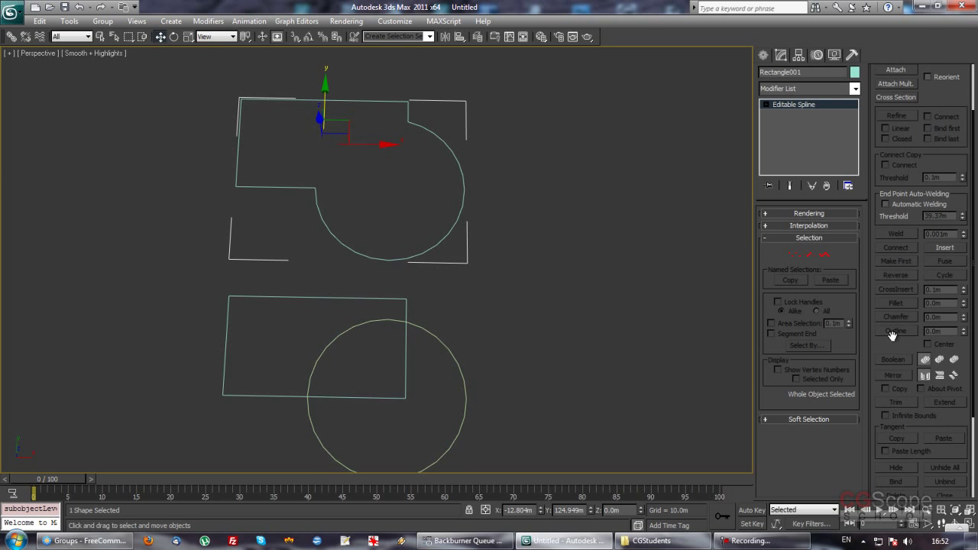
drag(892, 337, 909, 257)
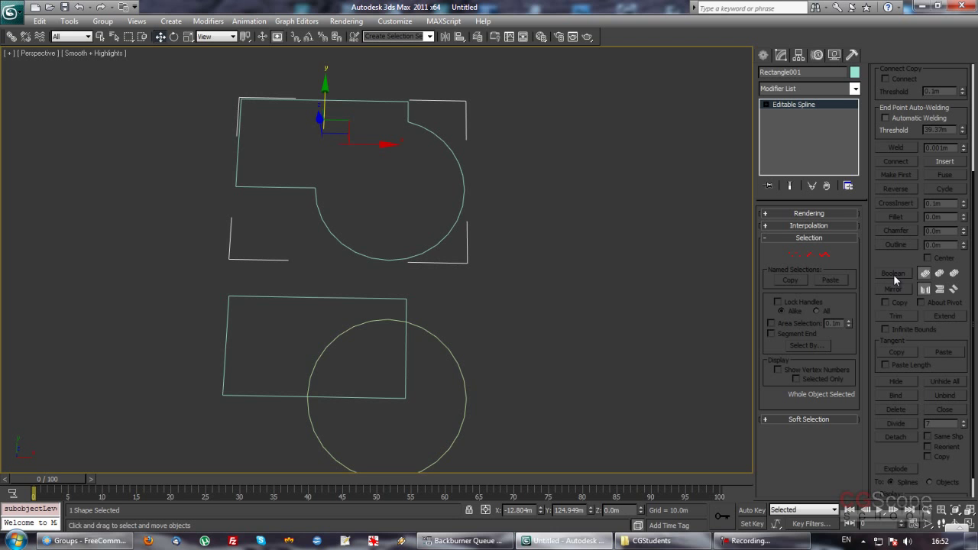
click(826, 254)
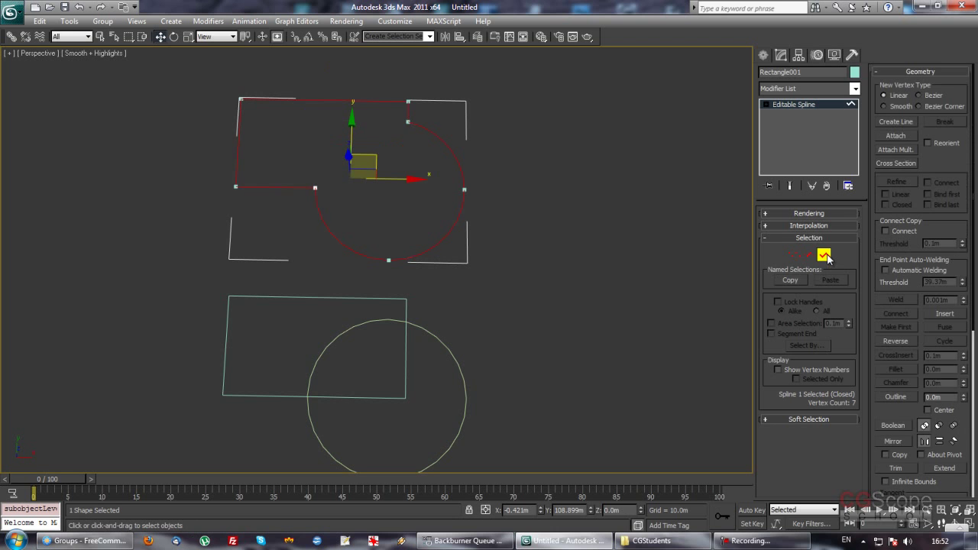
click(825, 255)
click(364, 297)
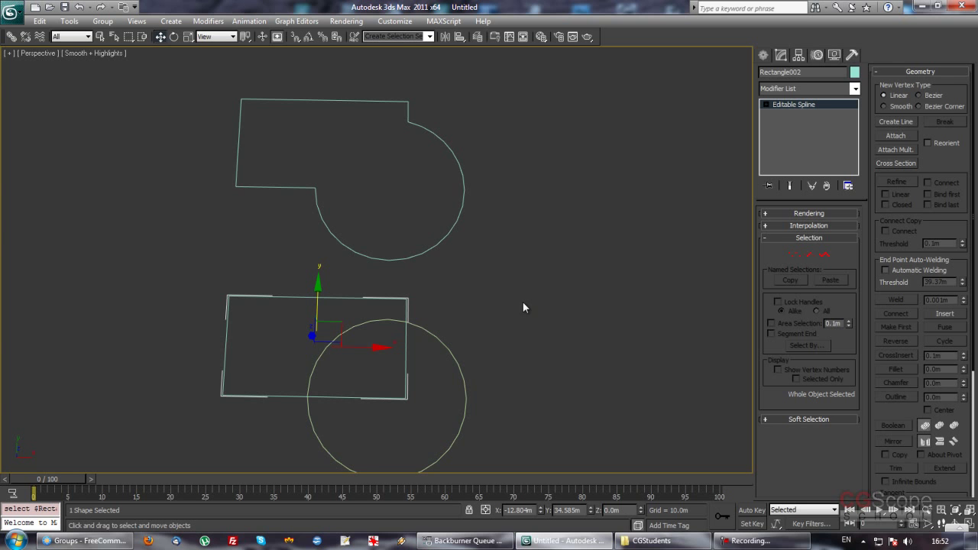
- Attach the middle circle to Rectangle002 and select its rectangle spline
middle_drag(461, 350, 461, 287)
scroll(462, 295, down, 3)
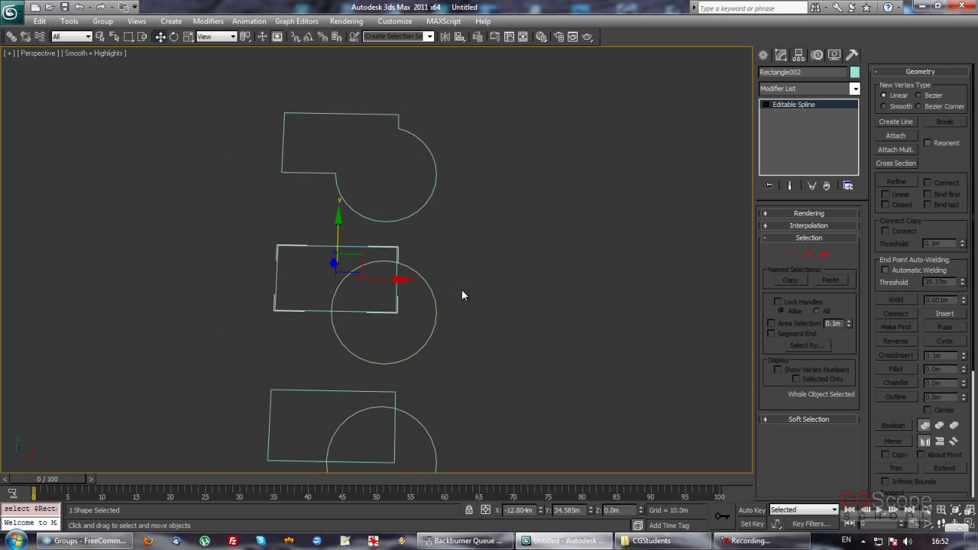
scroll(458, 302, up, 2)
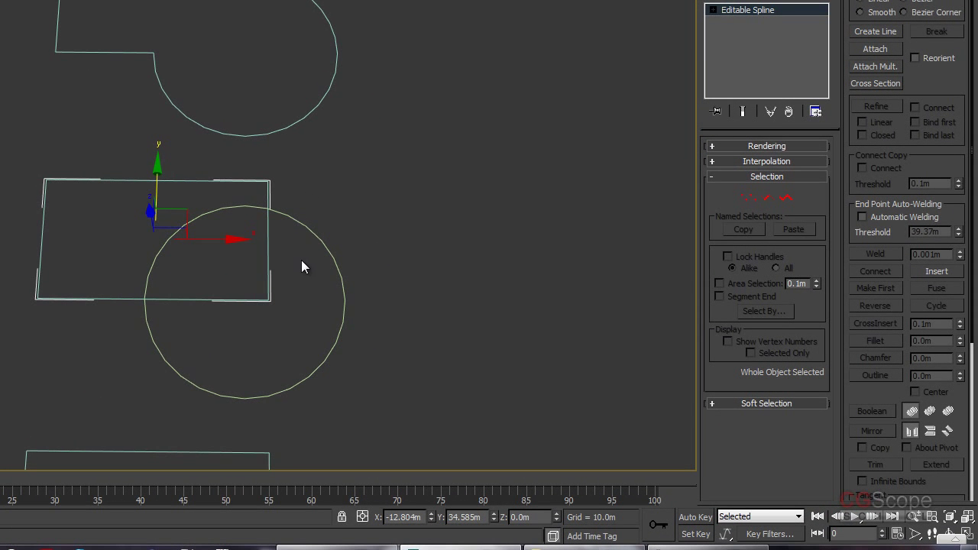
middle_drag(303, 259, 310, 256)
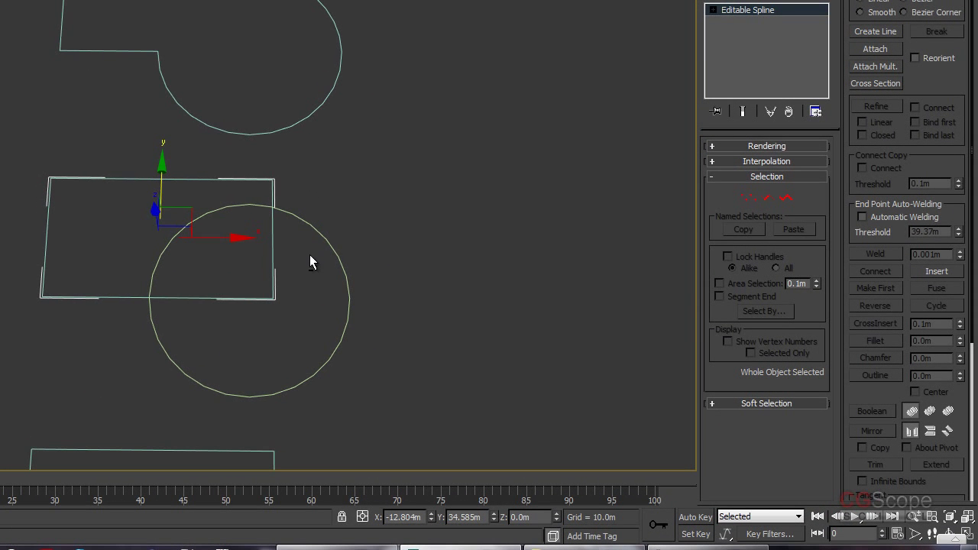
click(876, 50)
click(337, 224)
click(787, 198)
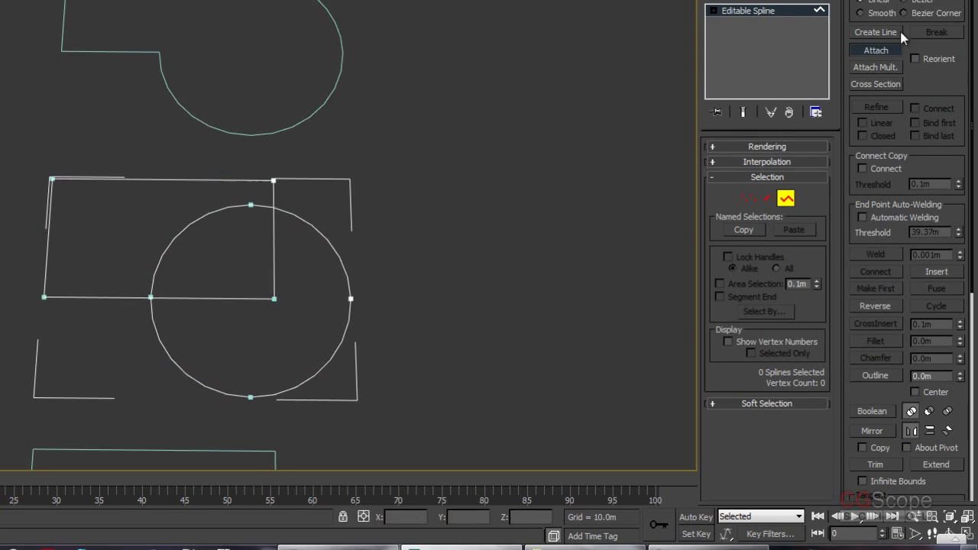
click(898, 138)
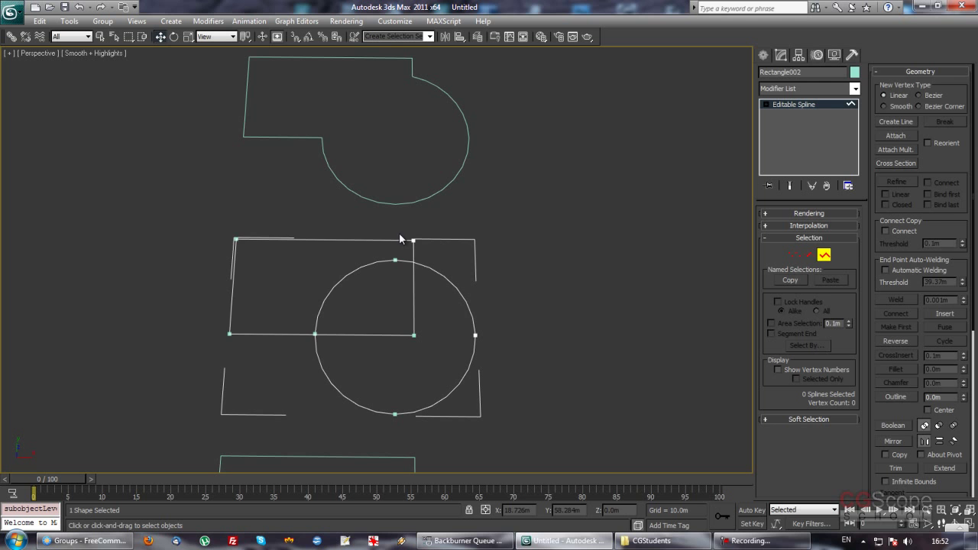
click(399, 238)
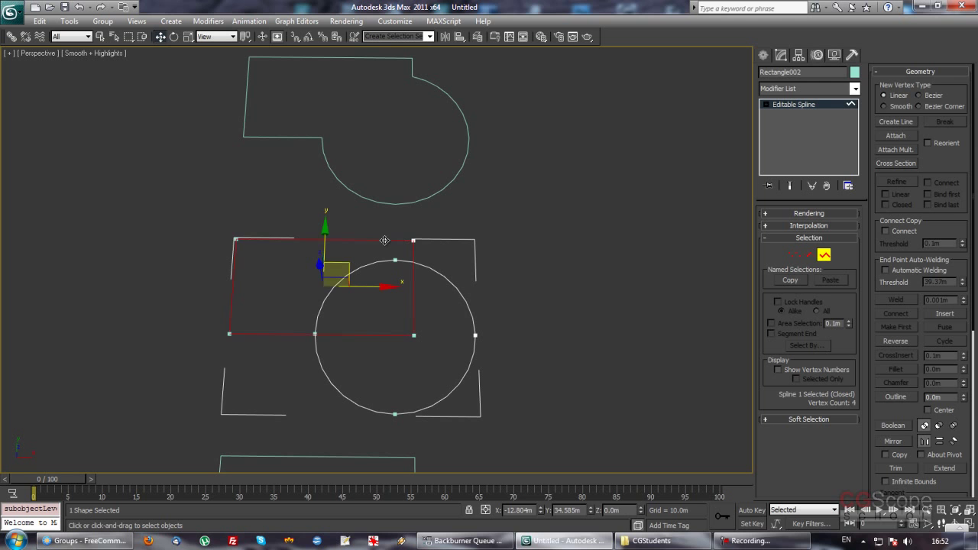
scroll(900, 344, down, 2)
scroll(899, 301, down, 3)
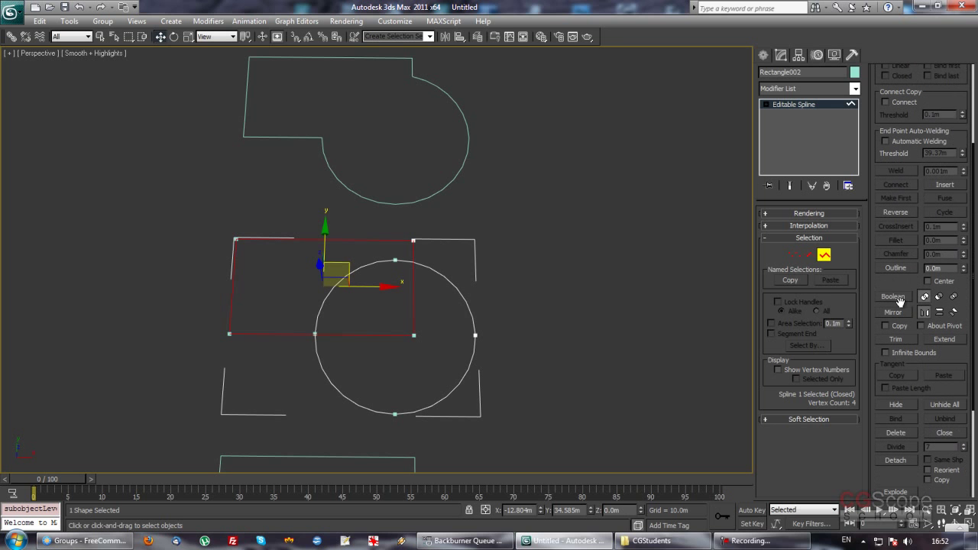
- Apply a Boolean Subtraction, cutting the circle out of the rectangle
click(941, 299)
click(893, 297)
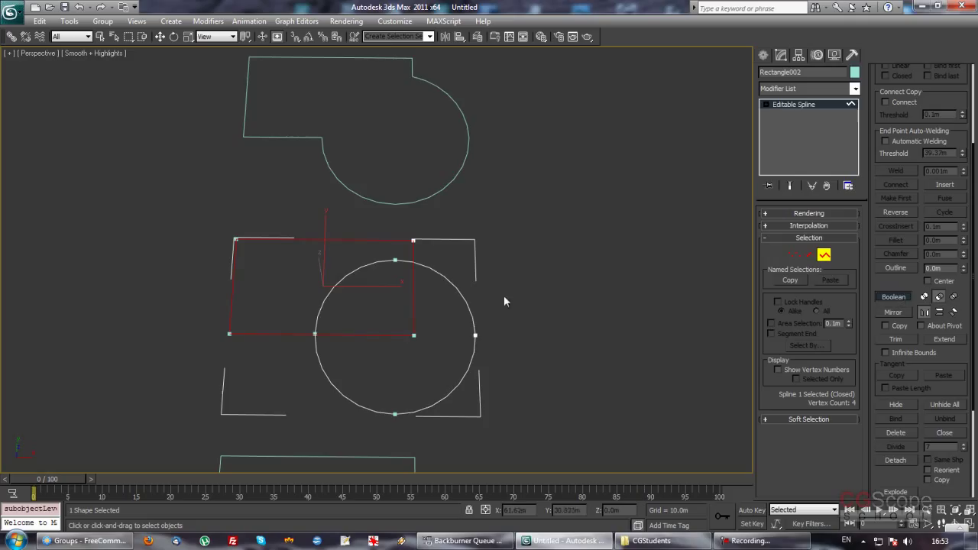
click(462, 295)
middle_drag(462, 295, 454, 271)
scroll(453, 283, down, 3)
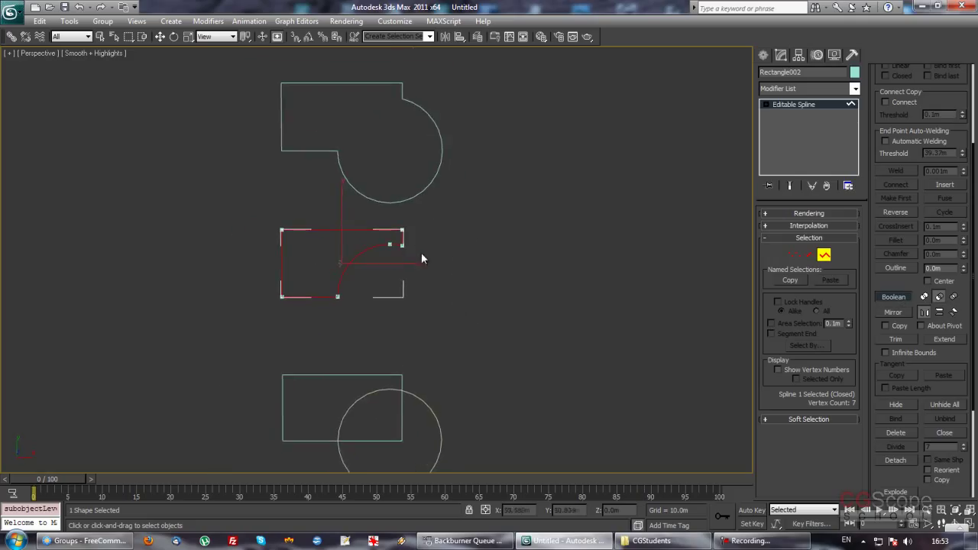
click(892, 297)
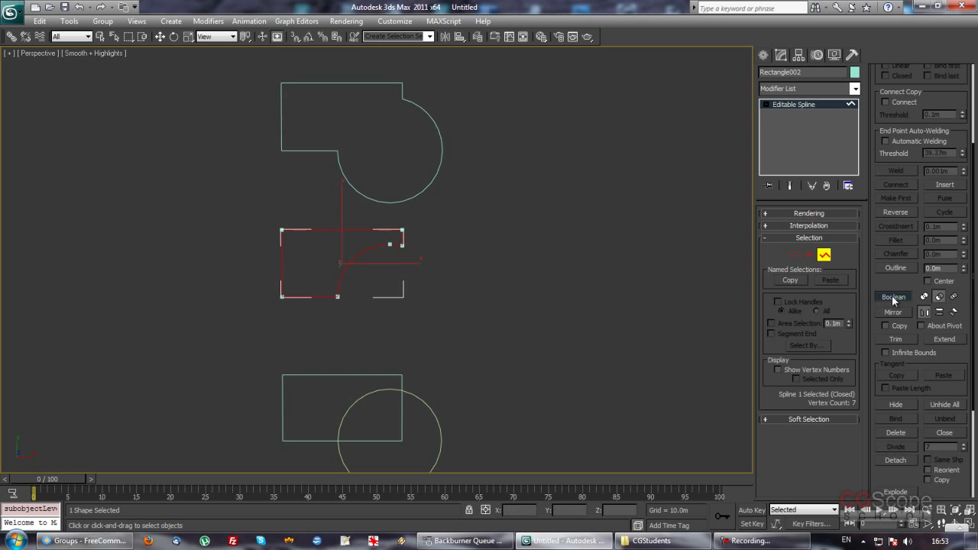
- Check the notched shape's vertices, exit sub-object mode, and select Rectangle003
click(795, 255)
click(402, 230)
click(323, 282)
click(337, 296)
click(795, 254)
middle_drag(459, 360, 445, 293)
click(375, 309)
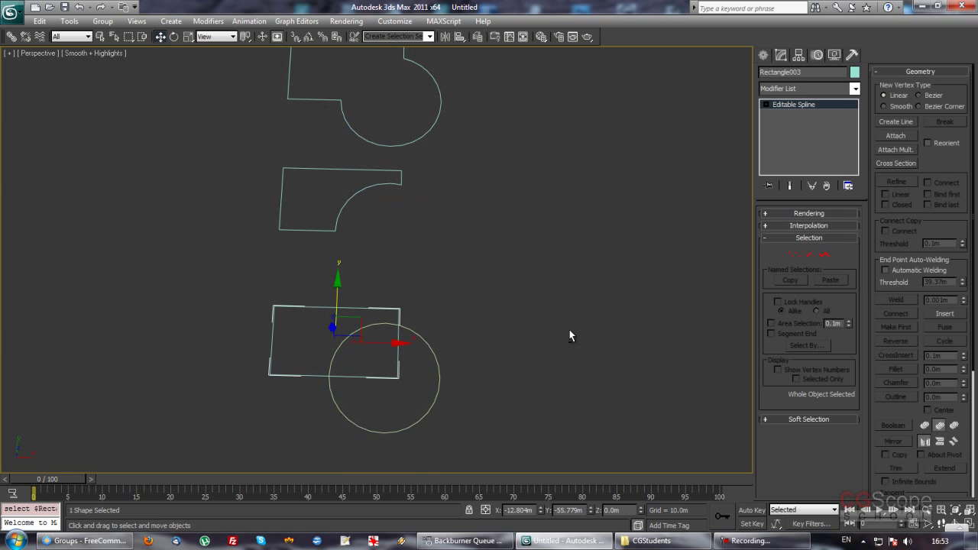
- Attach the bottom circle to Rectangle003 and select its rectangle spline
click(894, 138)
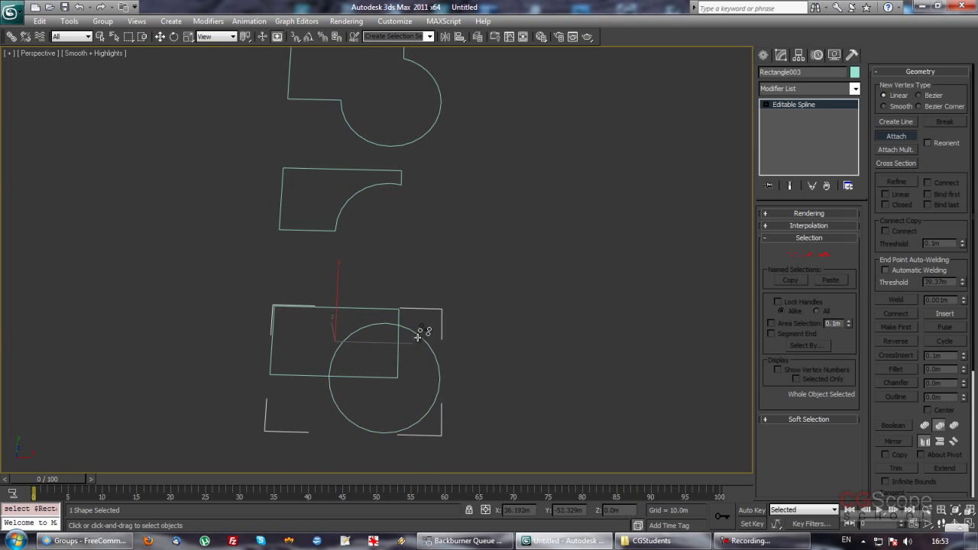
click(898, 136)
click(824, 255)
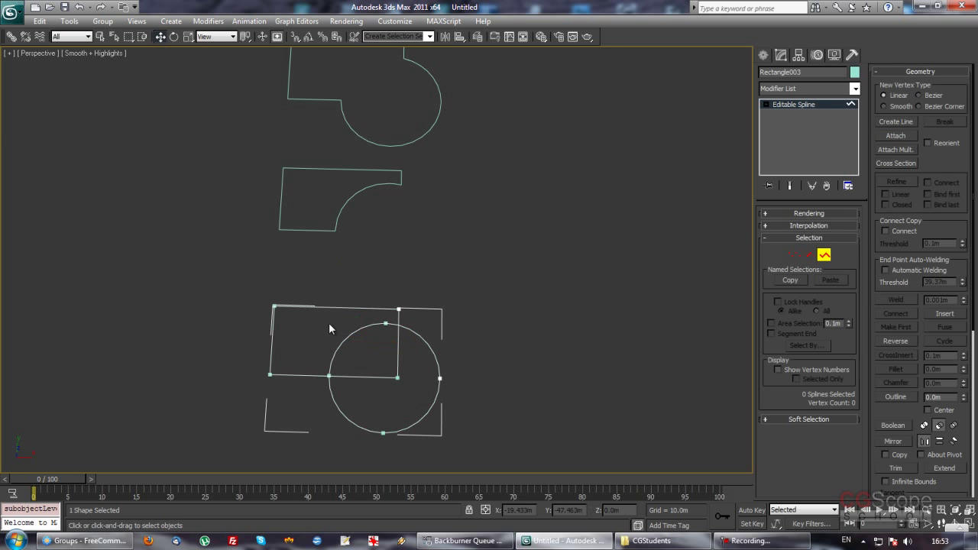
click(361, 308)
scroll(967, 348, down, 3)
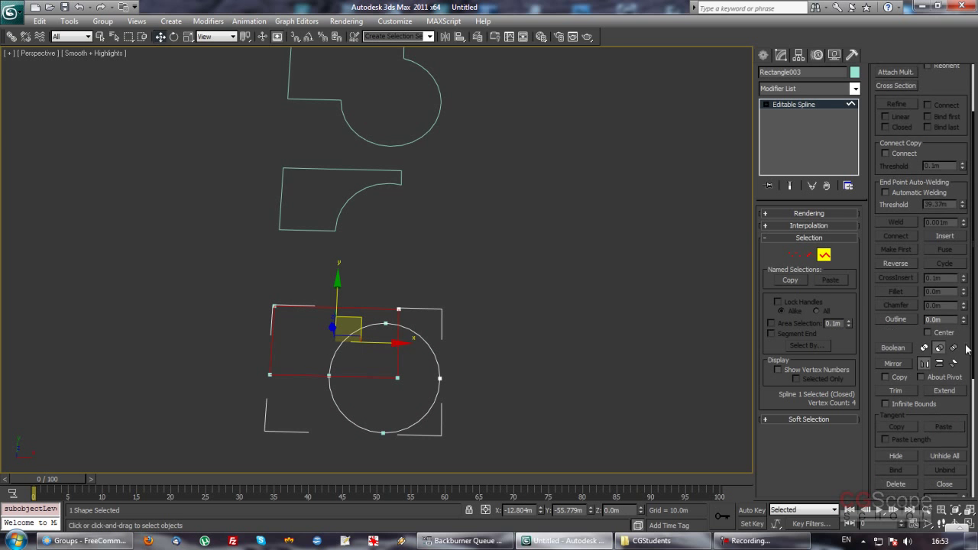
- Apply a Boolean Intersection with the circle, leaving a quarter-circle outline, then zoom out
click(953, 348)
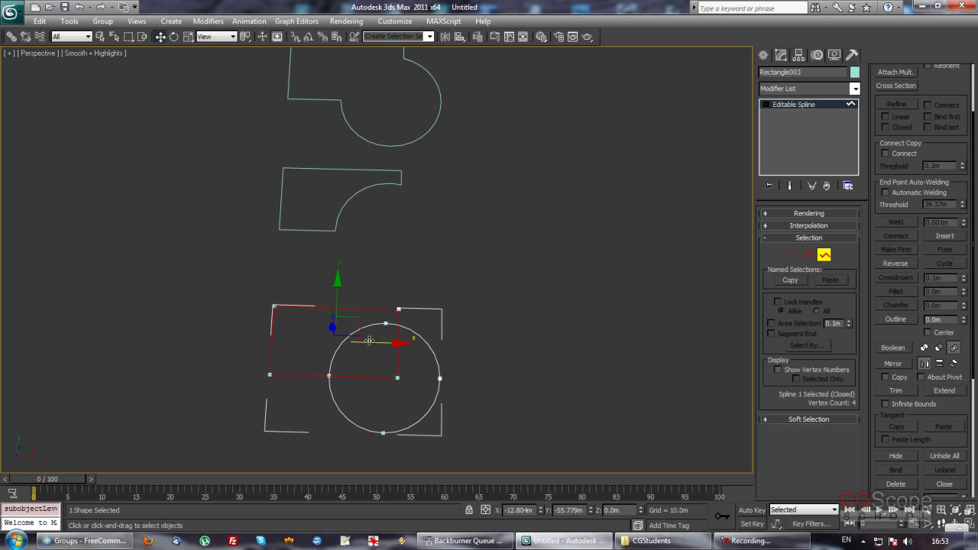
click(894, 348)
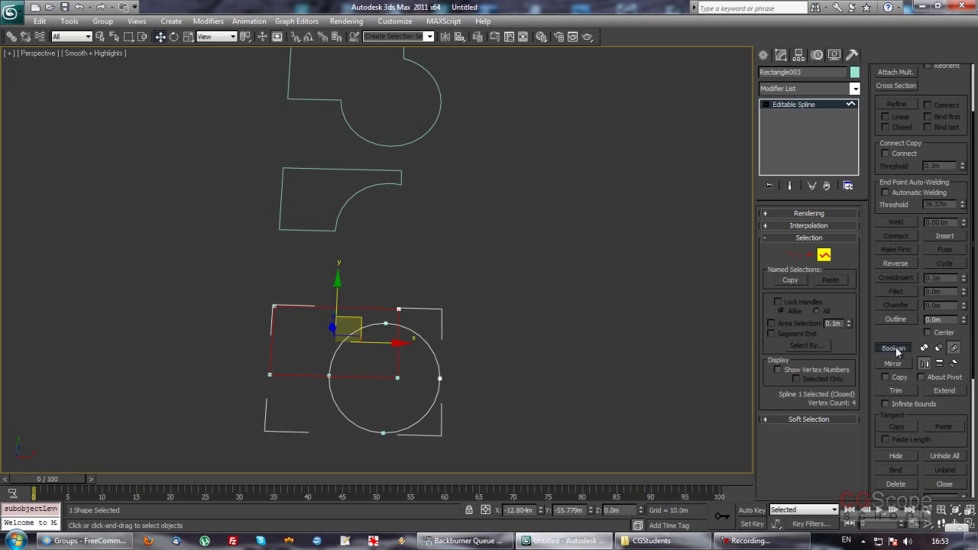
click(430, 347)
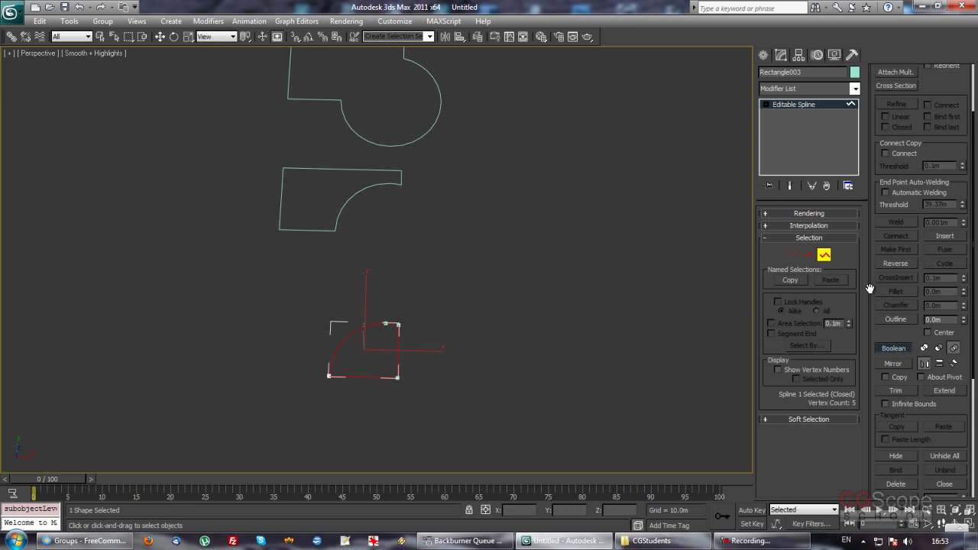
click(824, 255)
mouse_move(616, 341)
alt+middle_down()
mouse_move(608, 321)
mouse_move(545, 305)
mouse_move(553, 288)
mouse_move(500, 301)
mouse_move(435, 277)
mouse_move(446, 275)
mouse_move(424, 277)
alt+middle_up()
middle_drag(514, 297, 450, 290)
scroll(469, 297, down, 2)
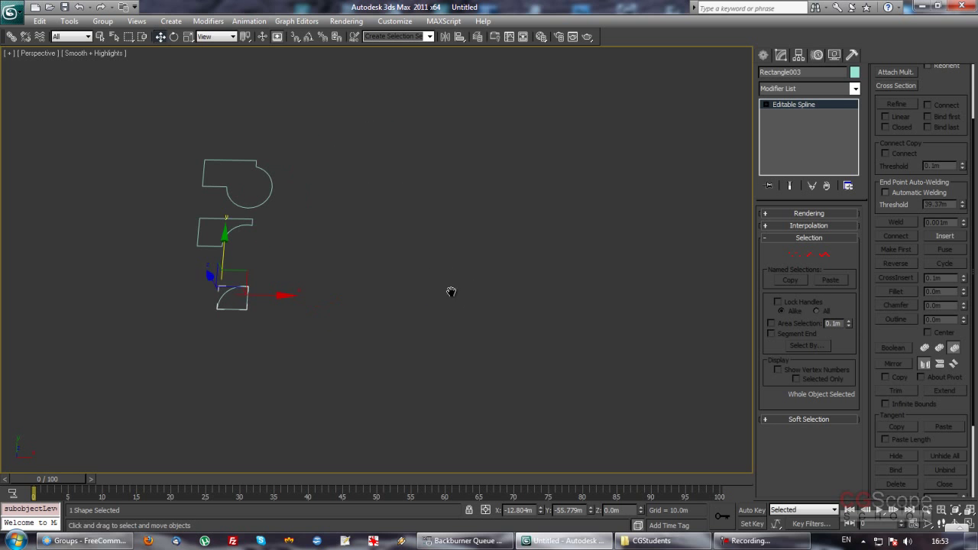
click(764, 55)
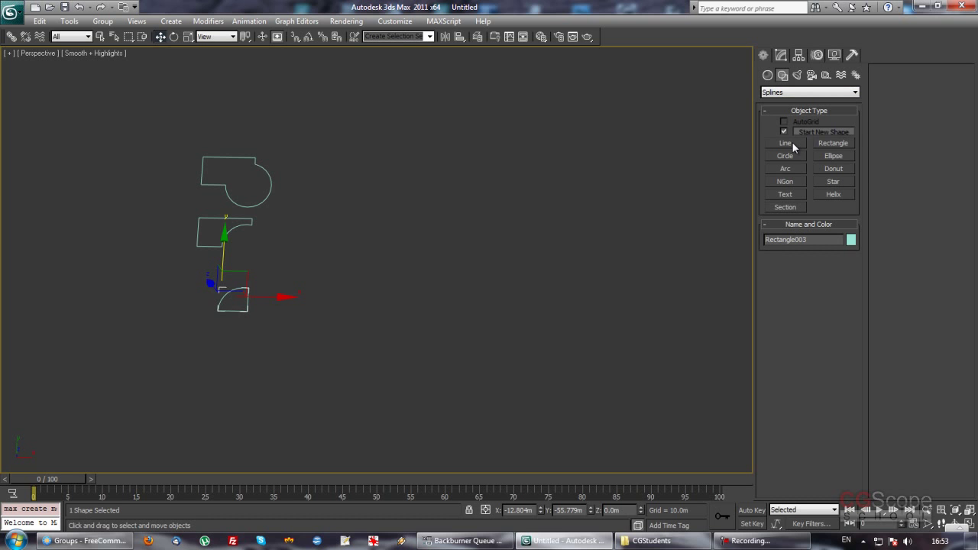
- Draw a large rectangle with four smaller rectangles overlapping its top, right, bottom and left edges
click(832, 144)
middle_drag(414, 211, 356, 213)
drag(311, 142, 584, 290)
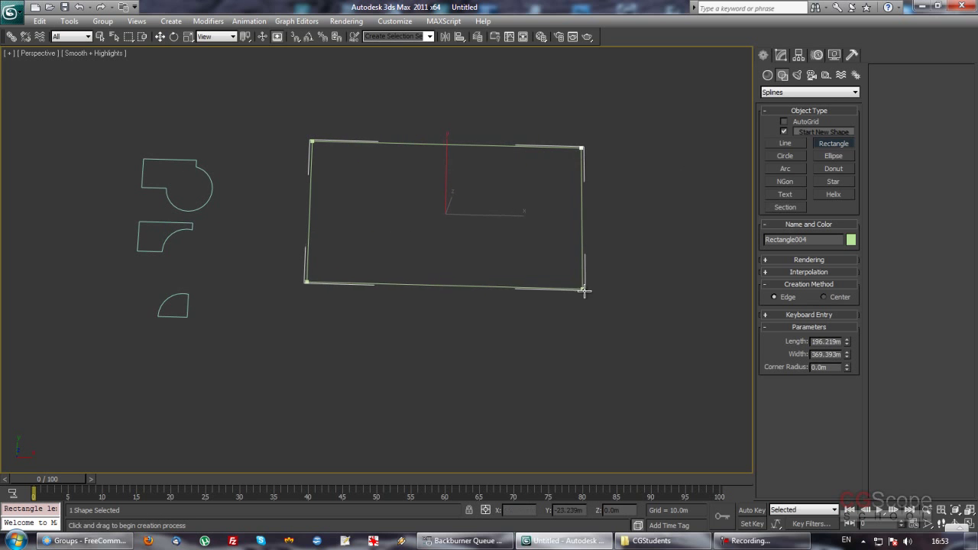
drag(426, 127, 508, 213)
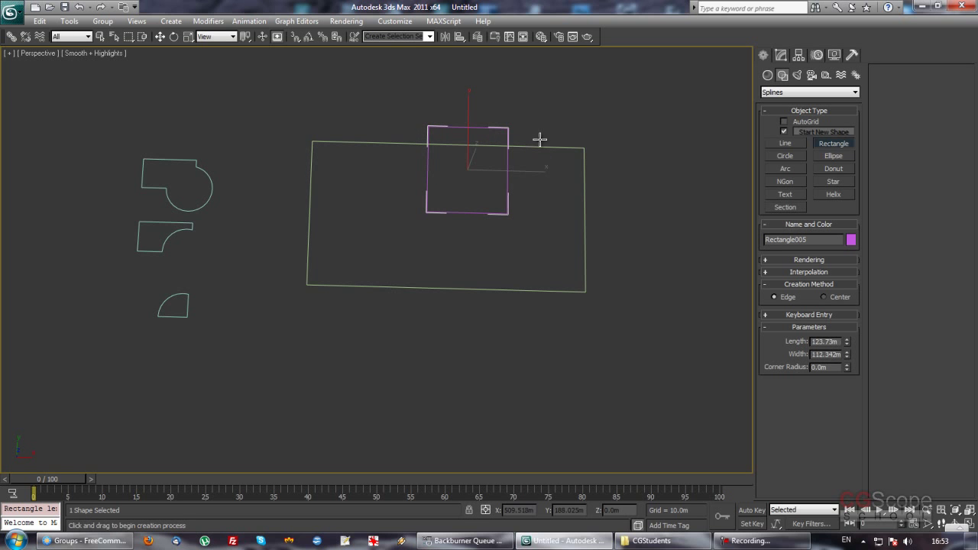
drag(573, 192, 613, 247)
drag(415, 279, 484, 311)
mouse_move(287, 220)
mouse_down()
mouse_move(337, 248)
mouse_move(341, 266)
mouse_up()
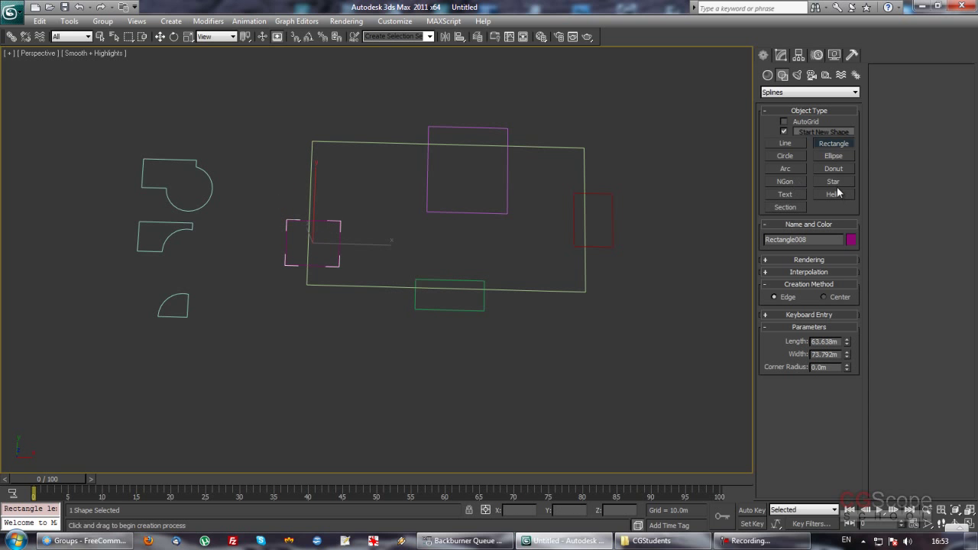
- Add a circle at the large rectangle's top-left corner and isolate all the new shapes (Alt+Q)
click(786, 156)
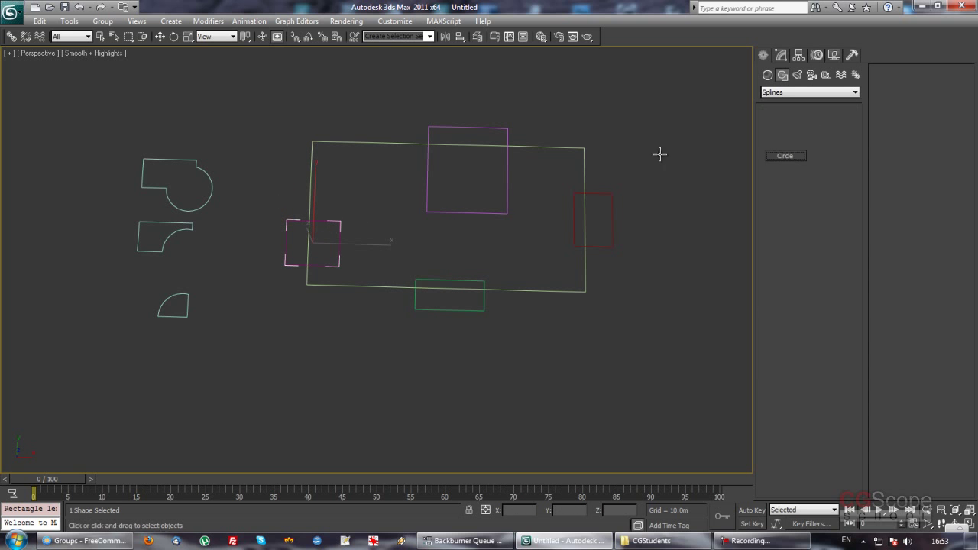
drag(309, 138, 354, 170)
key(w)
mouse_move(444, 217)
alt+middle_down()
mouse_move(418, 238)
mouse_move(414, 211)
alt+middle_up()
drag(670, 394, 313, 95)
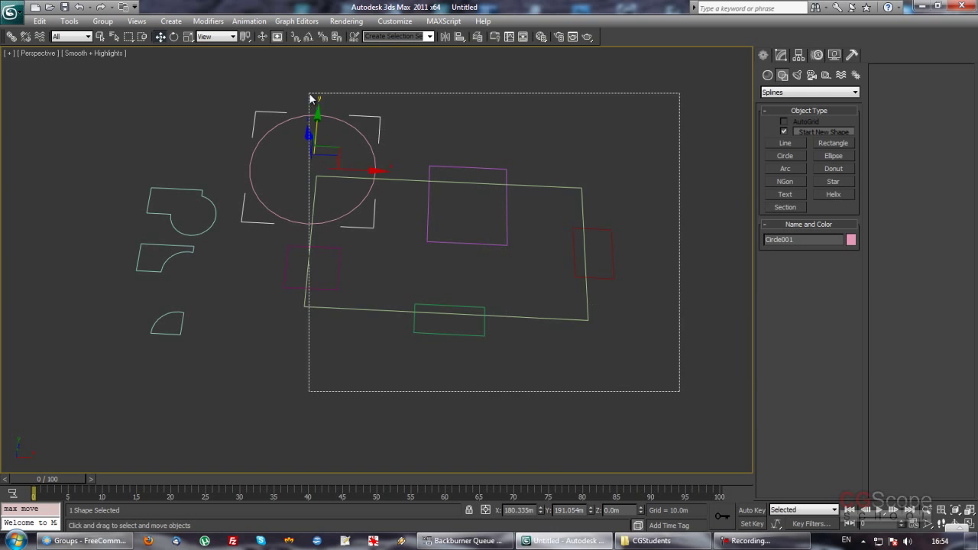
key(alt+q)
click(565, 229)
mouse_move(549, 204)
alt+middle_down()
mouse_move(495, 201)
mouse_move(476, 256)
mouse_move(454, 234)
alt+middle_up()
- Convert all six new shapes to editable splines
key(ctrl+a)
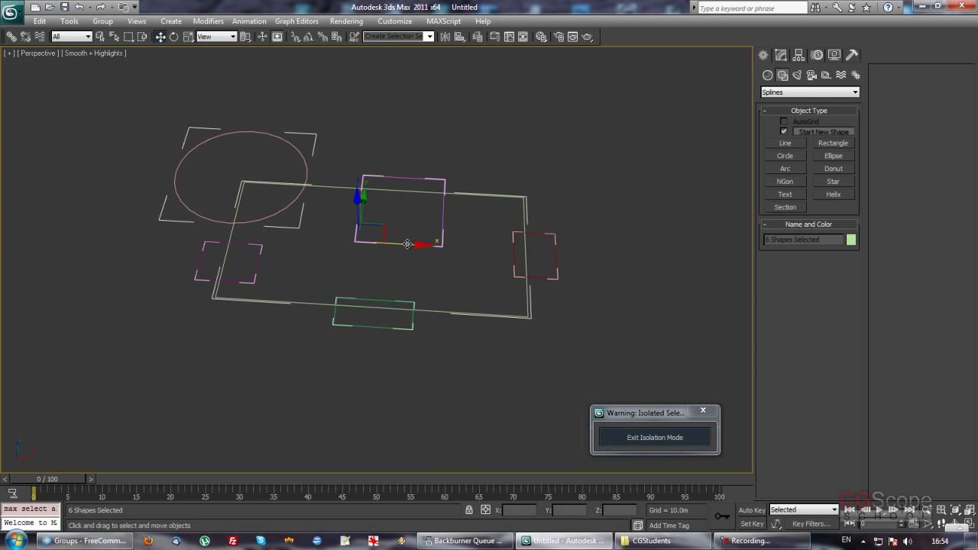
right_click(407, 244)
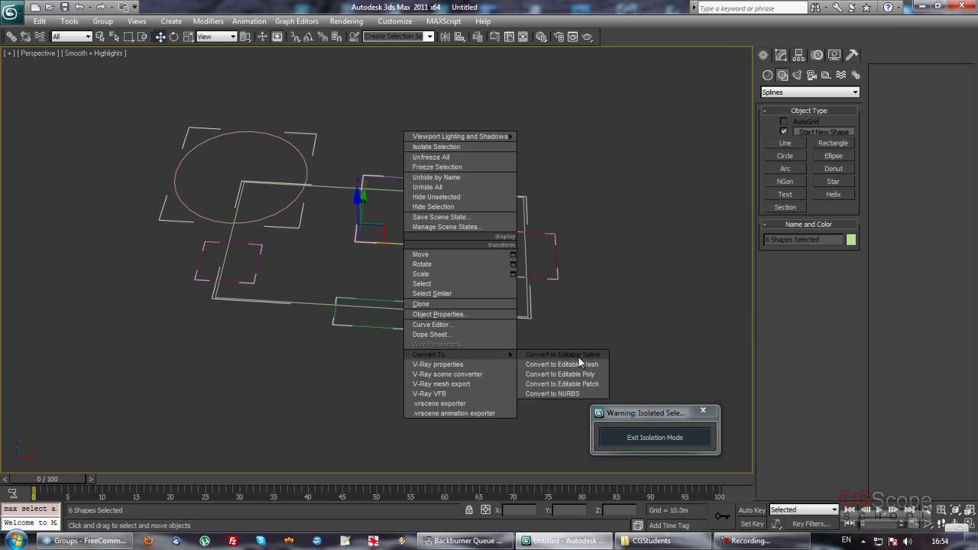
click(607, 346)
- Attach the four small rectangles and the circle to Rectangle004 using Attach Mult
click(471, 311)
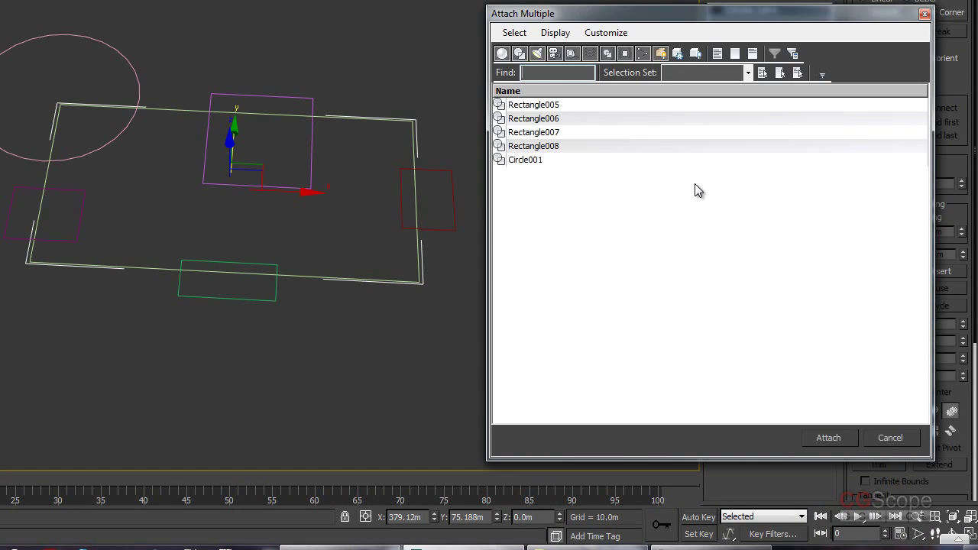
key(ctrl+a)
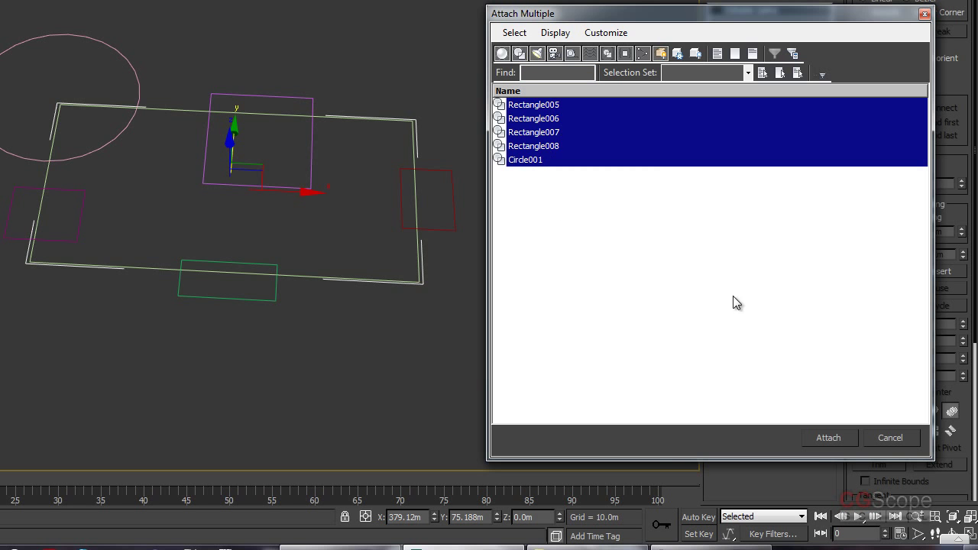
click(822, 437)
middle_drag(524, 304, 466, 253)
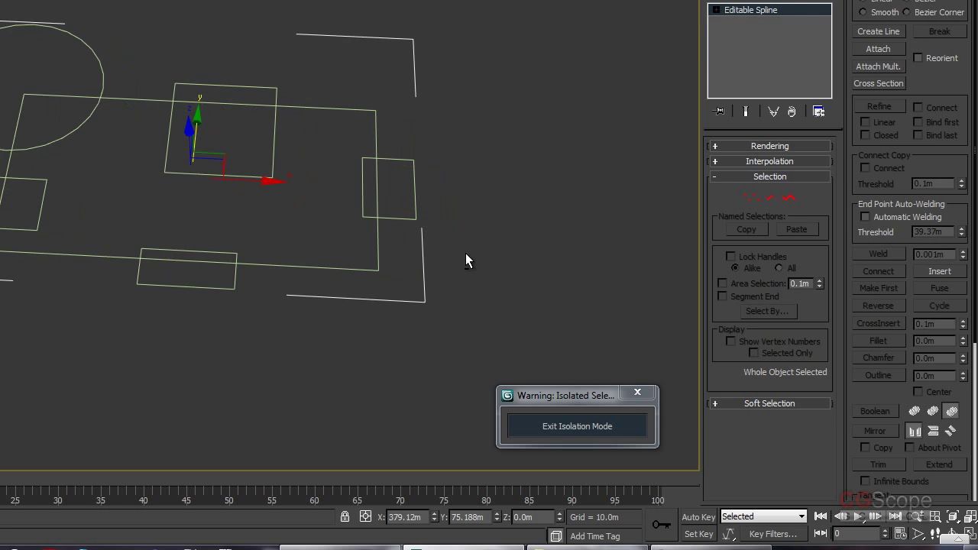
- Select the large rectangle spline and start a Boolean operation set to Union
click(378, 241)
middle_drag(507, 244, 519, 244)
drag(871, 394, 881, 199)
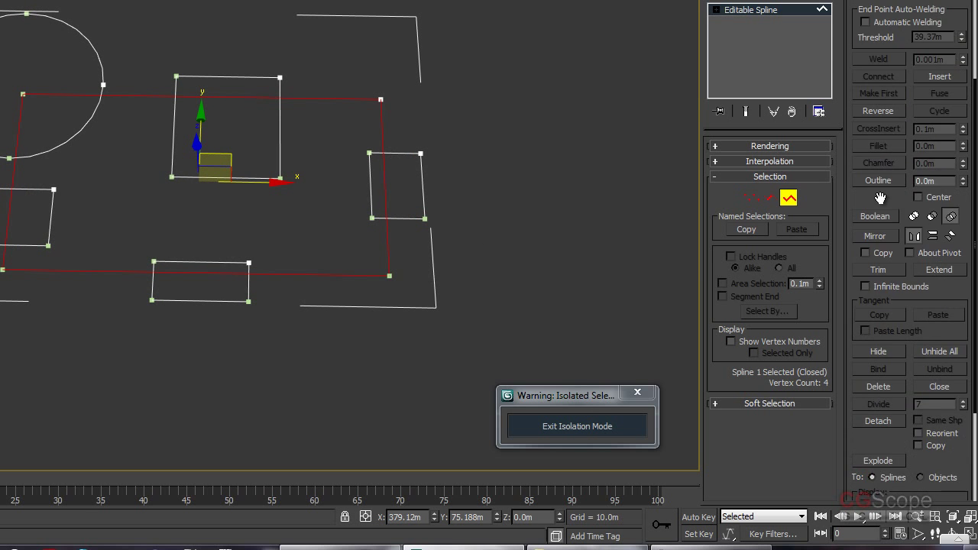
alt+middle_drag(520, 245, 518, 229)
click(914, 217)
click(875, 217)
- Union the circle and the left, bottom, top and right rectangles into the outline
click(96, 64)
mouse_move(105, 147)
alt+middle_down()
mouse_move(110, 171)
mouse_move(78, 171)
mouse_move(24, 112)
mouse_move(114, 128)
mouse_move(121, 140)
alt+middle_up()
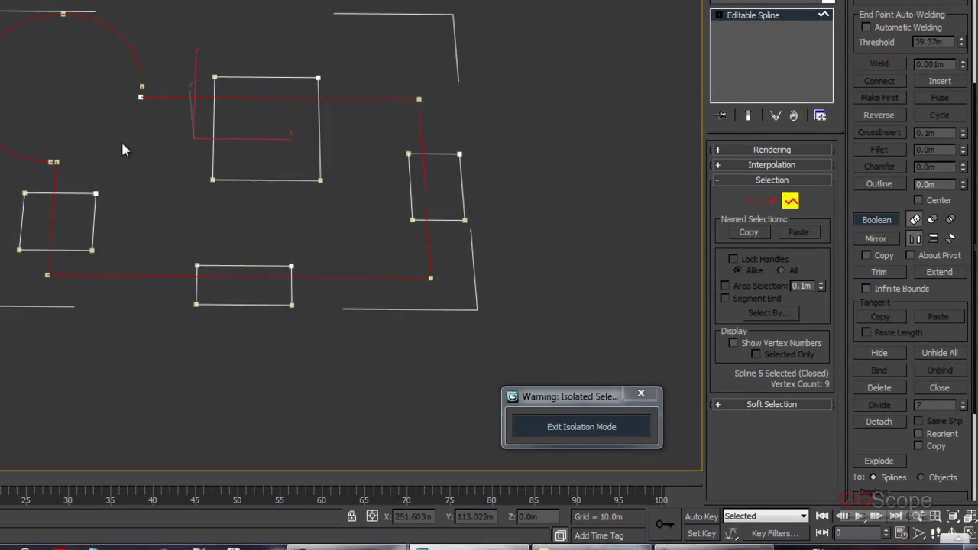
click(230, 244)
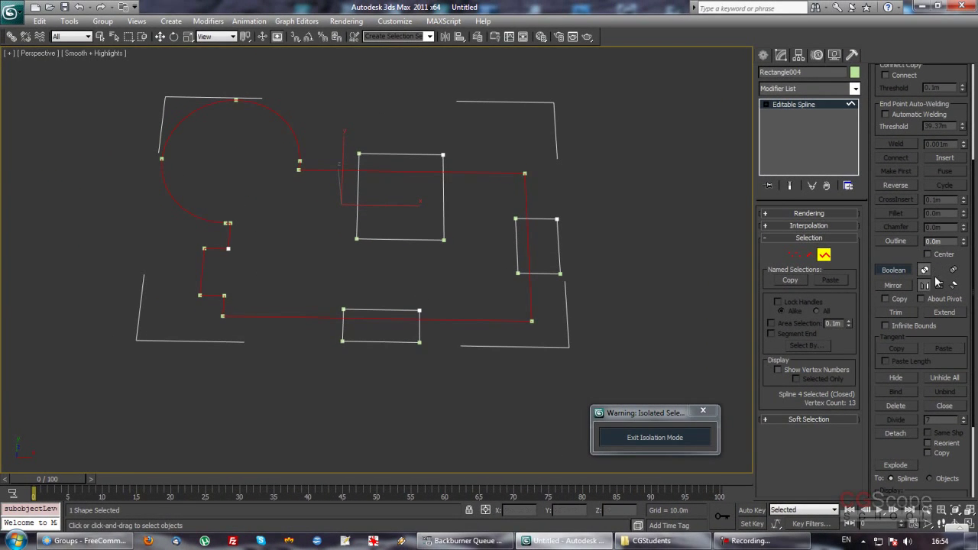
click(419, 324)
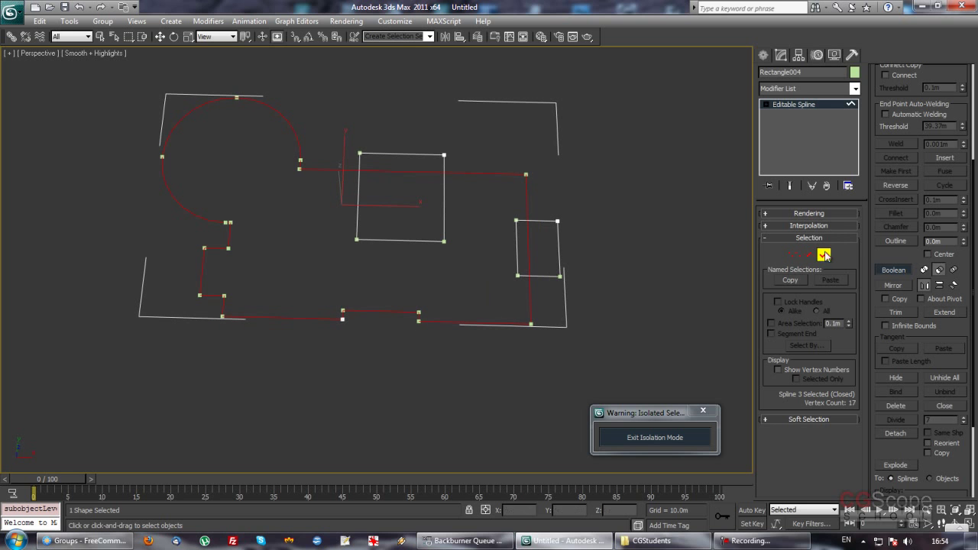
click(444, 179)
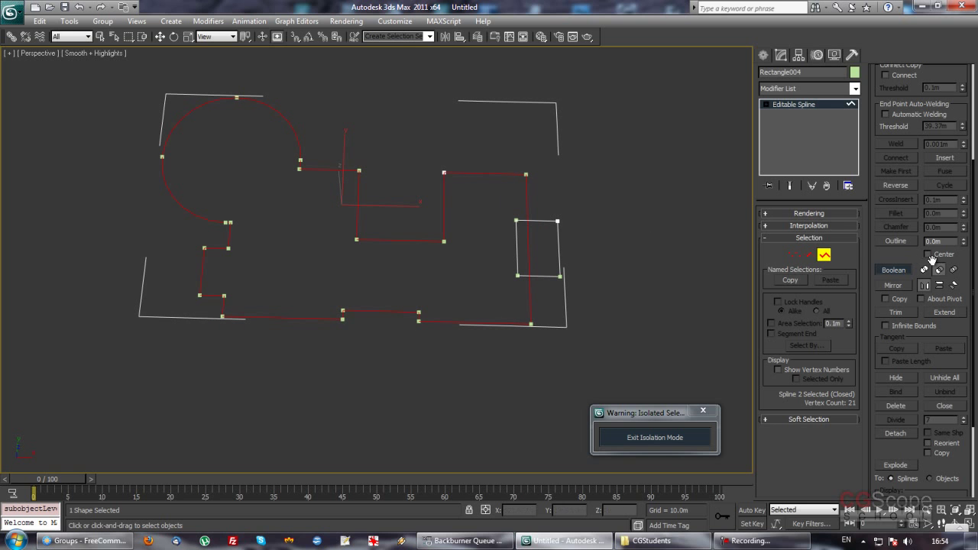
click(560, 240)
middle_drag(618, 220, 609, 250)
click(824, 254)
click(823, 255)
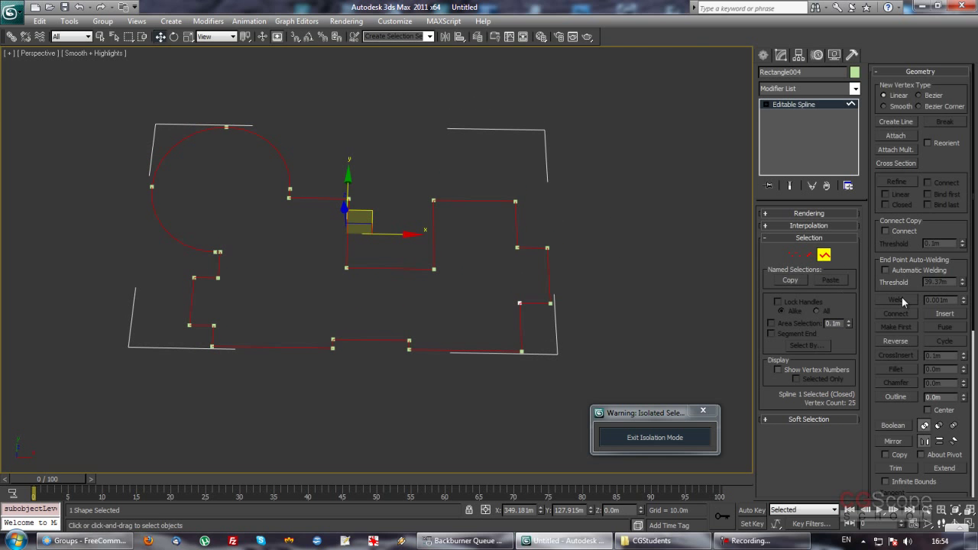
- Offset the Rectangle004 spline with Outline to add a parallel inner wall line
scroll(900, 286, down, 2)
scroll(897, 275, down, 1)
scroll(895, 264, down, 2)
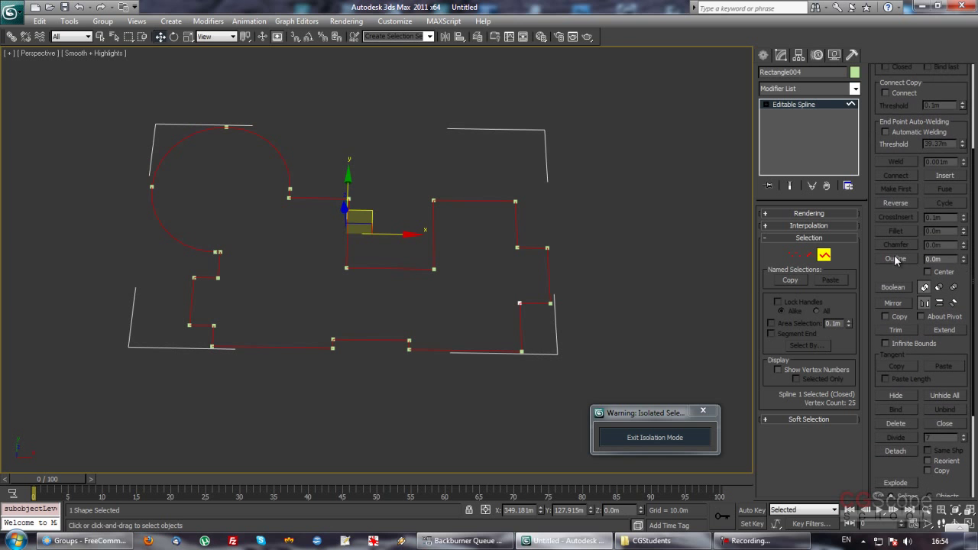
click(895, 260)
drag(553, 284, 557, 266)
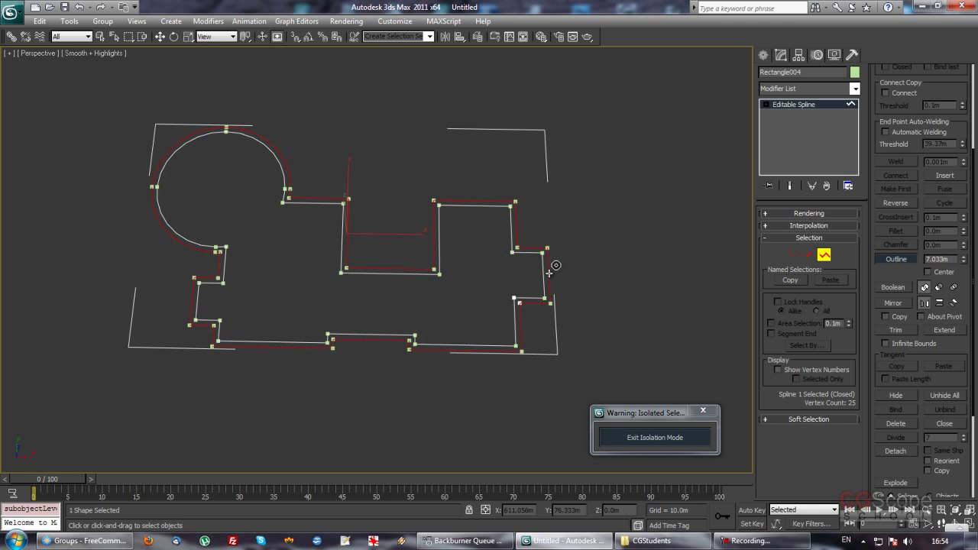
click(823, 255)
click(583, 299)
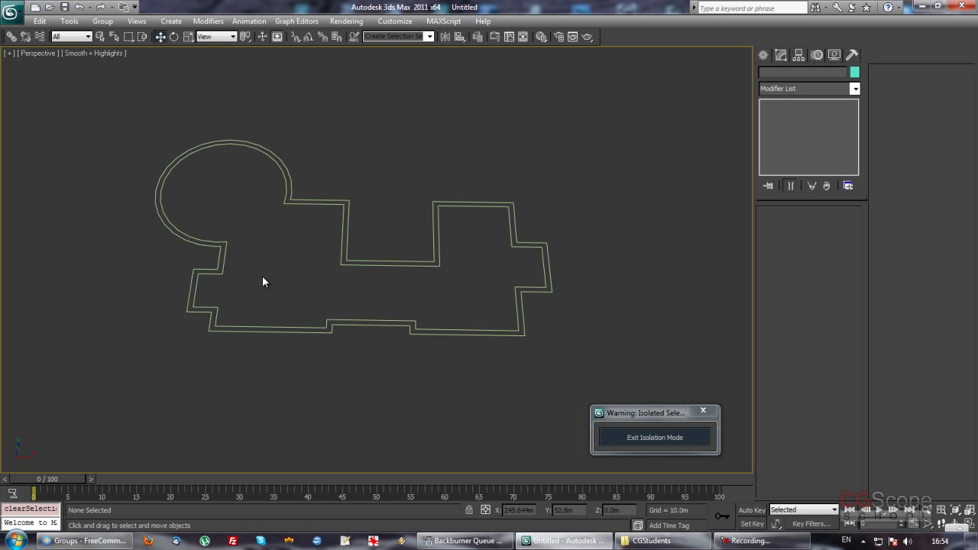
mouse_move(377, 291)
alt+middle_down()
mouse_move(343, 279)
mouse_move(410, 305)
mouse_move(427, 283)
alt+middle_up()
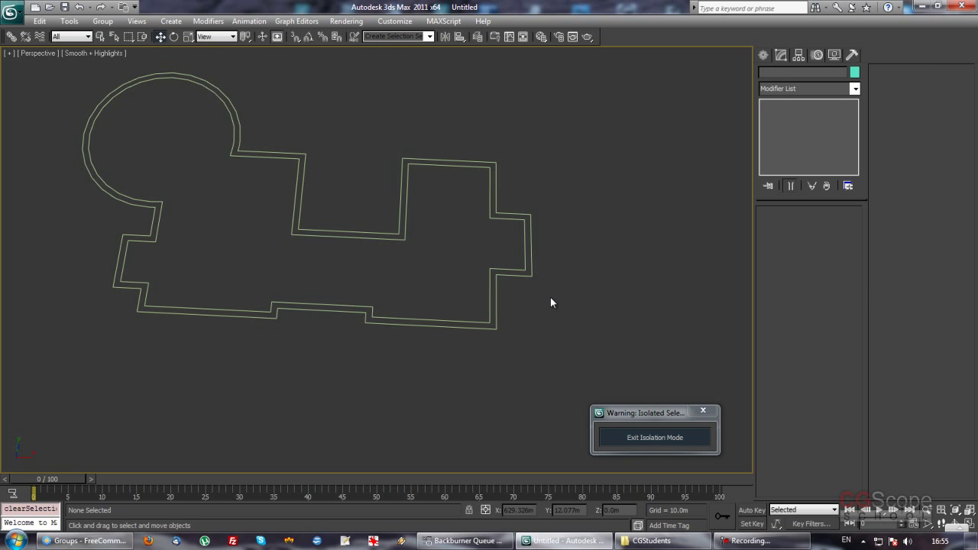
- Undo the last action and tilt the view to inspect the wall outline
key(ctrl+z)
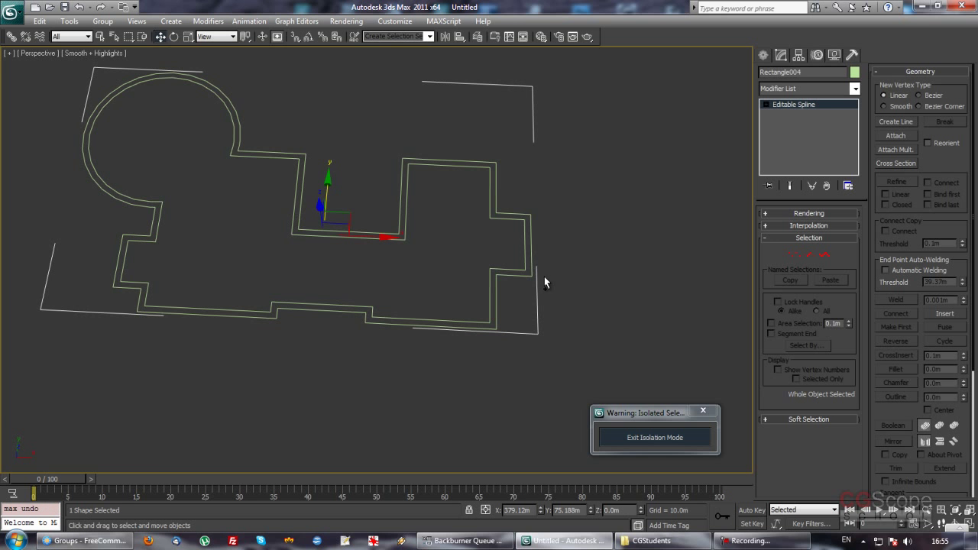
mouse_move(494, 284)
alt+middle_down()
mouse_move(465, 308)
mouse_move(443, 304)
mouse_move(457, 245)
mouse_move(461, 280)
mouse_move(443, 286)
mouse_move(496, 330)
alt+middle_up()
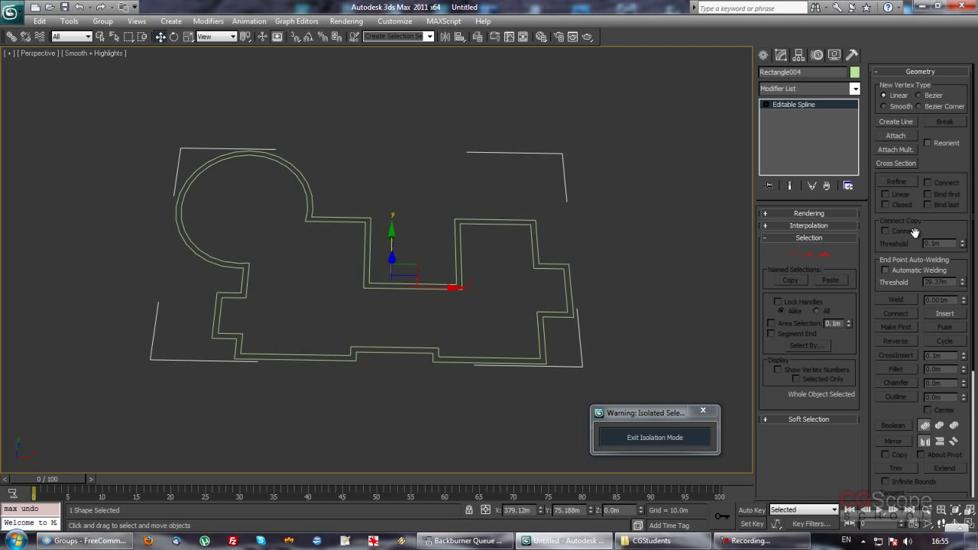
mouse_move(290, 282)
alt+middle_down()
mouse_move(288, 295)
mouse_move(303, 281)
alt+middle_up()
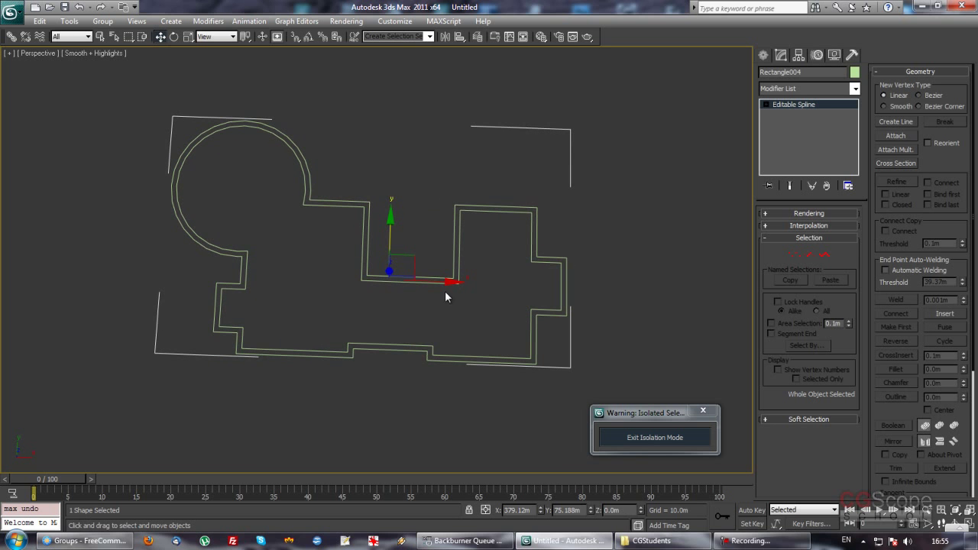
middle_drag(287, 257, 298, 258)
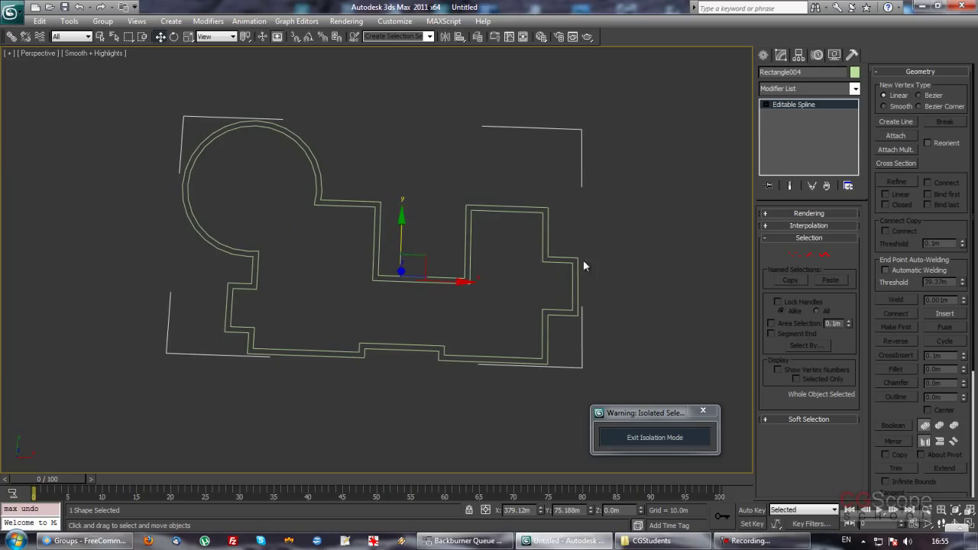
mouse_move(542, 357)
alt+middle_down()
mouse_move(515, 316)
mouse_move(470, 291)
alt+middle_up()
- Raise the four top-right notch vertices, then leave Vertex level for the whole object
key(1)
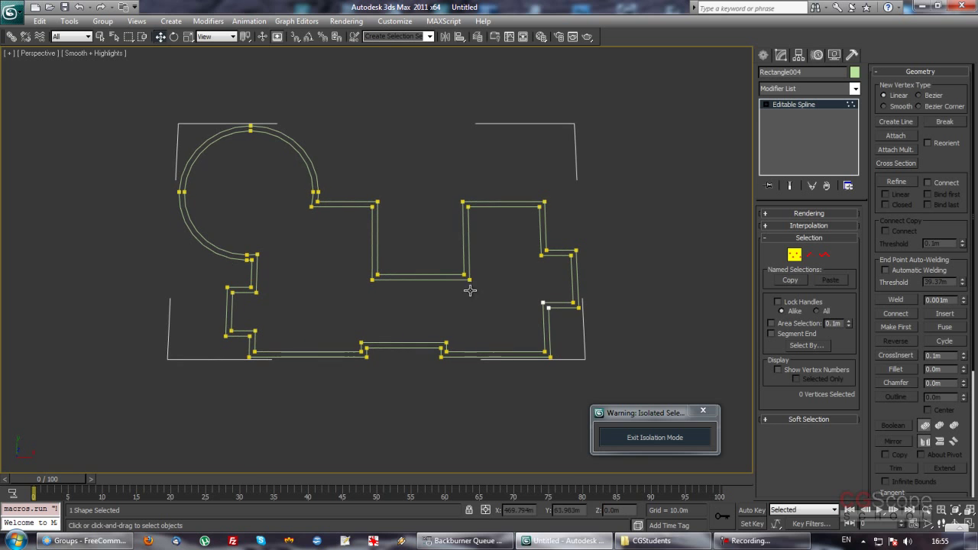
drag(440, 169, 612, 229)
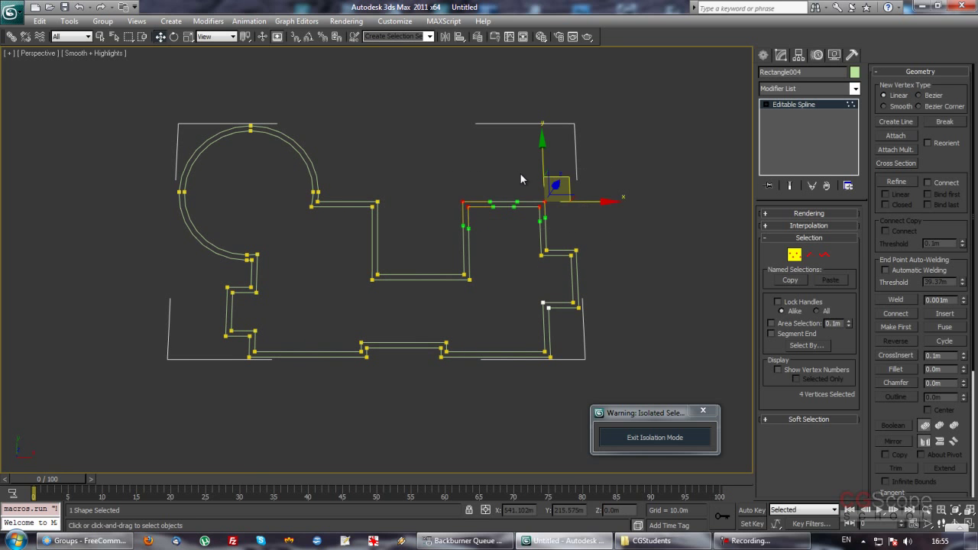
drag(542, 176, 541, 139)
click(794, 254)
mouse_move(667, 308)
alt+middle_down()
mouse_move(607, 276)
mouse_move(596, 287)
mouse_move(605, 289)
alt+middle_up()
scroll(906, 265, down, 3)
scroll(906, 264, down, 2)
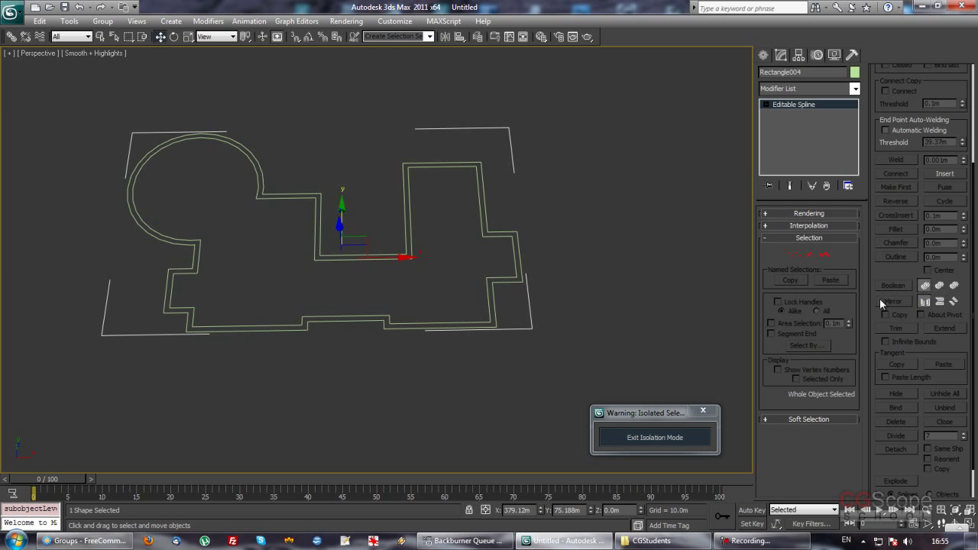
mouse_move(611, 290)
alt+middle_down()
mouse_move(592, 284)
mouse_move(642, 282)
mouse_move(574, 282)
mouse_move(584, 294)
alt+middle_up()
click(824, 256)
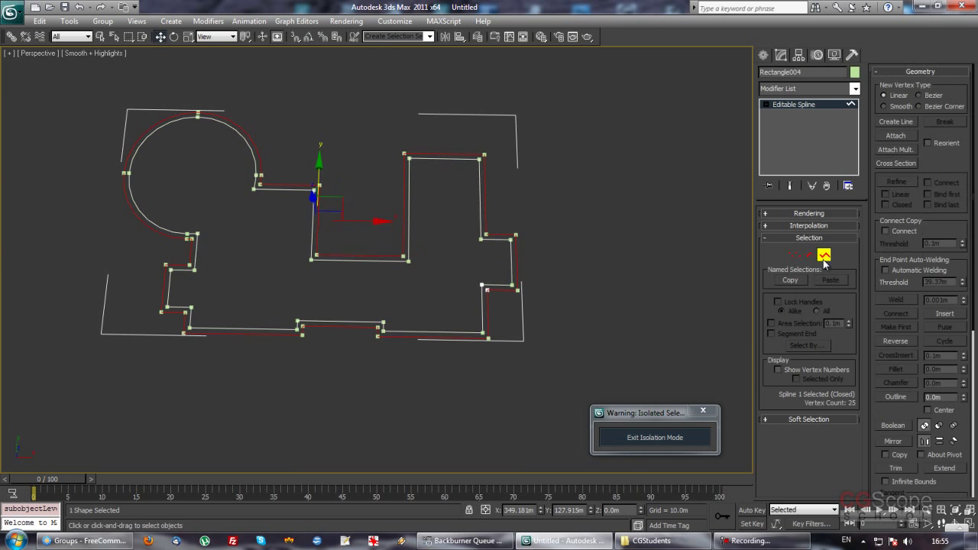
drag(889, 295, 880, 209)
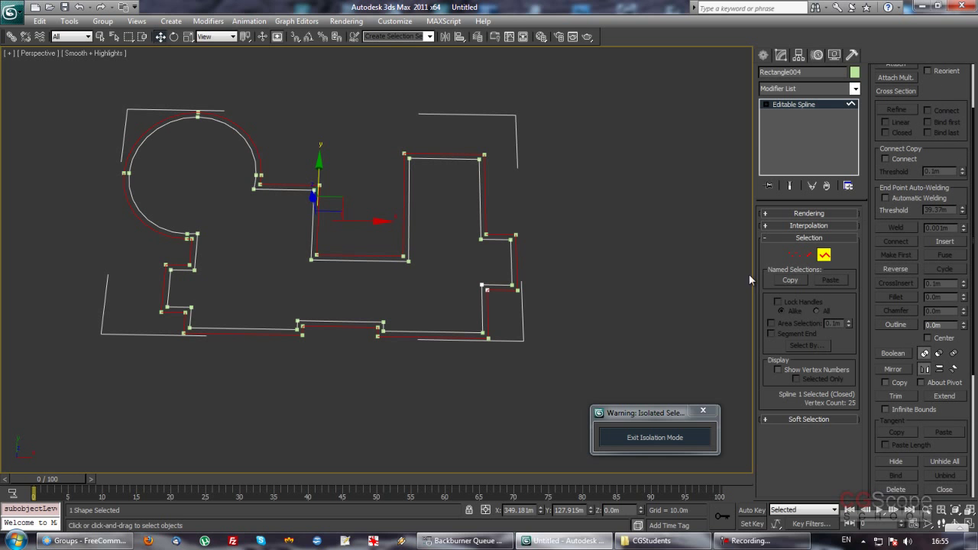
scroll(887, 304, down, 2)
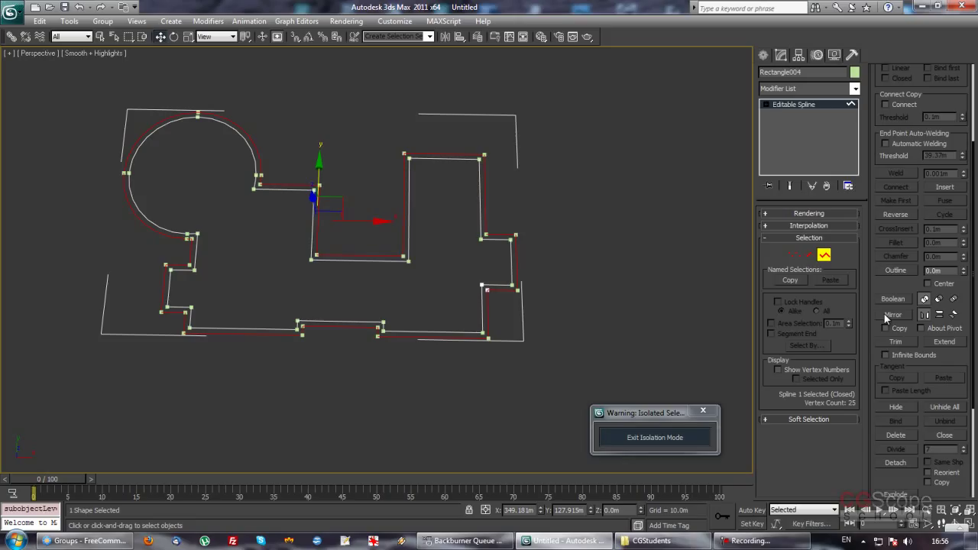
click(624, 223)
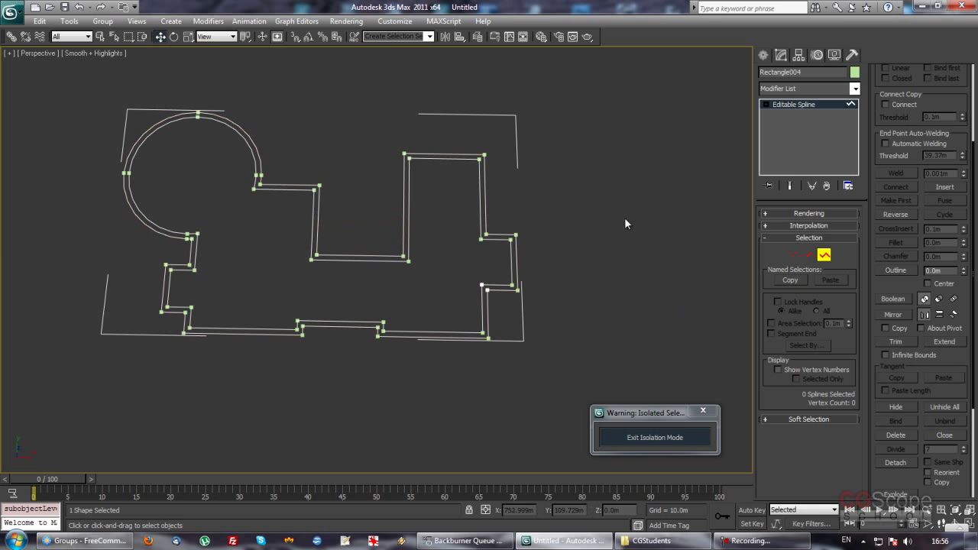
click(371, 258)
mouse_move(366, 290)
alt+middle_down()
mouse_move(371, 312)
mouse_move(390, 297)
alt+middle_up()
mouse_move(218, 153)
alt+middle_down()
mouse_move(445, 258)
mouse_move(482, 254)
alt+middle_up()
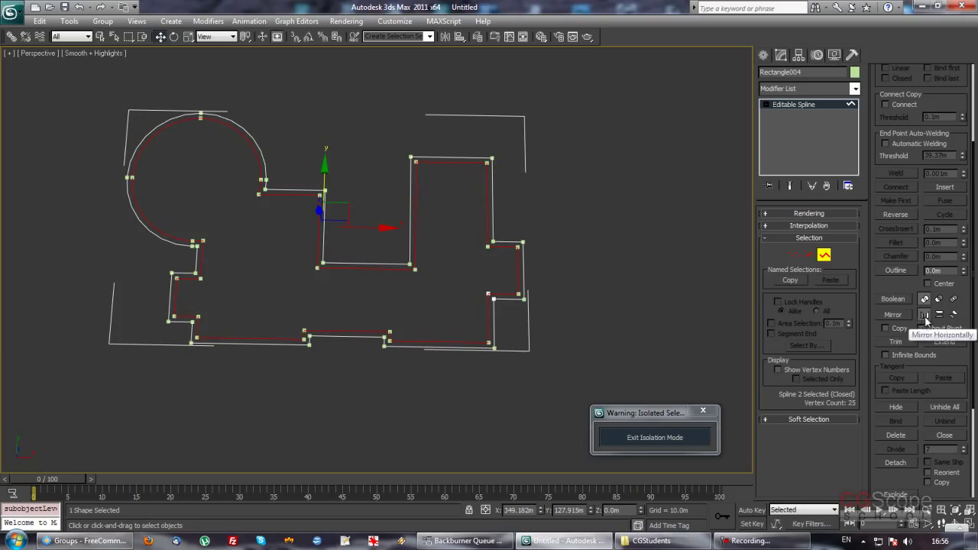
click(894, 315)
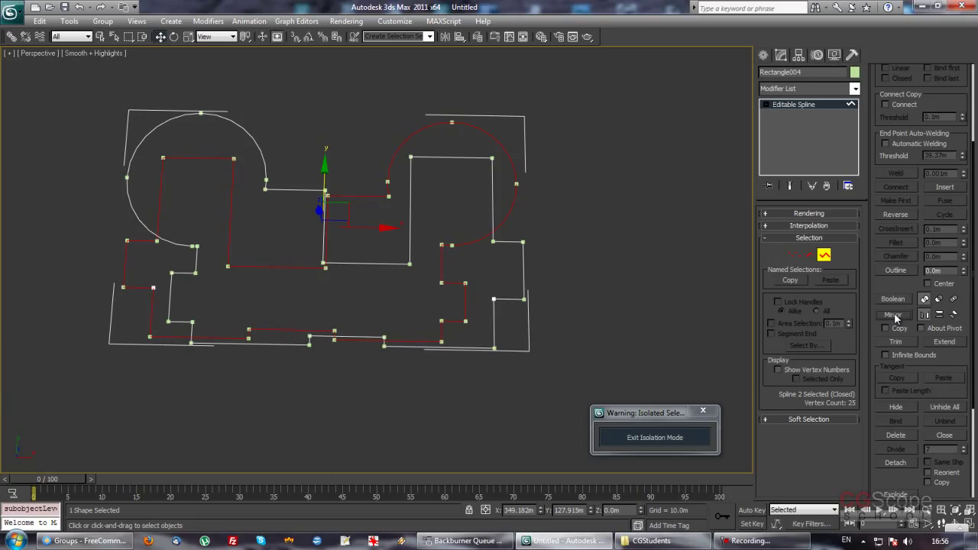
click(894, 315)
click(894, 315)
click(894, 315)
click(939, 314)
click(898, 314)
click(899, 312)
click(899, 312)
click(899, 311)
click(953, 316)
click(905, 315)
click(905, 315)
click(905, 314)
click(905, 314)
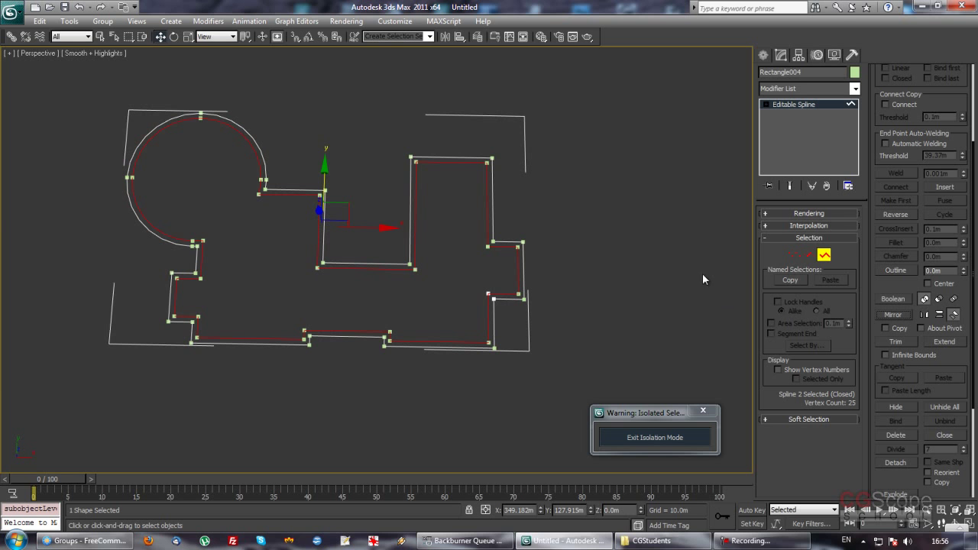
- Make a vertically mirrored copy of the outline, move it below the original, and enable About Pivot
click(899, 328)
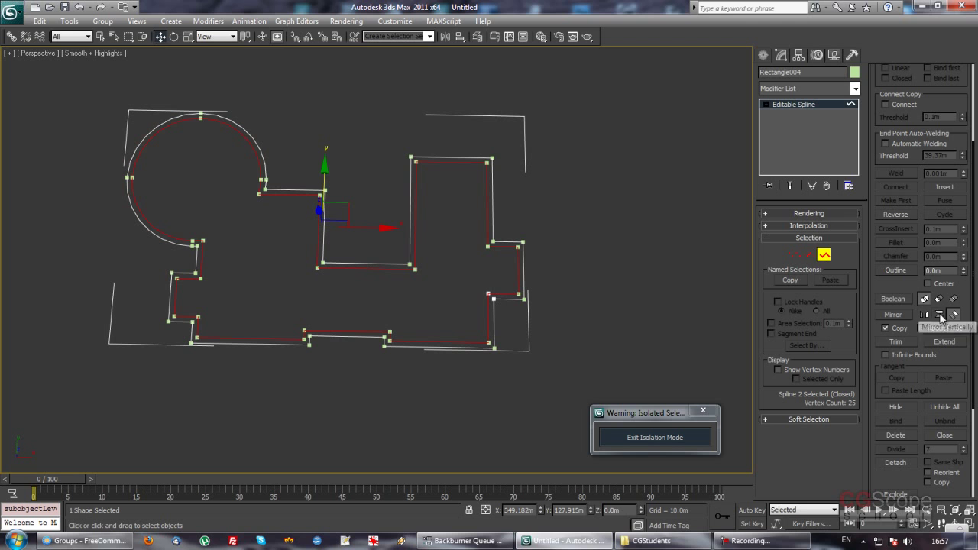
click(899, 314)
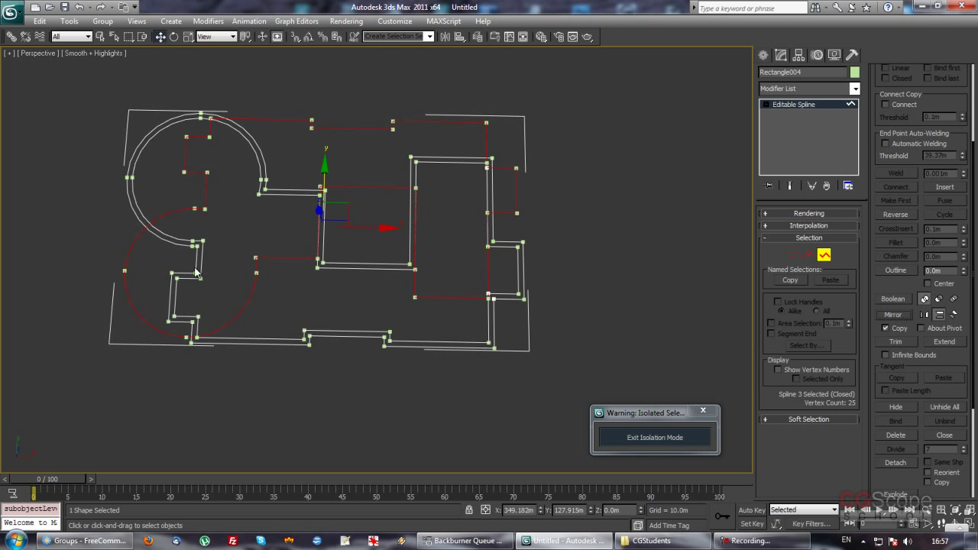
drag(325, 190, 319, 437)
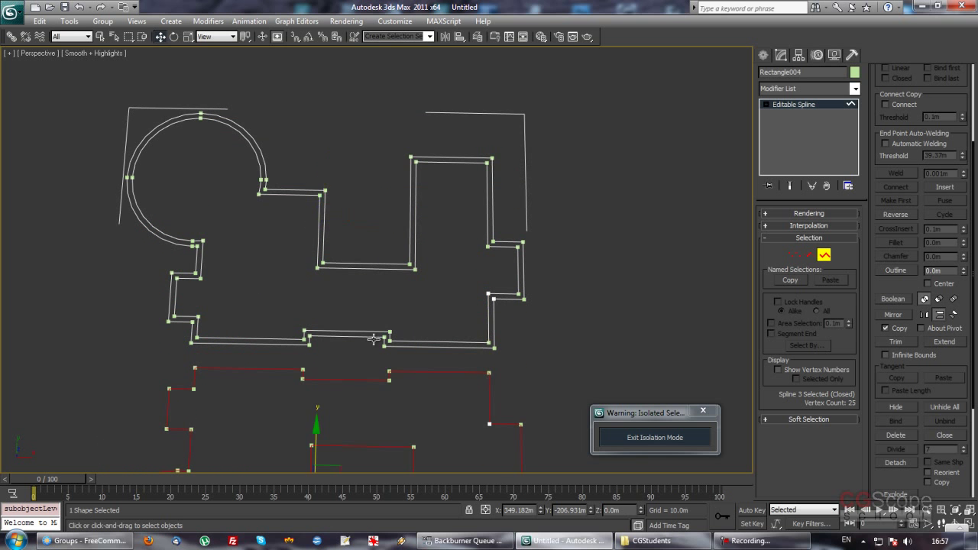
middle_drag(319, 437, 391, 304)
scroll(405, 205, down, 2)
scroll(405, 205, up, 2)
mouse_move(424, 218)
middle_down()
mouse_move(454, 249)
mouse_move(455, 238)
mouse_move(467, 249)
middle_up()
click(920, 328)
click(496, 201)
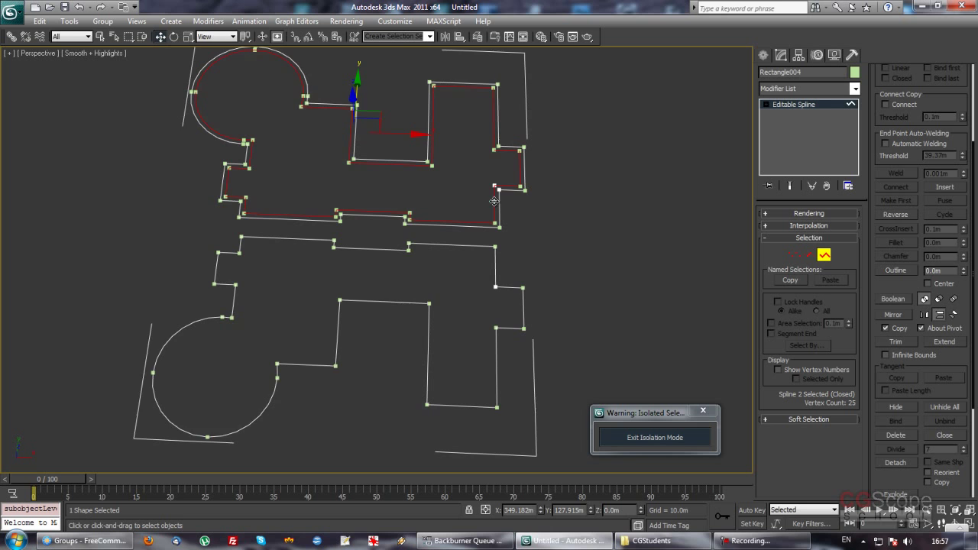
- Undo the two extra mirrored copies and turn off Copy for Mirror
click(893, 316)
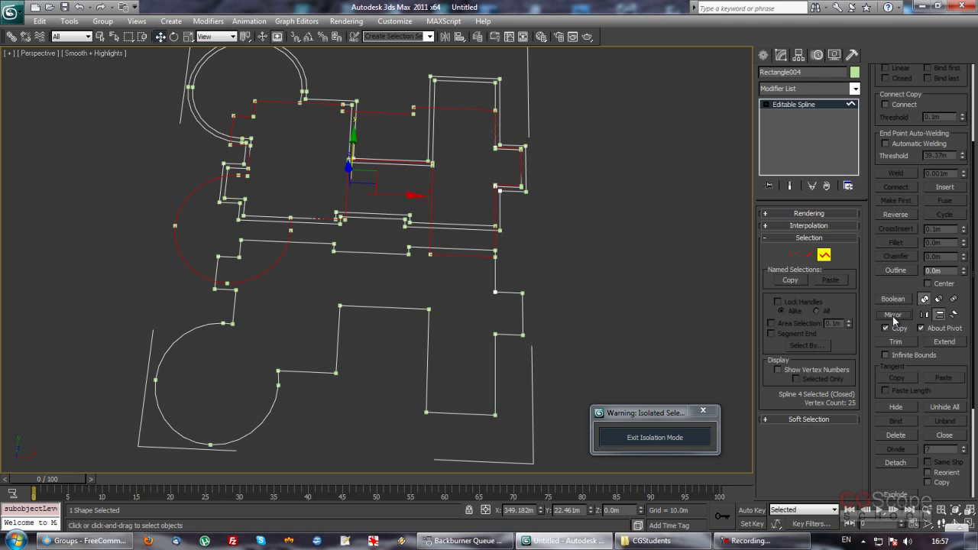
click(893, 317)
alt+middle_drag(375, 229, 373, 241)
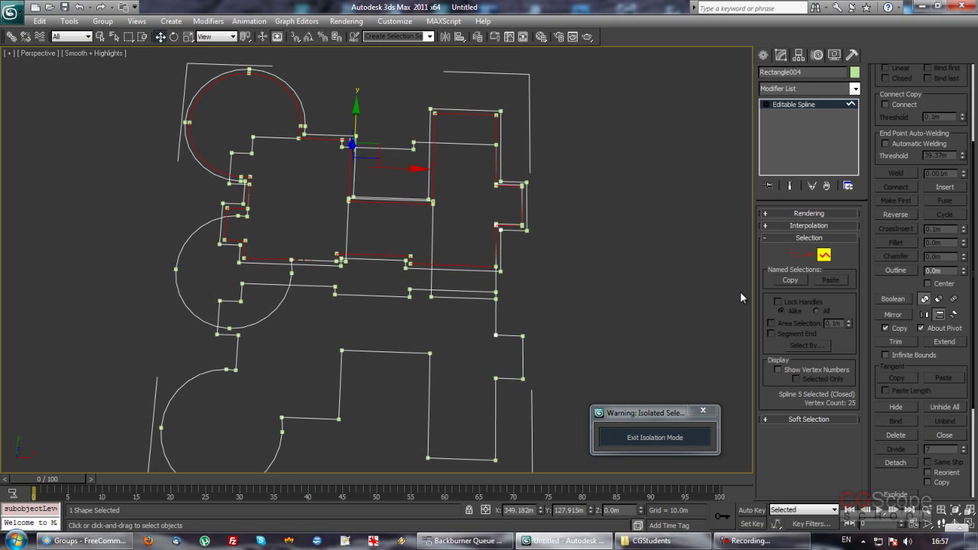
key(ctrl+z)
key(ctrl+z)
click(902, 330)
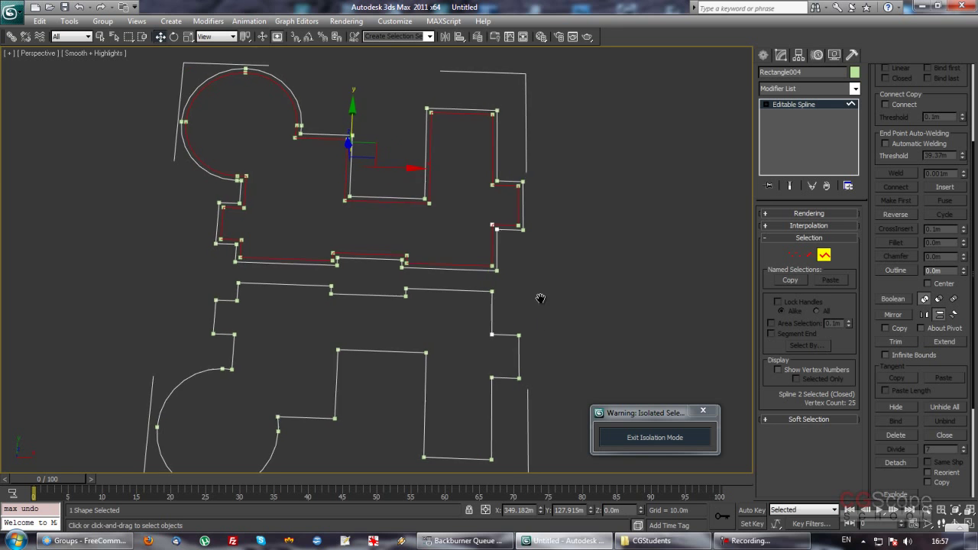
- Navigate the view until the план кв.max floor plan shows in the Front viewport
middle_drag(538, 297, 524, 272)
mouse_move(880, 285)
mouse_down()
mouse_move(875, 116)
mouse_move(879, 461)
mouse_up()
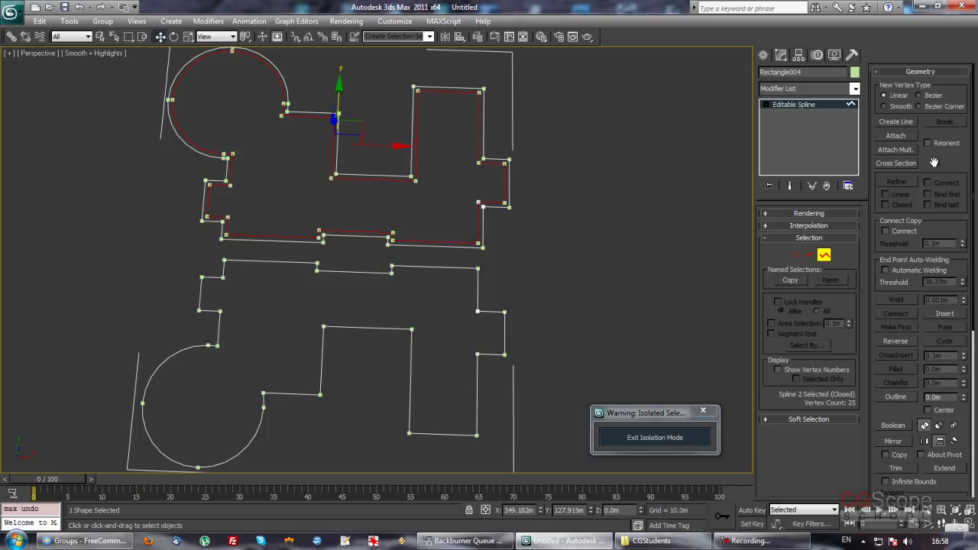
alt+middle_drag(515, 265, 475, 293)
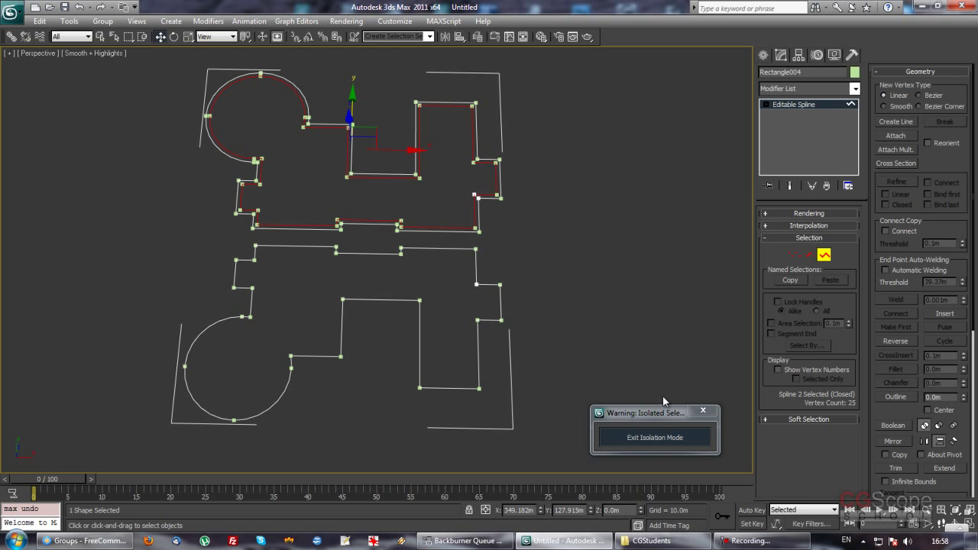
mouse_move(950, 231)
mouse_down()
mouse_move(948, 93)
mouse_move(930, 82)
mouse_move(930, 122)
mouse_up()
mouse_move(563, 289)
alt+middle_down()
mouse_move(563, 268)
mouse_move(621, 260)
mouse_move(544, 268)
mouse_move(450, 299)
mouse_move(445, 263)
mouse_move(419, 258)
mouse_move(400, 212)
mouse_move(404, 244)
mouse_move(424, 227)
mouse_move(398, 260)
mouse_move(395, 227)
mouse_move(429, 224)
alt+middle_up()
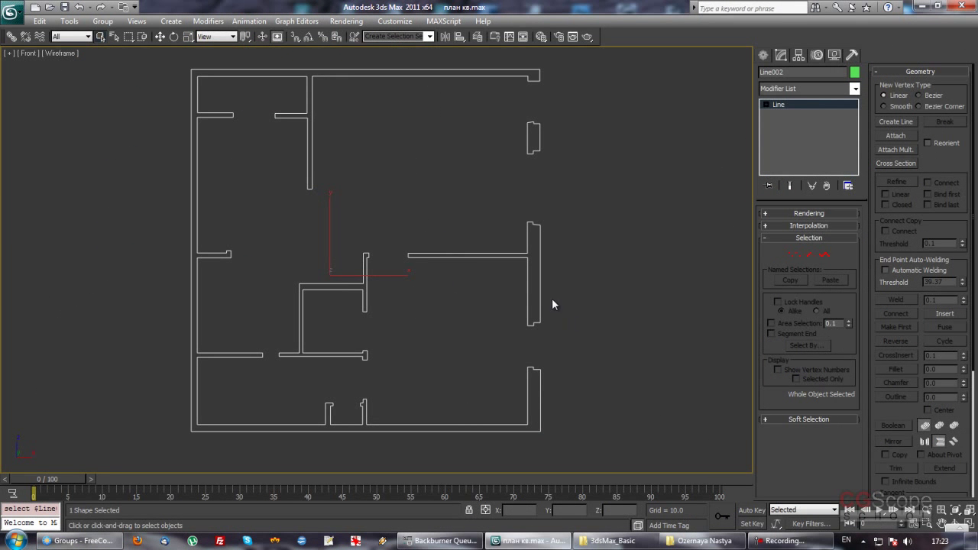
middle_drag(503, 270, 499, 279)
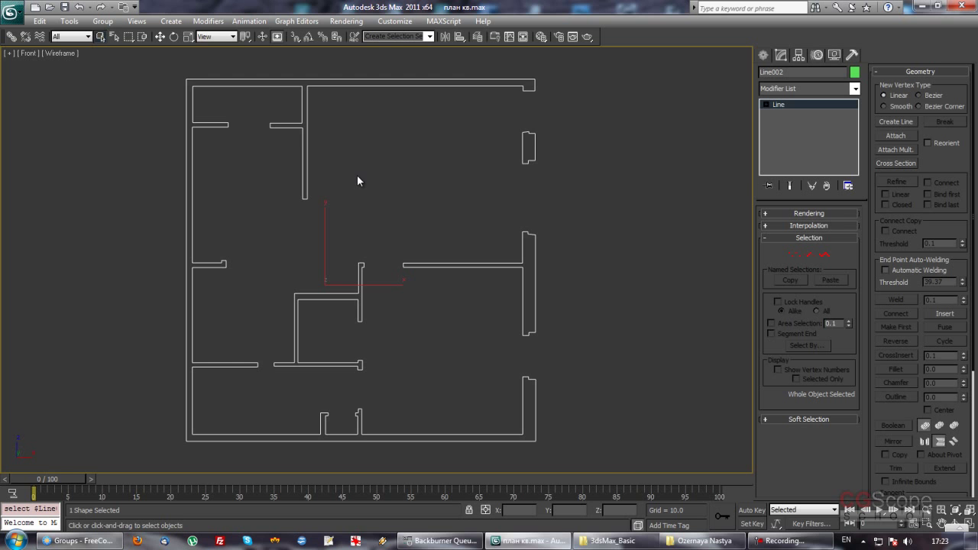
scroll(308, 332, up, 4)
mouse_move(334, 283)
middle_down()
mouse_move(325, 297)
mouse_move(415, 286)
mouse_move(374, 321)
mouse_move(386, 380)
middle_up()
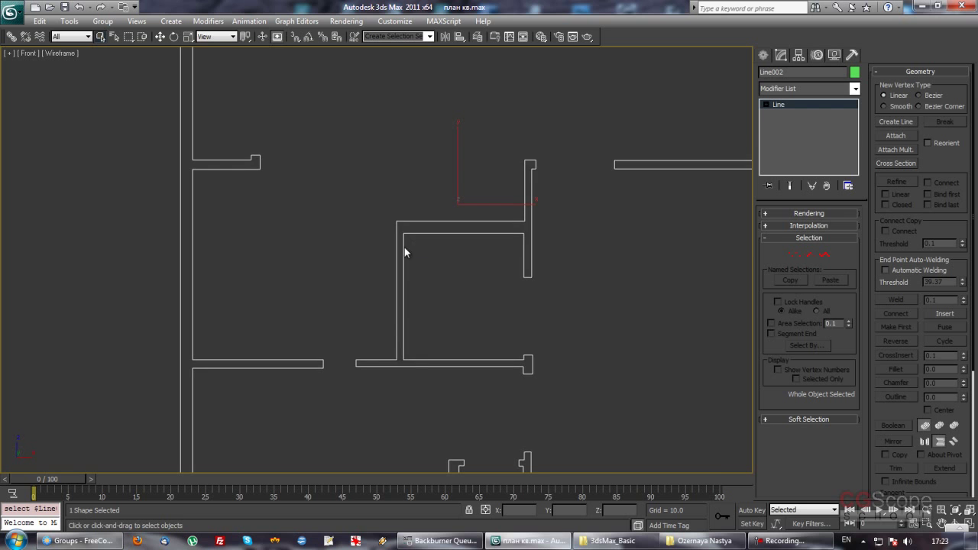
scroll(362, 364, down, 2)
scroll(495, 357, up, 2)
middle_drag(514, 423, 480, 361)
scroll(466, 317, up, 3)
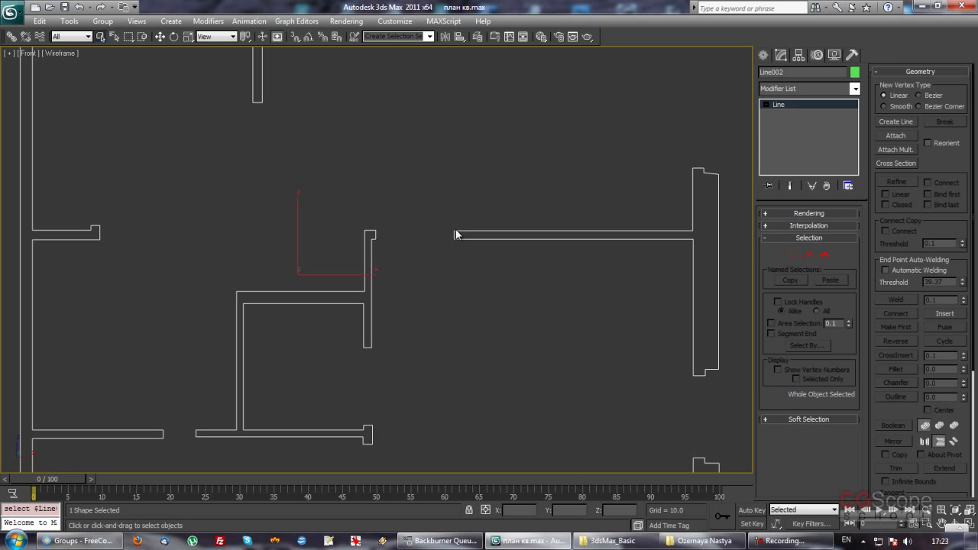
mouse_move(533, 235)
middle_down()
mouse_move(479, 273)
mouse_move(532, 273)
mouse_move(452, 267)
mouse_move(409, 302)
middle_up()
scroll(482, 275, down, 3)
scroll(530, 271, up, 3)
scroll(447, 266, up, 2)
scroll(417, 294, down, 2)
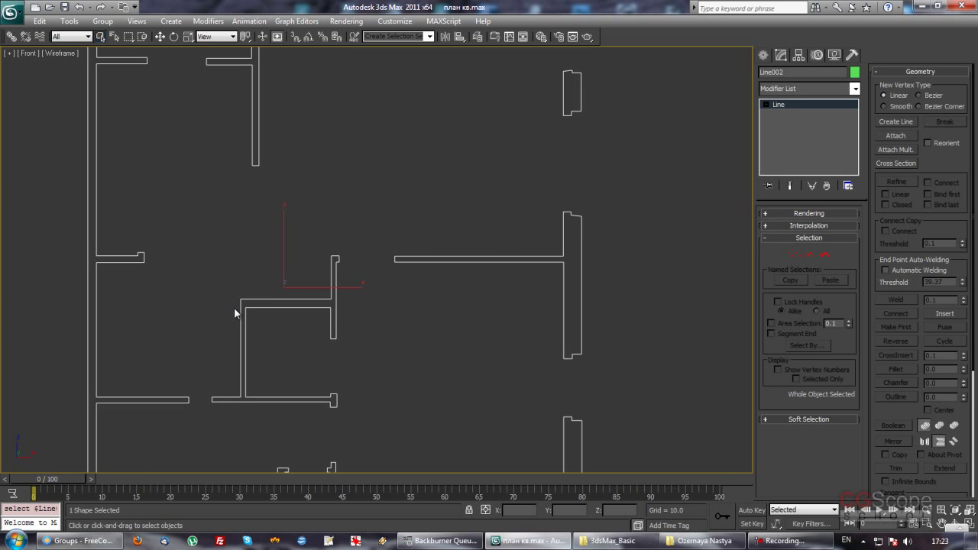
middle_drag(329, 251, 341, 281)
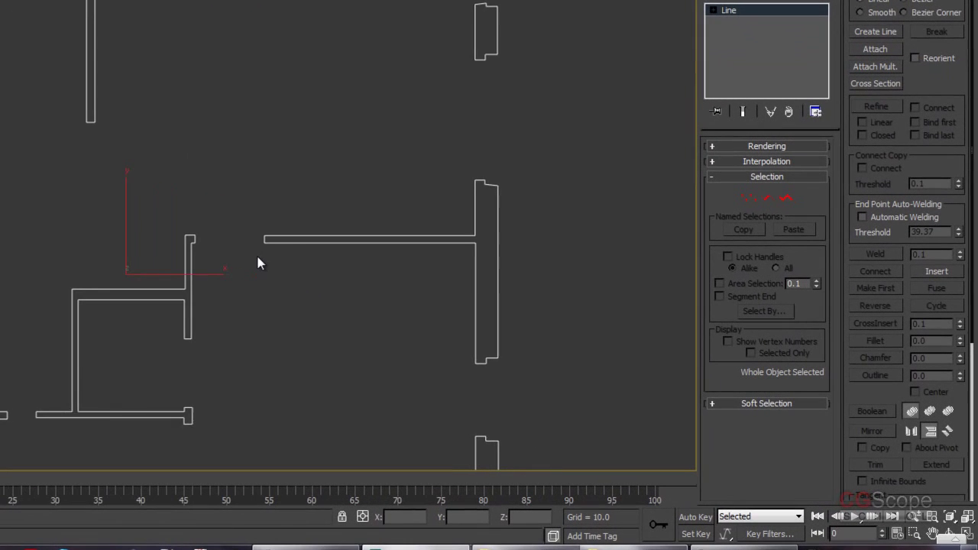
middle_drag(256, 256, 259, 229)
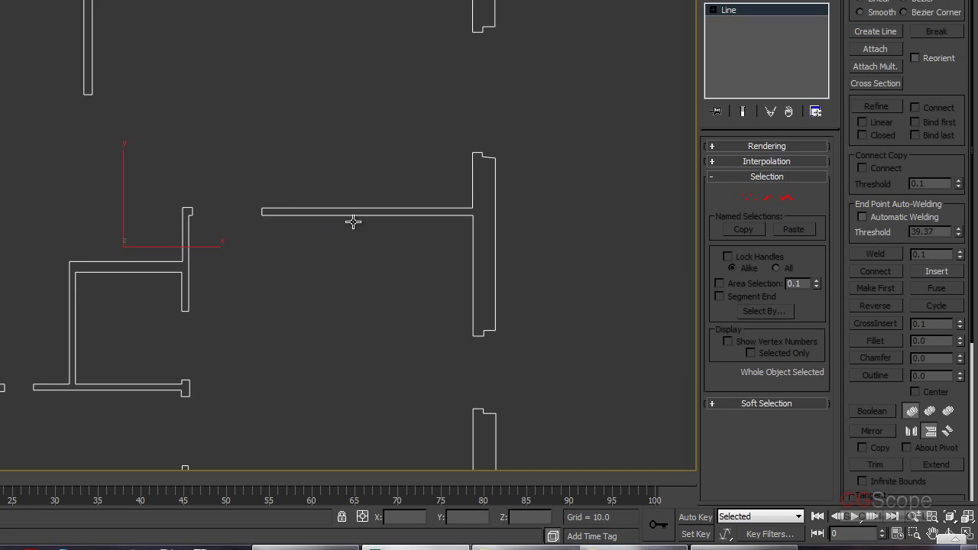
middle_drag(354, 221, 365, 254)
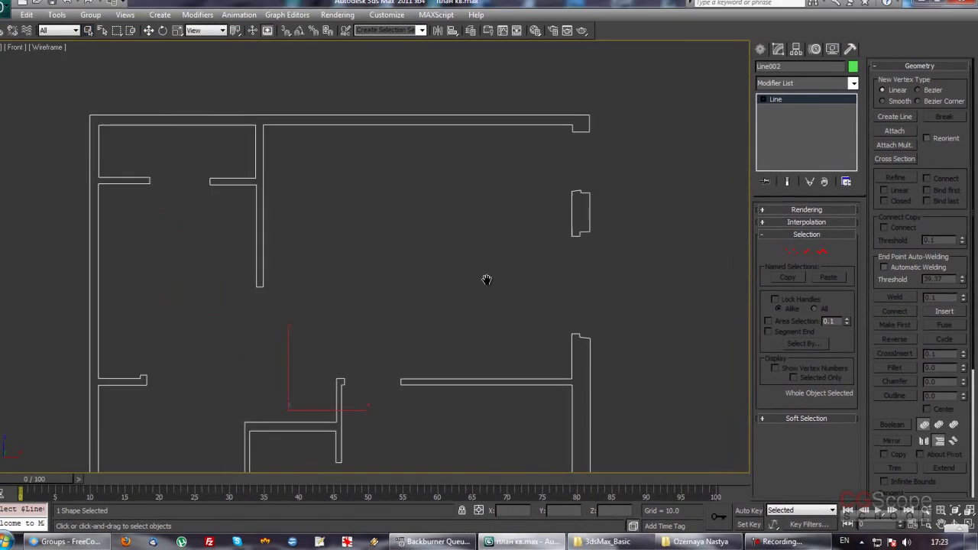
scroll(536, 237, down, 3)
middle_drag(536, 237, 448, 236)
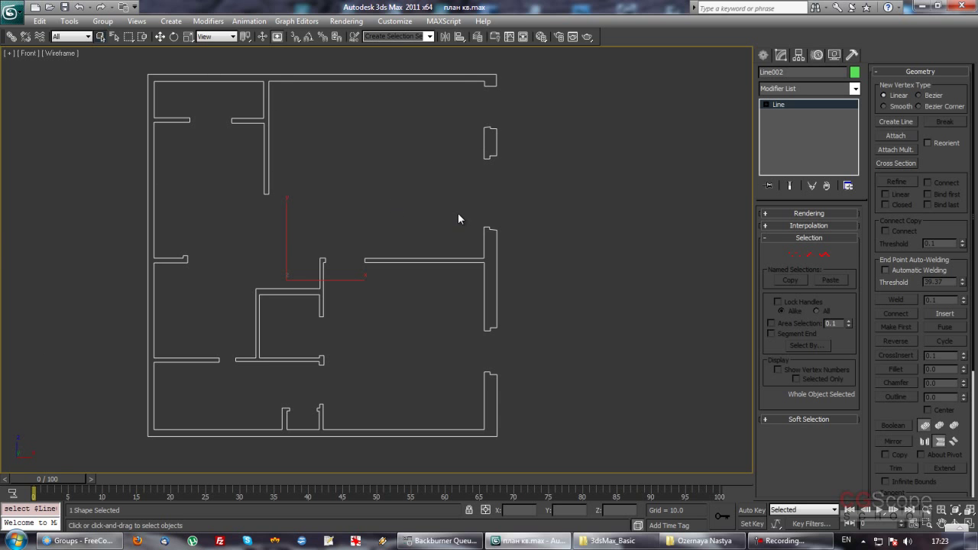
- Clear and re-pick the wall selection while panning across the floor plan
click(479, 214)
key(ctrl+z)
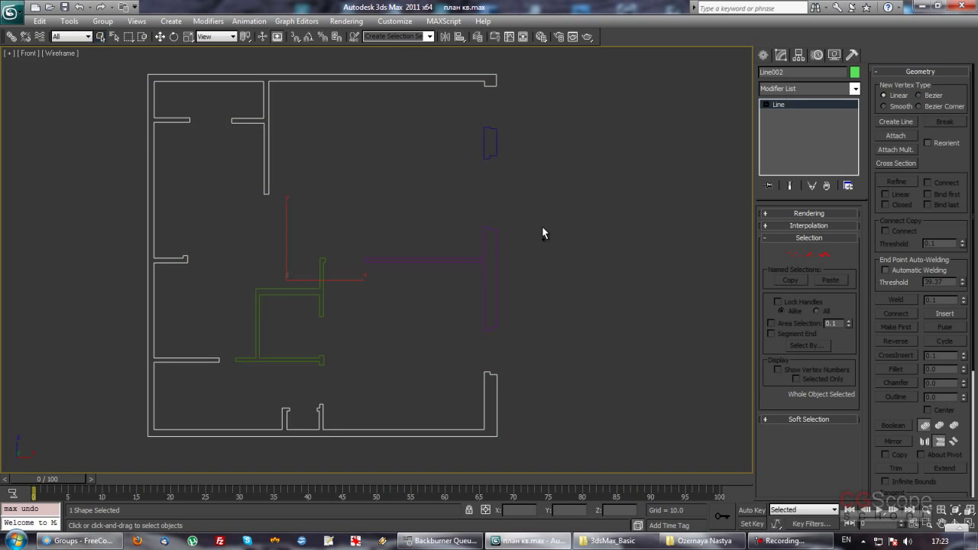
click(458, 172)
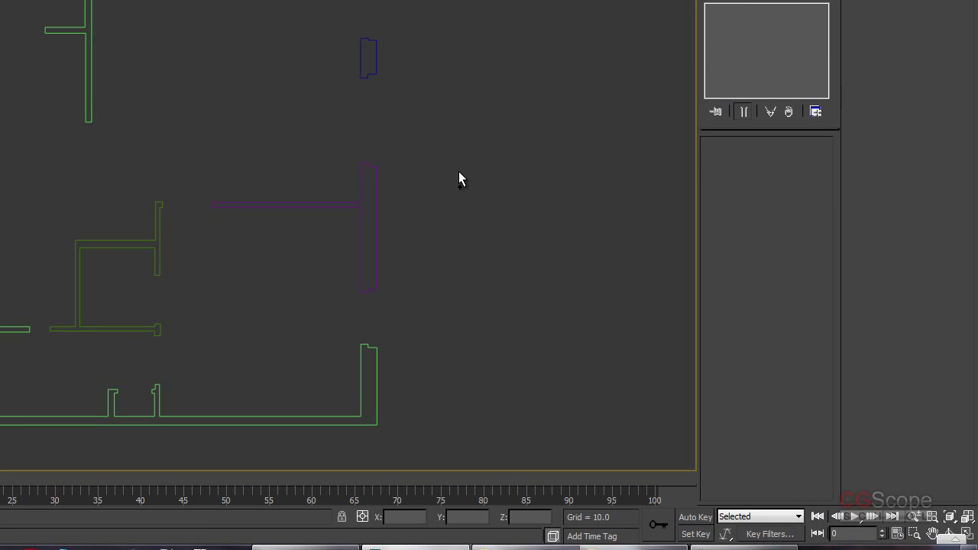
middle_drag(459, 179, 493, 182)
click(120, 83)
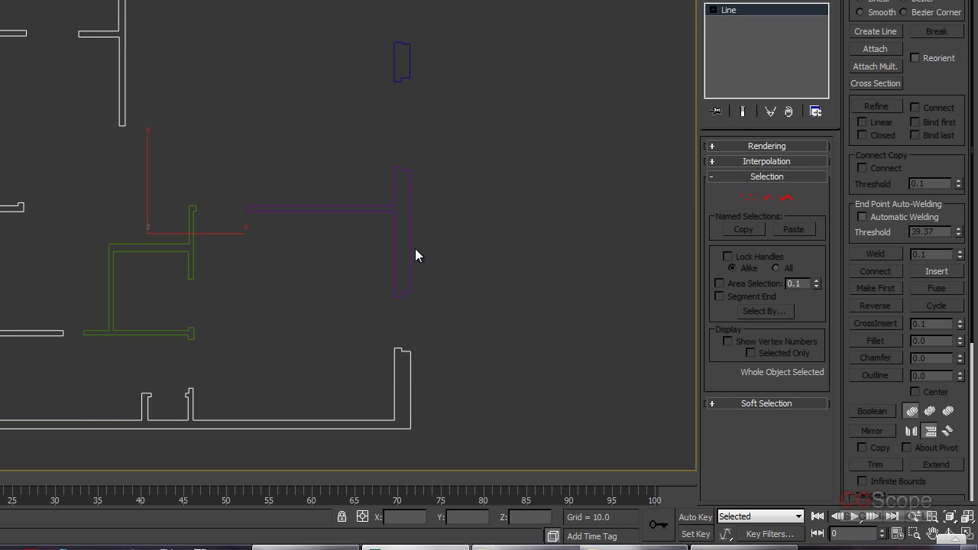
click(261, 294)
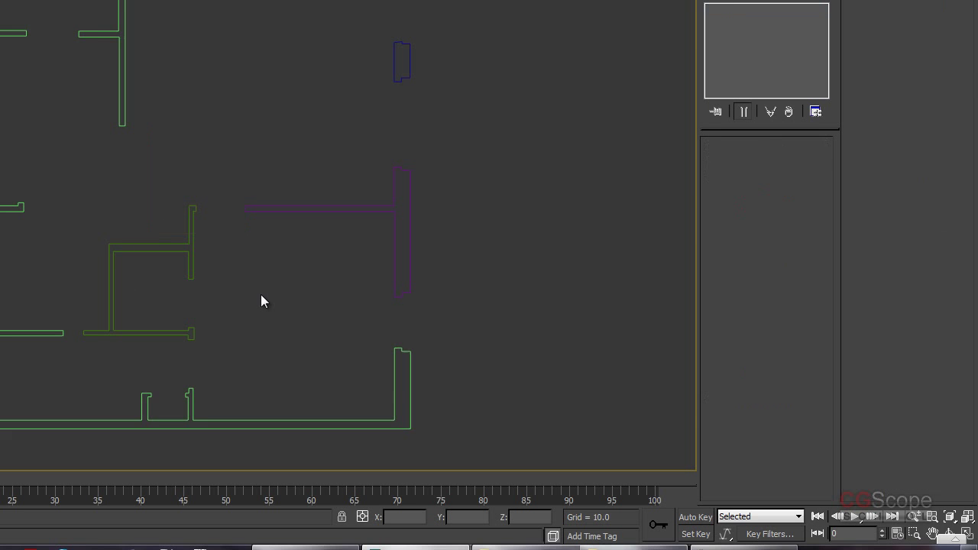
middle_drag(261, 294, 274, 294)
- Select main wall line Line002 and attach Line001, Line003 and Line004 with Attach Mult
click(141, 88)
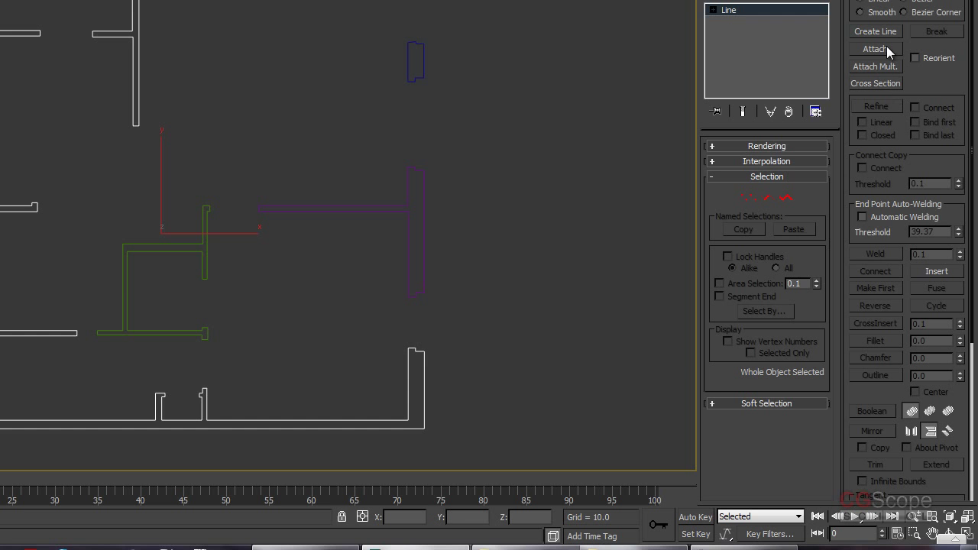
click(883, 67)
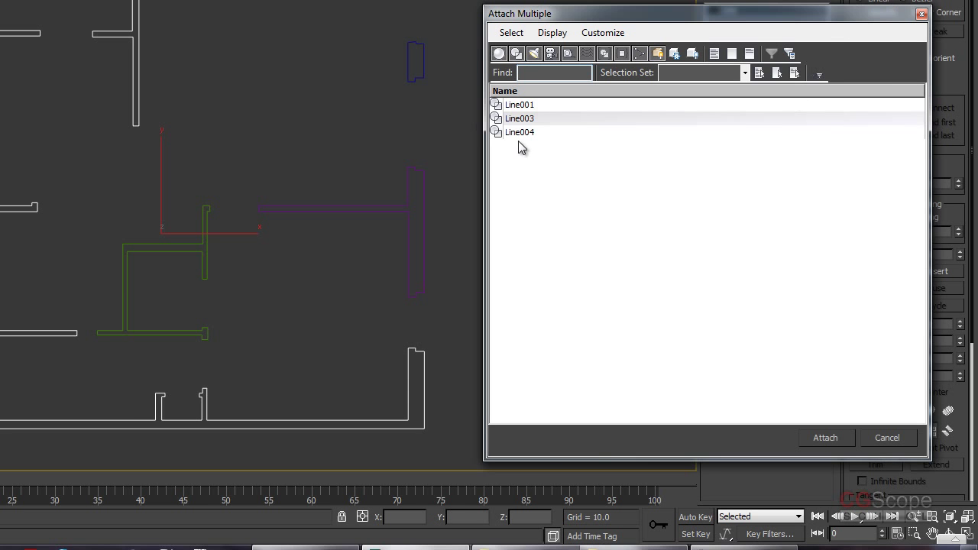
shift+click(546, 122)
shift+click(519, 131)
click(825, 437)
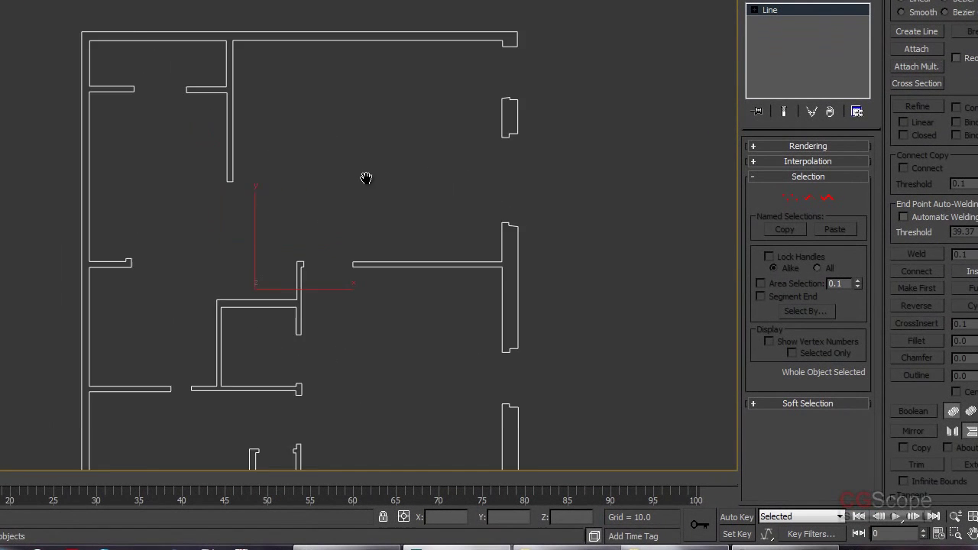
- Zoom in and frame the two short wall stubs, trying Vertex and Segment levels
scroll(326, 200, up, 3)
middle_drag(377, 214, 347, 228)
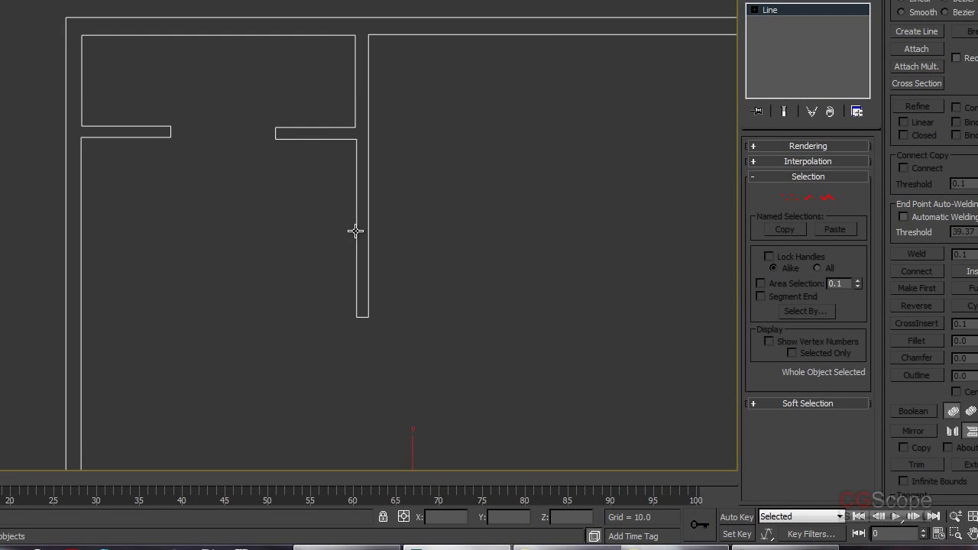
click(790, 200)
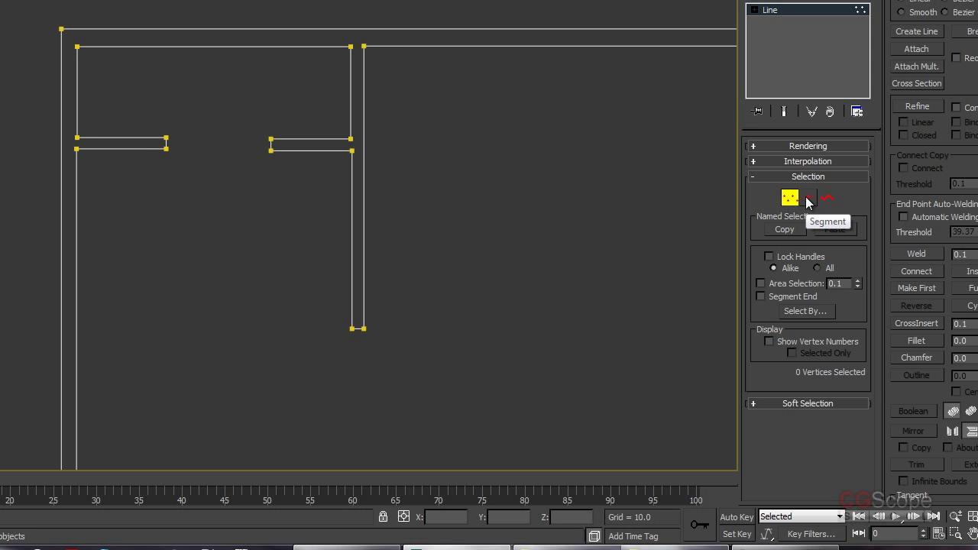
click(807, 200)
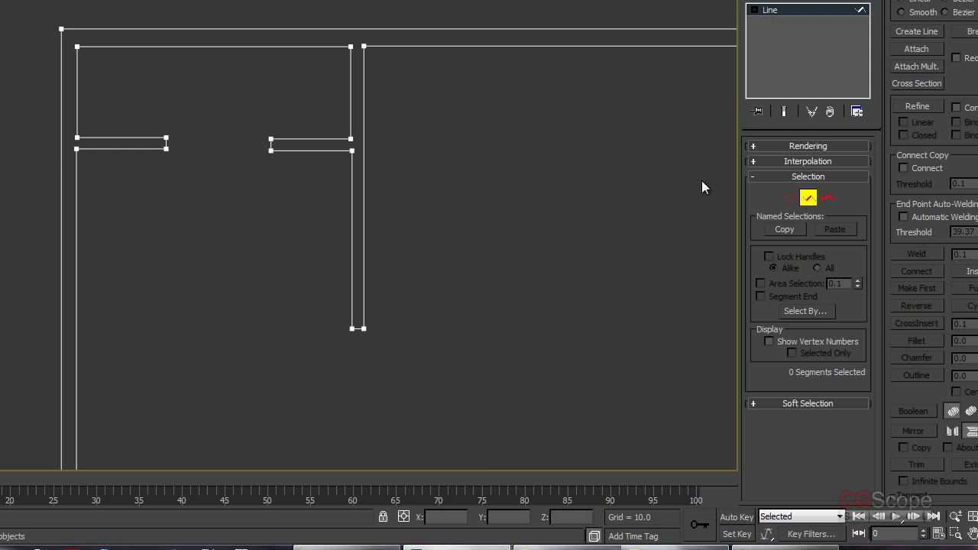
middle_drag(312, 203, 215, 201)
scroll(215, 202, up, 5)
mouse_move(227, 149)
middle_down()
mouse_move(423, 227)
mouse_move(428, 71)
middle_up()
mouse_move(402, 126)
middle_down()
mouse_move(376, 244)
mouse_move(367, 212)
middle_up()
- At Vertex level, select the left stub's corner vertex and the right stub's left-side vertices
key(1)
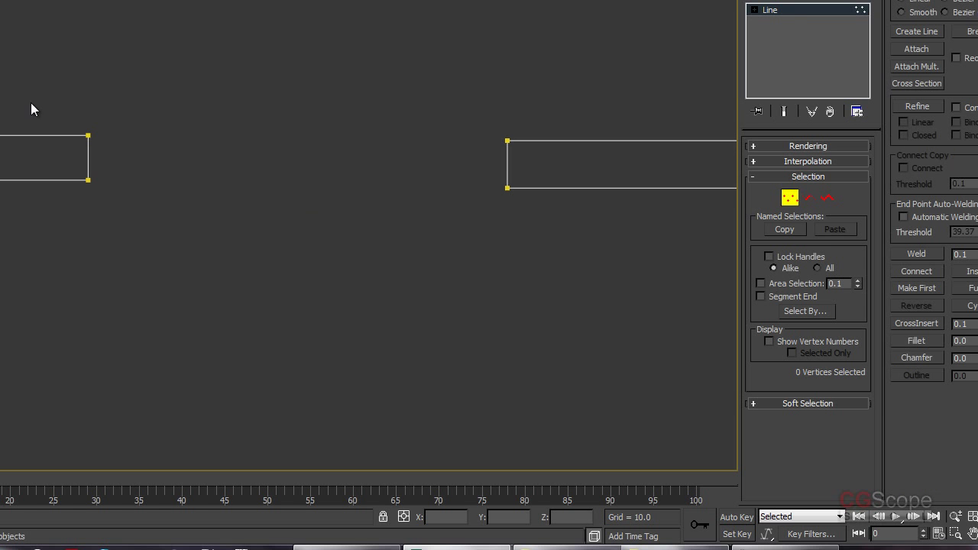
drag(48, 89, 117, 146)
middle_drag(183, 179, 193, 188)
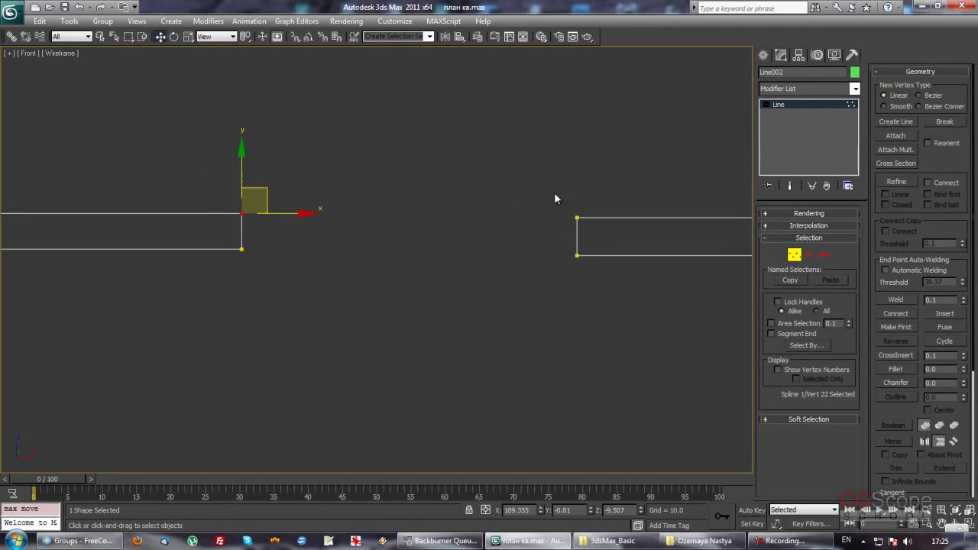
drag(555, 195, 598, 242)
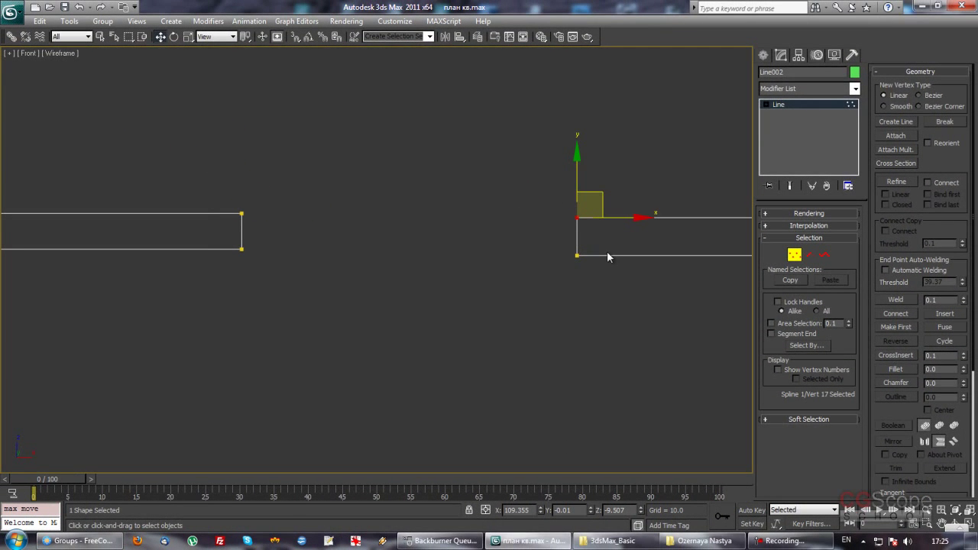
click(577, 255)
scroll(535, 298, down, 5)
scroll(411, 314, down, 2)
scroll(423, 316, up, 2)
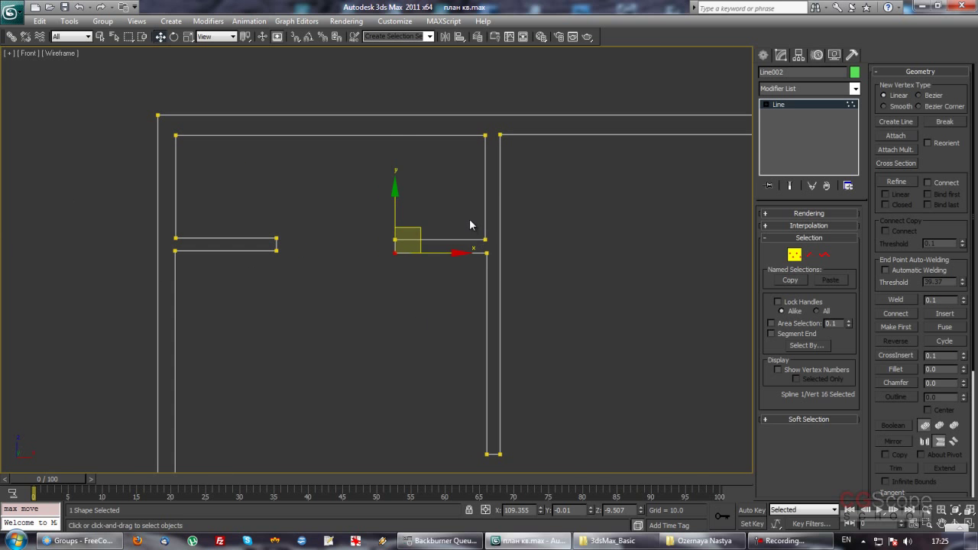
- Pick the right stub's inner corner, the left stub's end, and the right stub's left vertices
drag(512, 269, 478, 243)
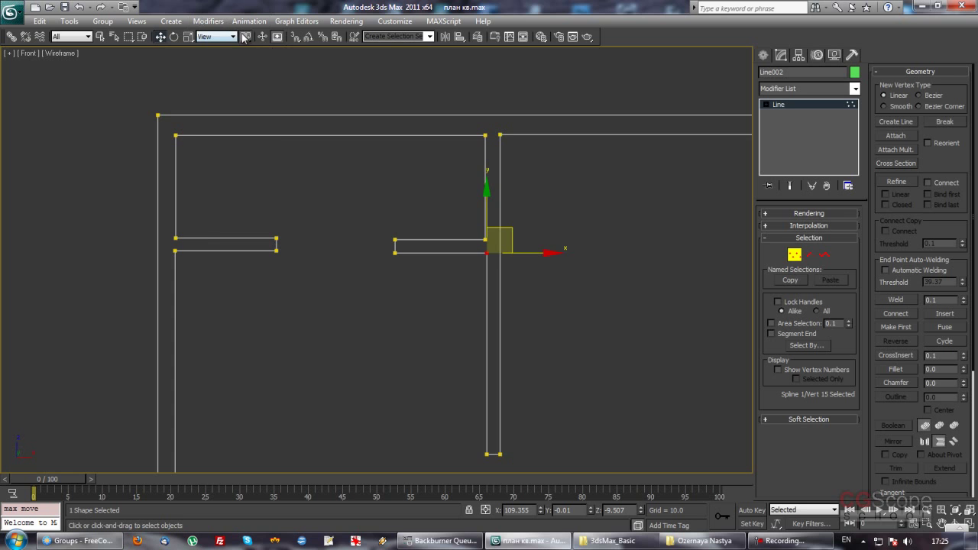
drag(255, 221, 289, 249)
mouse_move(381, 212)
mouse_down()
mouse_move(417, 254)
mouse_move(384, 246)
mouse_up()
middle_drag(337, 261, 341, 236)
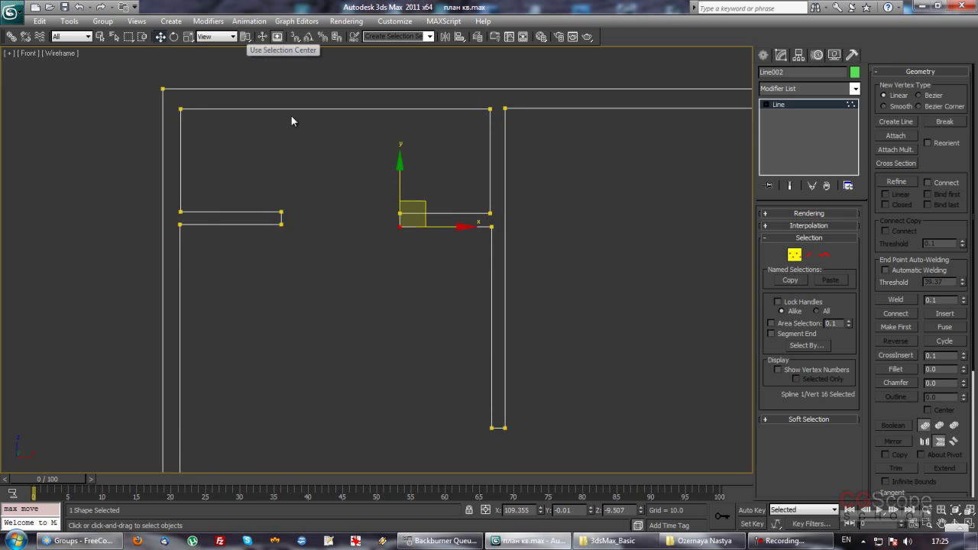
middle_drag(291, 120, 331, 175)
scroll(339, 175, up, 2)
scroll(338, 174, down, 2)
middle_drag(341, 212, 369, 197)
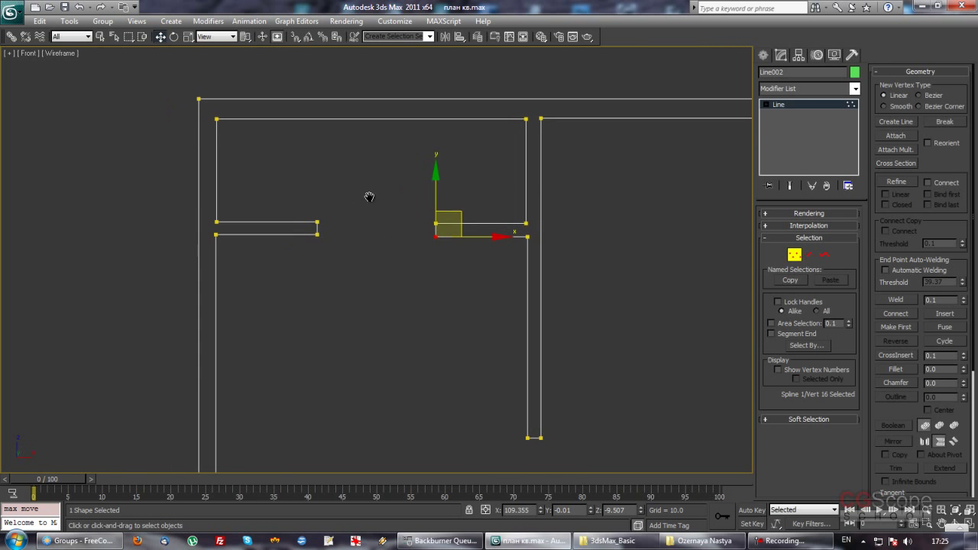
middle_drag(412, 336, 347, 277)
- Turn on the grid in the Front view
scroll(388, 288, down, 5)
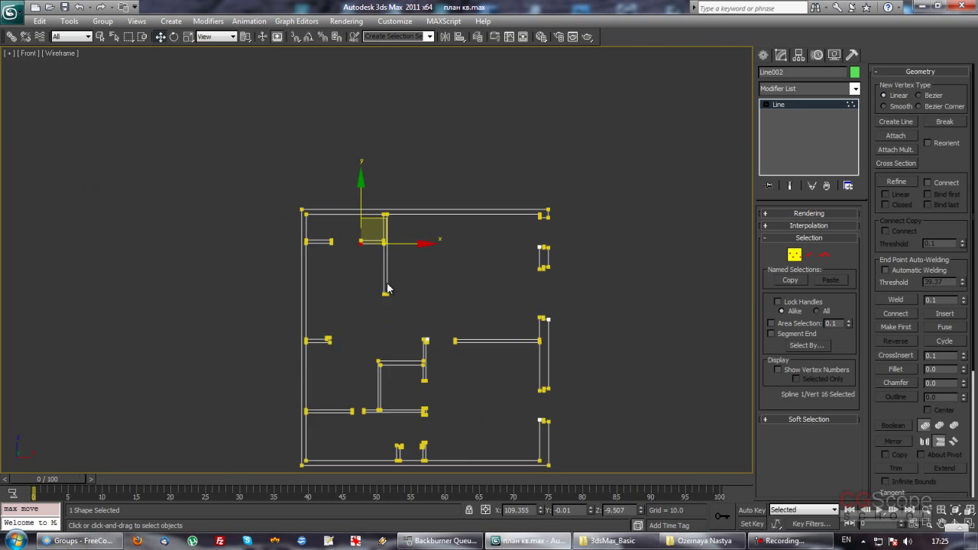
key(g)
scroll(382, 277, up, 4)
scroll(405, 287, up, 4)
scroll(413, 298, down, 2)
scroll(390, 303, down, 2)
scroll(392, 297, up, 1)
- Try selecting corner vertices on the walls, then clear the vertex selection
drag(381, 200, 552, 237)
mouse_move(542, 289)
middle_down()
mouse_move(500, 251)
mouse_move(344, 225)
middle_up()
scroll(463, 214, down, 3)
scroll(463, 214, up, 4)
click(312, 243)
click(425, 238)
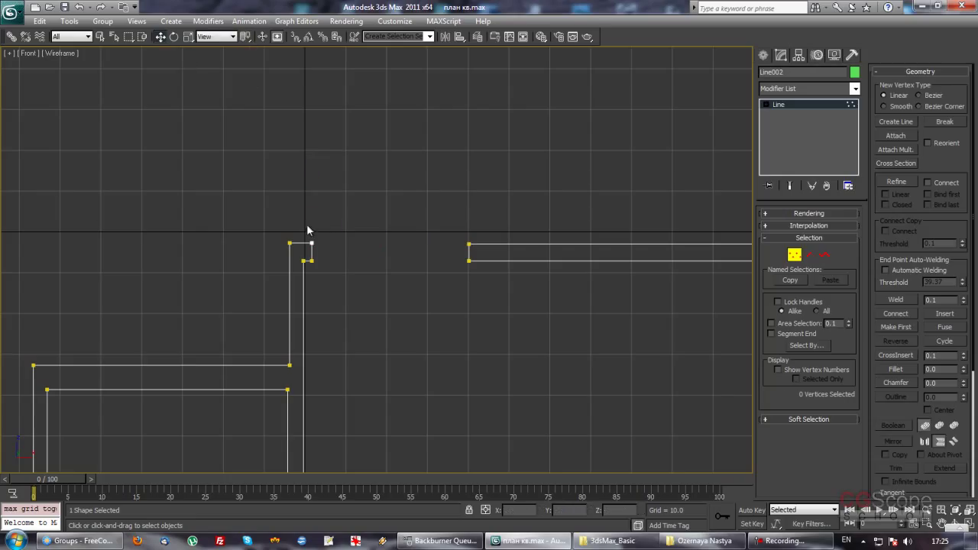
drag(305, 221, 336, 267)
mouse_move(459, 233)
mouse_down()
mouse_move(502, 296)
mouse_move(425, 291)
mouse_up()
drag(287, 224, 300, 255)
scroll(370, 286, down, 2)
mouse_move(369, 285)
middle_down()
mouse_move(328, 250)
mouse_move(391, 271)
middle_up()
scroll(329, 250, down, 2)
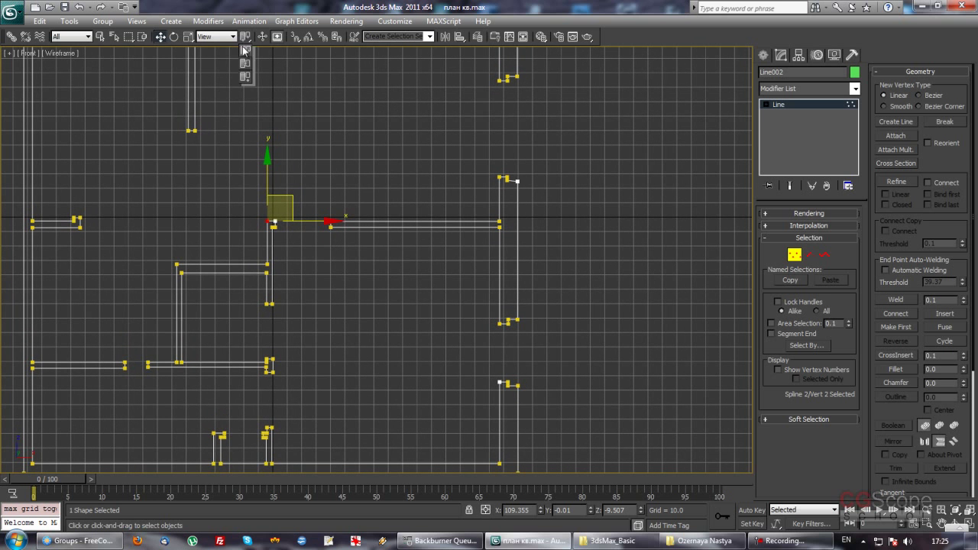
click(408, 146)
- Select the wall's end vertex, then deselect it
scroll(481, 168, up, 2)
scroll(290, 214, up, 2)
scroll(340, 197, up, 3)
middle_drag(324, 138, 358, 205)
click(341, 163)
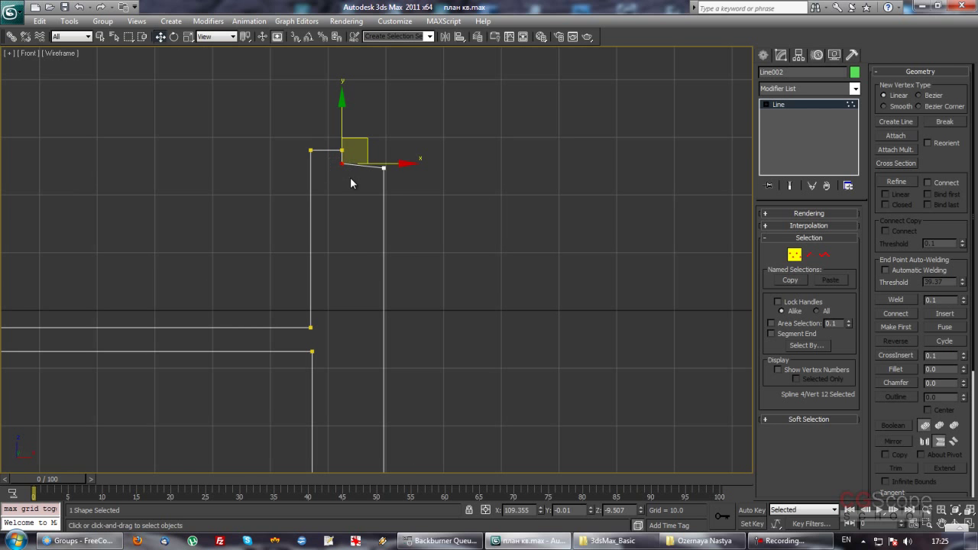
drag(402, 190, 375, 150)
click(350, 215)
- Raise the right stub's two top vertices level with the left stub's top edge
mouse_move(388, 207)
middle_down()
mouse_move(434, 246)
mouse_move(423, 234)
mouse_move(410, 301)
middle_up()
middle_drag(447, 350, 496, 231)
scroll(393, 253, down, 3)
middle_drag(393, 253, 443, 236)
scroll(441, 236, up, 2)
scroll(440, 231, down, 2)
scroll(428, 218, down, 1)
scroll(387, 266, up, 3)
scroll(337, 217, up, 2)
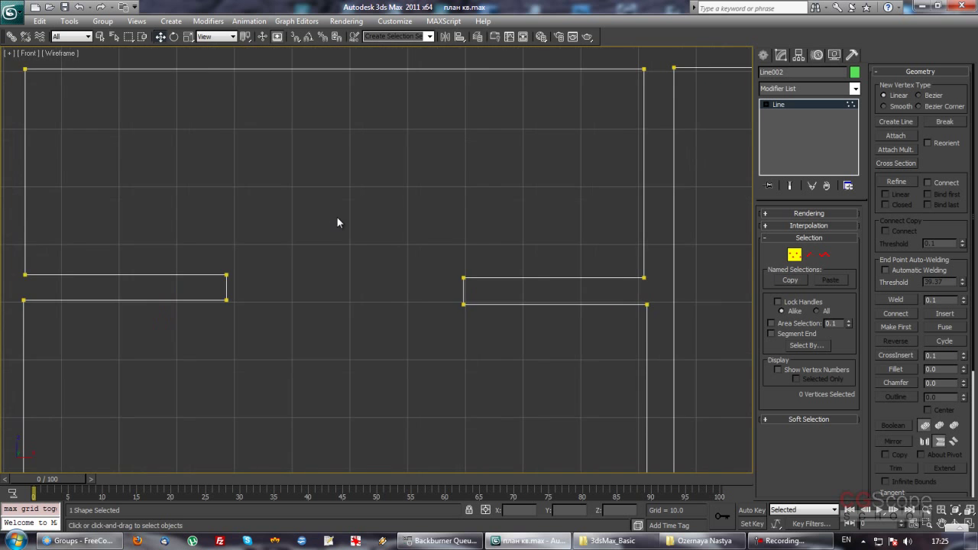
drag(452, 234, 650, 287)
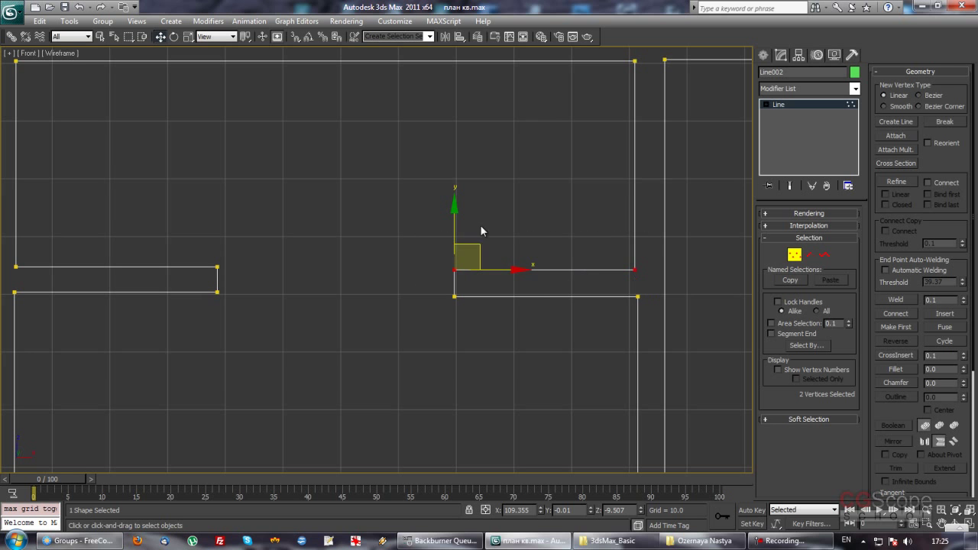
drag(467, 256, 467, 250)
middle_drag(156, 259, 253, 237)
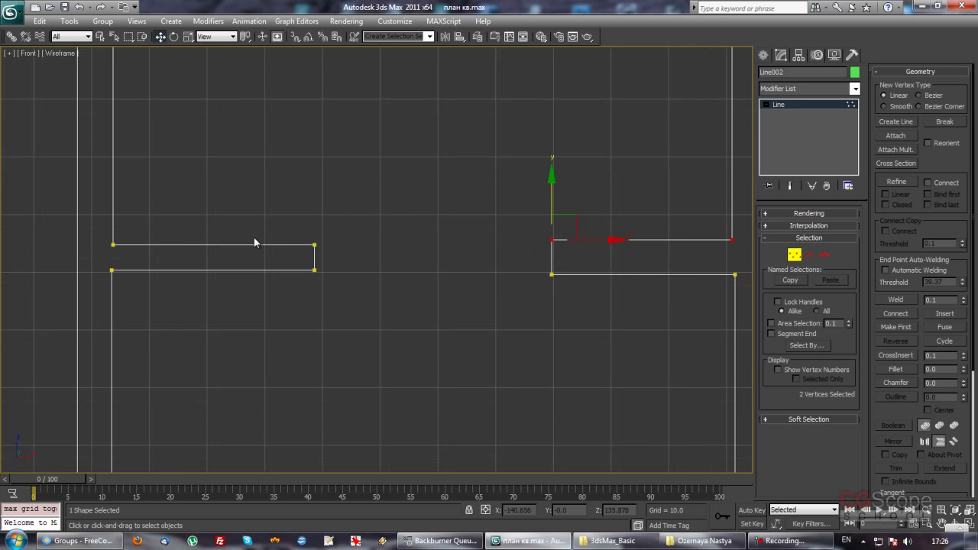
middle_drag(632, 262, 501, 300)
scroll(500, 300, down, 2)
scroll(472, 303, up, 1)
scroll(472, 294, up, 1)
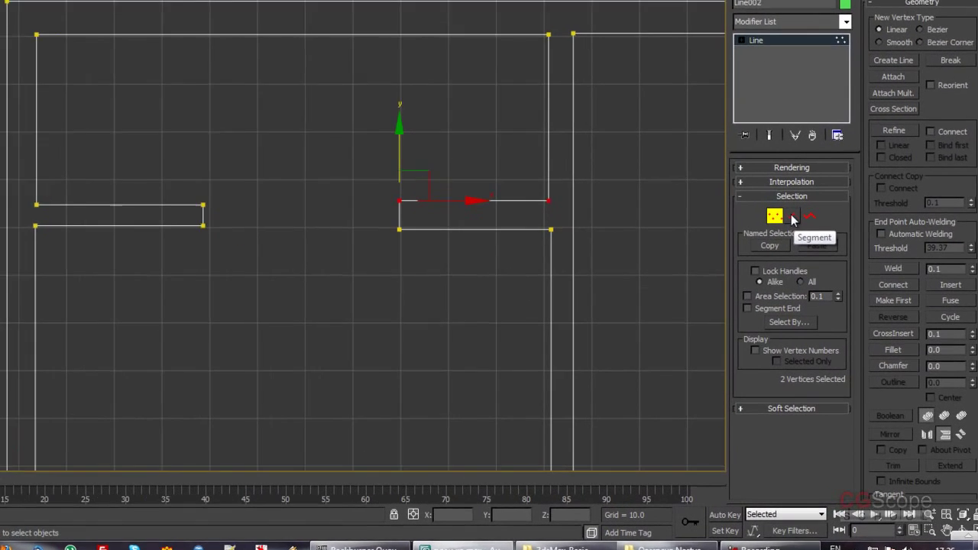
- In Segment mode, select the top segments of both wall stubs
click(793, 218)
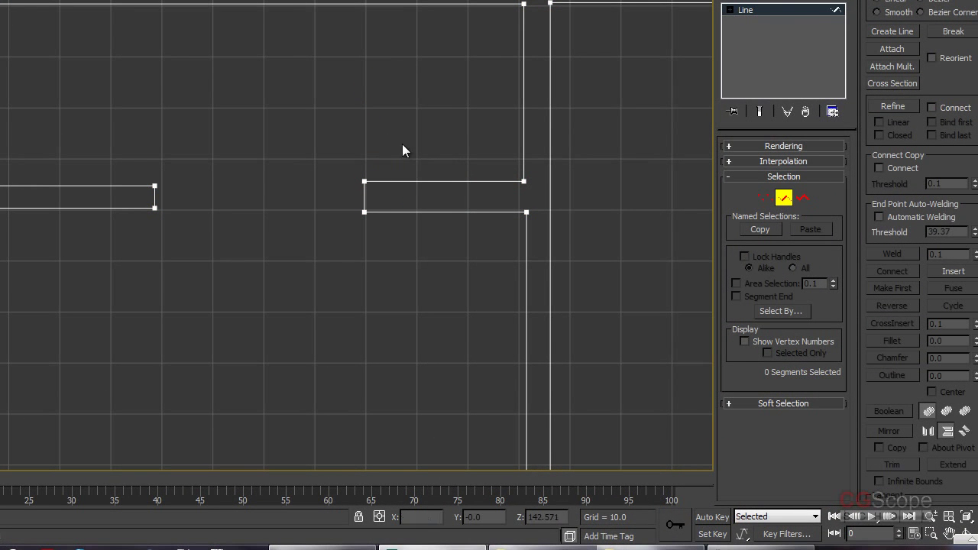
click(426, 182)
ctrl+drag(90, 193, 90, 193)
middle_drag(438, 225, 408, 234)
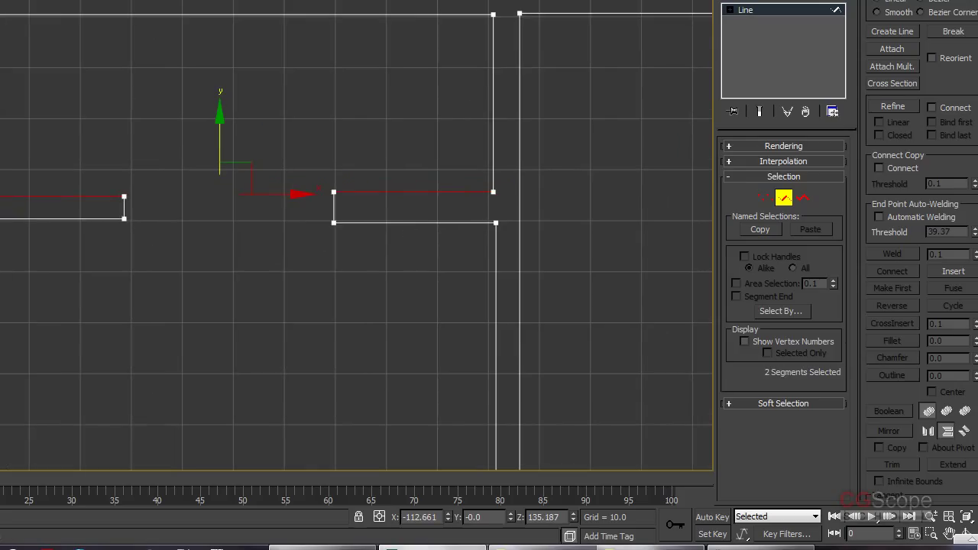
- Set Scale to use the selection centre, test-scale the segments, then undo
key(r)
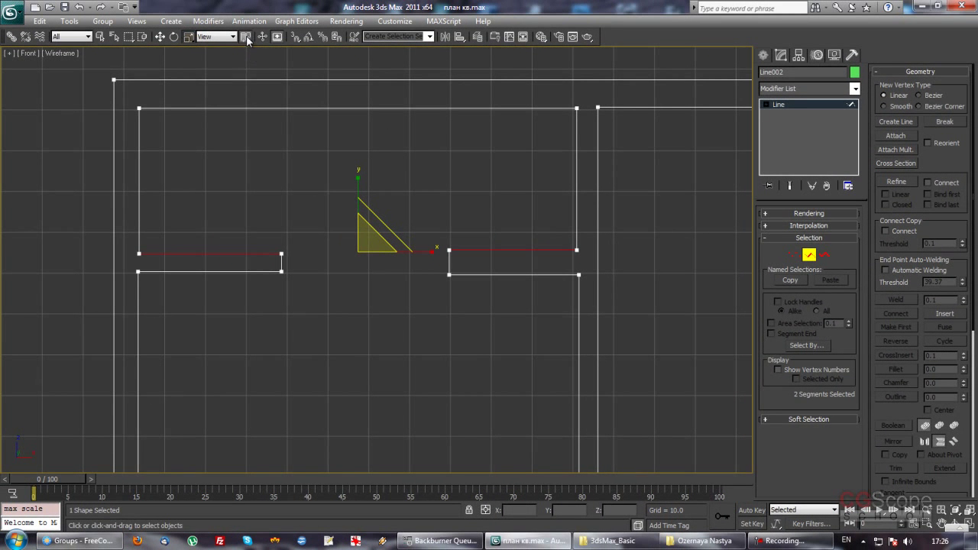
drag(244, 37, 247, 69)
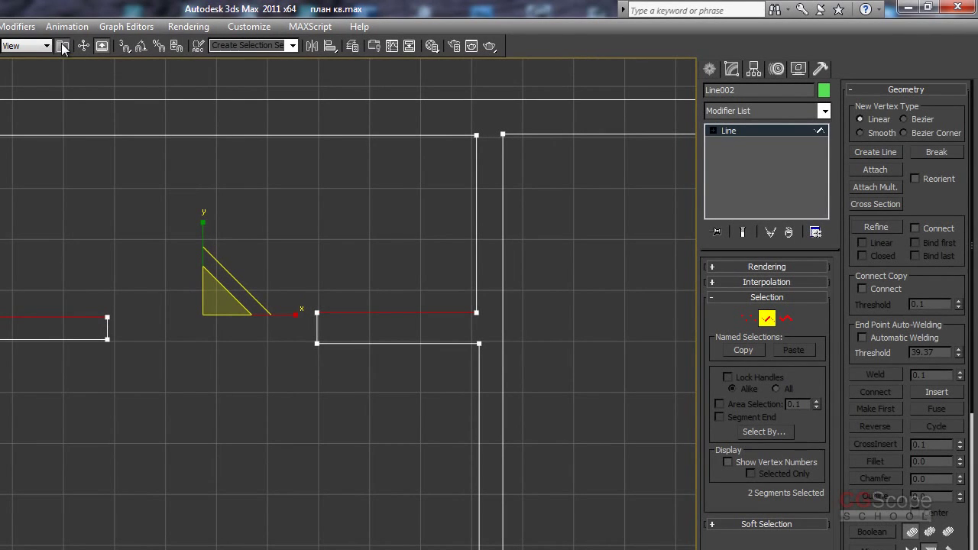
drag(63, 47, 61, 64)
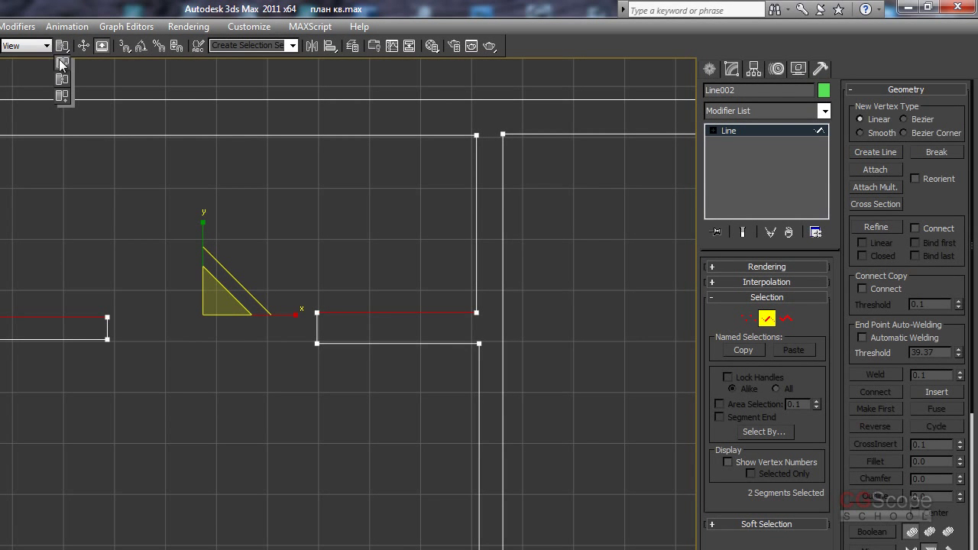
drag(61, 64, 78, 8)
middle_drag(323, 233, 316, 228)
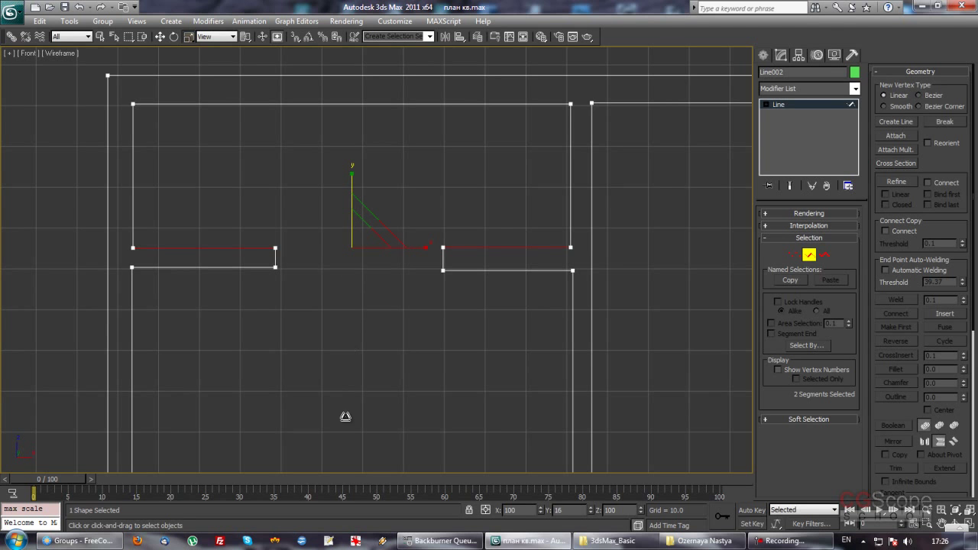
key(ctrl+z)
mouse_move(274, 8)
mouse_down()
mouse_move(191, 349)
mouse_move(531, 280)
mouse_up()
key(ctrl+z)
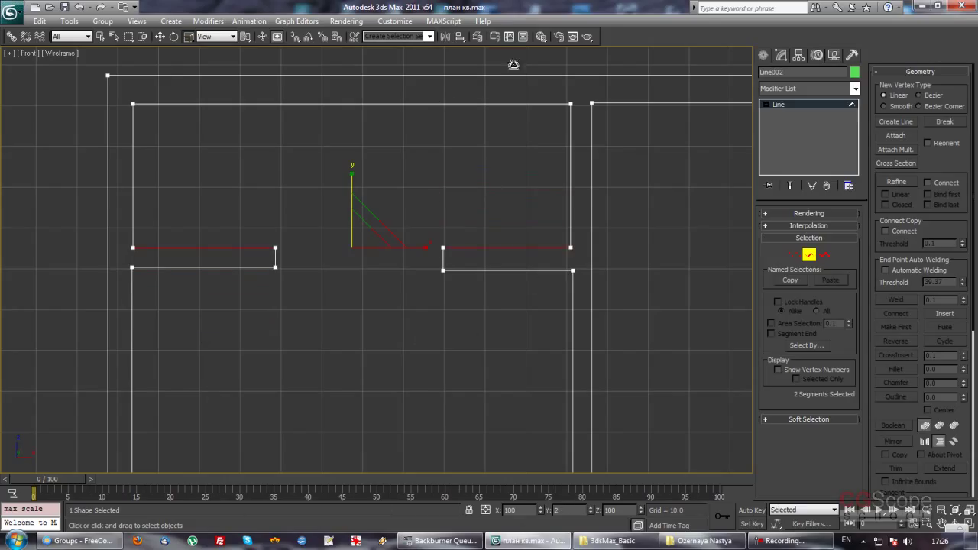
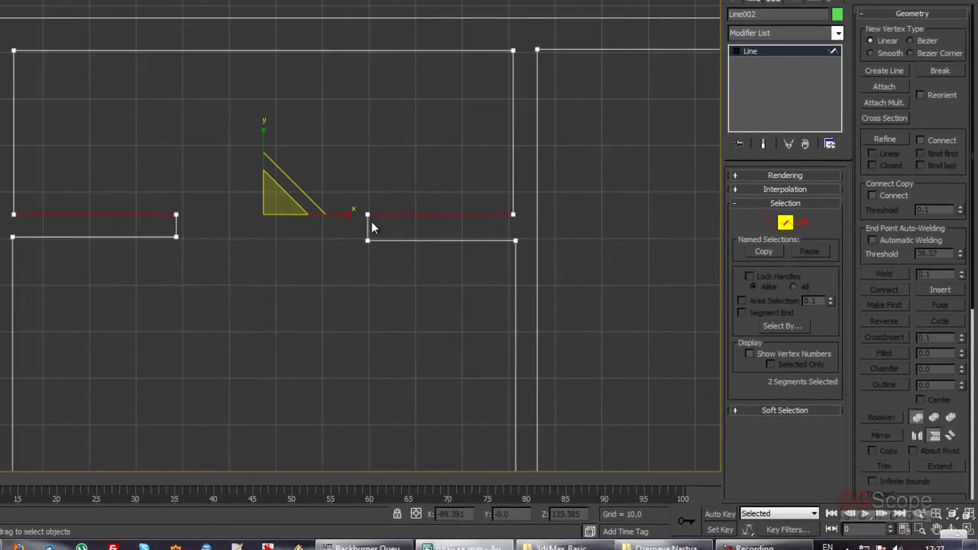
- Level the two wall segments beside the doorway to one height with an XY-constrained scale
drag(195, 125, 193, 128)
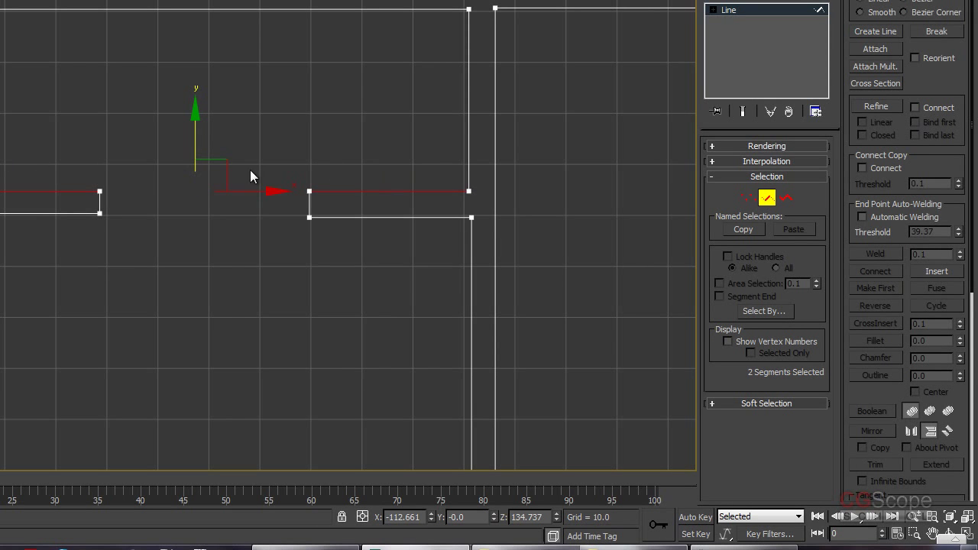
middle_drag(335, 275, 313, 261)
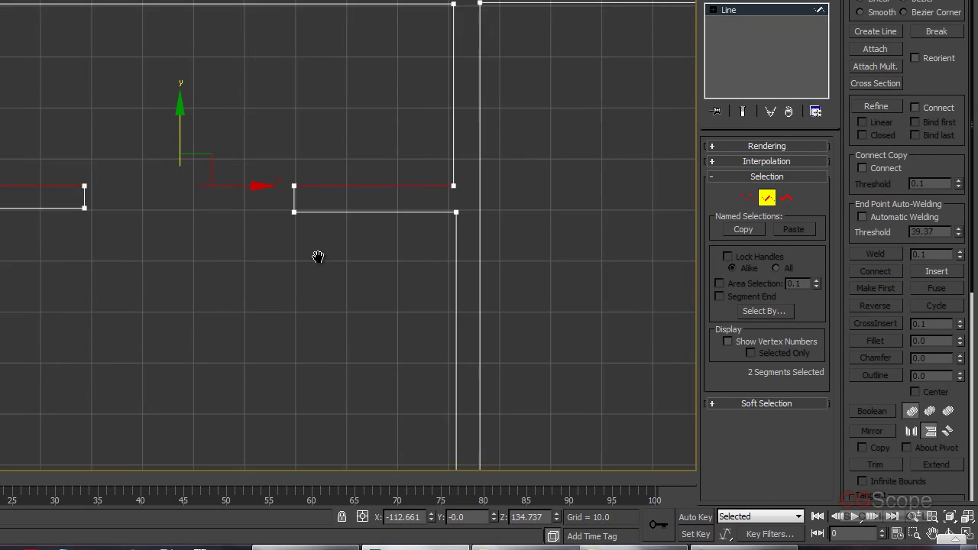
drag(31, 227, 32, 227)
ctrl+drag(340, 218, 344, 221)
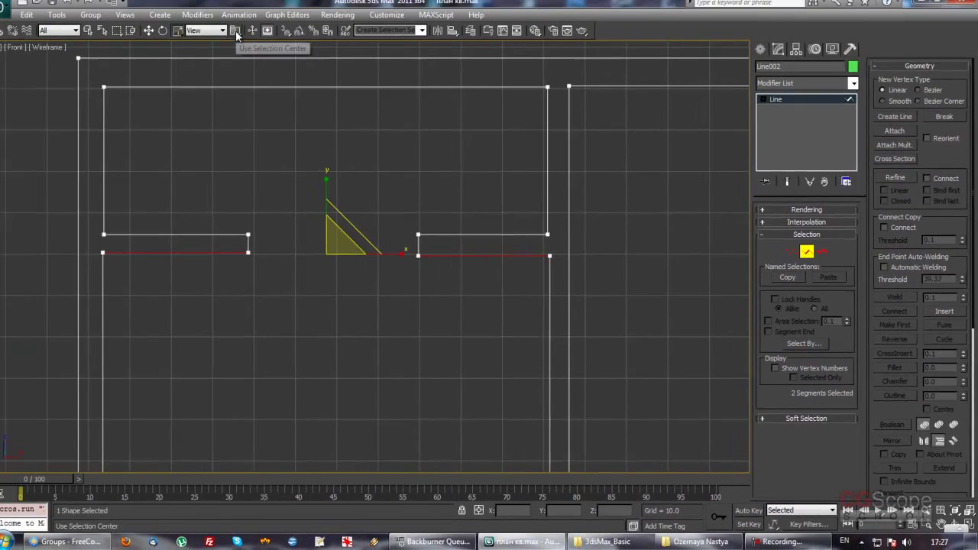
key(r)
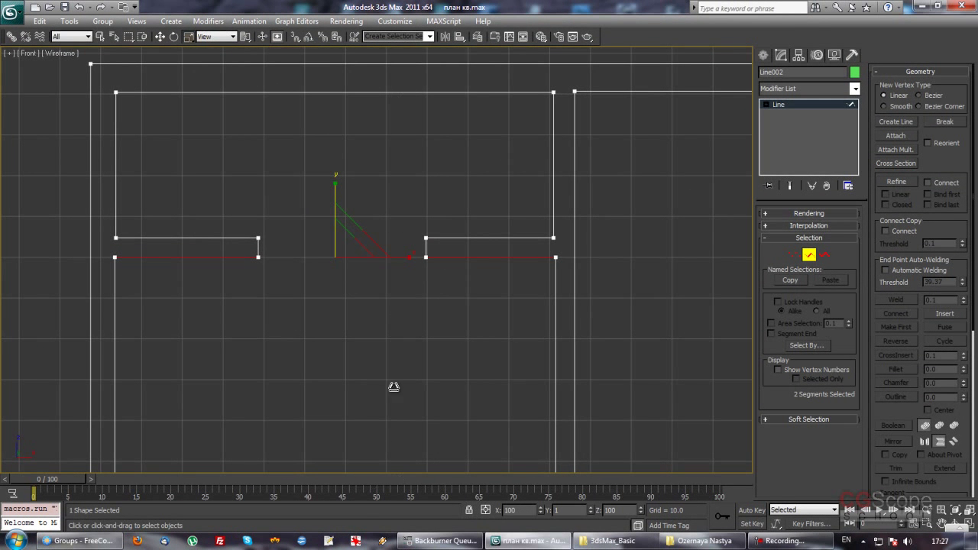
key(F8)
middle_drag(512, 316, 400, 327)
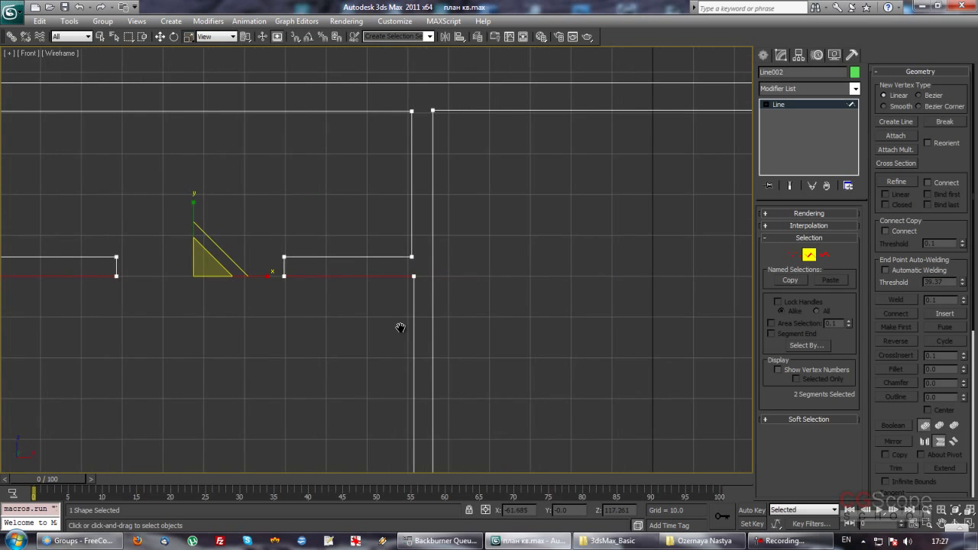
- Select the vertical and top horizontal wall segments around the doorway
scroll(428, 267, up, 5)
middle_drag(442, 276, 435, 282)
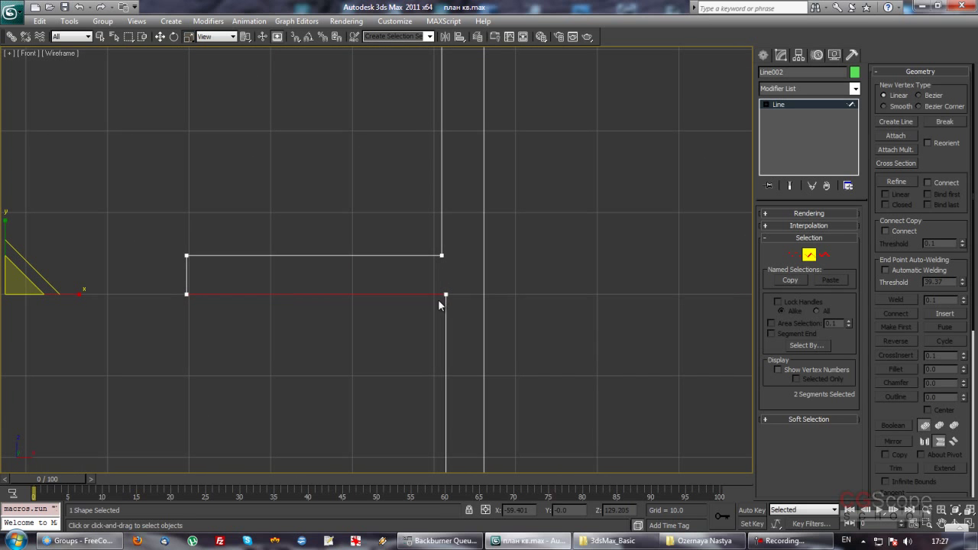
middle_drag(451, 260, 453, 292)
click(444, 271)
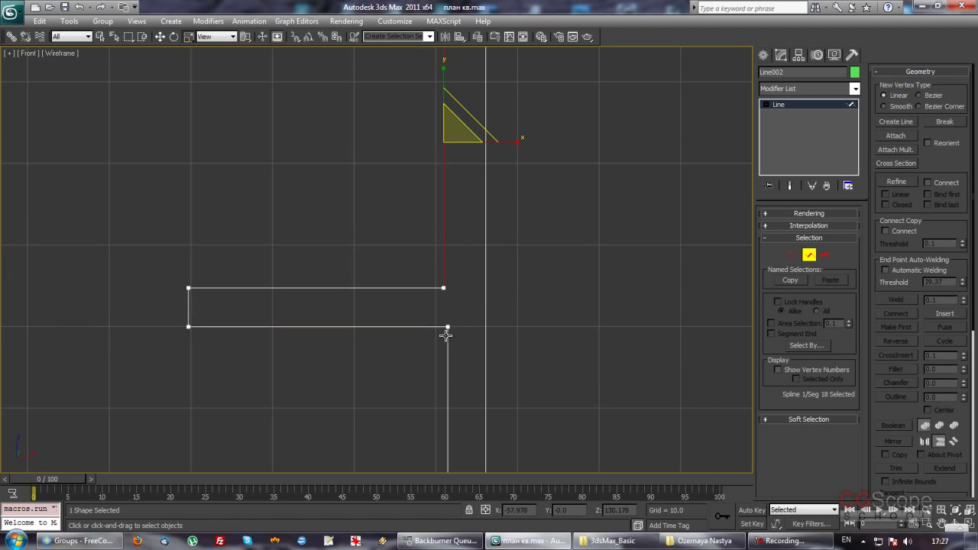
ctrl+drag(459, 369, 461, 370)
scroll(528, 308, down, 6)
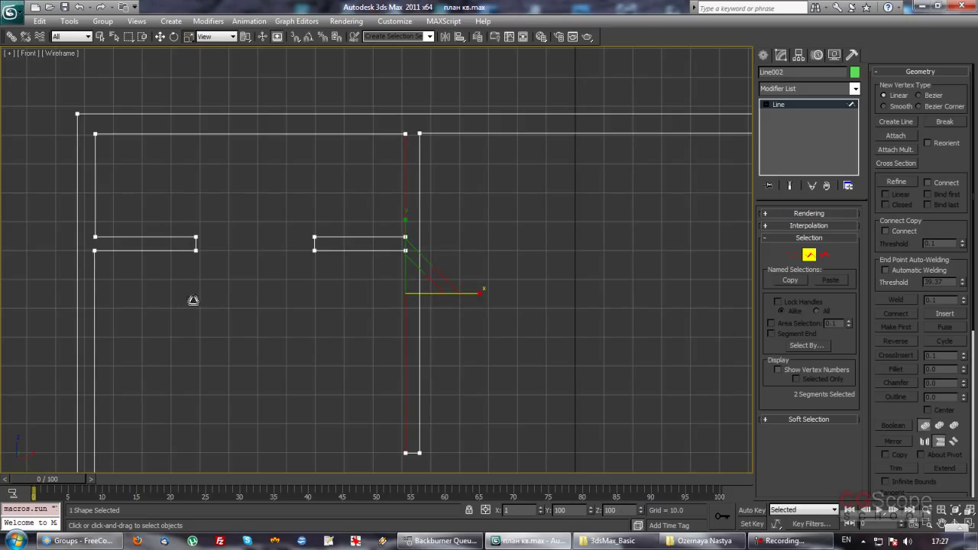
middle_drag(308, 143, 332, 157)
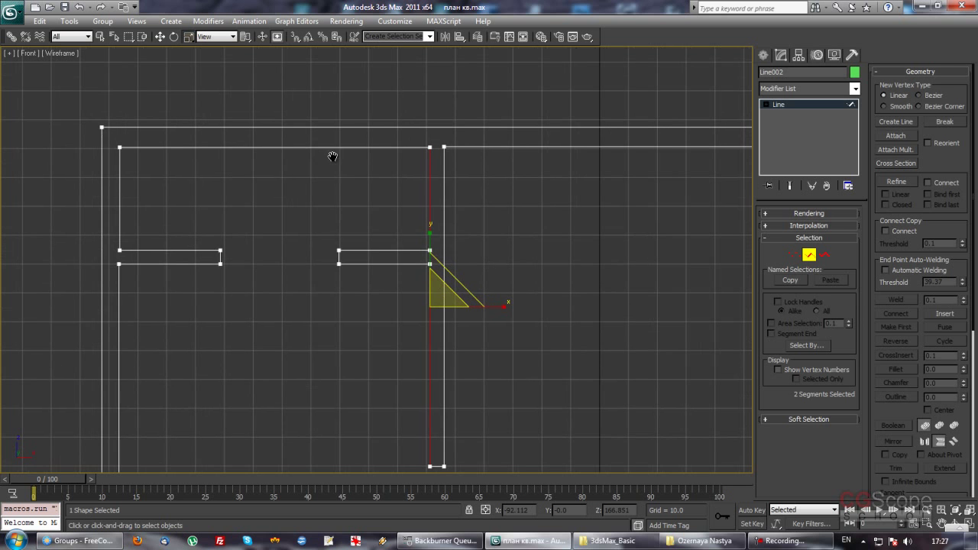
drag(331, 149, 332, 148)
ctrl+drag(498, 140, 523, 180)
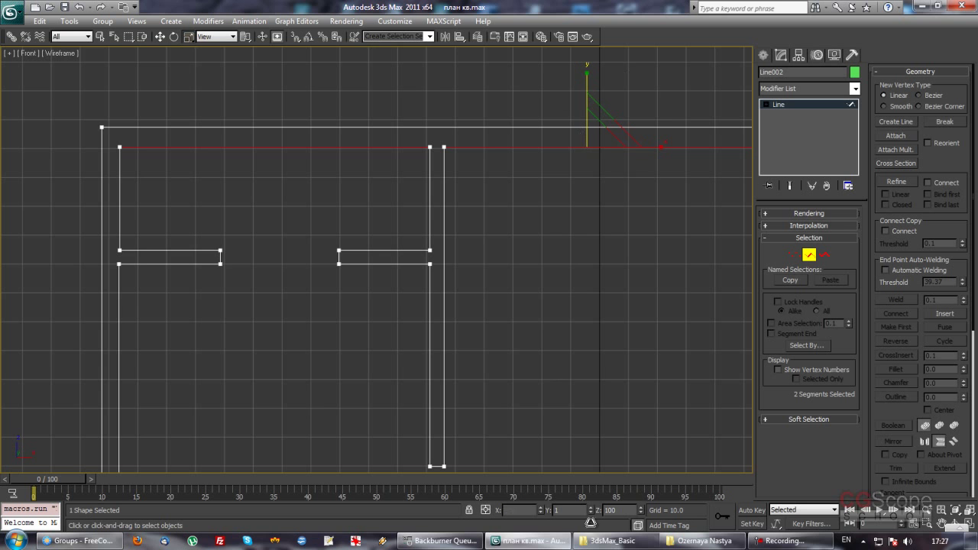
- Reframe the view on the doorway ends and switch the line to Vertex level
middle_drag(321, 122, 316, 302)
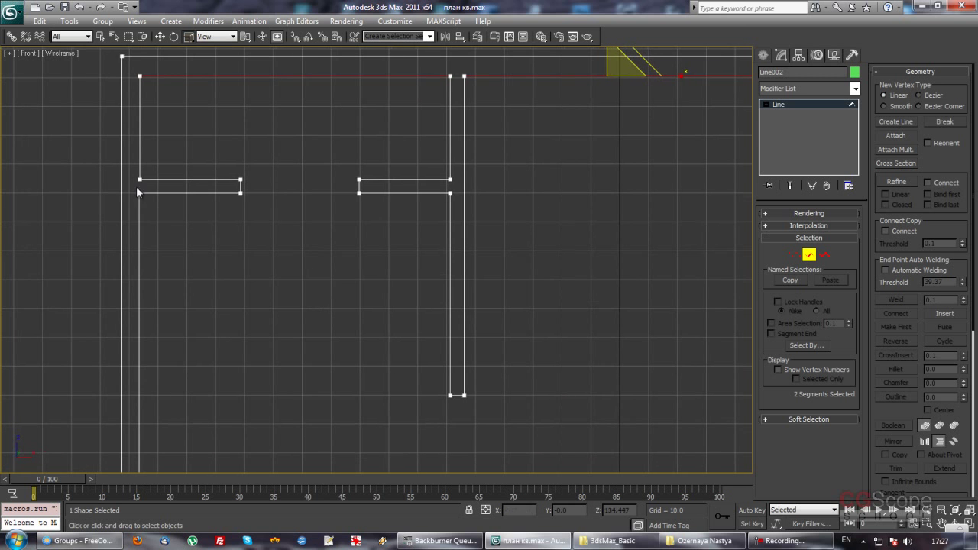
middle_drag(573, 151, 494, 192)
scroll(390, 218, down, 3)
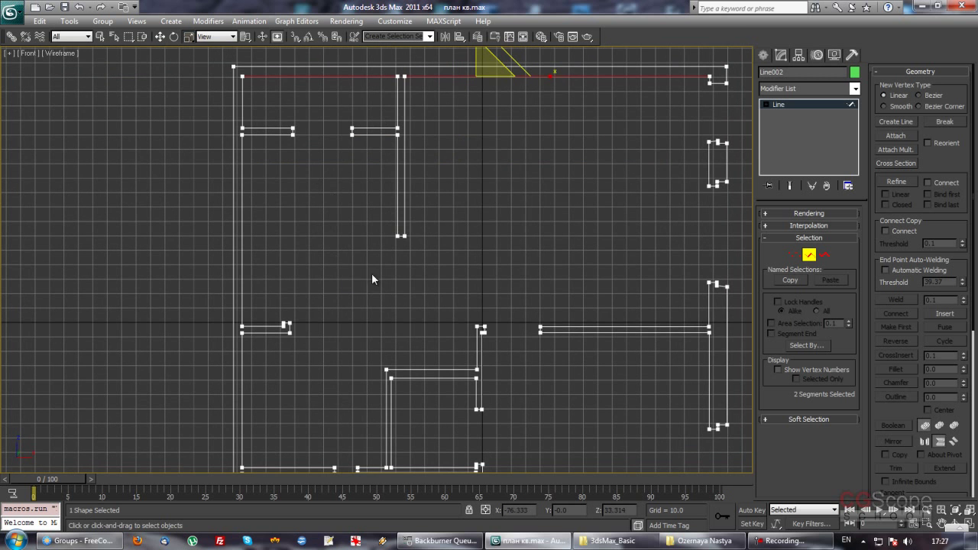
middle_drag(295, 151, 329, 205)
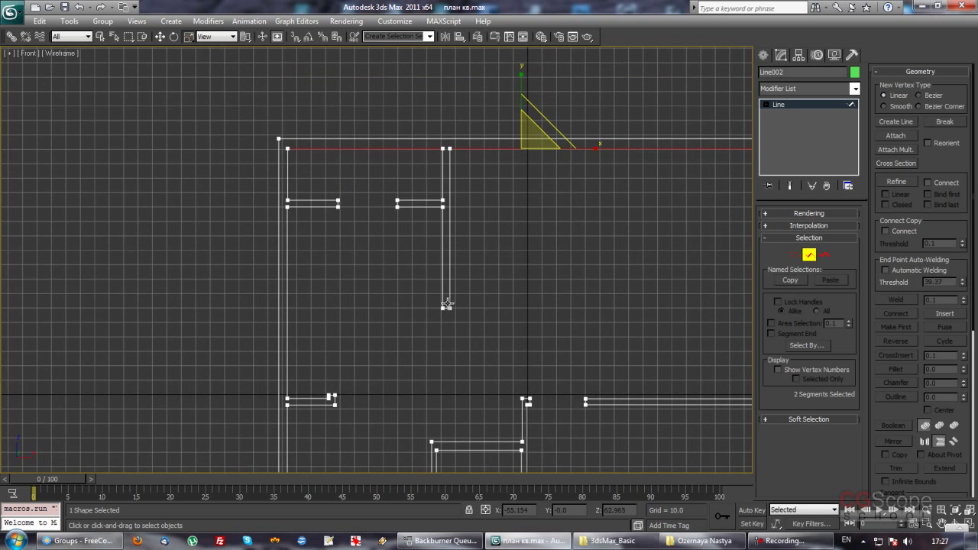
scroll(389, 262, up, 1)
scroll(389, 261, up, 1)
middle_drag(388, 262, 385, 269)
scroll(476, 277, down, 5)
scroll(448, 269, up, 2)
scroll(446, 268, up, 2)
scroll(524, 325, up, 1)
mouse_move(447, 274)
middle_down()
mouse_move(524, 325)
mouse_move(572, 333)
middle_up()
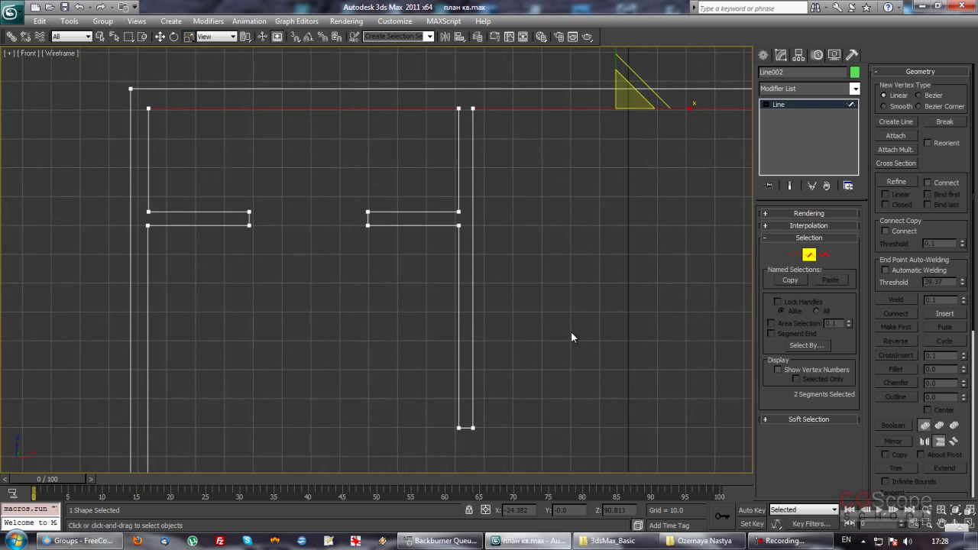
click(795, 255)
middle_drag(168, 227, 229, 273)
scroll(280, 273, up, 2)
scroll(280, 272, up, 1)
- Raise the two left doorway vertices slightly, then clear the selection
scroll(385, 285, down, 2)
drag(164, 223, 328, 246)
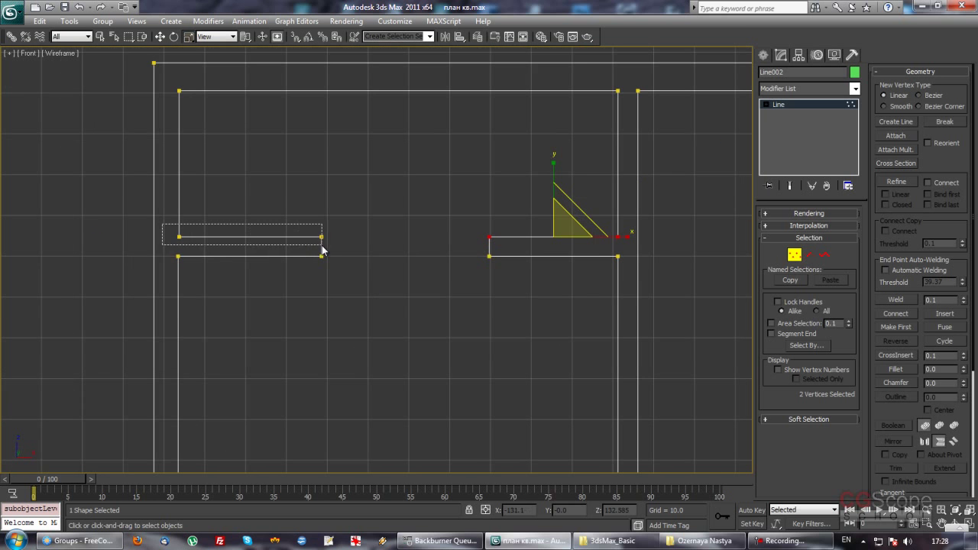
key(w)
drag(178, 195, 178, 178)
click(204, 198)
- Scale the four doorway-end vertices to one height and move them slightly down
mouse_move(222, 229)
mouse_down()
mouse_move(511, 230)
mouse_move(614, 257)
mouse_up()
key(r)
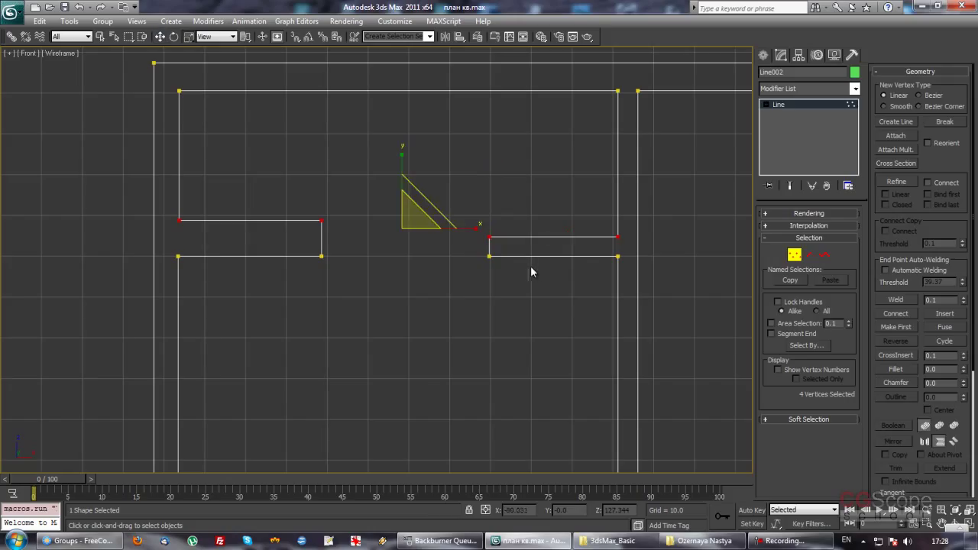
mouse_move(402, 159)
mouse_down()
mouse_move(421, 76)
mouse_move(415, 338)
mouse_up()
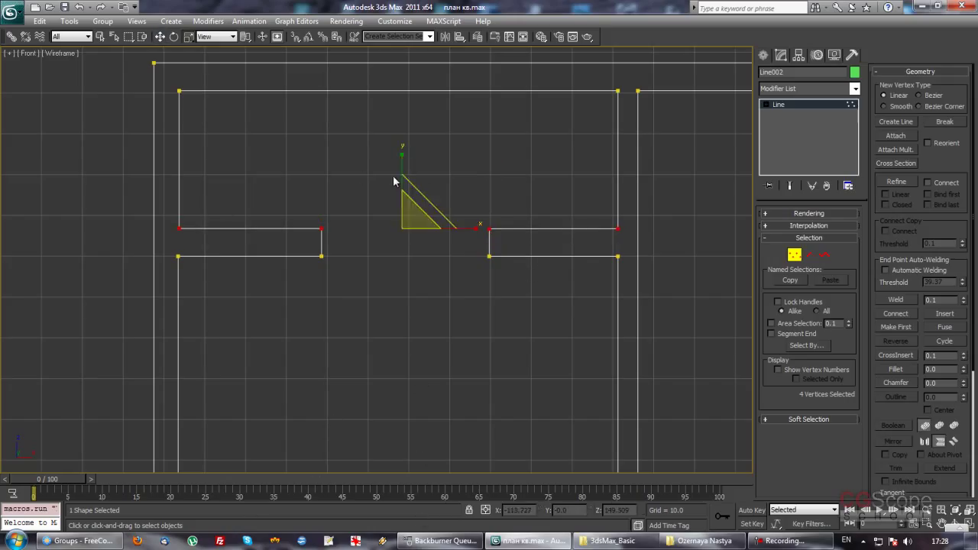
key(w)
drag(486, 188, 481, 196)
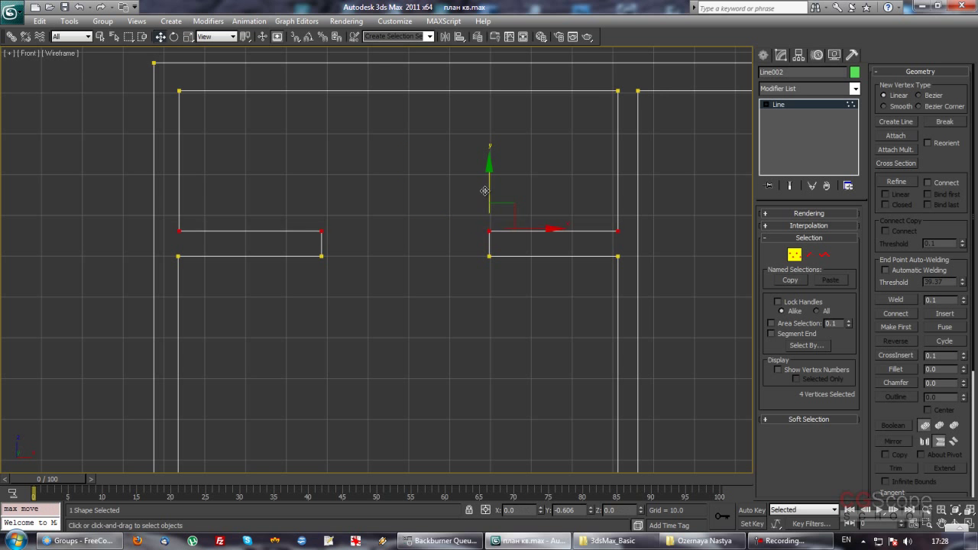
- Zoom to the wall corner and select its short slanted segment at Segment level
middle_drag(479, 196, 437, 196)
scroll(382, 288, down, 5)
middle_drag(382, 288, 294, 243)
scroll(459, 267, up, 5)
mouse_move(458, 265)
middle_down()
mouse_move(345, 221)
mouse_move(295, 146)
middle_up()
scroll(364, 172, up, 2)
scroll(382, 185, up, 2)
middle_drag(382, 186, 433, 247)
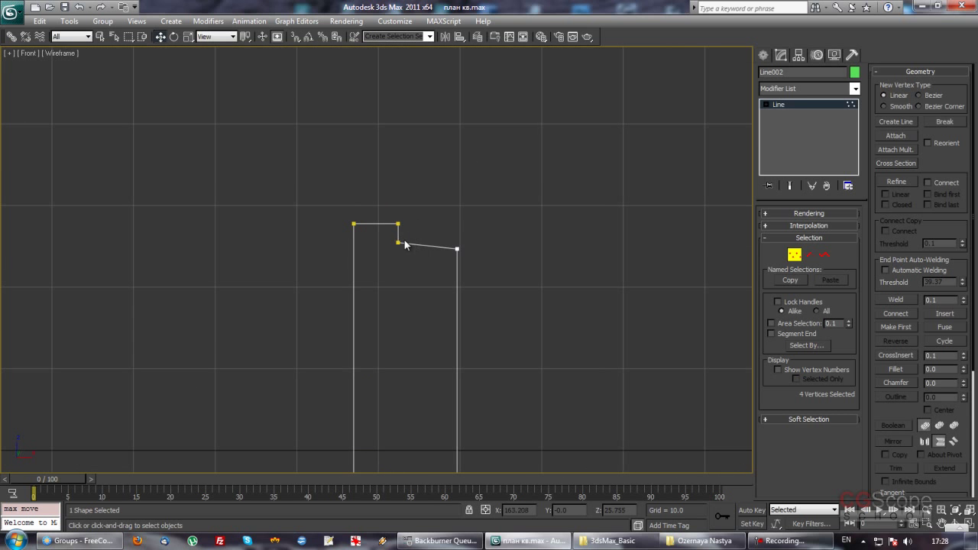
scroll(531, 254, down, 1)
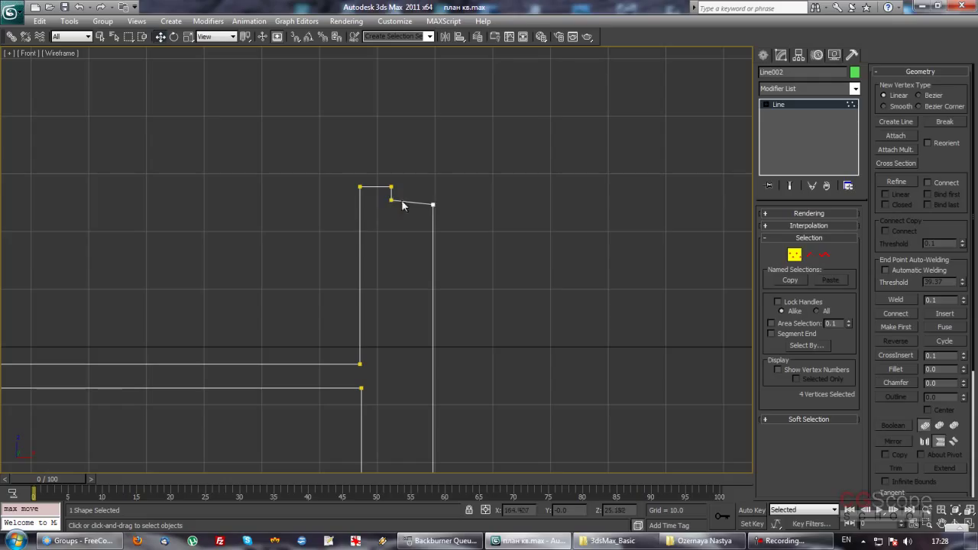
middle_drag(405, 204, 404, 206)
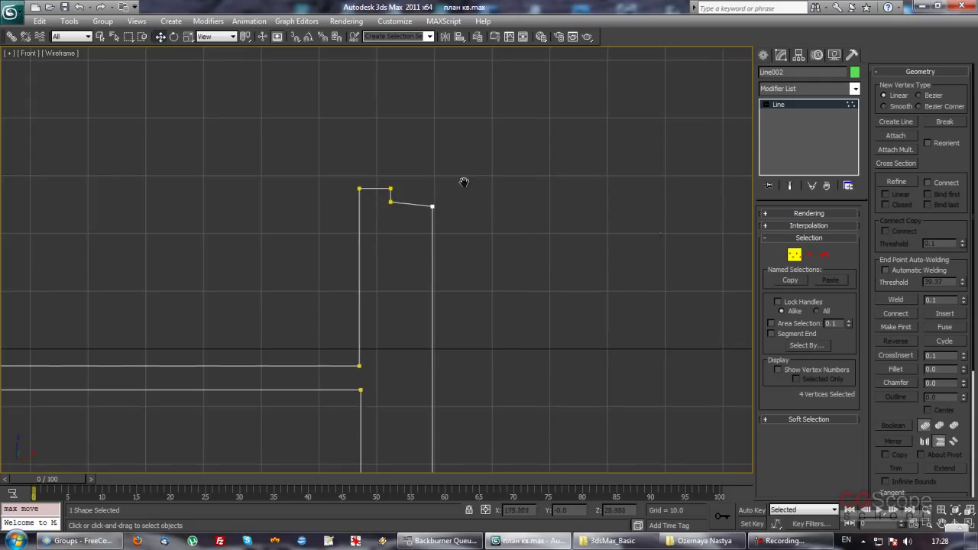
click(810, 255)
click(412, 204)
key(r)
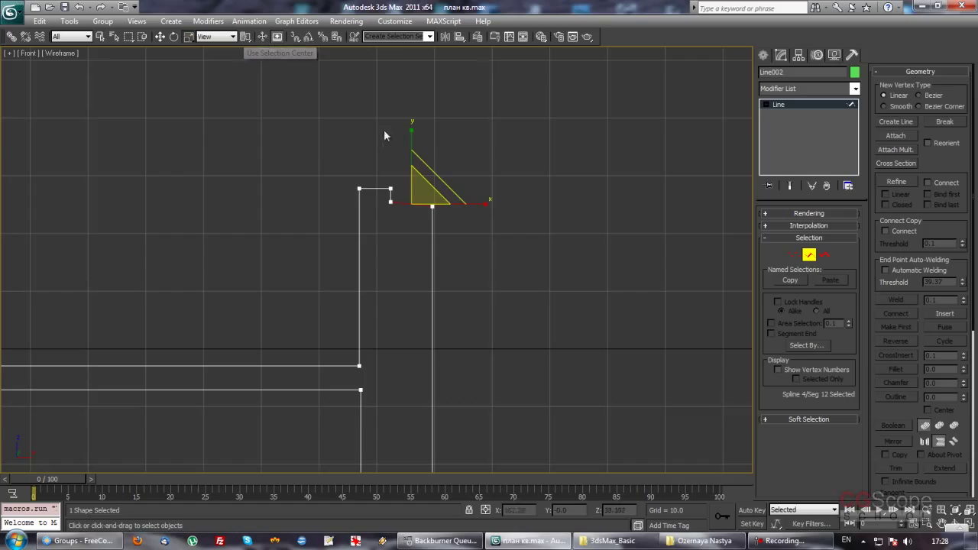
drag(412, 131, 389, 444)
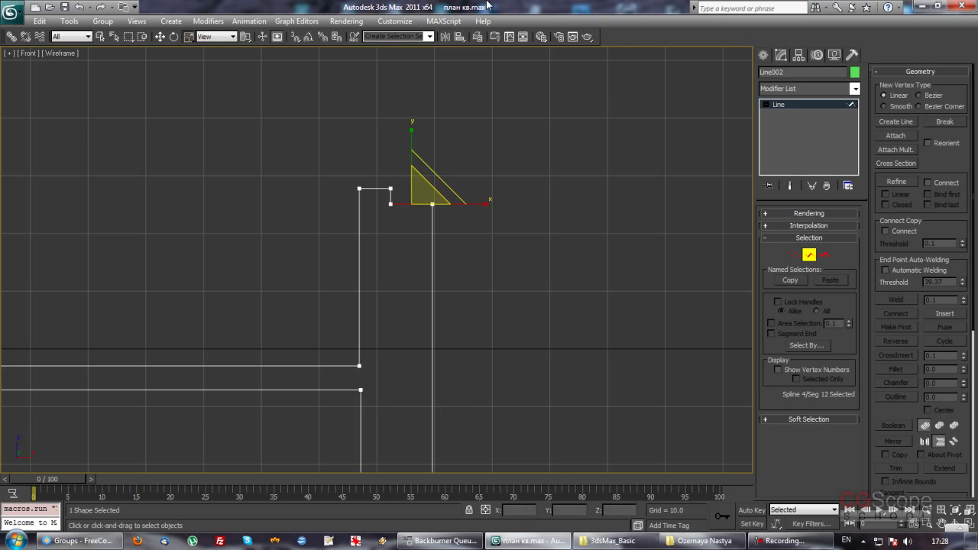
click(537, 284)
scroll(527, 284, down, 2)
scroll(520, 229, down, 2)
scroll(508, 222, down, 2)
middle_drag(504, 228, 521, 222)
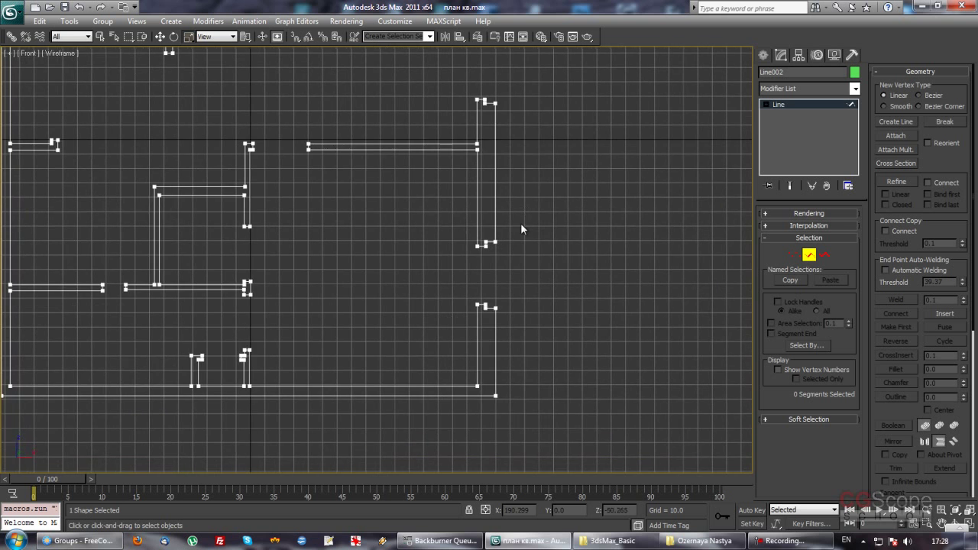
mouse_move(429, 224)
middle_down()
mouse_move(403, 160)
mouse_move(427, 268)
middle_up()
scroll(428, 263, up, 3)
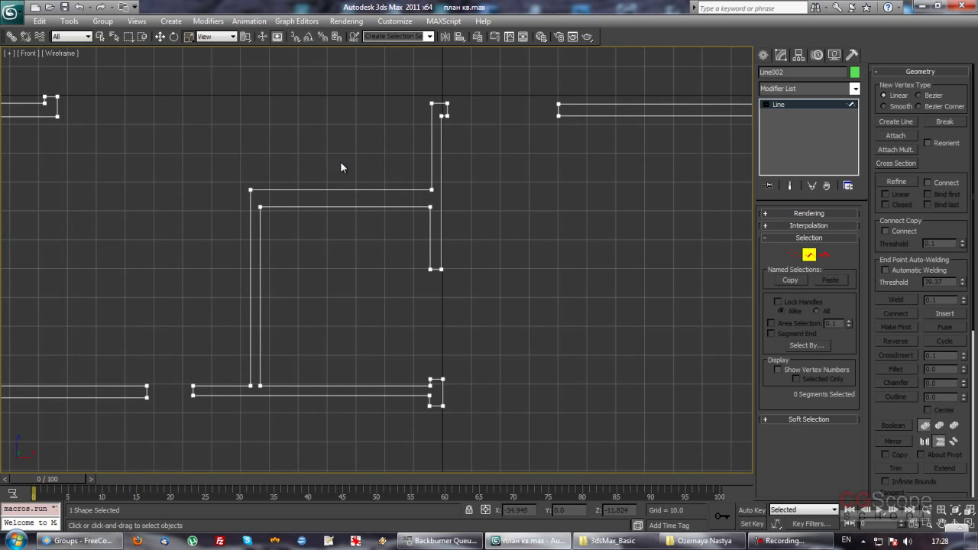
middle_drag(309, 295, 377, 283)
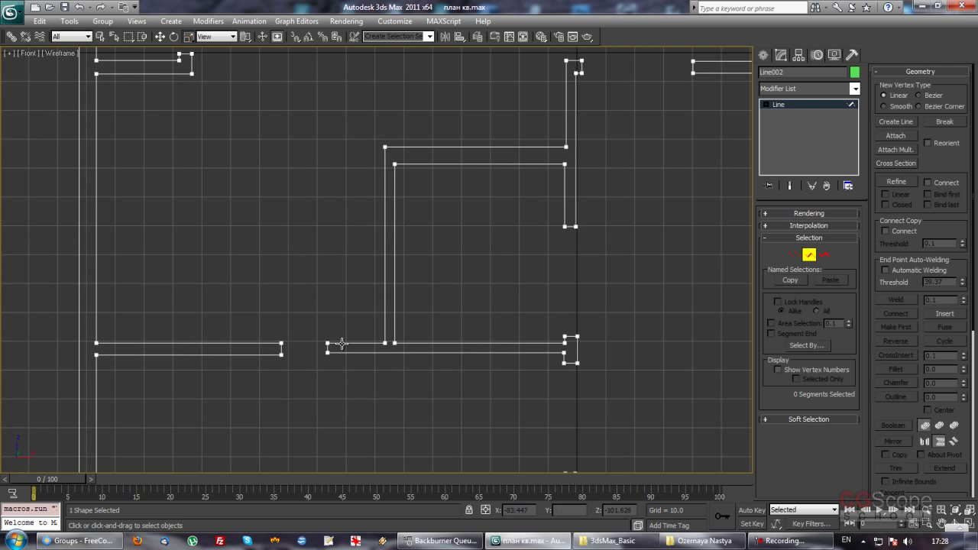
middle_drag(363, 376, 343, 287)
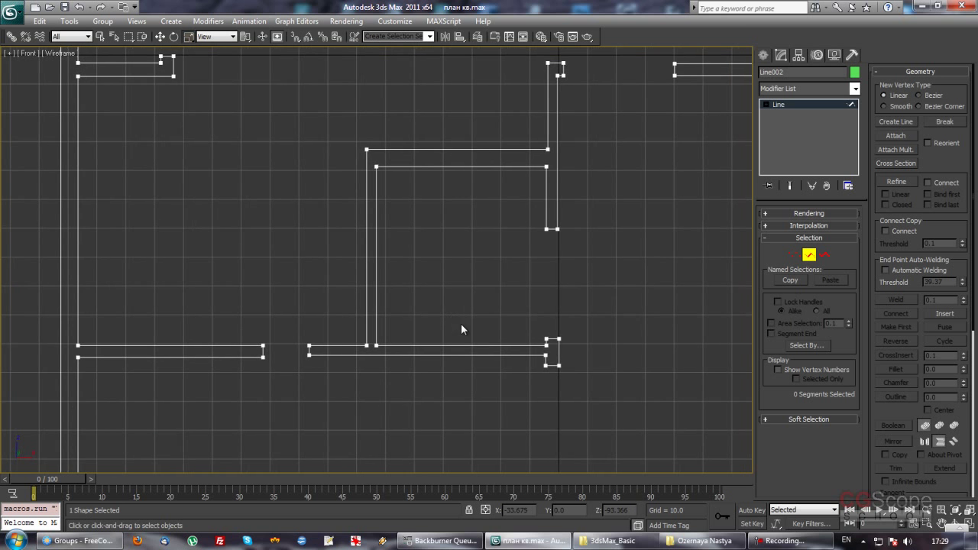
scroll(344, 291, up, 4)
scroll(405, 298, down, 4)
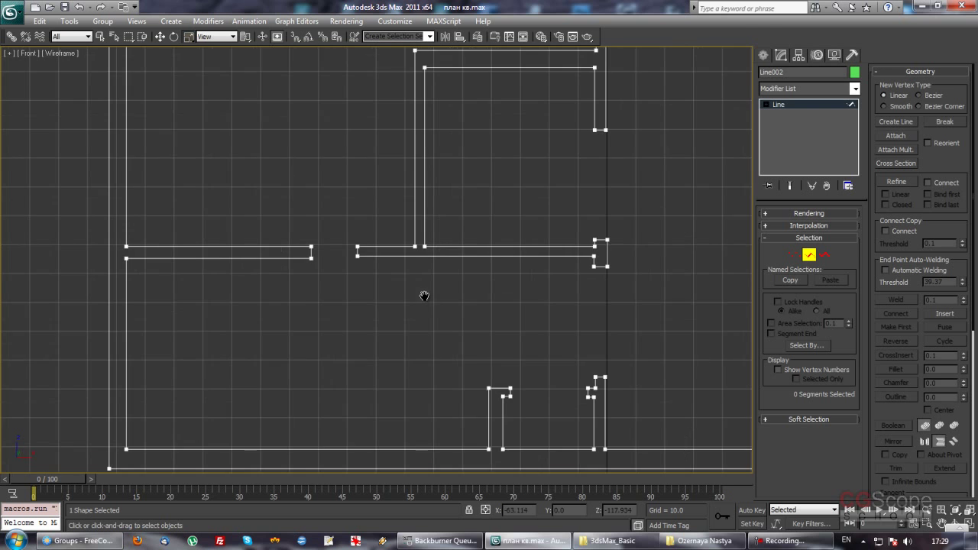
scroll(306, 282, up, 2)
click(248, 254)
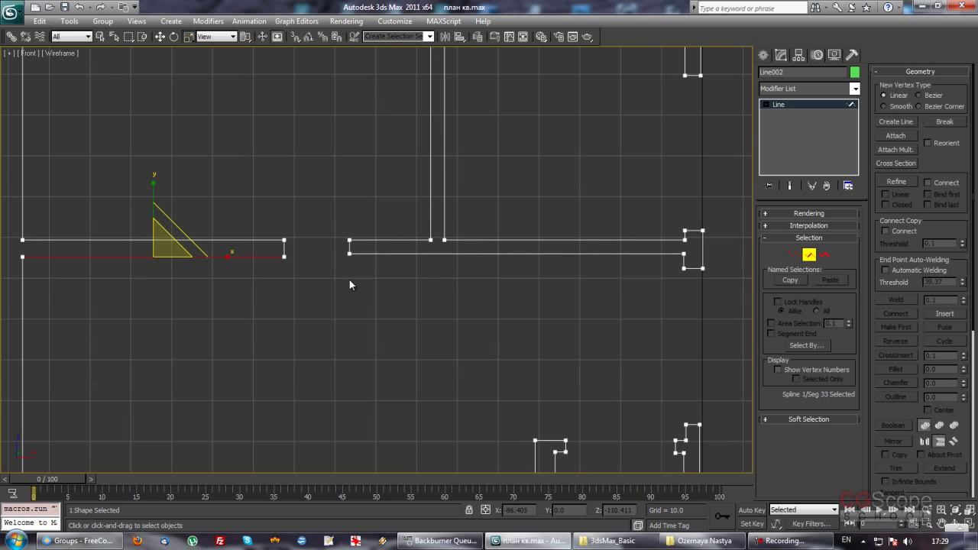
ctrl+click(384, 255)
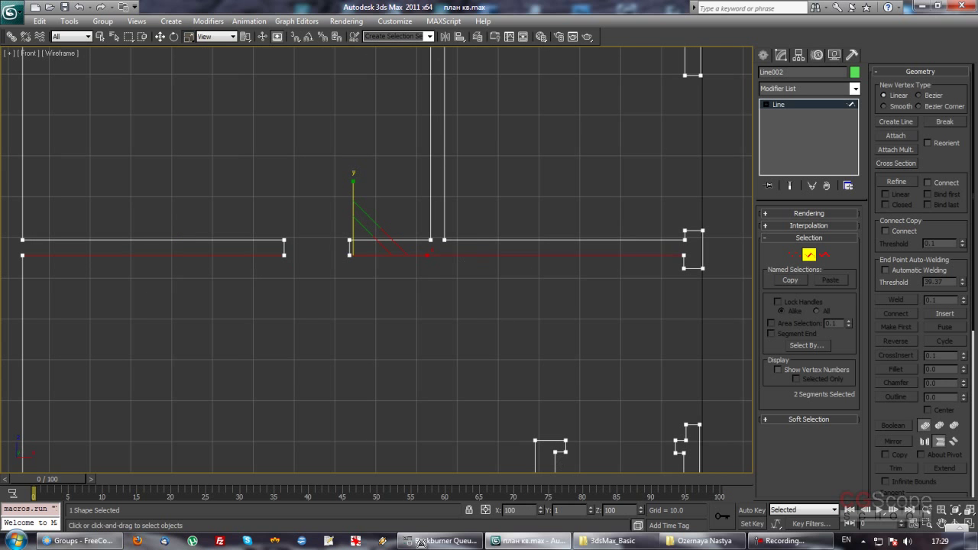
middle_drag(662, 237, 517, 257)
scroll(517, 257, up, 5)
middle_drag(430, 232, 328, 228)
click(585, 205)
ctrl+click(582, 277)
key(r)
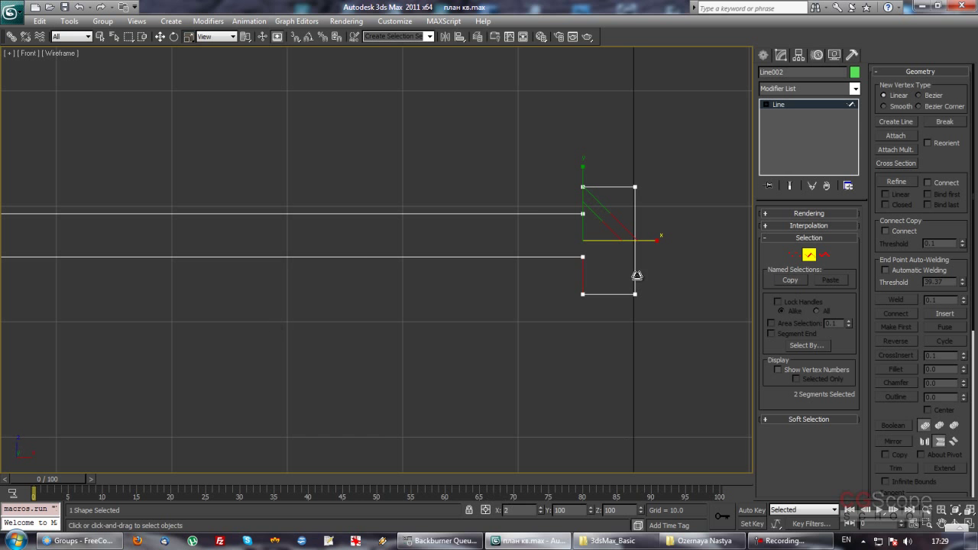
click(519, 229)
scroll(517, 229, down, 3)
scroll(484, 224, down, 2)
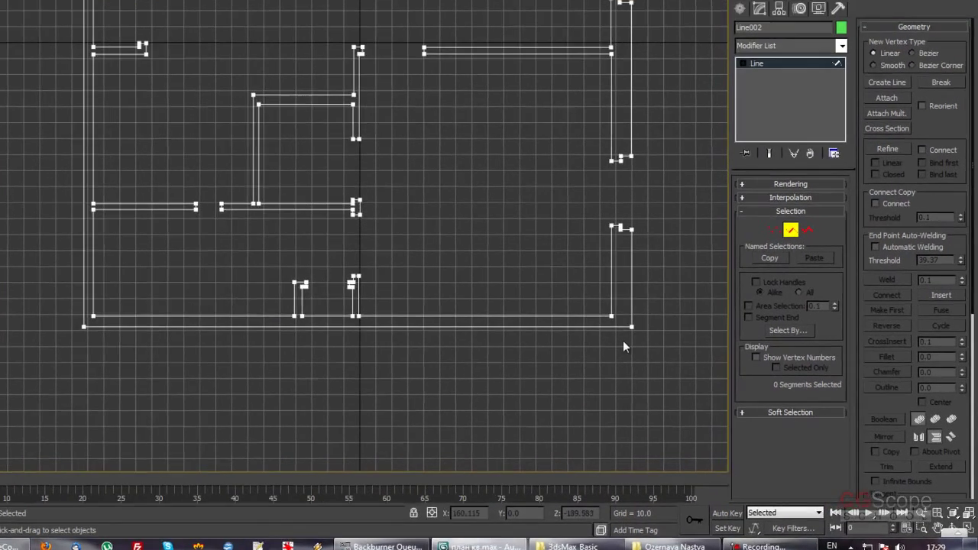
- Pan across the plan and clear the vertex selection at Vertex level
middle_drag(393, 246, 233, 317)
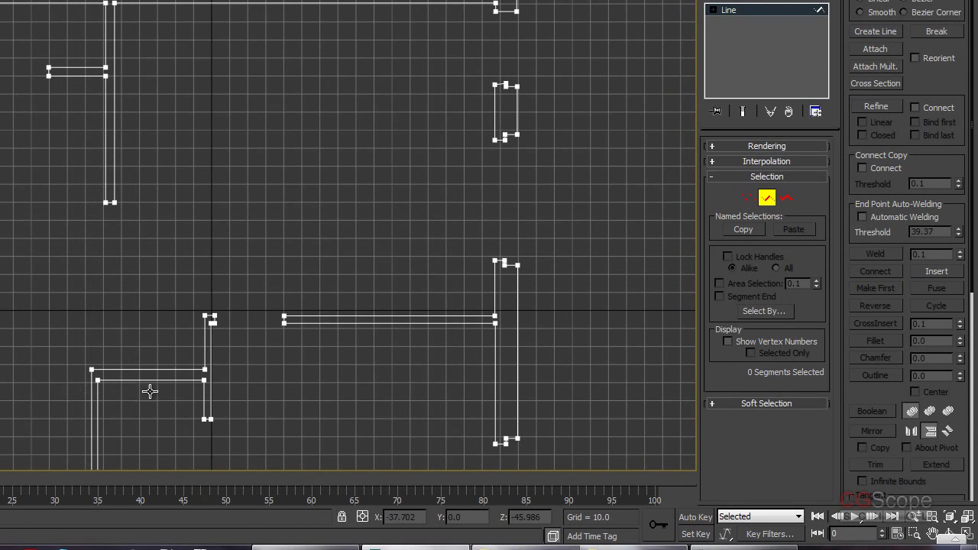
mouse_move(260, 120)
middle_down()
mouse_move(290, 123)
mouse_move(329, 68)
middle_up()
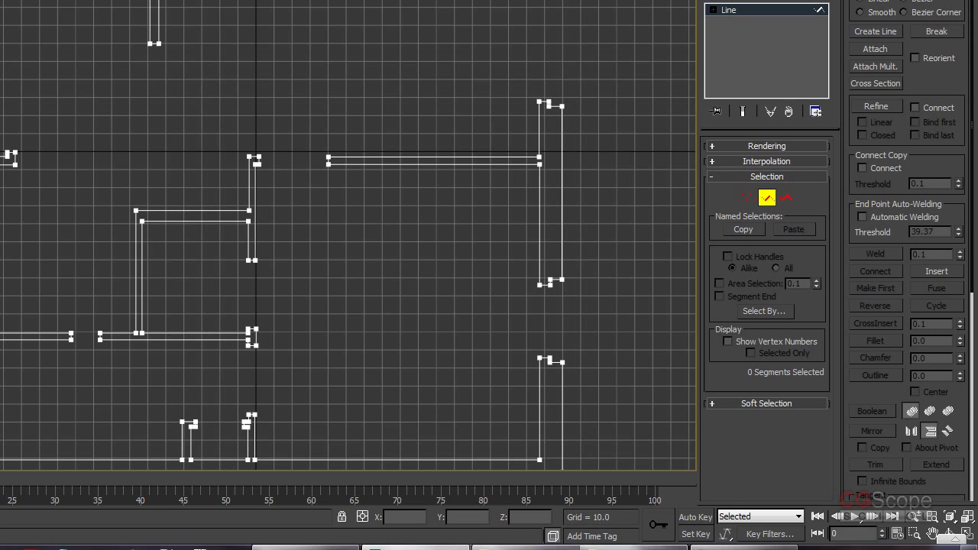
mouse_move(351, 62)
middle_down()
mouse_move(278, 130)
mouse_move(250, 135)
mouse_move(291, 234)
mouse_move(323, 209)
middle_up()
scroll(251, 135, up, 2)
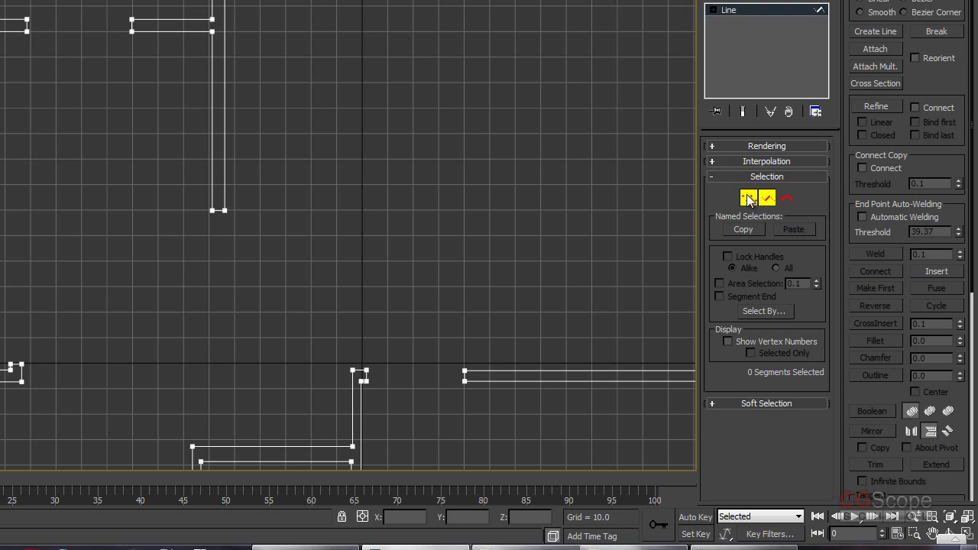
click(748, 198)
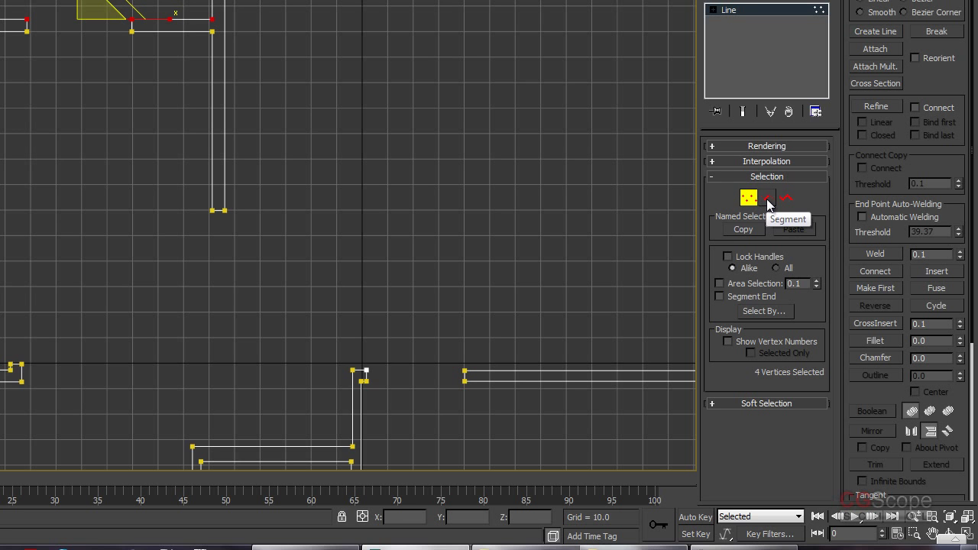
click(366, 160)
mouse_move(366, 160)
middle_down()
mouse_move(328, 247)
mouse_move(406, 209)
middle_up()
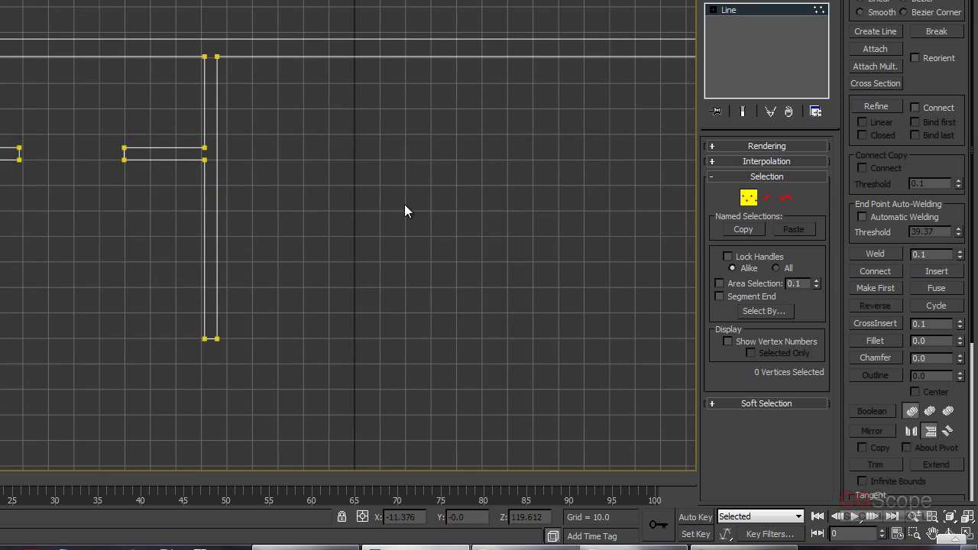
- Cycle through Segment and Spline levels, return to Vertex, and open Grid and Snap Settings
click(766, 198)
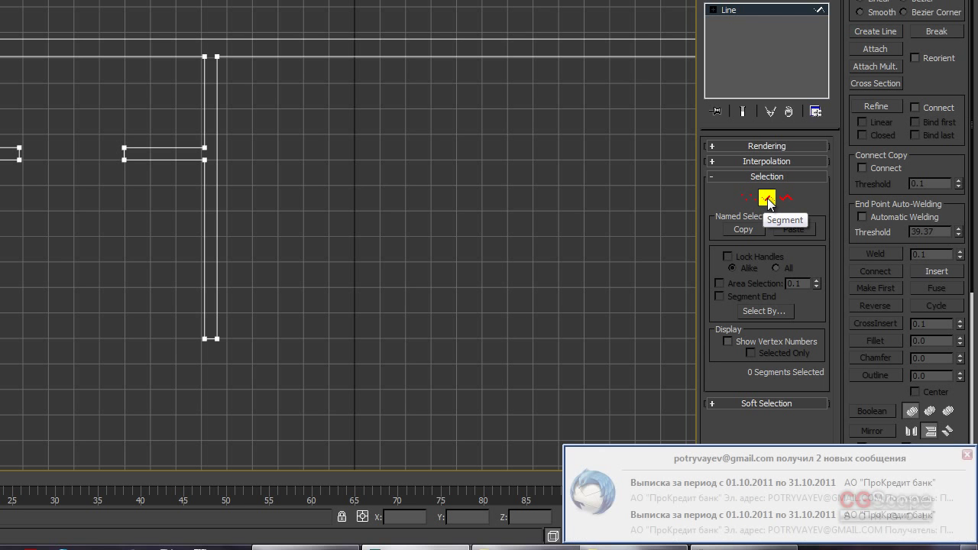
click(786, 198)
click(967, 456)
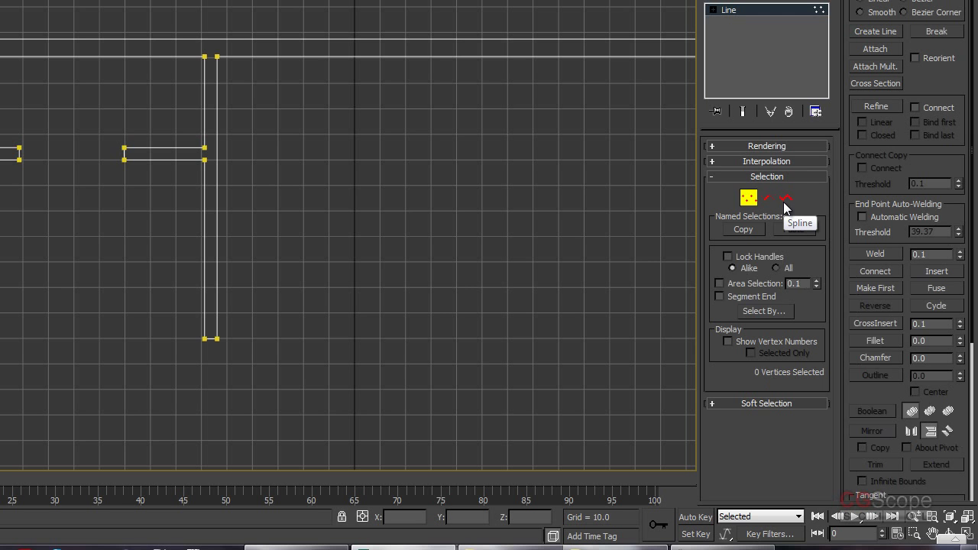
key(1)
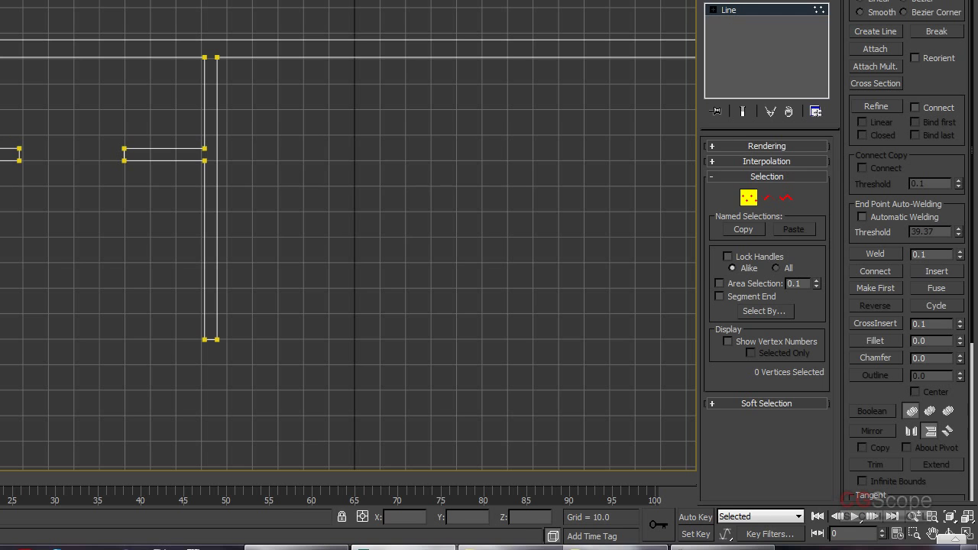
right_click(314, 0)
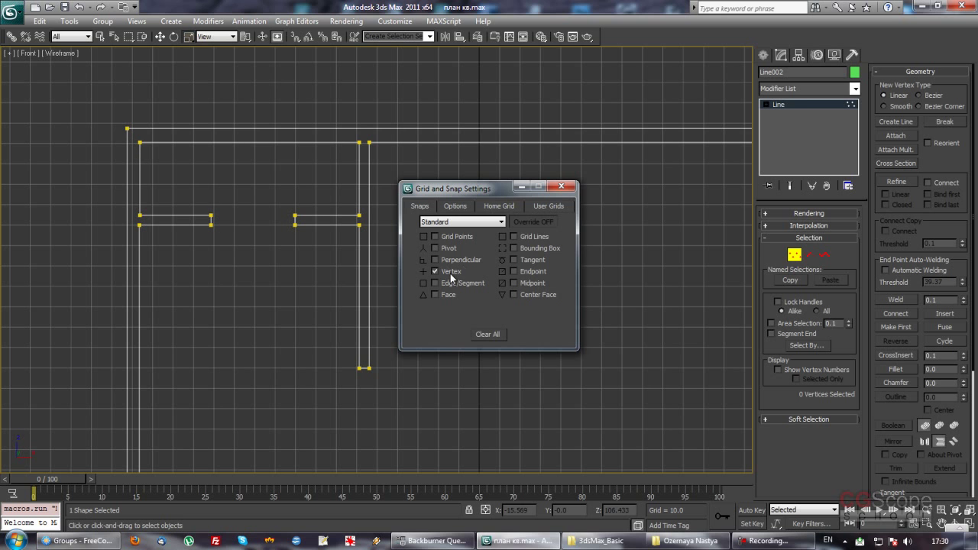
- Close the snap settings and turn Snaps Toggle on
click(562, 186)
click(295, 37)
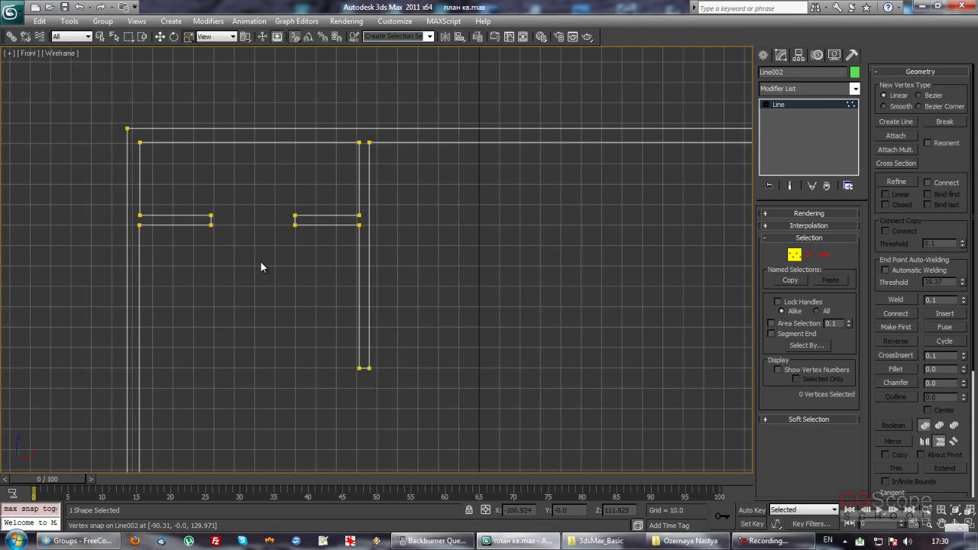
middle_drag(258, 260, 254, 260)
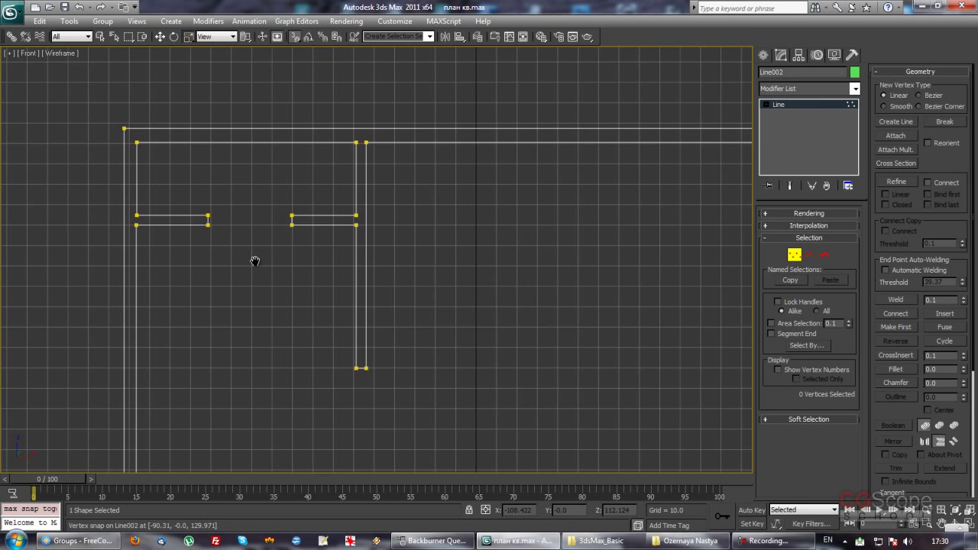
right_click(295, 40)
click(456, 207)
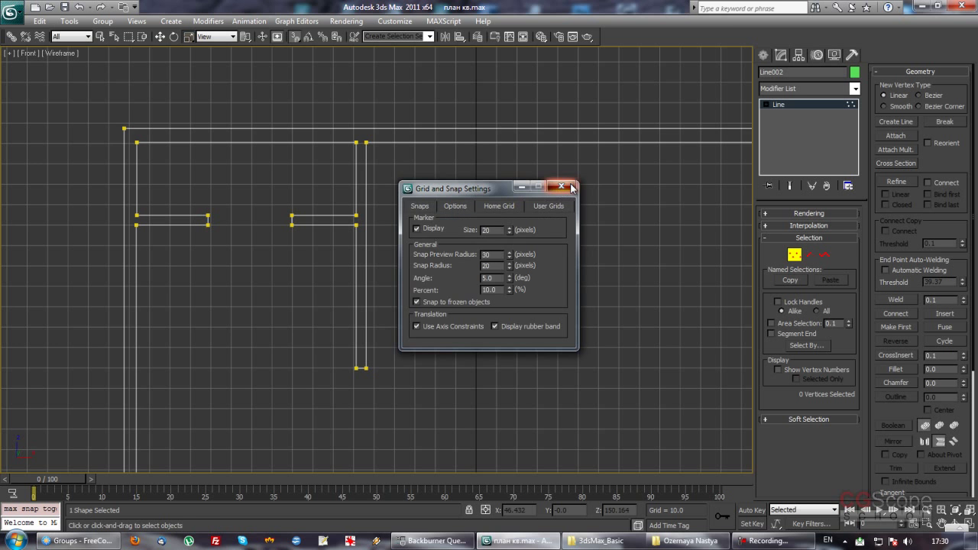
click(571, 189)
- Zoom and pan to centre the small rectangle in the viewport
scroll(275, 281, up, 2)
scroll(289, 285, down, 2)
scroll(290, 285, up, 3)
scroll(459, 257, up, 1)
middle_drag(429, 258, 378, 258)
scroll(377, 257, up, 2)
mouse_move(453, 194)
middle_down()
mouse_move(409, 310)
mouse_move(356, 311)
middle_up()
scroll(321, 281, up, 1)
scroll(321, 275, down, 1)
middle_drag(321, 276, 307, 289)
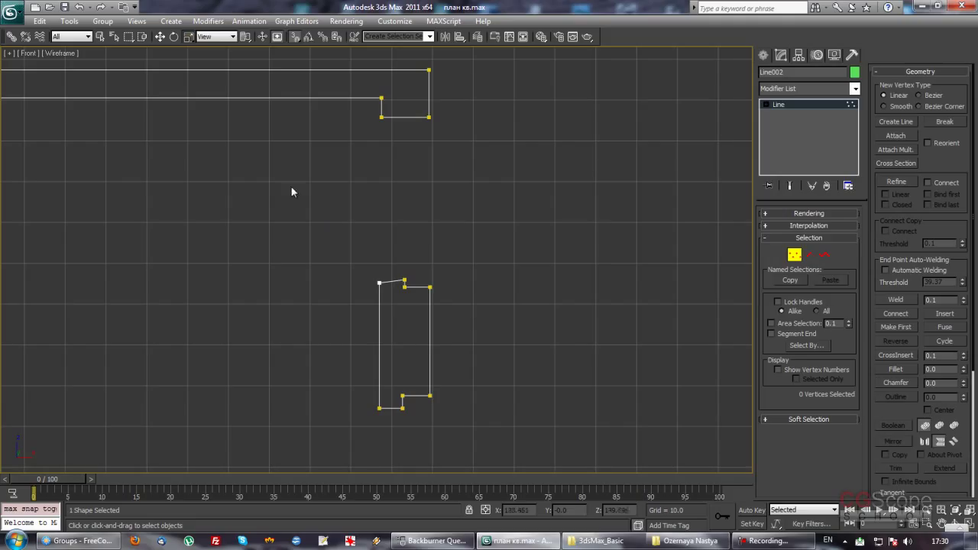
- Reopen Grid and Snap Settings and enable Use Axis Constraints on the Options page
right_click(295, 37)
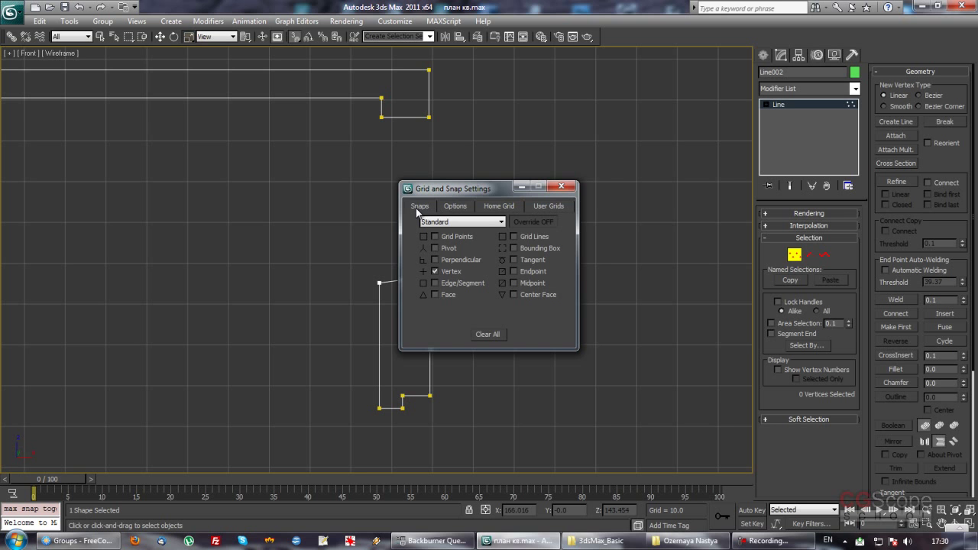
drag(469, 193, 553, 165)
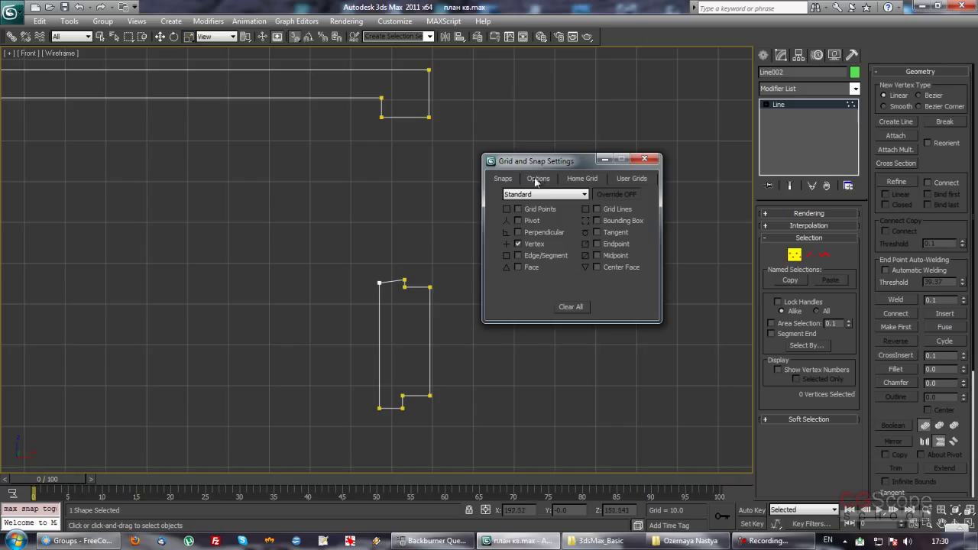
click(538, 181)
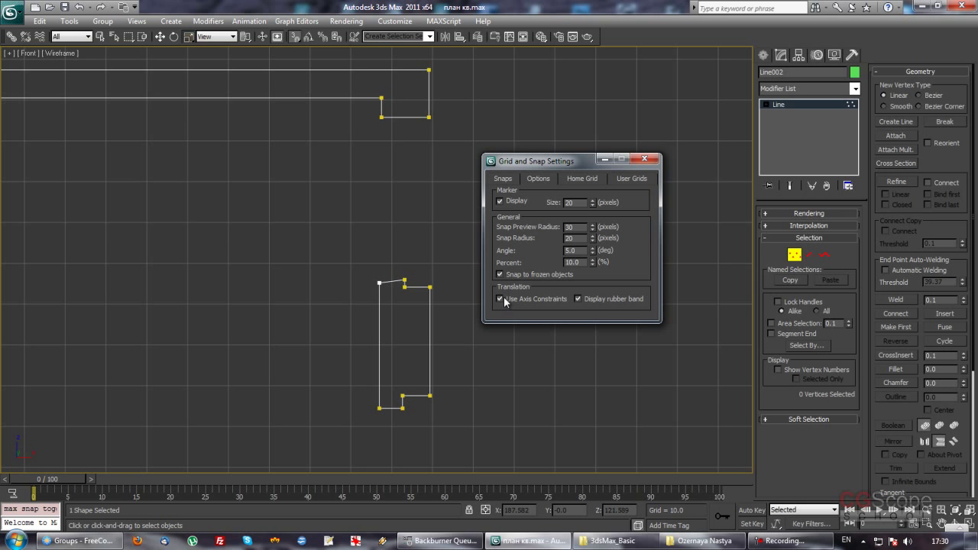
click(578, 299)
- Close Grid and Snap Settings and zoom in on the small lower wall outline
click(647, 161)
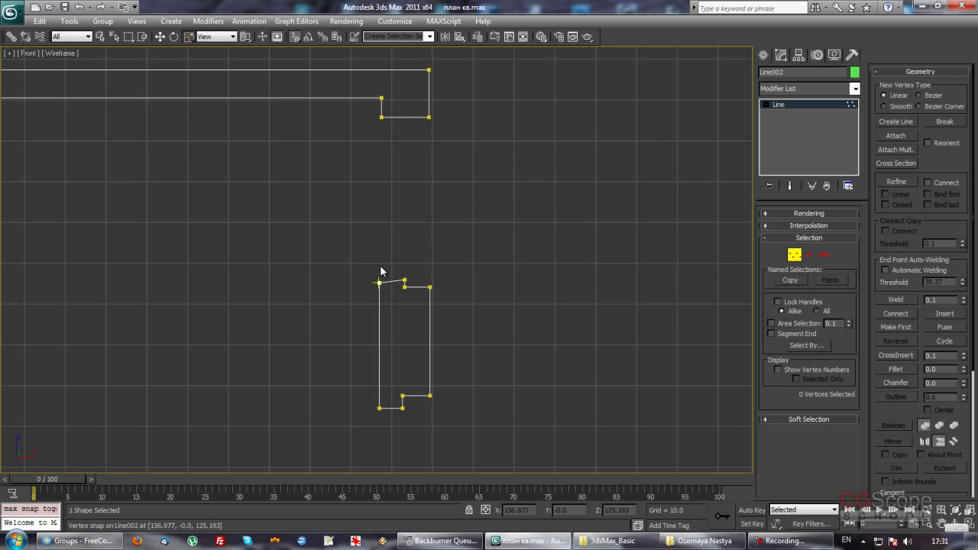
mouse_move(351, 254)
middle_down()
mouse_move(339, 291)
mouse_move(359, 309)
middle_up()
scroll(342, 291, up, 2)
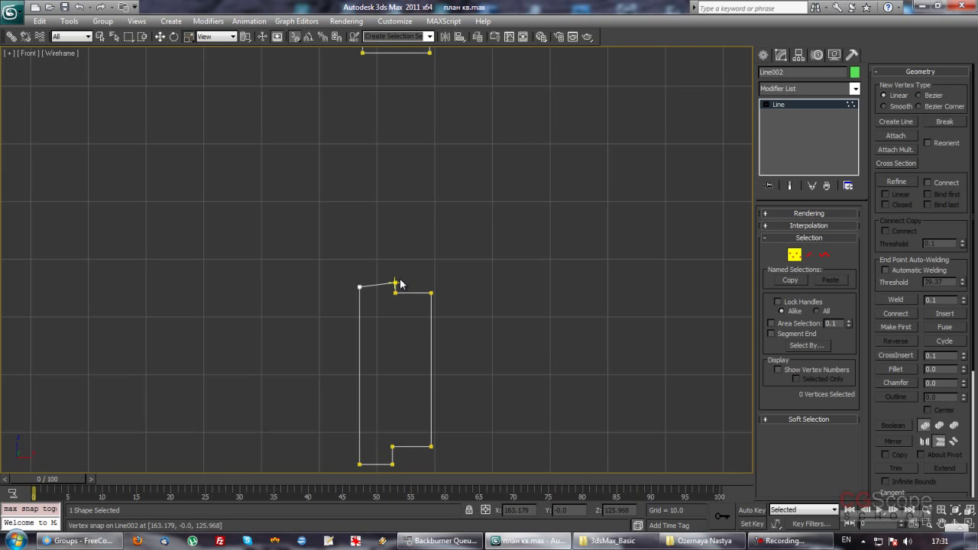
middle_drag(409, 326, 416, 315)
- Select the outline's top-left vertex and snap it level with the adjacent vertex
drag(345, 239, 383, 295)
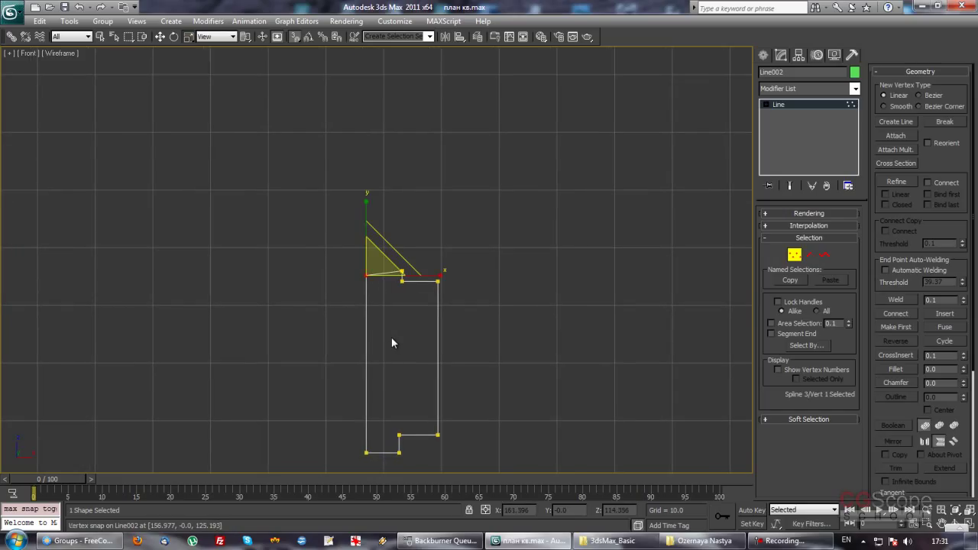
key(w)
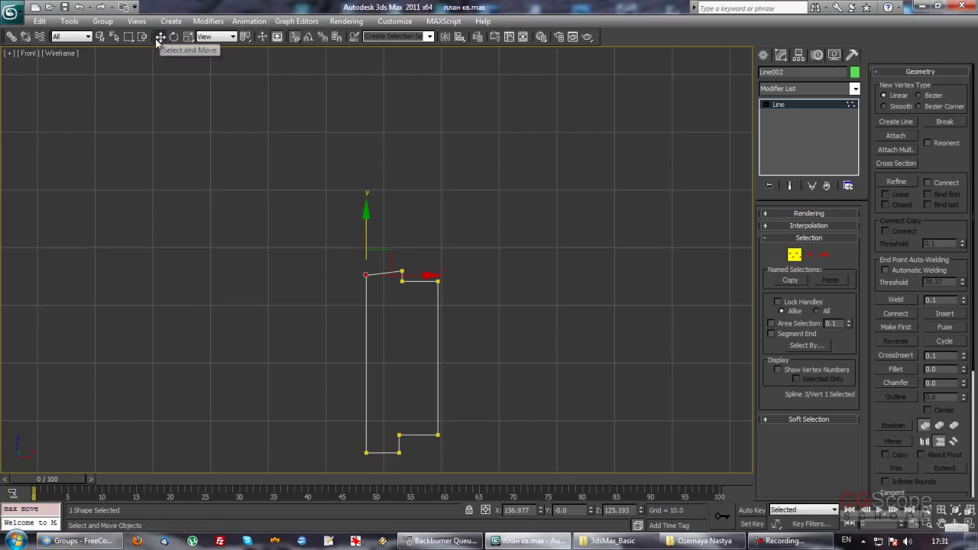
middle_drag(487, 233, 433, 219)
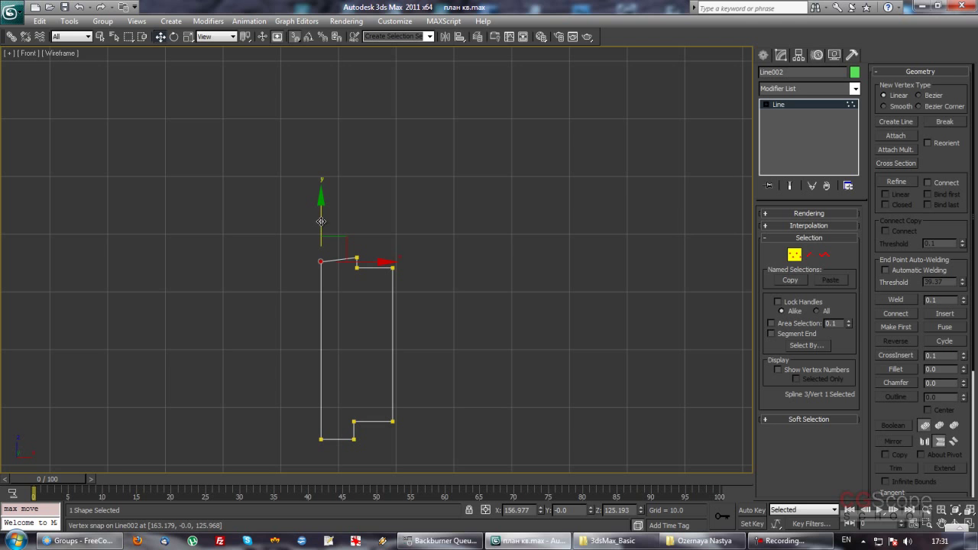
mouse_move(321, 222)
mouse_down()
mouse_move(306, 207)
mouse_move(299, 233)
mouse_move(358, 220)
mouse_move(356, 257)
mouse_up()
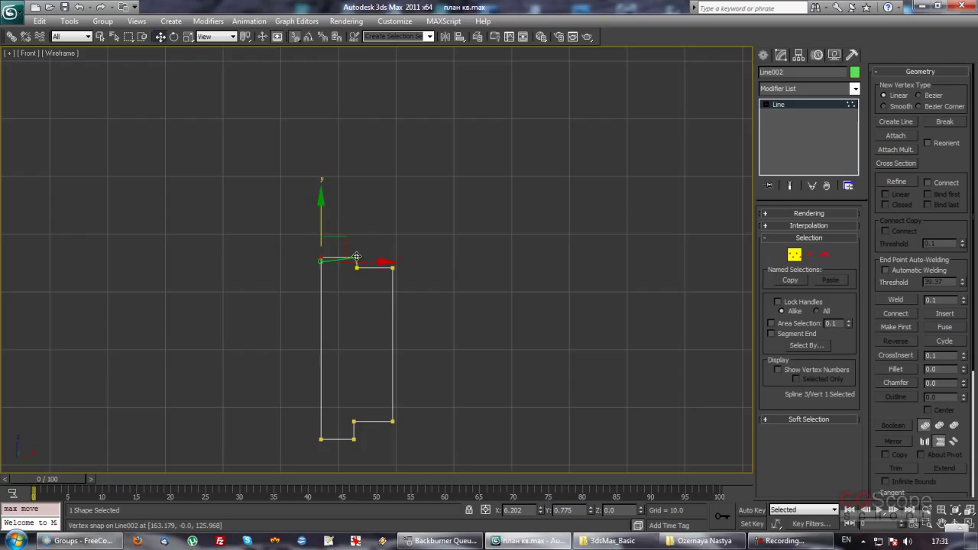
drag(356, 257, 329, 264)
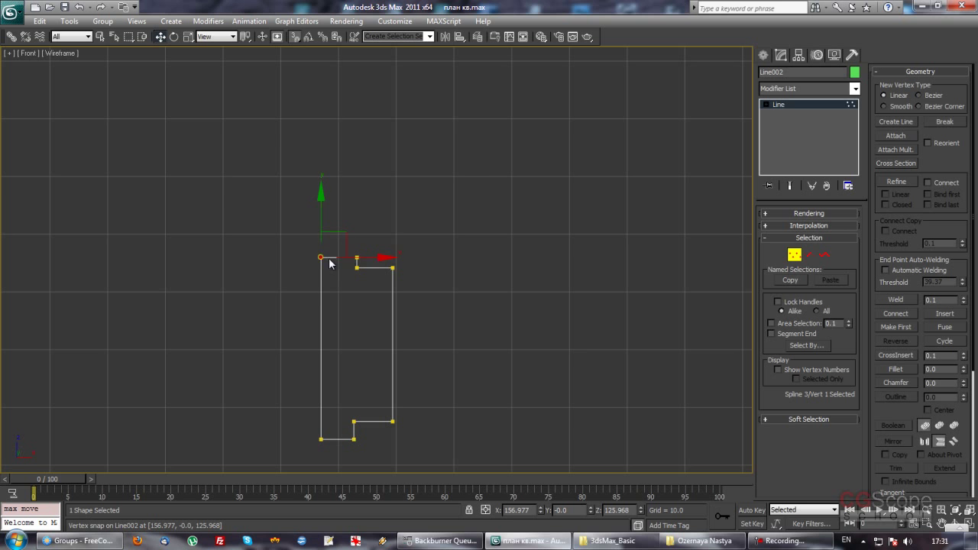
right_click(295, 42)
click(538, 179)
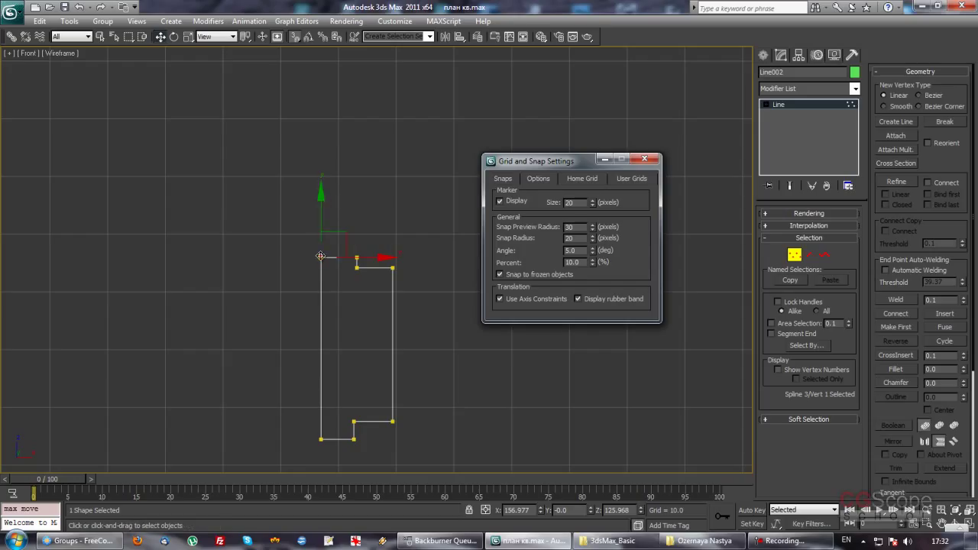
key(alt+d)
drag(361, 260, 356, 256)
key(alt+d)
key(ctrl+z)
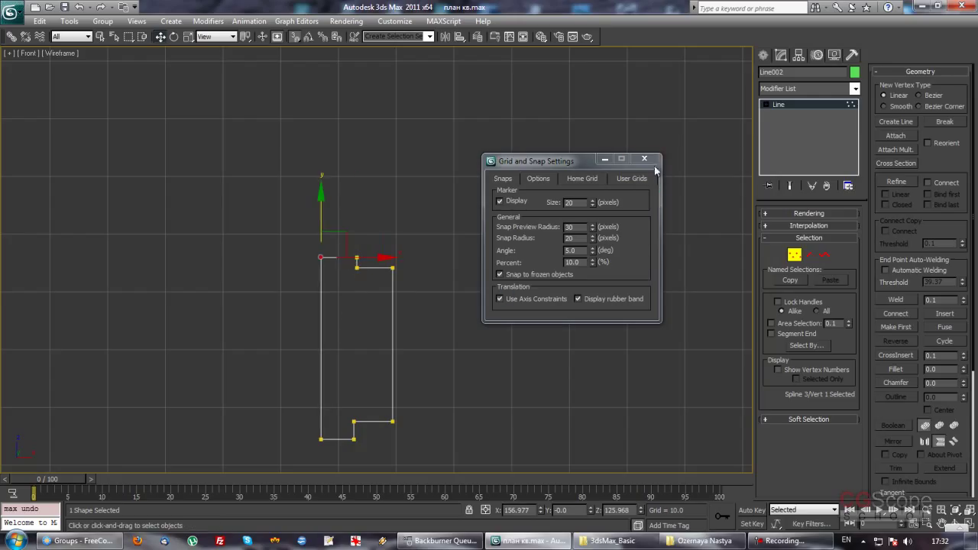
click(644, 159)
middle_drag(445, 289, 469, 296)
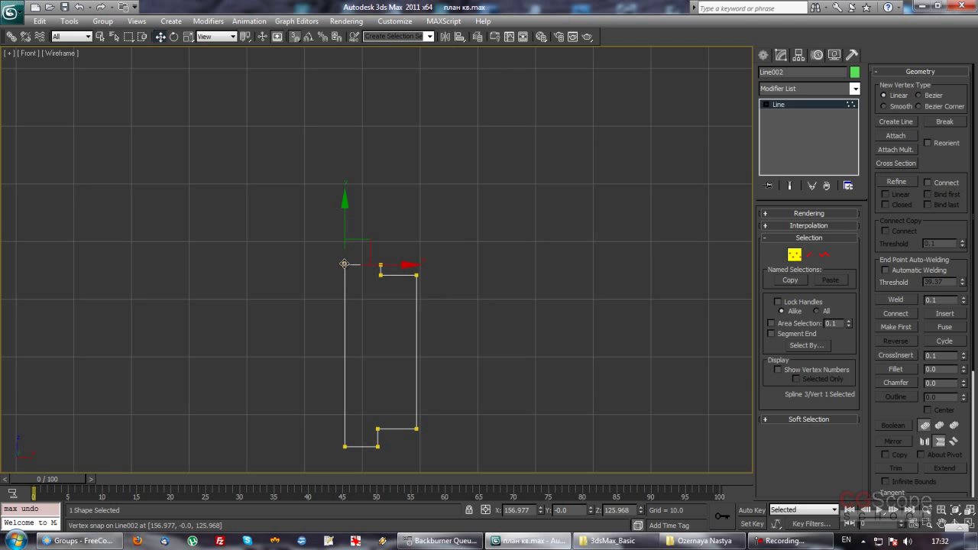
- At Segment level, select the vertical wall segment and shift it slightly left
mouse_move(344, 222)
middle_down()
mouse_move(488, 203)
mouse_move(493, 264)
mouse_move(471, 175)
mouse_move(480, 172)
middle_up()
scroll(505, 216, down, 3)
scroll(480, 230, down, 1)
scroll(371, 287, up, 3)
scroll(388, 169, up, 2)
scroll(375, 214, down, 1)
scroll(397, 237, down, 4)
scroll(319, 232, up, 3)
scroll(317, 229, up, 2)
scroll(316, 226, up, 1)
scroll(316, 226, down, 1)
middle_drag(315, 227, 305, 258)
scroll(309, 256, down, 1)
drag(398, 209, 399, 210)
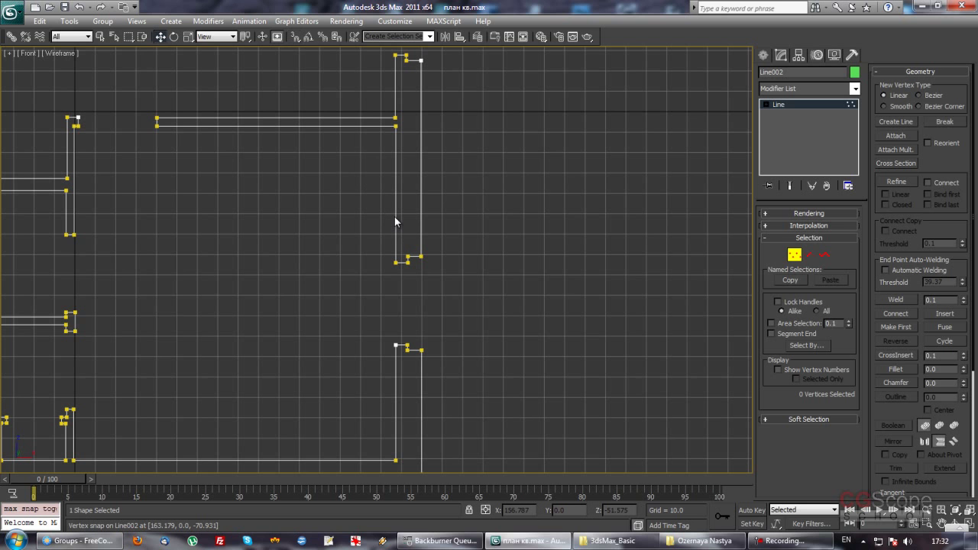
key(2)
click(395, 202)
drag(435, 196, 431, 218)
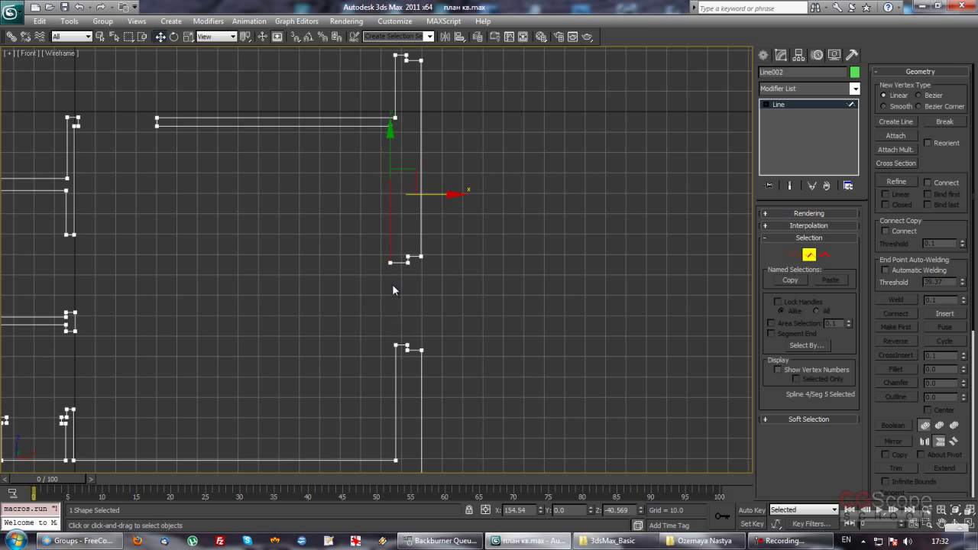
- Snap the wall's end vertex onto the lower vertex so the segment runs vertical
middle_drag(427, 280, 422, 286)
scroll(422, 286, up, 2)
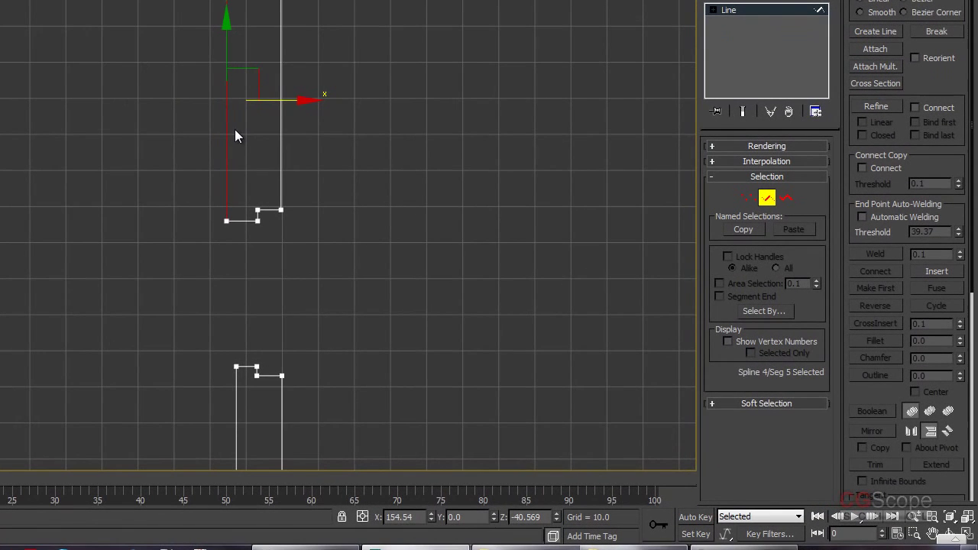
middle_drag(235, 135, 243, 131)
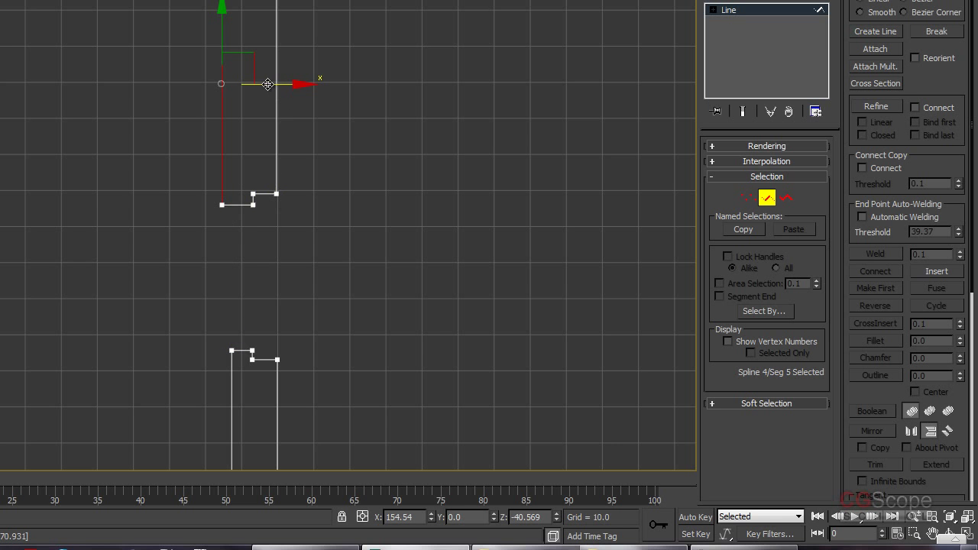
drag(269, 83, 241, 263)
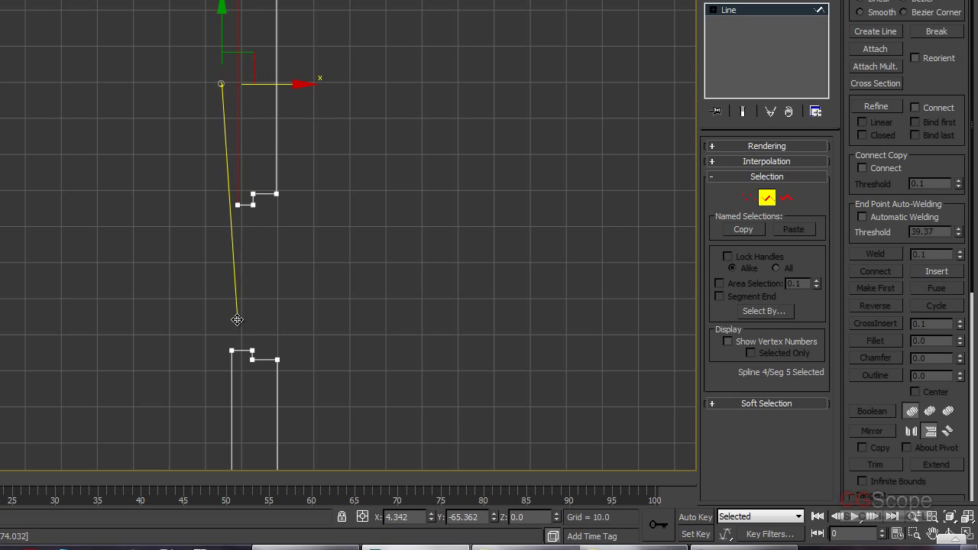
drag(241, 263, 230, 350)
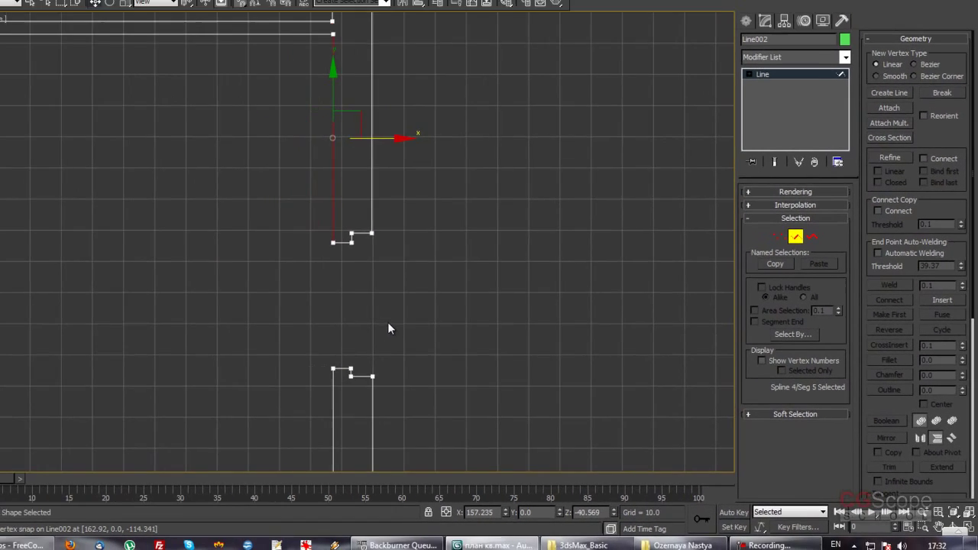
- Pan and zoom around the floor plan to inspect the inner room walls
scroll(389, 279, down, 3)
mouse_move(366, 255)
middle_down()
mouse_move(316, 249)
mouse_move(408, 243)
middle_up()
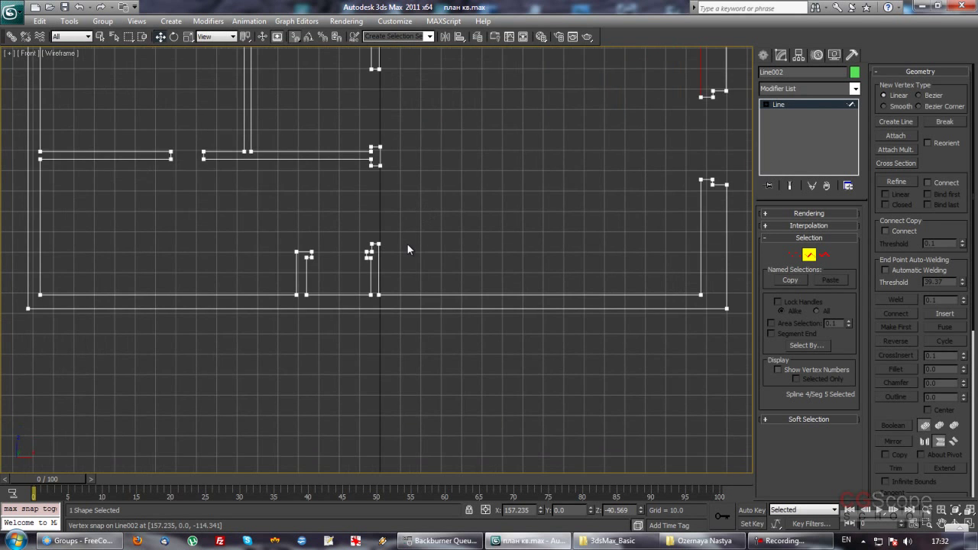
scroll(532, 278, up, 2)
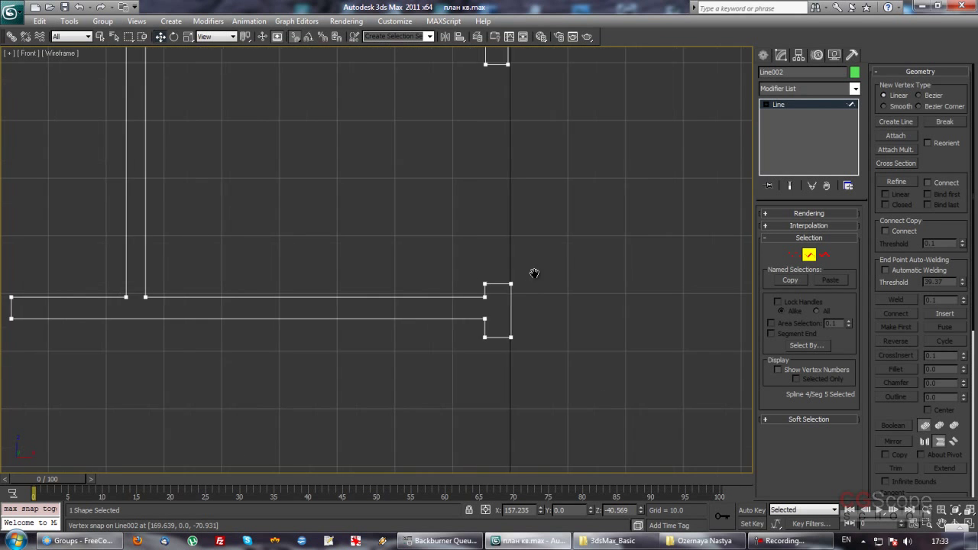
mouse_move(532, 278)
middle_down()
mouse_move(291, 284)
mouse_move(469, 321)
middle_up()
scroll(420, 299, up, 1)
mouse_move(419, 299)
middle_down()
mouse_move(504, 245)
mouse_move(398, 280)
middle_up()
scroll(503, 246, up, 2)
click(249, 253)
key(1)
mouse_move(287, 270)
mouse_down()
mouse_move(229, 233)
mouse_move(476, 252)
mouse_up()
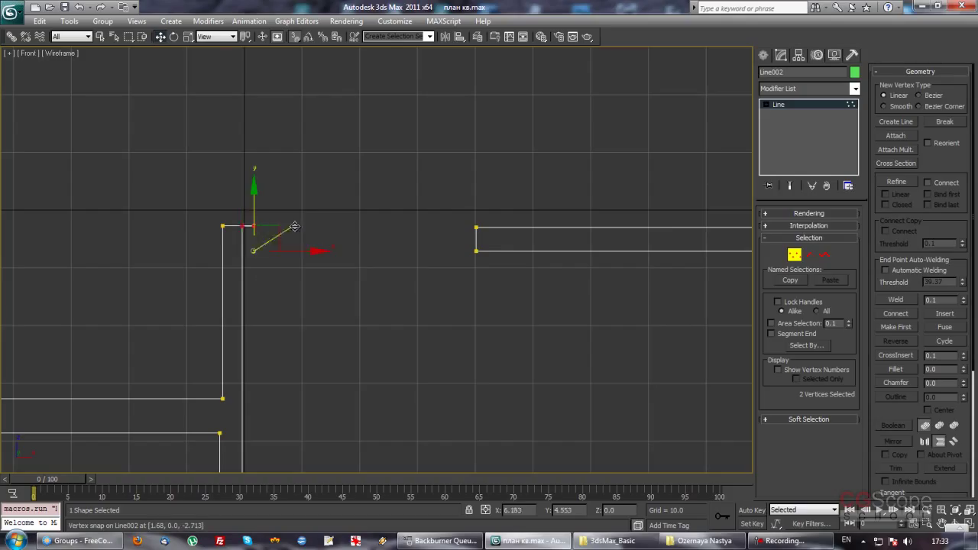
drag(183, 193, 295, 240)
drag(222, 226, 477, 227)
right_click(477, 227)
middle_drag(402, 277, 321, 293)
scroll(321, 293, down, 5)
mouse_move(282, 98)
middle_down()
mouse_move(285, 208)
mouse_move(270, 295)
mouse_move(375, 233)
middle_up()
scroll(359, 241, down, 2)
scroll(362, 230, up, 2)
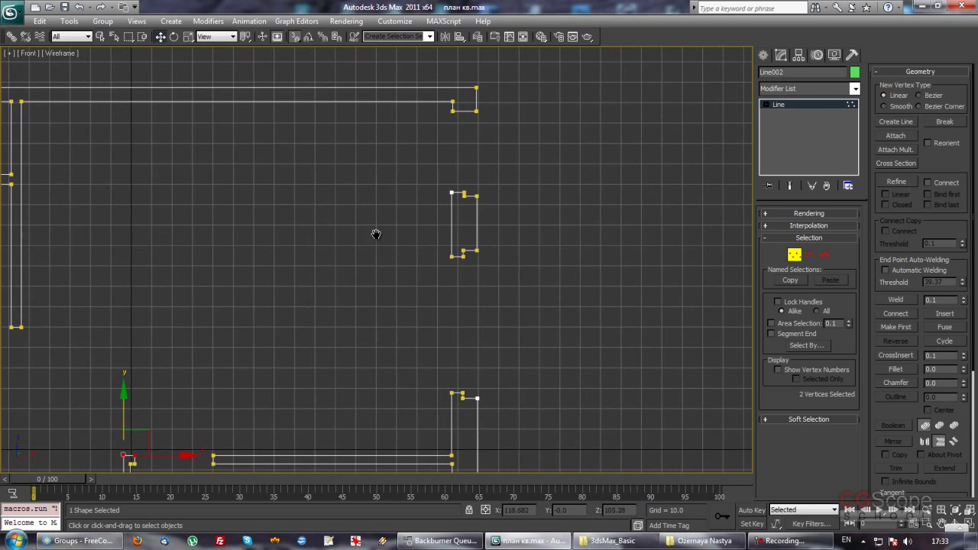
mouse_move(433, 156)
mouse_down()
mouse_move(451, 269)
mouse_move(502, 256)
mouse_move(454, 103)
mouse_move(455, 282)
mouse_up()
right_click(453, 103)
click(400, 213)
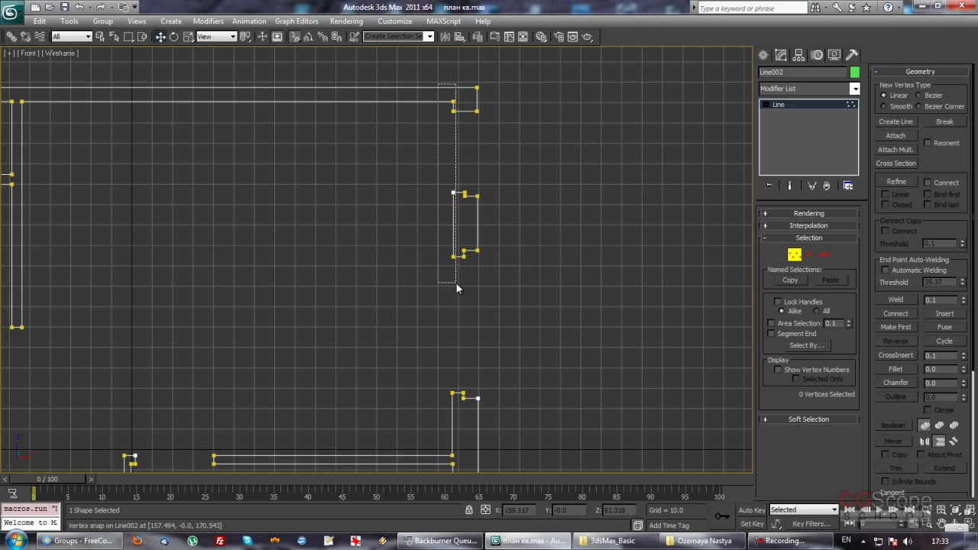
drag(501, 111, 453, 394)
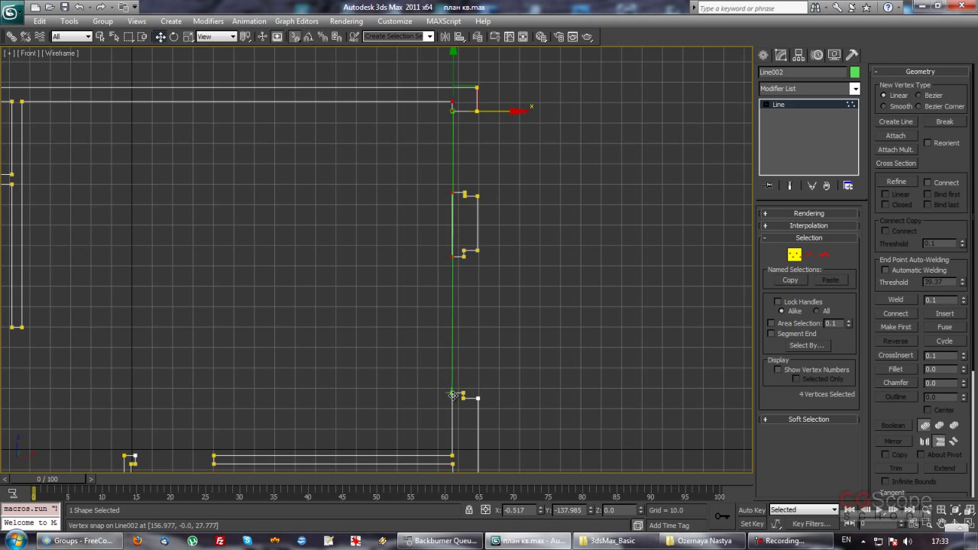
right_click(452, 393)
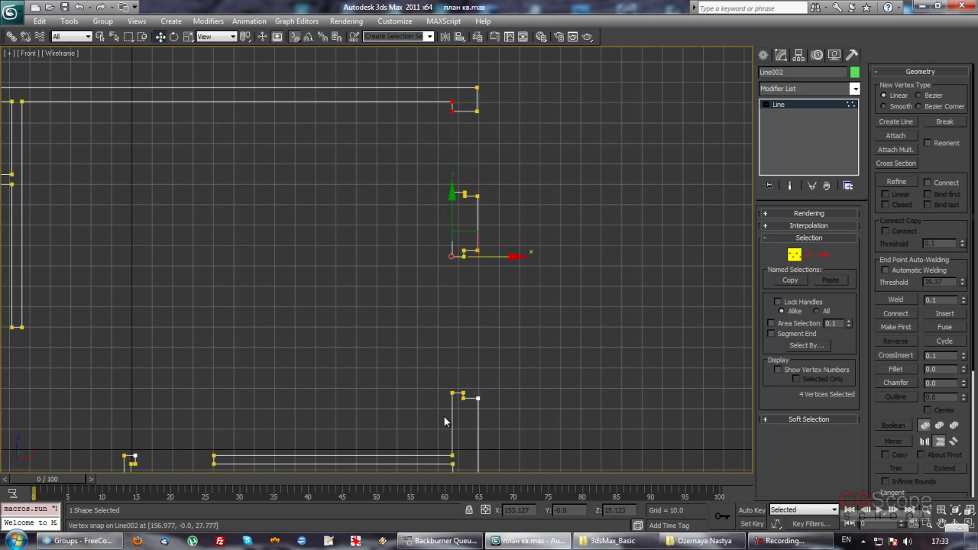
middle_drag(541, 326, 501, 309)
drag(434, 68, 438, 176)
right_click(438, 177)
drag(482, 287, 433, 53)
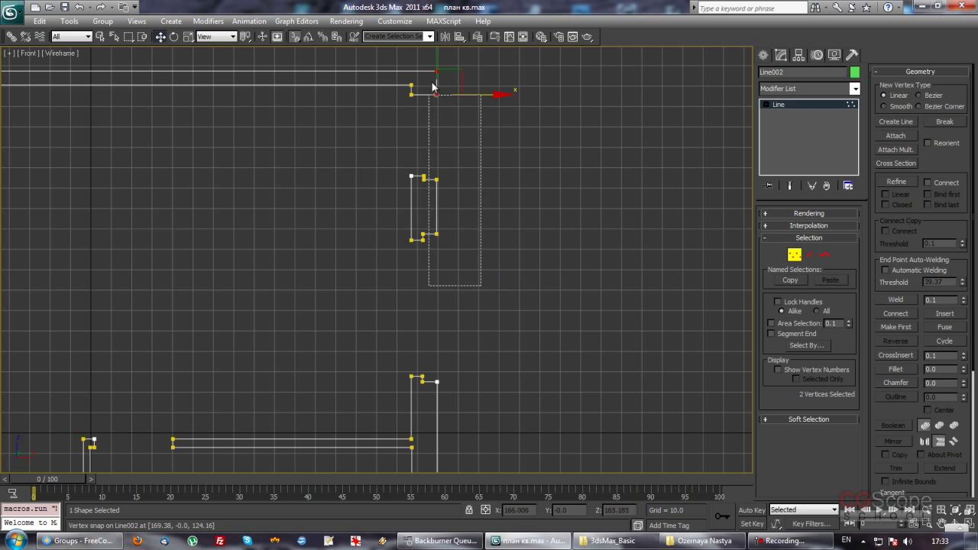
drag(473, 96, 504, 270)
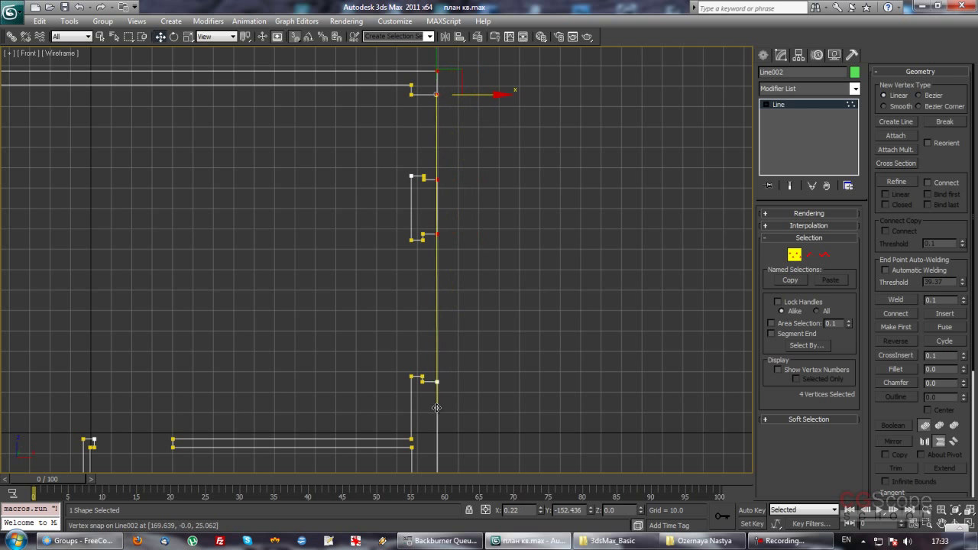
right_click(505, 271)
click(543, 332)
scroll(517, 330, down, 2)
scroll(518, 329, down, 2)
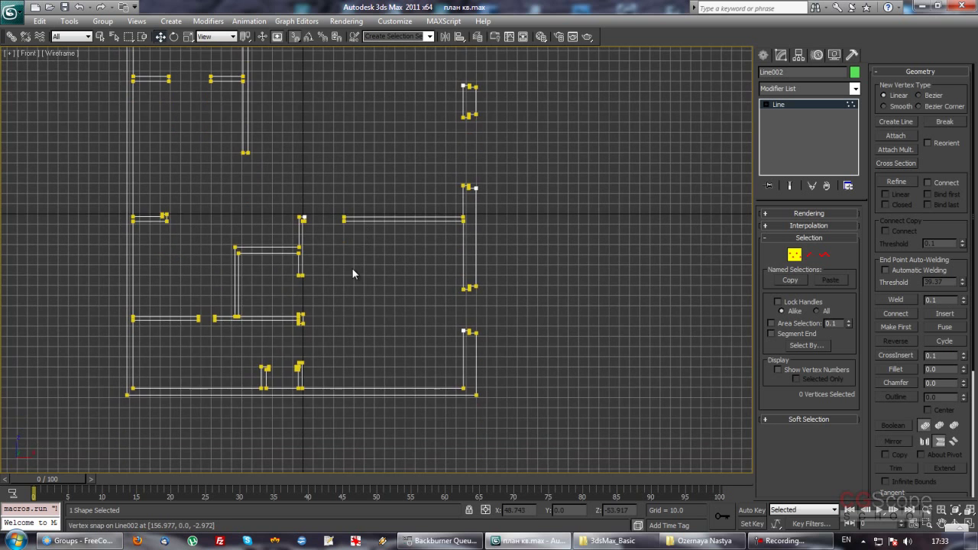
- Exit vertex editing, toggle snaps with S, and deselect the floor-plan line
scroll(351, 273, up, 2)
middle_drag(352, 272, 376, 267)
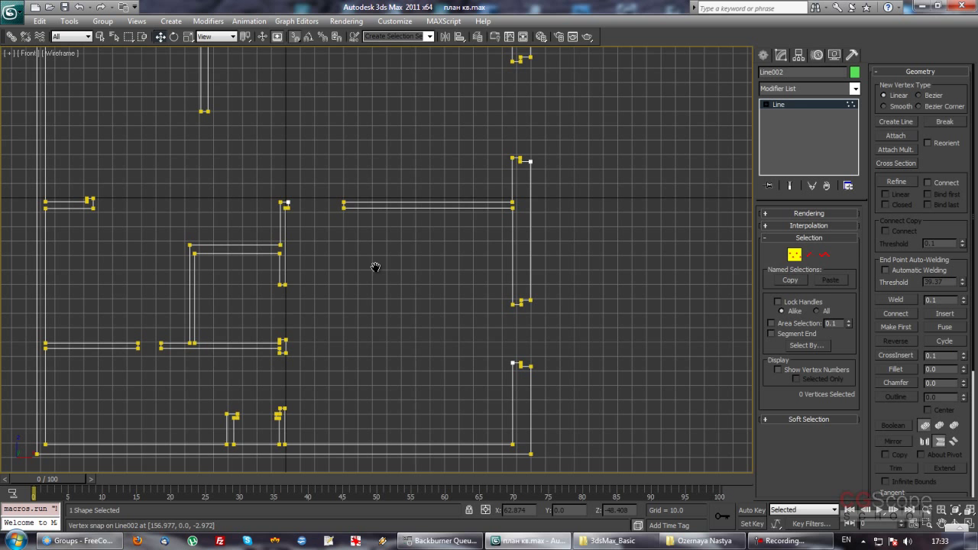
click(794, 255)
scroll(501, 300, down, 1)
scroll(423, 276, down, 2)
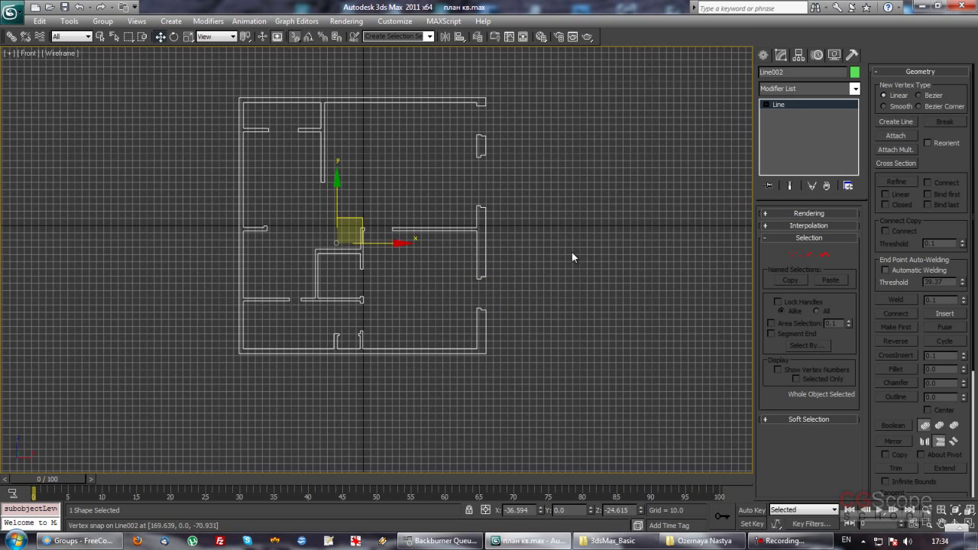
key(s)
middle_drag(468, 257, 455, 272)
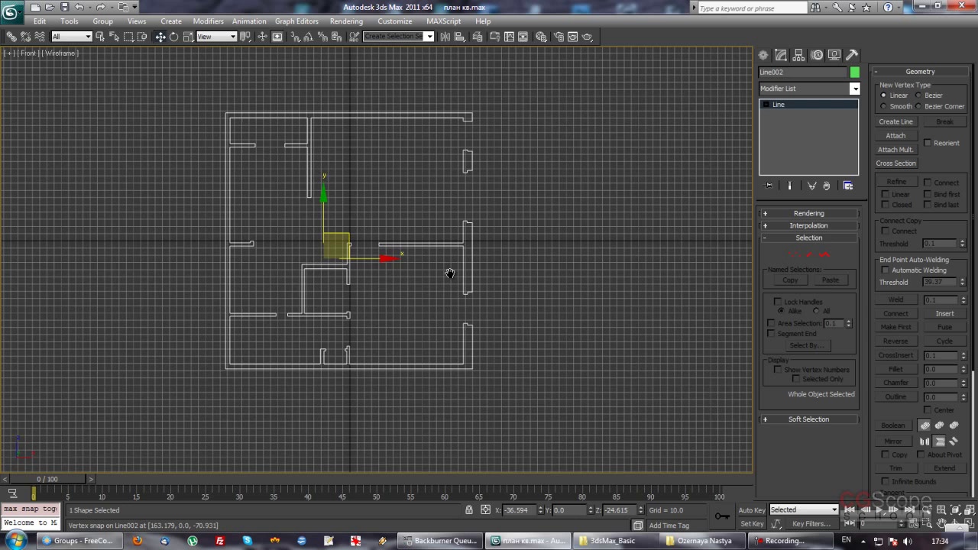
click(527, 257)
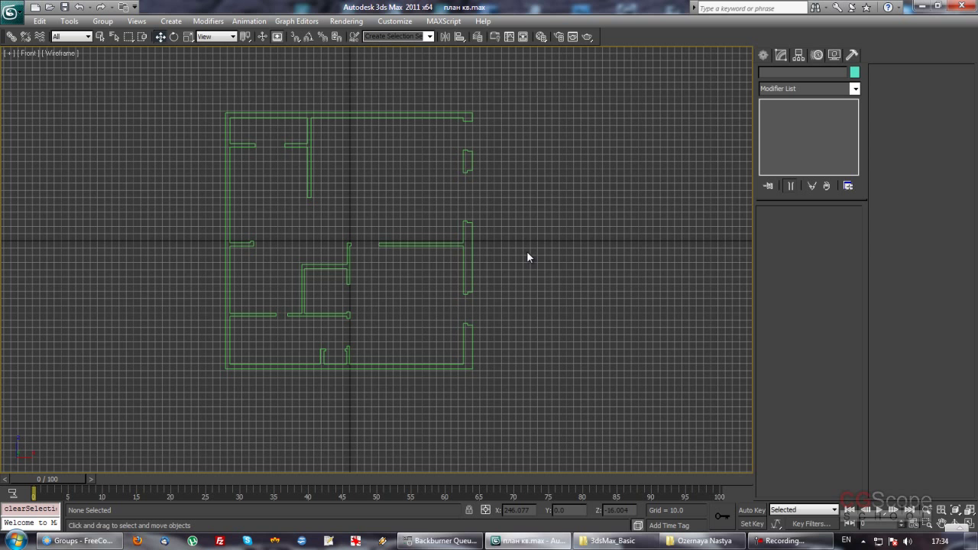
- Pan and zoom to review the finished double-line floor plan
middle_drag(478, 231, 456, 226)
scroll(456, 233, up, 2)
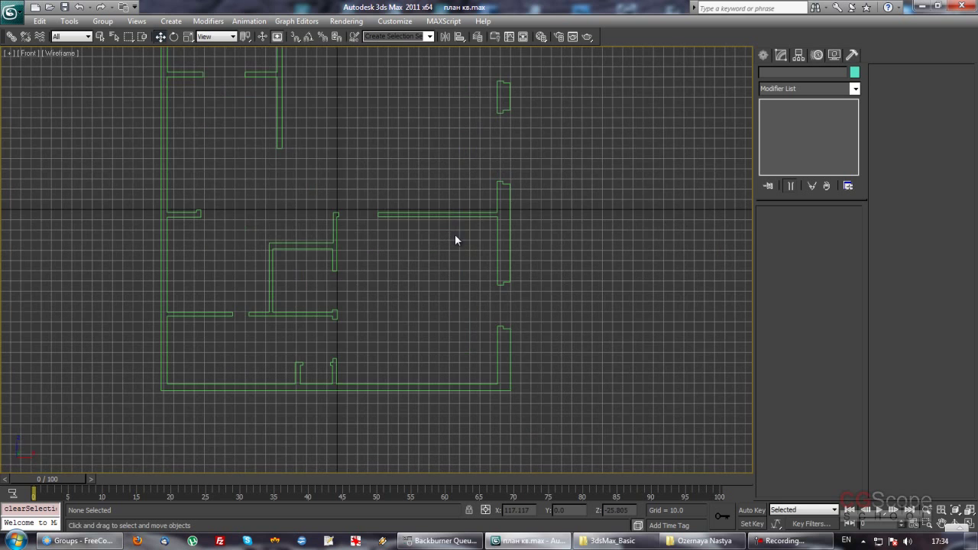
scroll(453, 275, down, 2)
scroll(453, 275, down, 1)
scroll(465, 141, up, 1)
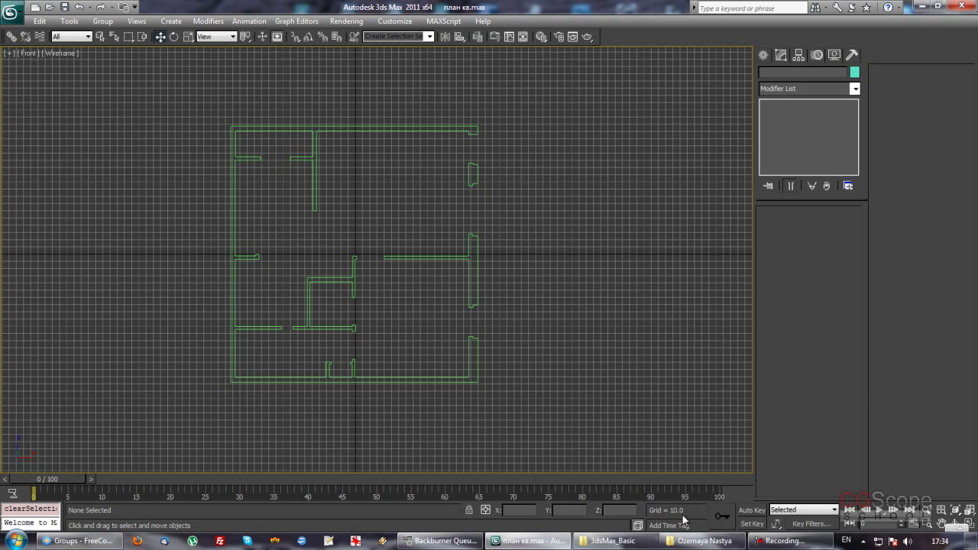
- In Units Setup, change the display unit scale to Metric, Meters
click(348, 23)
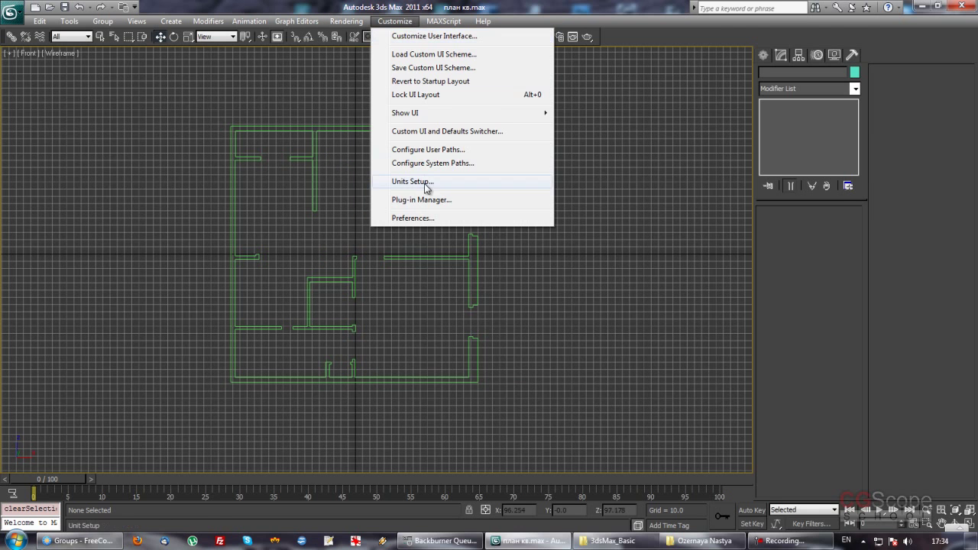
click(405, 184)
click(417, 214)
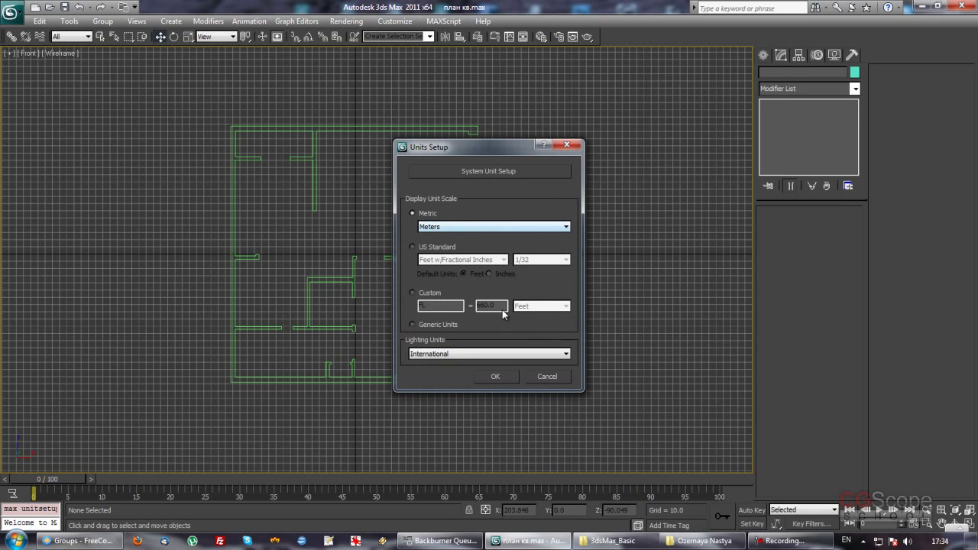
click(495, 376)
scroll(434, 283, up, 5)
scroll(435, 283, down, 3)
scroll(435, 287, down, 3)
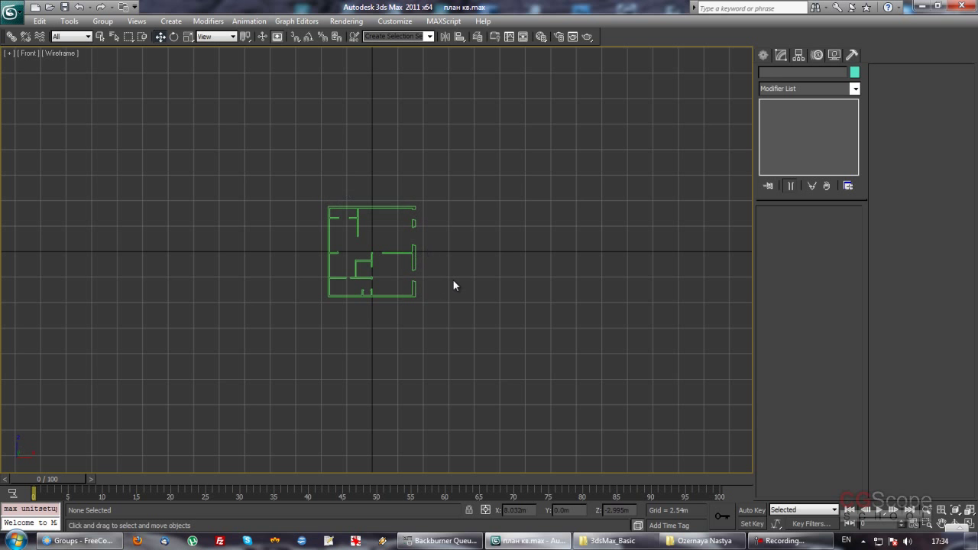
- Zoom and pan the Front viewport around the floor plan
scroll(451, 287, up, 2)
scroll(450, 288, down, 1)
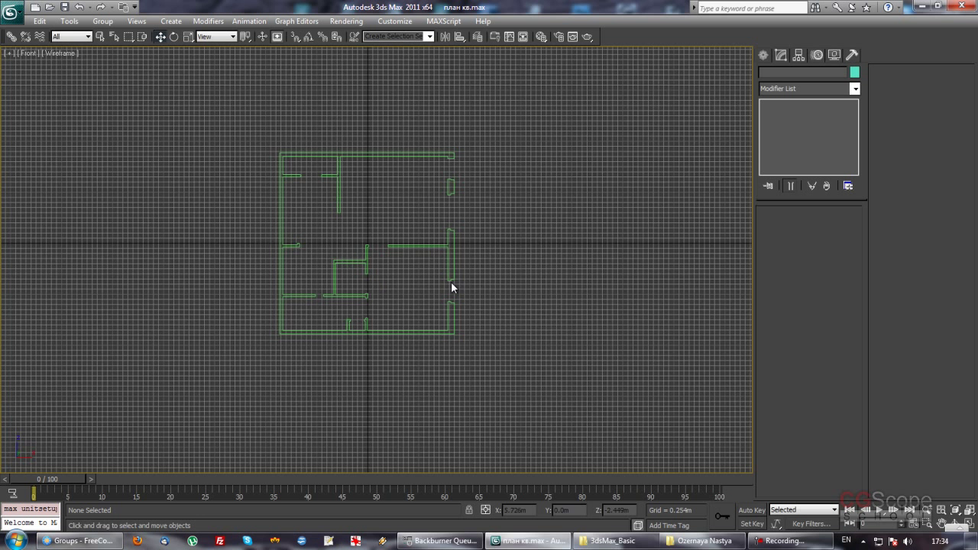
scroll(451, 288, down, 2)
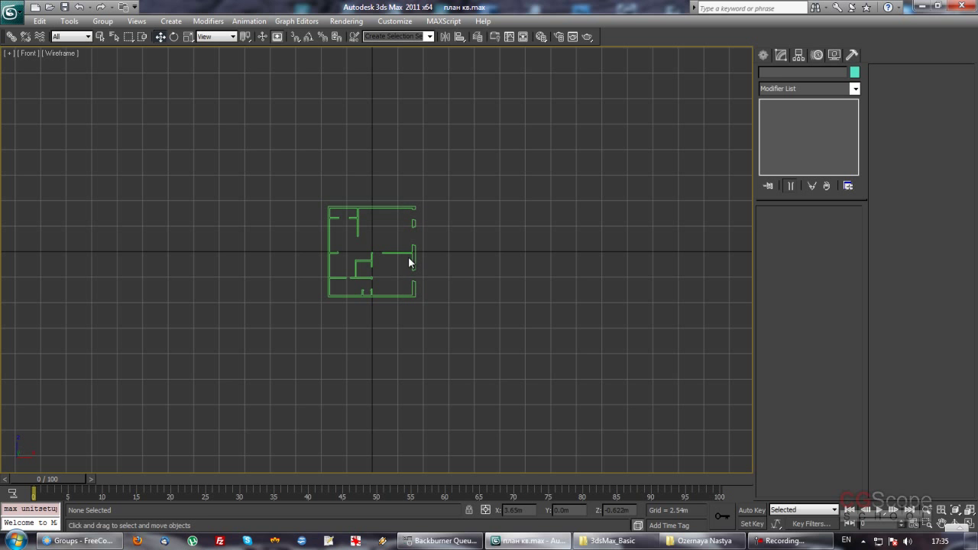
scroll(459, 283, up, 1)
scroll(453, 286, up, 1)
scroll(455, 292, up, 2)
scroll(457, 296, up, 2)
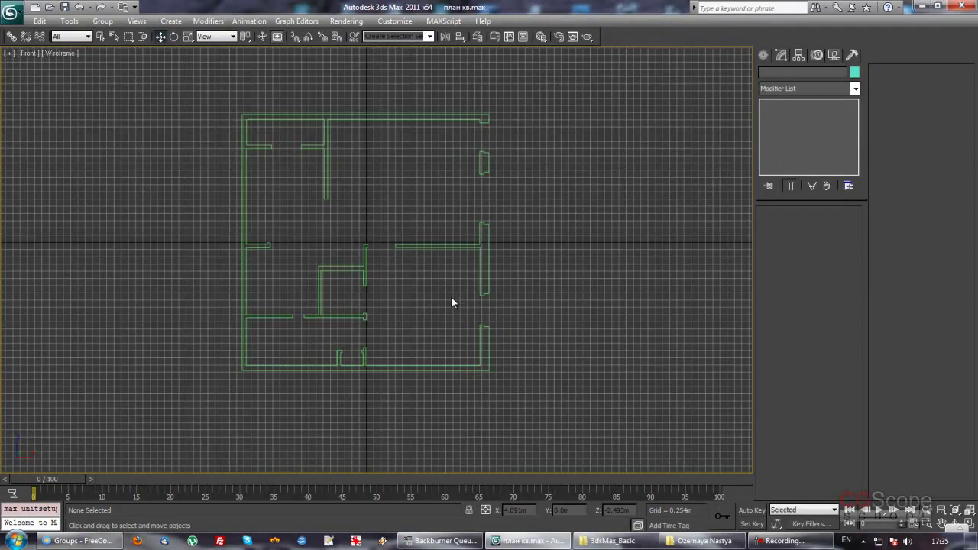
middle_drag(447, 295, 436, 297)
scroll(425, 273, down, 1)
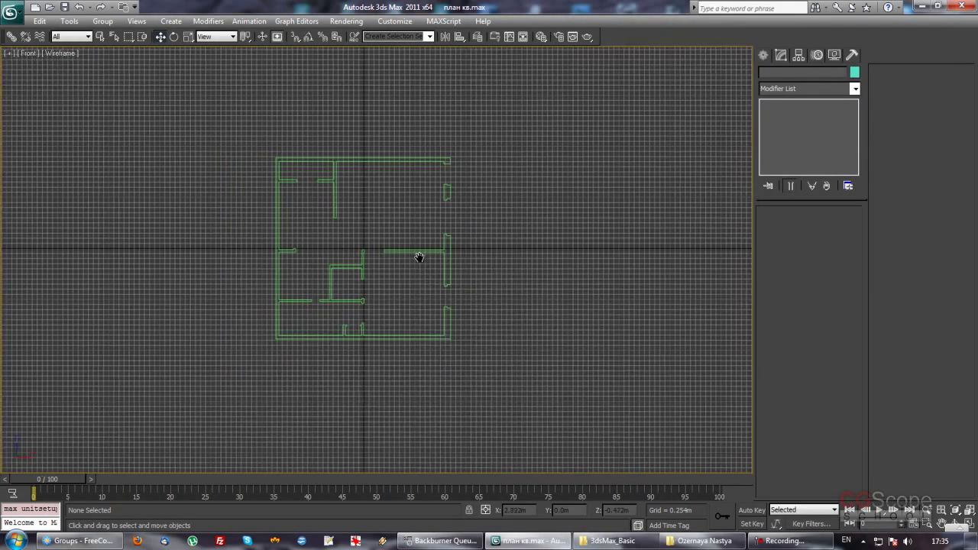
scroll(422, 264, up, 3)
middle_drag(422, 263, 415, 272)
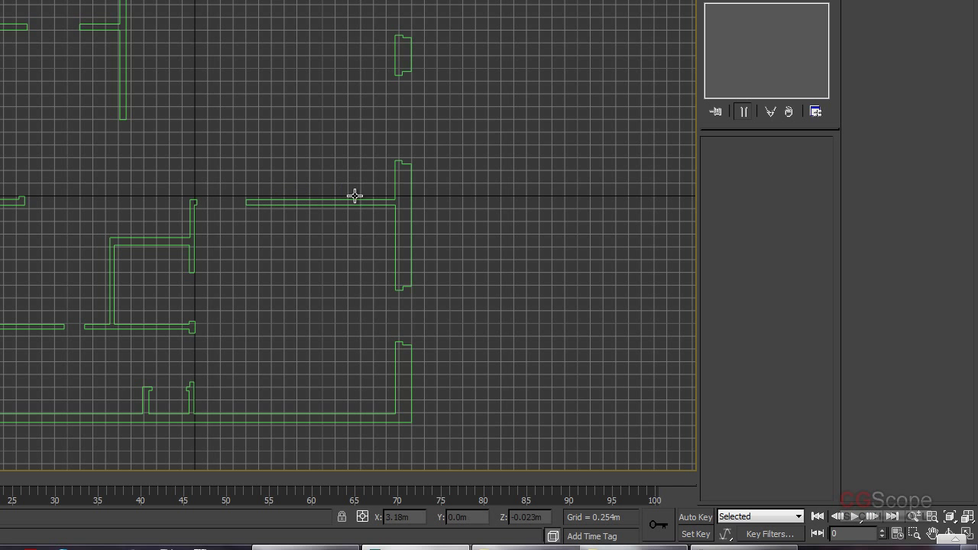
- Frame the floor plan, save the scene with Ctrl+S, and show the Create panel
middle_drag(354, 196, 306, 199)
scroll(312, 184, down, 3)
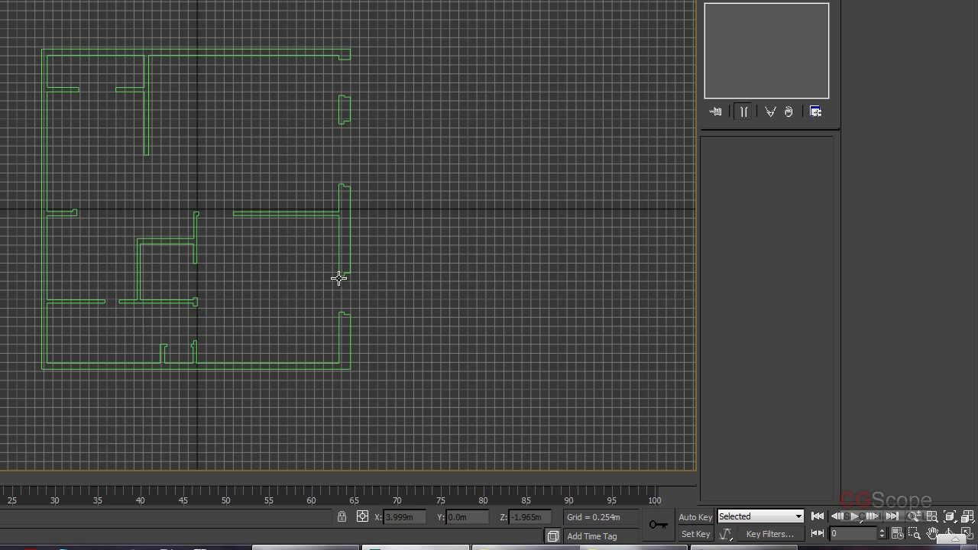
mouse_move(298, 272)
middle_down()
mouse_move(295, 220)
mouse_move(301, 256)
mouse_move(315, 264)
middle_up()
scroll(295, 221, up, 2)
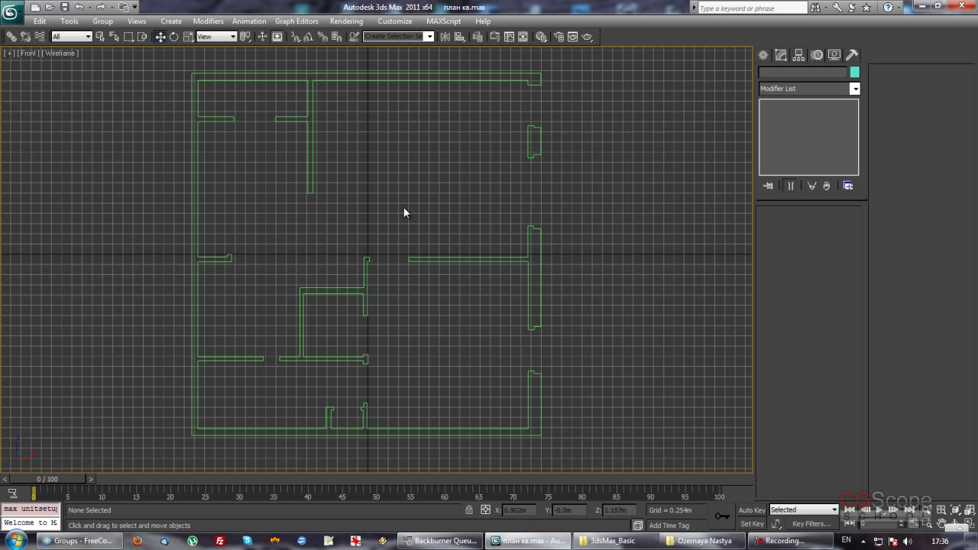
middle_drag(374, 321, 395, 273)
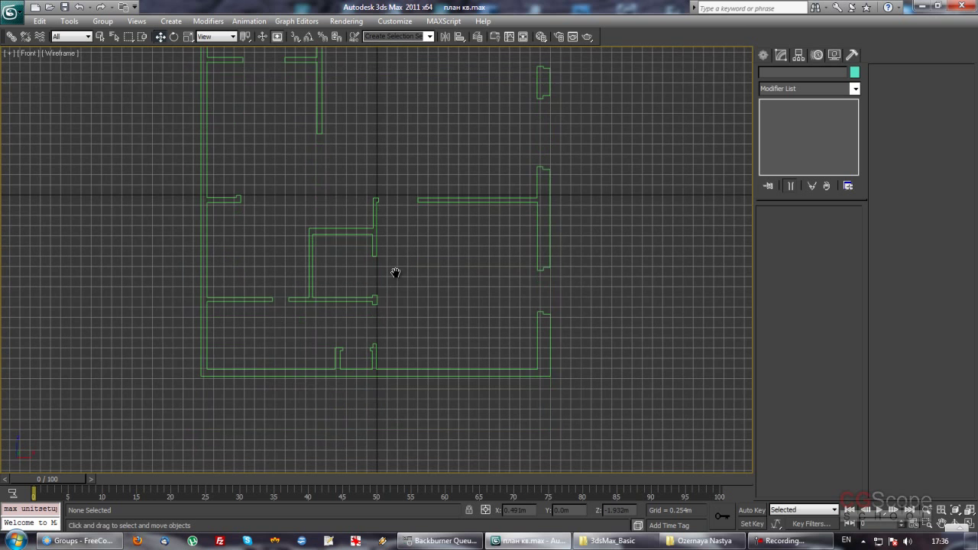
scroll(419, 298, up, 2)
middle_drag(420, 304, 430, 313)
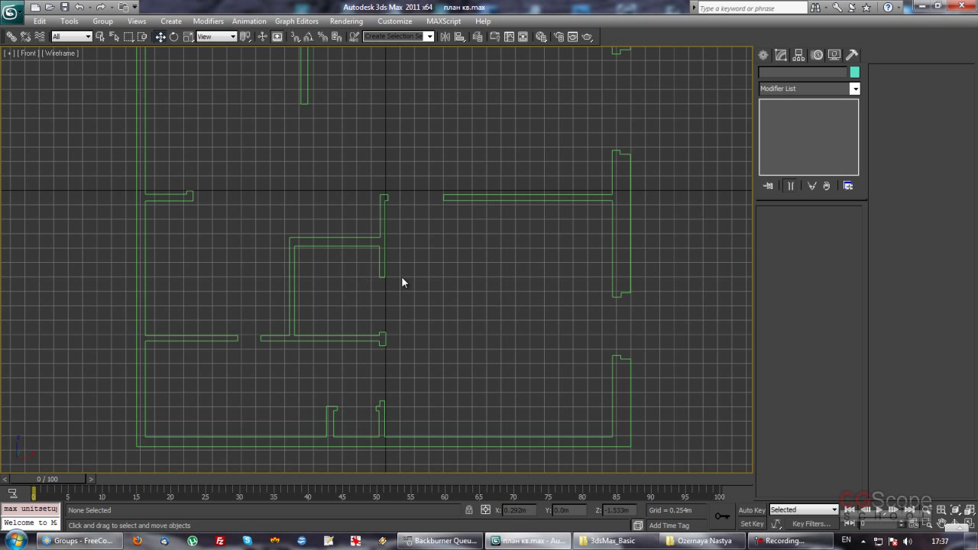
key(ctrl+s)
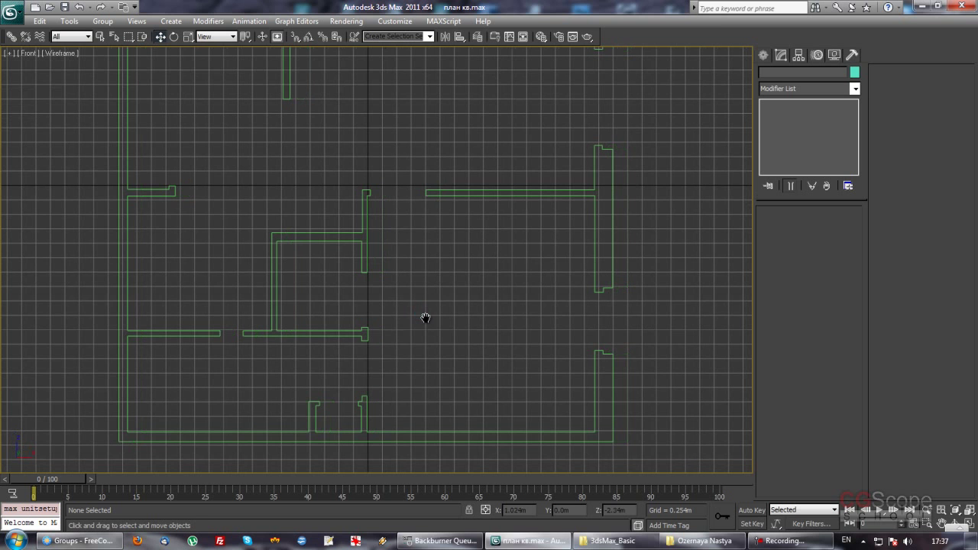
click(762, 54)
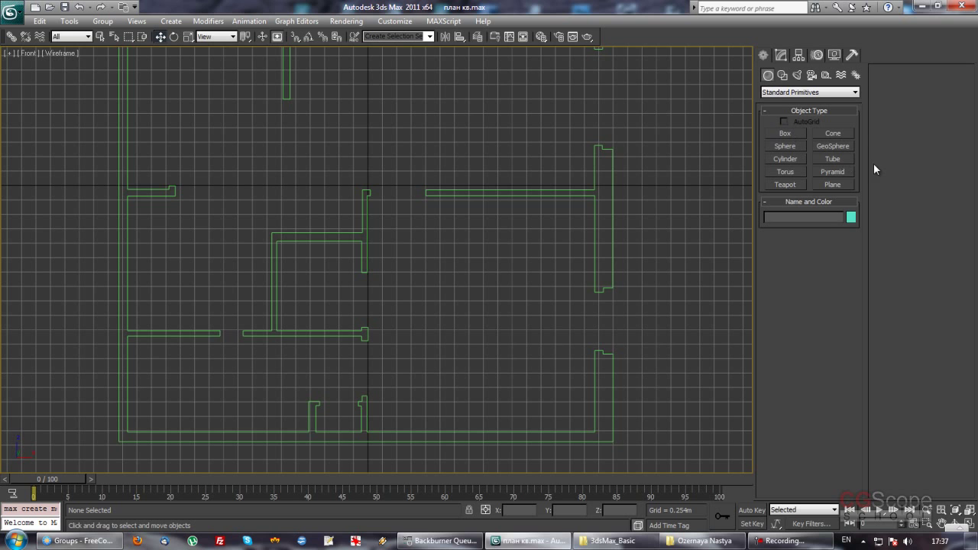
- Draw a rectangle beside the central wall and set its Length to 1.0m
click(782, 74)
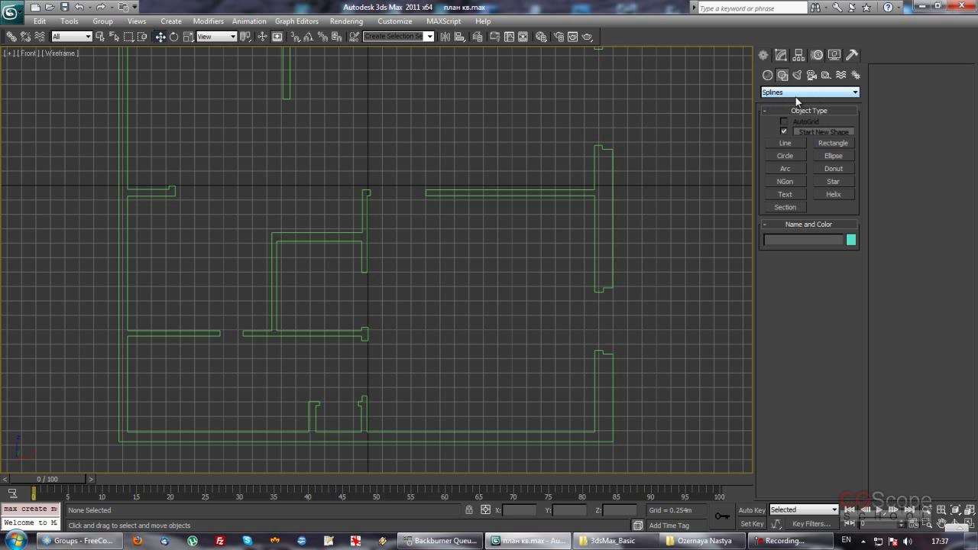
click(841, 143)
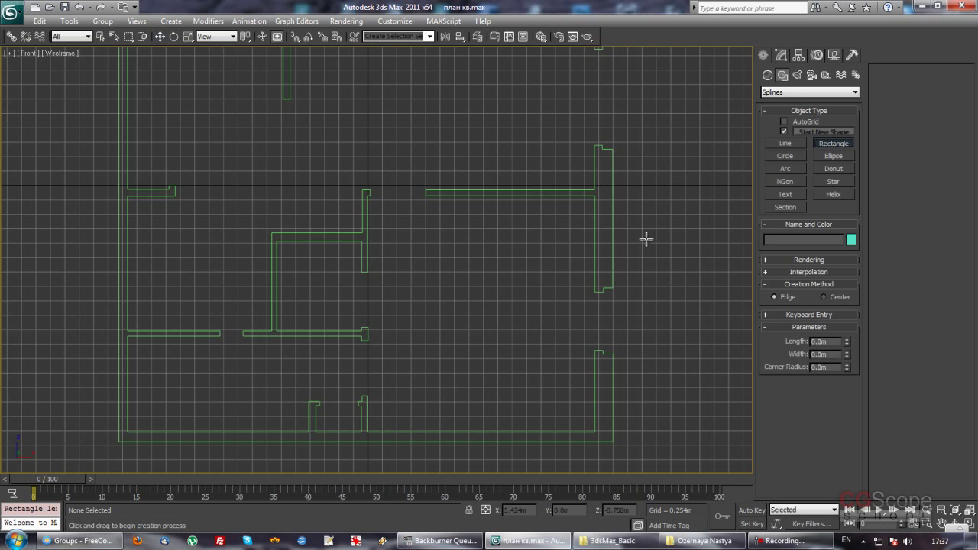
middle_drag(369, 294, 369, 263)
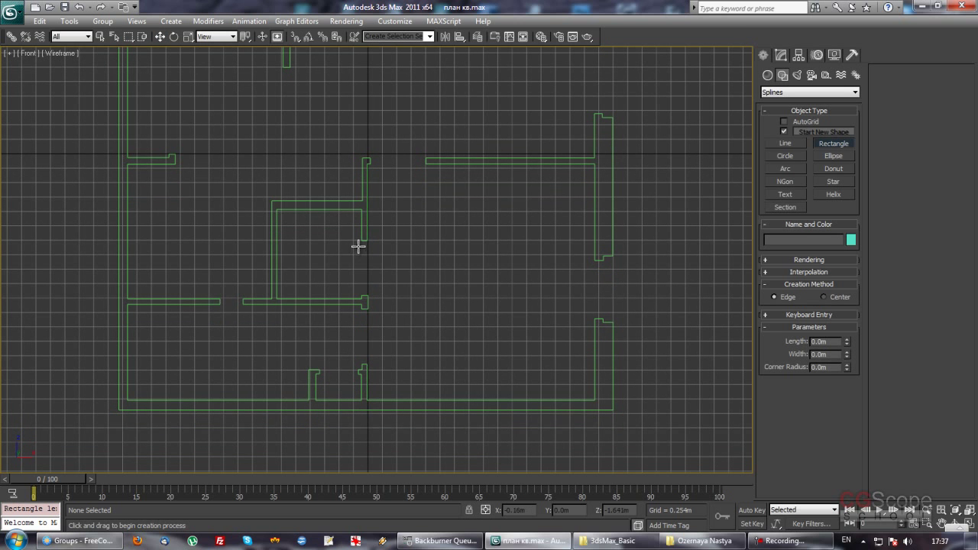
click(358, 248)
drag(365, 248, 390, 290)
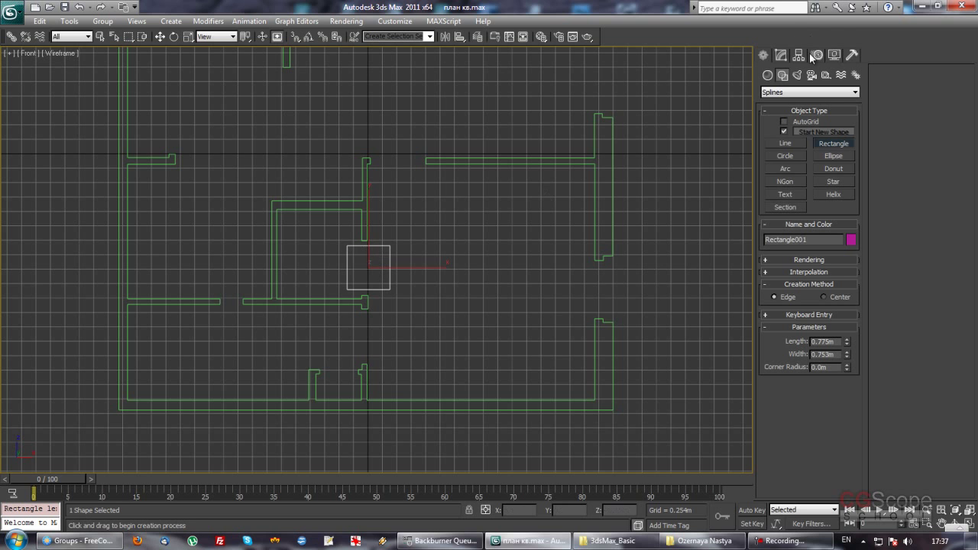
click(781, 55)
drag(847, 249, 843, 243)
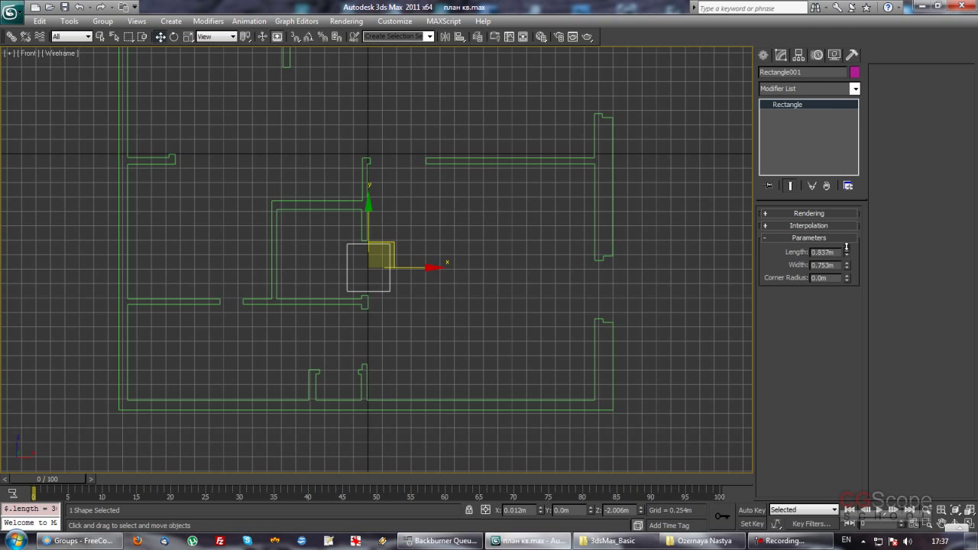
text(1)
key(Return)
scroll(535, 289, up, 2)
scroll(508, 286, up, 2)
scroll(504, 275, up, 2)
middle_drag(499, 268, 520, 266)
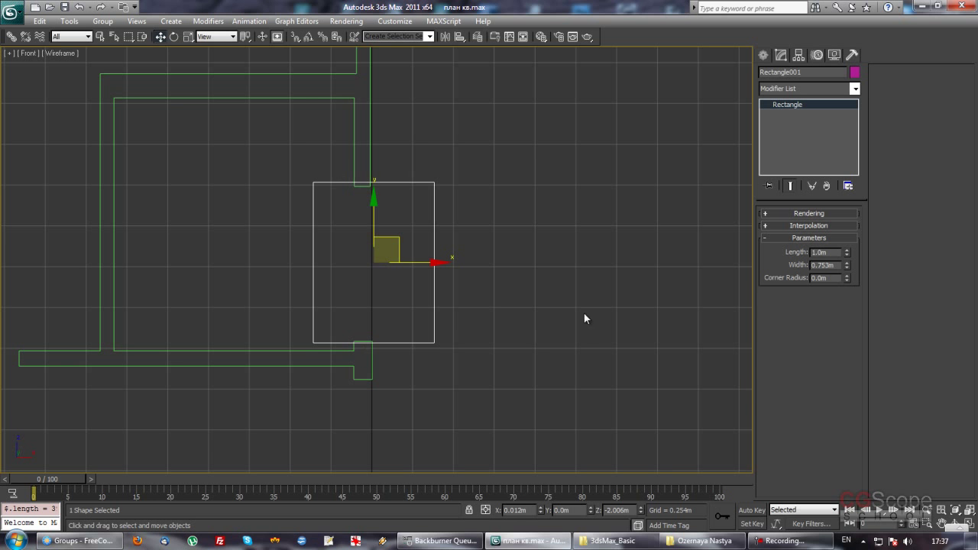
scroll(526, 298, down, 3)
scroll(510, 303, up, 1)
scroll(461, 298, up, 2)
scroll(461, 297, down, 2)
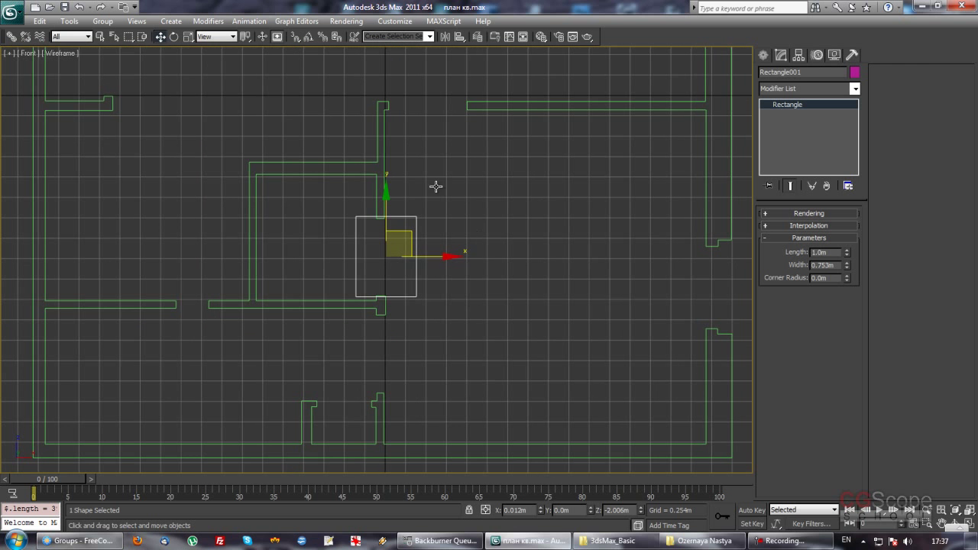
- Select the Line002 floor-plan walls and switch to Select and Uniform Scale
click(374, 149)
scroll(437, 169, down, 1)
scroll(437, 176, down, 3)
scroll(434, 186, up, 2)
key(r)
scroll(477, 188, up, 2)
scroll(478, 199, up, 1)
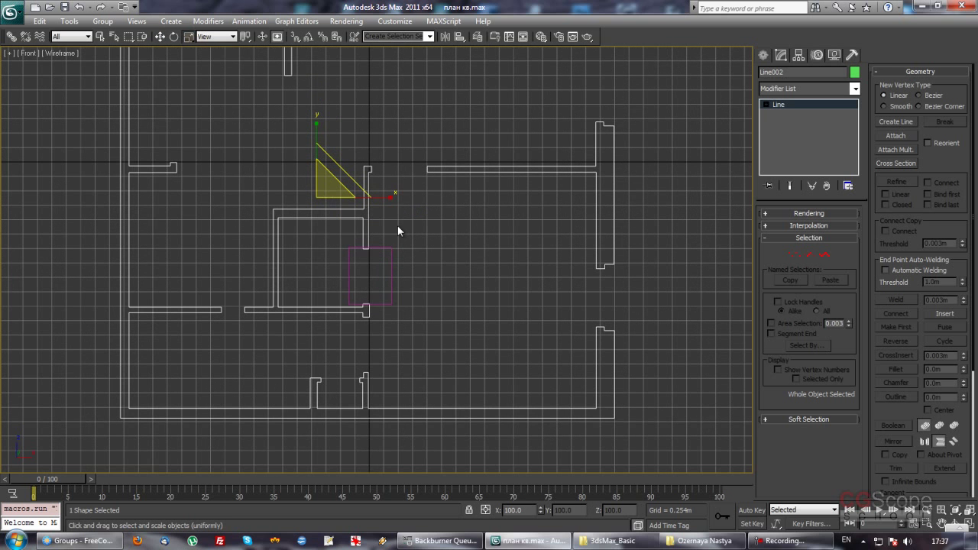
- Uniform-scale the Line002 walls up to about 105% against the 1.0m reference rectangle
scroll(434, 224, up, 2)
scroll(443, 222, up, 1)
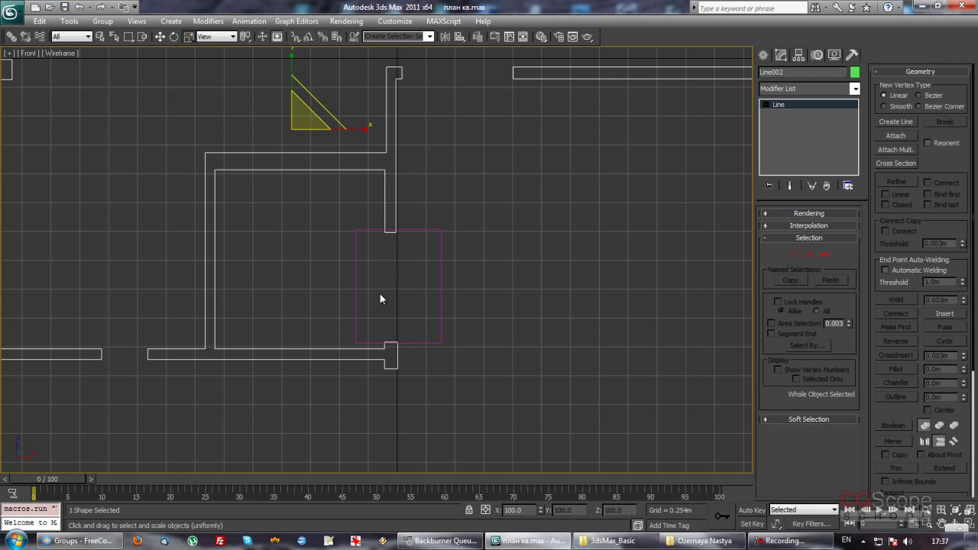
scroll(481, 221, down, 1)
scroll(482, 237, down, 1)
scroll(474, 243, down, 1)
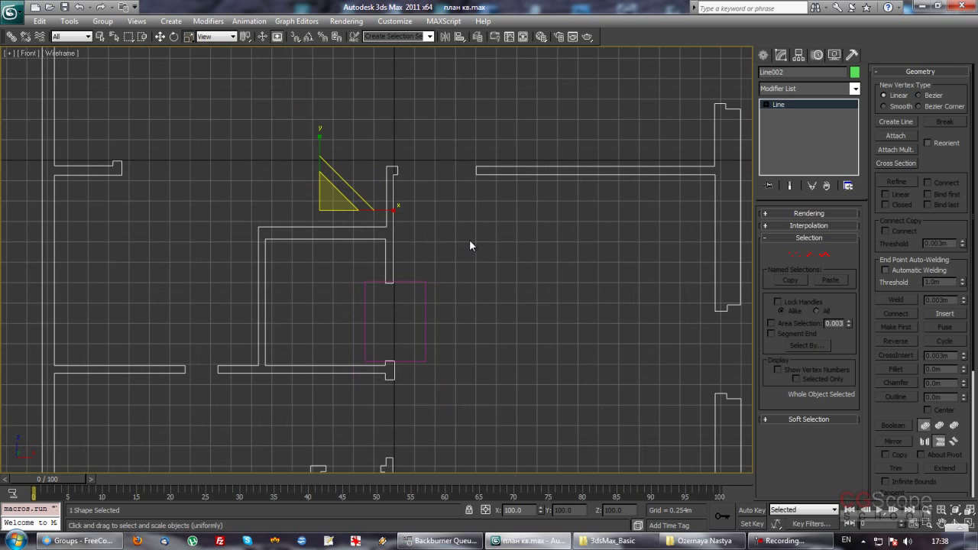
scroll(463, 236, down, 2)
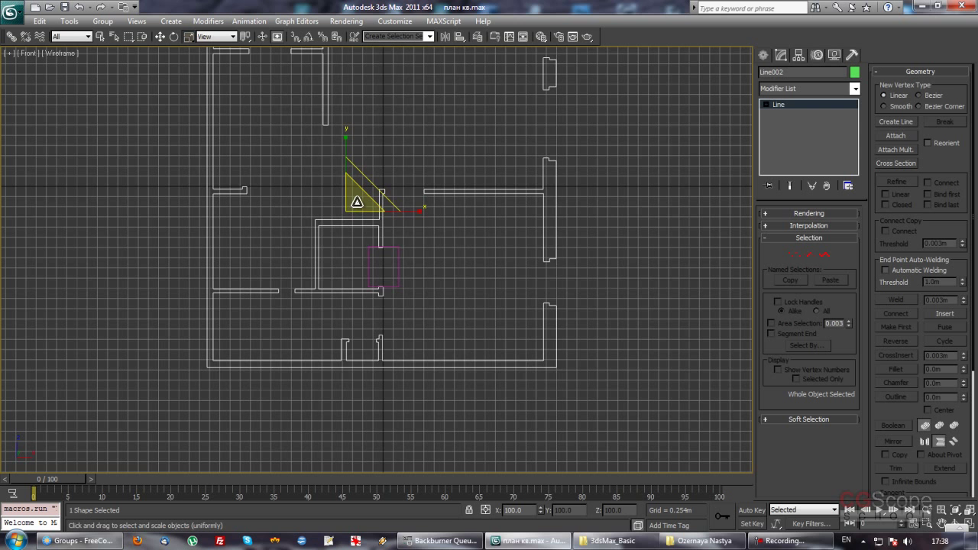
mouse_move(357, 200)
mouse_down()
mouse_move(367, 177)
mouse_move(356, 192)
mouse_move(362, 212)
mouse_move(354, 192)
mouse_move(371, 201)
mouse_move(373, 190)
mouse_up()
key(w)
key(r)
mouse_move(423, 259)
middle_down()
mouse_move(431, 247)
mouse_move(417, 221)
mouse_move(438, 240)
mouse_move(428, 241)
middle_up()
scroll(413, 224, up, 3)
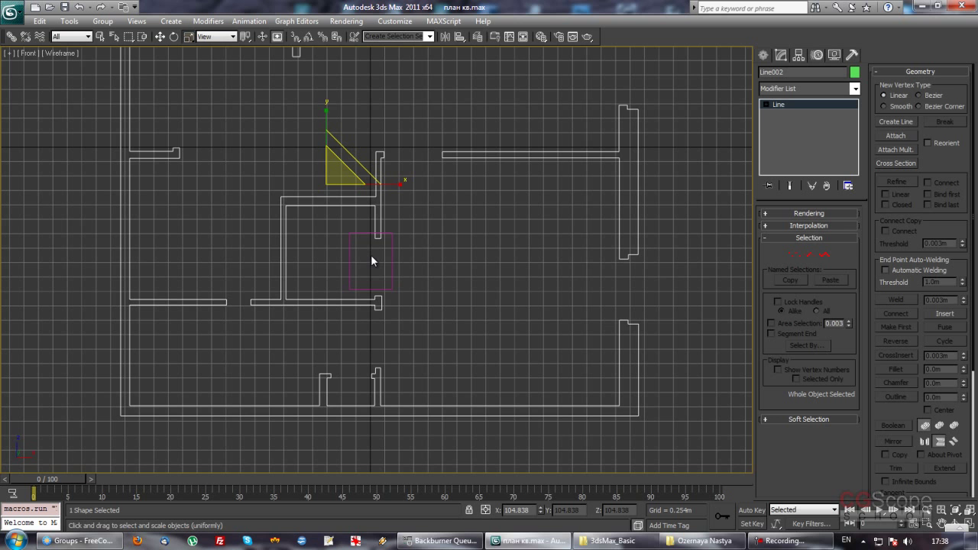
mouse_move(452, 262)
middle_down()
mouse_move(442, 276)
mouse_move(452, 275)
mouse_move(438, 273)
middle_up()
- Move the reference rectangle to the origin by zeroing its X and Z positions
key(w)
click(403, 285)
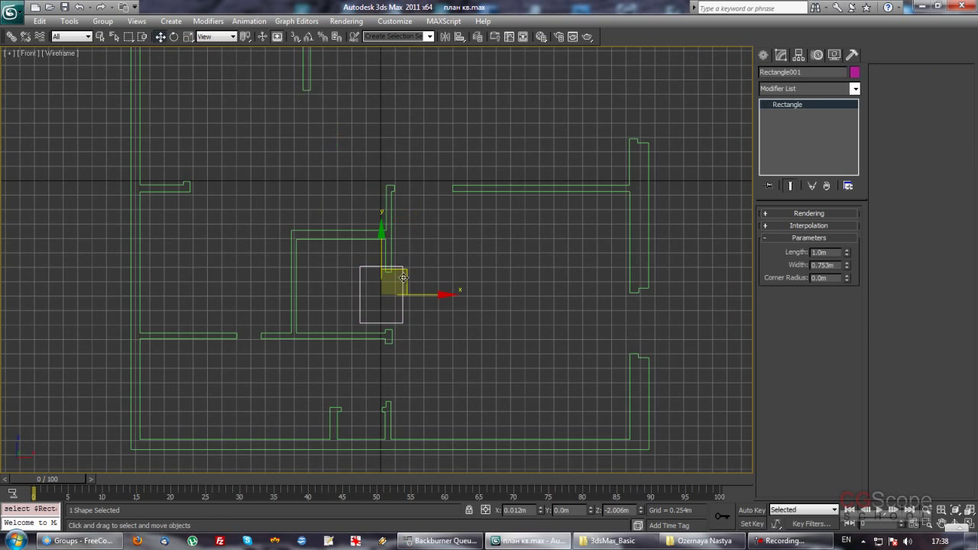
right_click(539, 512)
right_click(640, 512)
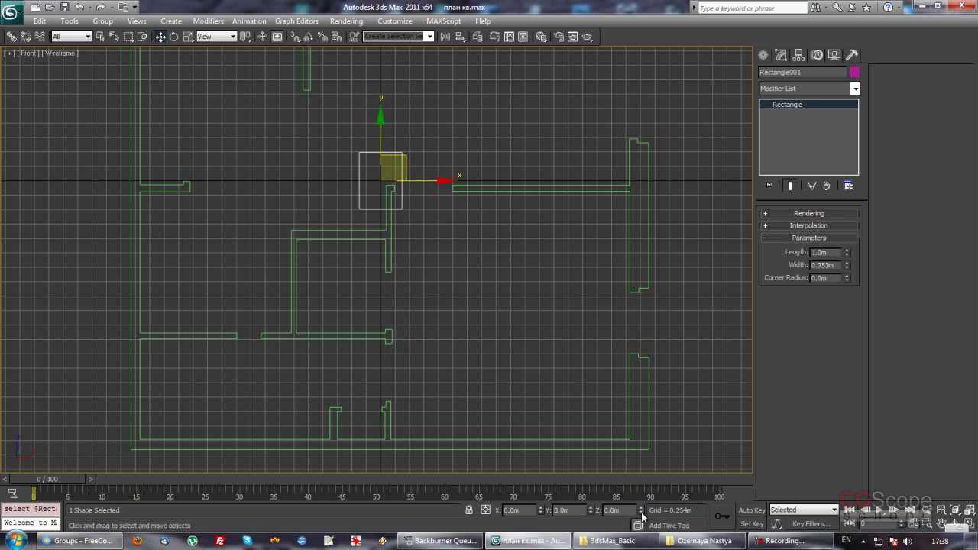
middle_drag(479, 296, 478, 343)
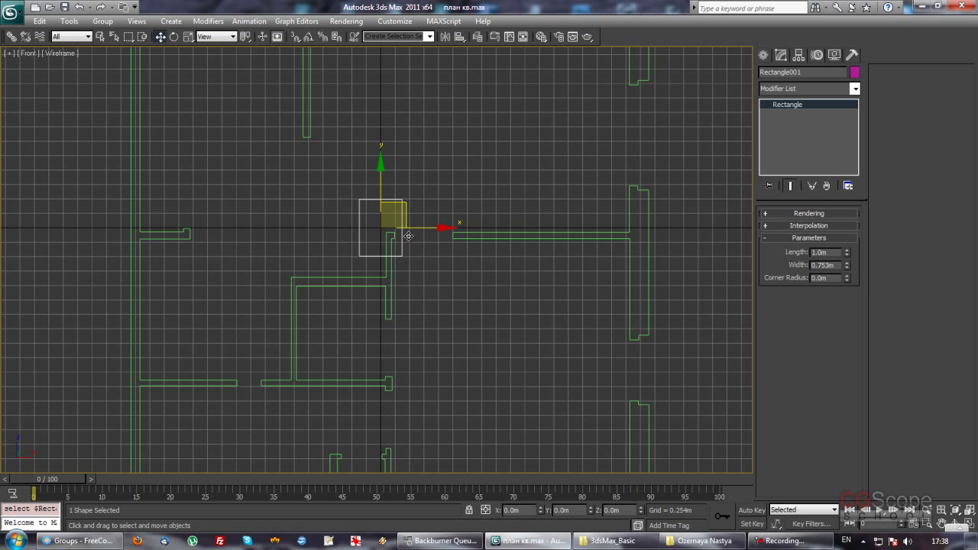
middle_drag(408, 238, 421, 243)
- Select the Line002 walls and zero their pivot X, Y and Z with Affect Pivot Only
click(403, 287)
click(400, 284)
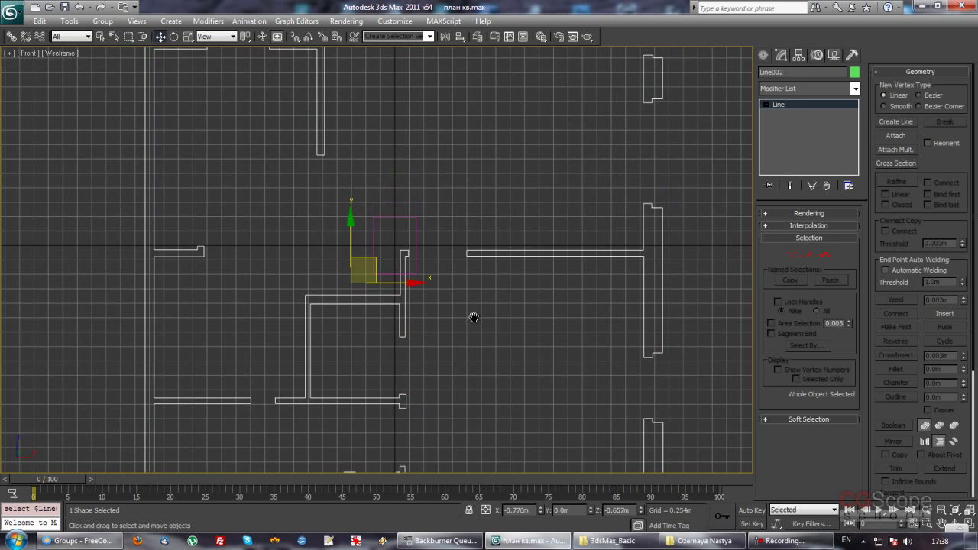
middle_drag(375, 258, 371, 147)
drag(371, 147, 366, 138)
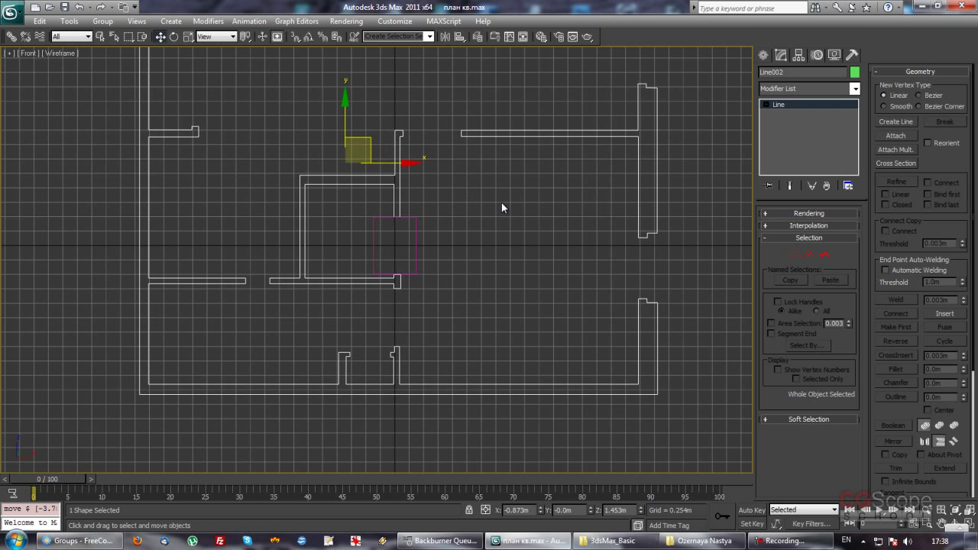
middle_drag(502, 203, 498, 235)
click(799, 56)
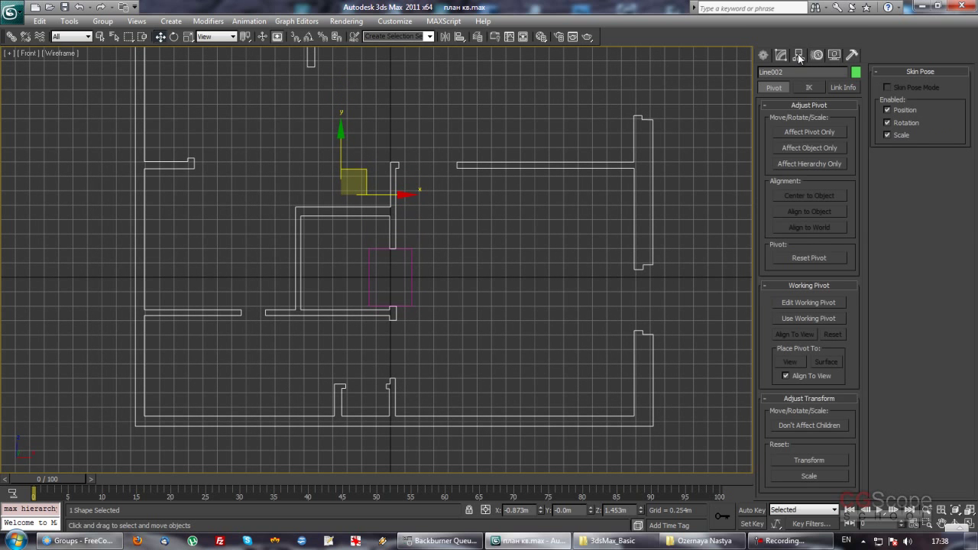
click(811, 133)
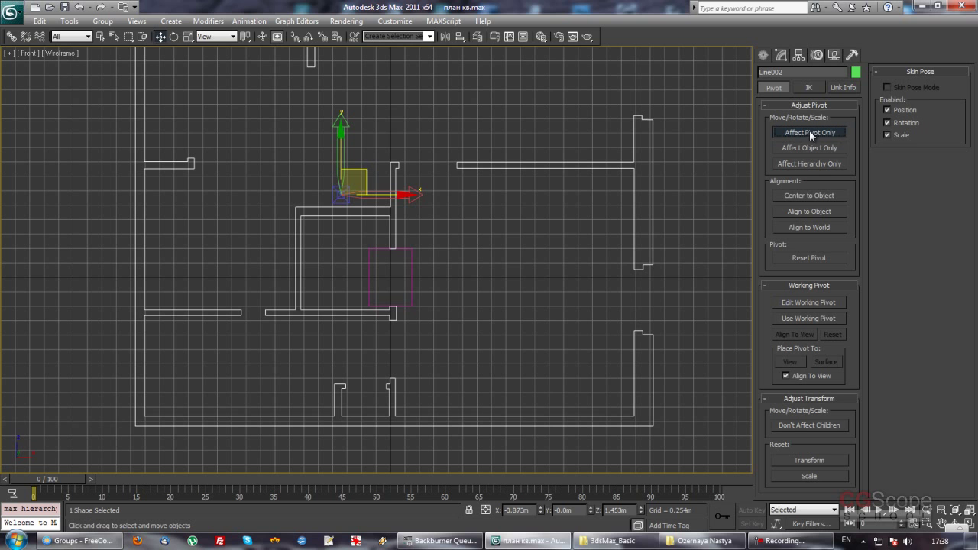
right_click(541, 509)
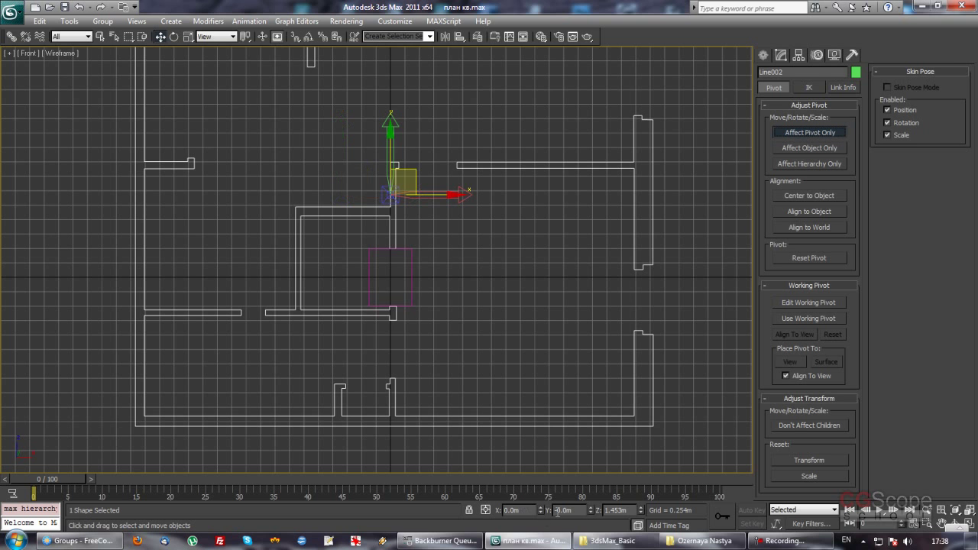
right_click(575, 509)
right_click(640, 510)
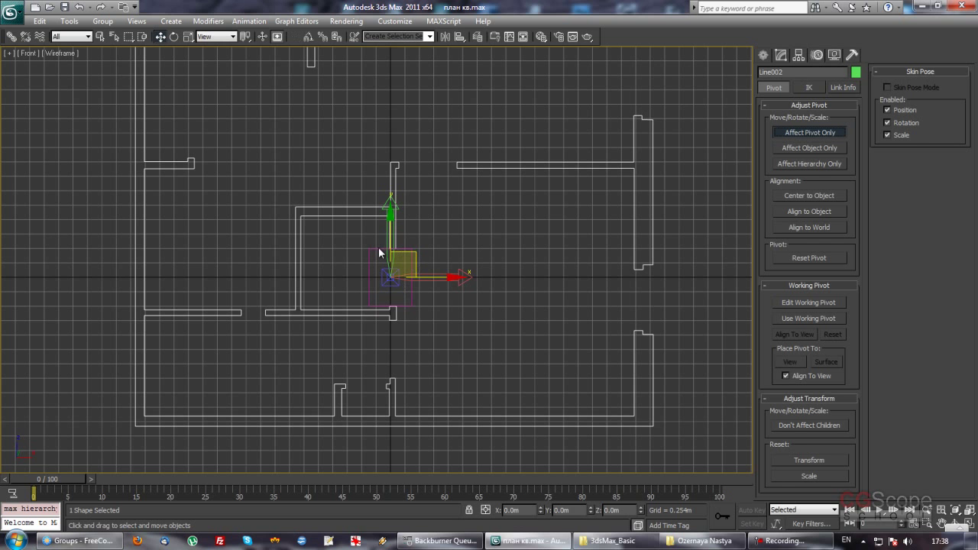
click(804, 130)
- Uniform-scale the walls down slightly around the origin pivot
scroll(479, 323, up, 1)
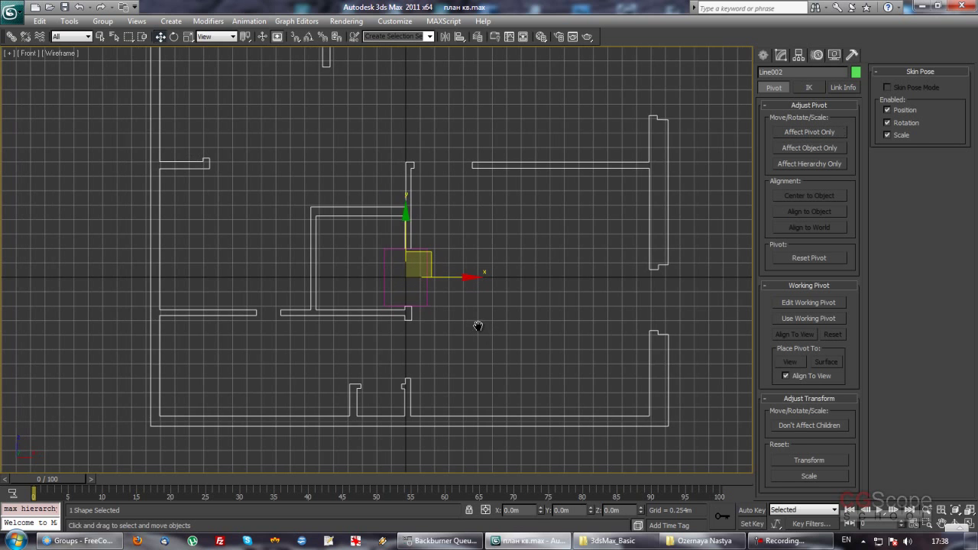
scroll(469, 323, up, 2)
key(r)
scroll(450, 326, up, 1)
scroll(432, 298, up, 1)
scroll(405, 257, up, 1)
scroll(405, 258, down, 2)
scroll(405, 257, up, 2)
drag(312, 226, 321, 230)
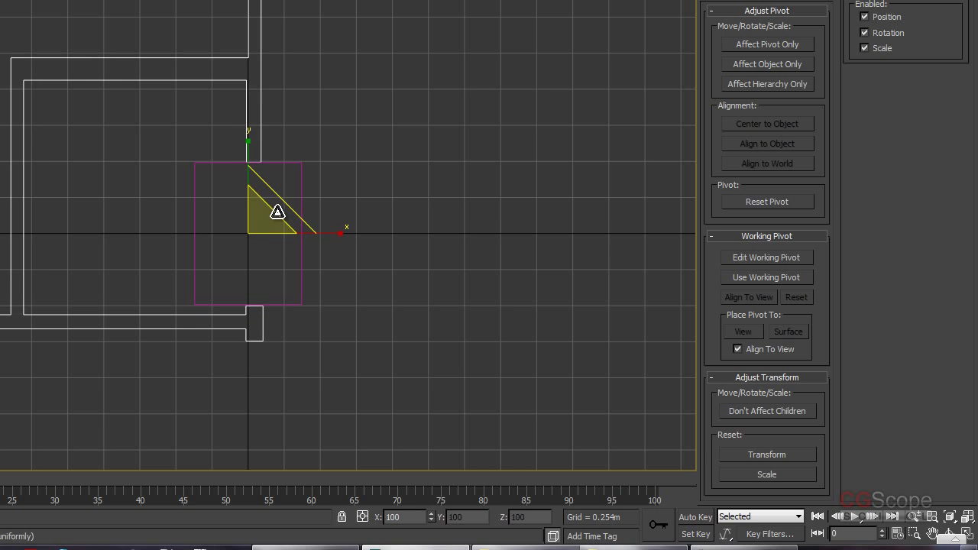
middle_drag(304, 283, 259, 245)
scroll(259, 246, up, 2)
scroll(272, 256, up, 2)
drag(223, 185, 222, 187)
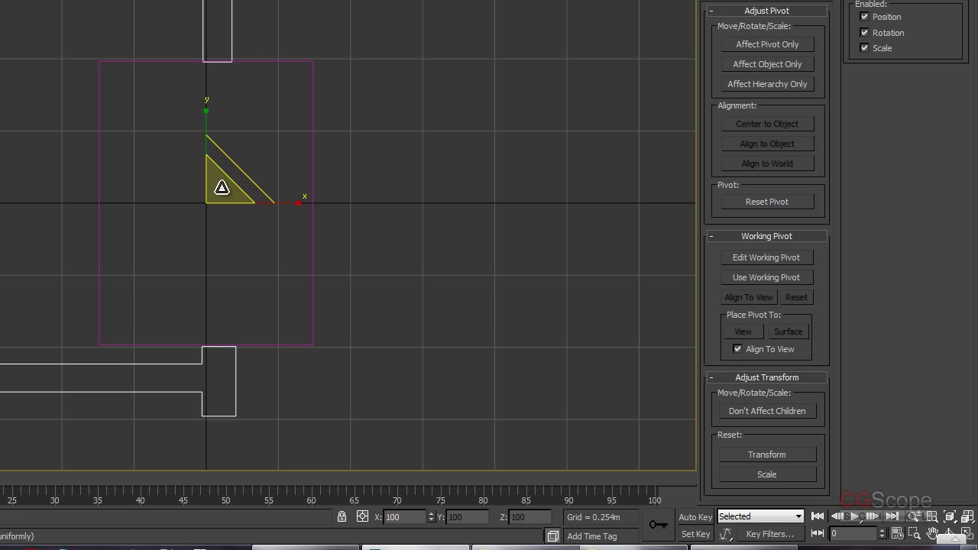
- Return to the Move tool, zoom out, and clear the selection
key(w)
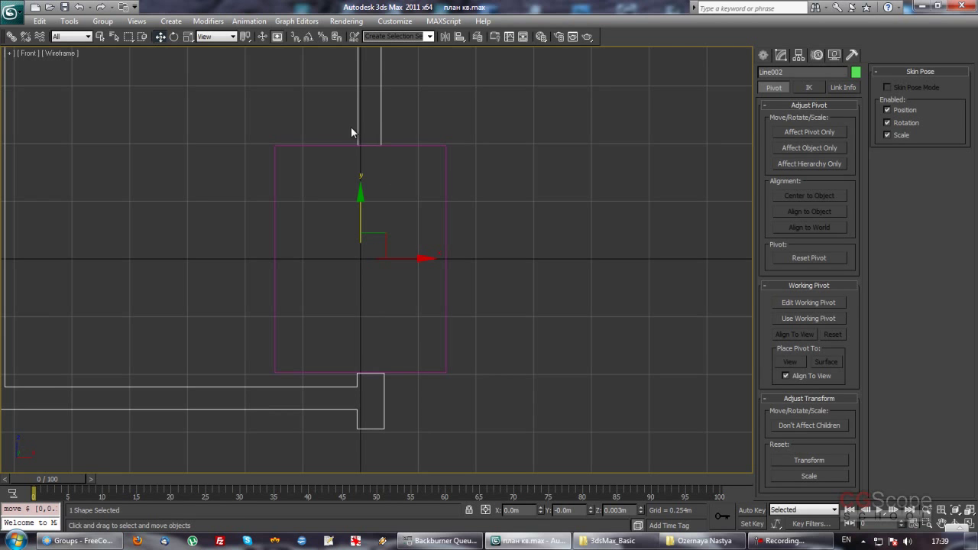
scroll(481, 334, down, 1)
scroll(483, 310, down, 3)
scroll(480, 302, down, 2)
scroll(470, 298, down, 2)
click(402, 294)
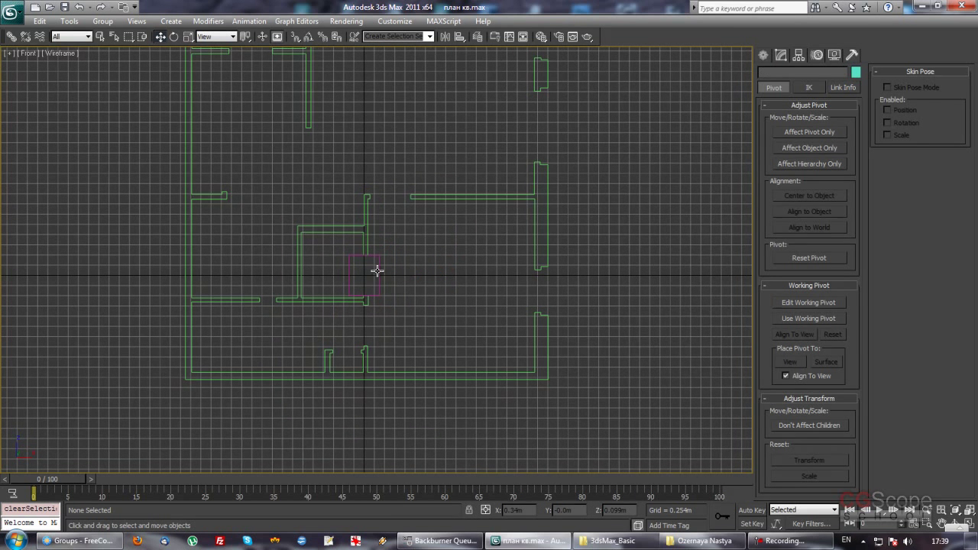
- Delete the small Rectangle001 in the middle of the plan
click(378, 269)
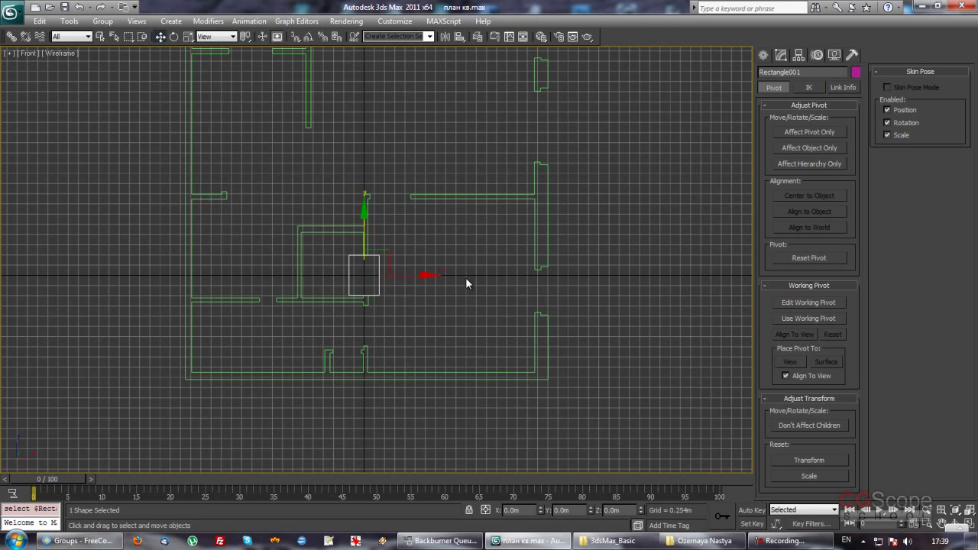
key(Delete)
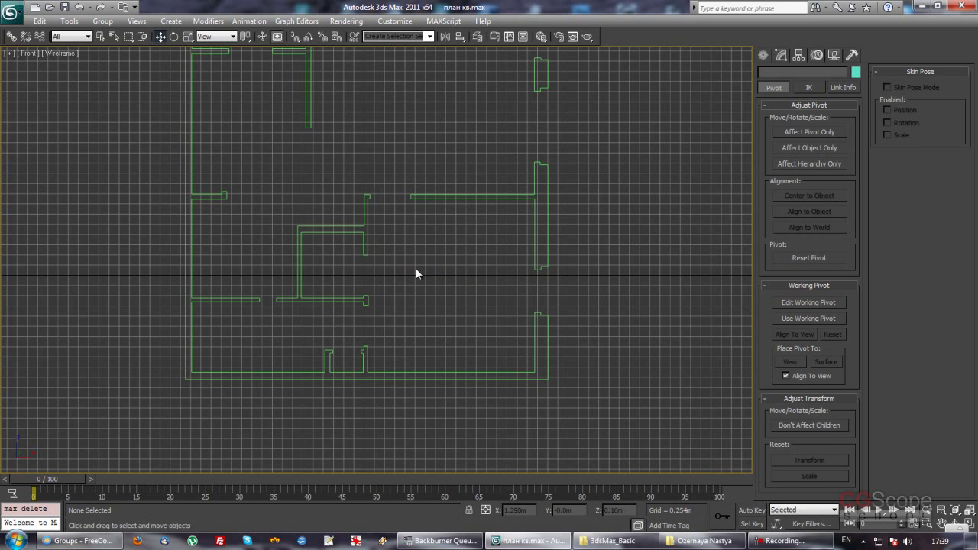
middle_drag(415, 273, 430, 276)
- Set the Line002 wall outline's scale to 100 on all axes
click(373, 236)
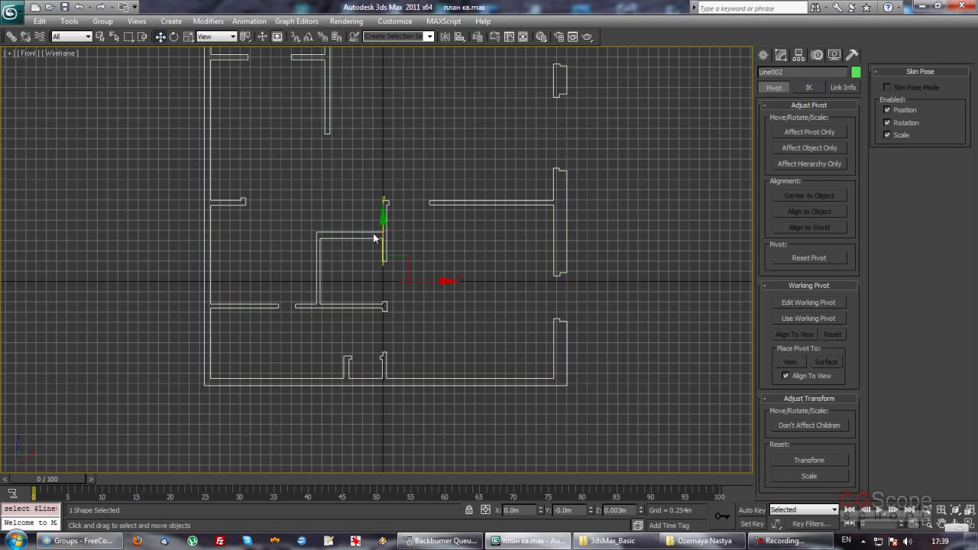
key(r)
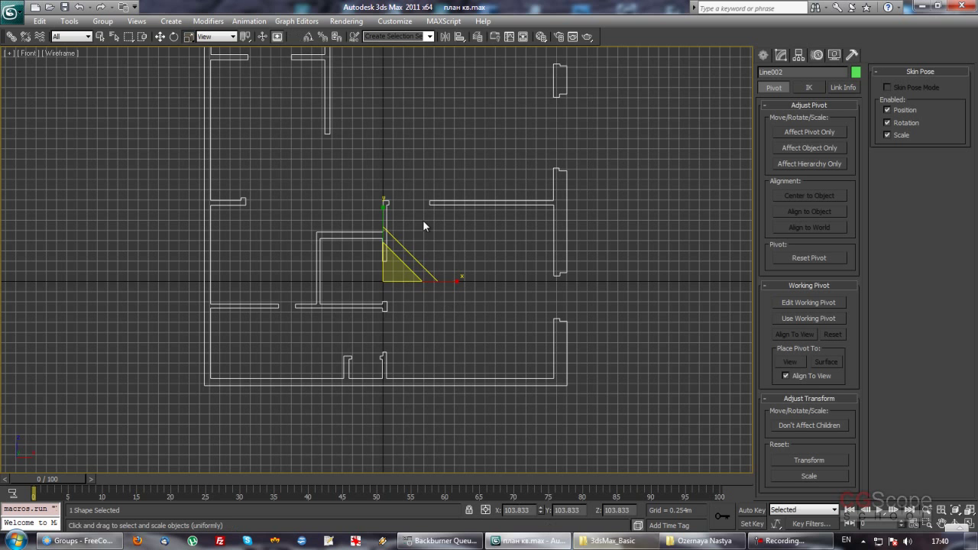
middle_drag(425, 229, 413, 263)
middle_drag(357, 125, 343, 143)
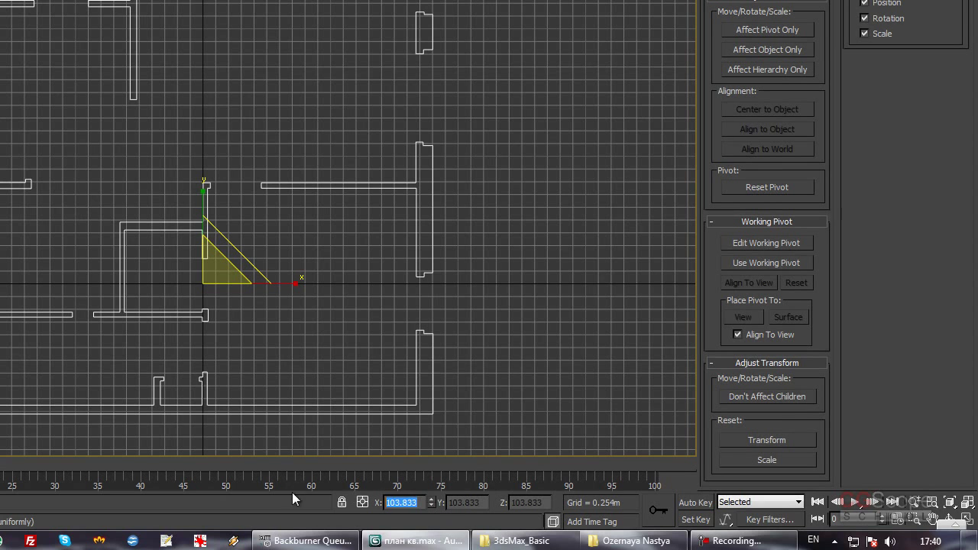
text(100)
key(Return)
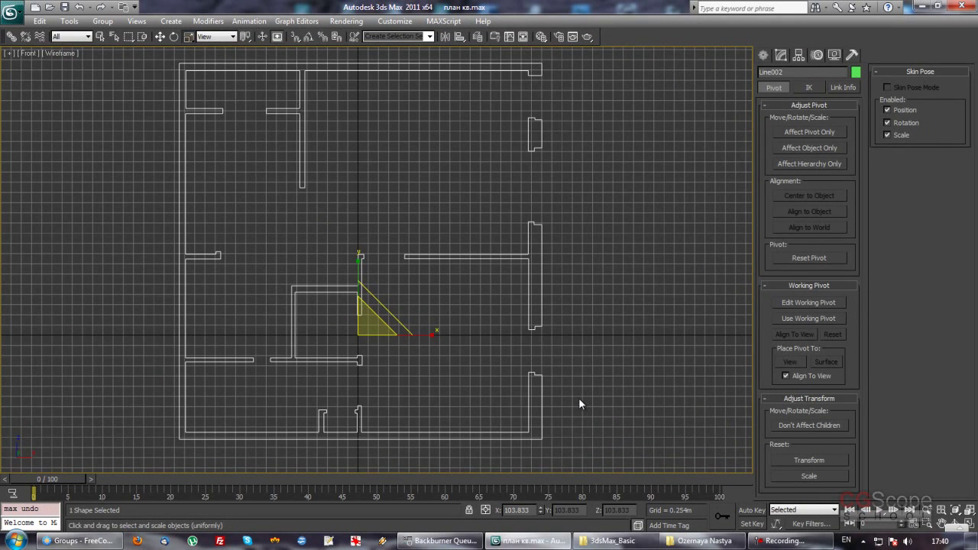
- Draw a new rectangle in the upper middle of the plan
click(764, 55)
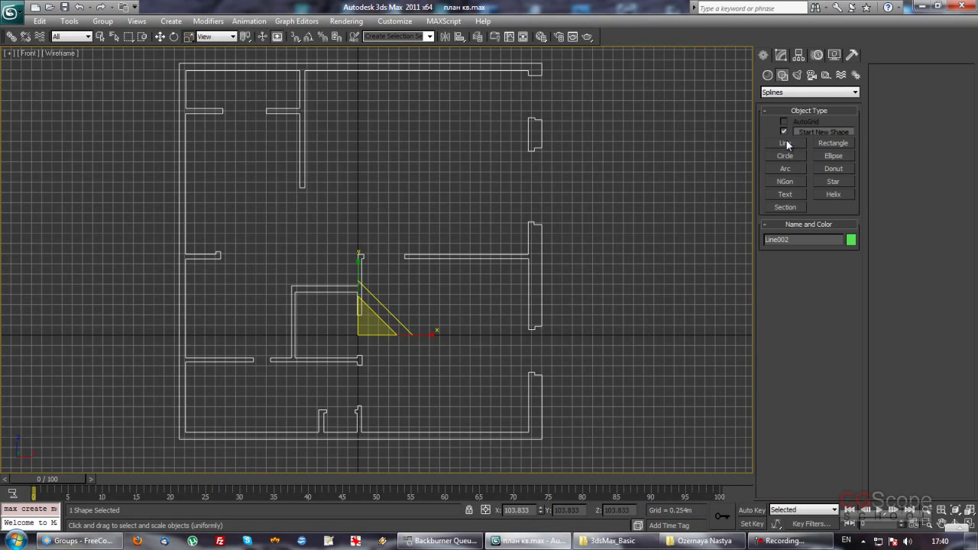
click(832, 143)
drag(368, 167, 480, 223)
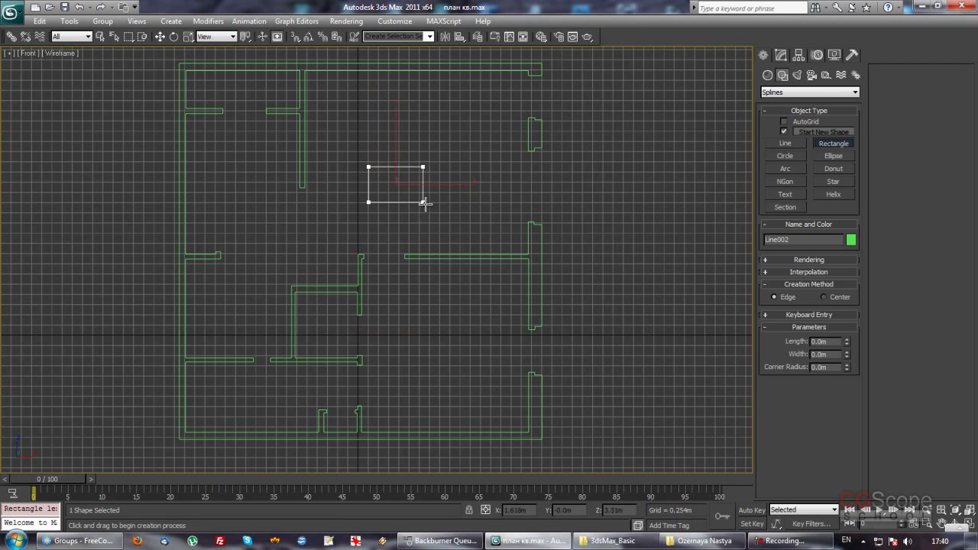
key(w)
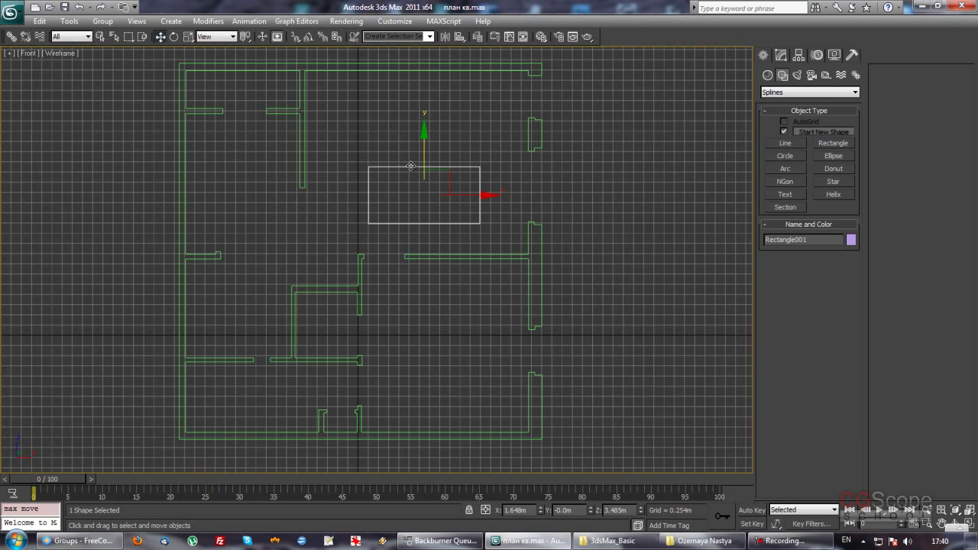
key(r)
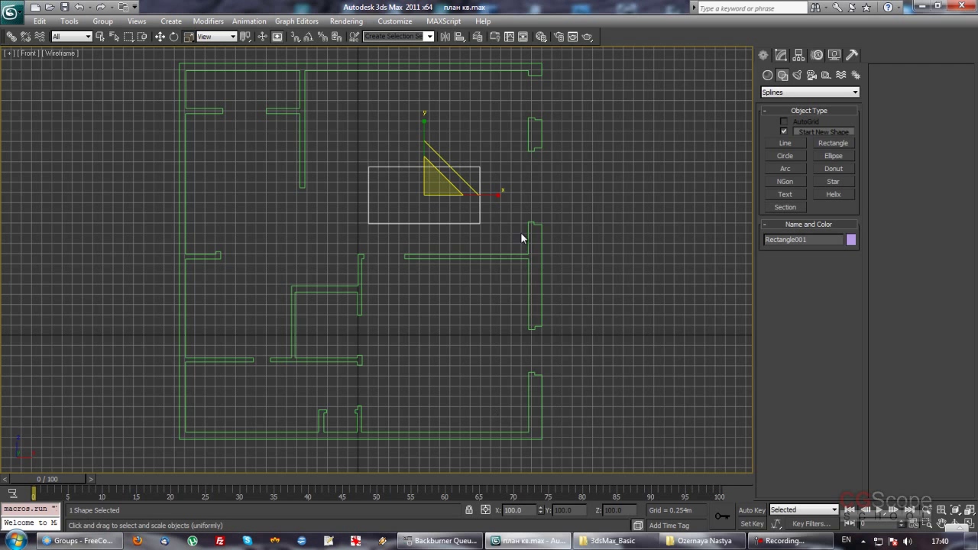
- Convert the rectangle to an editable spline and attach the Line002 walls to it
right_click(479, 208)
mouse_move(504, 319)
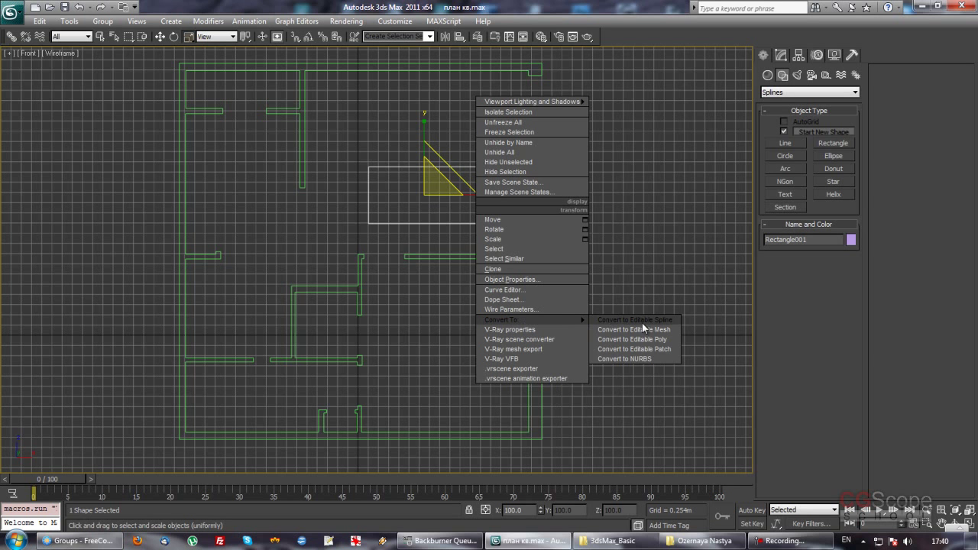
click(663, 321)
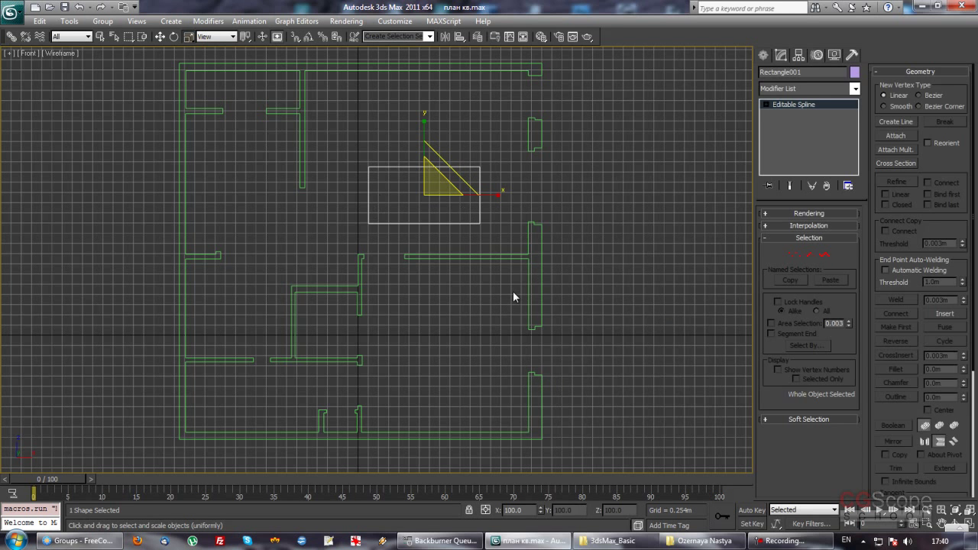
middle_drag(512, 291, 499, 297)
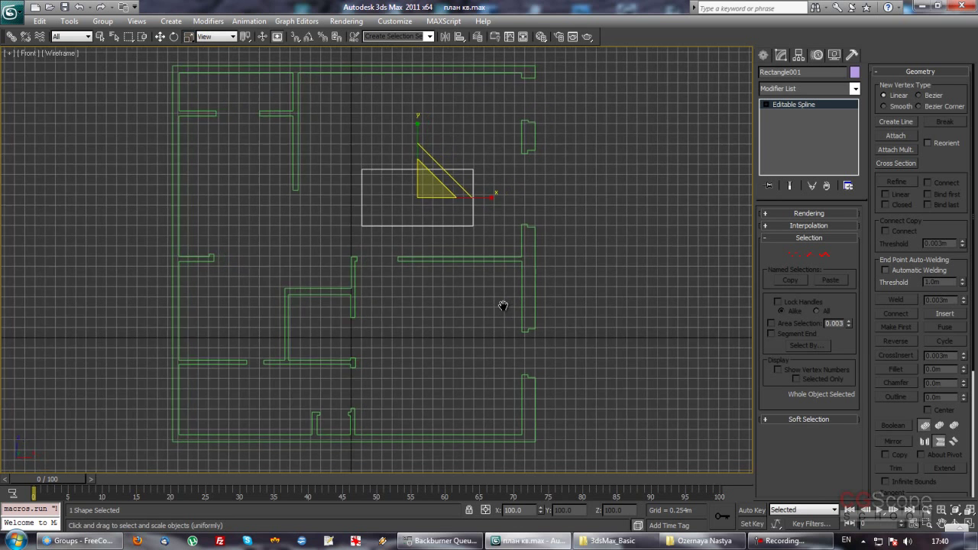
click(898, 135)
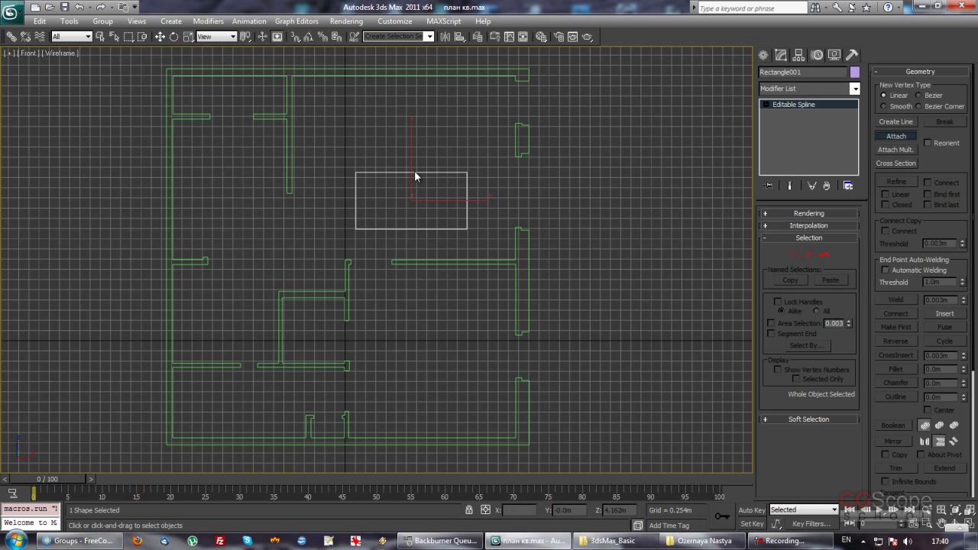
click(390, 75)
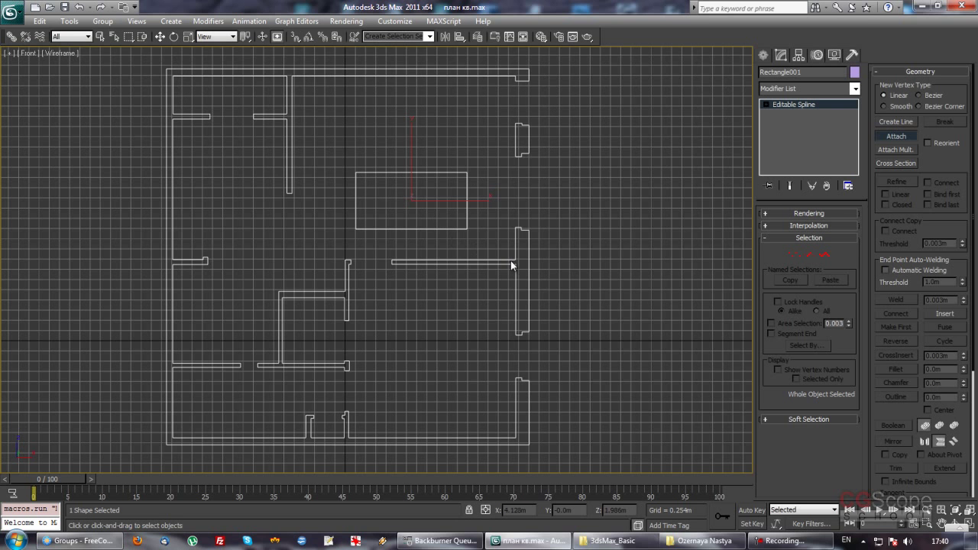
click(895, 139)
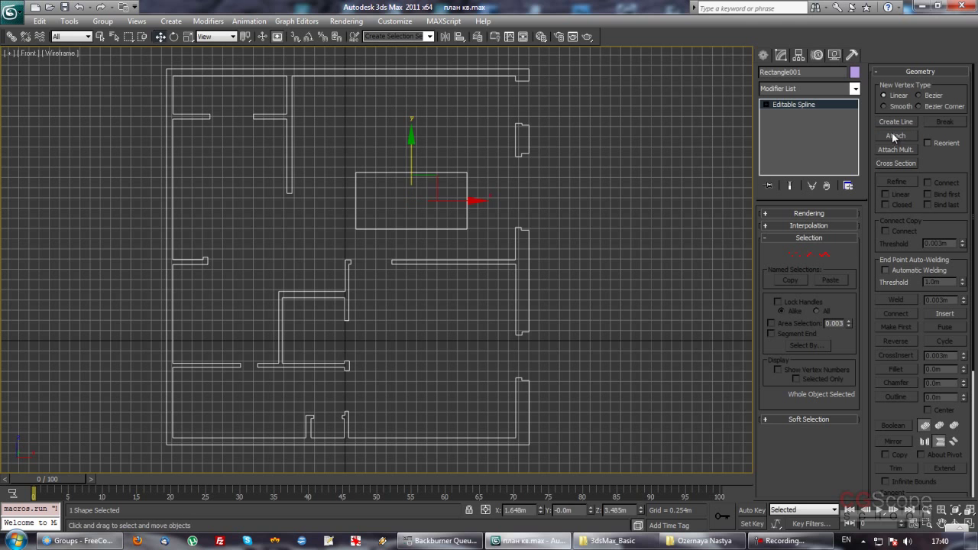
- Delete the rectangle's outline at Spline sub-object level, leaving only the walls, then select Scale
click(825, 255)
click(439, 173)
key(Delete)
click(824, 256)
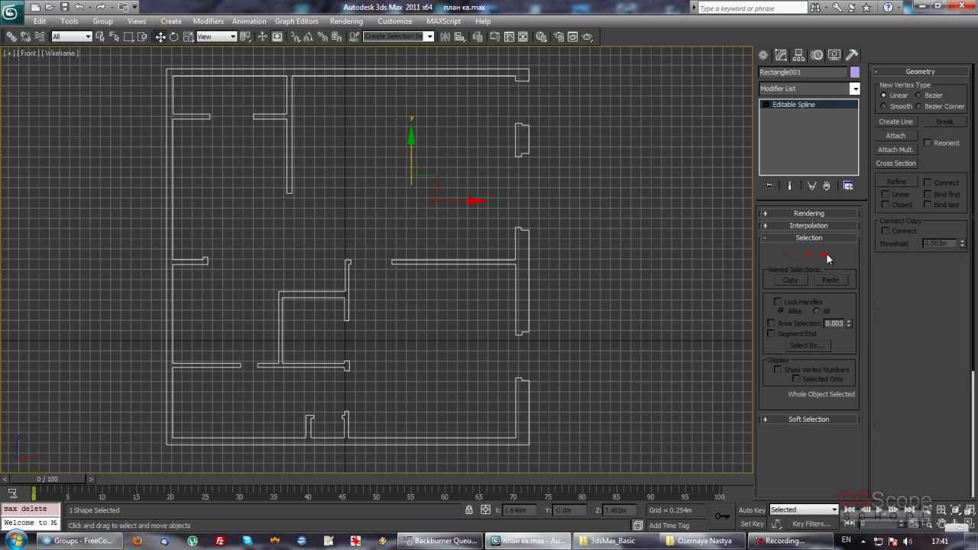
key(r)
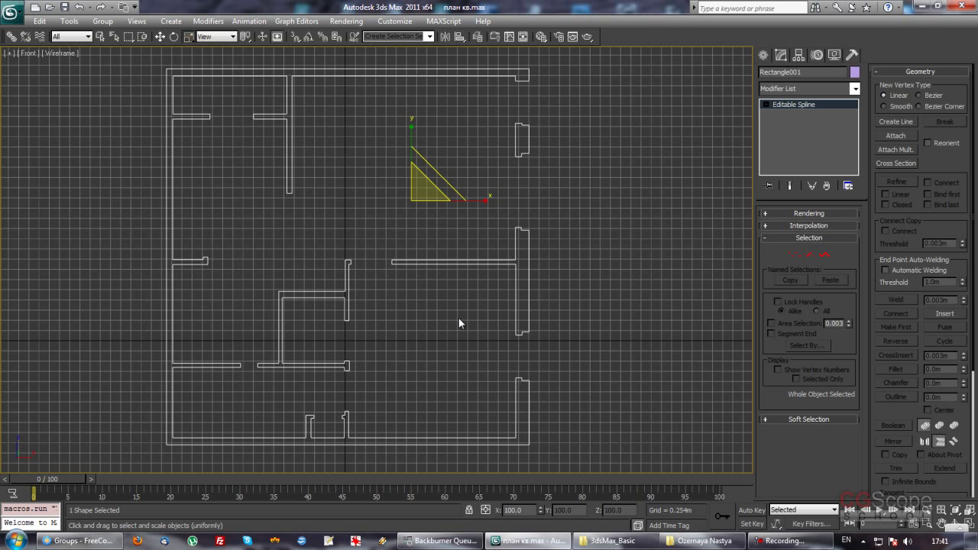
- Return to four viewports and orbit the Perspective view around the floor plan
key(alt+w)
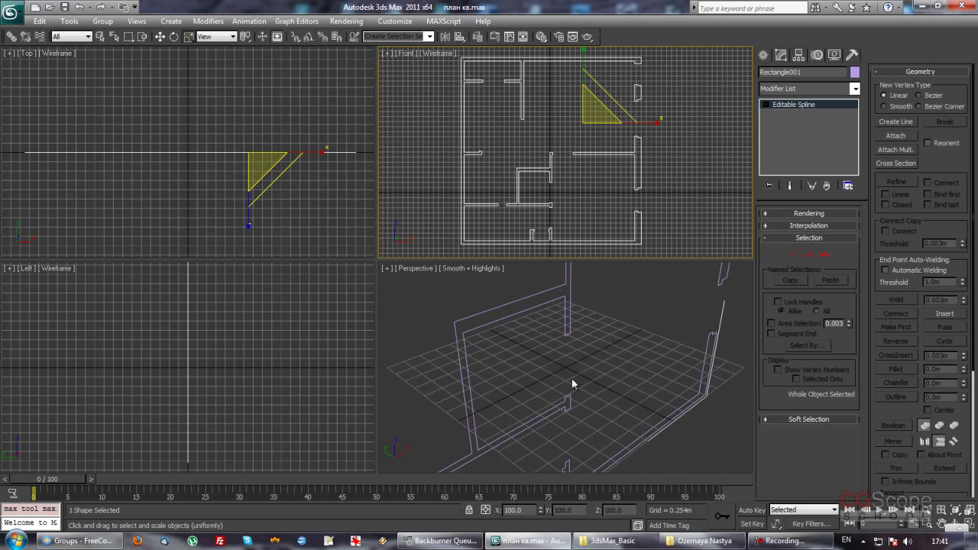
click(603, 359)
scroll(590, 367, down, 3)
scroll(588, 363, down, 2)
scroll(584, 359, down, 1)
alt+middle_drag(585, 359, 603, 360)
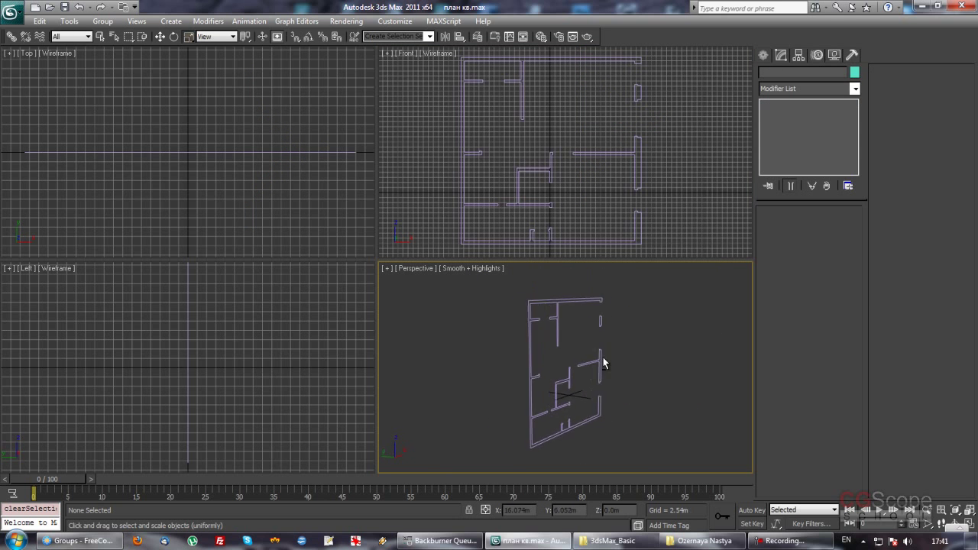
drag(580, 337, 590, 382)
- Set the floor plan's X rotation to 0 and drop it to Z 0.0m
key(e)
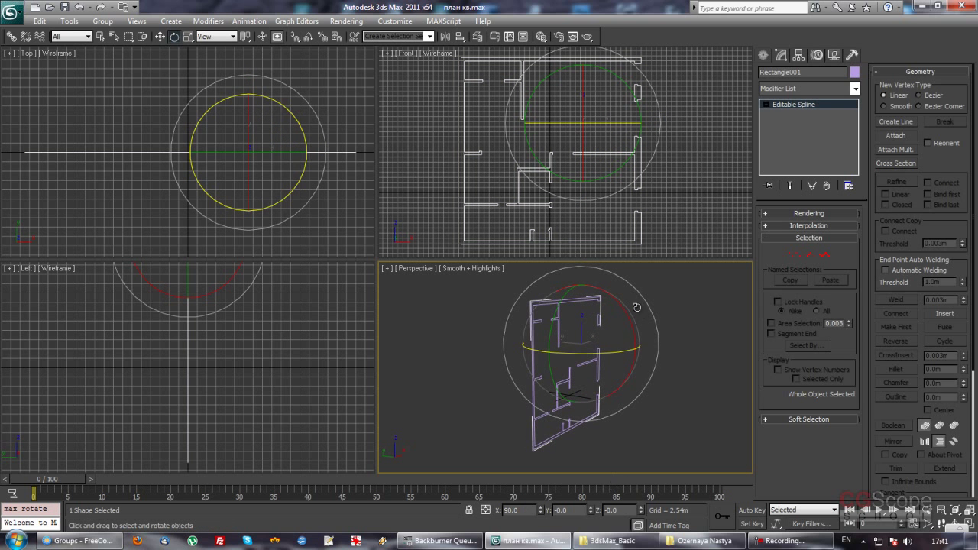
click(515, 510)
text(0)
key(Return)
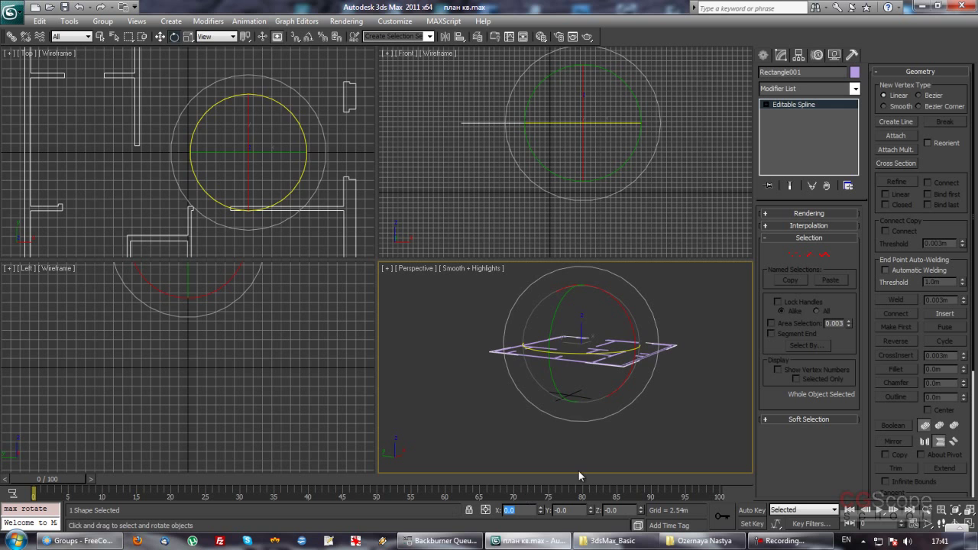
key(w)
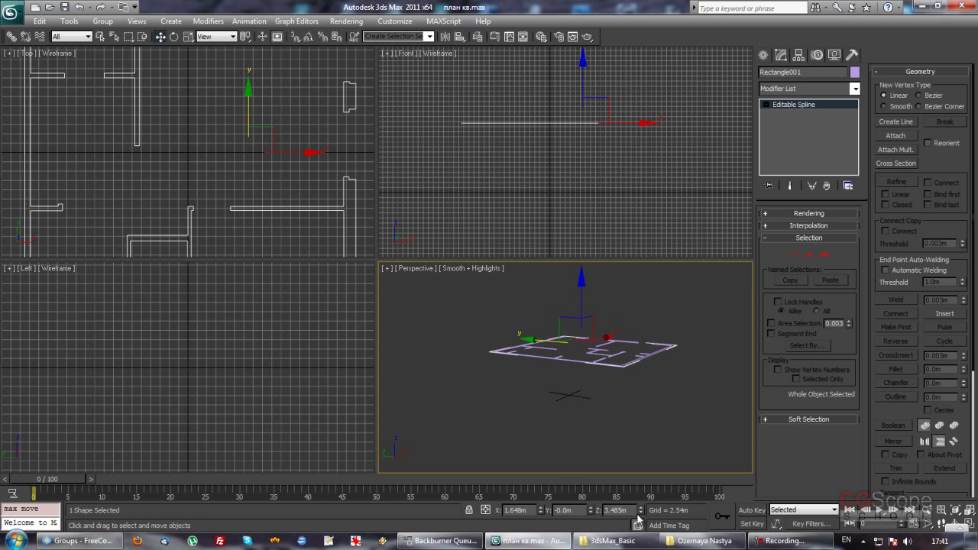
right_click(638, 514)
- Orbit the Perspective view to look down on the flat floor plan
alt+middle_drag(545, 466, 535, 428)
scroll(208, 161, down, 3)
scroll(211, 143, down, 2)
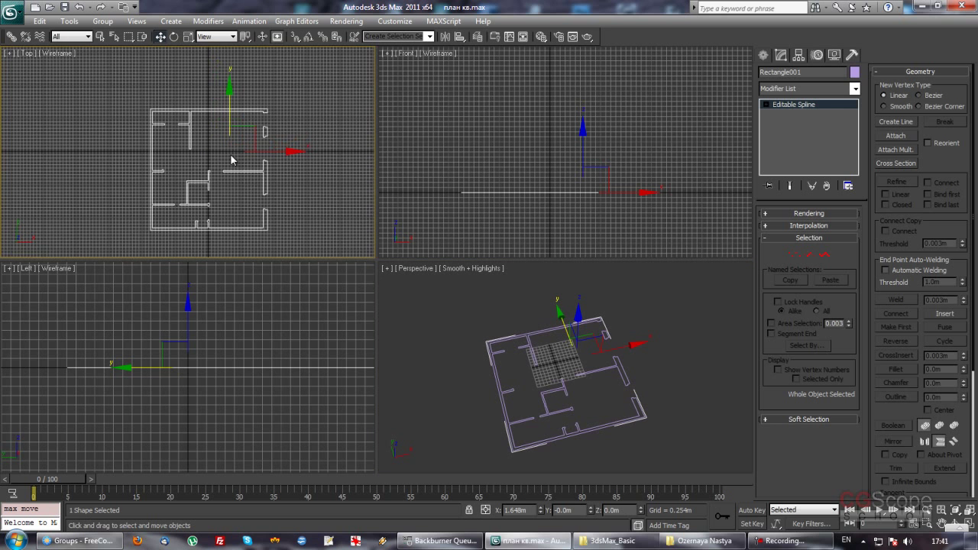
scroll(234, 162, up, 1)
mouse_move(587, 284)
alt+middle_down()
mouse_move(573, 403)
mouse_move(593, 336)
alt+middle_up()
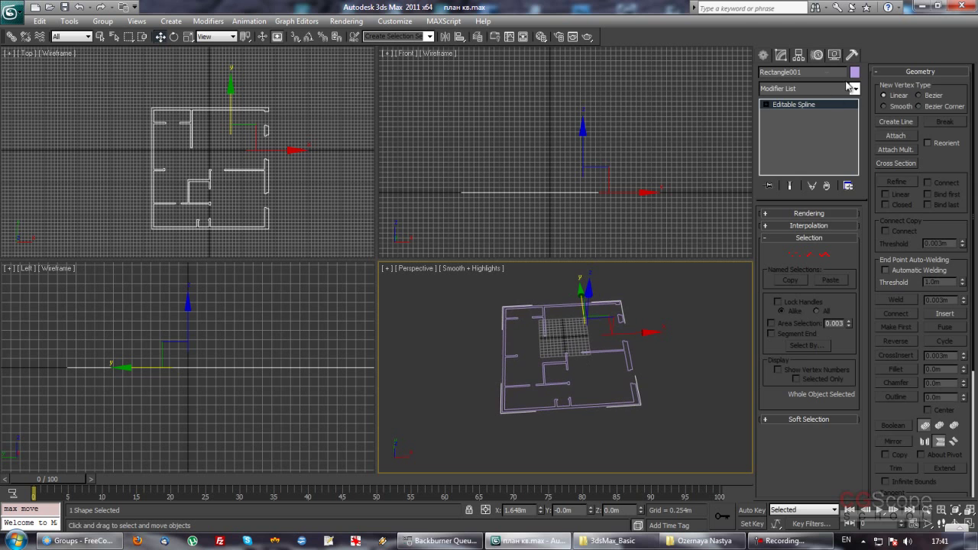
click(799, 54)
- Centre the floor plan's pivot on the object and reset its Y position to 0
click(810, 132)
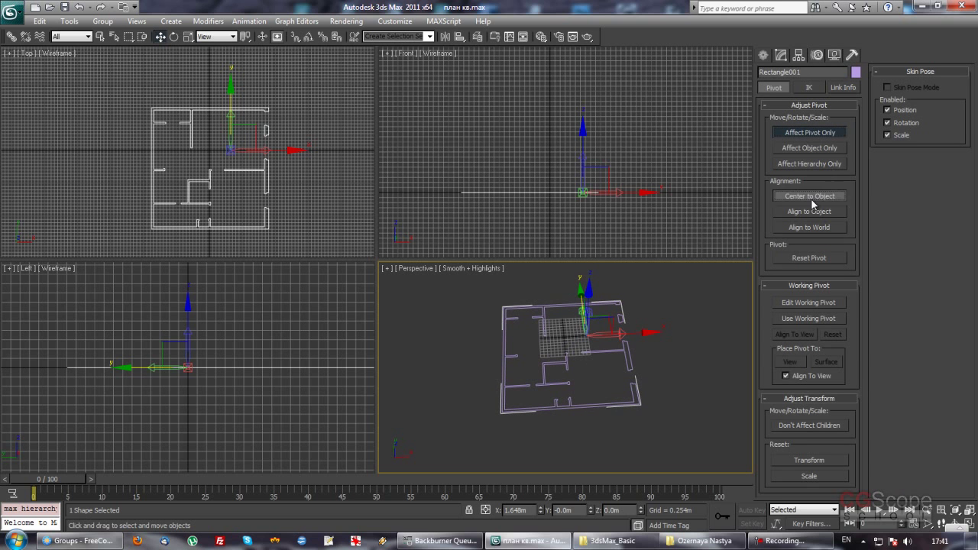
click(811, 198)
click(812, 131)
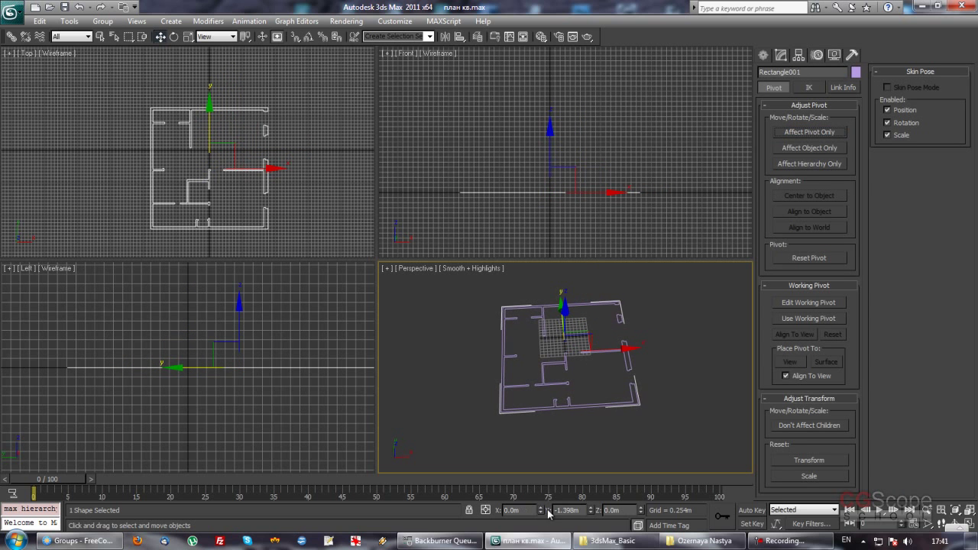
right_click(590, 509)
- Deselect the plan, orbit the Perspective view, and save план кв.max
mouse_move(573, 384)
alt+middle_down()
mouse_move(638, 407)
mouse_move(563, 349)
mouse_move(586, 327)
mouse_move(548, 367)
mouse_move(670, 380)
mouse_move(630, 378)
alt+middle_up()
scroll(563, 372, up, 2)
click(670, 380)
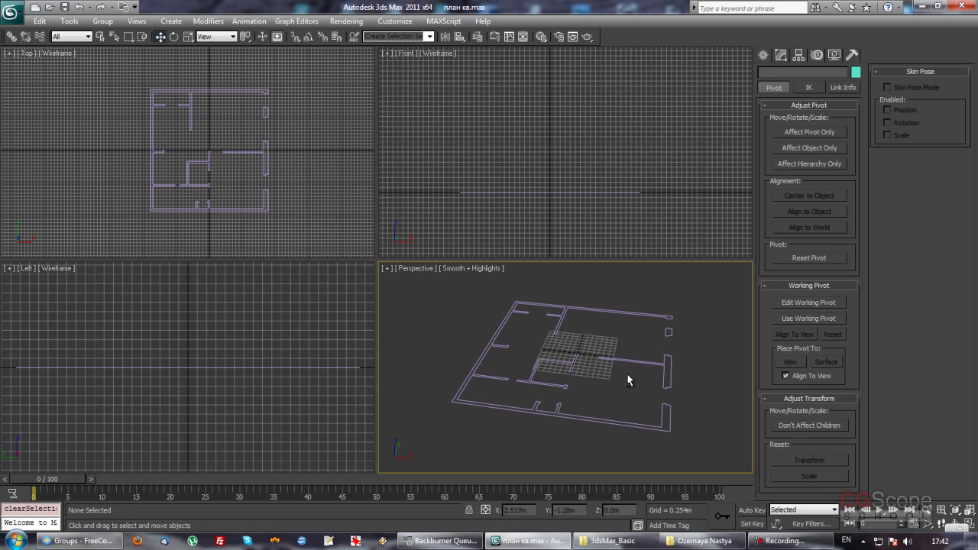
alt+middle_drag(588, 364, 564, 371)
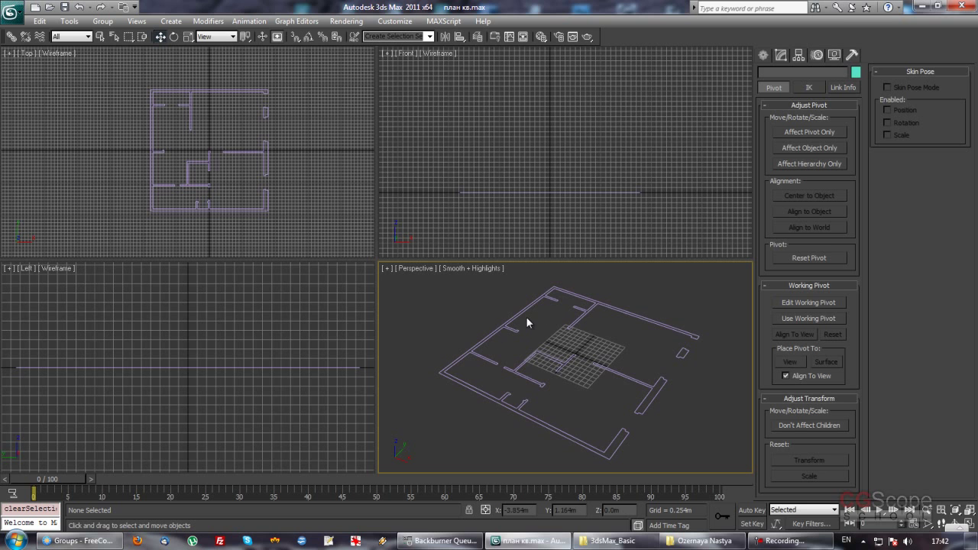
mouse_move(526, 316)
alt+middle_down()
mouse_move(594, 414)
mouse_move(609, 384)
mouse_move(634, 392)
mouse_move(604, 379)
alt+middle_up()
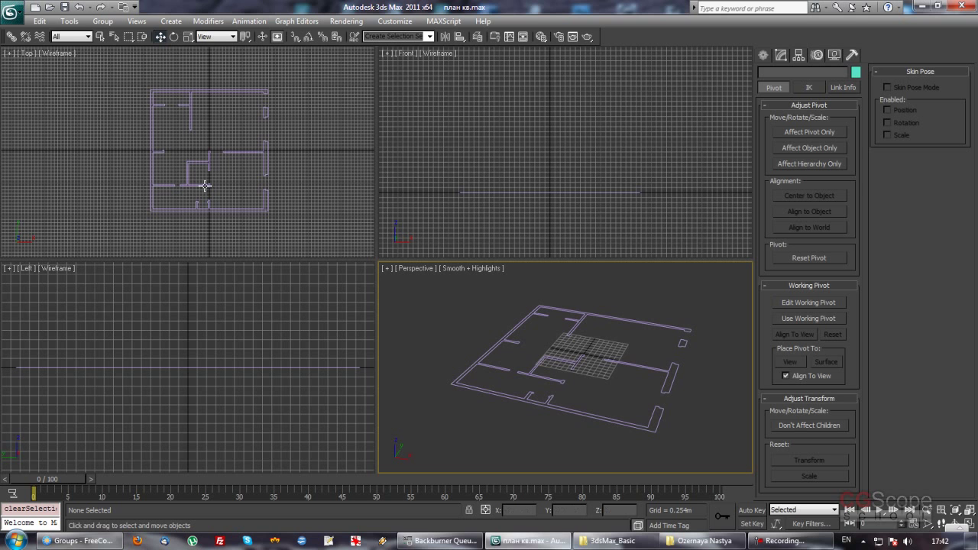
alt+middle_drag(553, 331, 563, 334)
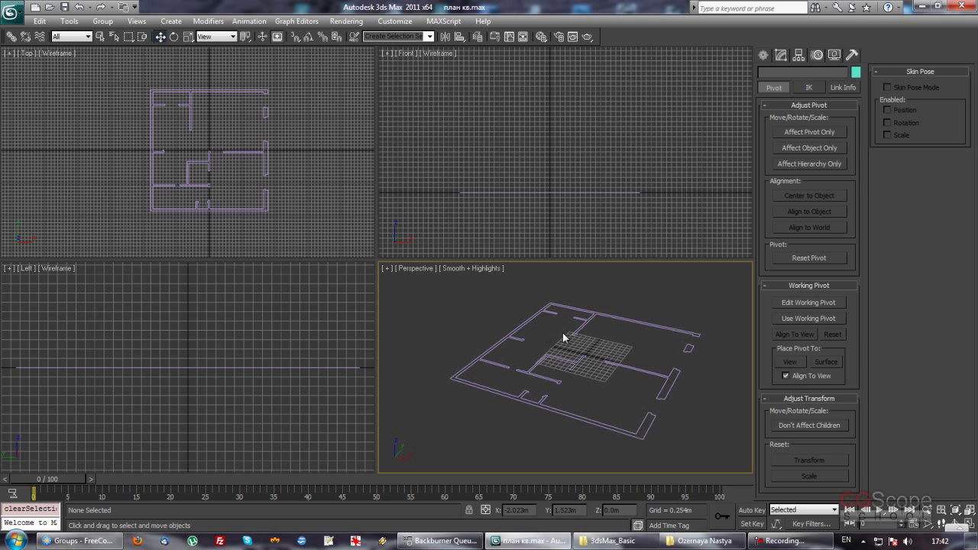
key(ctrl+s)
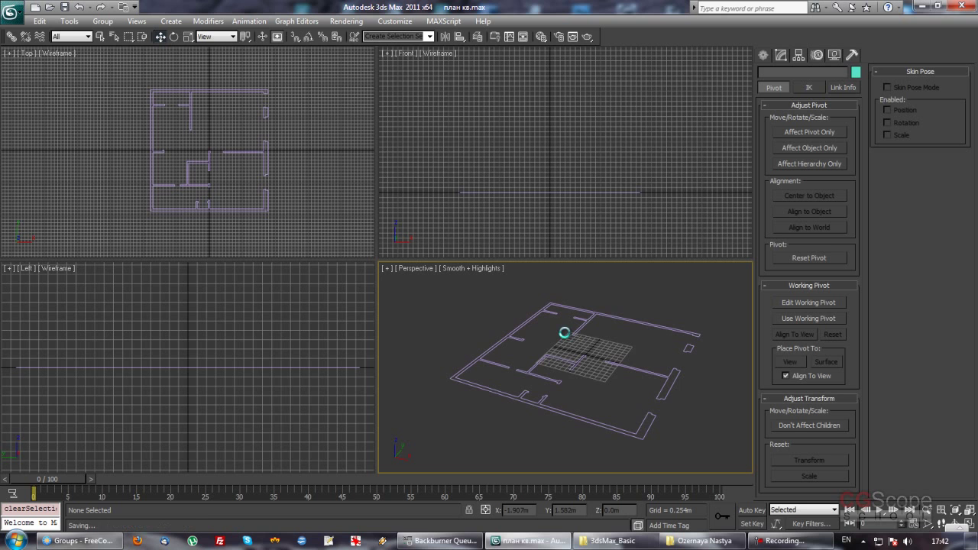
- Cancel the scene Reset with No, then select the Rectangle001 floor-plan spline
mouse_move(569, 349)
alt+middle_down()
mouse_move(576, 341)
mouse_move(564, 351)
alt+middle_up()
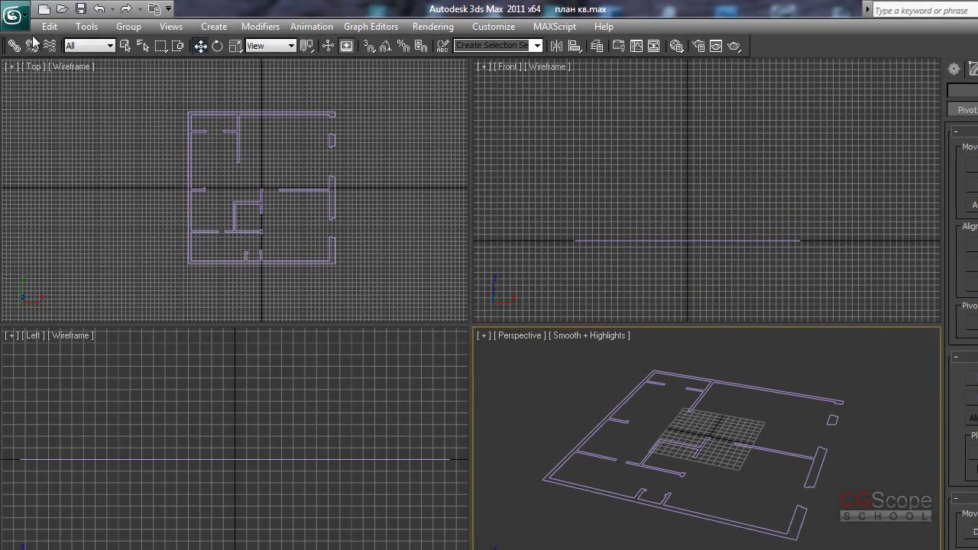
click(14, 14)
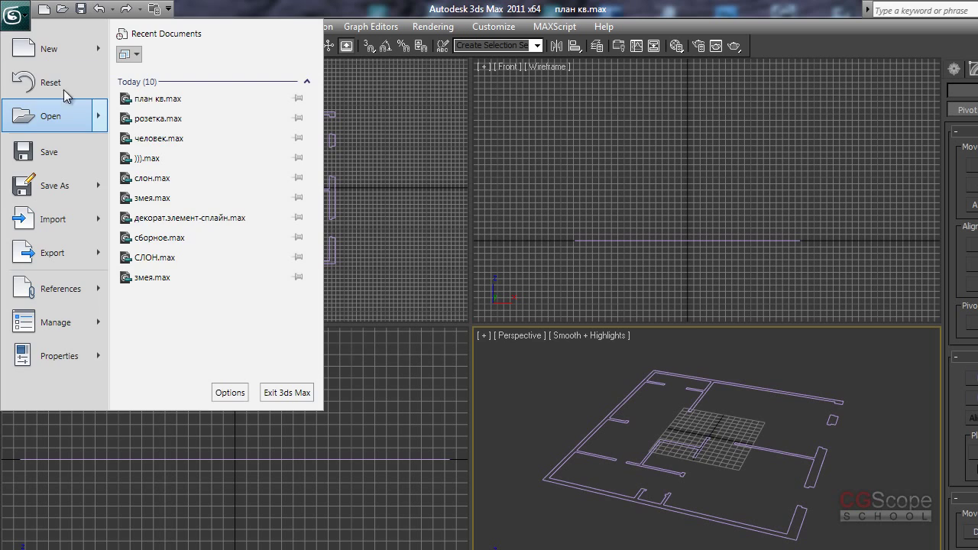
click(61, 82)
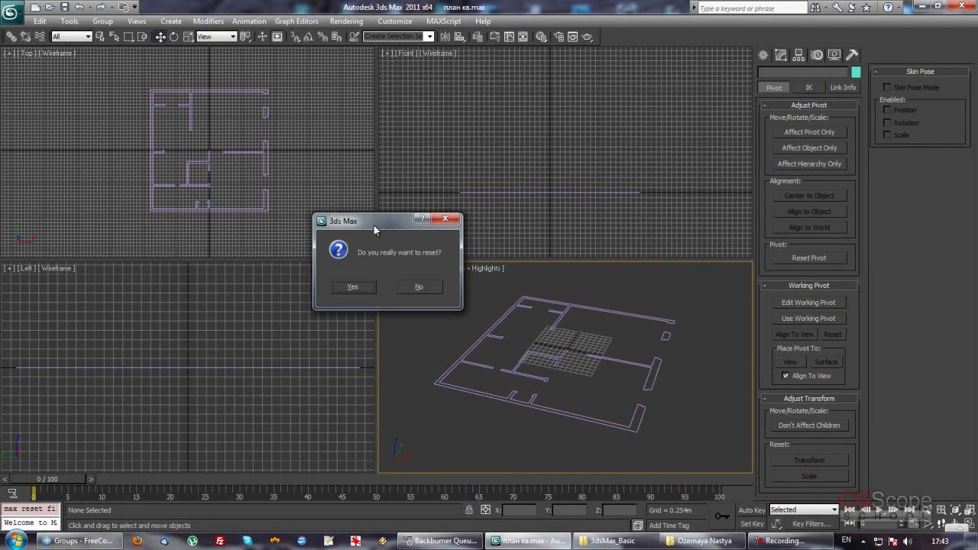
click(422, 285)
click(561, 307)
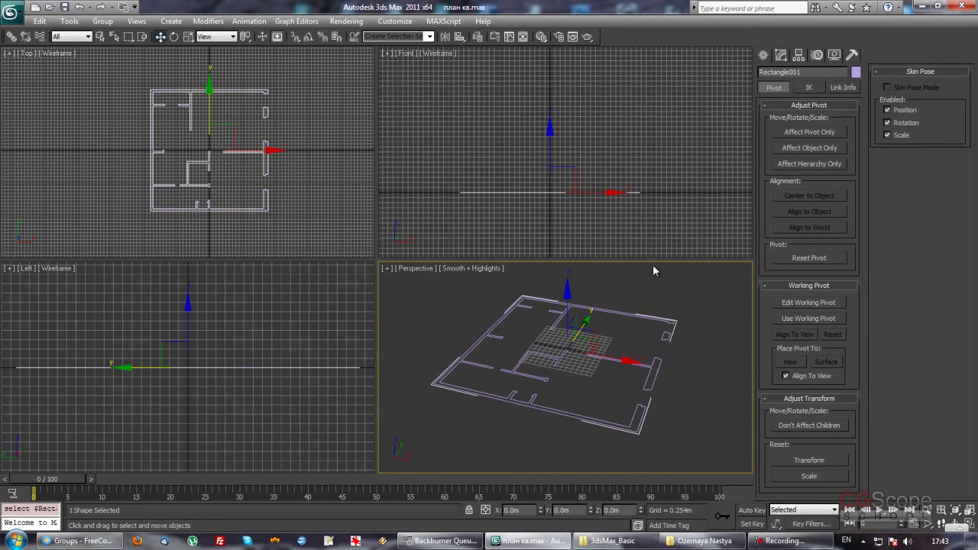
click(766, 56)
- Turn on Enable In Renderer and Enable In Viewport for the spline, then switch both off
click(781, 56)
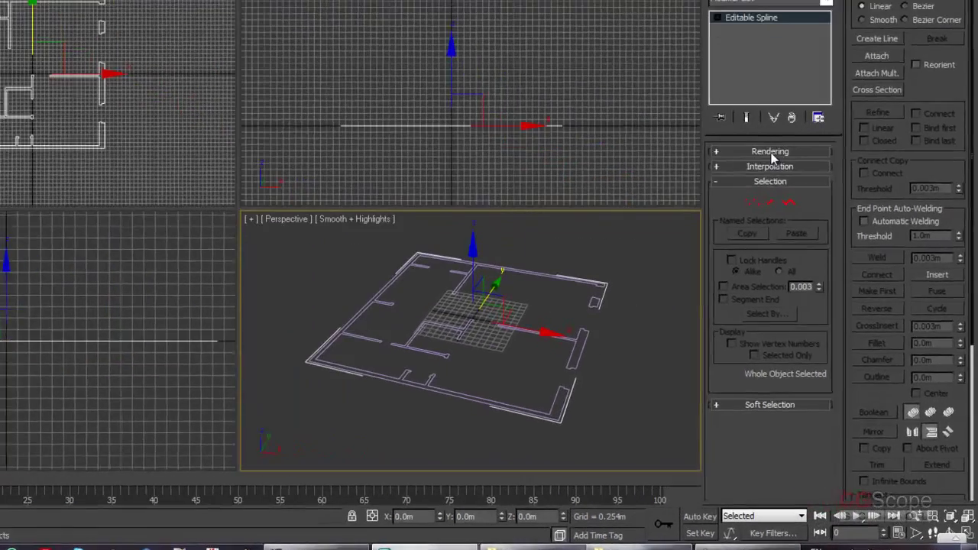
click(809, 214)
click(748, 160)
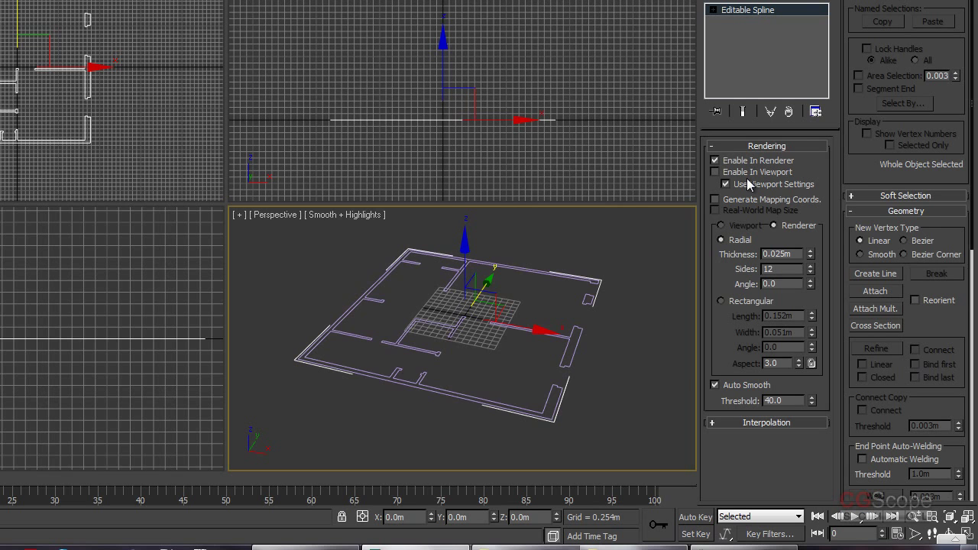
click(745, 173)
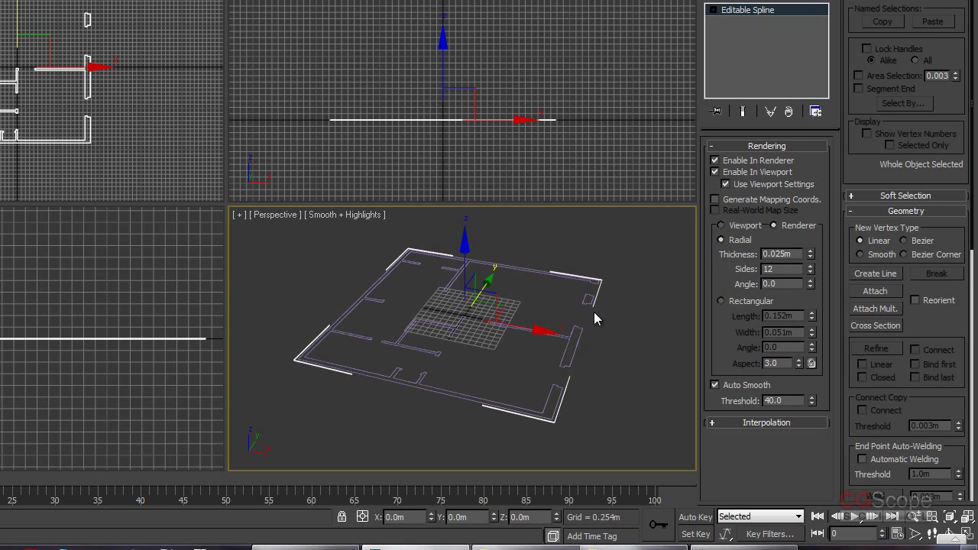
click(746, 160)
click(737, 172)
- Maximize the Perspective view, zoom in and orbit around the floor plan
middle_drag(573, 295, 562, 287)
key(alt+w)
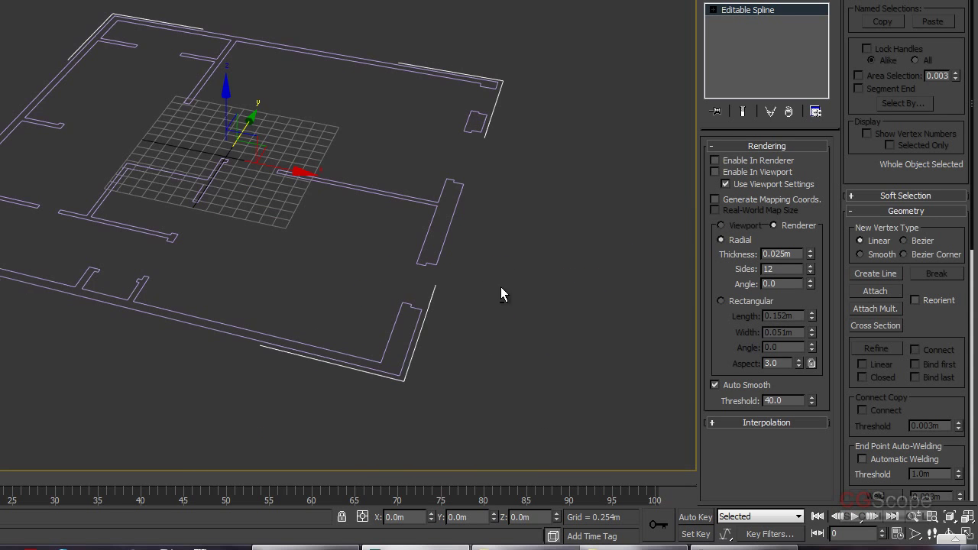
scroll(426, 285, up, 2)
scroll(400, 280, up, 1)
scroll(359, 276, up, 1)
scroll(358, 275, up, 1)
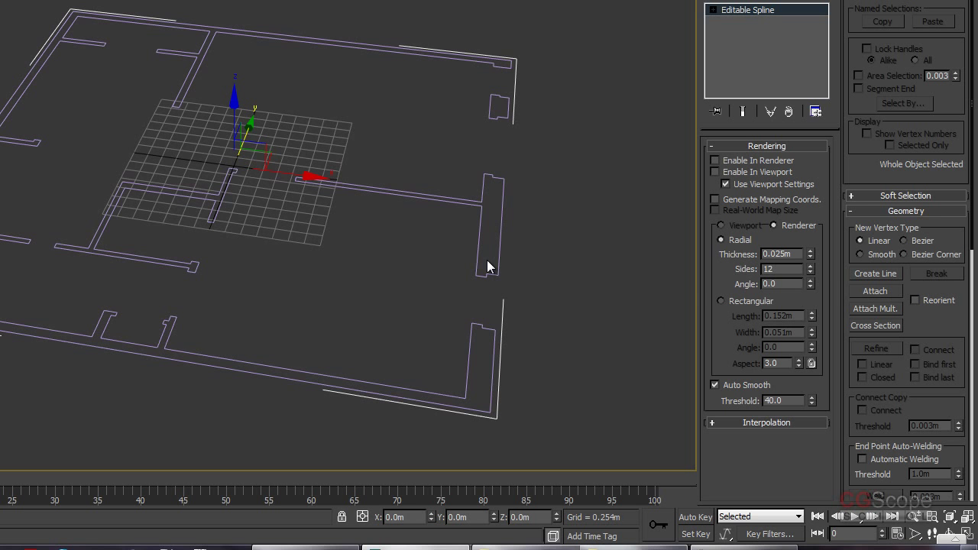
mouse_move(227, 255)
alt+middle_down()
mouse_move(247, 247)
mouse_move(266, 275)
mouse_move(299, 276)
alt+middle_up()
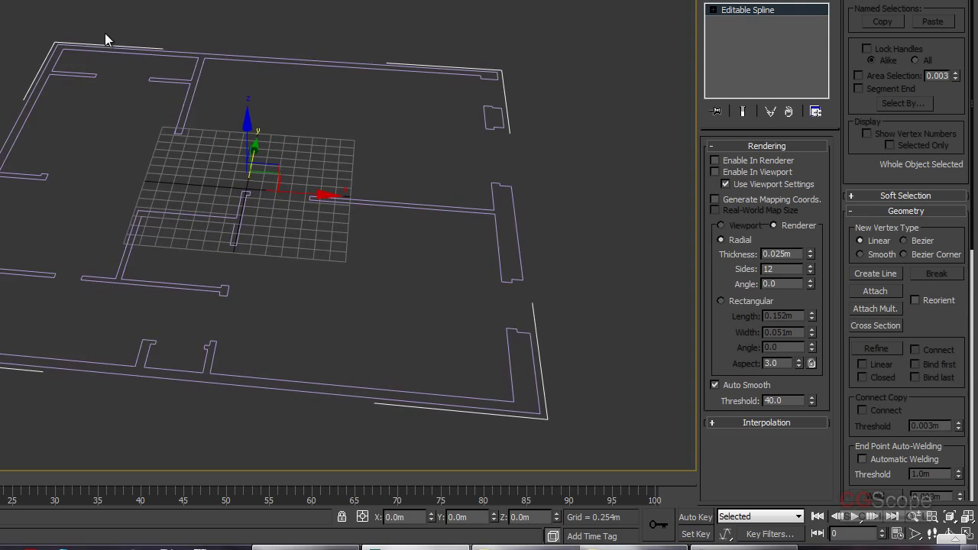
mouse_move(298, 193)
alt+middle_down()
mouse_move(525, 271)
mouse_move(479, 252)
mouse_move(498, 257)
alt+middle_up()
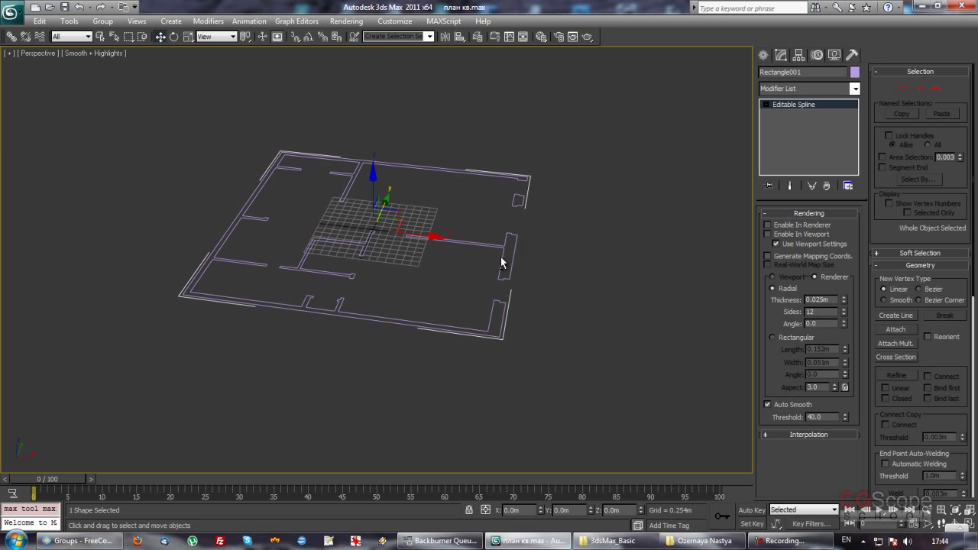
- Add an Extrude modifier to Rectangle001, leaving the Amount at 0.0m
click(855, 88)
mouse_move(856, 122)
mouse_down()
mouse_move(857, 233)
mouse_move(857, 214)
mouse_up()
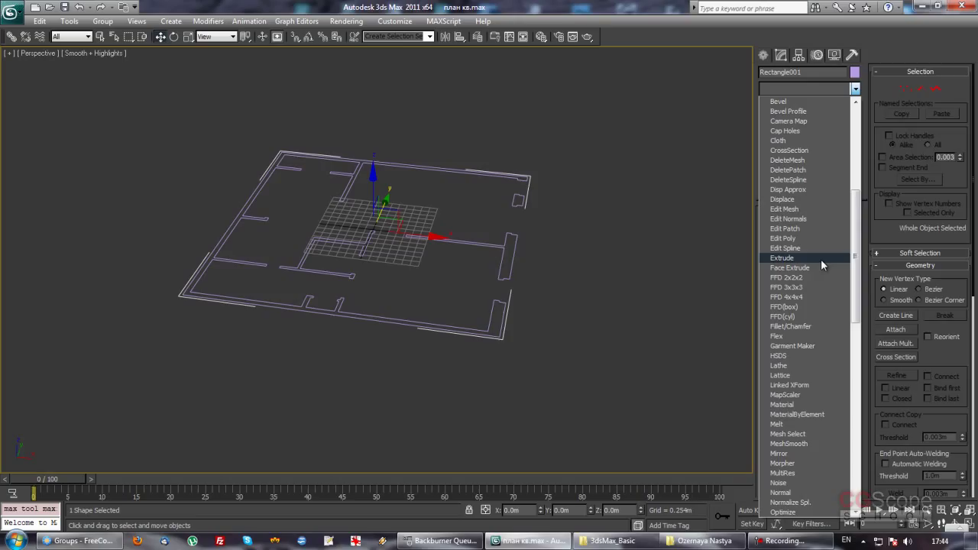
click(783, 258)
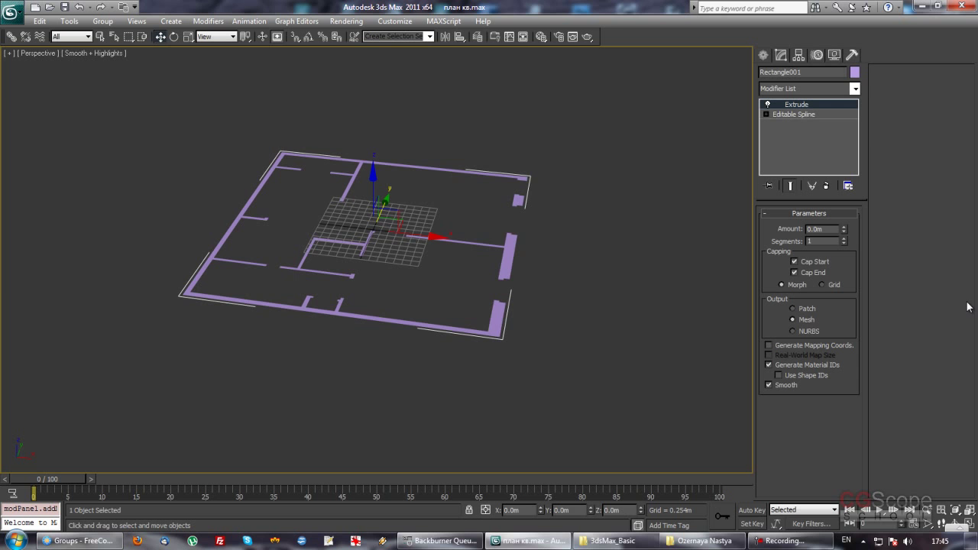
mouse_move(577, 307)
alt+middle_down()
mouse_move(554, 294)
mouse_move(568, 304)
alt+middle_up()
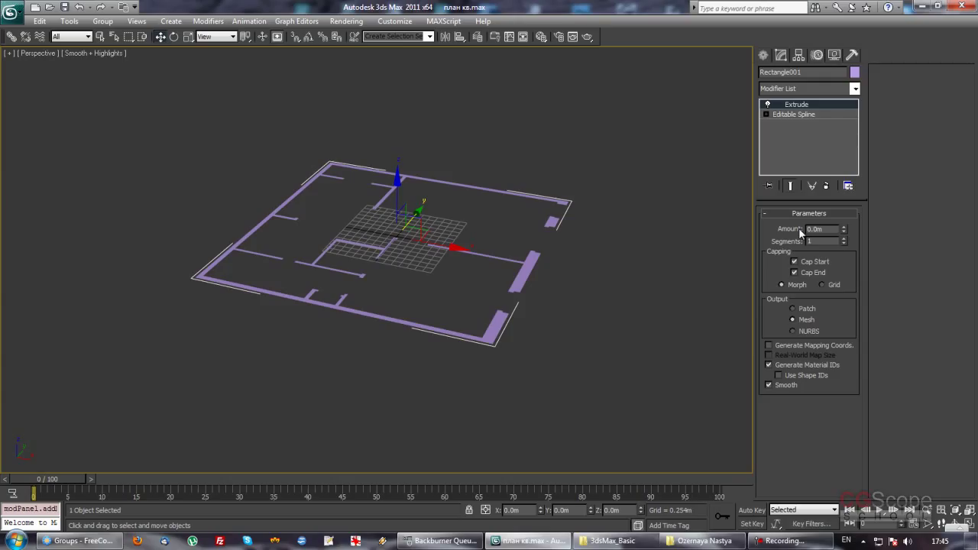
- Erase the 0.0m Extrude Amount value on Rectangle001, adjusting the view in between
click(816, 229)
mouse_move(545, 322)
alt+middle_down()
mouse_move(574, 327)
mouse_move(470, 312)
mouse_move(396, 232)
alt+middle_up()
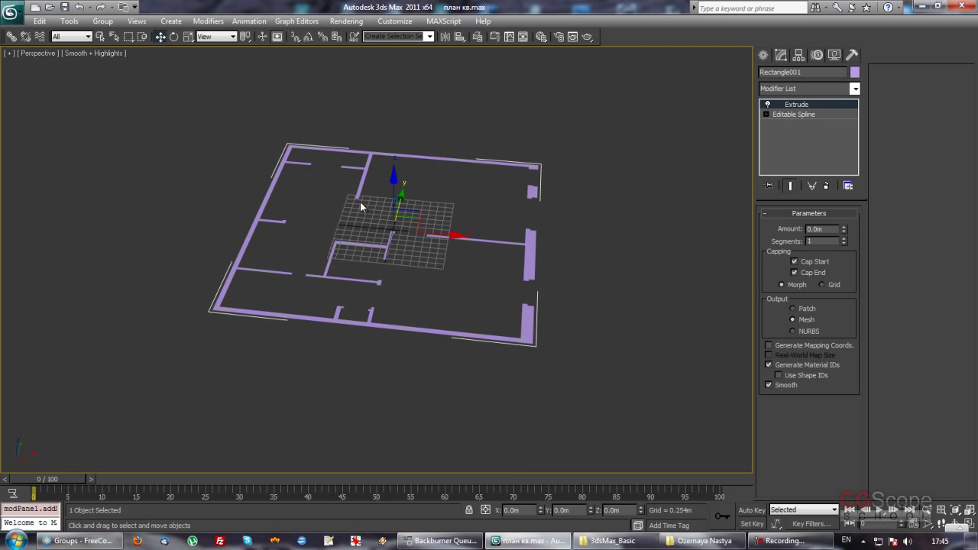
key(r)
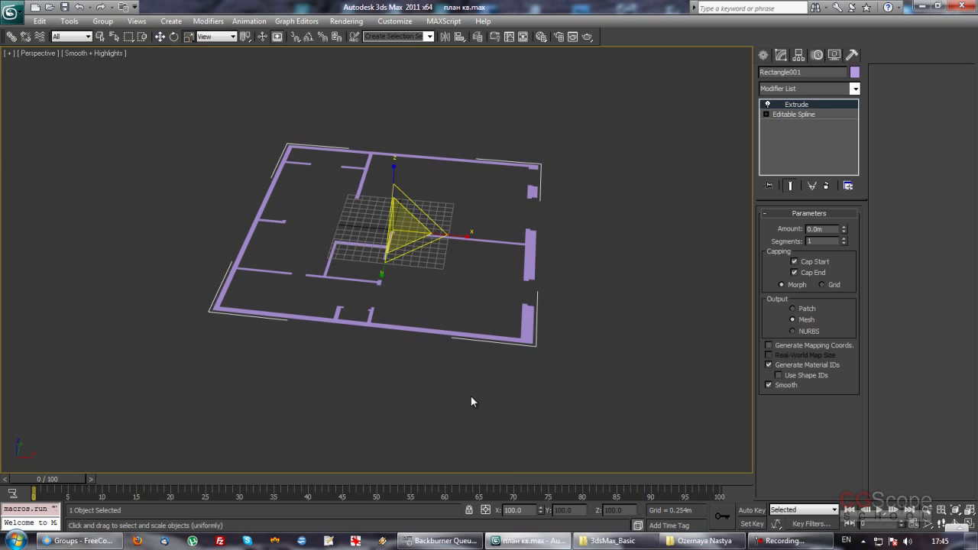
mouse_move(447, 323)
middle_down()
mouse_move(450, 288)
mouse_move(461, 279)
middle_up()
key(w)
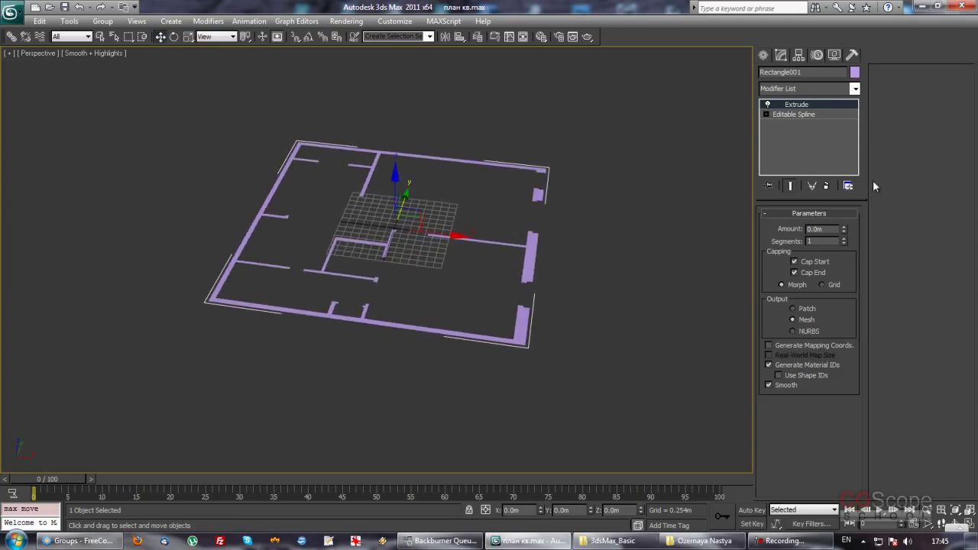
double_click(818, 229)
key(BackSpace)
key(BackSpace)
key(BackSpace)
key(BackSpace)
text(3)
key(Return)
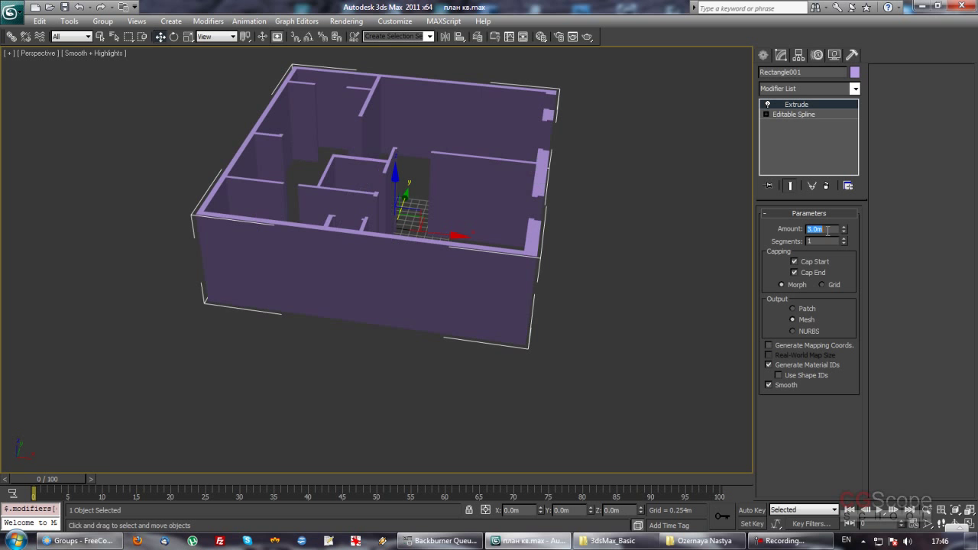
mouse_move(540, 274)
alt+middle_down()
mouse_move(570, 323)
mouse_move(406, 327)
mouse_move(392, 312)
mouse_move(418, 318)
alt+middle_up()
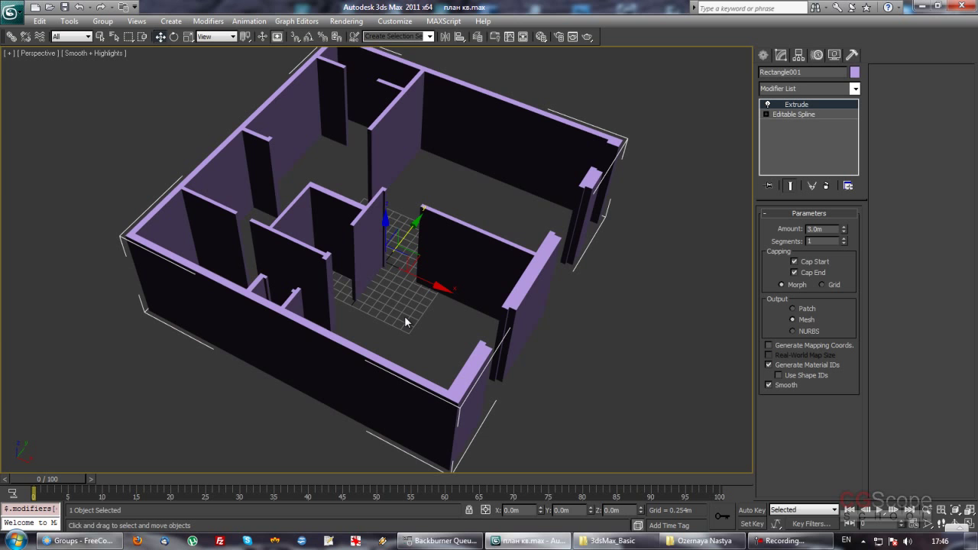
key(F4)
alt+middle_drag(414, 324, 531, 332)
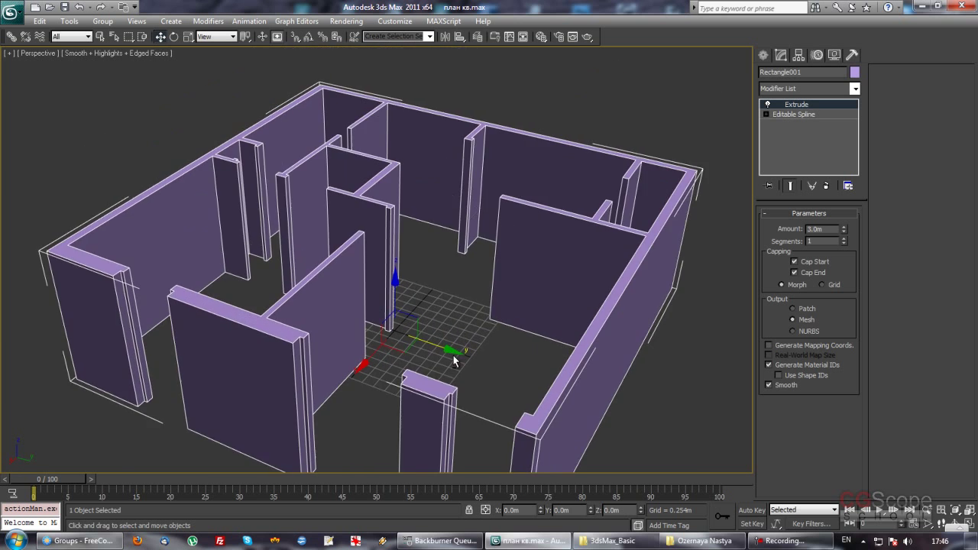
scroll(531, 331, down, 3)
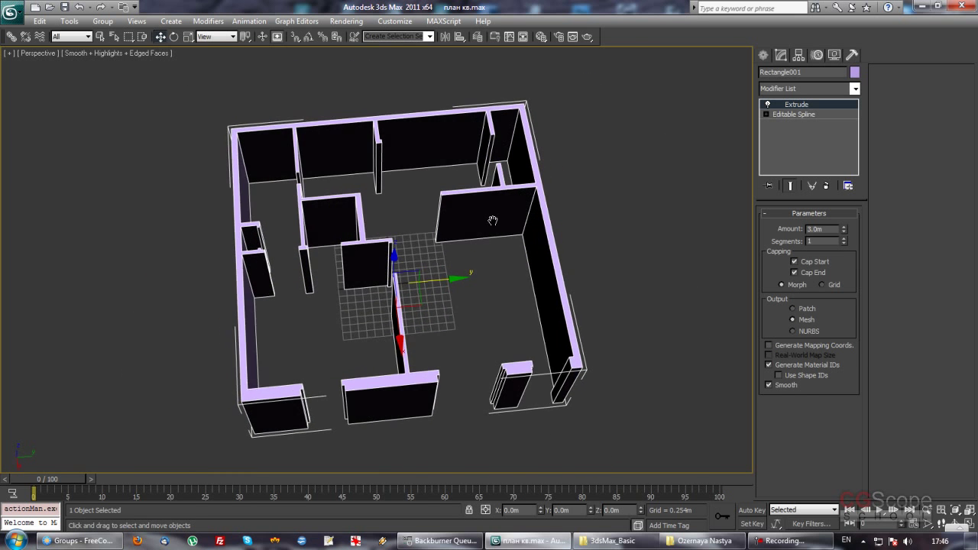
alt+middle_drag(482, 170, 745, 206)
mouse_move(486, 319)
alt+middle_down()
mouse_move(503, 292)
mouse_move(559, 297)
mouse_move(609, 357)
mouse_move(572, 298)
mouse_move(499, 287)
mouse_move(754, 250)
alt+middle_up()
scroll(499, 287, down, 2)
scroll(510, 287, up, 2)
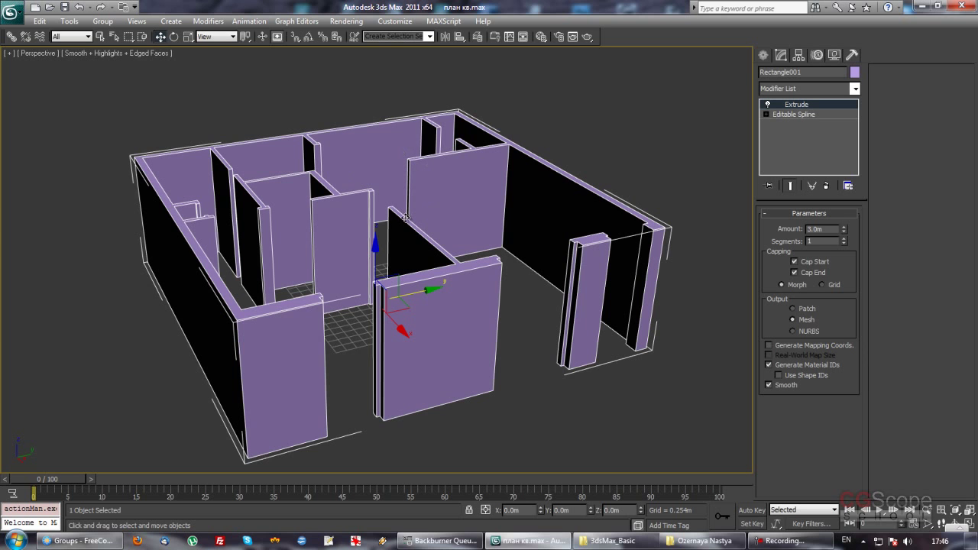
mouse_move(556, 261)
alt+middle_down()
mouse_move(461, 319)
mouse_move(484, 289)
mouse_move(462, 289)
mouse_move(478, 267)
mouse_move(507, 280)
mouse_move(503, 269)
alt+middle_up()
mouse_move(844, 231)
mouse_down()
mouse_move(799, 470)
mouse_move(826, 454)
mouse_up()
mouse_move(690, 334)
middle_down()
mouse_move(620, 297)
mouse_move(627, 304)
middle_up()
drag(844, 232, 843, 76)
double_click(826, 228)
text(3)
key(Return)
mouse_move(579, 234)
middle_down()
mouse_move(559, 261)
mouse_move(577, 278)
middle_up()
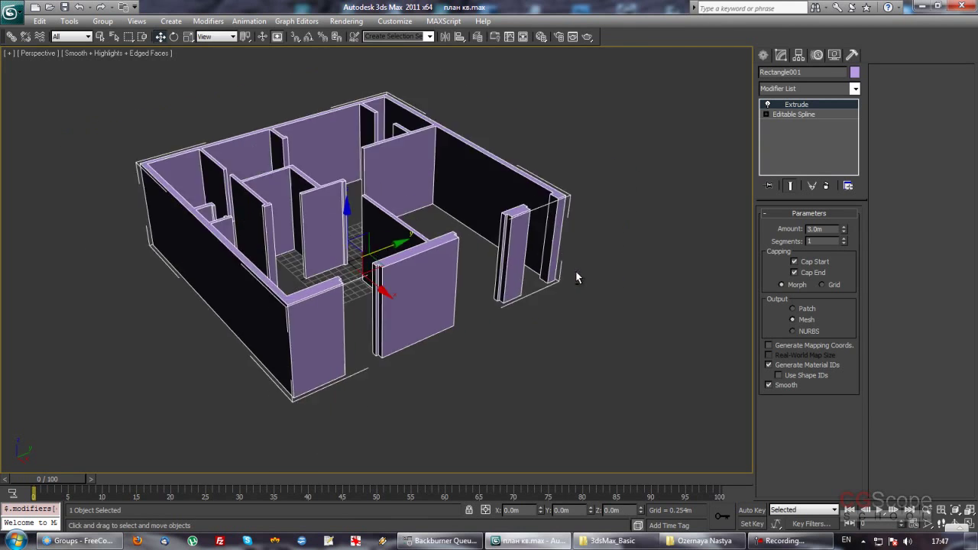
scroll(564, 270, down, 2)
scroll(564, 271, up, 4)
scroll(561, 271, up, 3)
scroll(499, 309, up, 2)
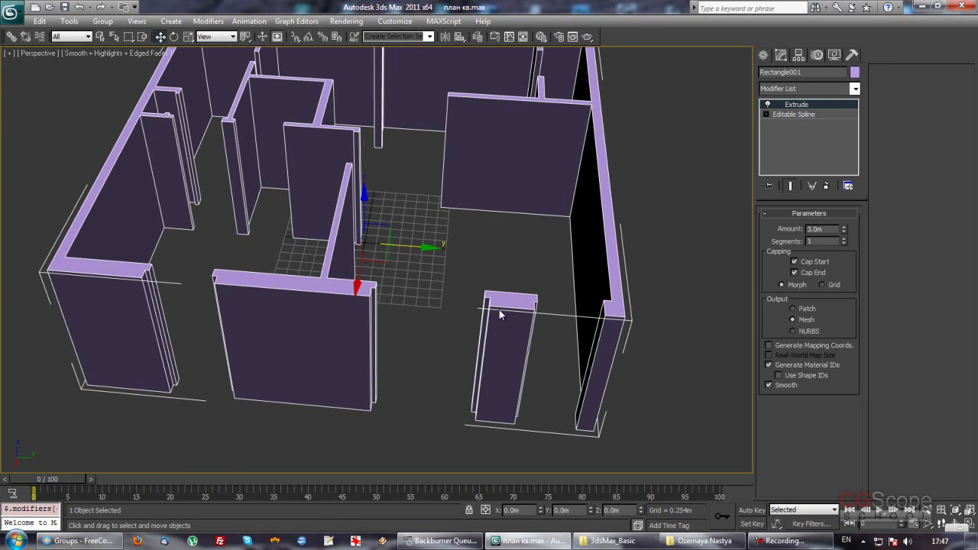
alt+middle_drag(491, 371, 431, 357)
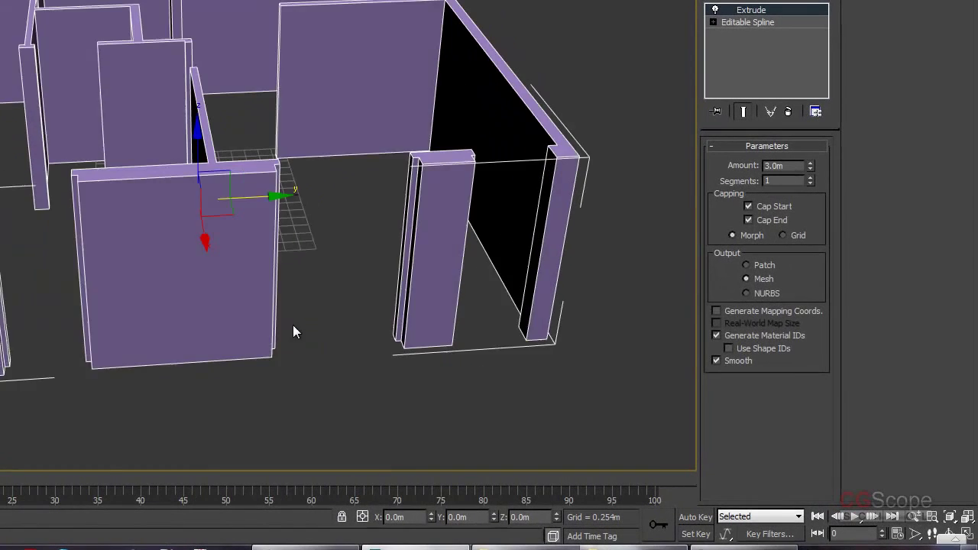
alt+middle_drag(293, 326, 418, 181)
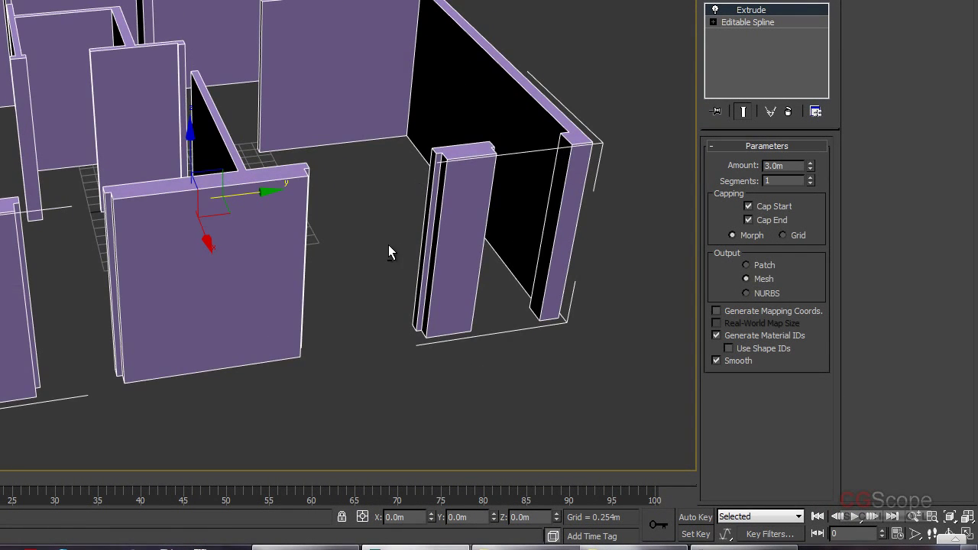
alt+middle_drag(388, 244, 355, 235)
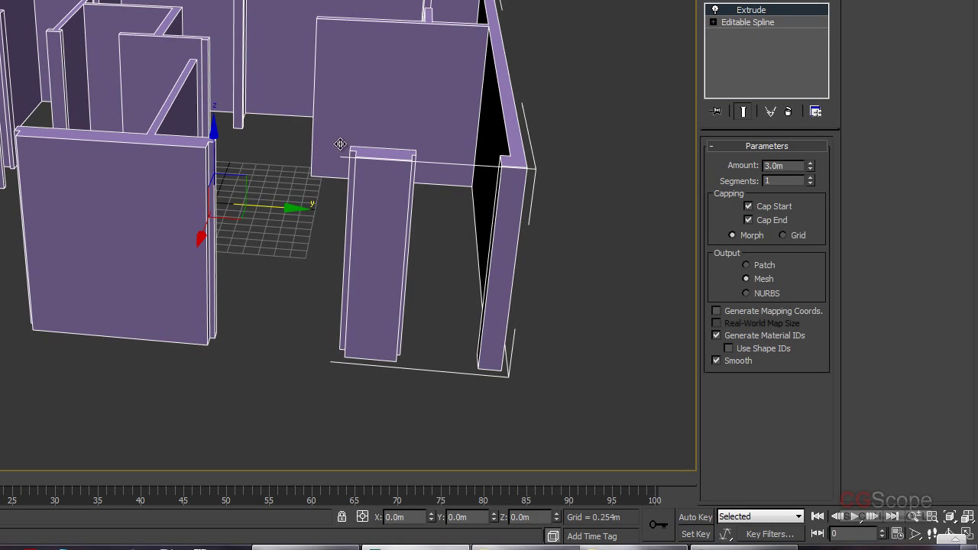
alt+middle_drag(317, 262, 508, 233)
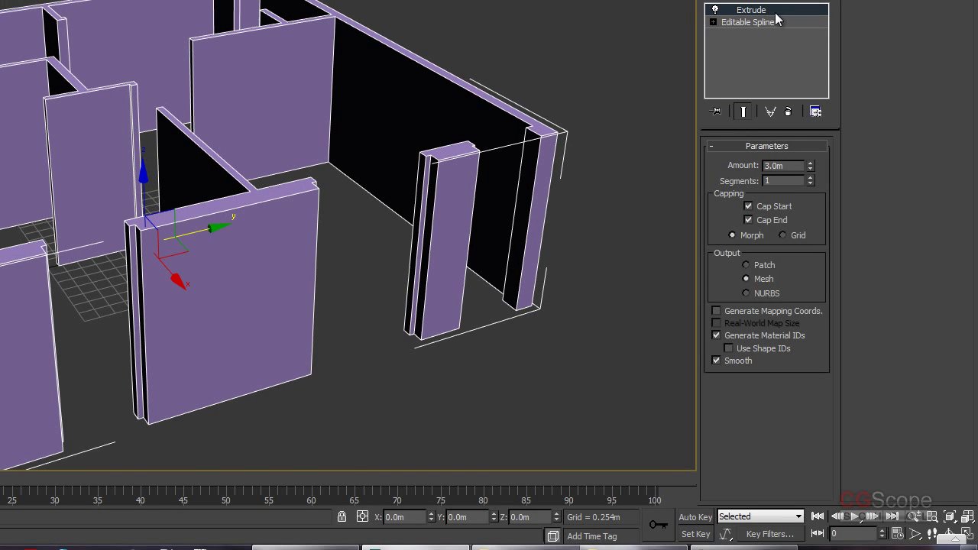
mouse_move(364, 278)
alt+middle_down()
mouse_move(391, 271)
mouse_move(328, 224)
mouse_move(354, 242)
mouse_move(372, 236)
mouse_move(323, 236)
mouse_move(512, 123)
alt+middle_up()
scroll(380, 270, down, 3)
scroll(354, 241, up, 2)
scroll(353, 242, up, 1)
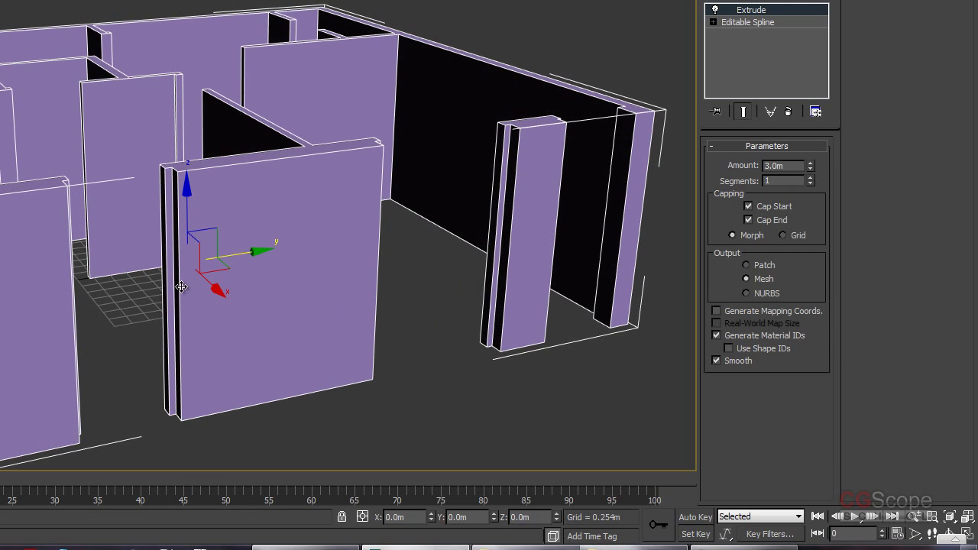
alt+middle_drag(191, 186, 161, 77)
alt+middle_drag(201, 140, 427, 212)
mouse_move(530, 225)
alt+middle_down()
mouse_move(440, 201)
mouse_move(394, 222)
mouse_move(352, 219)
mouse_move(389, 222)
alt+middle_up()
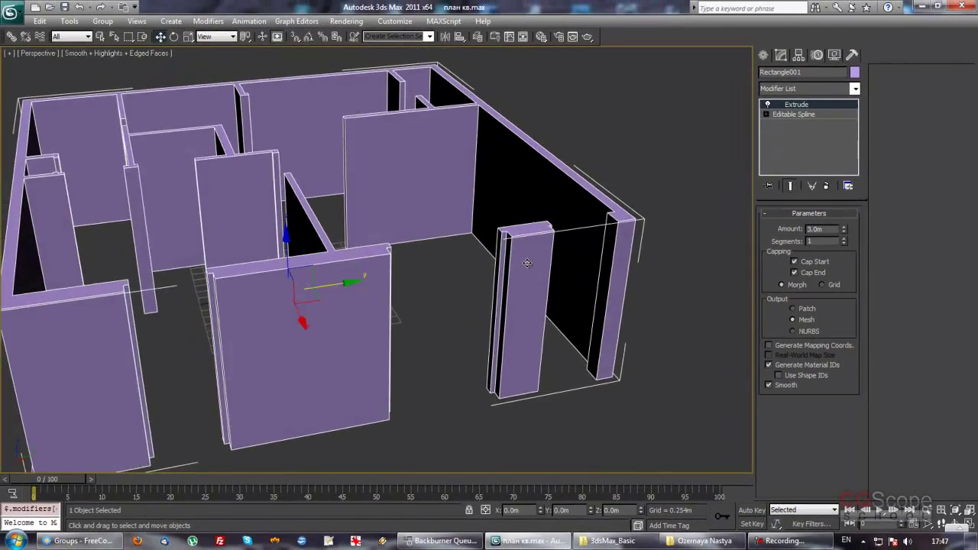
scroll(527, 263, down, 2)
scroll(584, 260, down, 1)
scroll(584, 260, down, 1)
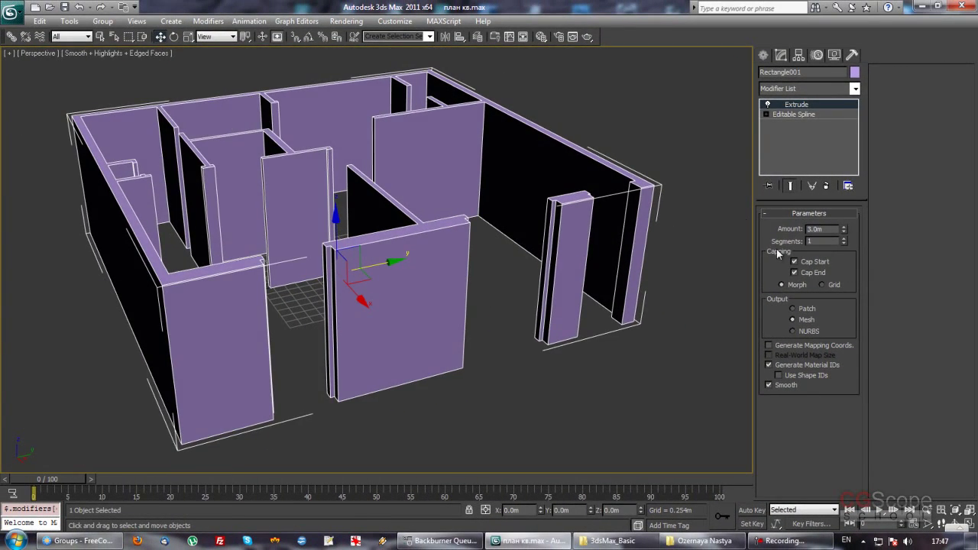
- Raise the Extrude Segments to 5 and orbit to inspect the divided walls
click(843, 239)
click(844, 239)
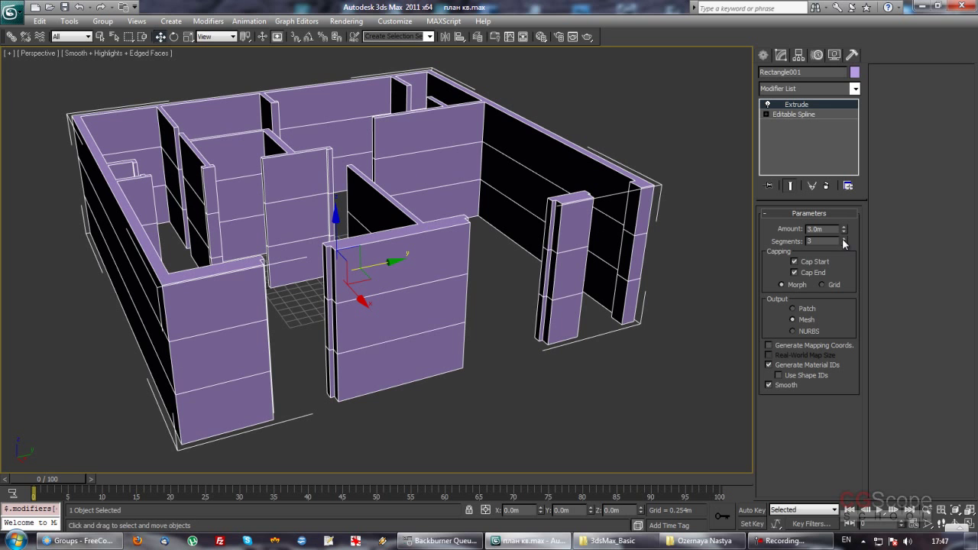
click(844, 239)
click(844, 239)
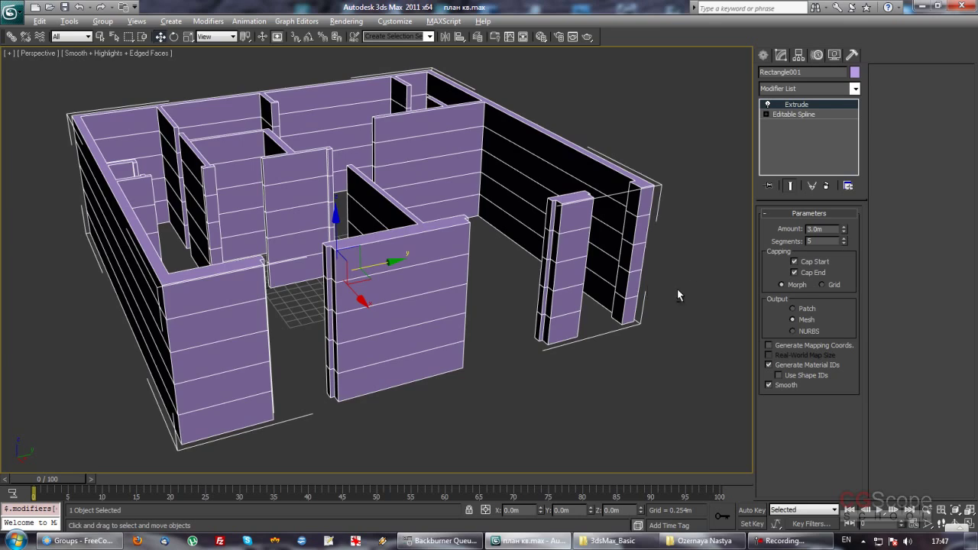
alt+middle_drag(677, 295, 862, 243)
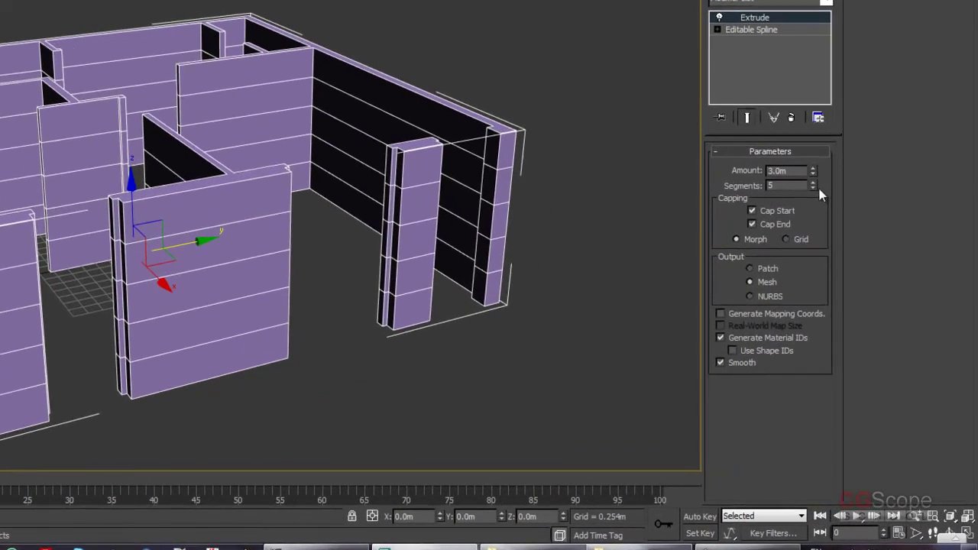
- Lower the Segments to 2, settle on 3, and orbit around the whole room
click(813, 189)
click(813, 189)
click(813, 189)
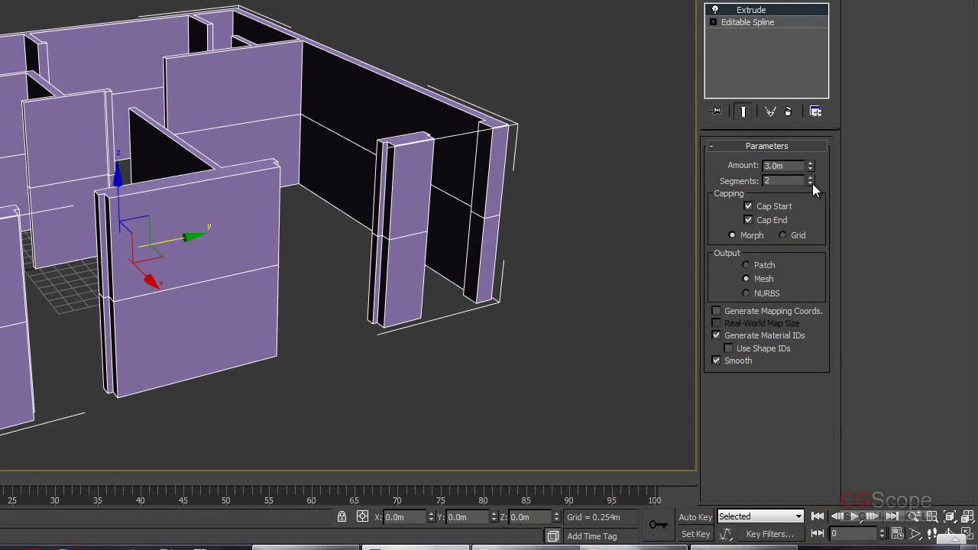
click(810, 177)
mouse_move(515, 262)
alt+middle_down()
mouse_move(436, 229)
mouse_move(405, 86)
alt+middle_up()
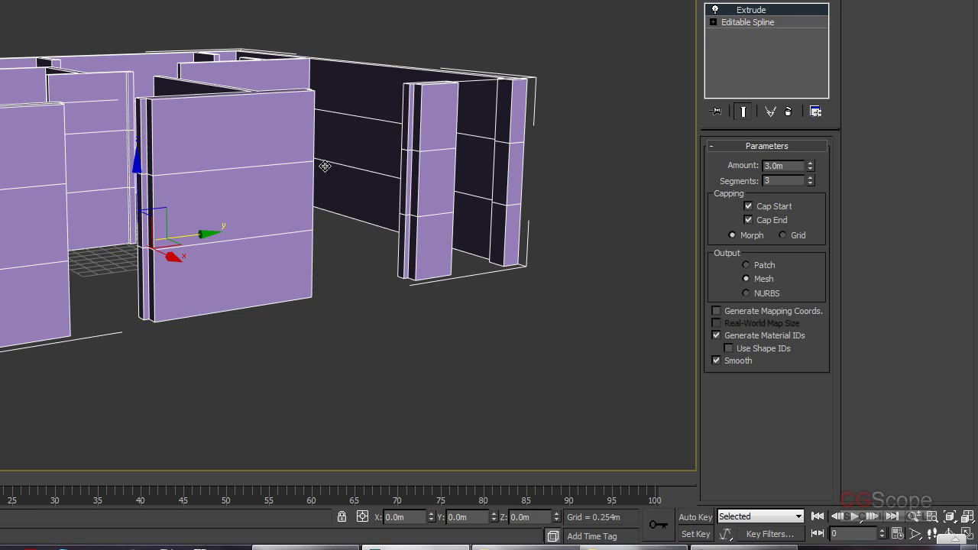
mouse_move(229, 303)
alt+middle_down()
mouse_move(277, 343)
mouse_move(366, 196)
alt+middle_up()
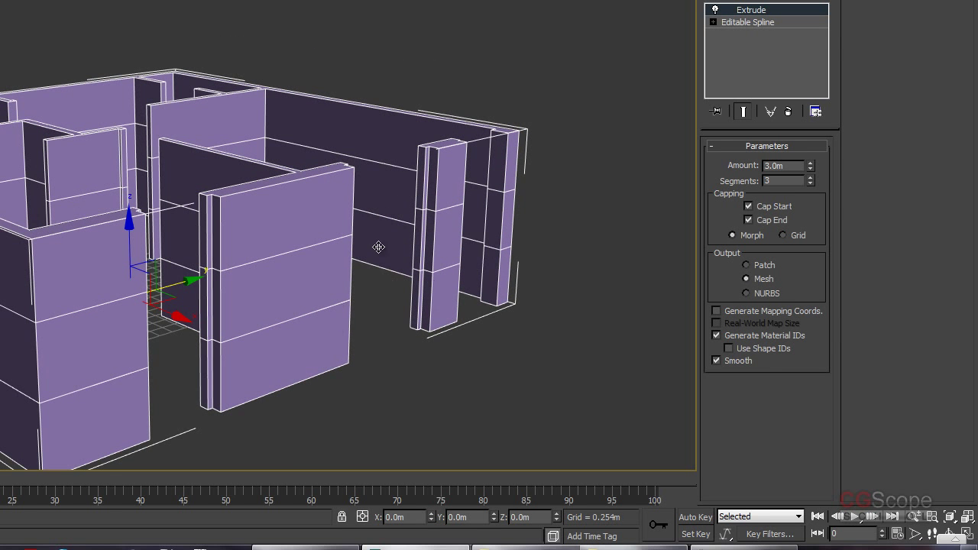
alt+middle_drag(369, 256, 382, 218)
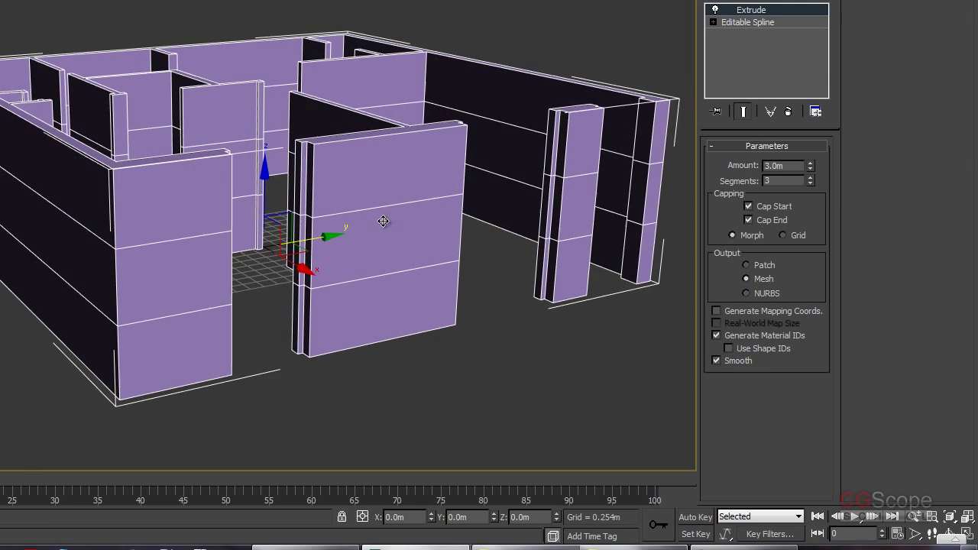
mouse_move(292, 224)
alt+middle_down()
mouse_move(466, 312)
mouse_move(458, 317)
mouse_move(483, 259)
mouse_move(541, 255)
alt+middle_up()
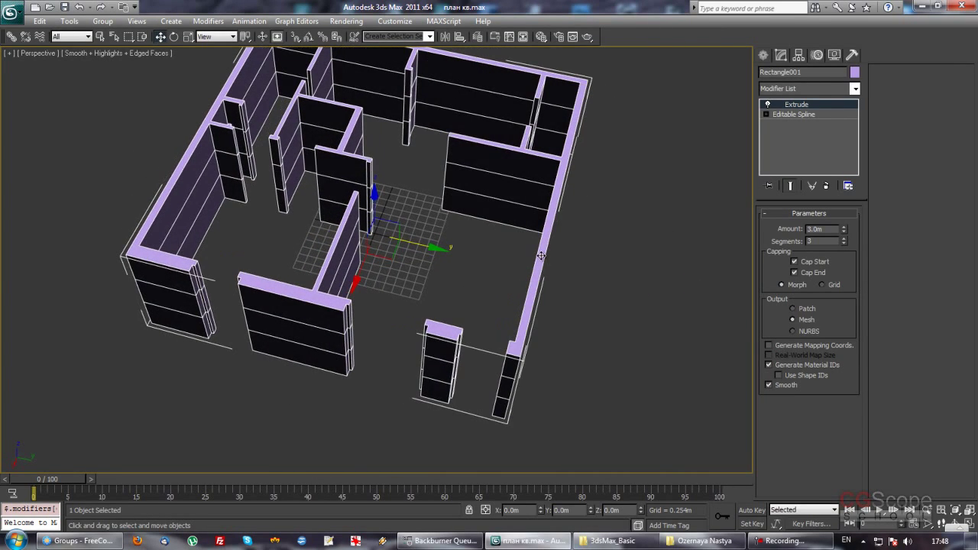
- Orbit around and underneath the room to view the walls' undersides
mouse_move(578, 220)
alt+middle_down()
mouse_move(467, 238)
mouse_move(496, 225)
mouse_move(509, 234)
mouse_move(524, 251)
mouse_move(501, 265)
mouse_move(486, 258)
mouse_move(499, 261)
alt+middle_up()
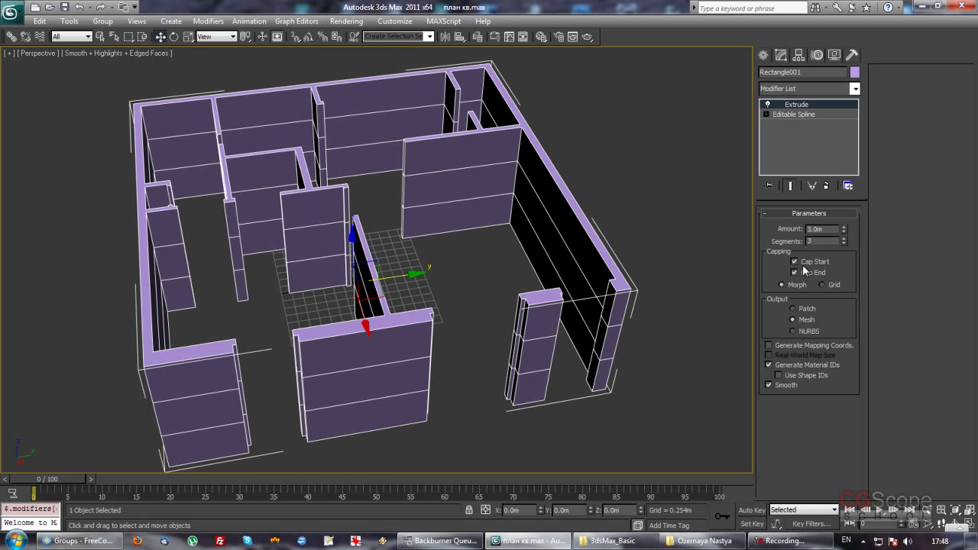
alt+middle_drag(611, 258, 517, 231)
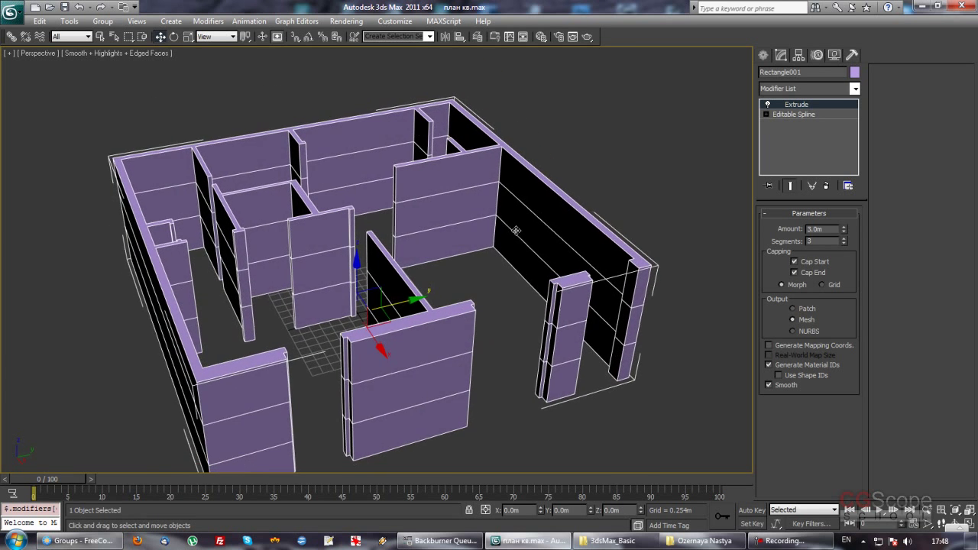
alt+middle_drag(451, 100, 398, 188)
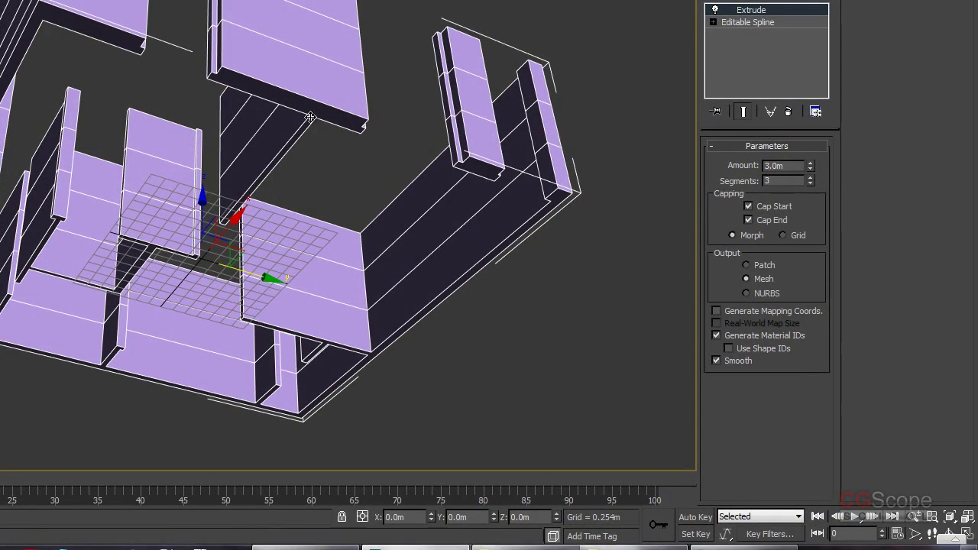
mouse_move(264, 84)
alt+middle_down()
mouse_move(379, 198)
mouse_move(377, 178)
alt+middle_up()
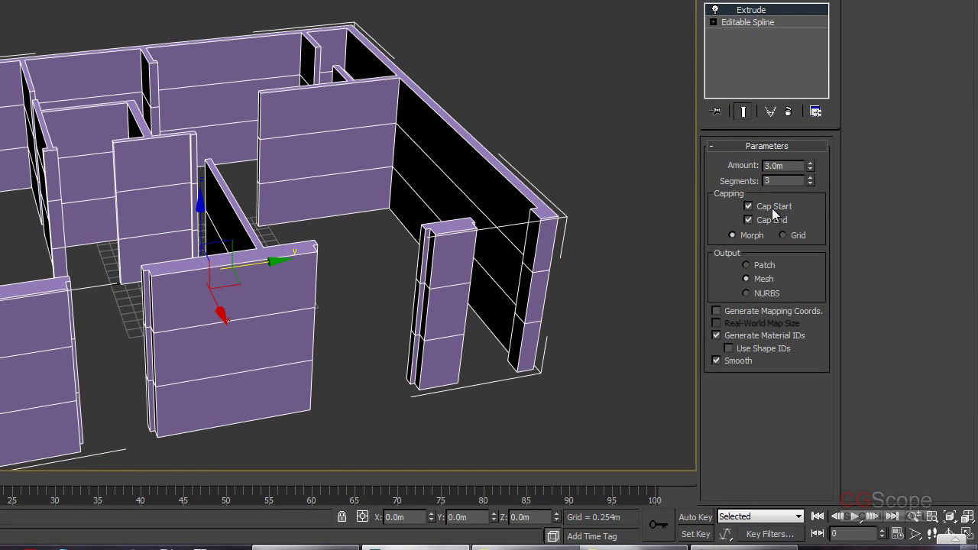
mouse_move(558, 371)
alt+middle_down()
mouse_move(558, 232)
mouse_move(442, 162)
alt+middle_up()
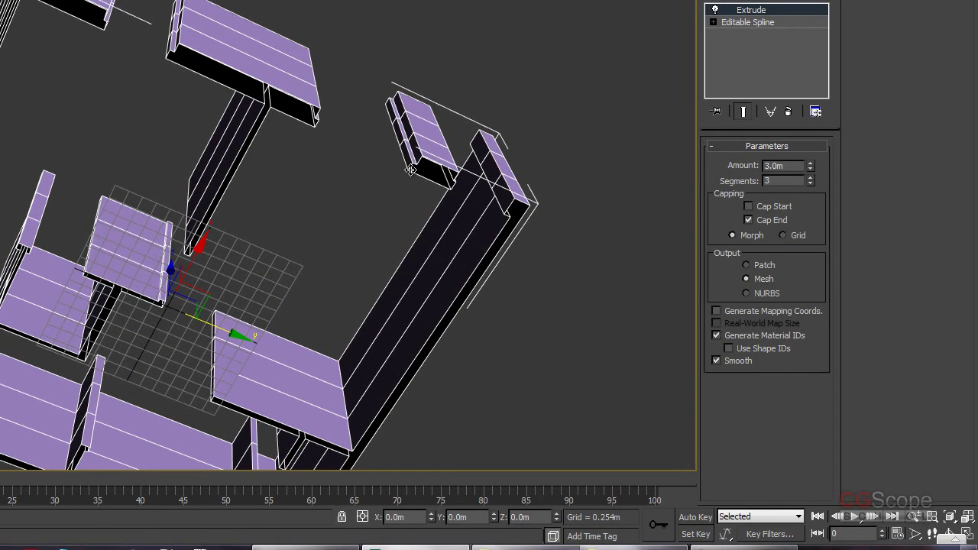
- Toggle Cap Start off and on to compare, leaving the bottom caps on
click(759, 206)
click(760, 206)
click(760, 206)
click(748, 206)
click(761, 208)
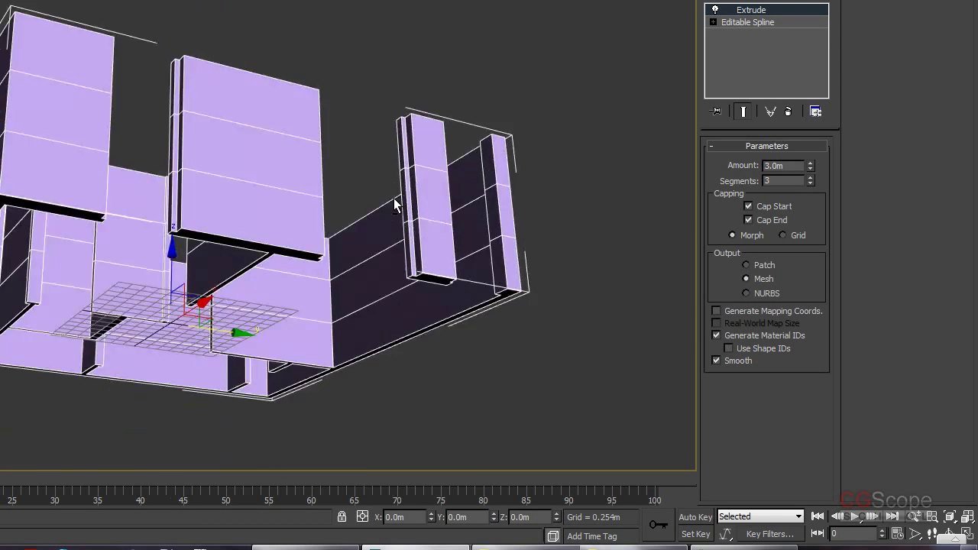
alt+middle_drag(393, 198, 400, 284)
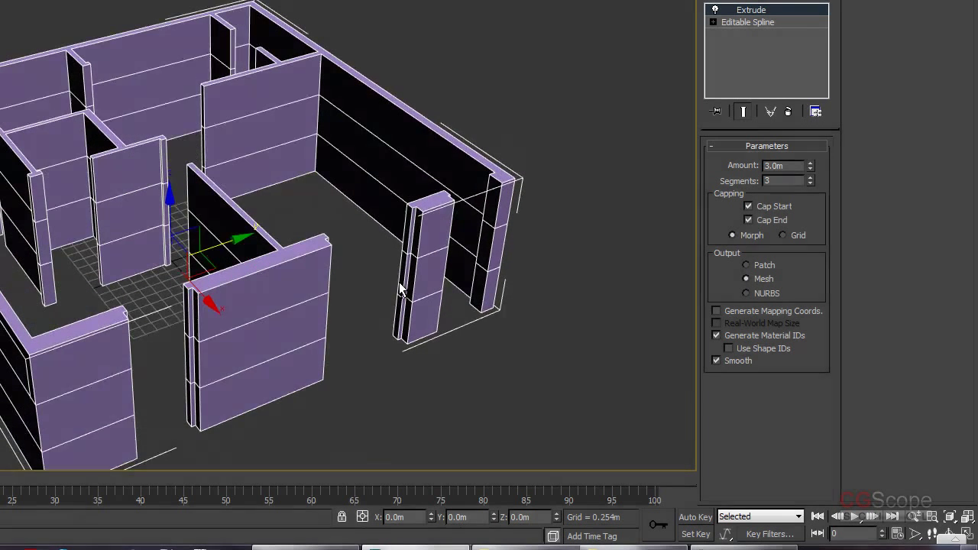
- Switch Cap End off and back on, orbiting to inspect the wall tops
click(771, 219)
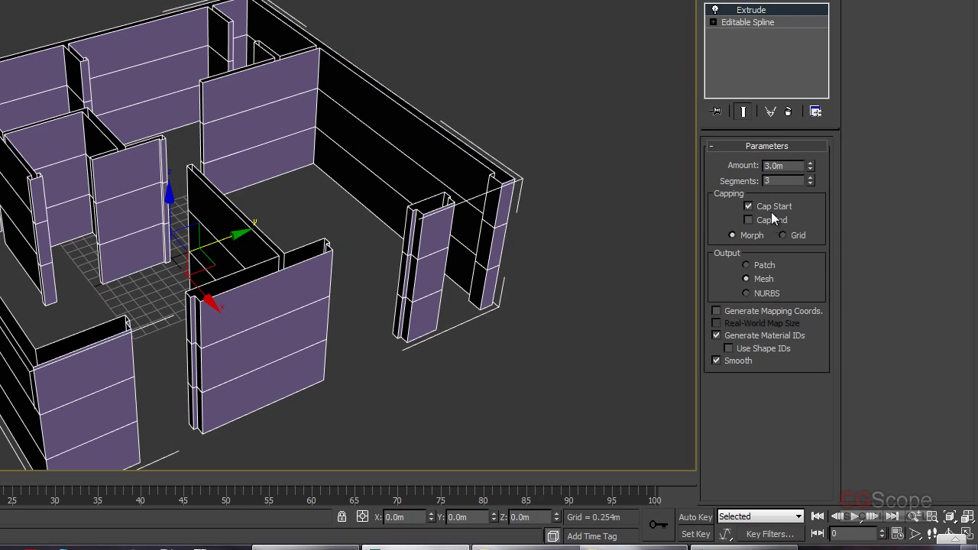
mouse_move(418, 326)
alt+middle_down()
mouse_move(410, 411)
mouse_move(418, 273)
mouse_move(421, 317)
alt+middle_up()
click(748, 219)
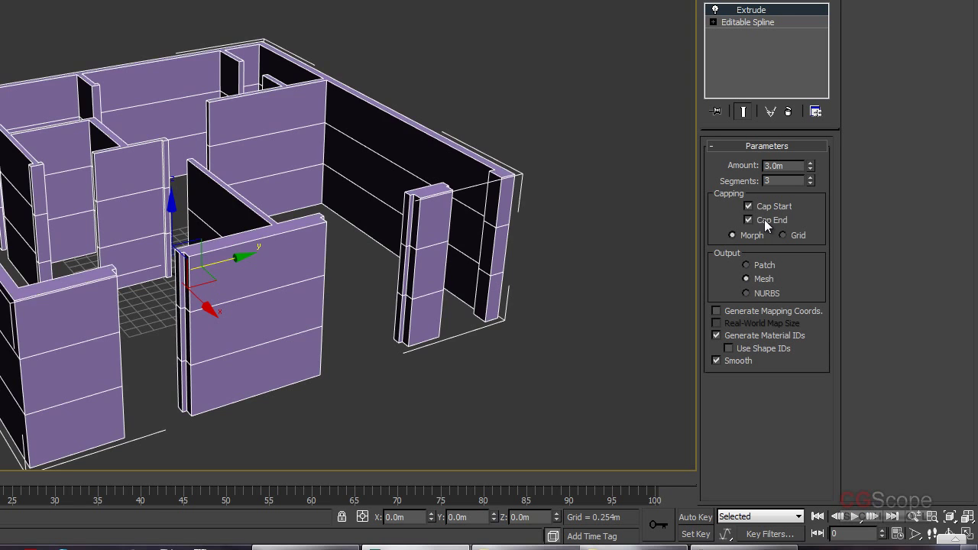
mouse_move(458, 252)
alt+middle_down()
mouse_move(474, 242)
mouse_move(436, 229)
mouse_move(436, 269)
mouse_move(446, 252)
mouse_move(350, 223)
alt+middle_up()
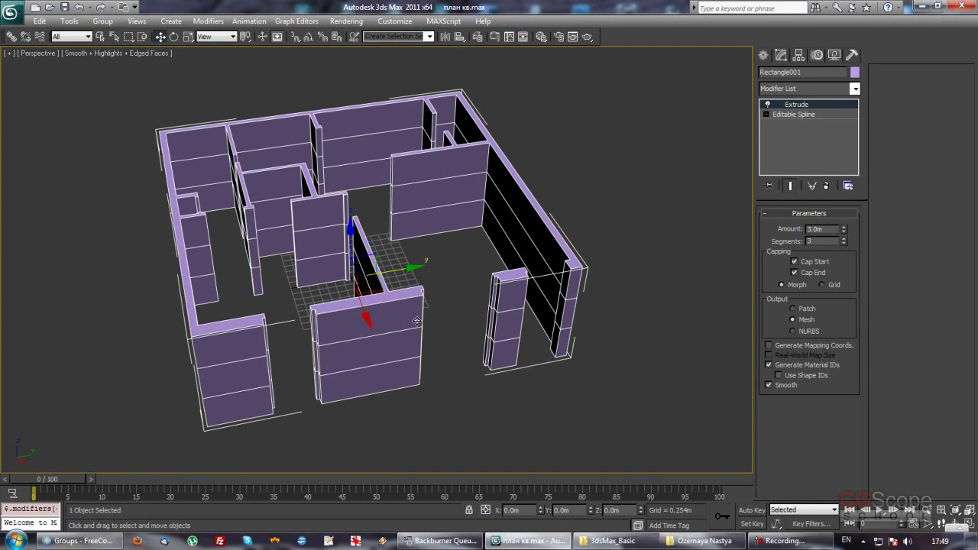
alt+middle_drag(489, 151, 433, 275)
- Draw a six-pointed Star spline beside the walls
scroll(433, 275, down, 3)
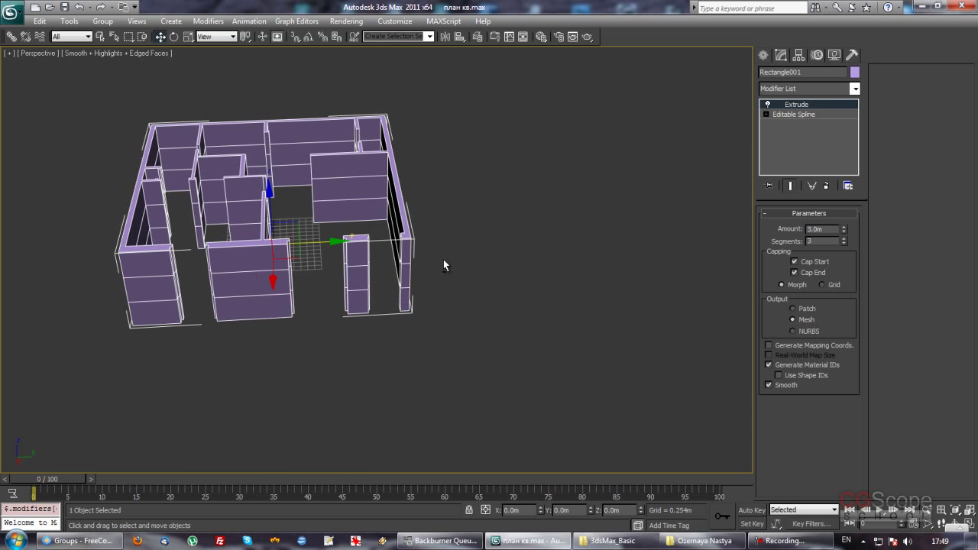
click(763, 56)
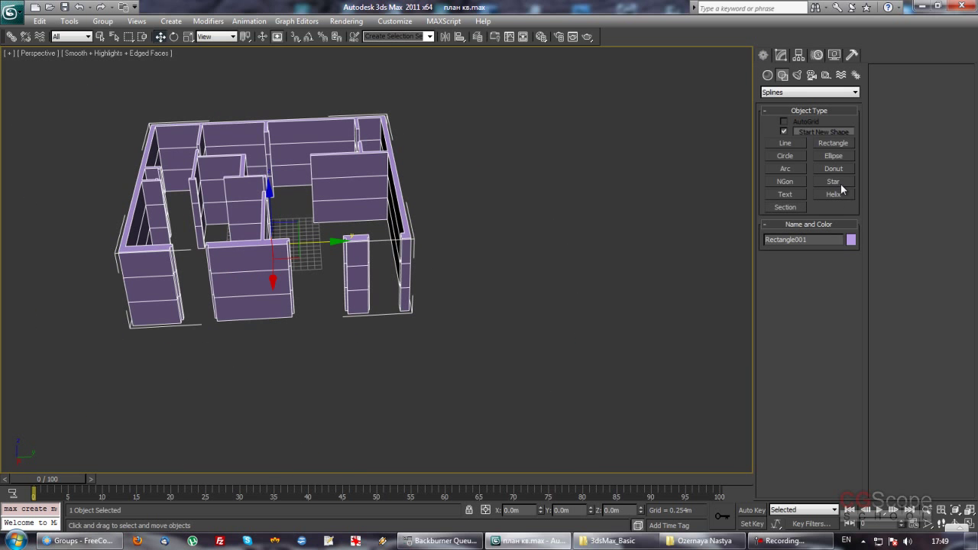
click(846, 183)
drag(562, 295, 608, 275)
click(577, 313)
right_click(577, 313)
alt+middle_drag(577, 313, 535, 305)
- Extrude Star001 to 3.0m with 3 segments and orbit in closer to view it
click(781, 55)
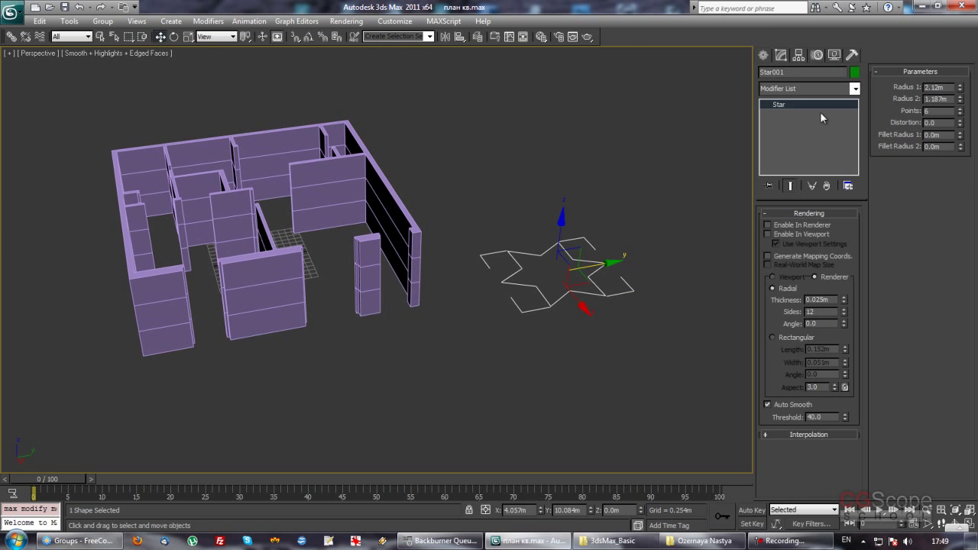
click(856, 92)
key(e)
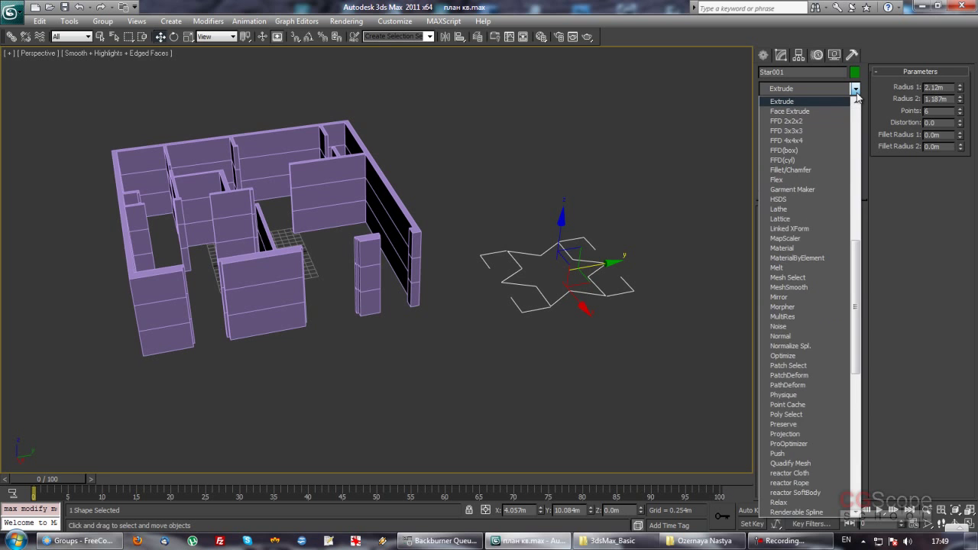
key(Return)
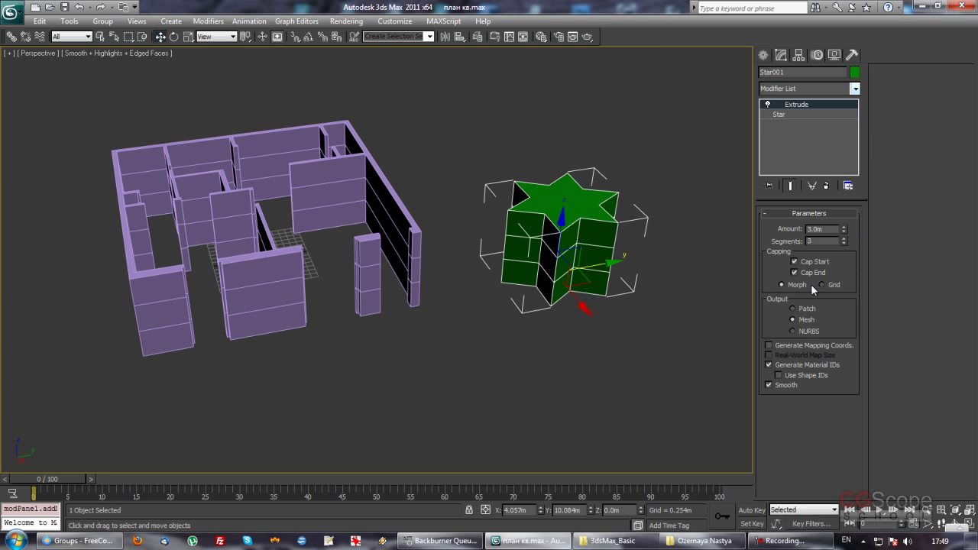
alt+middle_drag(547, 311, 635, 279)
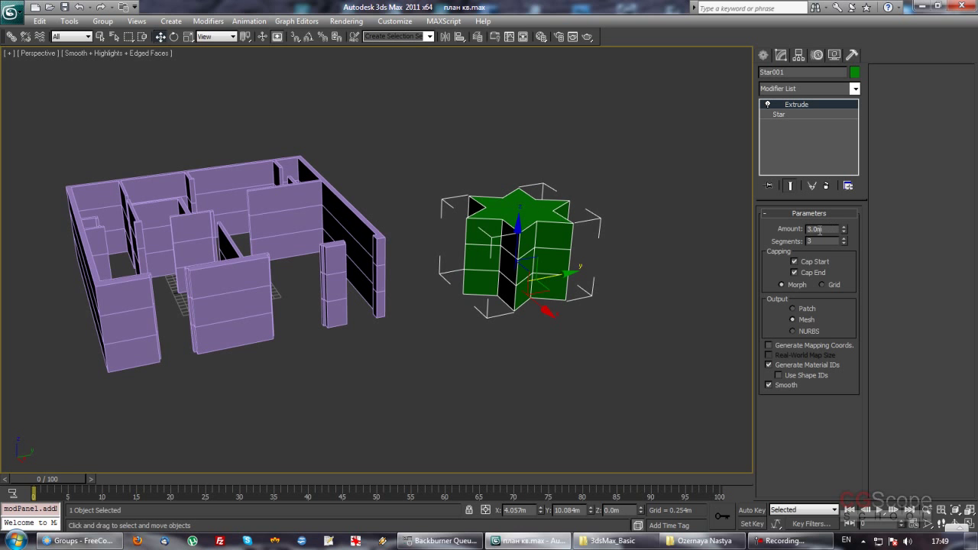
alt+middle_drag(609, 354, 607, 349)
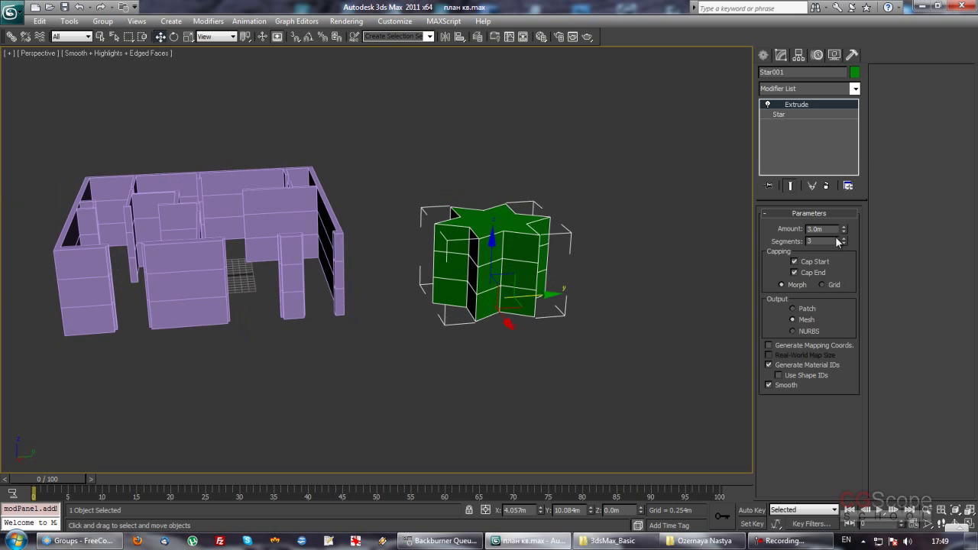
mouse_move(540, 347)
alt+middle_down()
mouse_move(486, 278)
mouse_move(522, 211)
mouse_move(515, 121)
mouse_move(528, 86)
mouse_move(608, 182)
alt+middle_up()
scroll(551, 343, up, 2)
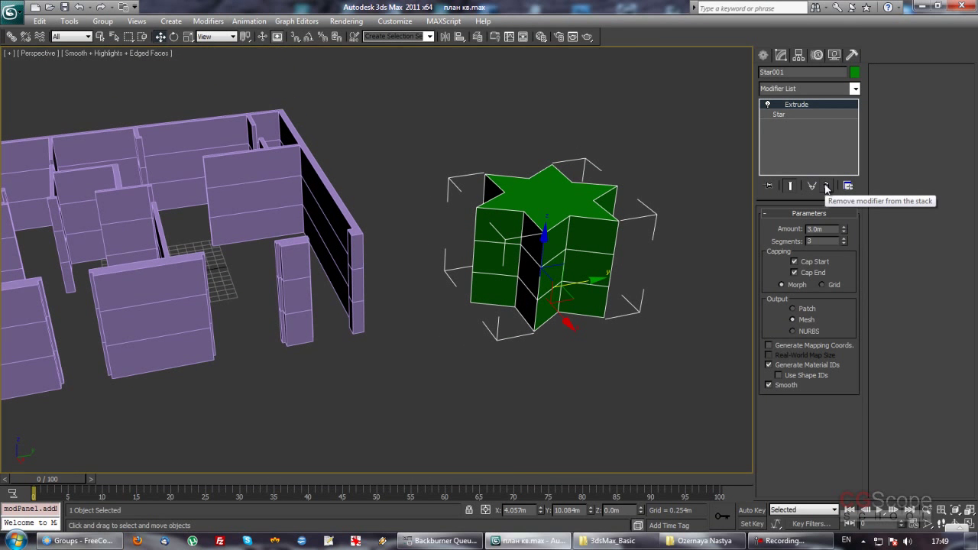
- Open the star's Extrude modifier options and close them unchanged
right_click(815, 109)
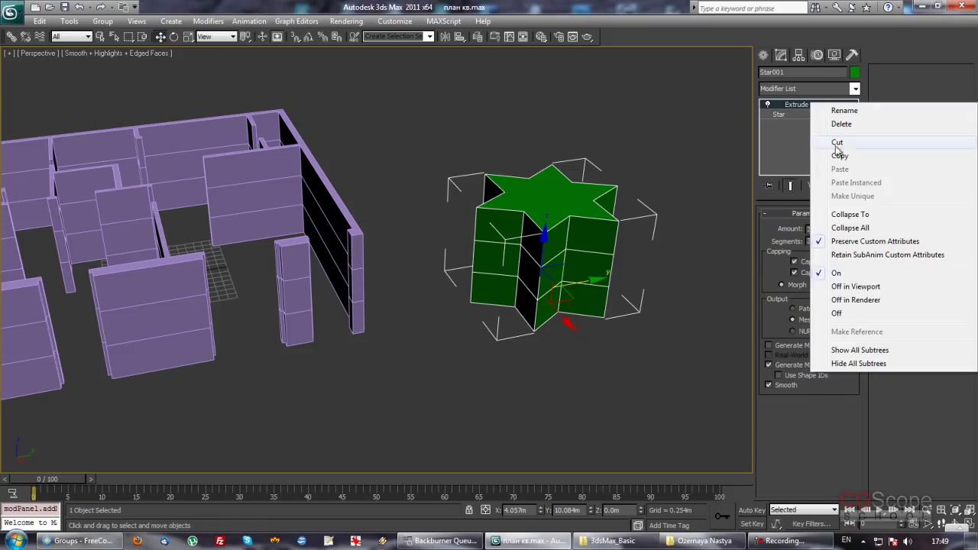
click(819, 103)
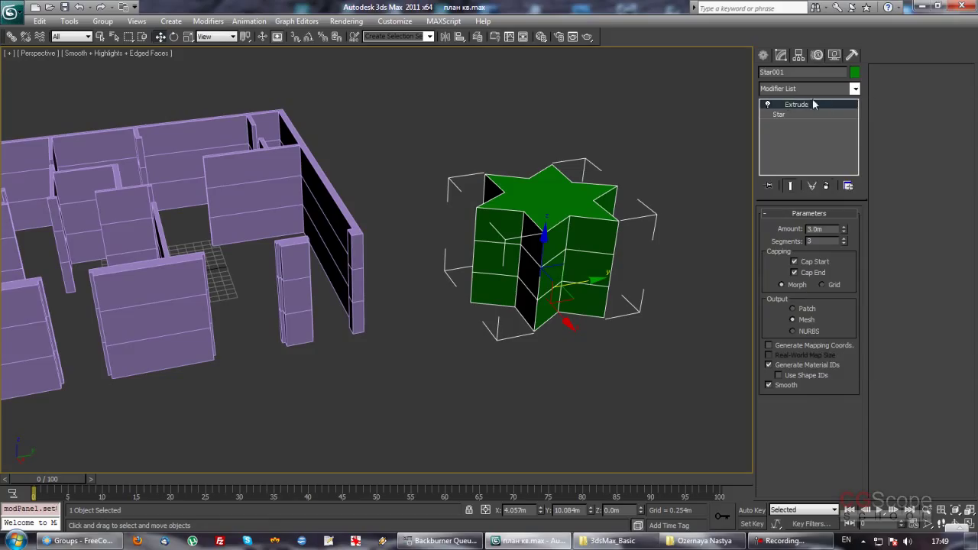
right_click(819, 104)
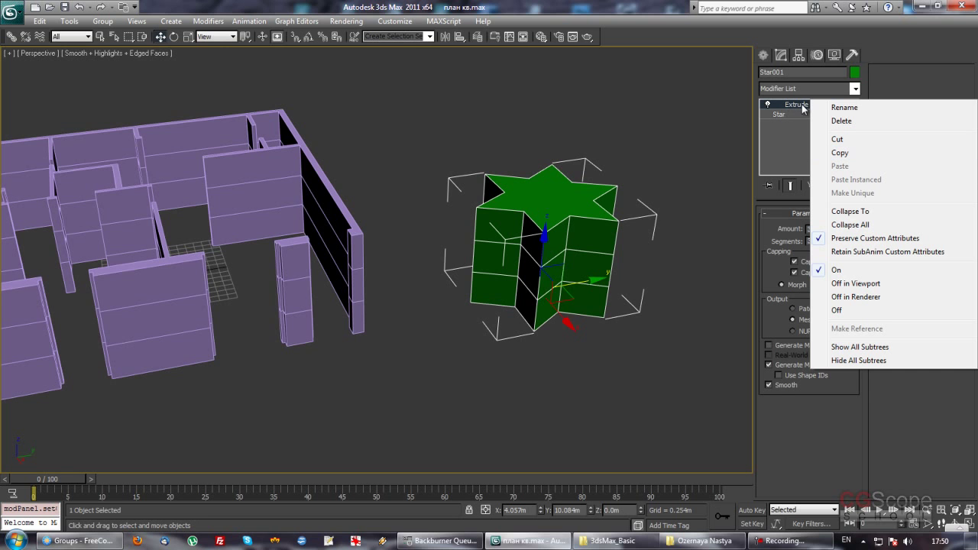
click(654, 277)
middle_drag(665, 266, 541, 273)
- Place a flat 'MAX Text' text shape beside the star
click(763, 55)
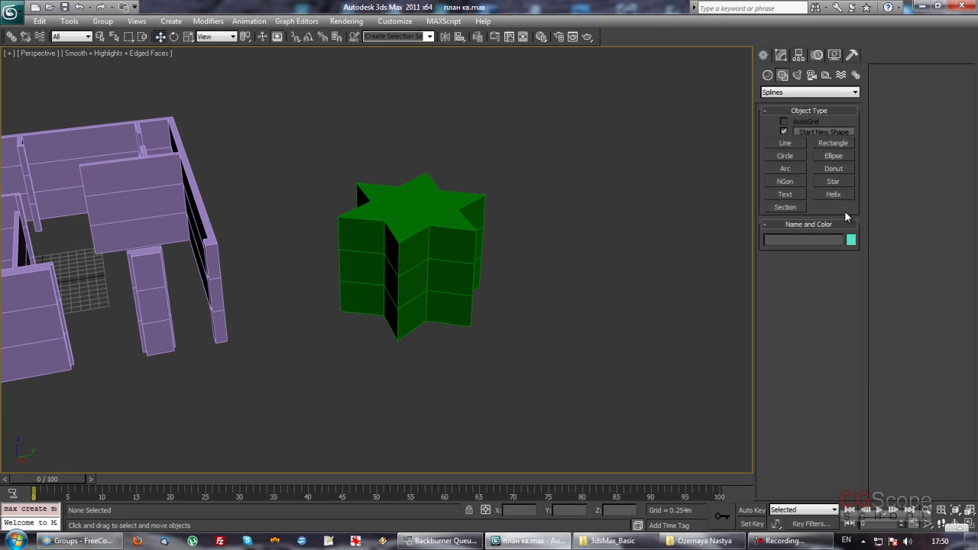
click(794, 196)
click(655, 235)
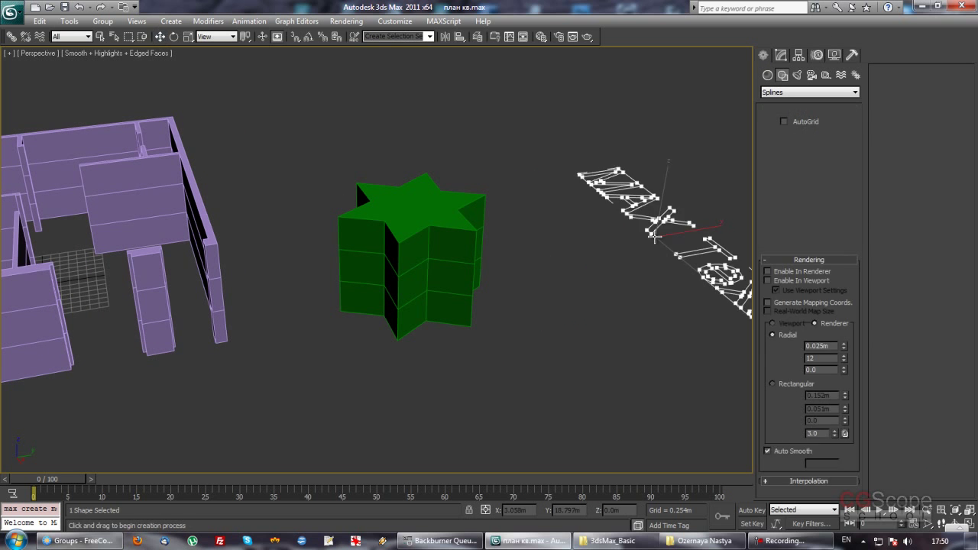
alt+middle_drag(625, 283, 517, 273)
- Select the green star and copy its Extrude modifier from the stack
key(w)
click(337, 220)
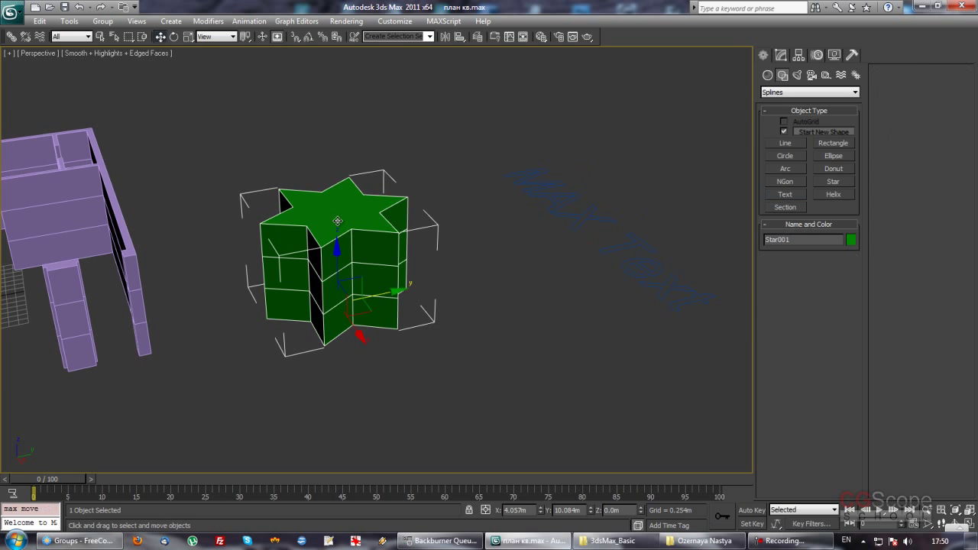
click(780, 55)
click(809, 114)
click(815, 104)
right_click(815, 107)
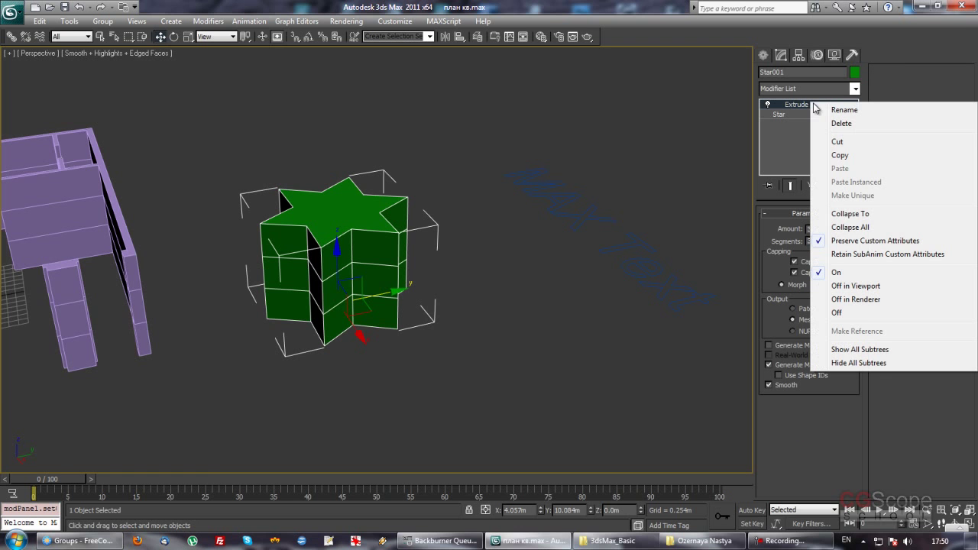
click(851, 155)
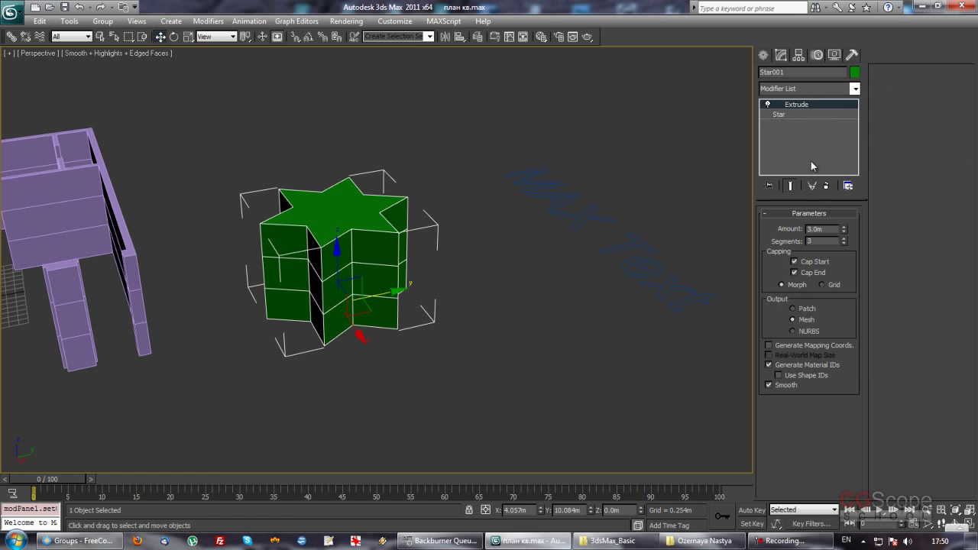
- Paste the star's Extrude onto the MAX Text as an instance, replacing a plain pasted copy
click(589, 216)
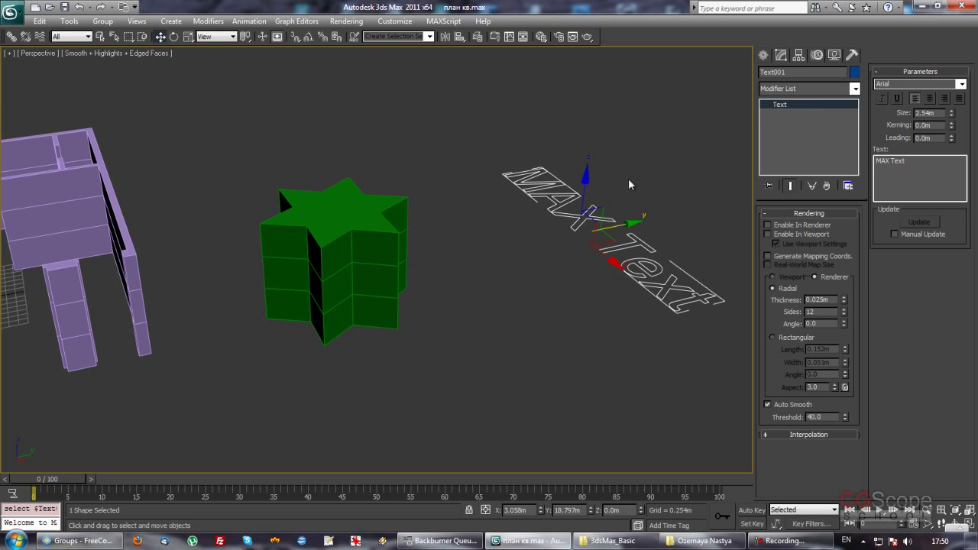
right_click(800, 107)
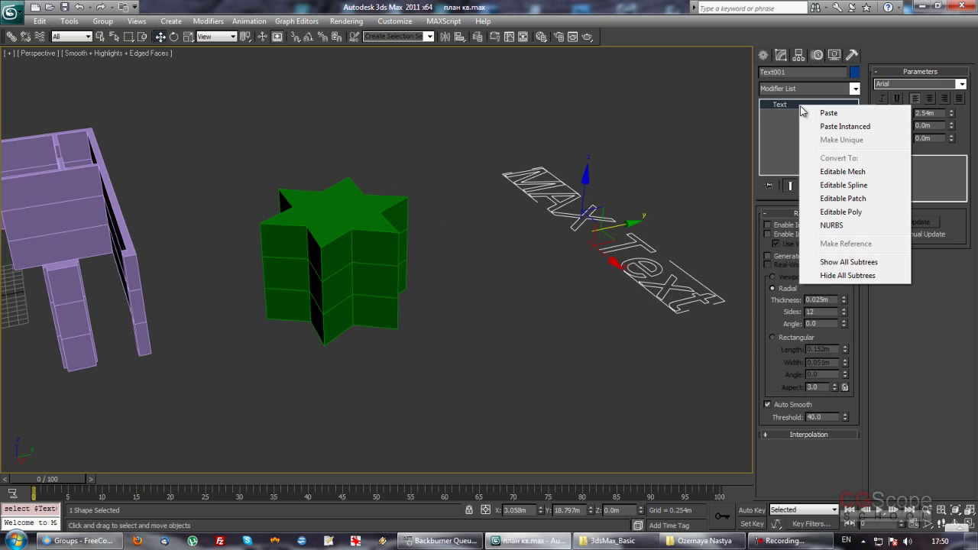
click(829, 113)
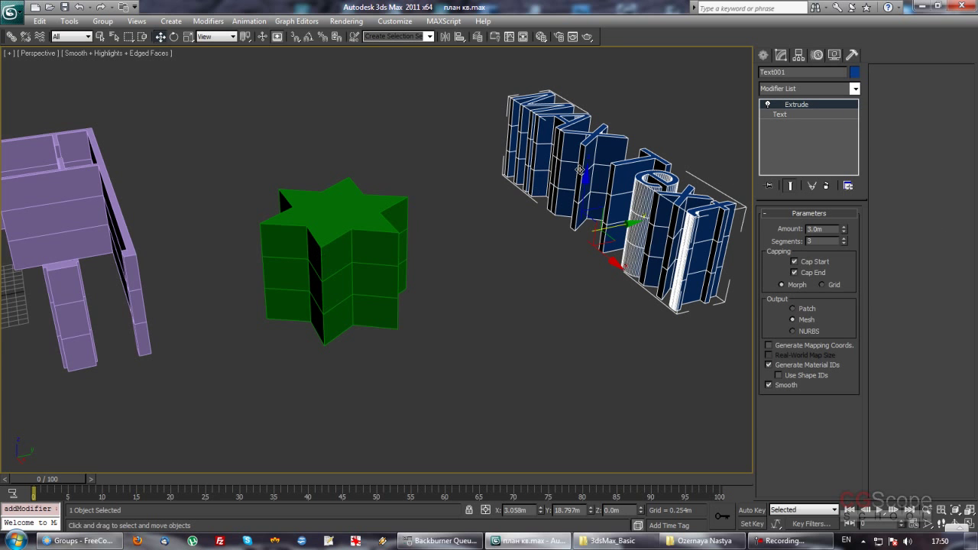
click(827, 186)
right_click(794, 104)
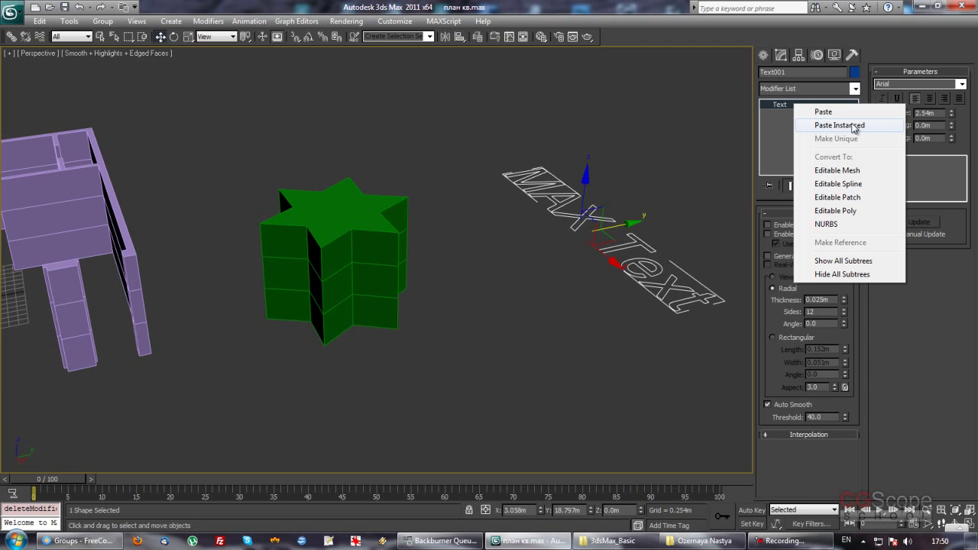
click(847, 127)
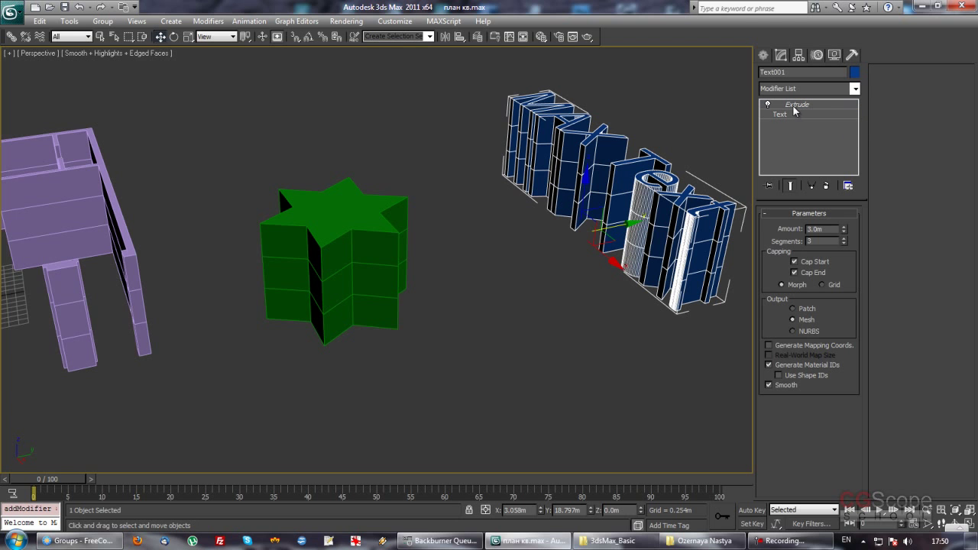
- Select the star and adjust the shared Extrude amount to 2.657m
click(96, 195)
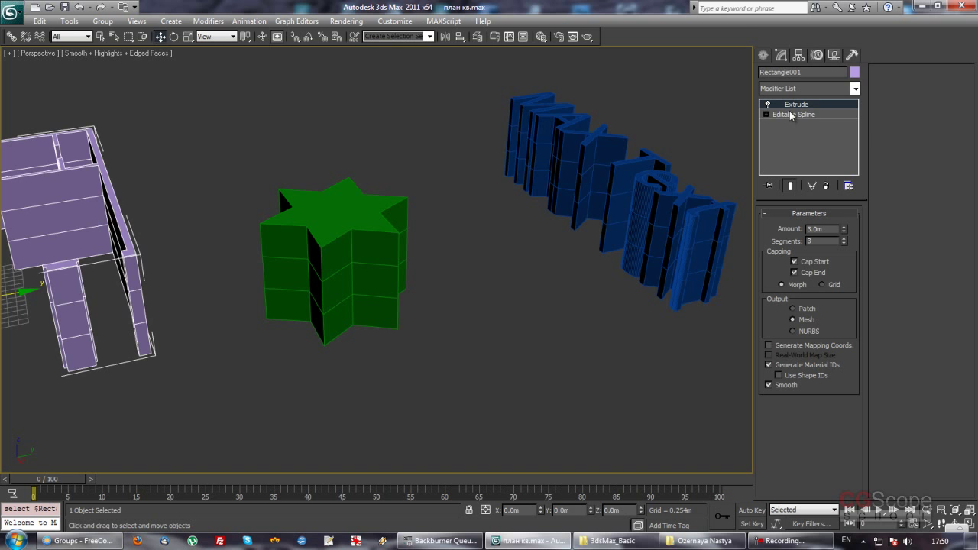
click(627, 165)
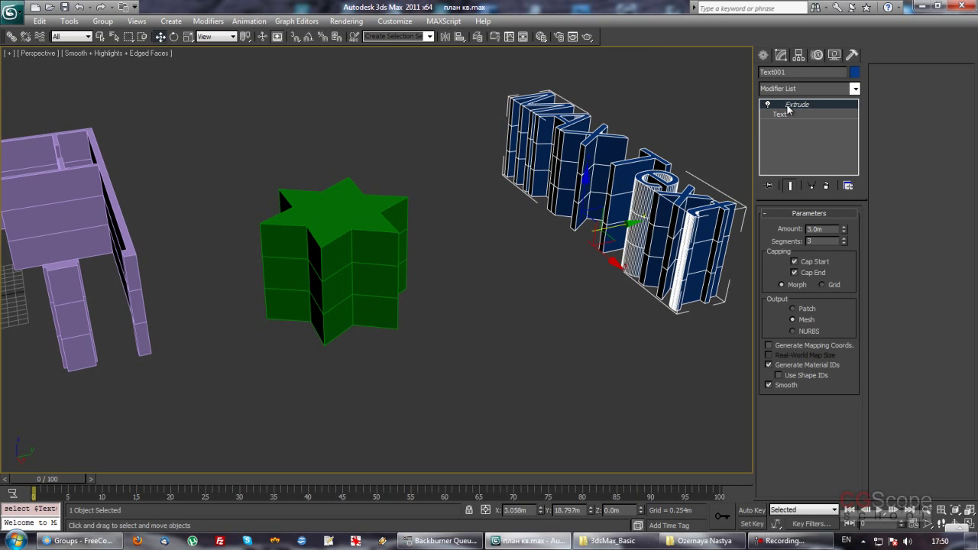
click(373, 216)
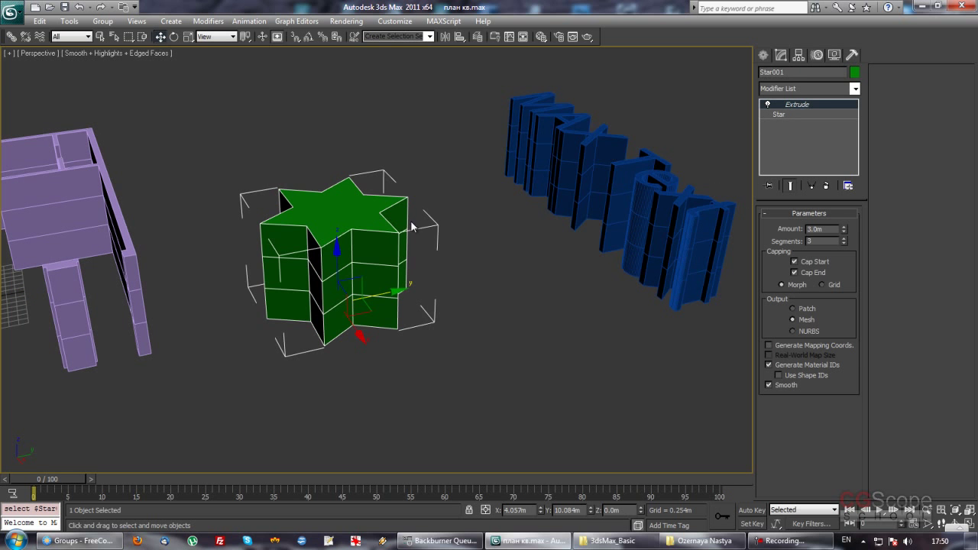
mouse_move(843, 229)
mouse_down()
mouse_move(822, 308)
mouse_move(596, 170)
mouse_up()
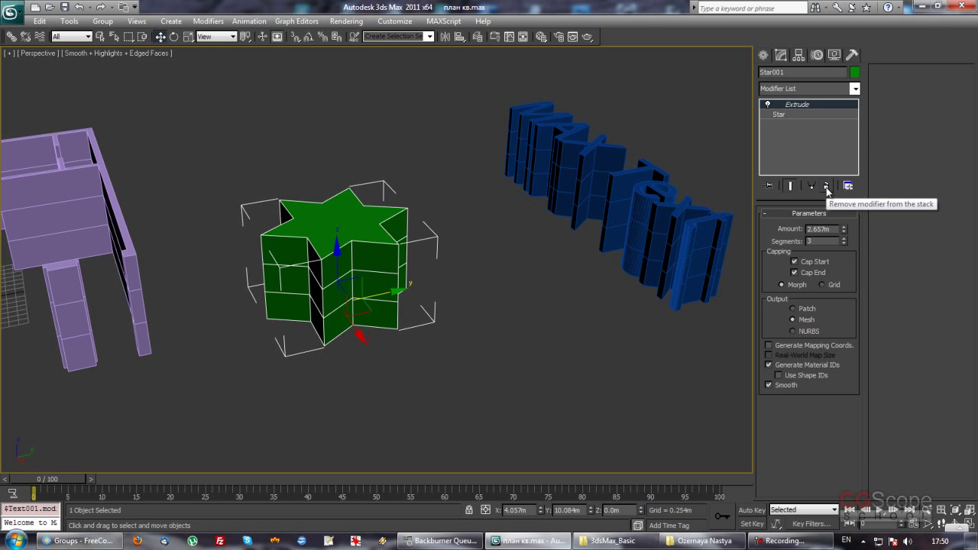
- Delete the Extrude from the MAX Text and cut the Extrude off the star
click(709, 193)
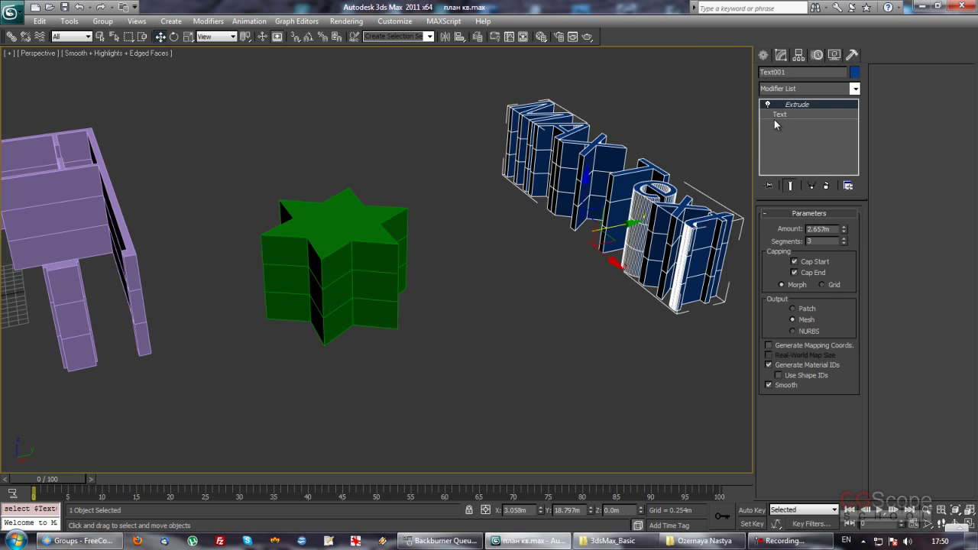
click(826, 186)
alt+middle_drag(577, 259, 356, 244)
click(356, 244)
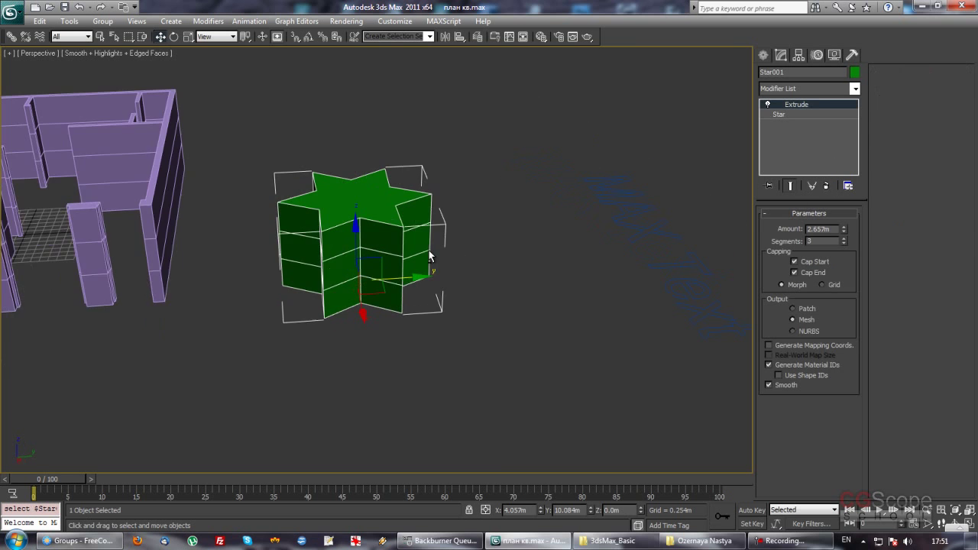
alt+middle_drag(428, 258, 502, 262)
right_click(836, 105)
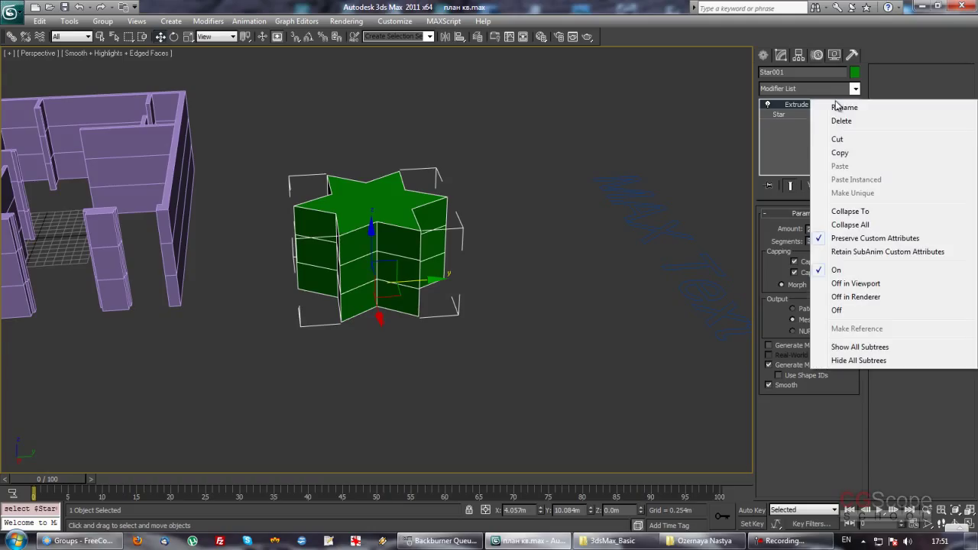
click(839, 121)
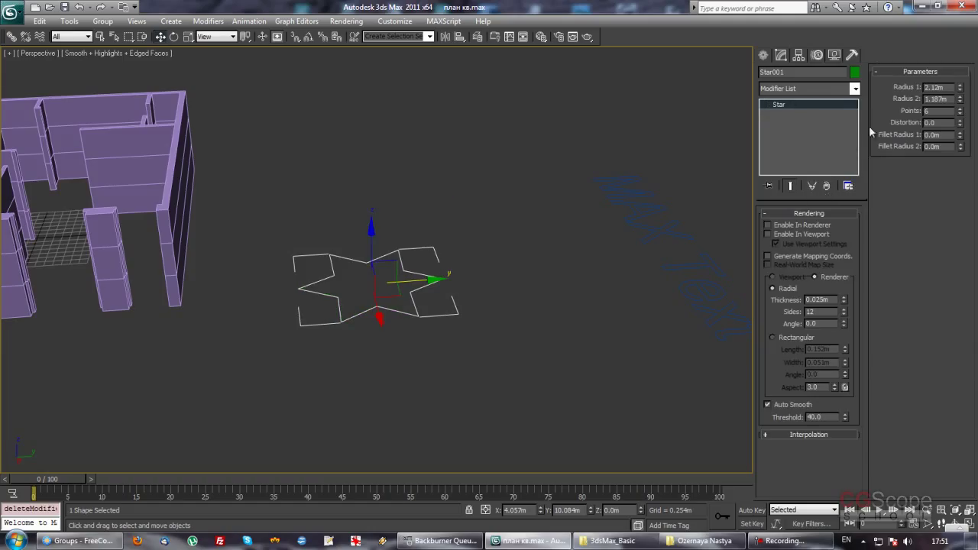
- Add an Edit Spline modifier to the star from the Modifier List
click(855, 89)
key(e)
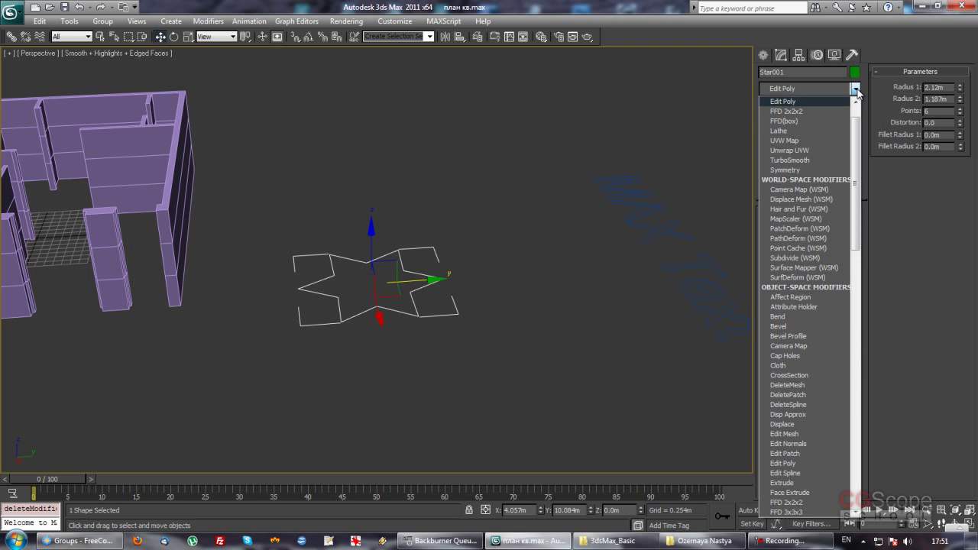
key(e)
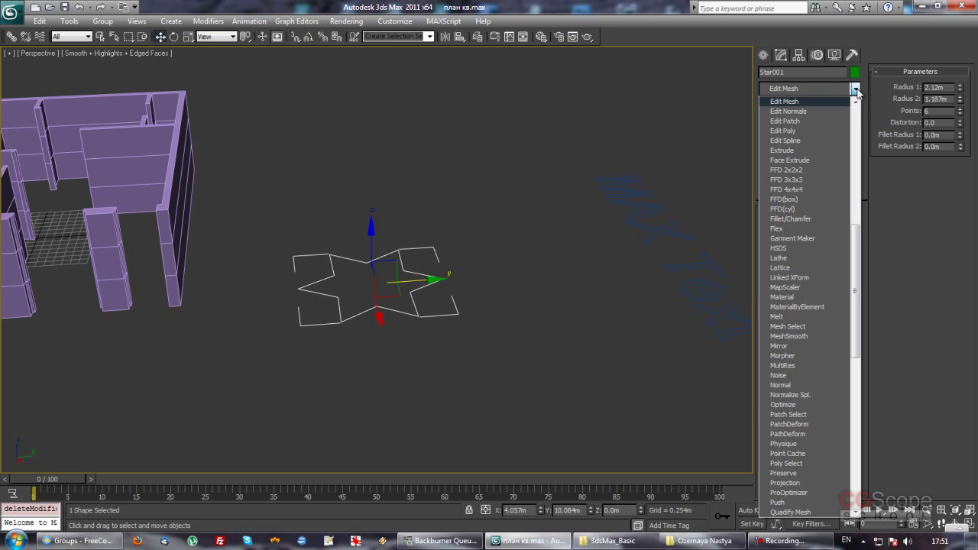
key(e)
key(e)
key(e)
key(e)
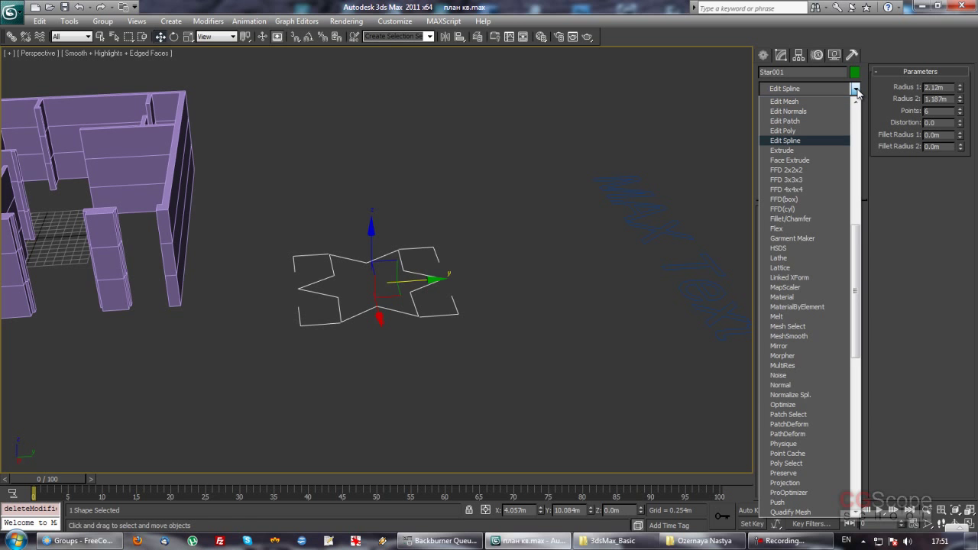
key(Return)
- Break the star outline open at a vertex on its right side
mouse_move(512, 400)
alt+middle_down()
mouse_move(507, 321)
mouse_move(411, 267)
alt+middle_up()
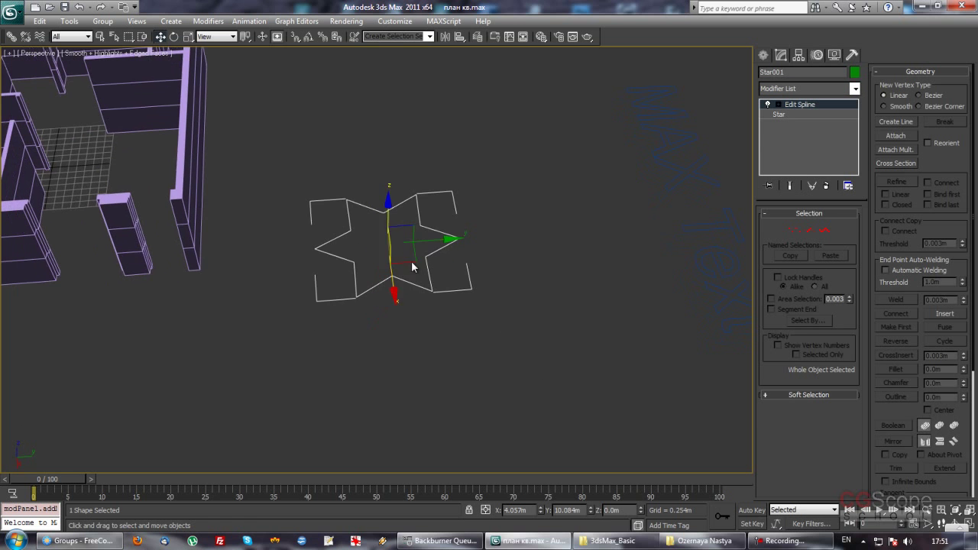
click(795, 229)
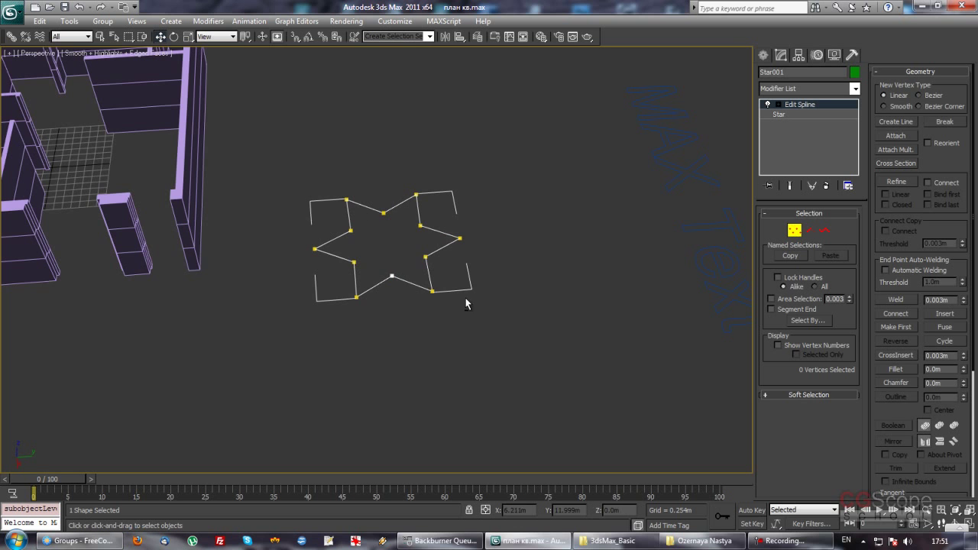
alt+middle_drag(464, 301, 469, 295)
click(462, 242)
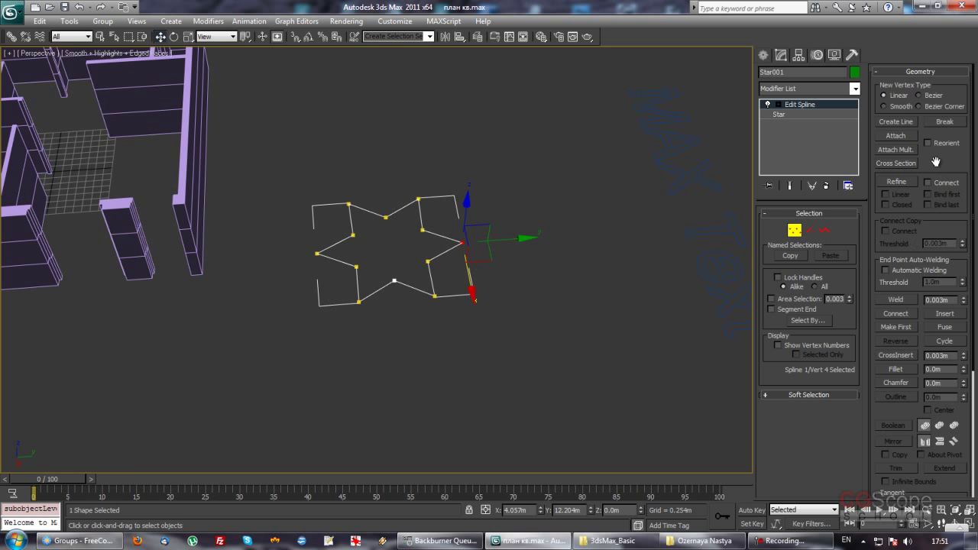
click(945, 122)
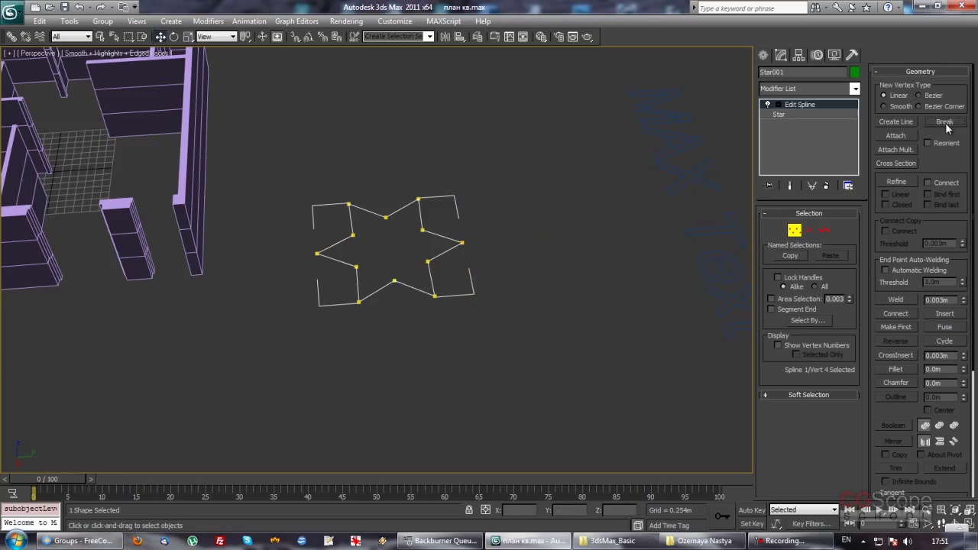
click(794, 231)
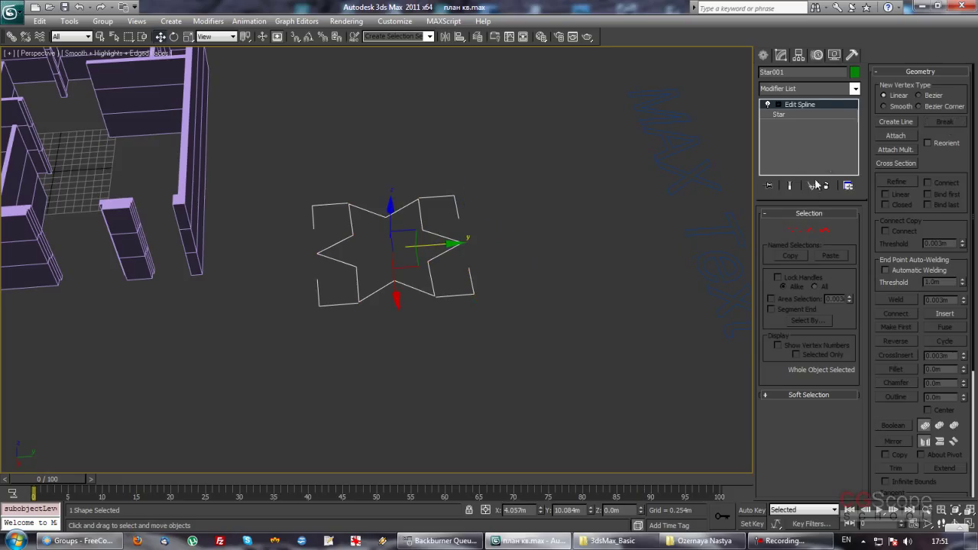
- Paste the cut Extrude back onto the star above its Edit Spline
right_click(818, 104)
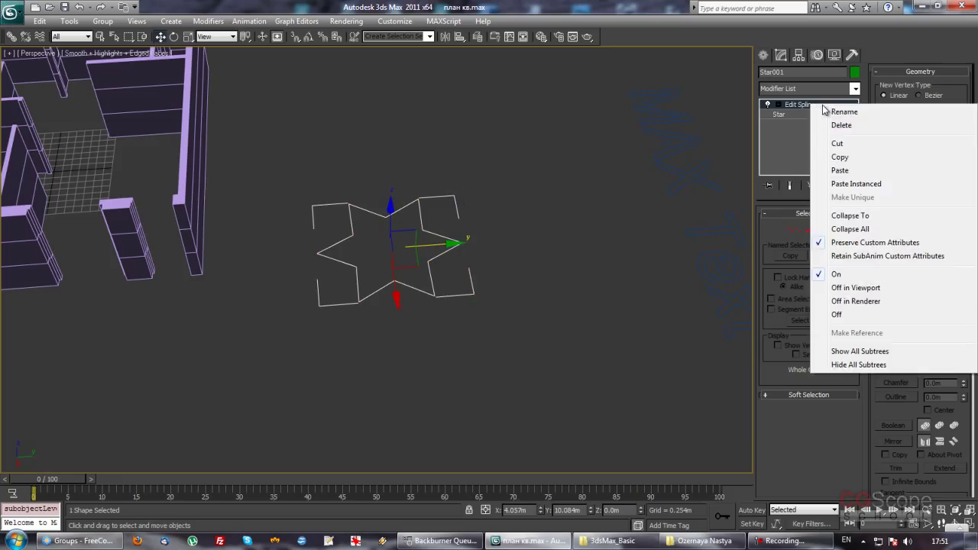
click(853, 171)
click(521, 349)
mouse_move(521, 348)
alt+middle_down()
mouse_move(546, 364)
mouse_move(428, 283)
alt+middle_up()
- Reselect the star and go down to its Edit Spline level
click(428, 283)
middle_drag(492, 330, 521, 356)
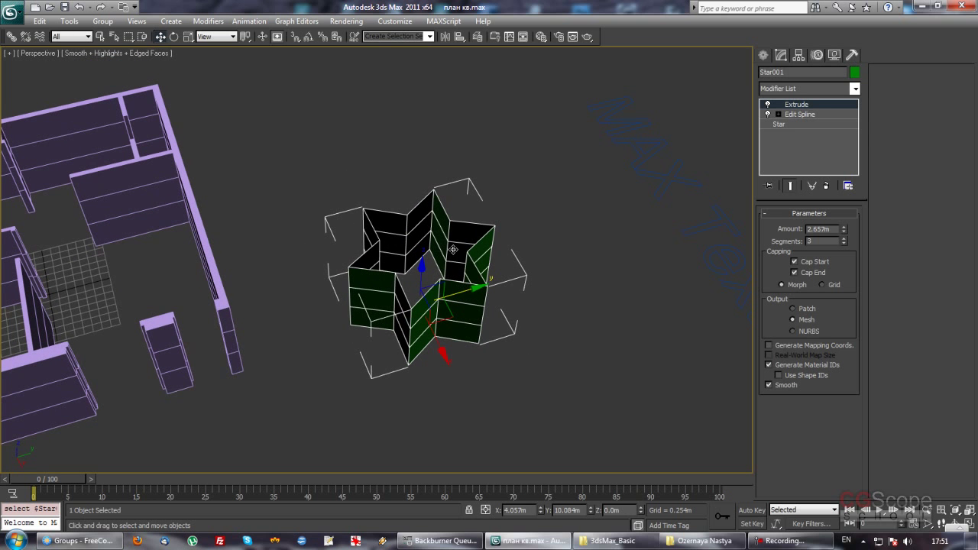
alt+middle_drag(491, 324, 413, 249)
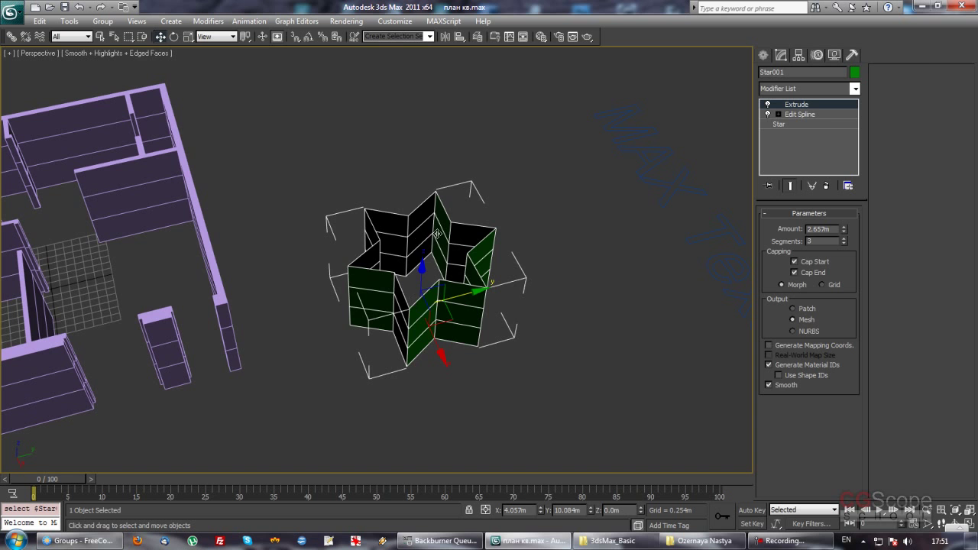
click(800, 114)
mouse_move(580, 281)
alt+middle_down()
mouse_move(568, 285)
mouse_move(579, 258)
mouse_move(565, 243)
alt+middle_up()
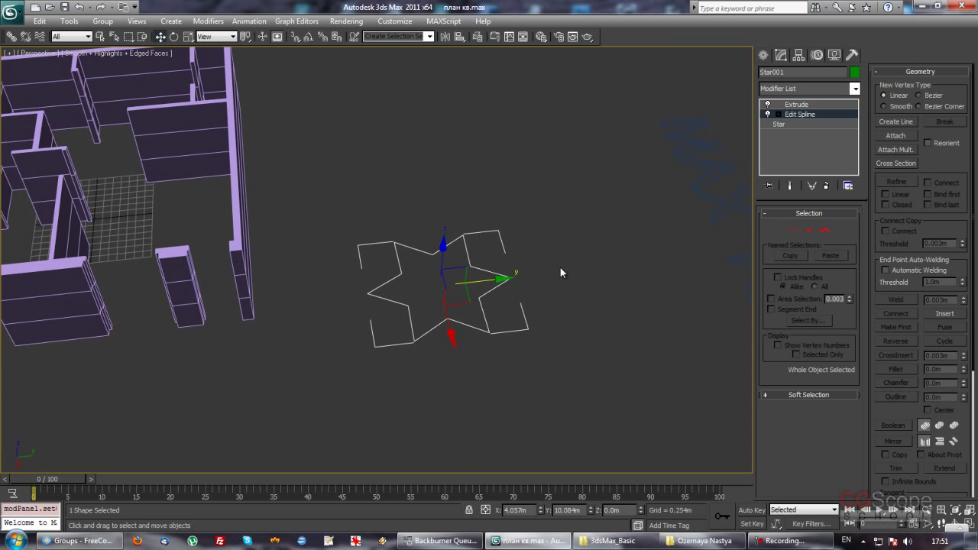
- Move one star vertex outward to the right, then return to the Extrude level
alt+middle_drag(571, 279, 523, 286)
key(1)
click(509, 275)
drag(546, 286, 595, 297)
click(795, 230)
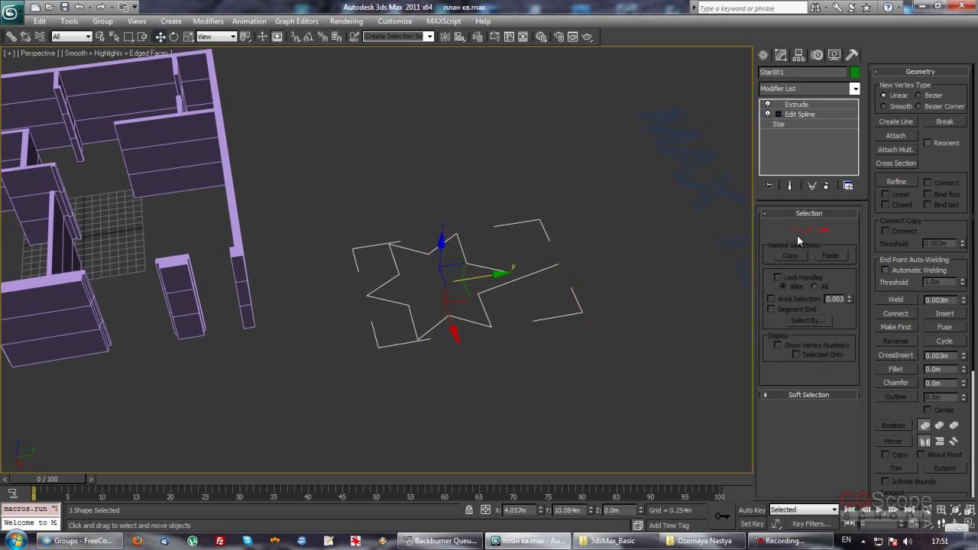
click(797, 104)
- Inspect the extruded walls, then step down to the Star base, accepting the topology warning
mouse_move(617, 305)
alt+middle_down()
mouse_move(602, 344)
mouse_move(500, 269)
alt+middle_up()
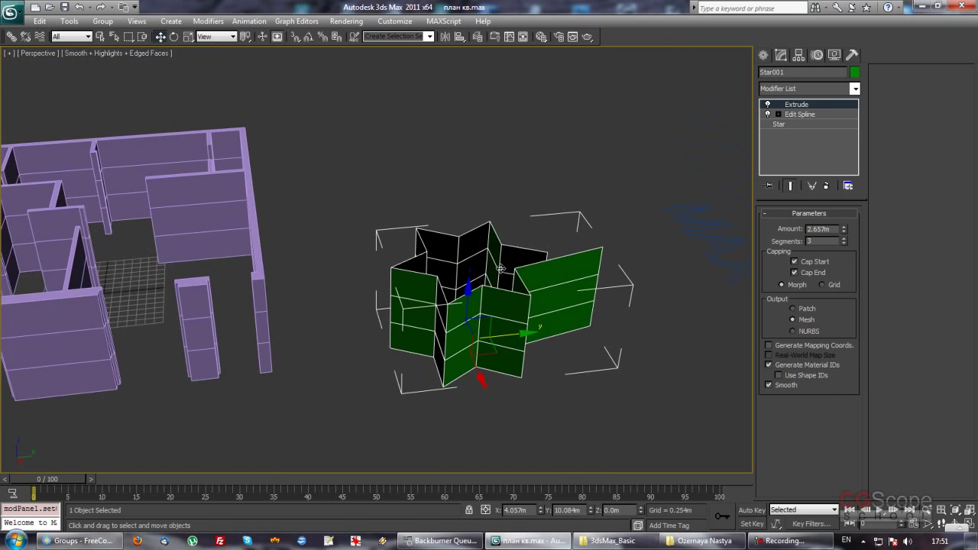
mouse_move(501, 319)
alt+middle_down()
mouse_move(512, 269)
mouse_move(565, 315)
alt+middle_up()
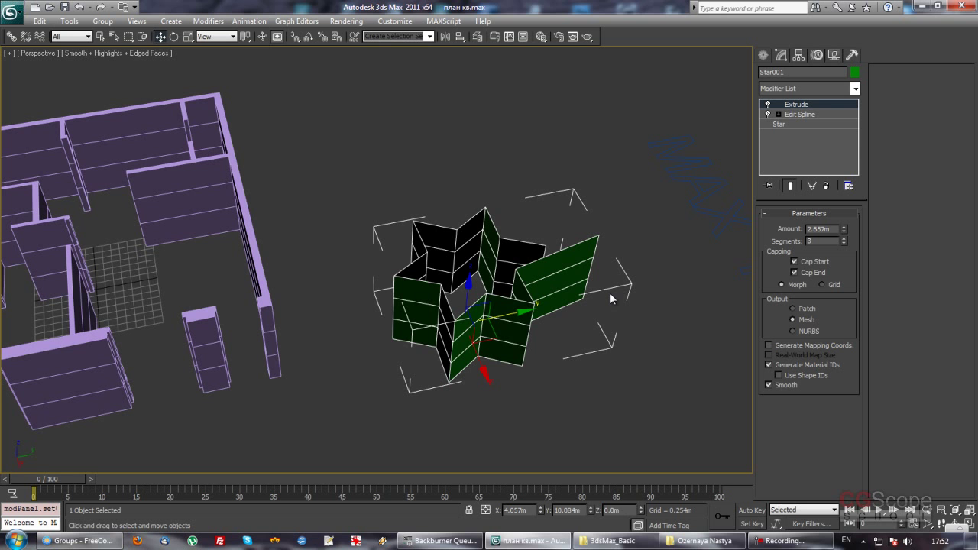
mouse_move(587, 246)
alt+middle_down()
mouse_move(546, 290)
mouse_move(569, 295)
mouse_move(560, 280)
mouse_move(723, 152)
alt+middle_up()
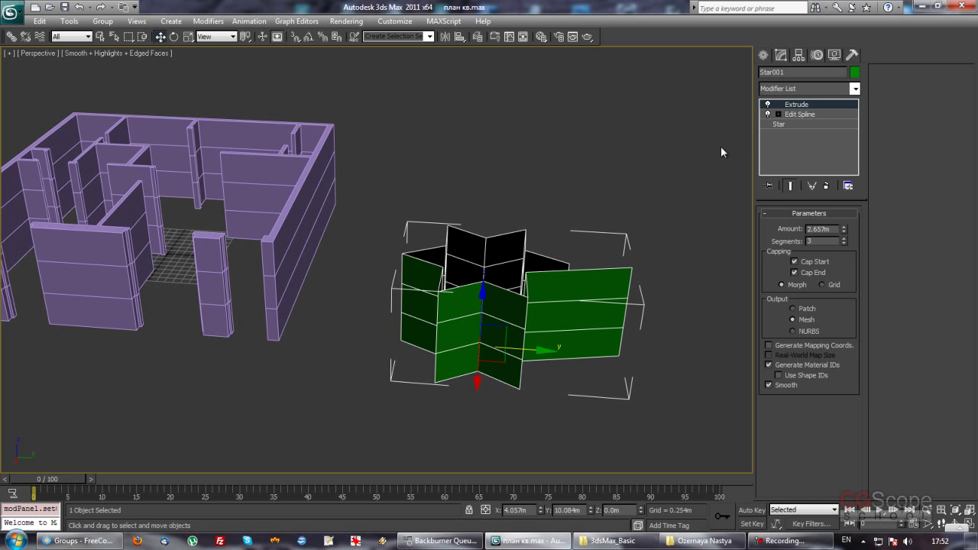
click(796, 124)
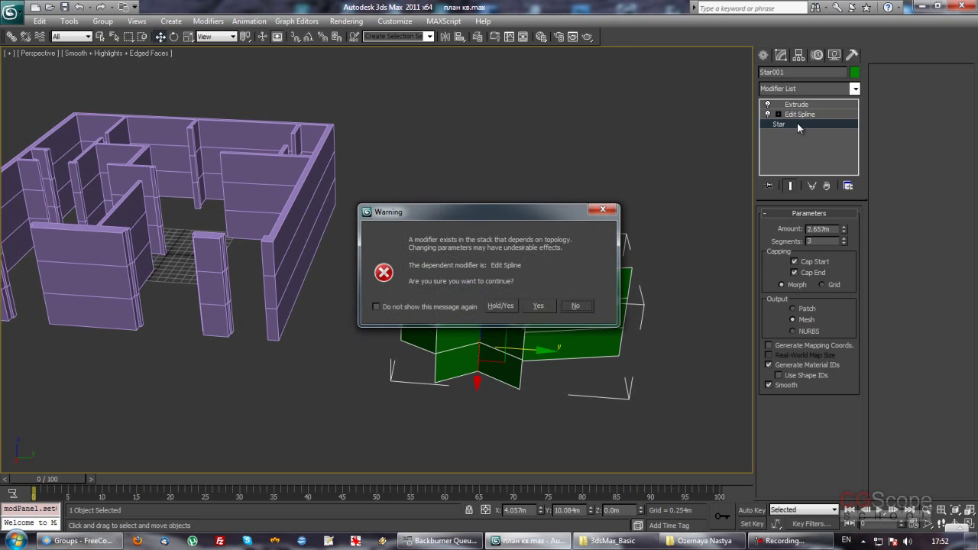
click(532, 307)
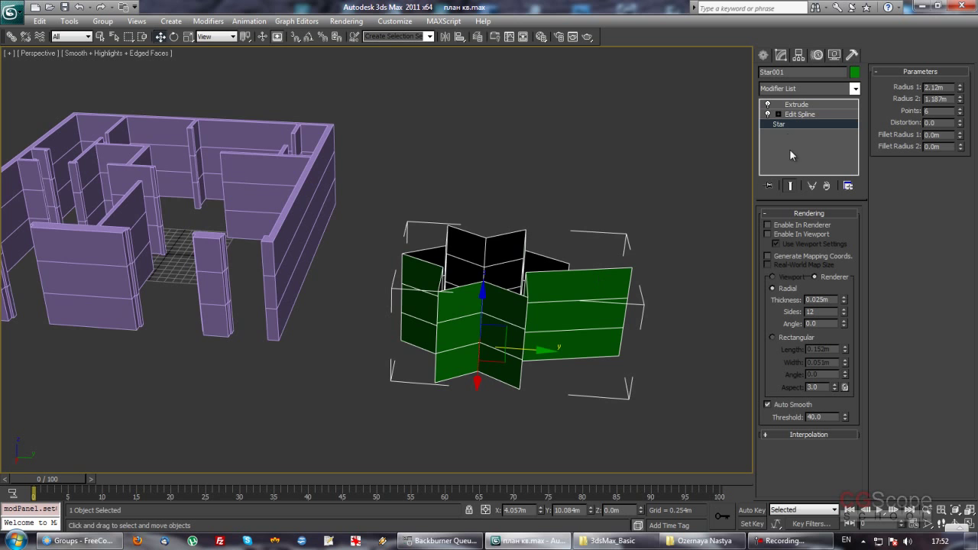
- Turn off Show End Result, then return through Edit Spline to Extrude to review the walls
click(791, 186)
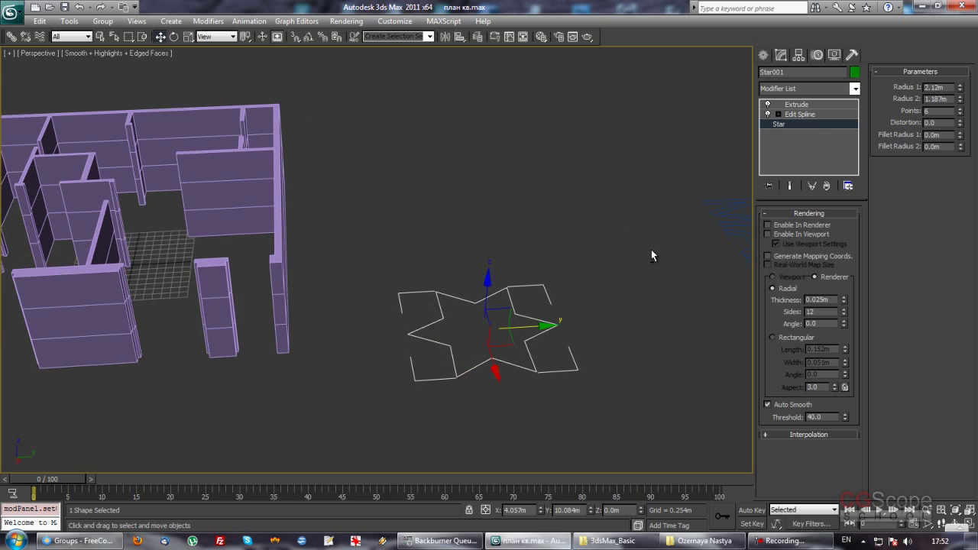
alt+middle_drag(651, 255, 738, 187)
click(816, 114)
mouse_move(746, 237)
alt+middle_down()
mouse_move(619, 309)
mouse_move(627, 321)
alt+middle_up()
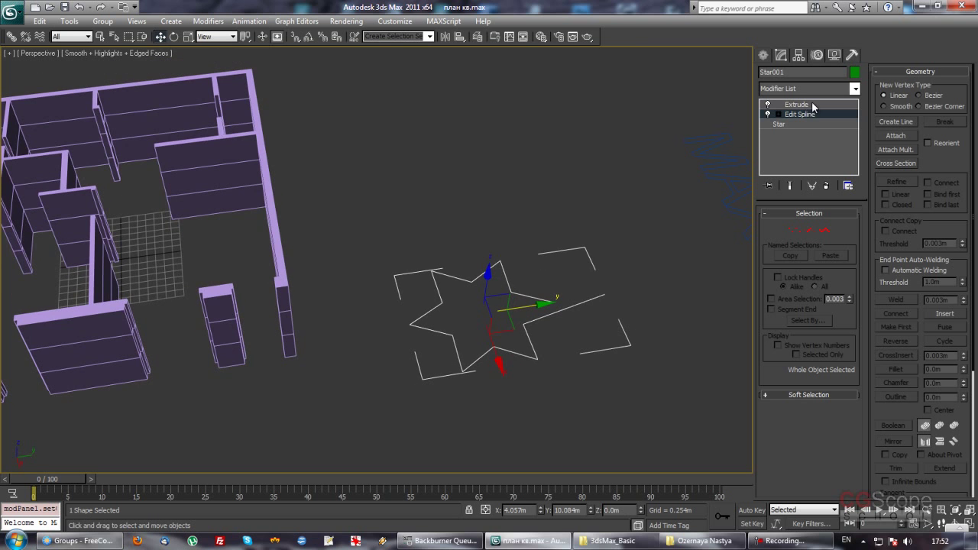
click(813, 105)
mouse_move(566, 298)
alt+middle_down()
mouse_move(571, 343)
mouse_move(423, 237)
alt+middle_up()
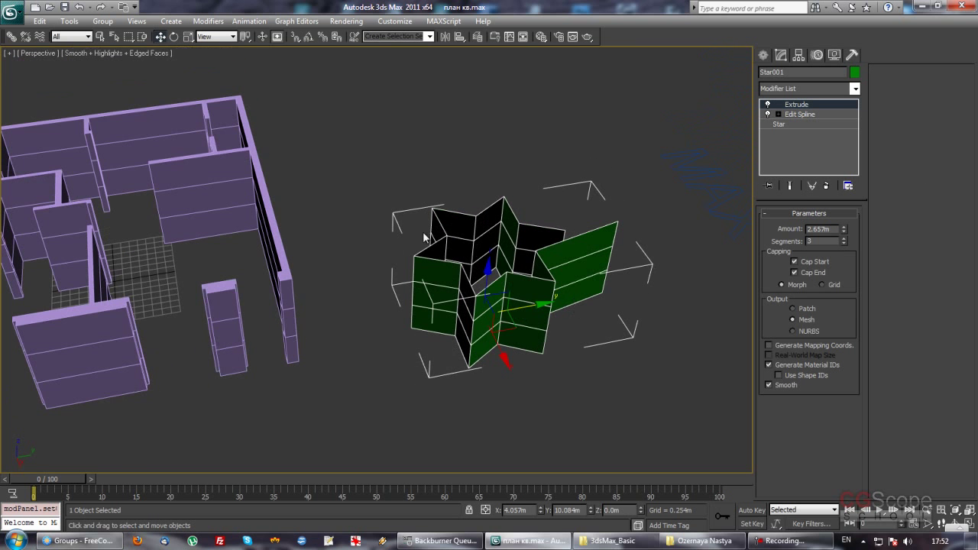
mouse_move(600, 278)
alt+middle_down()
mouse_move(639, 270)
mouse_move(611, 282)
mouse_move(631, 262)
mouse_move(569, 254)
mouse_move(642, 257)
alt+middle_up()
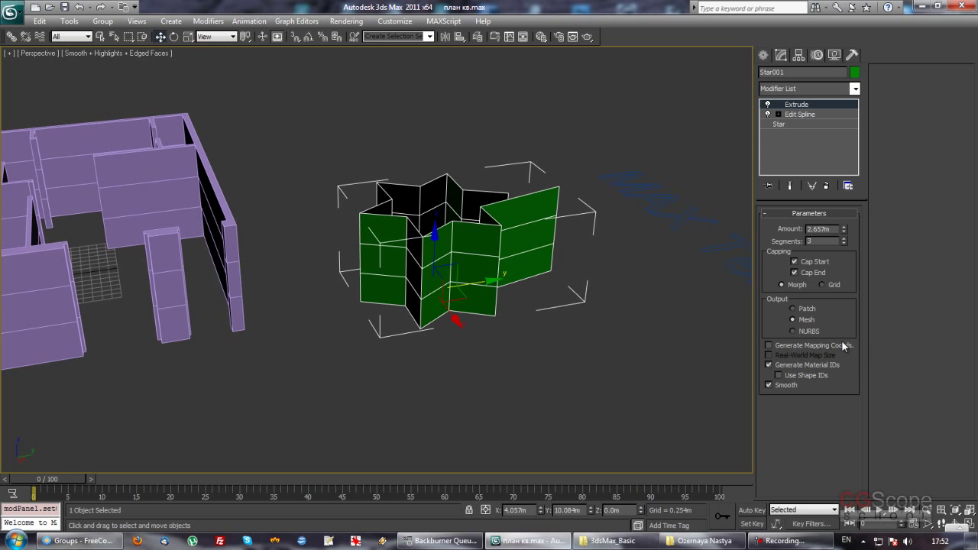
alt+middle_drag(563, 281, 596, 312)
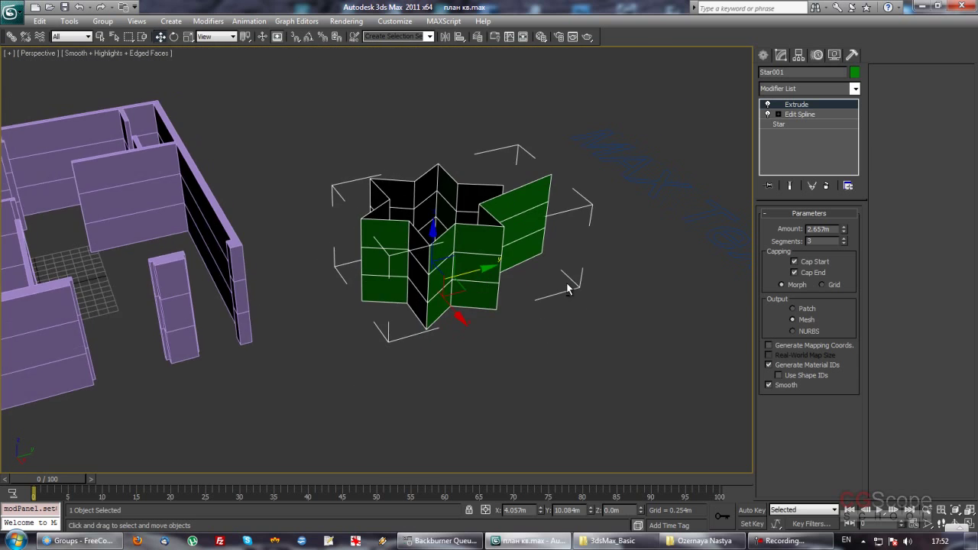
mouse_move(737, 319)
alt+middle_down()
mouse_move(554, 357)
mouse_move(567, 331)
mouse_move(546, 334)
mouse_move(573, 306)
mouse_move(582, 353)
alt+middle_up()
click(504, 253)
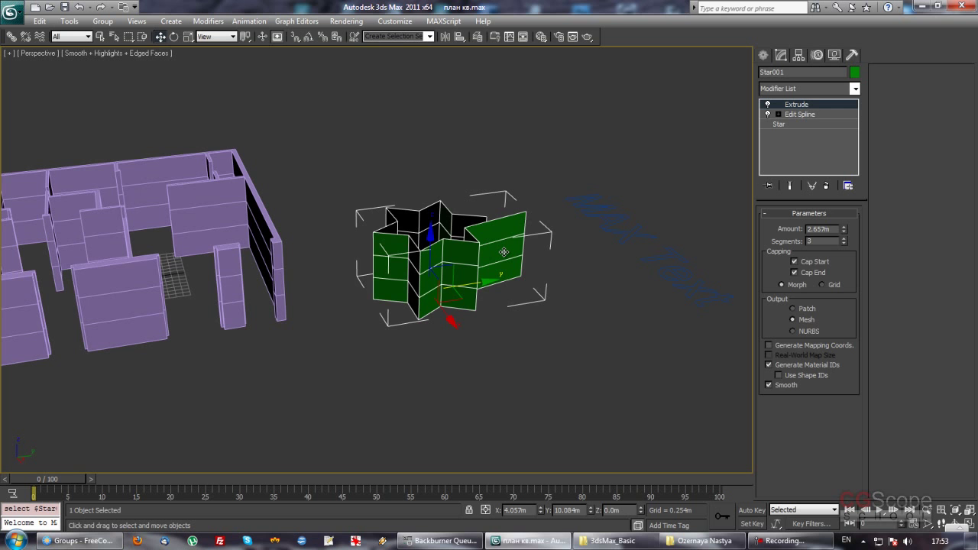
- Delete the star and frame the room walls in the view
key(Delete)
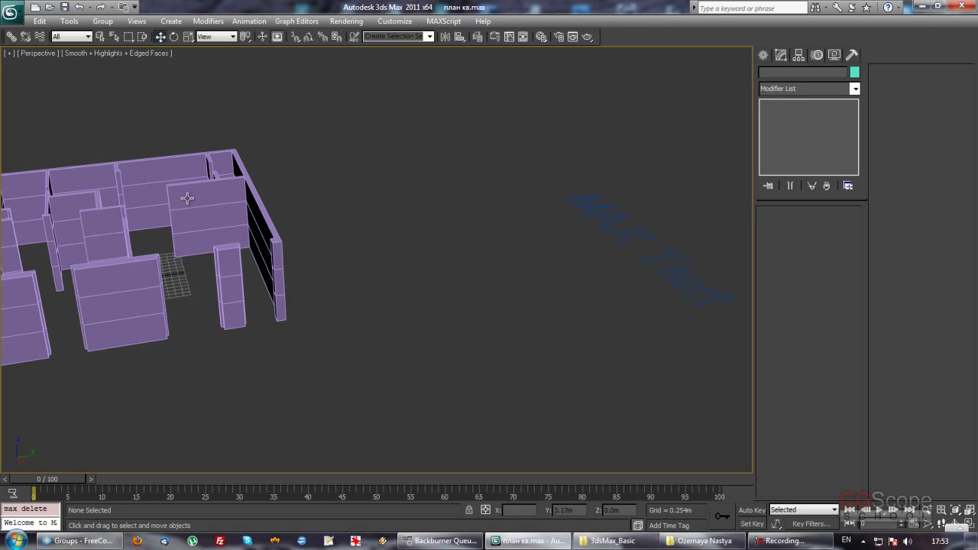
click(185, 199)
key(z)
mouse_move(412, 293)
alt+middle_down()
mouse_move(586, 321)
mouse_move(474, 298)
mouse_move(438, 302)
mouse_move(462, 288)
mouse_move(441, 260)
mouse_move(435, 272)
mouse_move(489, 254)
alt+middle_up()
scroll(457, 298, down, 2)
scroll(488, 300, down, 2)
scroll(449, 301, up, 2)
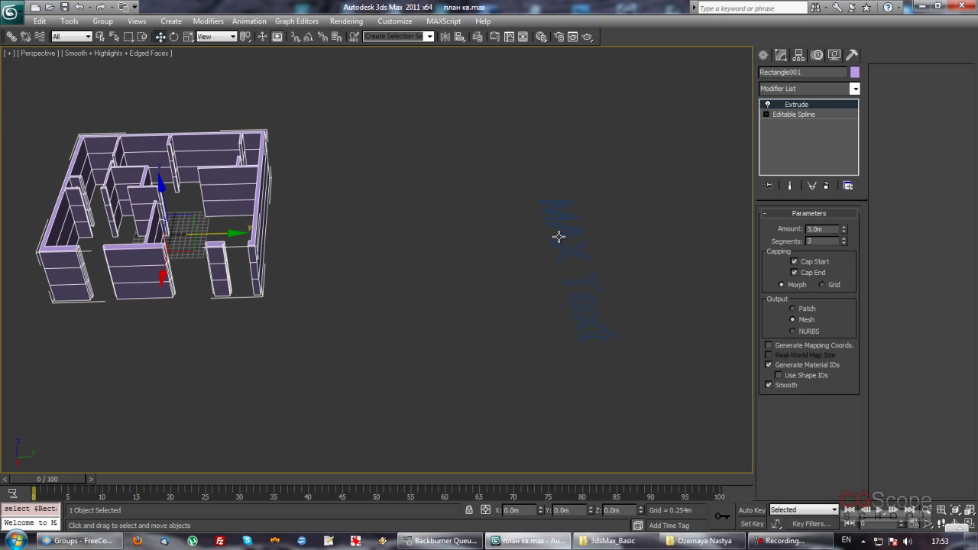
- Delete the MAX Text object and select everything remaining
click(558, 237)
key(Delete)
key(z)
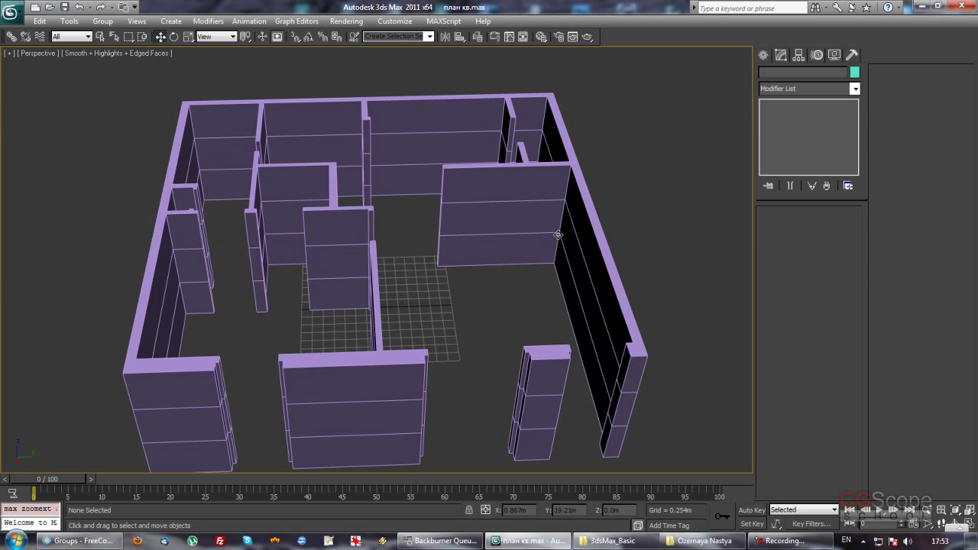
key(ctrl+a)
- Reset the scene from the Application menu without saving changes
click(10, 11)
click(31, 68)
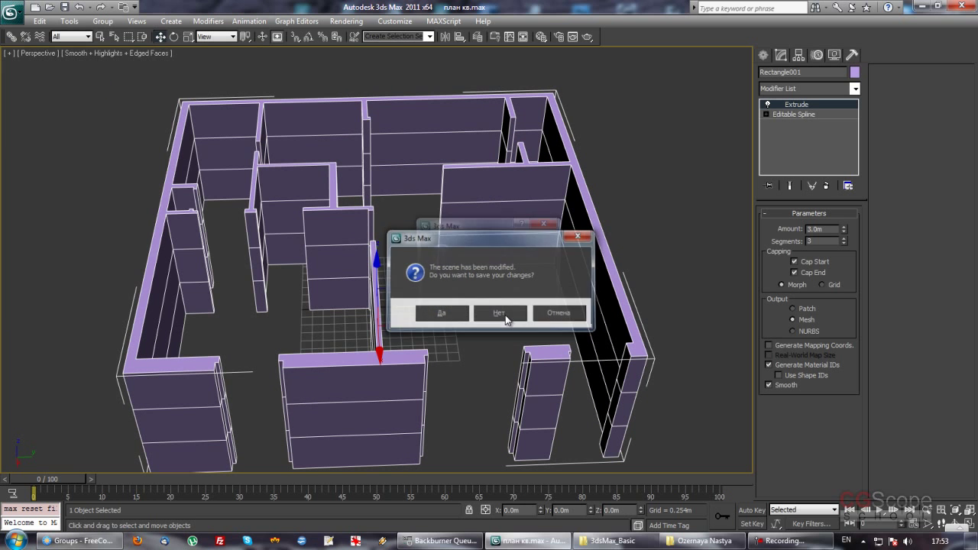
click(500, 313)
click(461, 292)
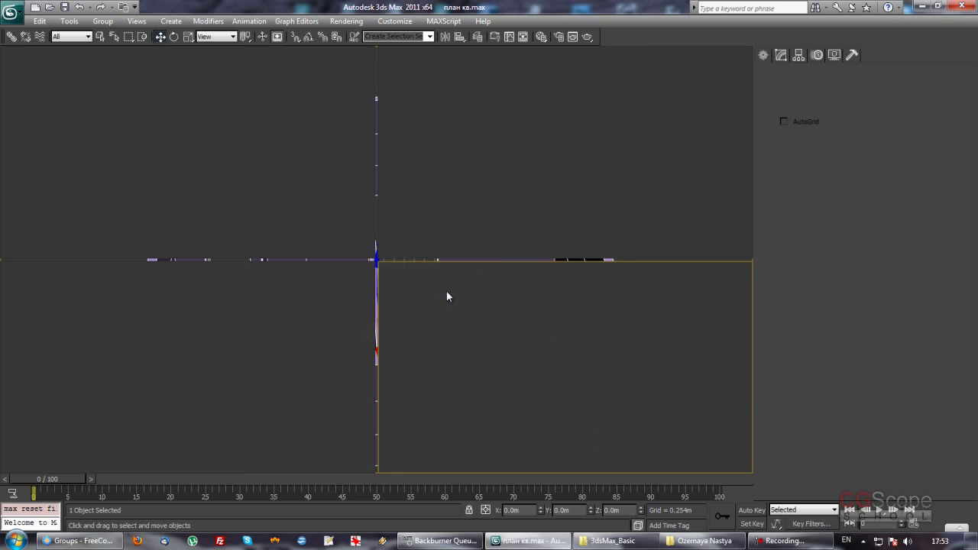
- Maximize the Perspective view and draw a six-point star with radii 1.526m and 0.807m
key(alt+w)
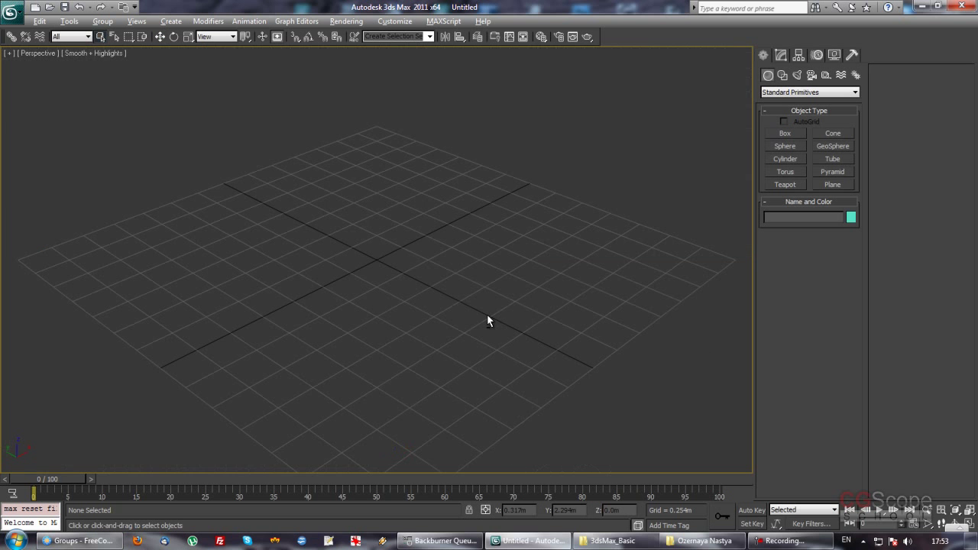
scroll(497, 314, up, 2)
scroll(603, 245, up, 2)
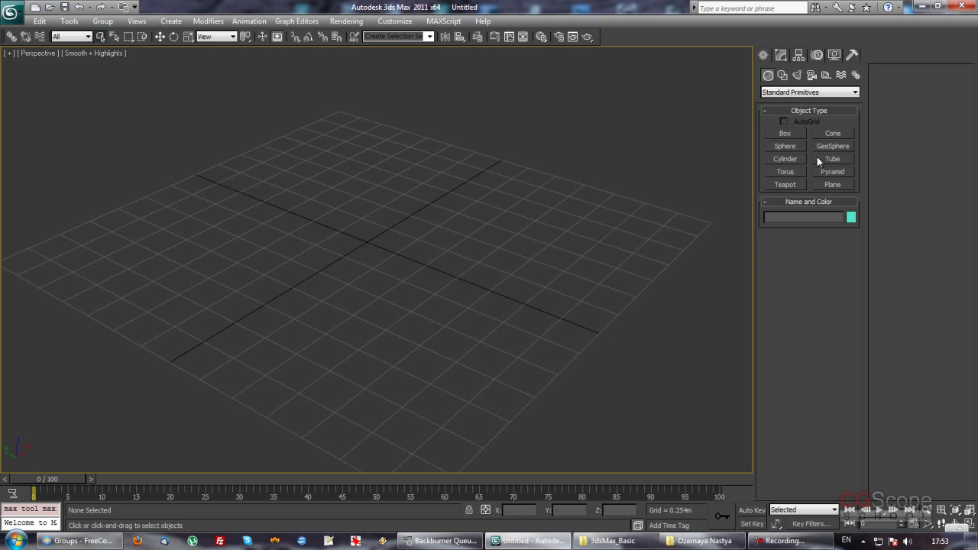
click(783, 75)
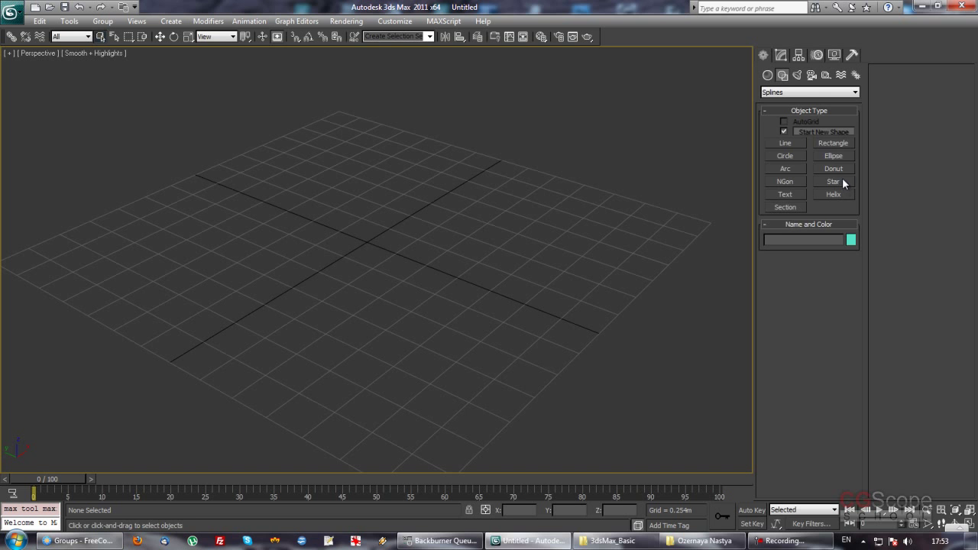
click(842, 178)
drag(367, 240, 515, 344)
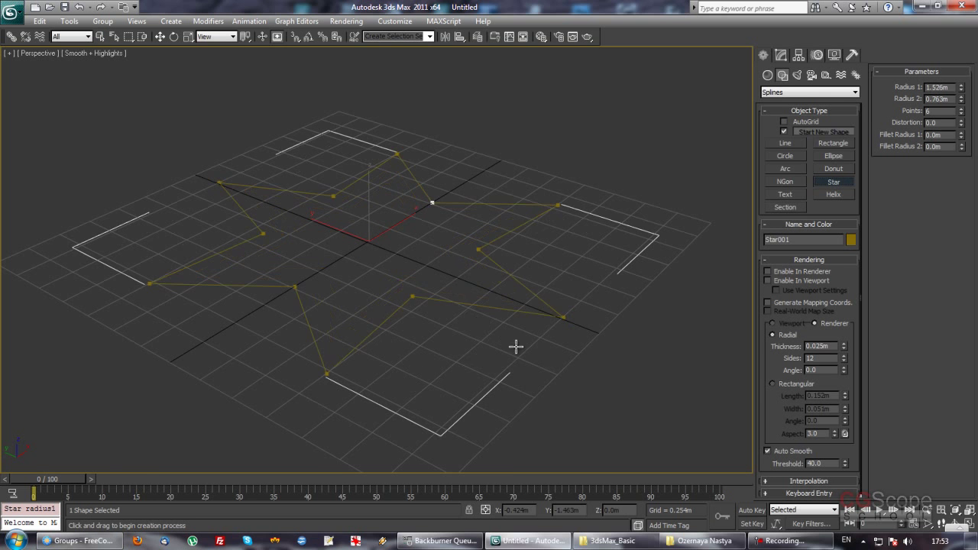
click(448, 288)
mouse_move(448, 288)
alt+middle_down()
mouse_move(403, 330)
mouse_move(446, 283)
alt+middle_up()
scroll(403, 330, down, 3)
- Show the new star in the Modify panel and drop down the Modifier List
key(w)
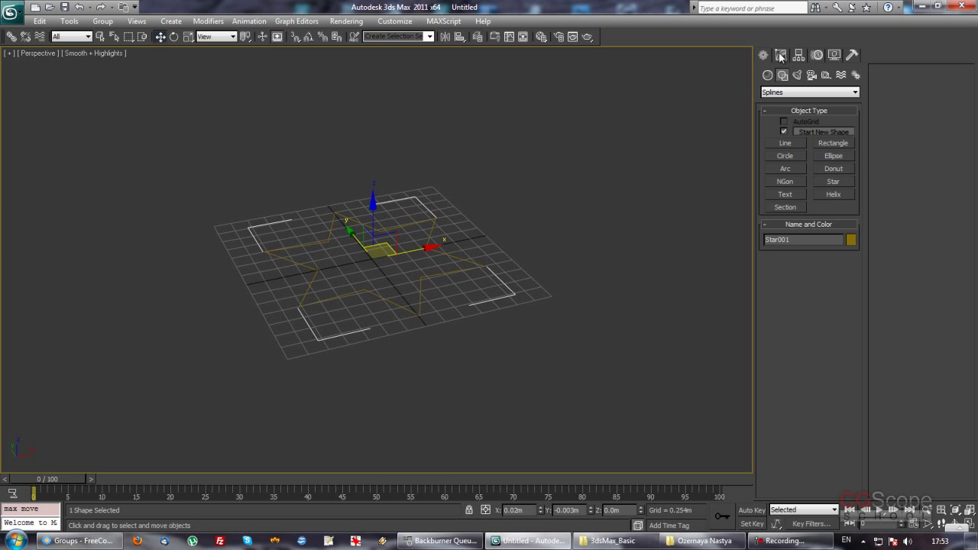
click(780, 56)
alt+middle_drag(570, 289, 556, 293)
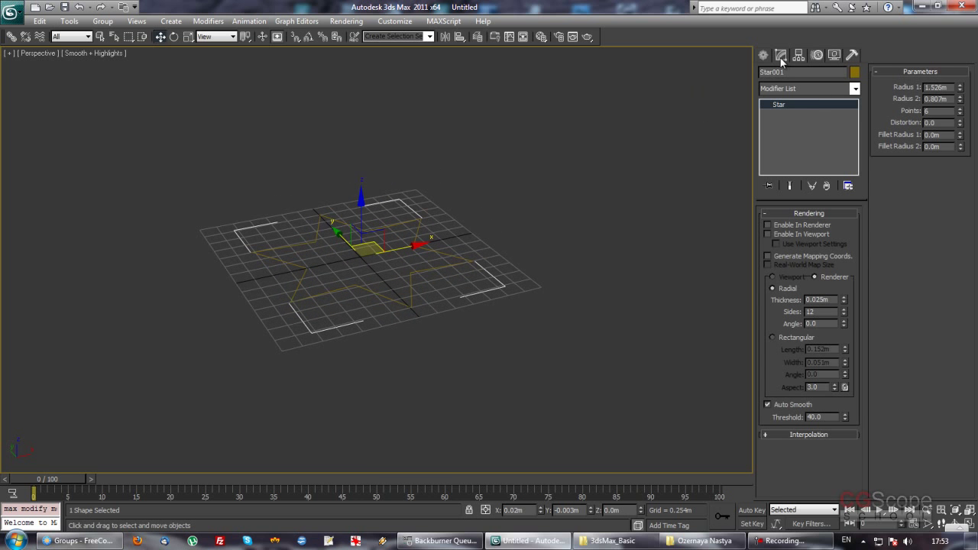
click(854, 90)
mouse_move(825, 75)
mouse_down()
mouse_move(825, 155)
mouse_move(829, 113)
mouse_up()
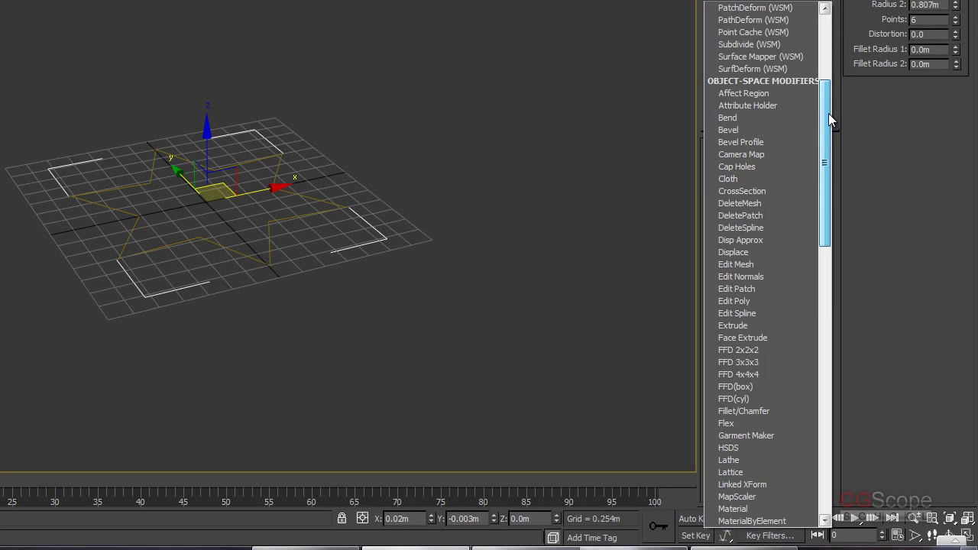
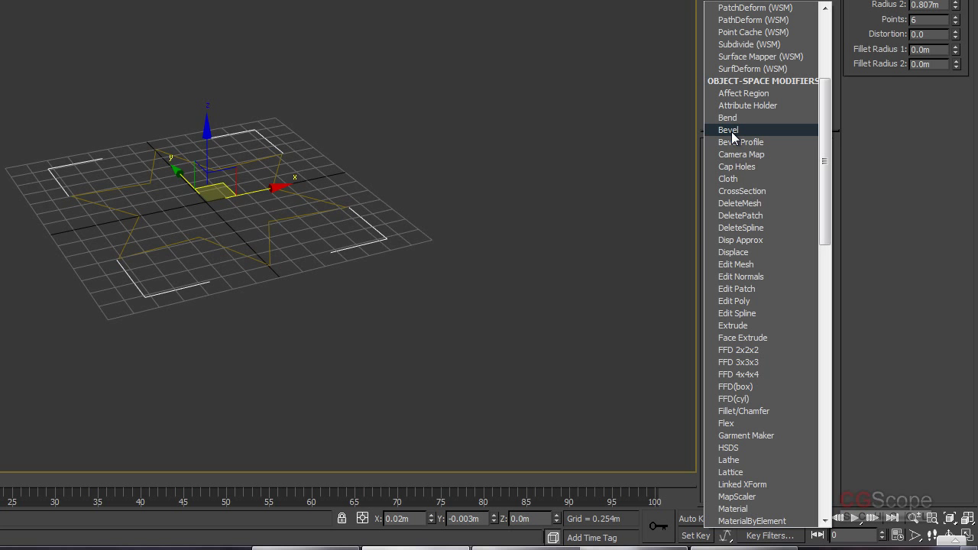
- Add a Bevel modifier to Star001 and hide the viewport grid
click(731, 131)
mouse_move(404, 248)
middle_down()
mouse_move(401, 260)
mouse_move(412, 259)
mouse_move(392, 269)
middle_up()
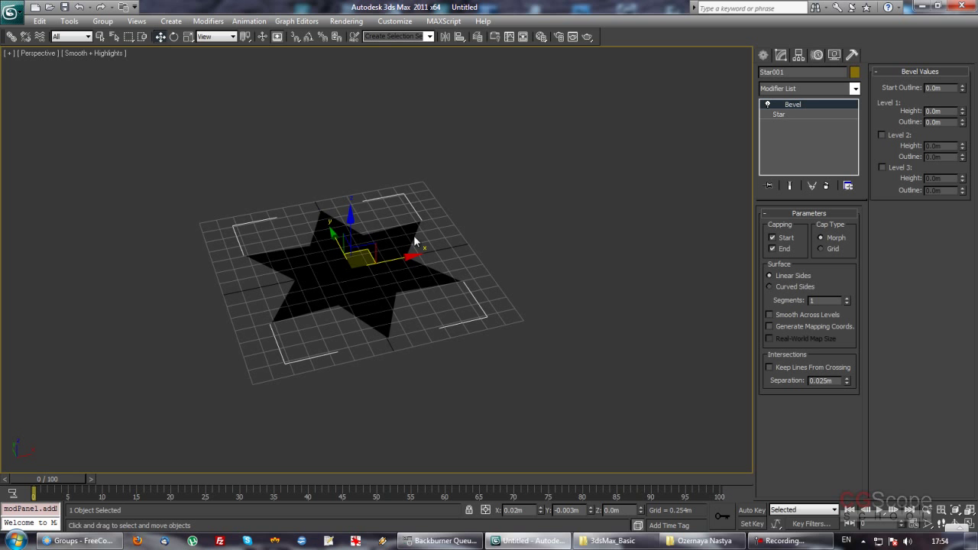
mouse_move(476, 302)
alt+middle_down()
mouse_move(440, 272)
mouse_move(428, 161)
mouse_move(437, 356)
mouse_move(428, 221)
mouse_move(435, 303)
mouse_move(409, 294)
alt+middle_up()
key(g)
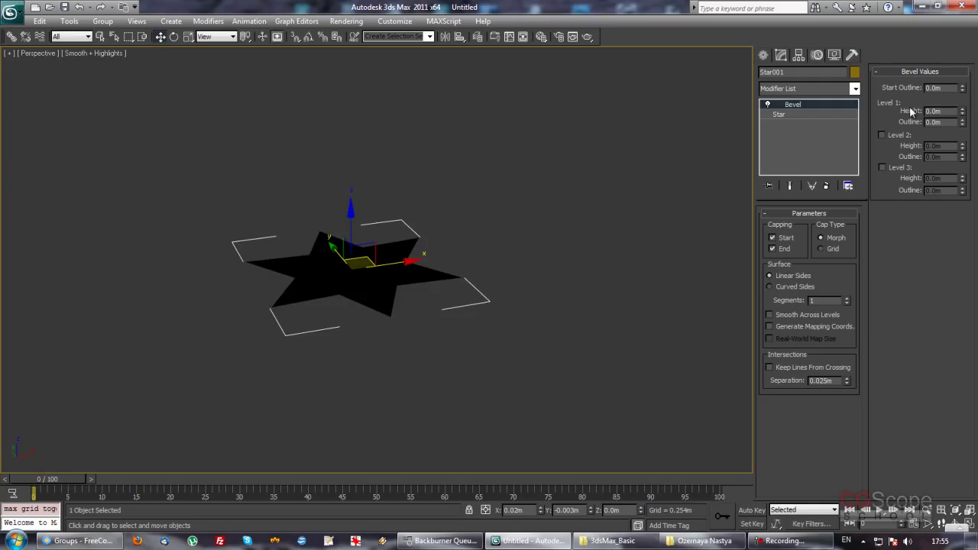
- Raise Bevel Level 1 height to 0.914m and show edged faces on the solid star
middle_drag(484, 295, 504, 321)
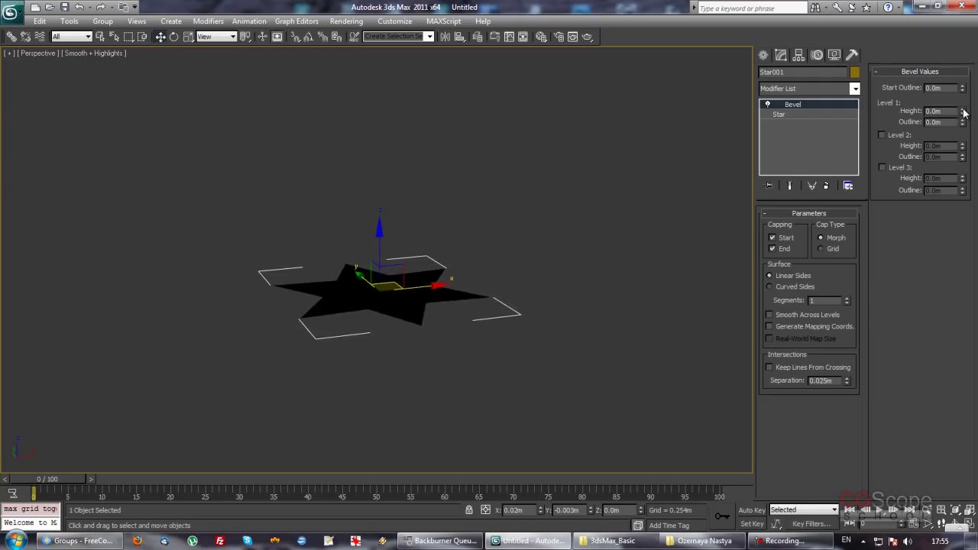
drag(963, 112, 972, 66)
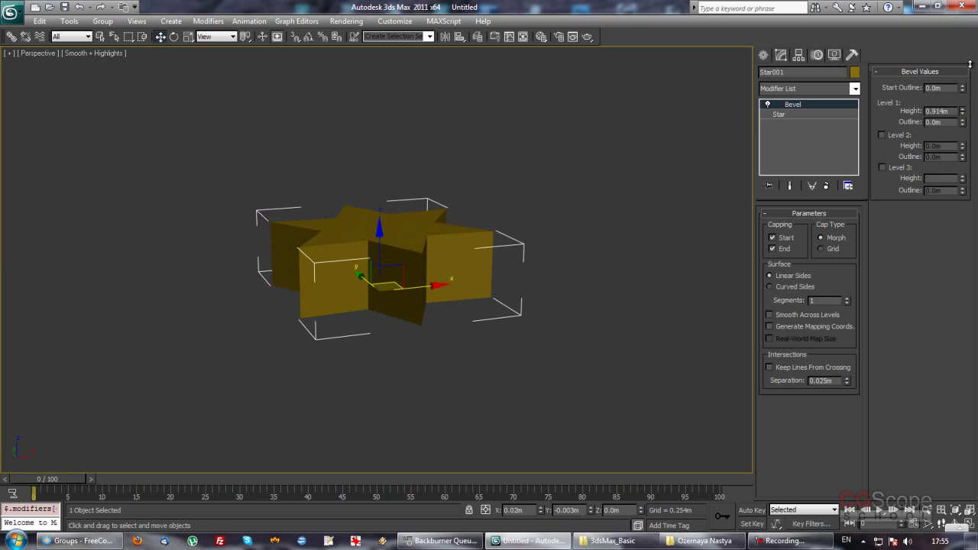
key(F4)
alt+middle_drag(551, 227, 502, 226)
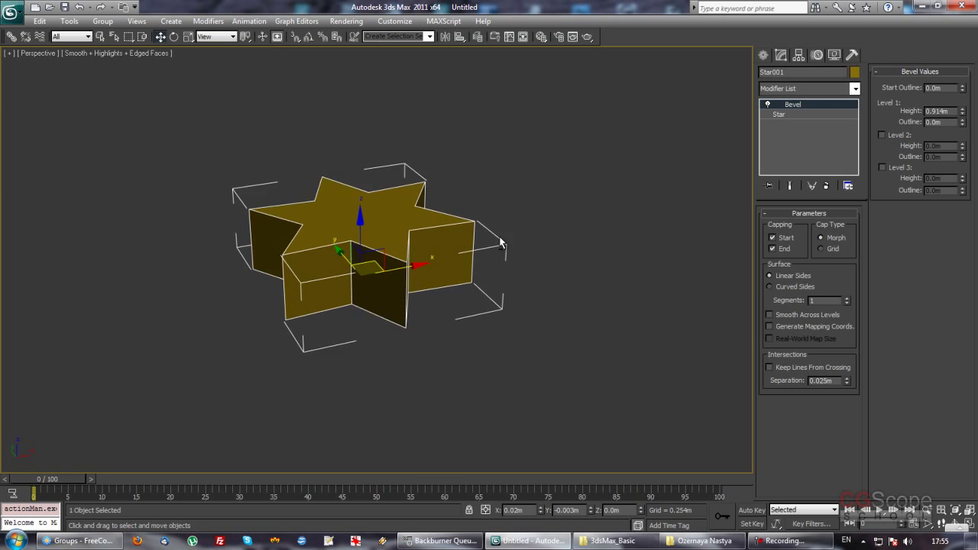
scroll(501, 225, up, 2)
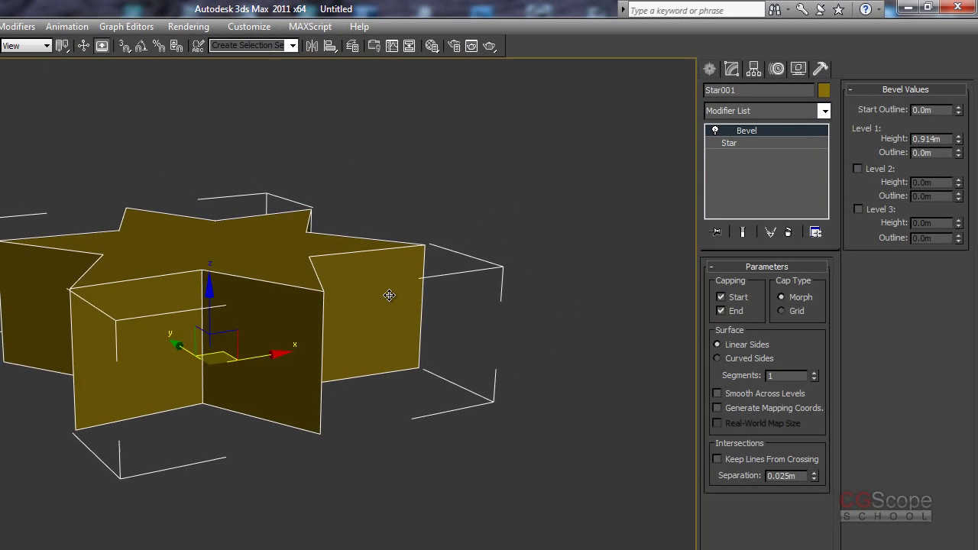
alt+middle_drag(389, 294, 430, 301)
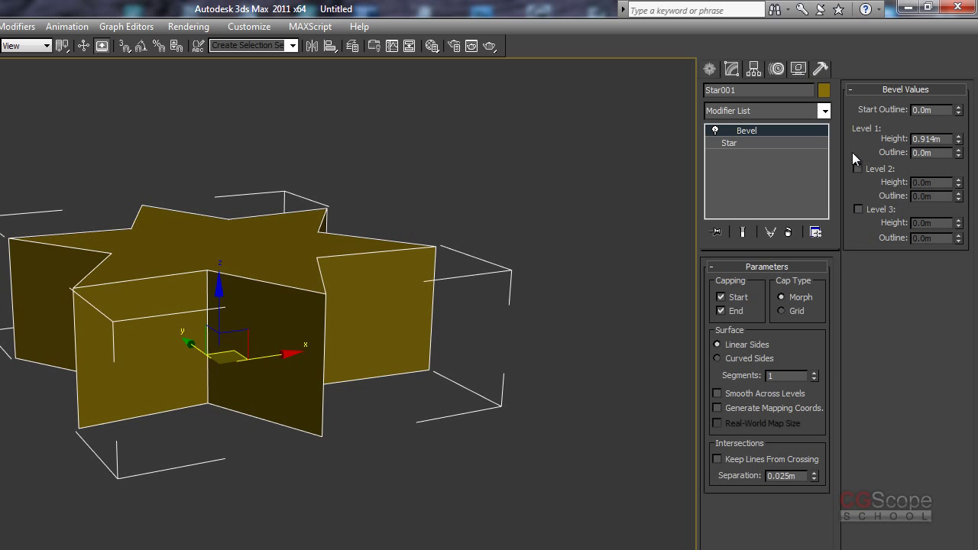
mouse_move(510, 322)
alt+middle_down()
mouse_move(441, 286)
mouse_move(443, 338)
mouse_move(443, 304)
alt+middle_up()
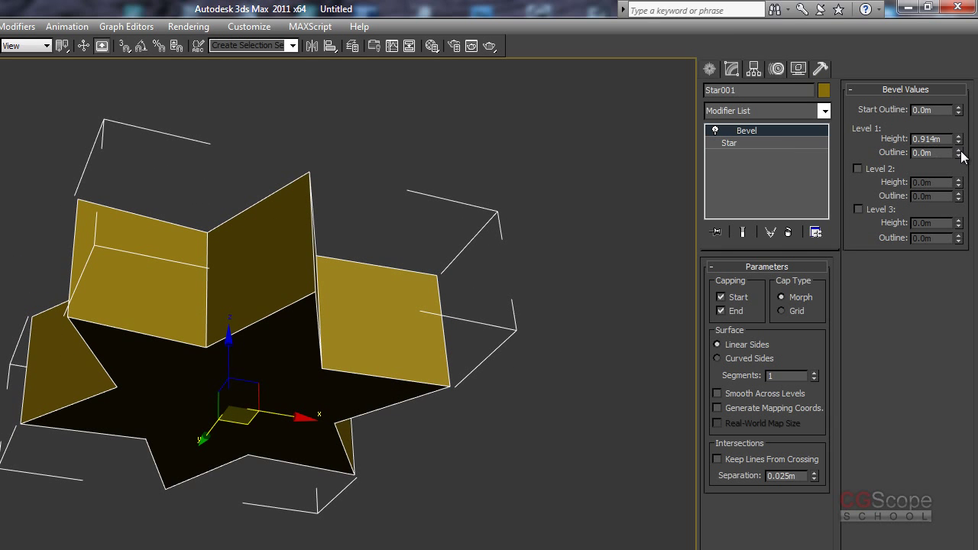
- Set the Level 1 outline to -0.29m so the star tapers inward
mouse_move(959, 156)
mouse_down()
mouse_move(962, 116)
mouse_move(956, 200)
mouse_up()
mouse_move(434, 290)
alt+middle_down()
mouse_move(437, 368)
mouse_move(544, 292)
alt+middle_up()
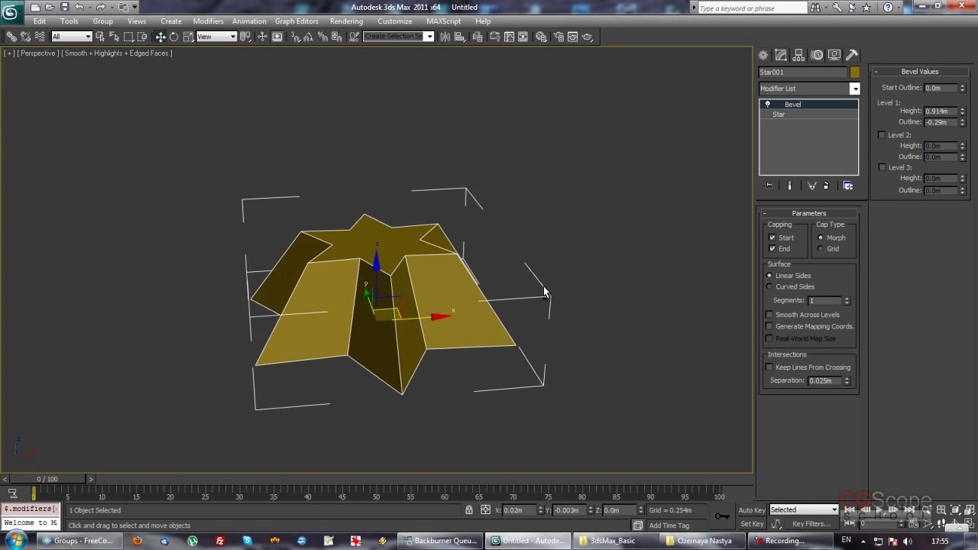
mouse_move(492, 353)
alt+middle_down()
mouse_move(496, 271)
mouse_move(512, 346)
mouse_move(502, 350)
alt+middle_up()
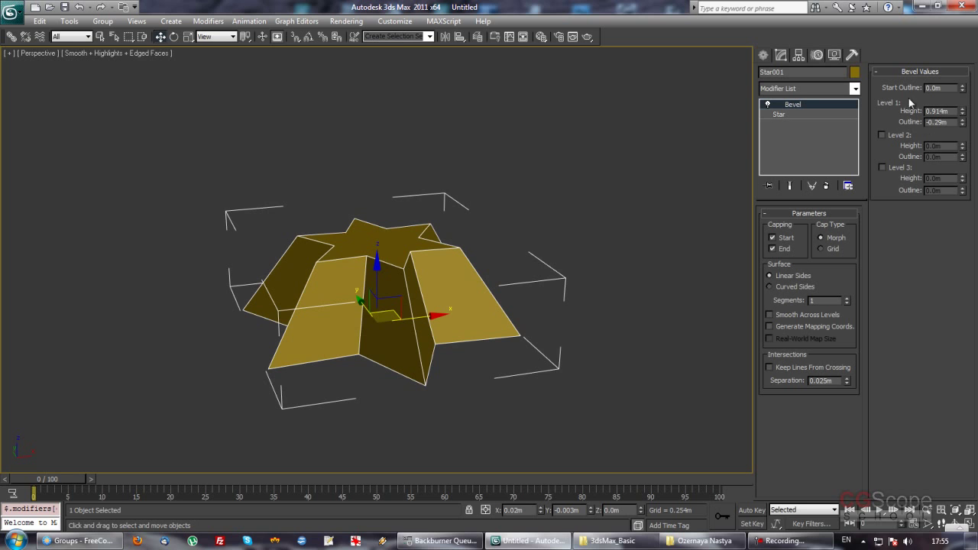
- Enable Bevel Level 2 with height 0.813m and outline 0.437m
click(883, 136)
drag(962, 145, 969, 105)
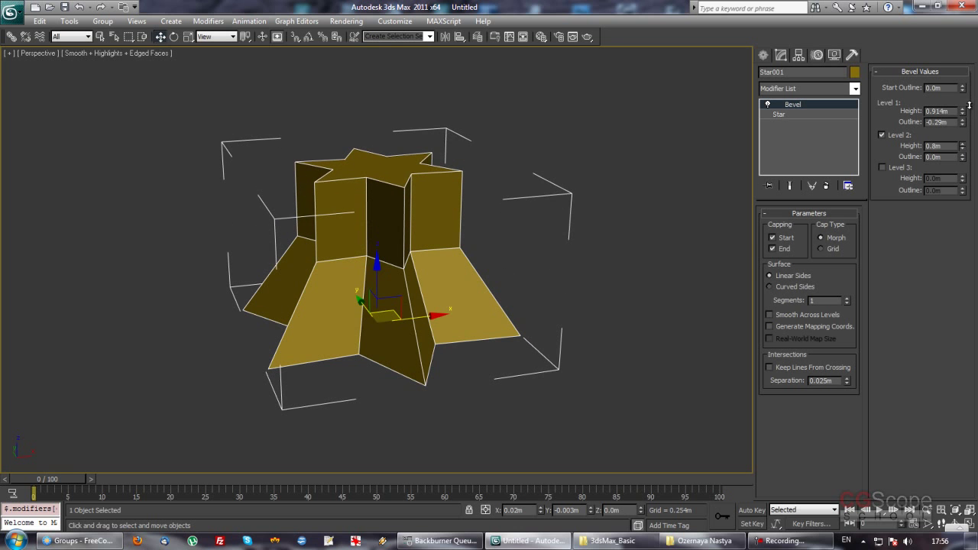
drag(969, 105, 969, 108)
drag(962, 157, 959, 102)
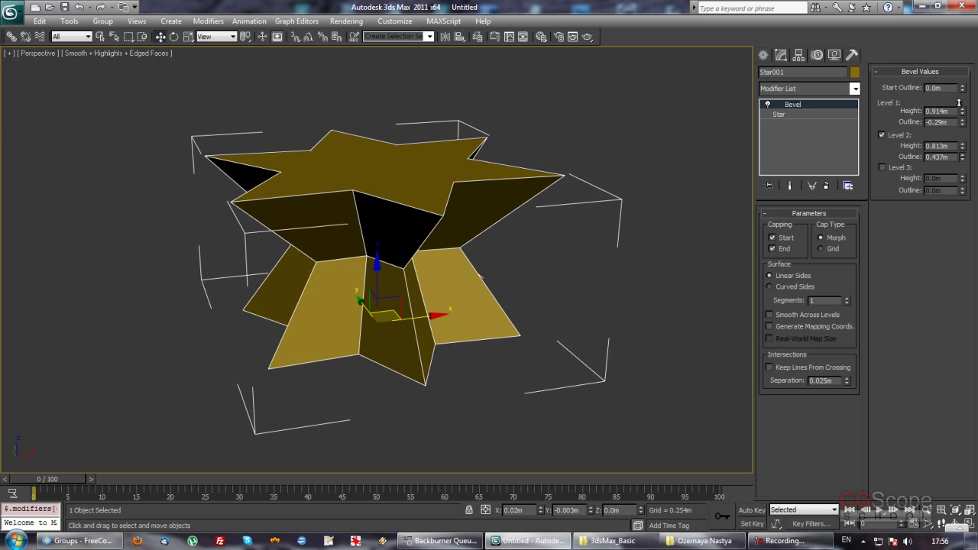
mouse_move(496, 255)
alt+middle_down()
mouse_move(490, 280)
mouse_move(515, 268)
alt+middle_up()
- Enable Level 3 with height 0.381m and outline -0.224m, then deselect the star
click(884, 166)
drag(963, 178, 963, 157)
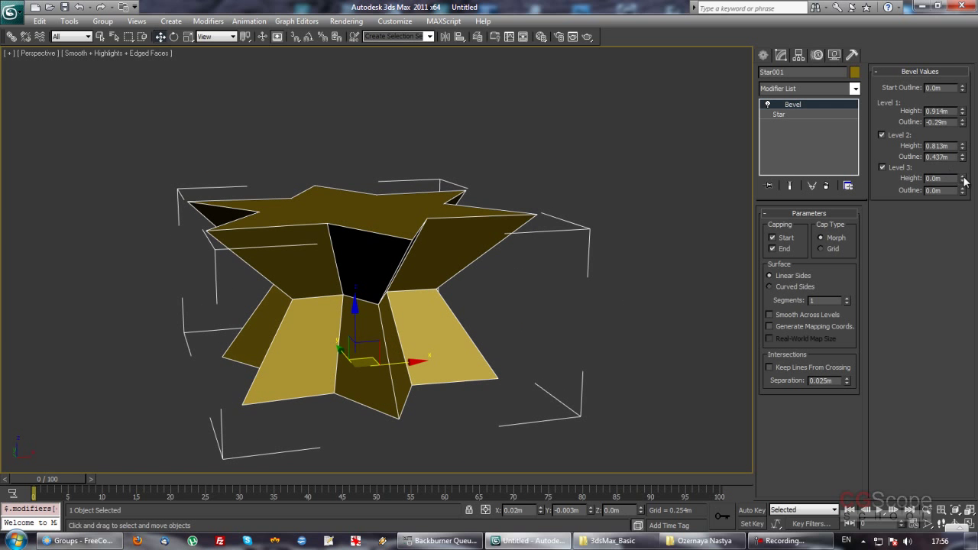
drag(963, 190, 954, 216)
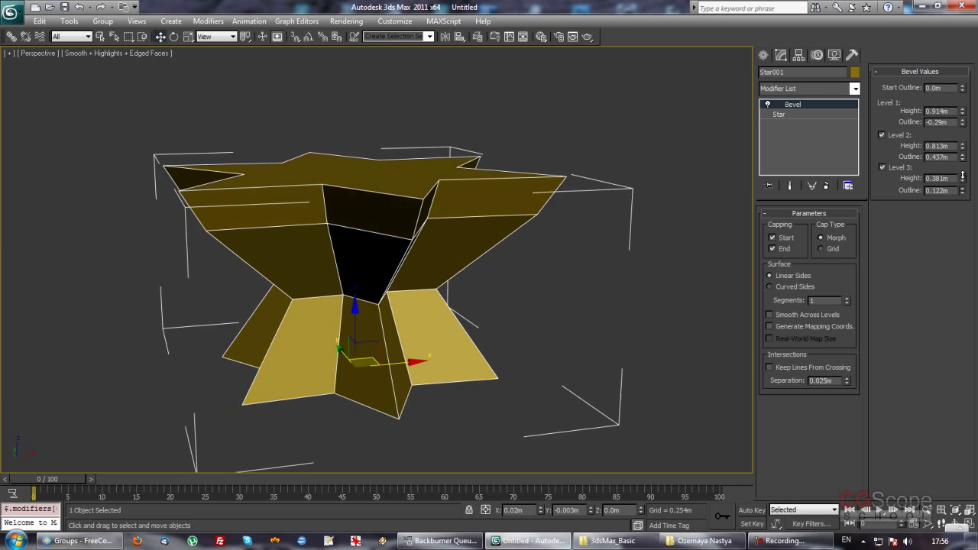
click(572, 293)
mouse_move(473, 276)
alt+middle_down()
mouse_move(509, 287)
mouse_move(485, 288)
mouse_move(433, 227)
alt+middle_up()
click(433, 226)
mouse_move(470, 266)
alt+middle_down()
mouse_move(454, 267)
mouse_move(497, 273)
mouse_move(480, 207)
mouse_move(468, 262)
alt+middle_up()
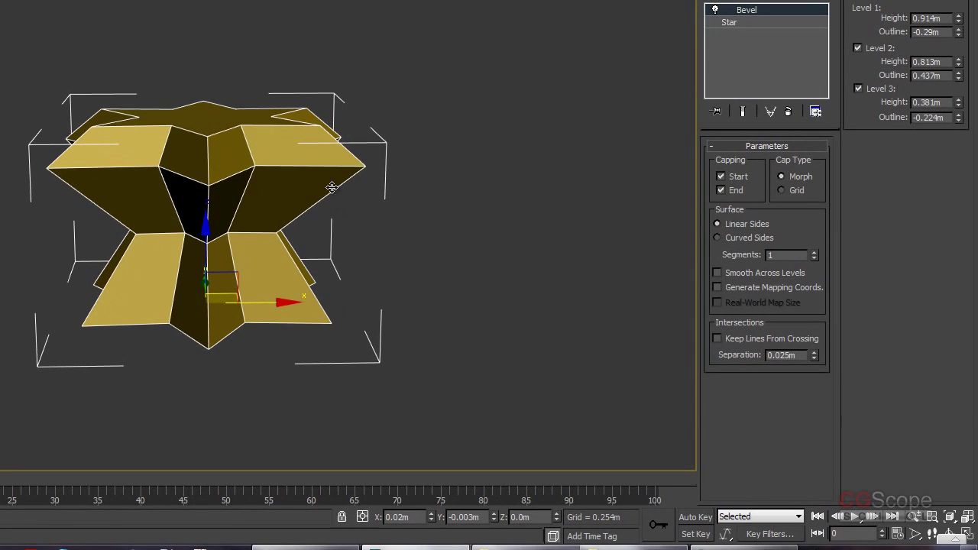
mouse_move(397, 245)
alt+middle_down()
mouse_move(360, 227)
mouse_move(415, 262)
mouse_move(382, 240)
mouse_move(392, 242)
alt+middle_up()
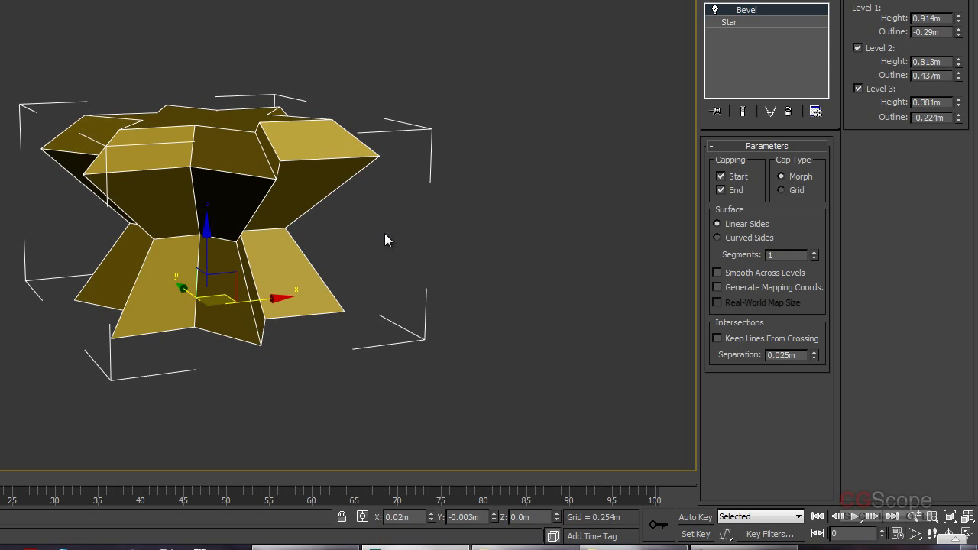
mouse_move(529, 283)
alt+middle_down()
mouse_move(419, 255)
mouse_move(395, 267)
alt+middle_up()
click(396, 266)
mouse_move(347, 247)
alt+middle_down()
mouse_move(271, 200)
mouse_move(247, 170)
mouse_move(207, 181)
mouse_move(255, 223)
mouse_move(344, 264)
mouse_move(321, 255)
mouse_move(332, 214)
mouse_move(310, 183)
mouse_move(331, 231)
mouse_move(359, 240)
mouse_move(443, 185)
mouse_move(371, 226)
mouse_move(362, 198)
mouse_move(375, 219)
mouse_move(354, 211)
mouse_move(364, 217)
alt+middle_up()
click(207, 181)
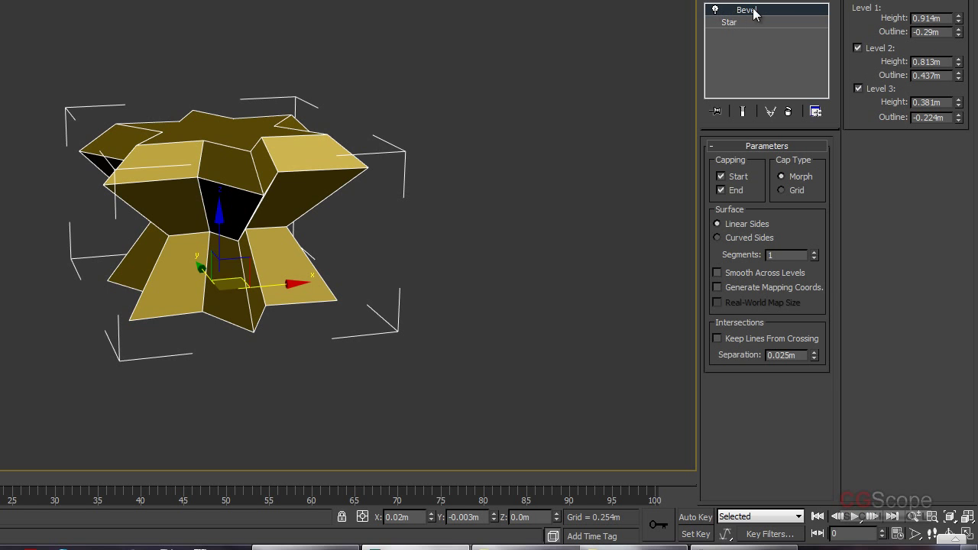
alt+middle_drag(195, 281, 206, 262)
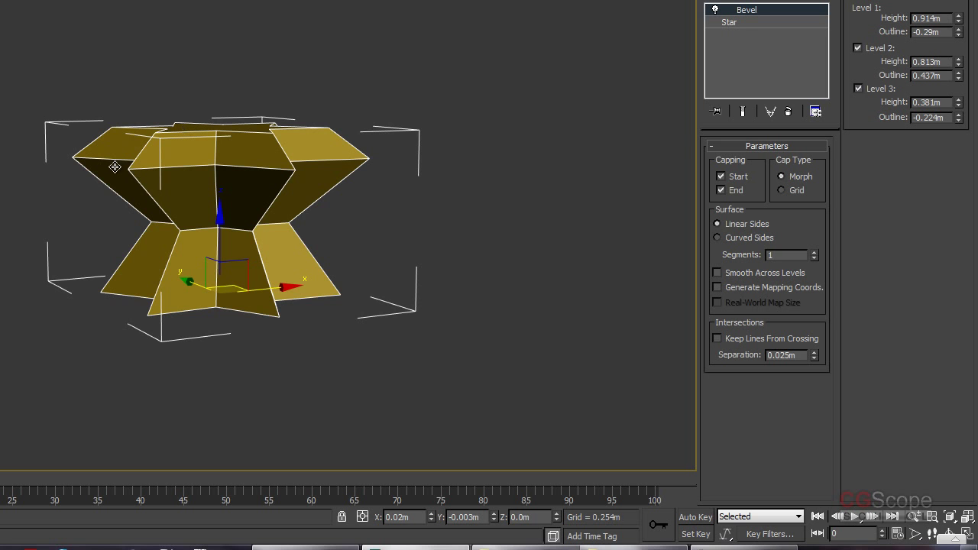
alt+middle_drag(209, 284, 216, 255)
mouse_move(274, 198)
alt+middle_down()
mouse_move(311, 214)
mouse_move(286, 214)
alt+middle_up()
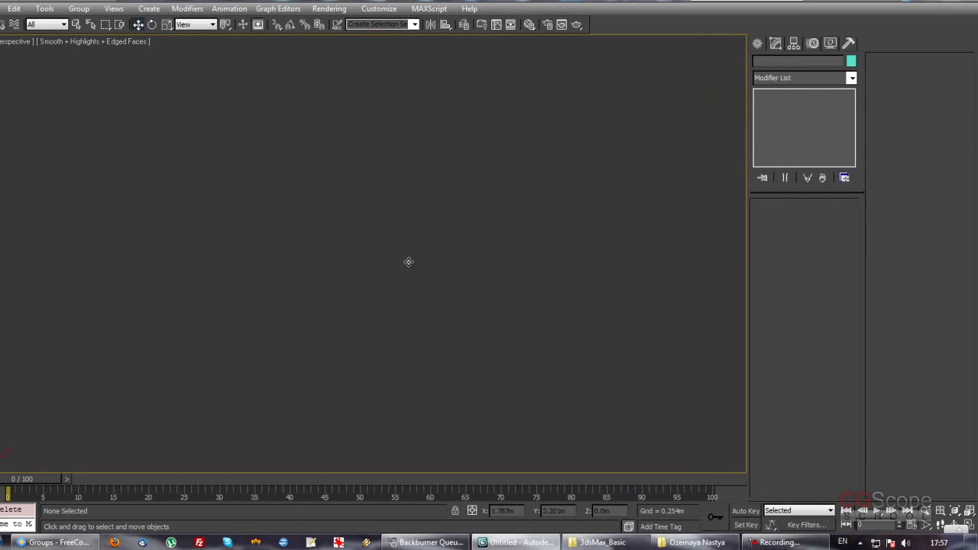
- Show the grid and place a 'MAX Text' text shape, Text001
key(g)
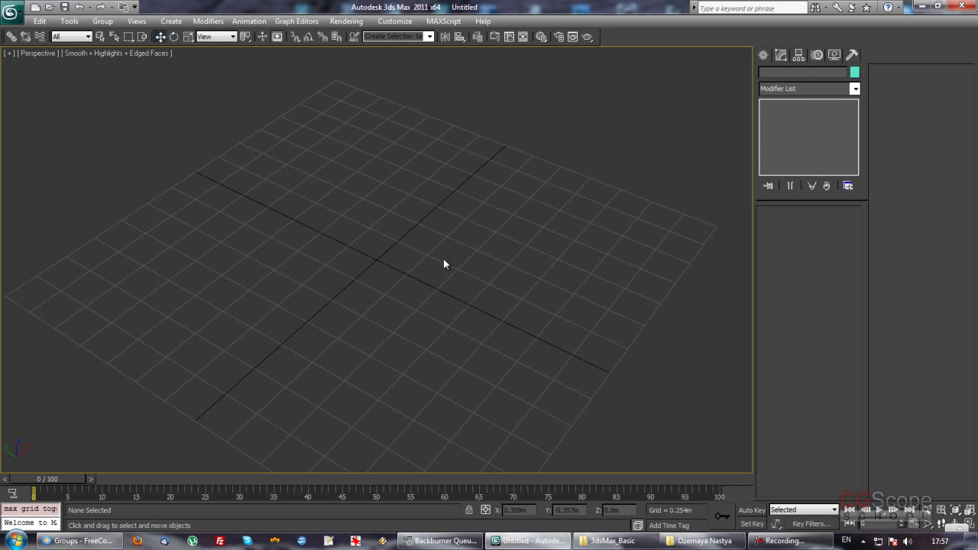
click(761, 56)
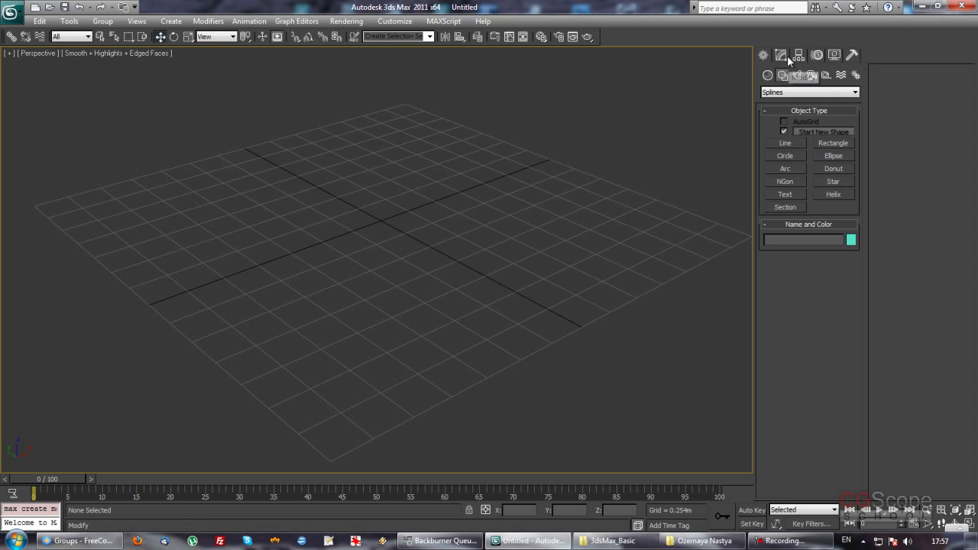
click(785, 194)
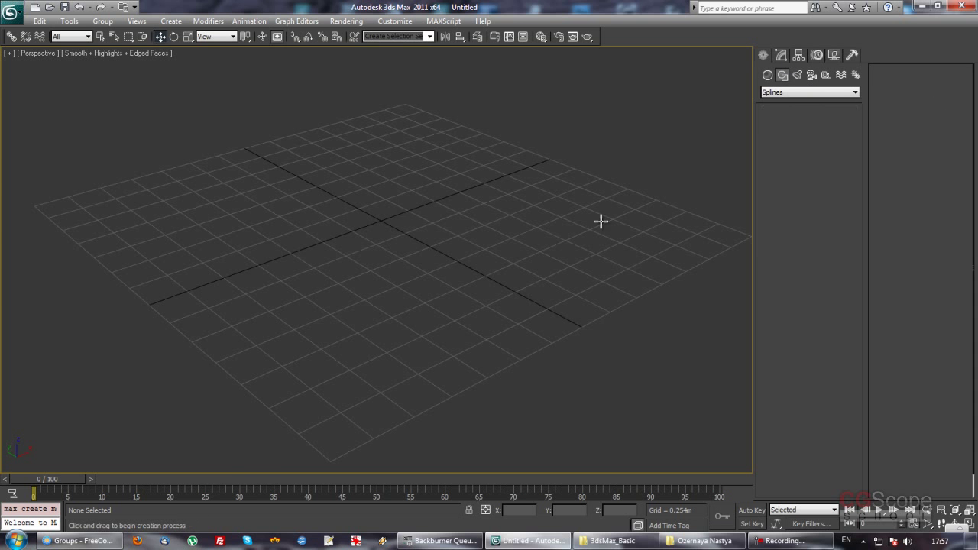
click(325, 199)
scroll(392, 260, up, 5)
scroll(393, 259, down, 5)
scroll(428, 236, down, 3)
- Shift-move a copy, Text002, beside it, hide the grid, and select Text001
key(w)
mouse_move(321, 223)
mouse_down()
mouse_move(291, 208)
mouse_move(411, 267)
mouse_up()
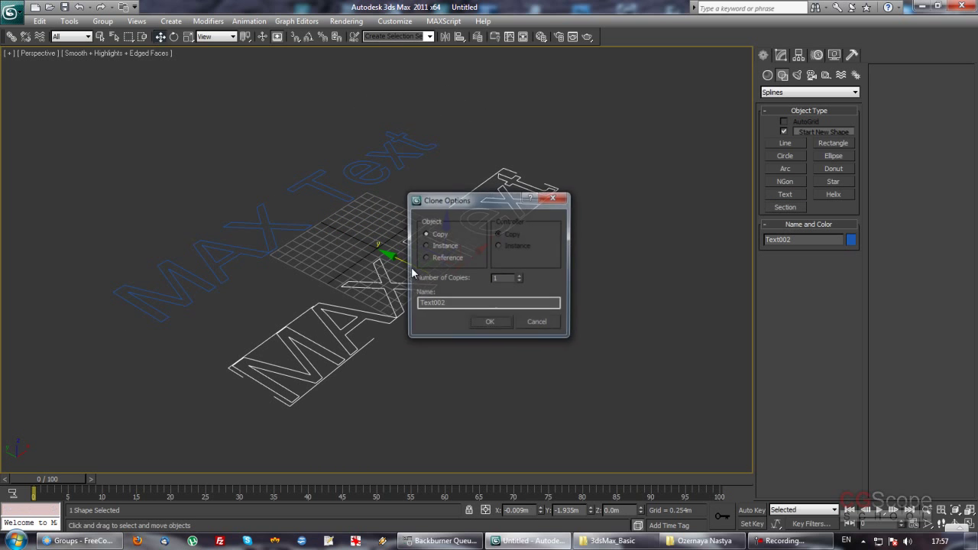
click(491, 324)
mouse_move(493, 323)
alt+middle_down()
mouse_move(498, 367)
mouse_move(492, 356)
mouse_move(448, 354)
mouse_move(314, 191)
alt+middle_up()
key(g)
click(313, 191)
alt+middle_drag(336, 243, 418, 251)
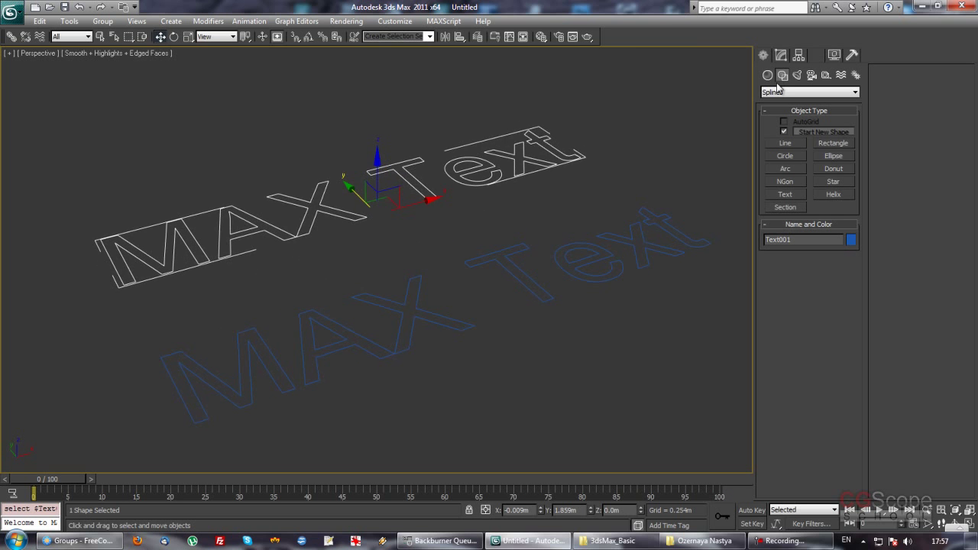
- Apply an Extrude modifier to Text001 via the Modifier List
click(781, 55)
click(854, 89)
text(ex)
key(Return)
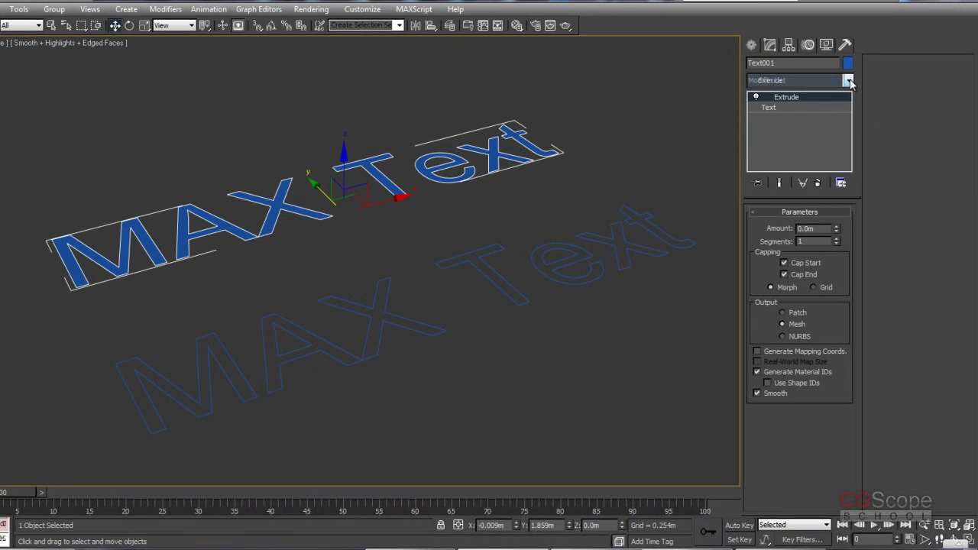
- Set the Extrude Amount to 0.3m, after trying 1 and 0.5, then deselect
double_click(791, 227)
text(1)
key(Return)
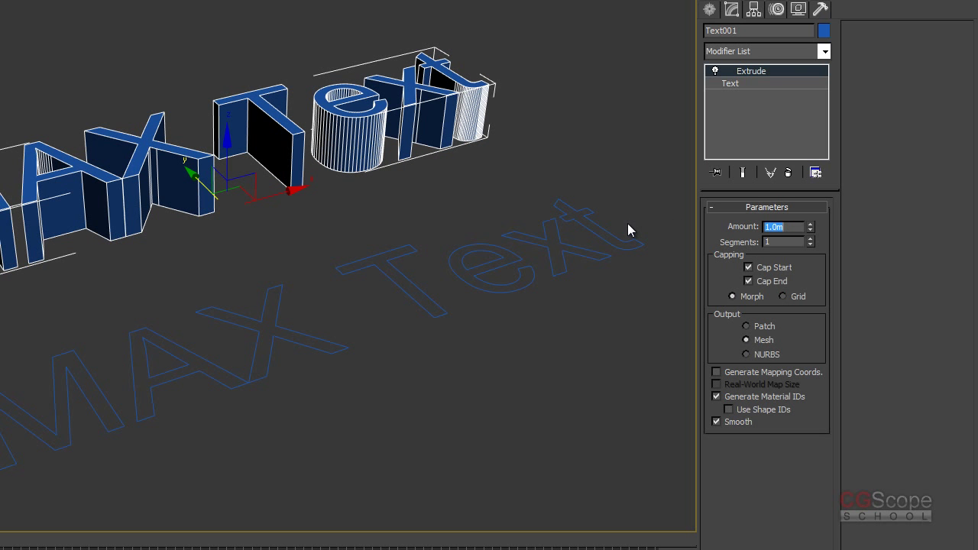
text(0.5)
key(Return)
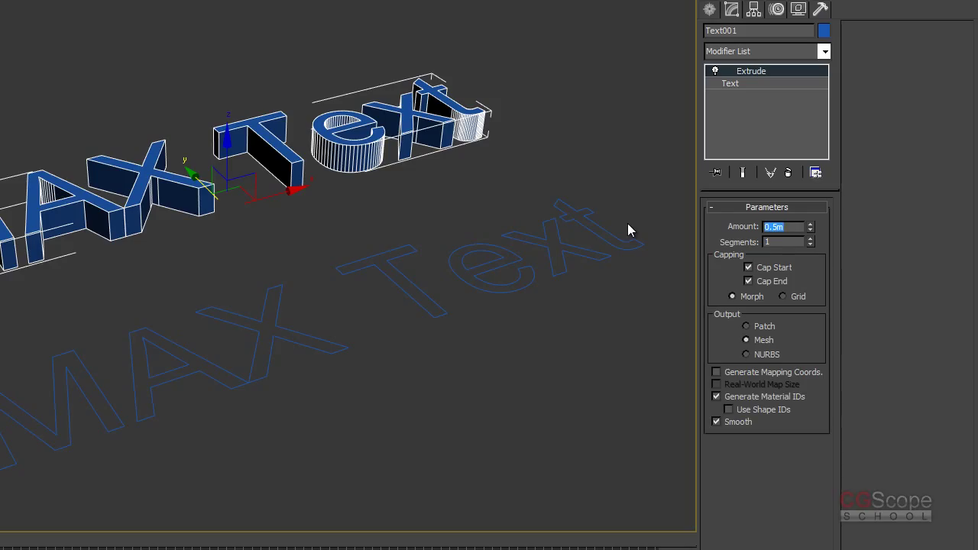
text(0.3)
key(Return)
click(260, 247)
mouse_move(260, 248)
alt+middle_down()
mouse_move(253, 257)
mouse_move(310, 240)
mouse_move(237, 273)
mouse_move(291, 306)
mouse_move(214, 359)
mouse_move(227, 374)
mouse_move(262, 275)
mouse_move(251, 267)
mouse_move(257, 256)
mouse_move(357, 298)
alt+middle_up()
- Apply a Bevel modifier to Text002 and turn off its Levels 2 and 3
click(337, 295)
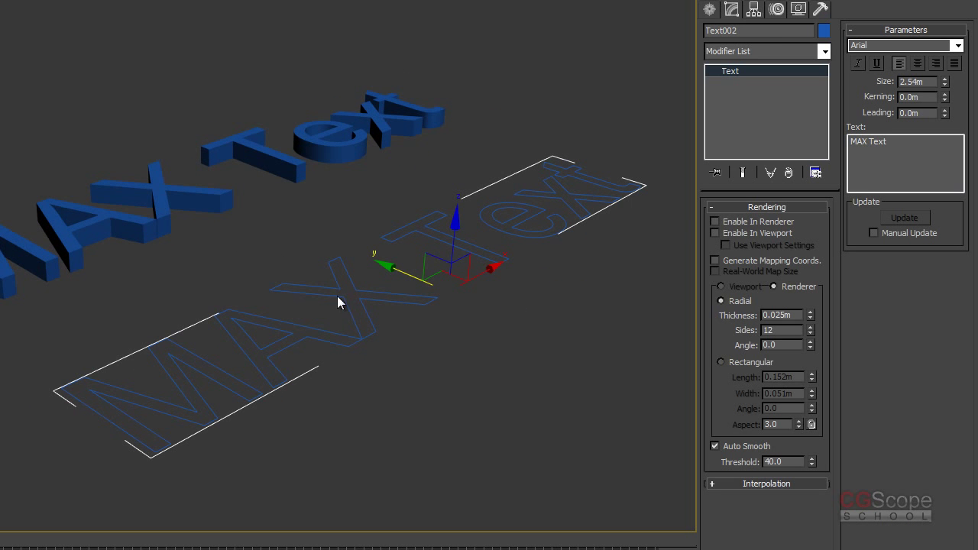
click(825, 52)
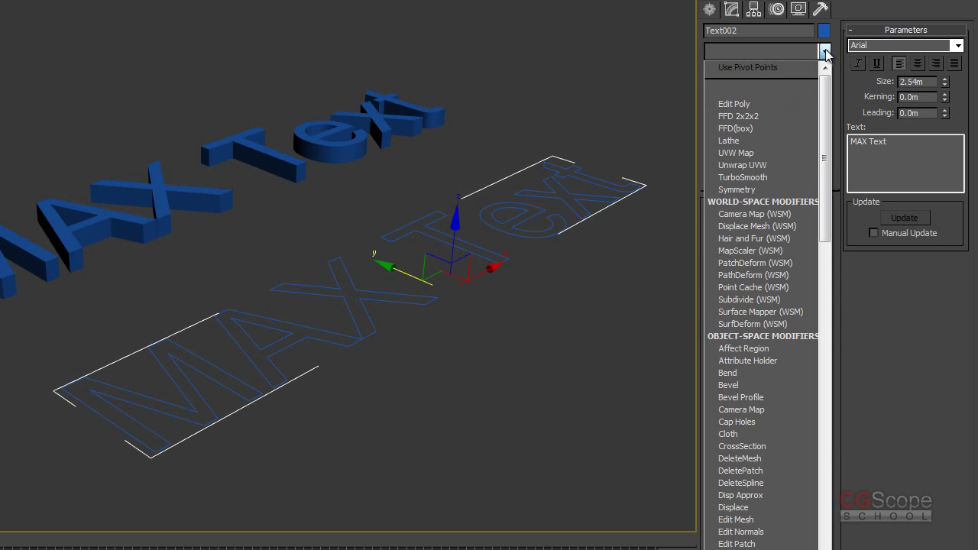
text(bevel)
key(Return)
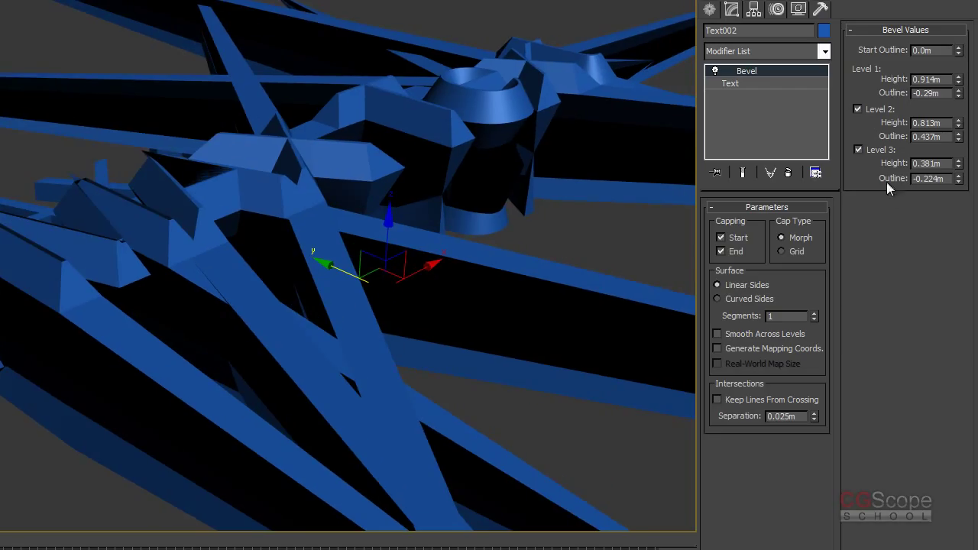
click(879, 150)
click(879, 109)
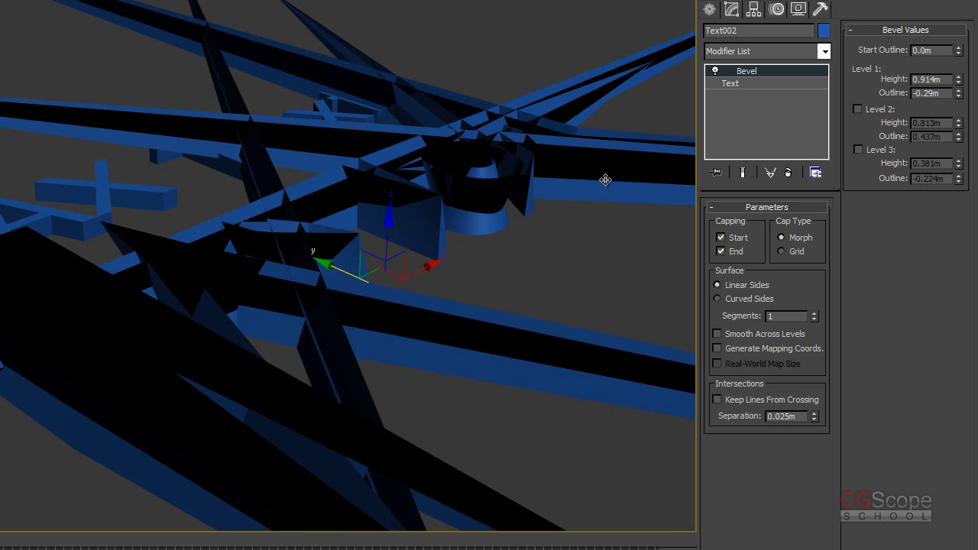
mouse_move(454, 201)
alt+middle_down()
mouse_move(489, 198)
mouse_move(471, 169)
mouse_move(522, 217)
mouse_move(539, 220)
mouse_move(506, 212)
alt+middle_up()
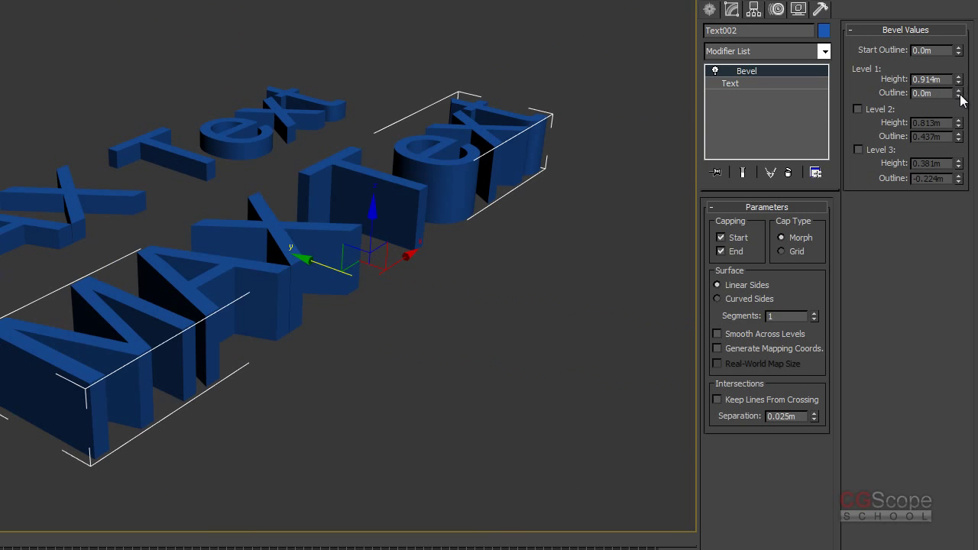
- Set Bevel Level 1 height and outline both to 0.05m
right_click(959, 93)
right_click(959, 80)
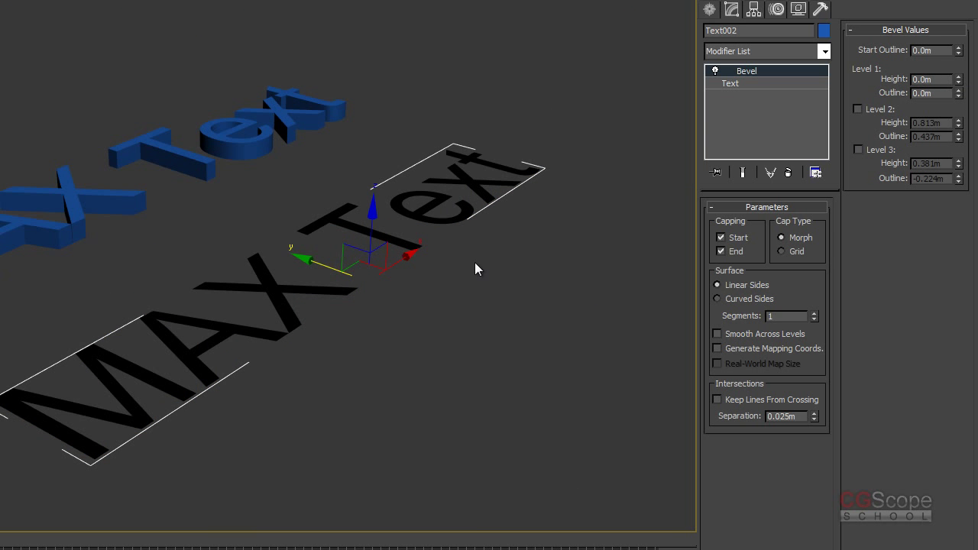
mouse_move(524, 262)
alt+middle_down()
mouse_move(489, 269)
mouse_move(492, 239)
mouse_move(493, 273)
mouse_move(515, 243)
alt+middle_up()
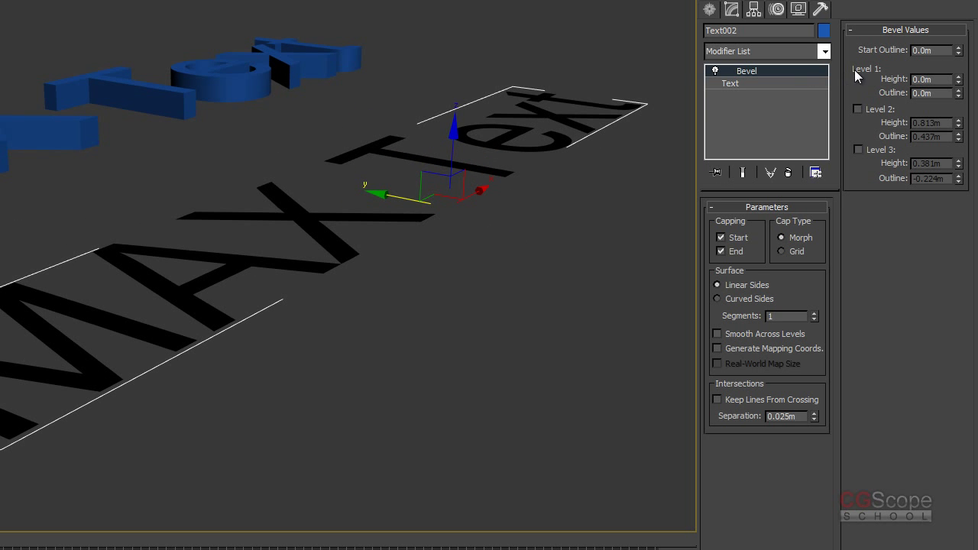
click(945, 80)
text(.2)
key(Return)
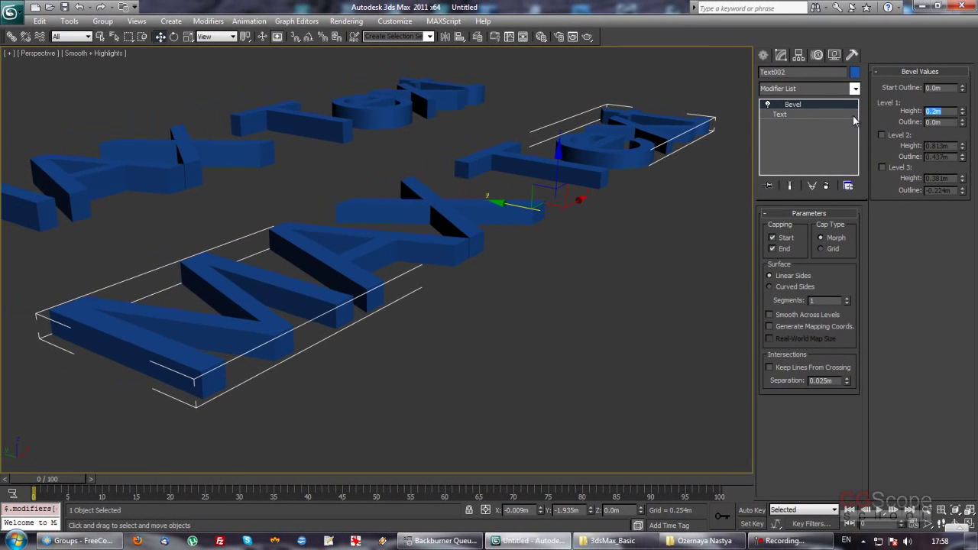
key(BackSpace)
text(.05)
key(Return)
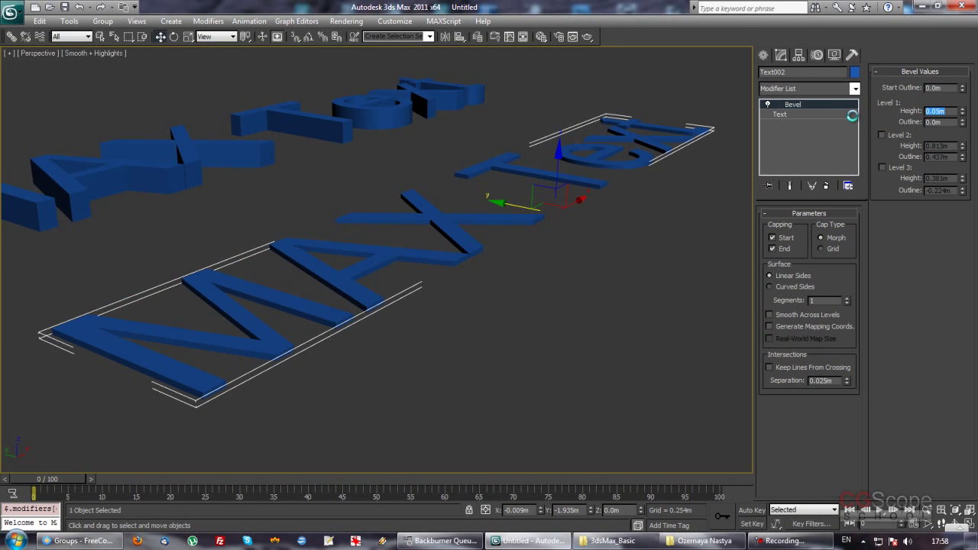
click(947, 123)
key(Return)
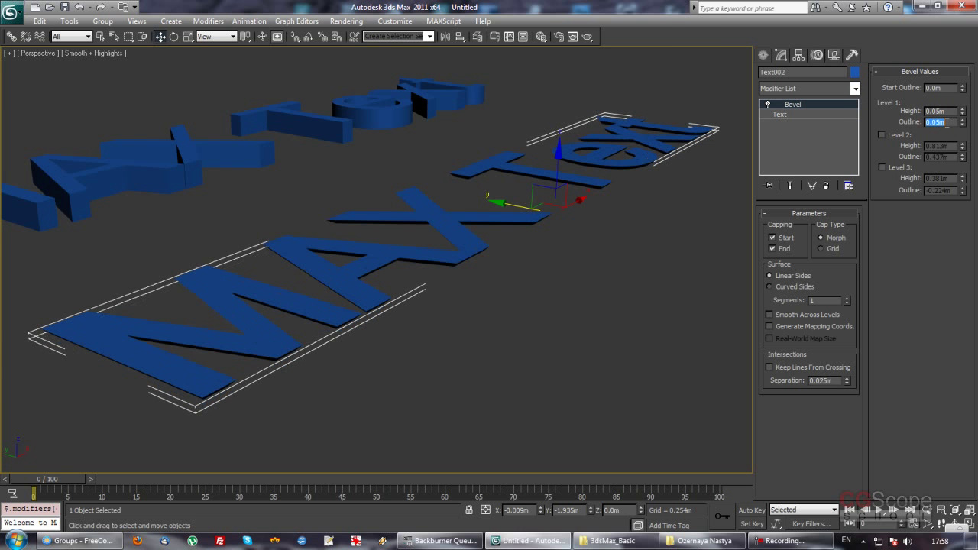
mouse_move(597, 279)
alt+middle_down()
mouse_move(543, 288)
mouse_move(584, 289)
alt+middle_up()
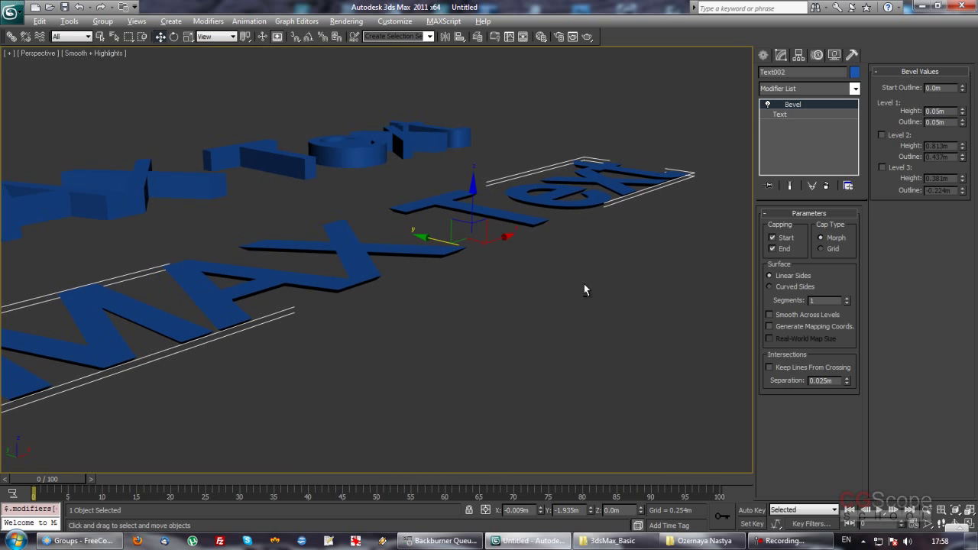
- Enable Level 2 with outline 0 and a 0.2m height
click(898, 136)
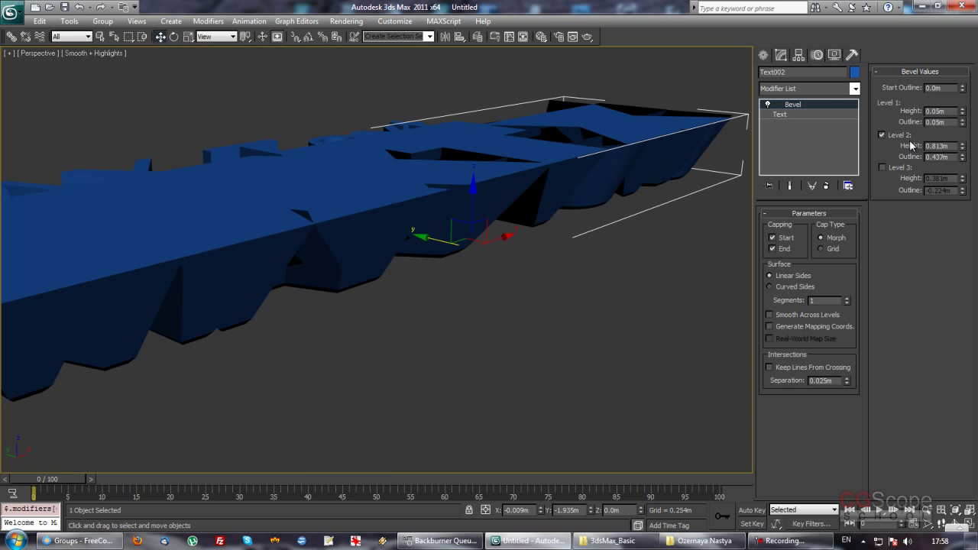
right_click(963, 145)
right_click(963, 156)
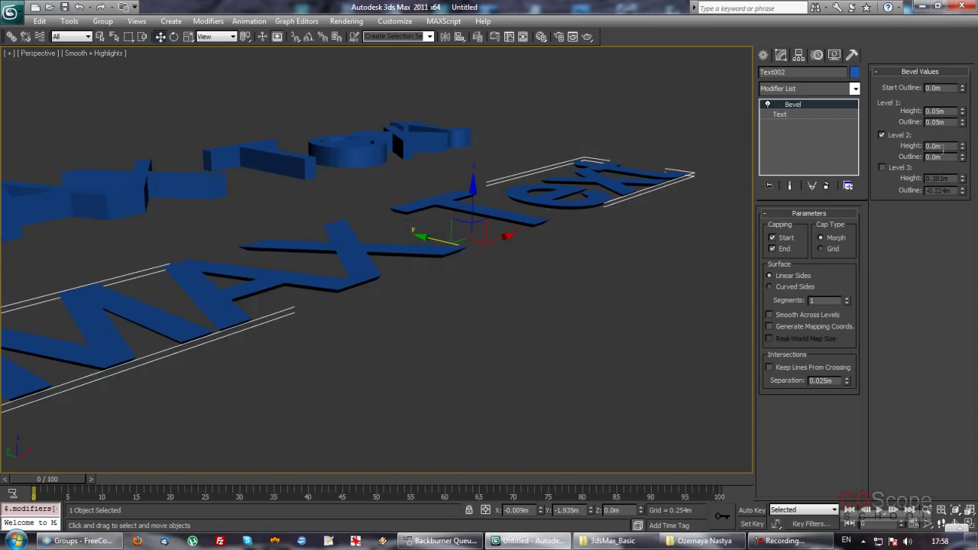
alt+middle_drag(591, 271, 694, 277)
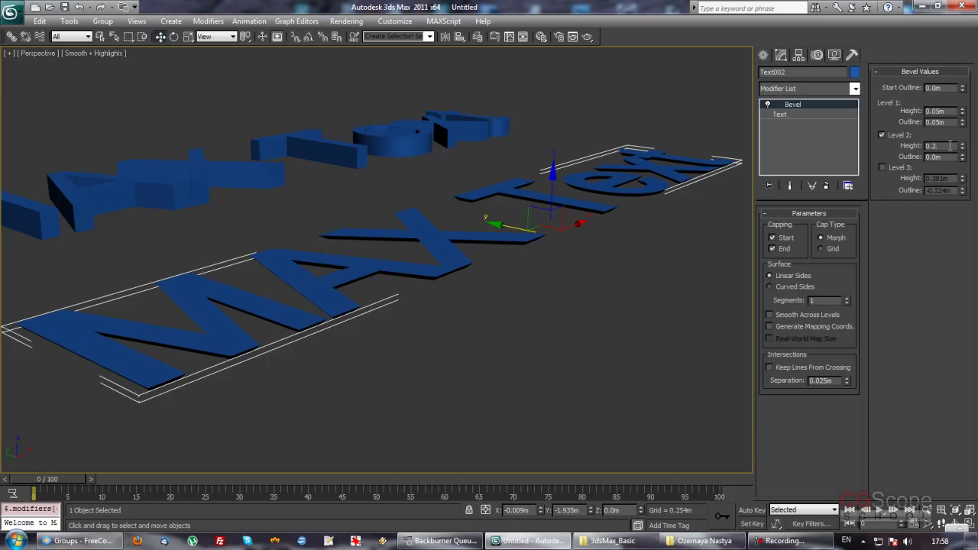
key(Return)
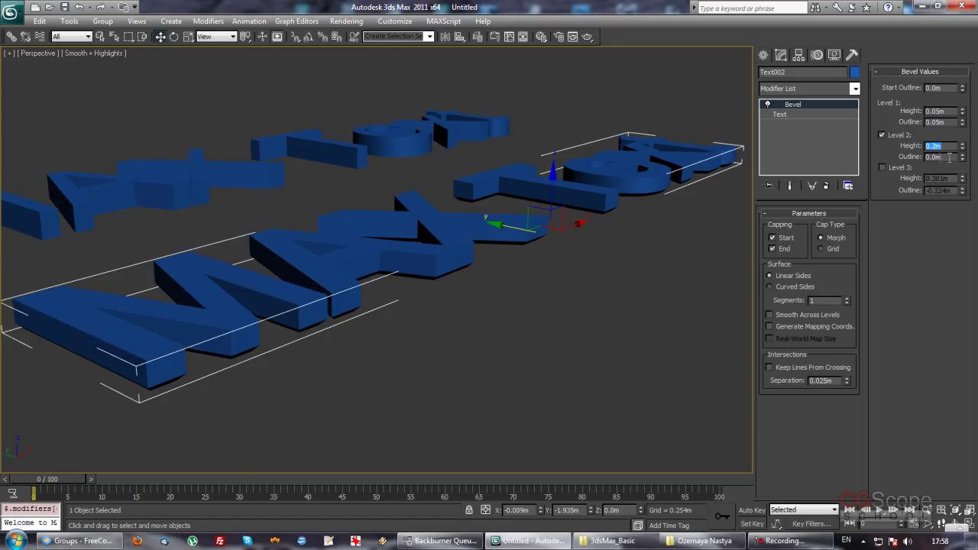
- Enable Bevel Level 3 with a 0.05m height and -0.05m outline
click(892, 166)
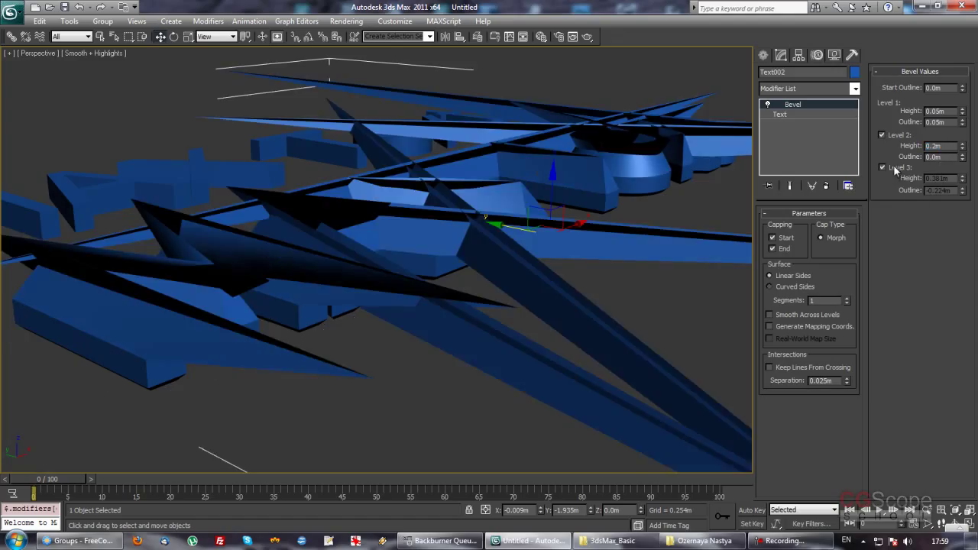
right_click(962, 178)
right_click(962, 190)
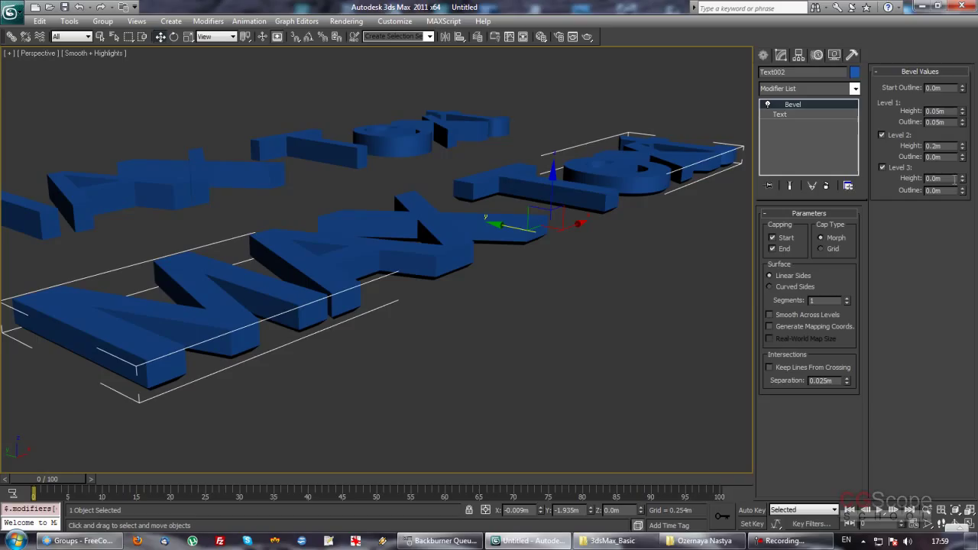
double_click(952, 178)
text(0.05)
key(Return)
key(Tab)
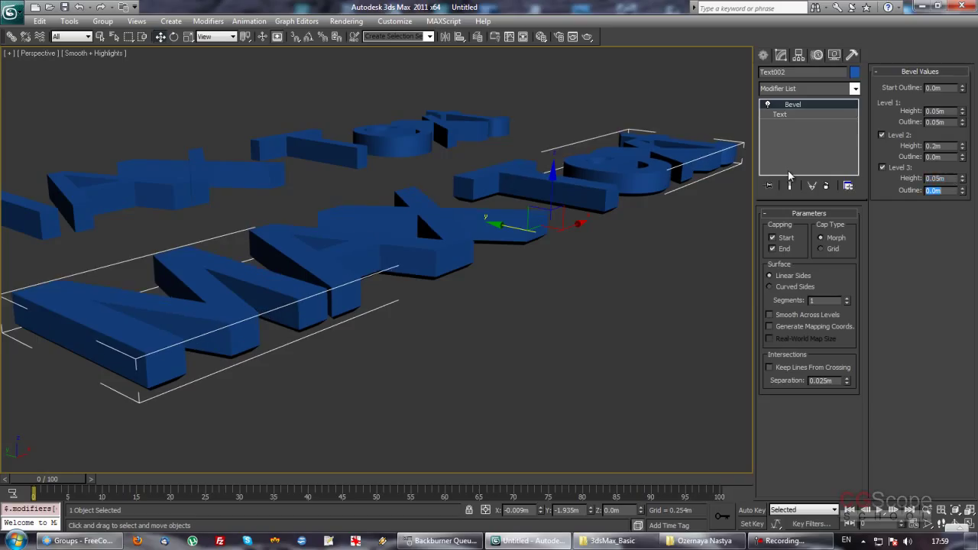
text(-)
key(Return)
- Inspect the bevelled edges and re-confirm the Level 3 outline at -0.05m
scroll(524, 238, up, 2)
scroll(521, 269, up, 3)
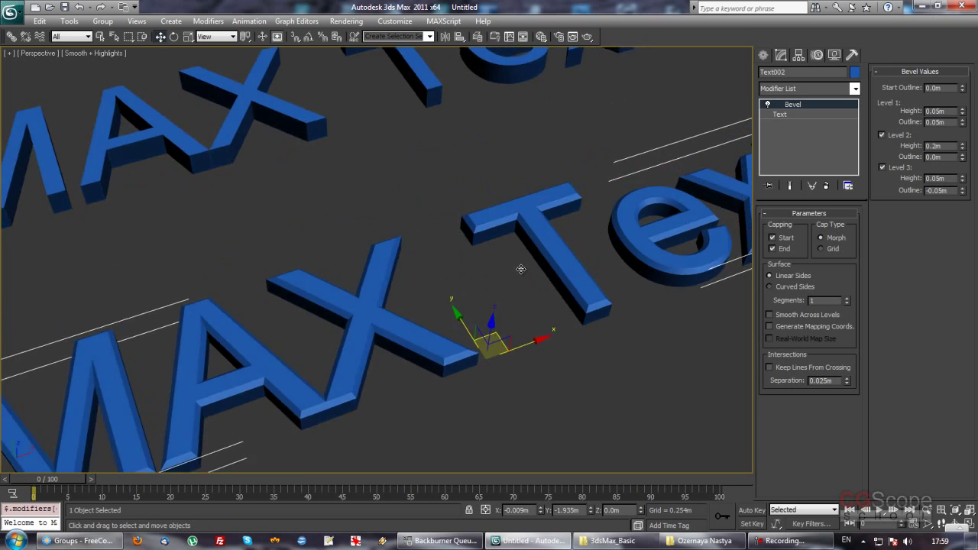
scroll(535, 259, down, 2)
scroll(593, 280, up, 1)
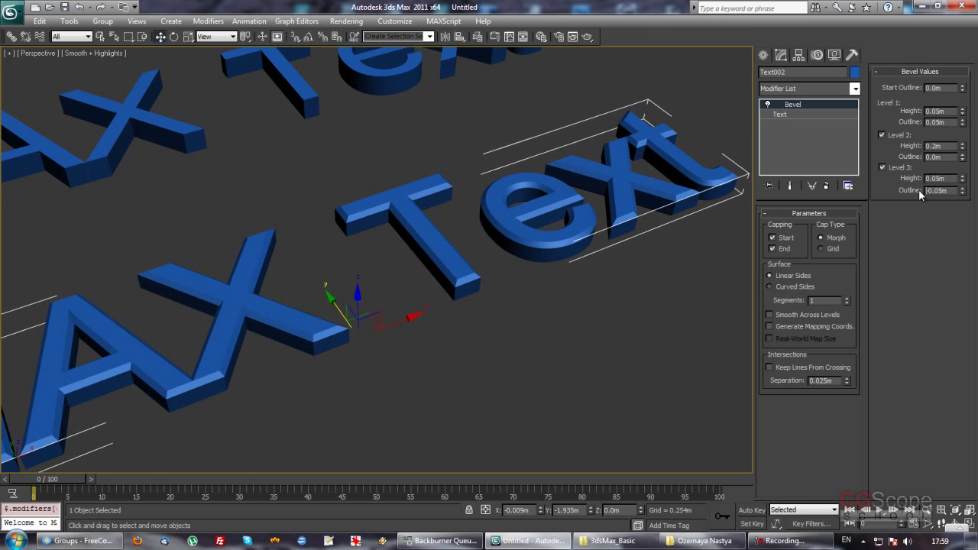
mouse_move(628, 259)
alt+middle_down()
mouse_move(624, 169)
mouse_move(624, 245)
alt+middle_up()
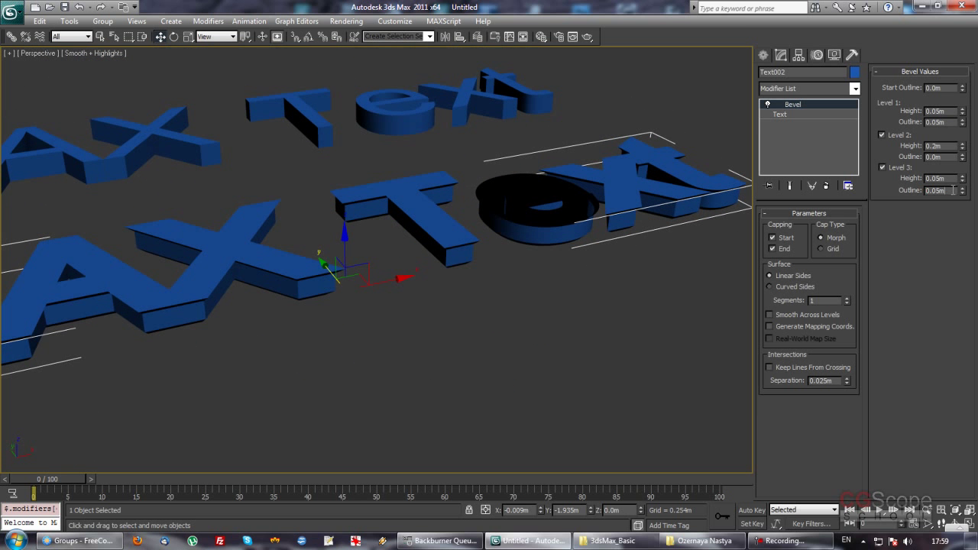
text(-)
key(Return)
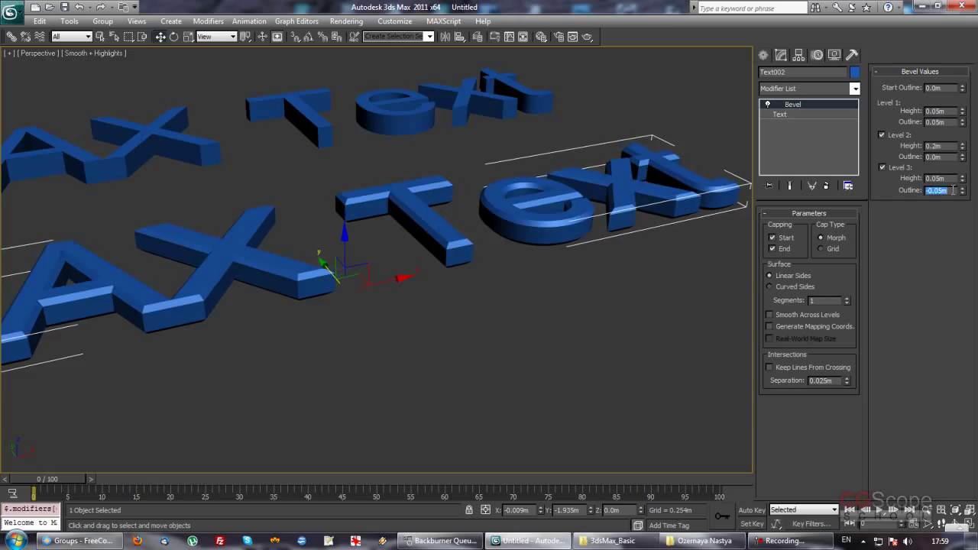
- Set Level 1 height and outline both to 0.01m
click(948, 110)
text(0.01)
key(Return)
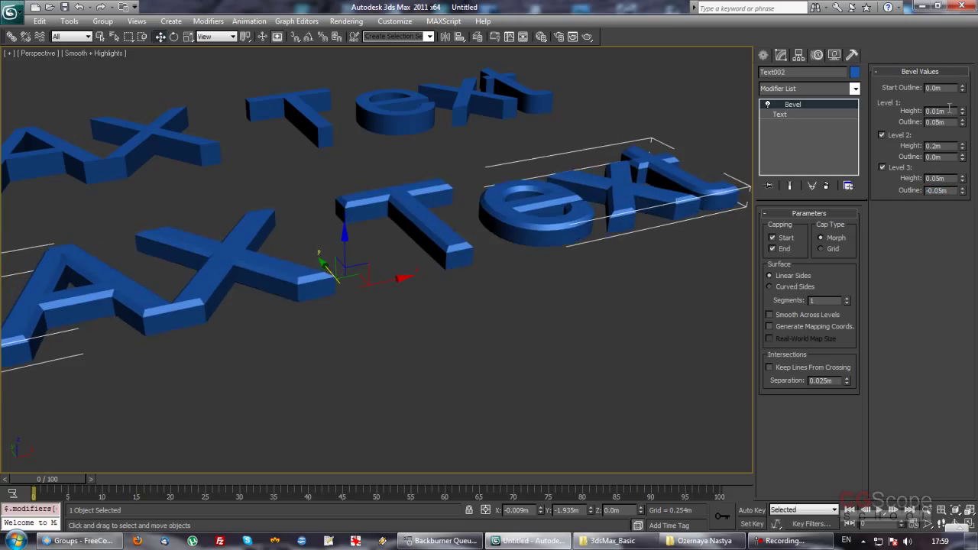
key(Return)
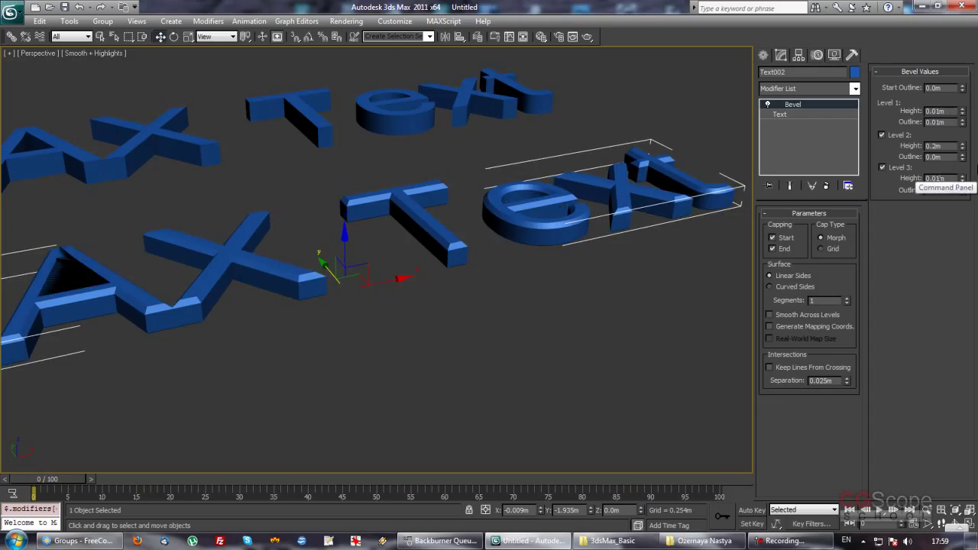
- Change the Level 3 outline to -0.01m
key(Tab)
text(-0.5)
key(Return)
text(-0.01m)
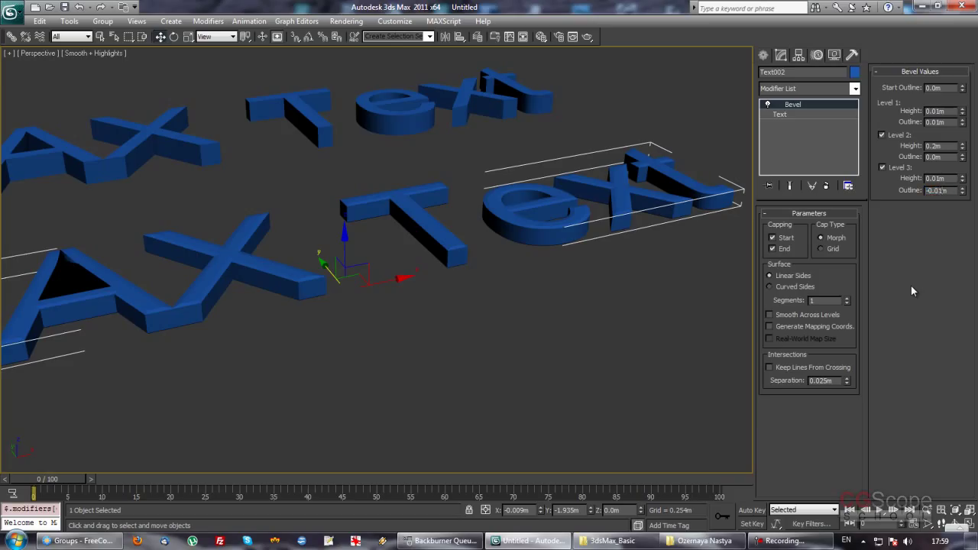
key(Return)
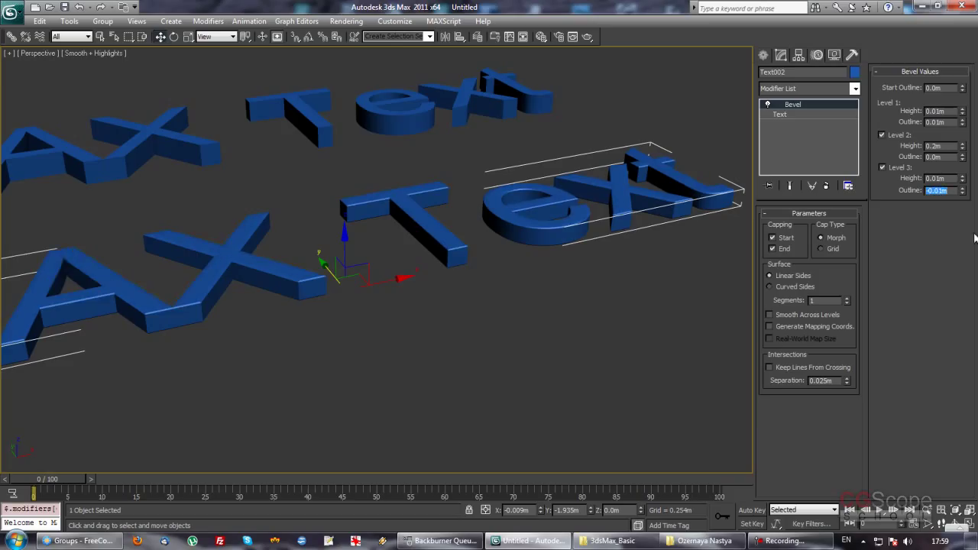
- Raise the Level 2 height to 0.28m and deselect the text
click(946, 146)
text(0.02)
key(BackSpace)
key(Return)
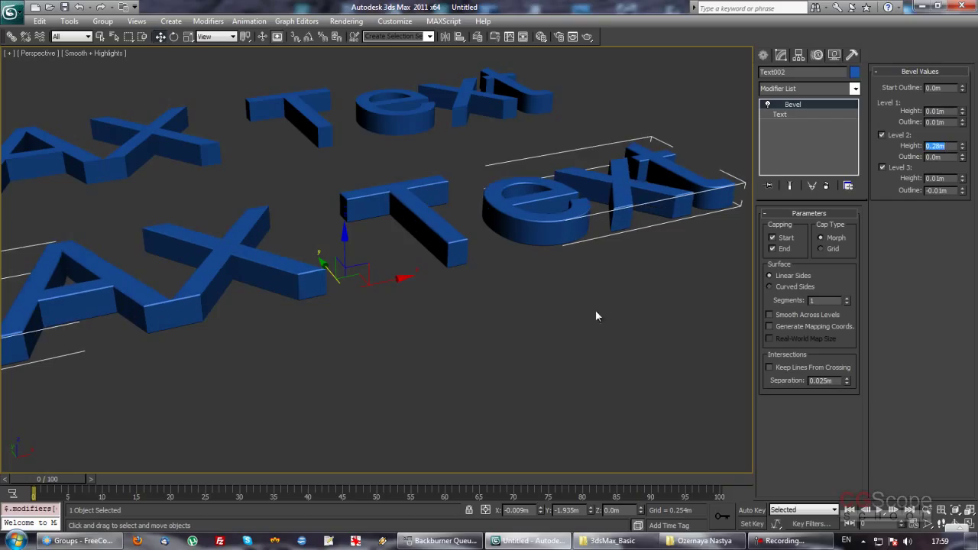
click(540, 316)
mouse_move(540, 316)
alt+middle_down()
mouse_move(548, 338)
mouse_move(548, 316)
mouse_move(539, 315)
mouse_move(633, 283)
mouse_move(577, 295)
mouse_move(569, 336)
alt+middle_up()
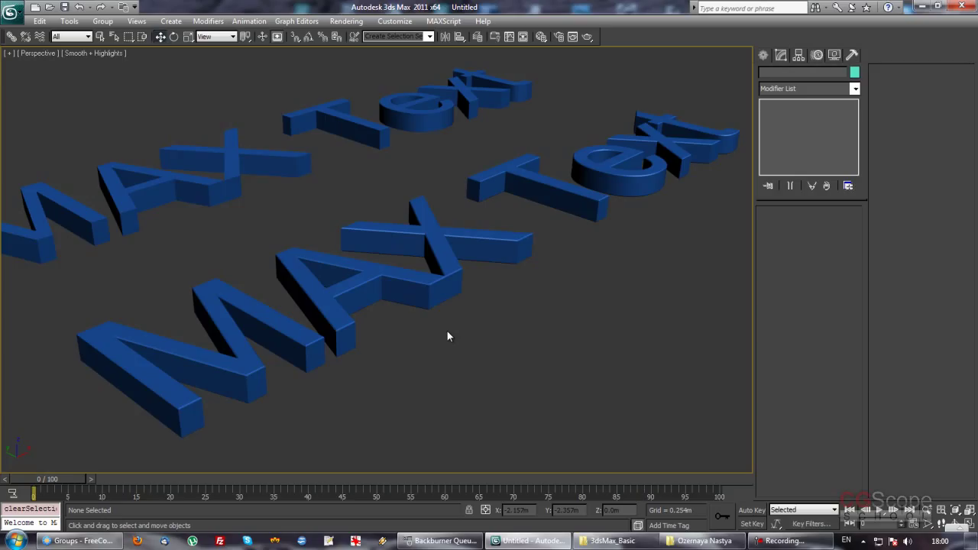
mouse_move(298, 156)
alt+middle_down()
mouse_move(356, 238)
mouse_move(448, 297)
mouse_move(400, 236)
mouse_move(393, 268)
mouse_move(506, 276)
mouse_move(514, 332)
mouse_move(496, 260)
alt+middle_up()
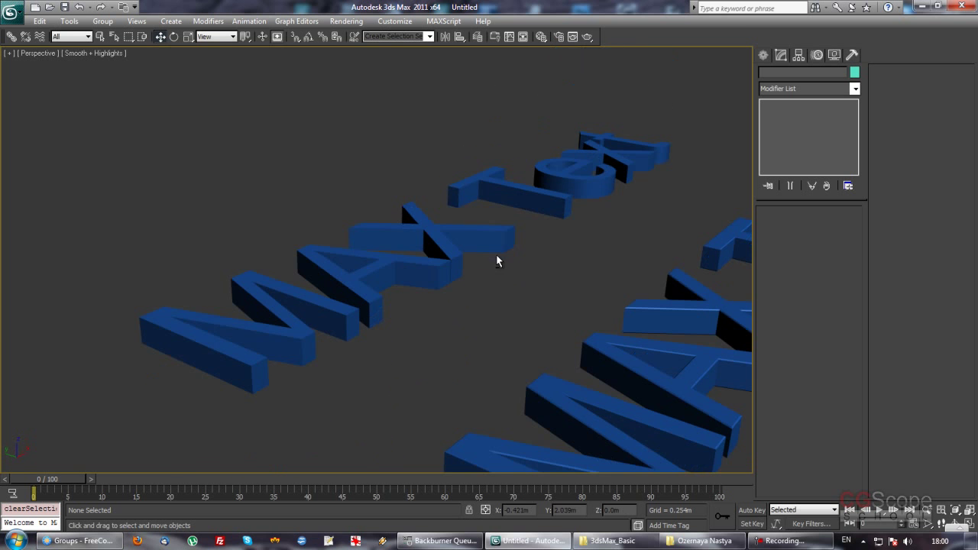
mouse_move(434, 232)
middle_down()
mouse_move(370, 255)
mouse_move(424, 283)
mouse_move(527, 303)
middle_up()
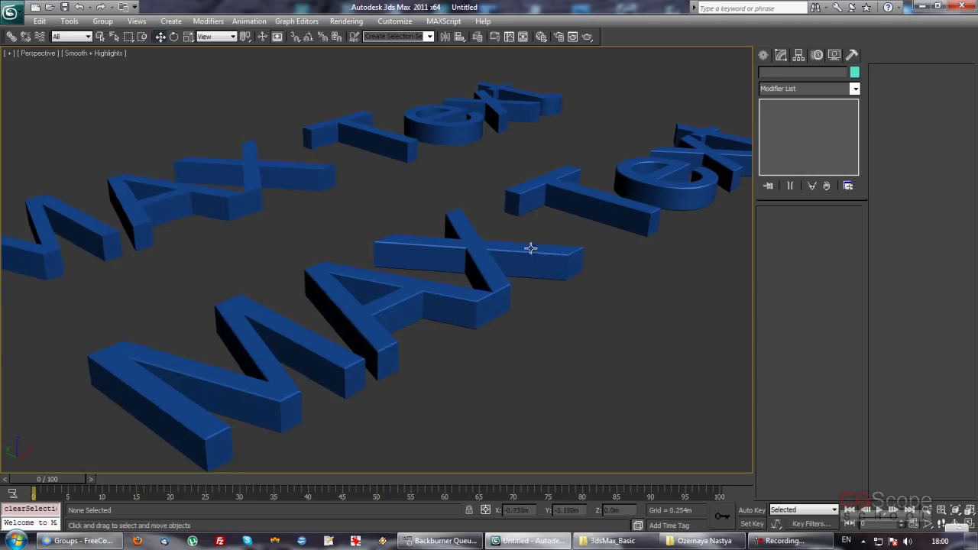
middle_drag(592, 312, 544, 304)
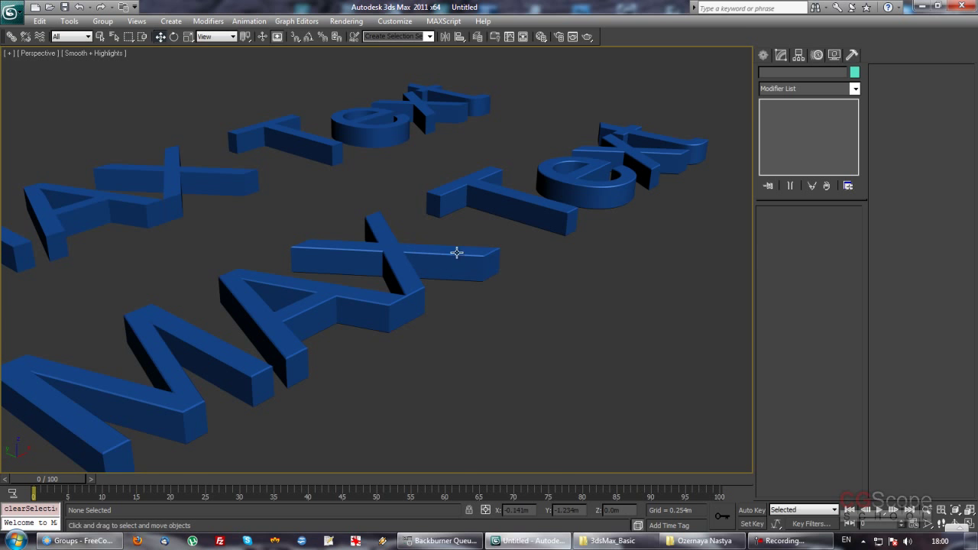
key(F4)
scroll(437, 289, up, 2)
scroll(430, 290, up, 3)
scroll(362, 285, up, 3)
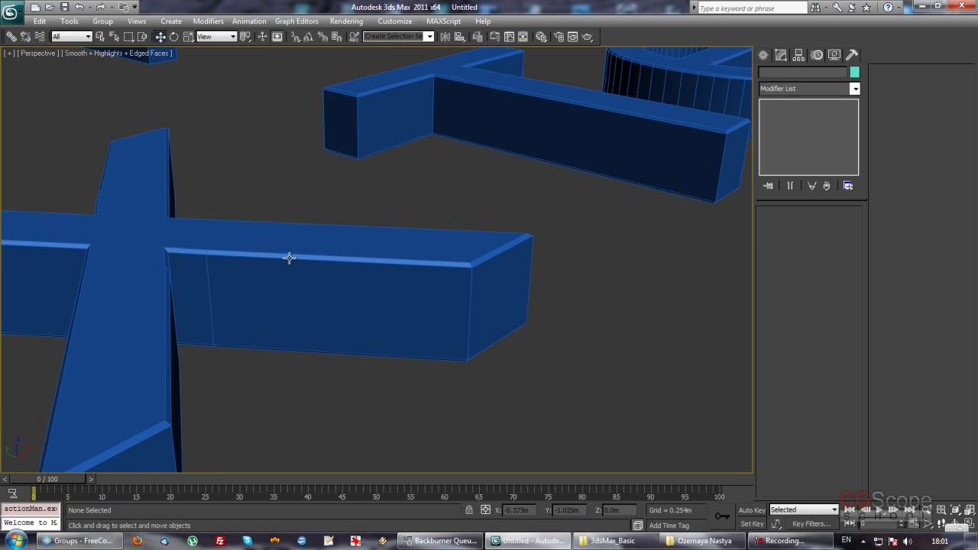
key(F4)
scroll(564, 308, down, 2)
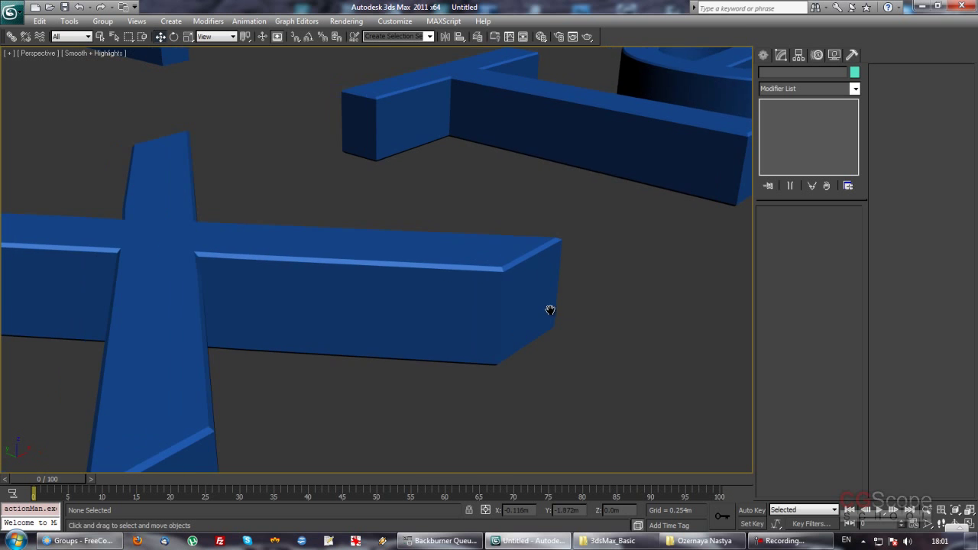
scroll(547, 312, down, 5)
mouse_move(533, 318)
alt+middle_down()
mouse_move(480, 334)
mouse_move(482, 316)
mouse_move(406, 324)
mouse_move(347, 313)
mouse_move(476, 303)
alt+middle_up()
scroll(380, 305, up, 3)
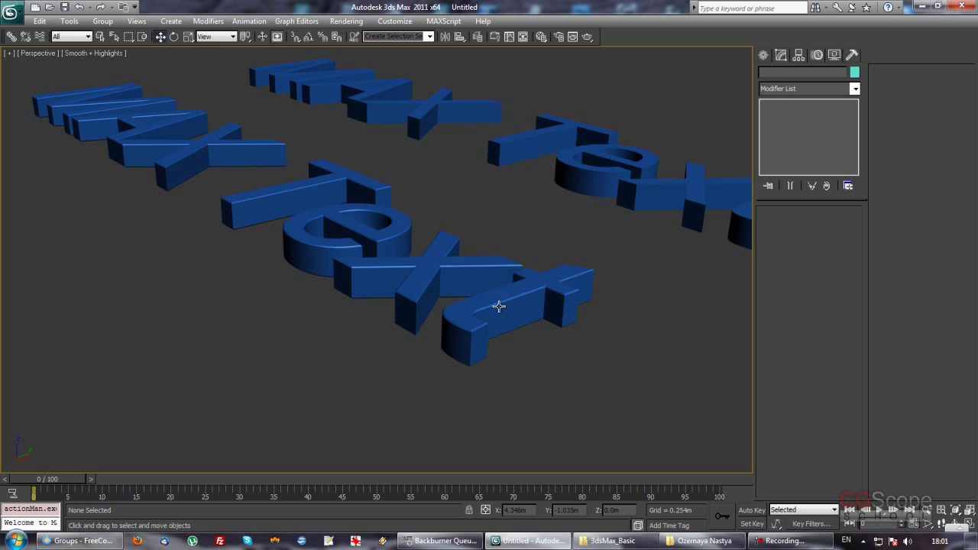
scroll(497, 306, down, 5)
scroll(507, 306, up, 2)
scroll(506, 311, up, 2)
scroll(505, 311, up, 2)
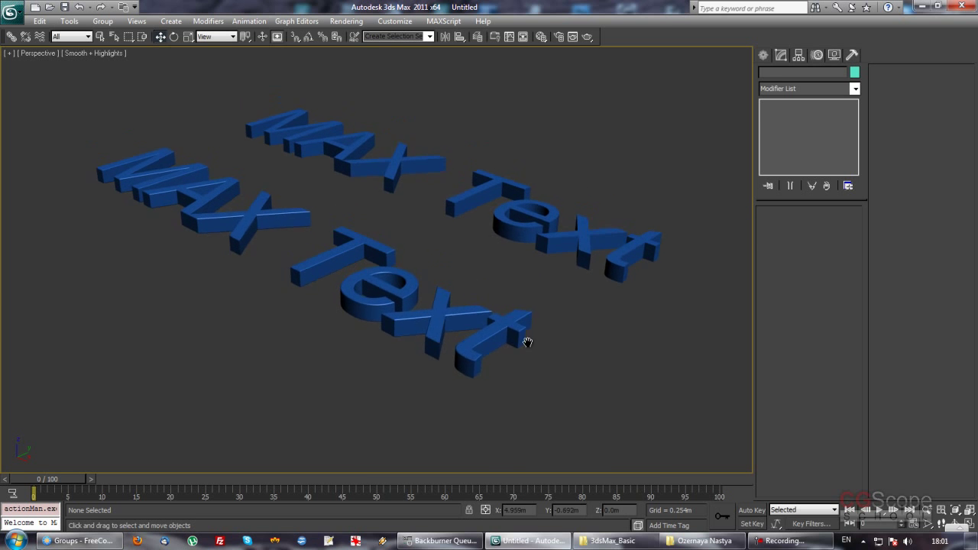
mouse_move(524, 338)
alt+middle_down()
mouse_move(571, 349)
mouse_move(563, 324)
mouse_move(581, 327)
mouse_move(577, 319)
alt+middle_up()
scroll(572, 351, up, 2)
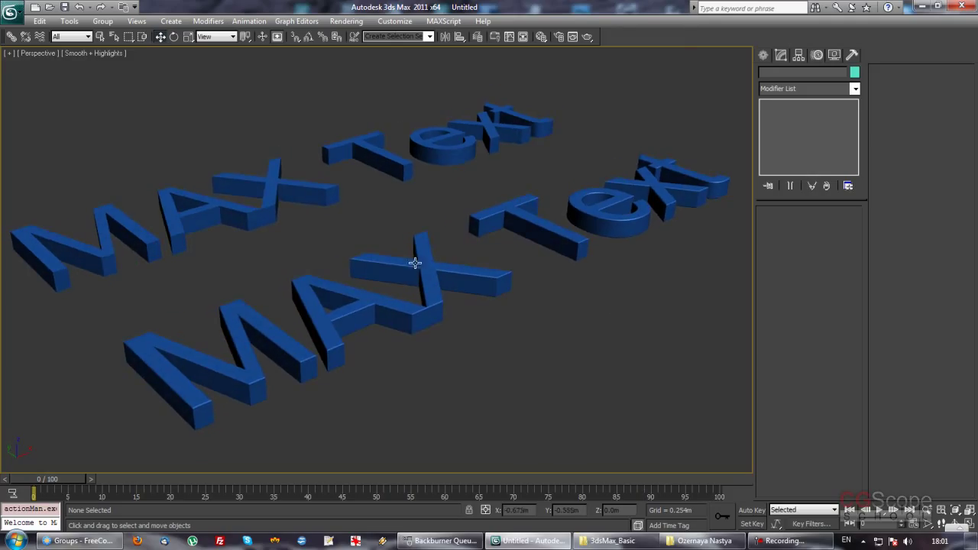
mouse_move(481, 280)
alt+middle_down()
mouse_move(458, 284)
mouse_move(532, 303)
mouse_move(497, 293)
alt+middle_up()
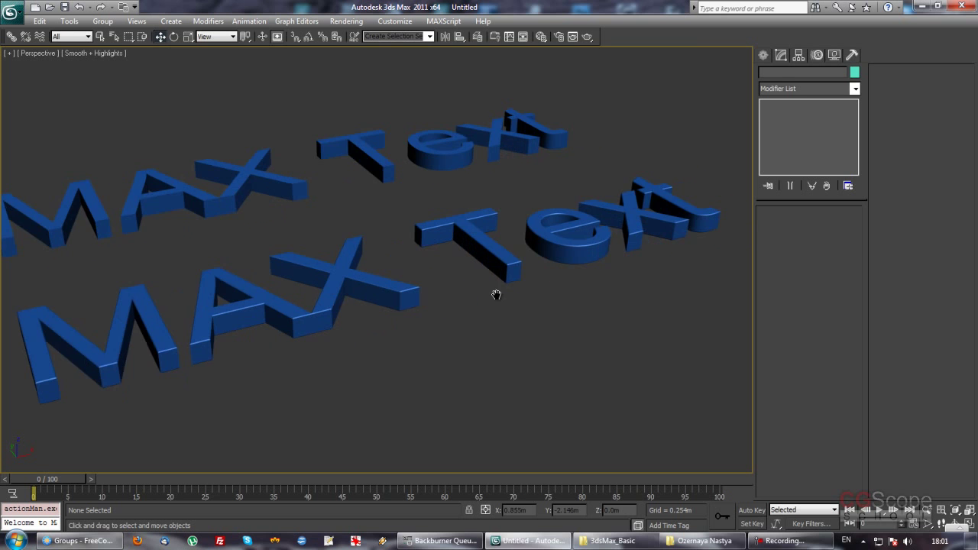
scroll(494, 288, down, 4)
- Select the bevelled Text002, then the extruded Text001, then Text002 again
click(430, 236)
click(431, 187)
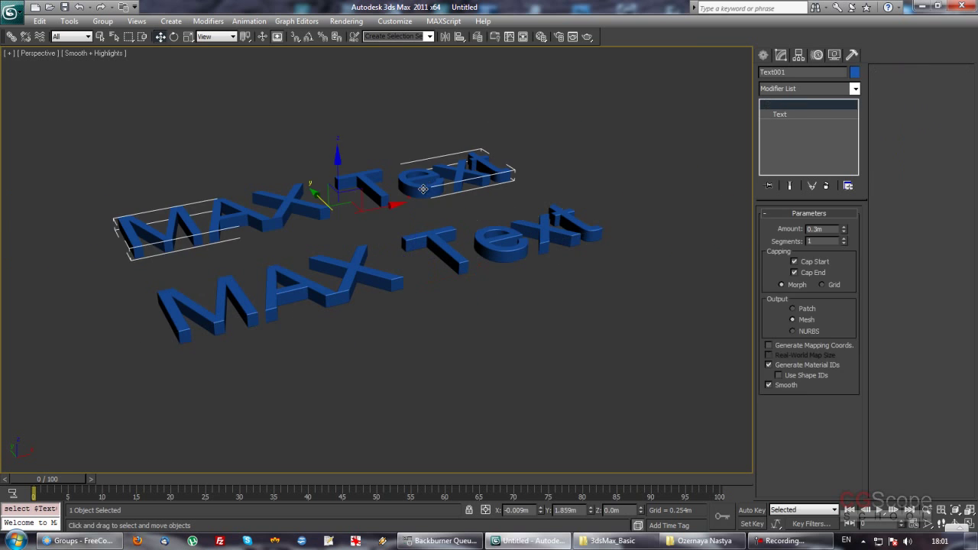
scroll(445, 242, up, 2)
scroll(445, 245, up, 2)
scroll(441, 245, up, 2)
click(442, 245)
- Orbit around both texts to compare them and turn on edged faces
mouse_move(441, 246)
alt+middle_down()
mouse_move(408, 275)
mouse_move(452, 325)
mouse_move(497, 317)
alt+middle_up()
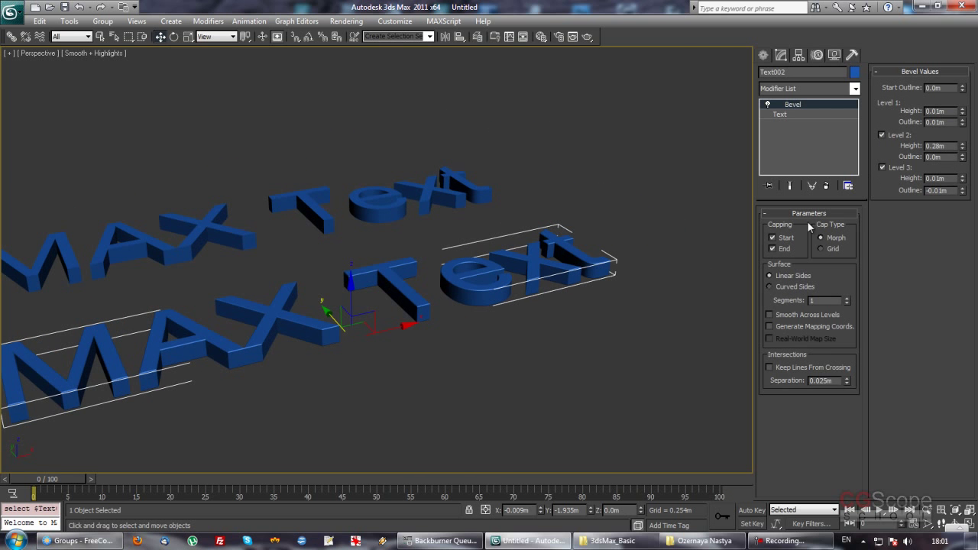
alt+middle_drag(516, 362, 505, 254)
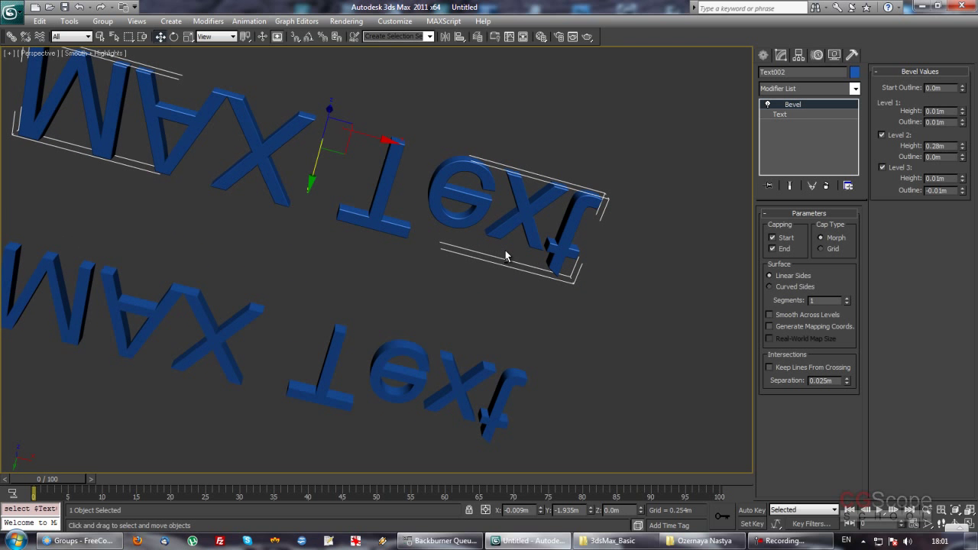
alt+middle_drag(488, 277, 505, 267)
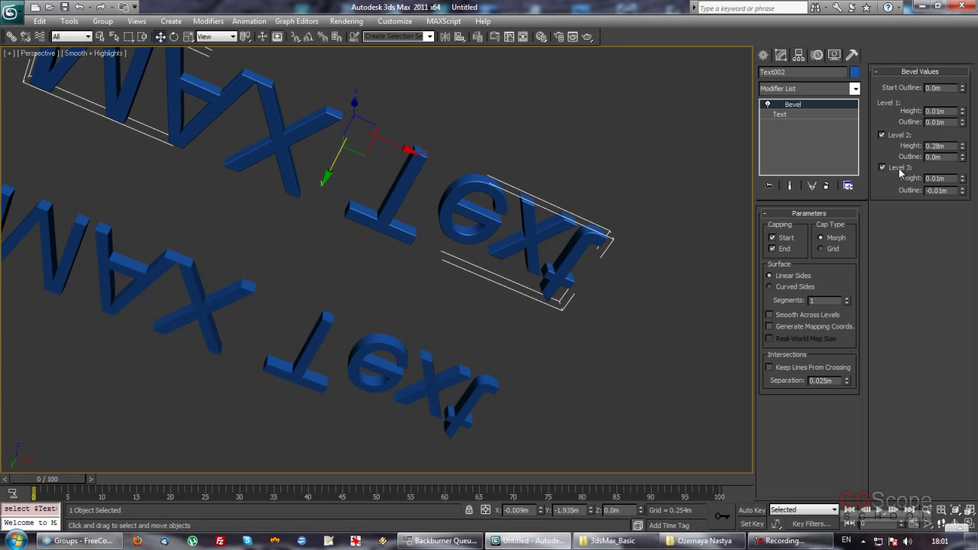
mouse_move(581, 275)
alt+middle_down()
mouse_move(607, 322)
mouse_move(598, 329)
alt+middle_up()
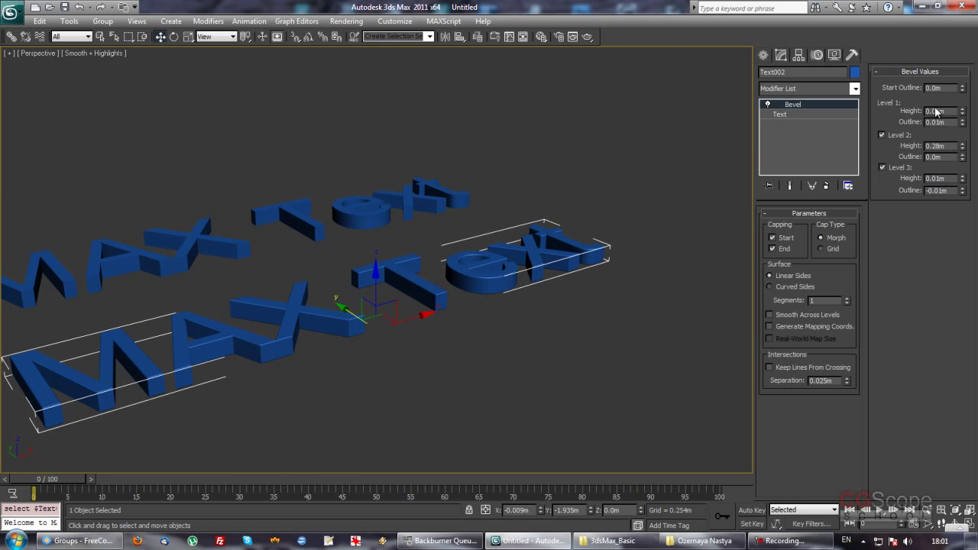
mouse_move(549, 287)
alt+middle_down()
mouse_move(541, 251)
mouse_move(543, 265)
mouse_move(522, 271)
mouse_move(552, 267)
mouse_move(500, 253)
alt+middle_up()
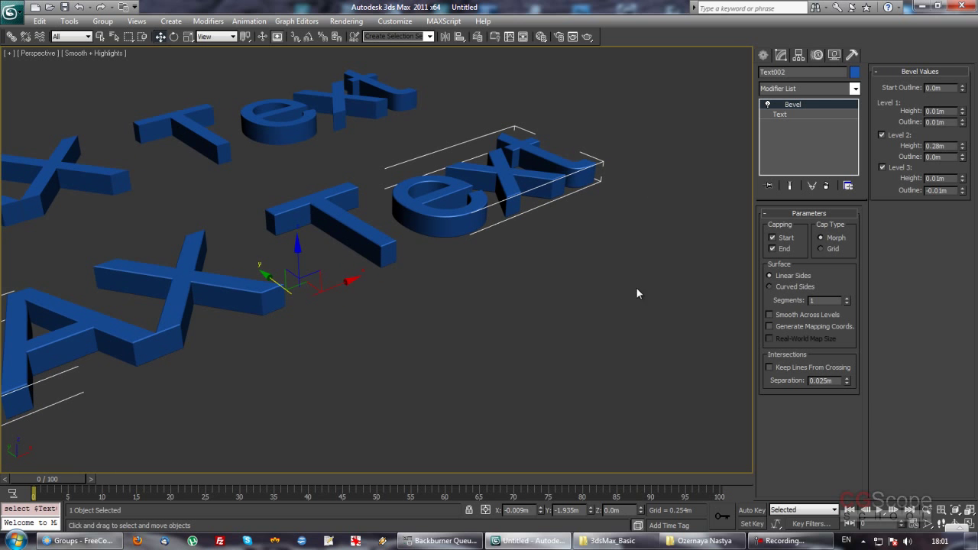
mouse_move(679, 204)
alt+middle_down()
mouse_move(637, 229)
mouse_move(622, 256)
mouse_move(631, 260)
alt+middle_up()
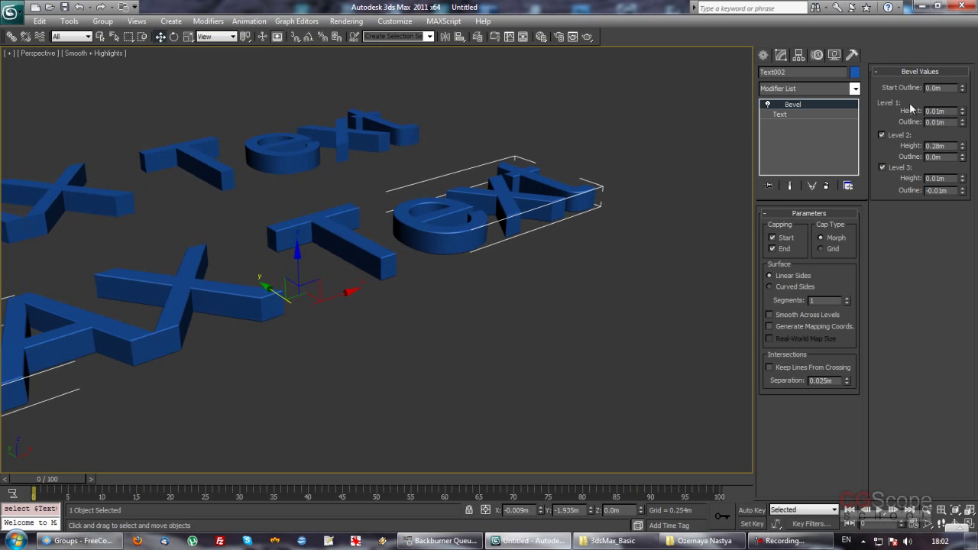
mouse_move(433, 342)
alt+middle_down()
mouse_move(555, 303)
mouse_move(546, 303)
alt+middle_up()
mouse_move(529, 251)
middle_down()
mouse_move(339, 330)
mouse_move(410, 262)
mouse_move(421, 310)
middle_up()
scroll(413, 265, up, 5)
key(F4)
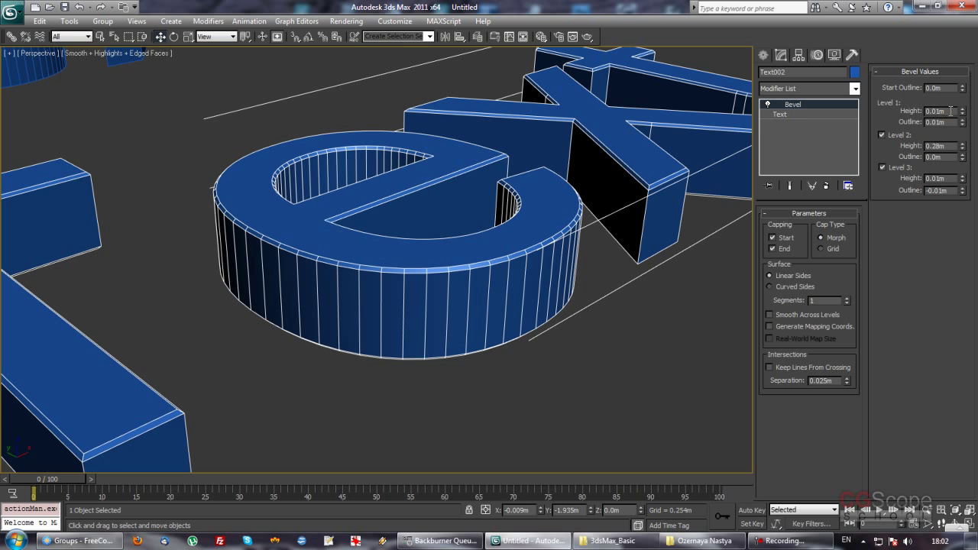
mouse_move(498, 278)
alt+middle_down()
mouse_move(448, 342)
mouse_move(474, 295)
alt+middle_up()
scroll(458, 338, down, 4)
scroll(434, 340, up, 2)
scroll(433, 336, down, 2)
scroll(479, 299, down, 2)
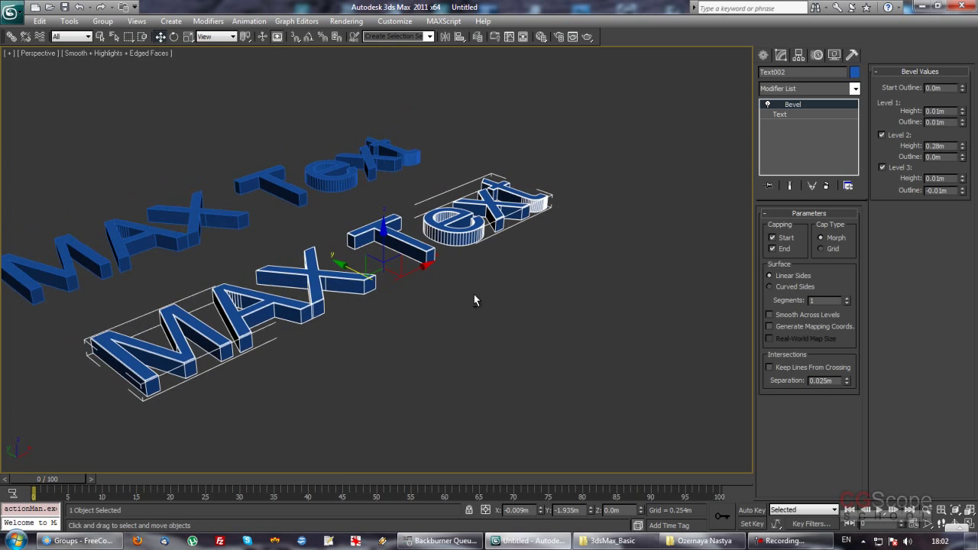
scroll(462, 284, up, 2)
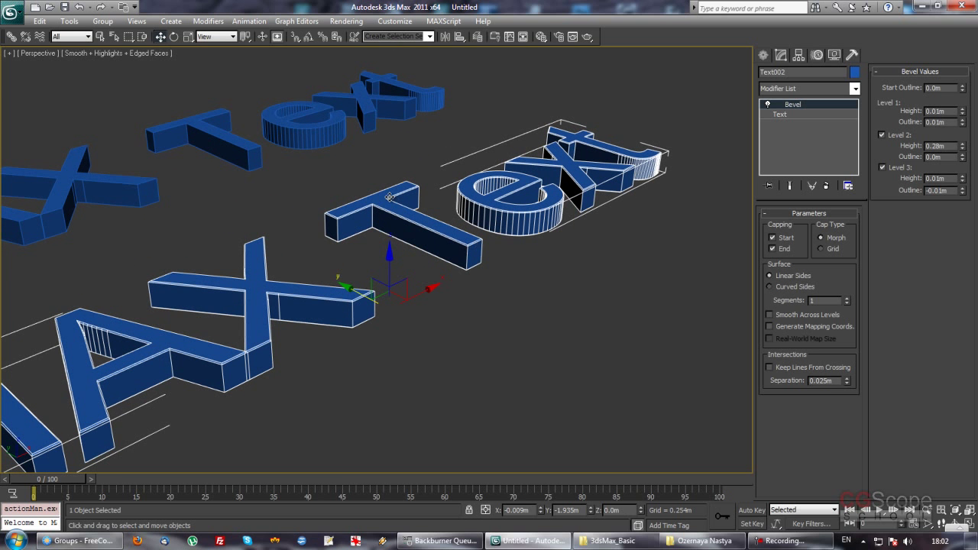
key(F4)
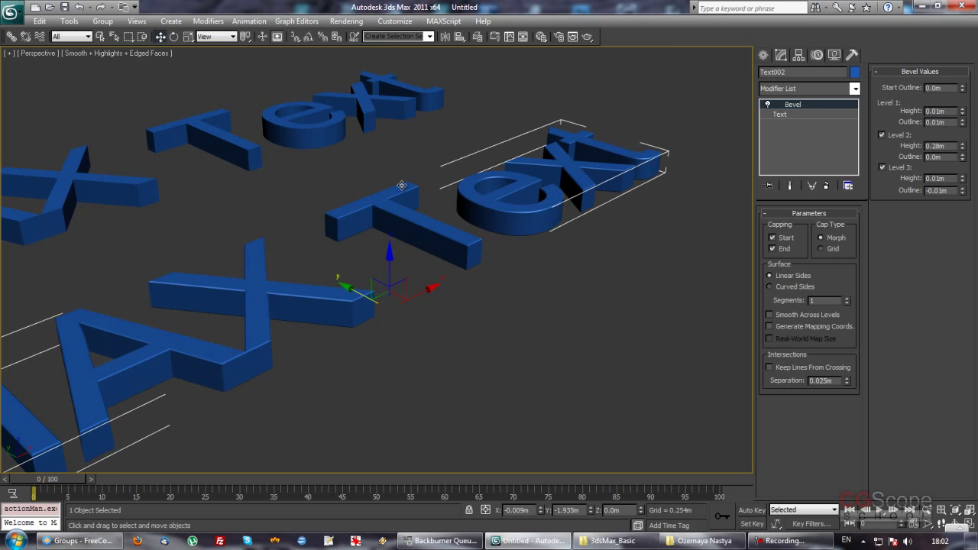
mouse_move(473, 220)
alt+middle_down()
mouse_move(520, 232)
mouse_move(500, 265)
mouse_move(457, 250)
mouse_move(493, 258)
alt+middle_up()
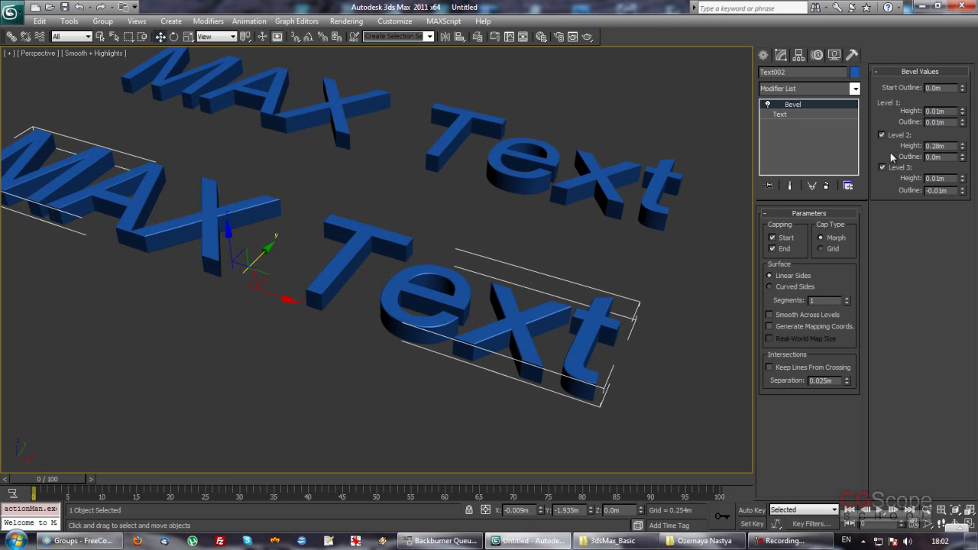
mouse_move(640, 322)
alt+middle_down()
mouse_move(585, 314)
mouse_move(607, 310)
mouse_move(593, 300)
alt+middle_up()
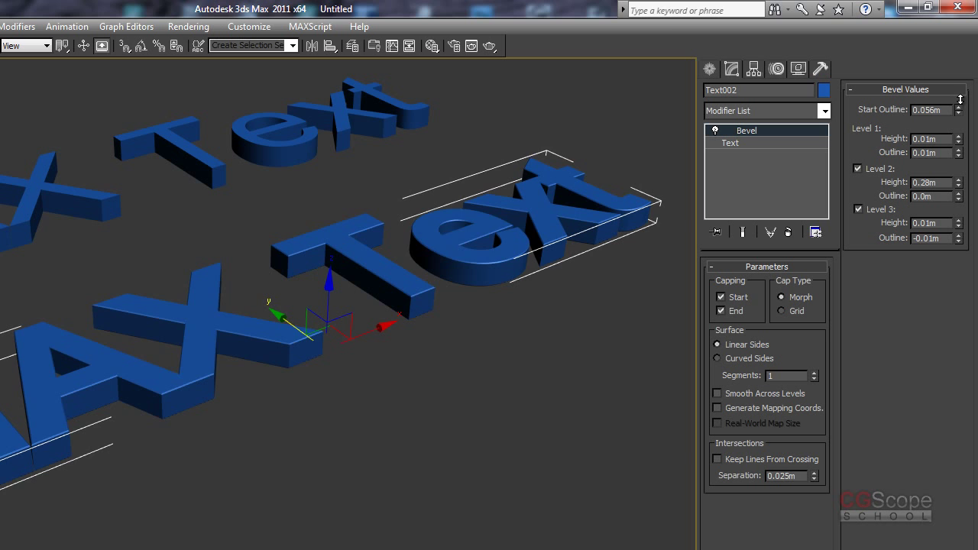
- Set the Bevel Start Outline to -0.051m, with edged faces shown to check the slimmer letters
mouse_move(960, 99)
mouse_down()
mouse_move(957, 123)
mouse_move(966, 89)
mouse_move(967, 110)
mouse_up()
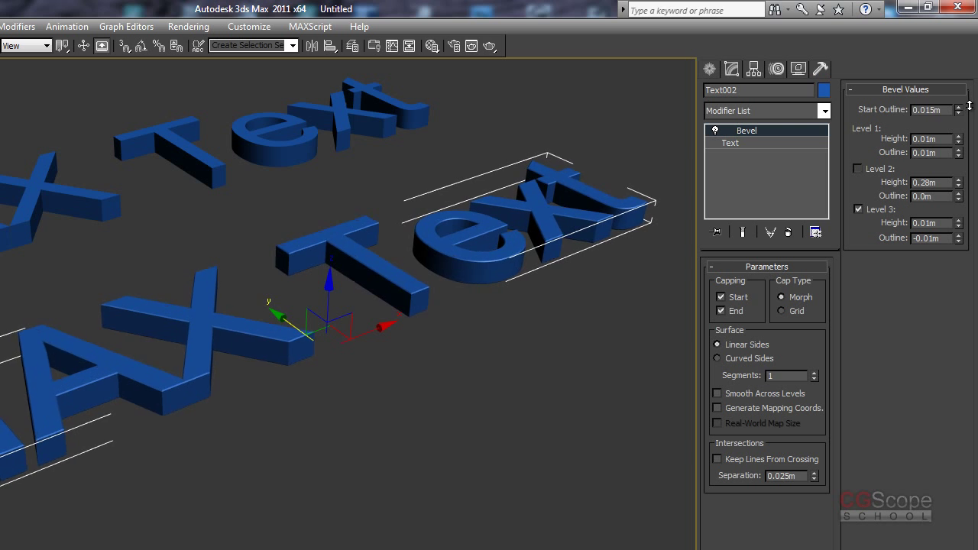
mouse_move(278, 316)
alt+middle_down()
mouse_move(251, 355)
mouse_move(283, 305)
mouse_move(258, 339)
alt+middle_up()
key(F4)
scroll(257, 331, up, 3)
scroll(258, 332, up, 2)
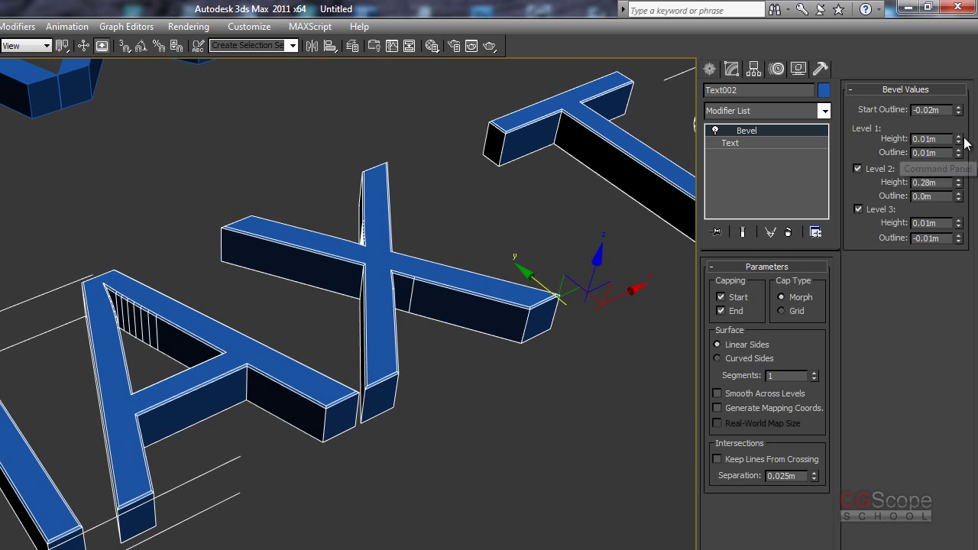
drag(960, 112, 959, 109)
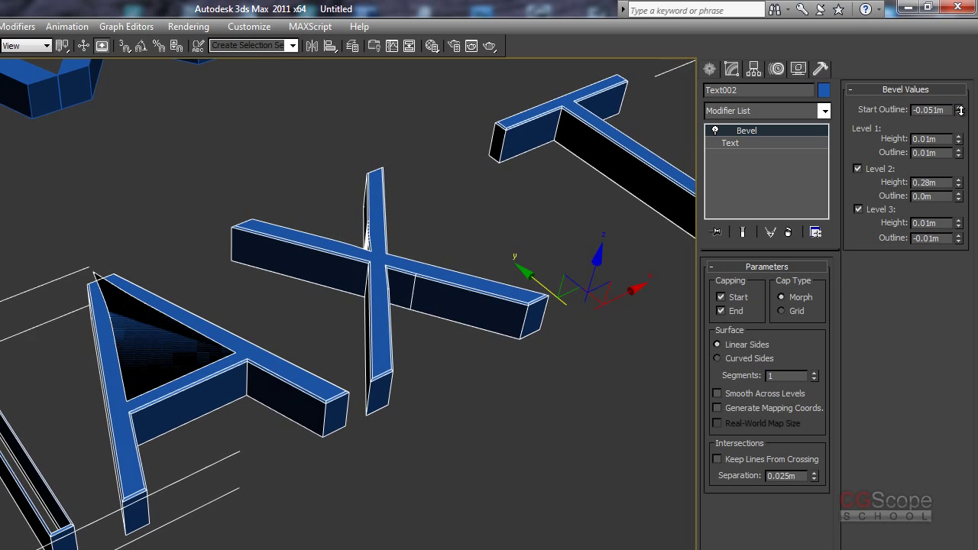
mouse_move(317, 308)
middle_down()
mouse_move(317, 258)
mouse_move(222, 235)
middle_up()
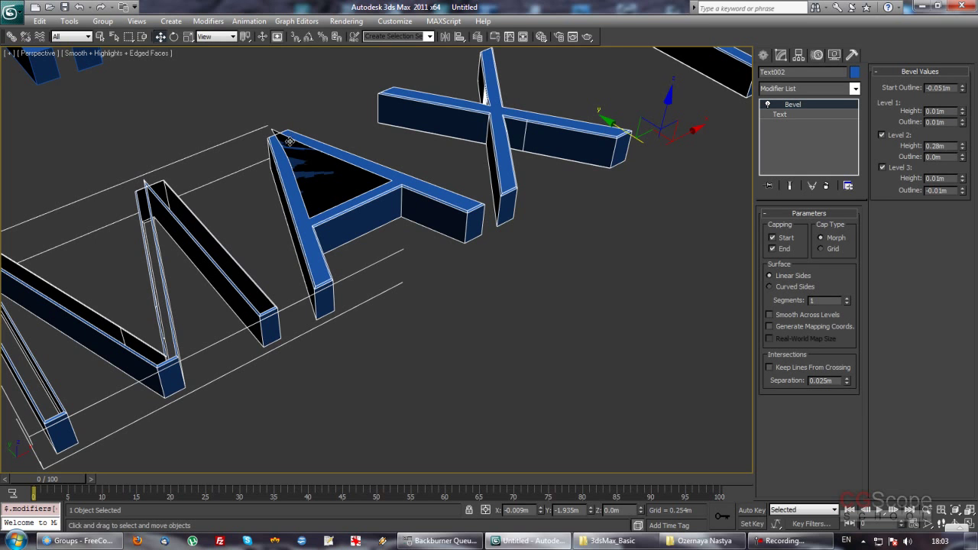
- Enable Keep Lines From Crossing and raise the Separation from 0.025m to 0.06m
click(790, 366)
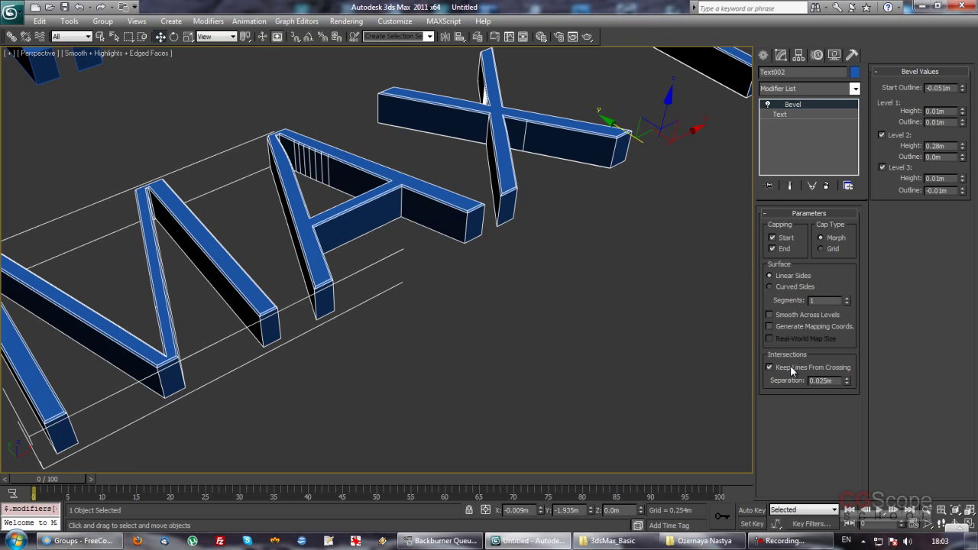
mouse_move(477, 305)
alt+middle_down()
mouse_move(444, 301)
mouse_move(405, 271)
alt+middle_up()
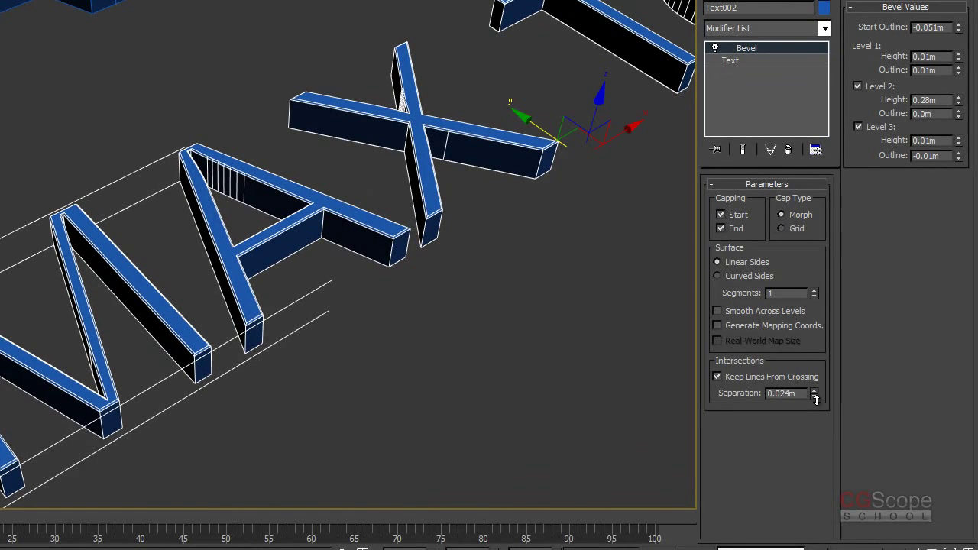
mouse_move(814, 395)
mouse_down()
mouse_move(803, 171)
mouse_move(790, 291)
mouse_up()
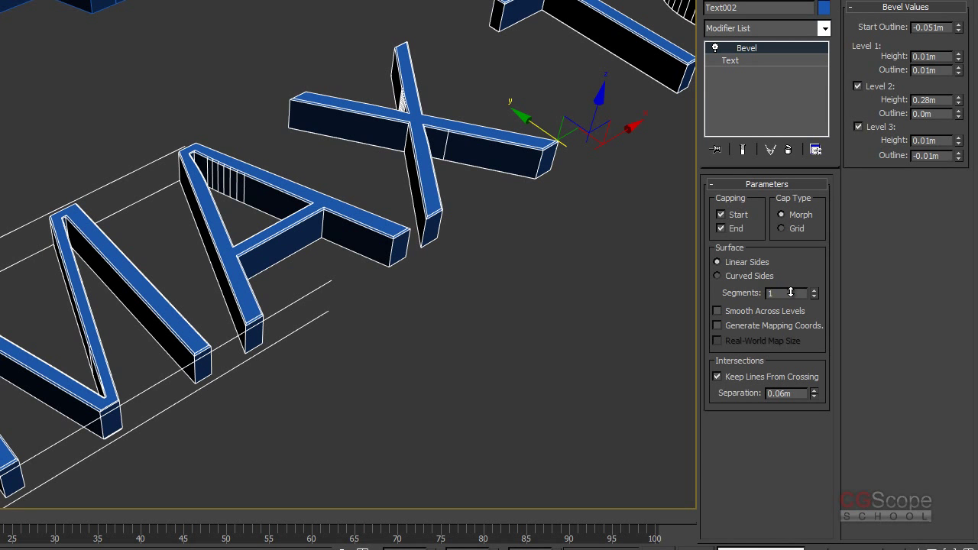
mouse_move(444, 329)
middle_down()
mouse_move(407, 303)
mouse_move(365, 316)
mouse_move(369, 329)
mouse_move(395, 332)
mouse_move(399, 319)
mouse_move(453, 314)
mouse_move(446, 316)
mouse_move(450, 344)
mouse_move(431, 344)
mouse_move(465, 345)
middle_up()
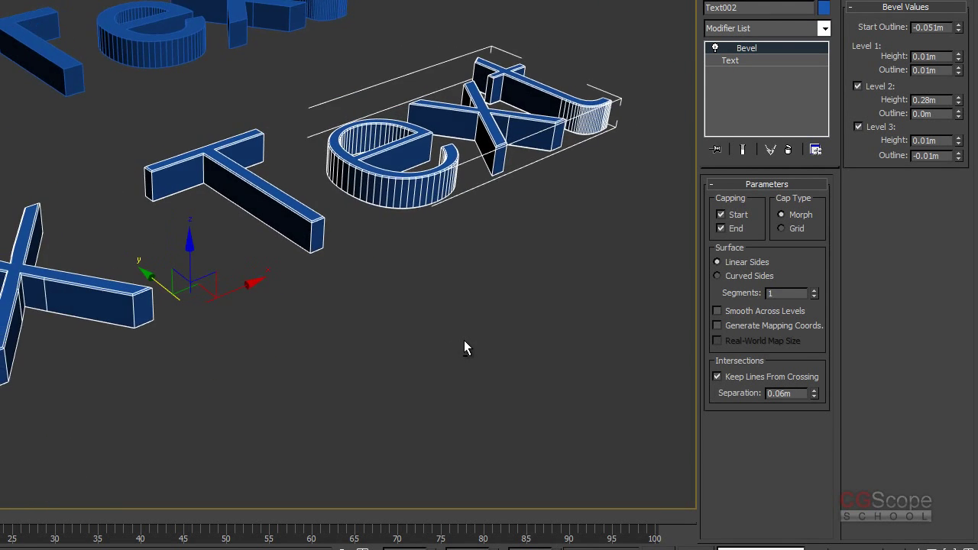
- Raise the bevelled text's side Segments to 2, then 4, and inspect the segmented walls
scroll(465, 344, up, 3)
scroll(465, 344, up, 2)
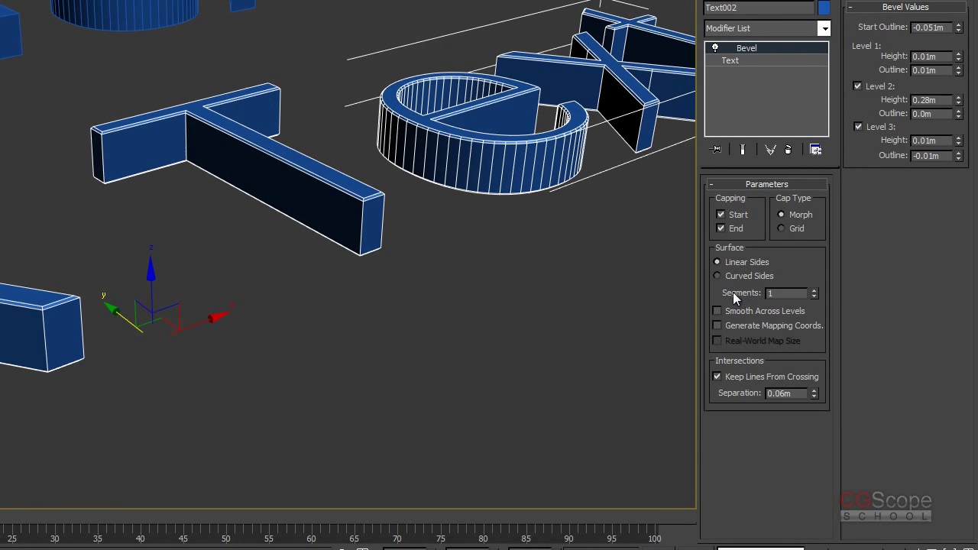
click(815, 290)
click(815, 291)
click(815, 291)
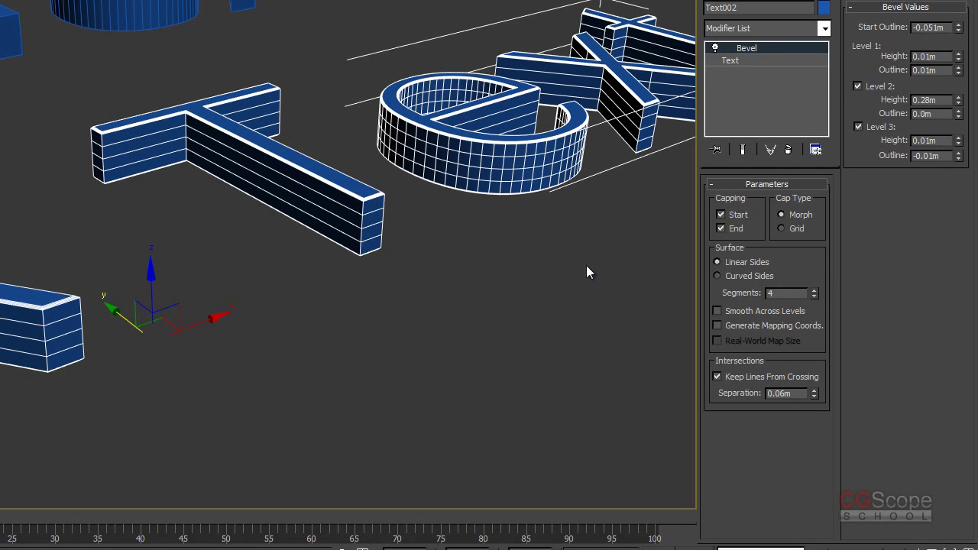
alt+middle_drag(586, 270, 273, 306)
scroll(301, 291, up, 3)
scroll(302, 295, up, 5)
scroll(301, 288, down, 5)
- Lower the bevel's side Segments back through 2 to 1
click(813, 296)
click(813, 296)
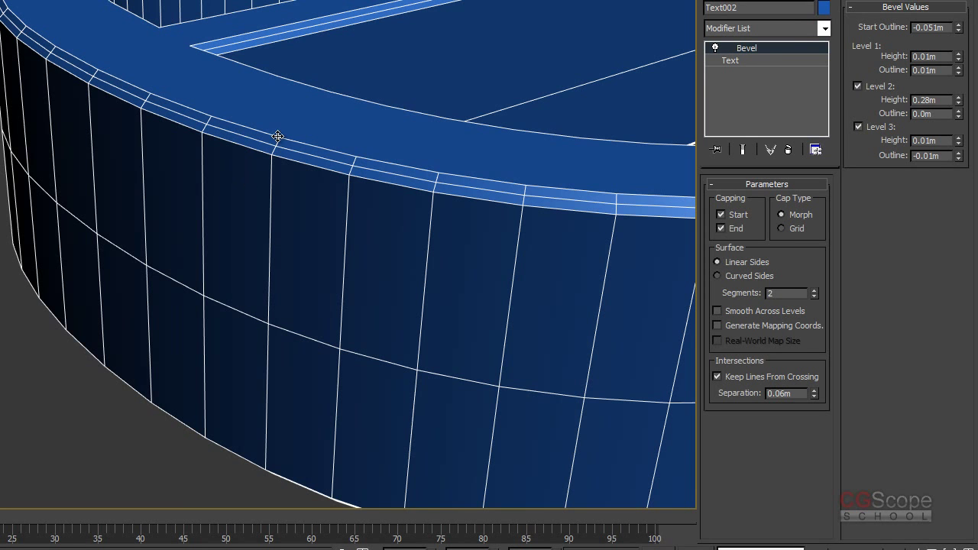
click(814, 296)
scroll(329, 291, up, 2)
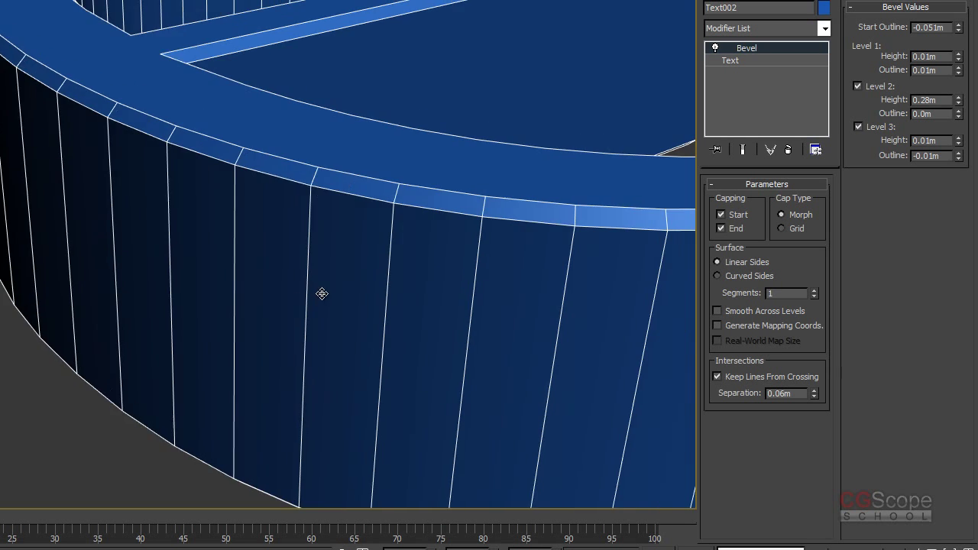
scroll(322, 294, down, 5)
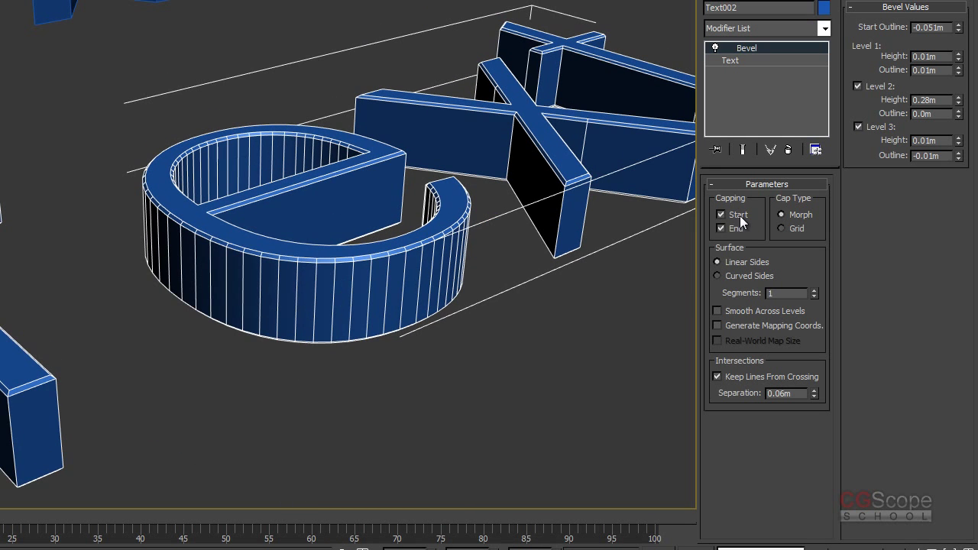
- Toggle Capping Start and End off and on, leaving both caps enabled
alt+middle_drag(513, 222, 797, 261)
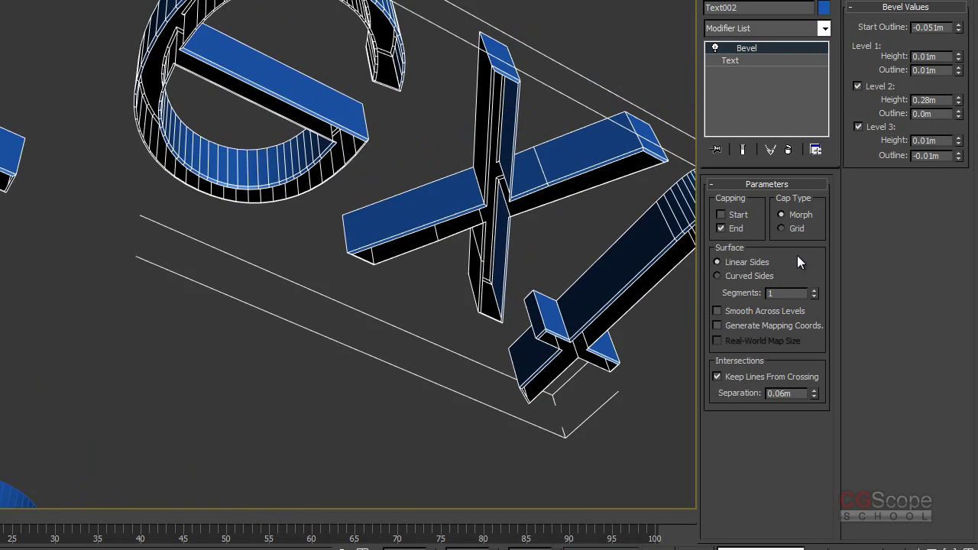
click(735, 216)
click(735, 217)
click(736, 216)
mouse_move(459, 291)
alt+middle_down()
mouse_move(524, 320)
mouse_move(772, 227)
alt+middle_up()
click(740, 227)
click(739, 227)
click(740, 227)
click(740, 227)
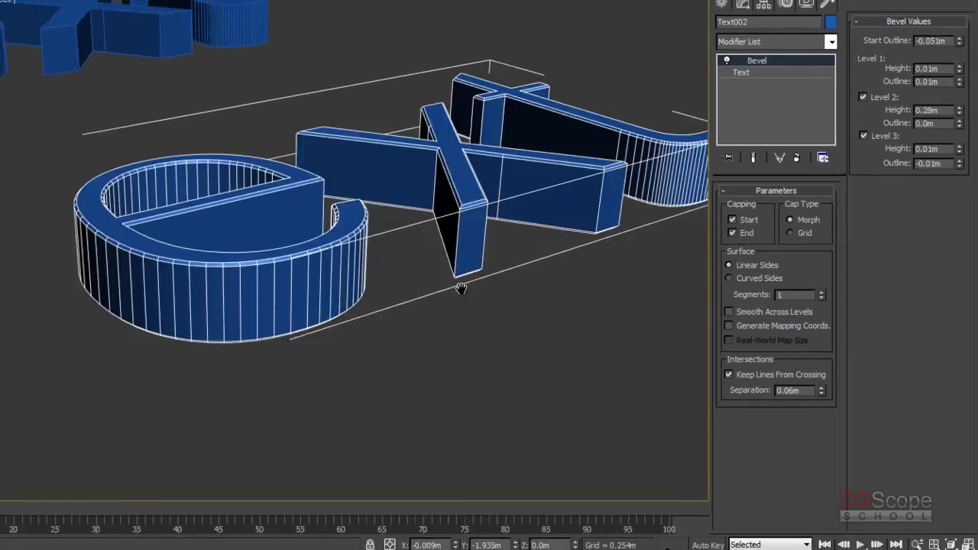
- Deselect the text and turn off Edged Faces with F4
scroll(489, 305, down, 5)
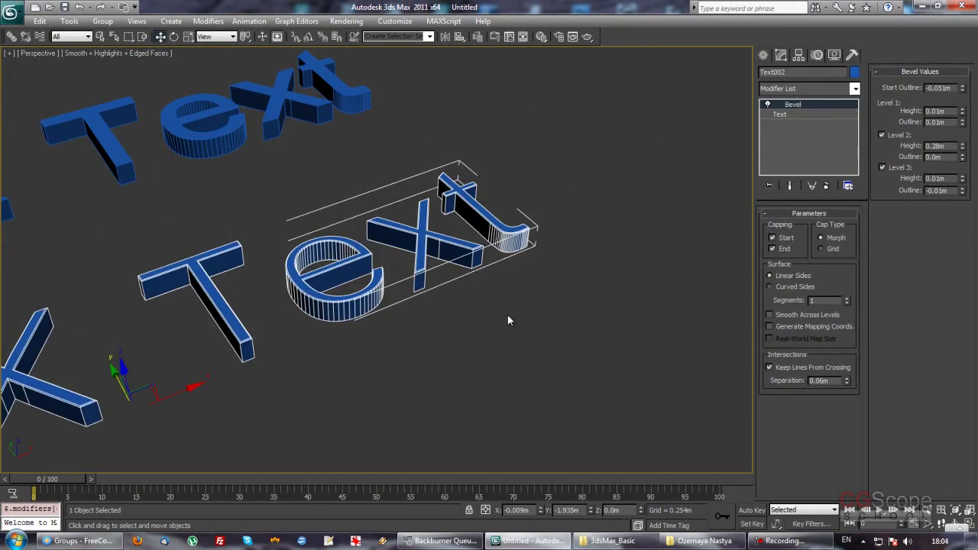
click(508, 321)
mouse_move(507, 321)
alt+middle_down()
mouse_move(574, 278)
mouse_move(545, 295)
mouse_move(499, 209)
alt+middle_up()
key(F4)
- Reselect the bevelled text and pan/zoom the Perspective view to centre both MAX Text objects
click(500, 209)
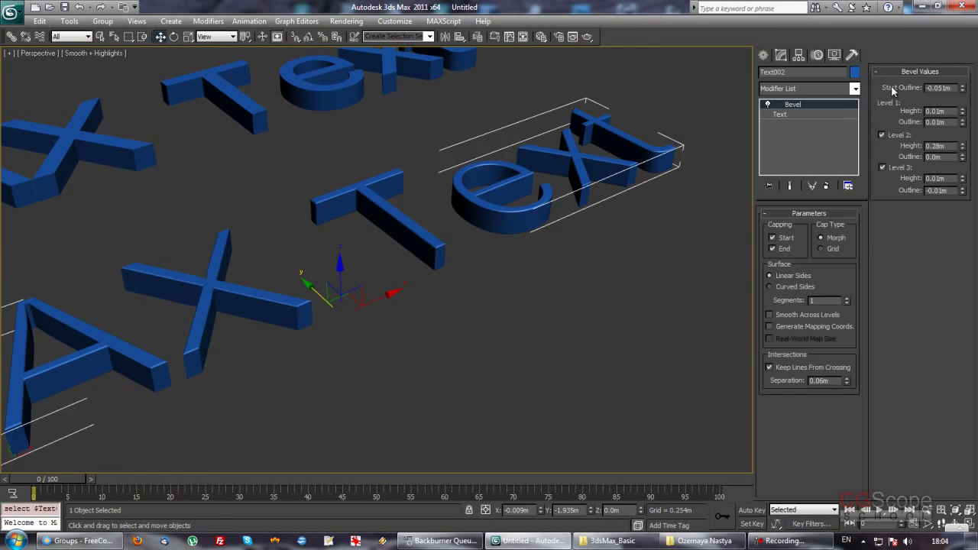
mouse_move(605, 242)
middle_down()
mouse_move(618, 253)
mouse_move(599, 272)
middle_up()
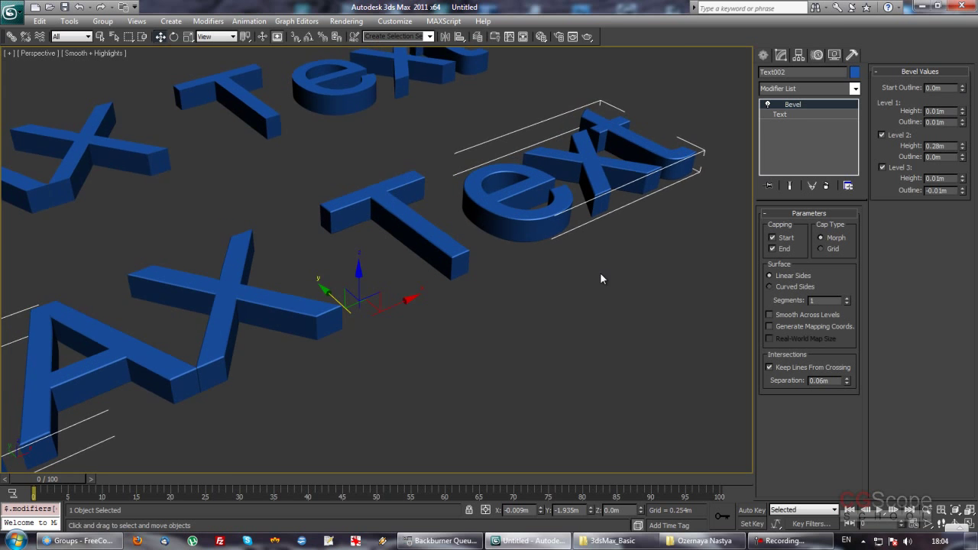
scroll(600, 272, down, 3)
mouse_move(529, 286)
middle_down()
mouse_move(575, 303)
mouse_move(540, 320)
middle_up()
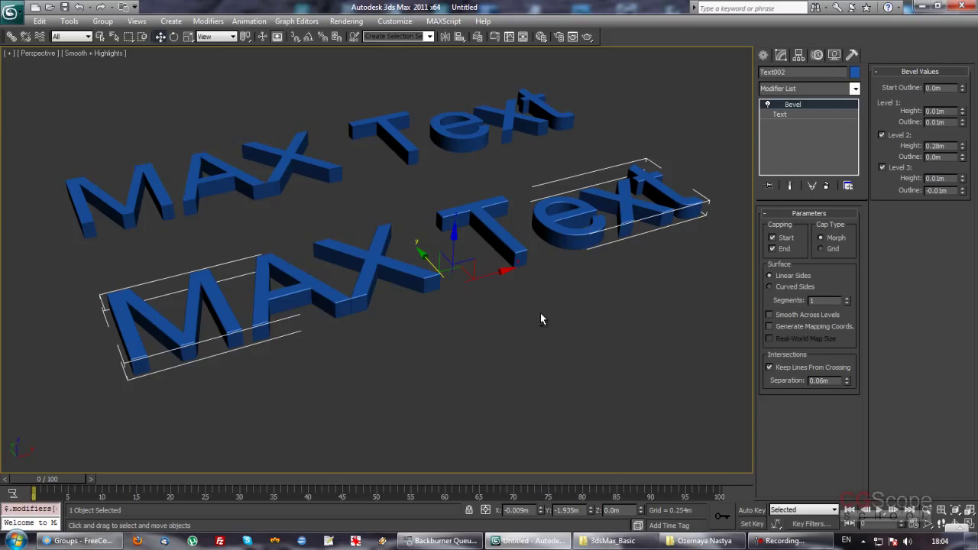
mouse_move(490, 284)
middle_down()
mouse_move(497, 303)
mouse_move(585, 314)
middle_up()
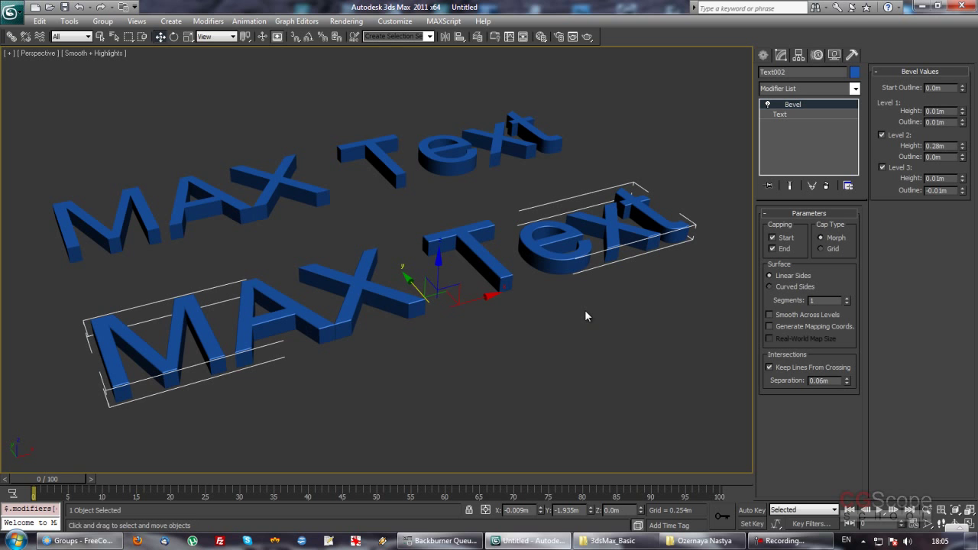
- Cut the Bevel modifier out of Text002's modifier stack
click(855, 89)
scroll(856, 269, down, 5)
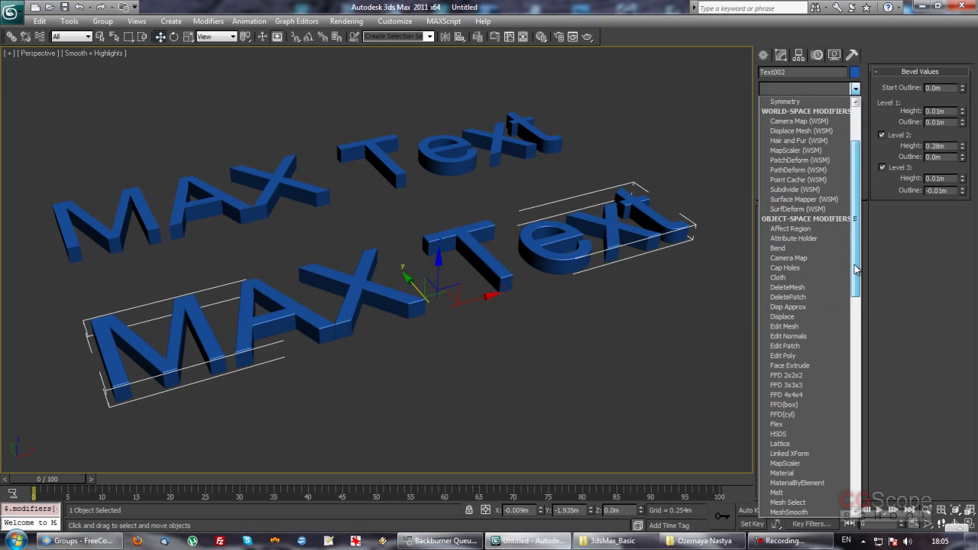
scroll(857, 269, down, 2)
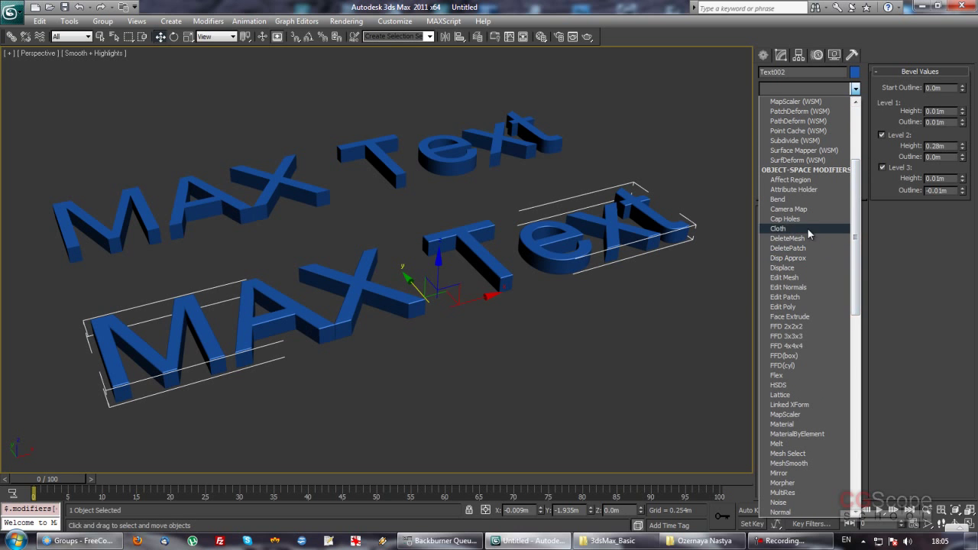
click(809, 200)
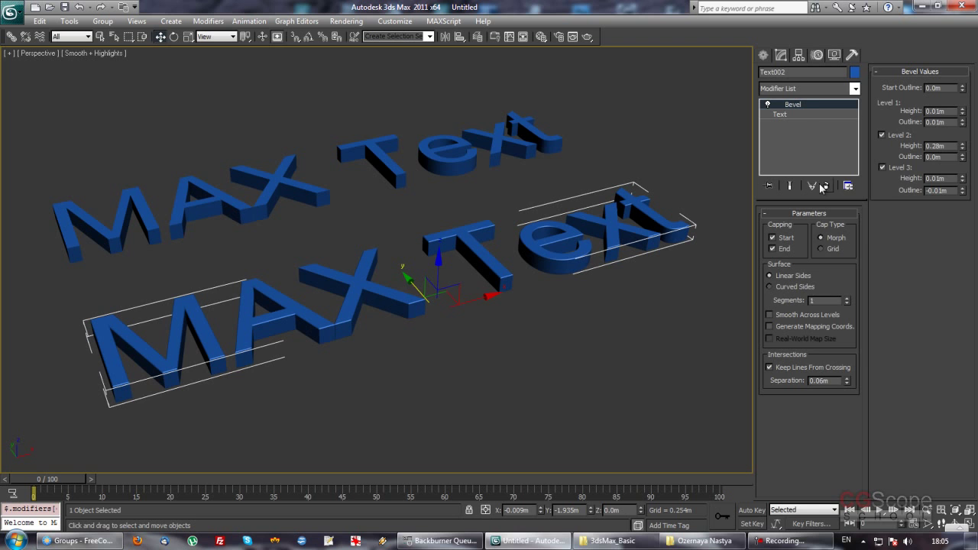
right_click(815, 105)
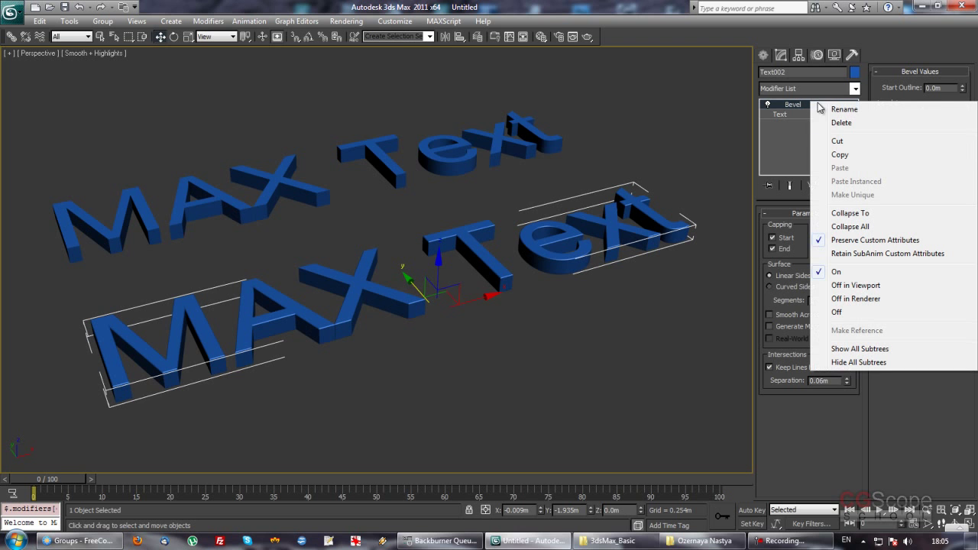
click(844, 143)
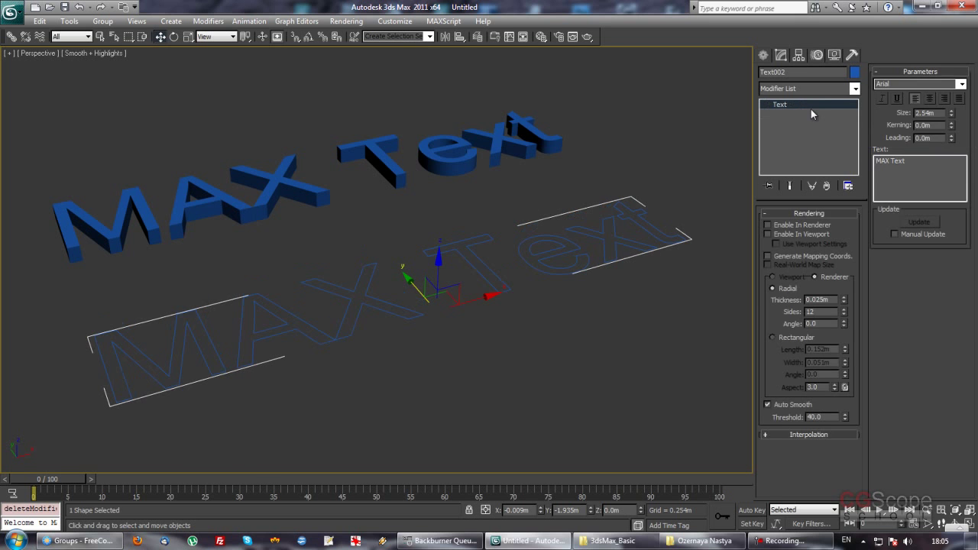
- Browse the Modifier List again and close it without adding a modifier
click(855, 89)
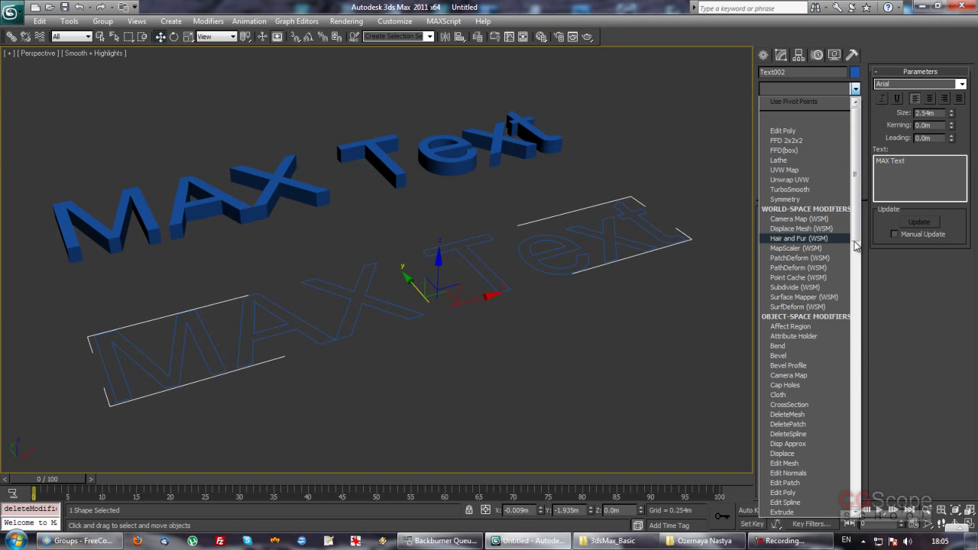
scroll(856, 244, down, 4)
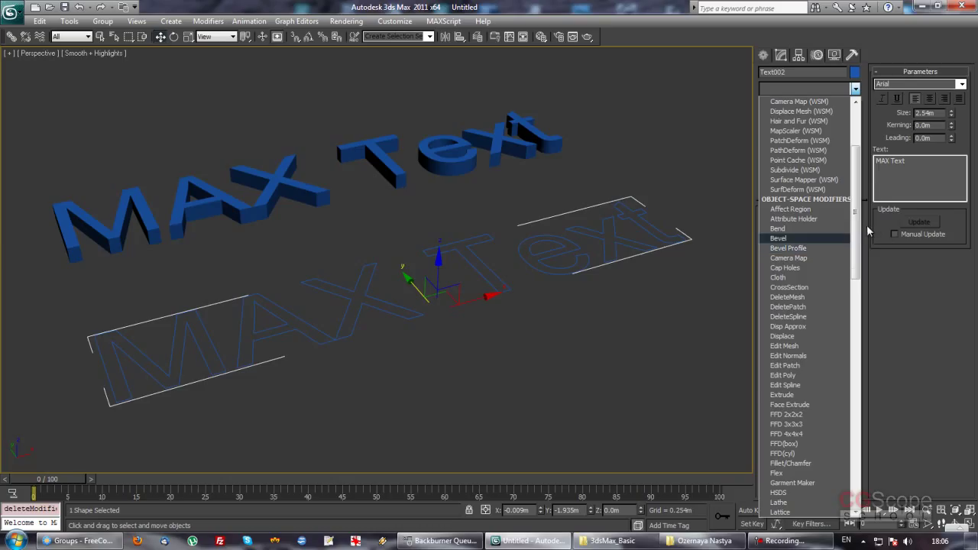
click(866, 225)
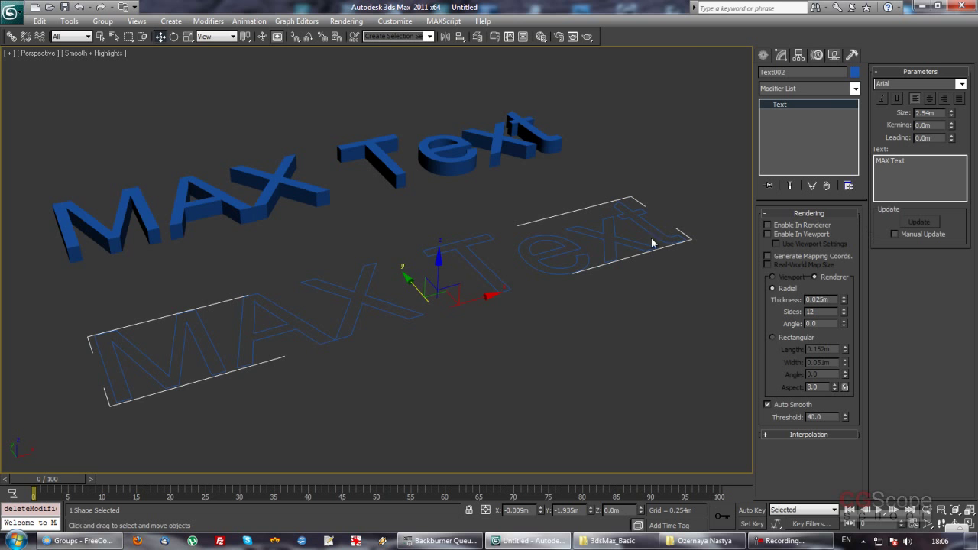
middle_drag(569, 269, 576, 264)
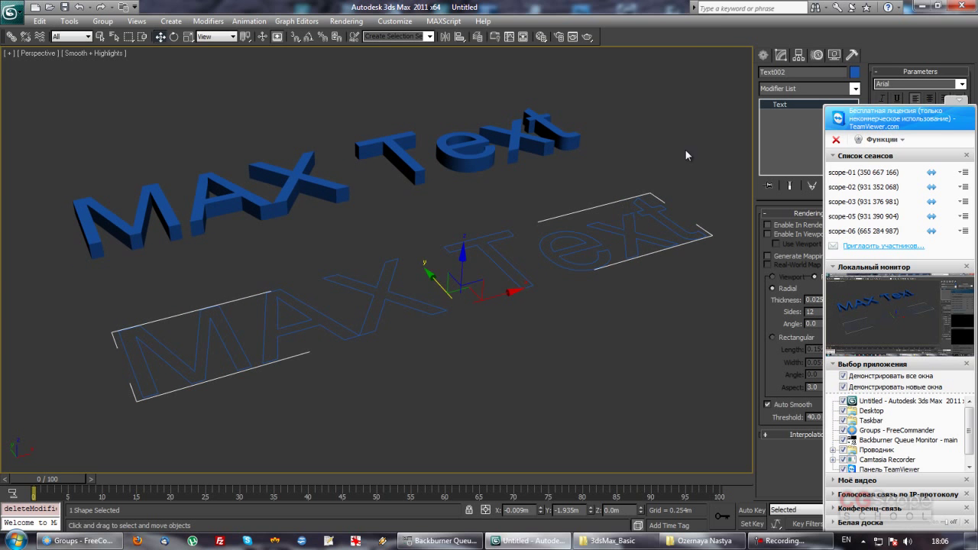
middle_drag(562, 221, 557, 211)
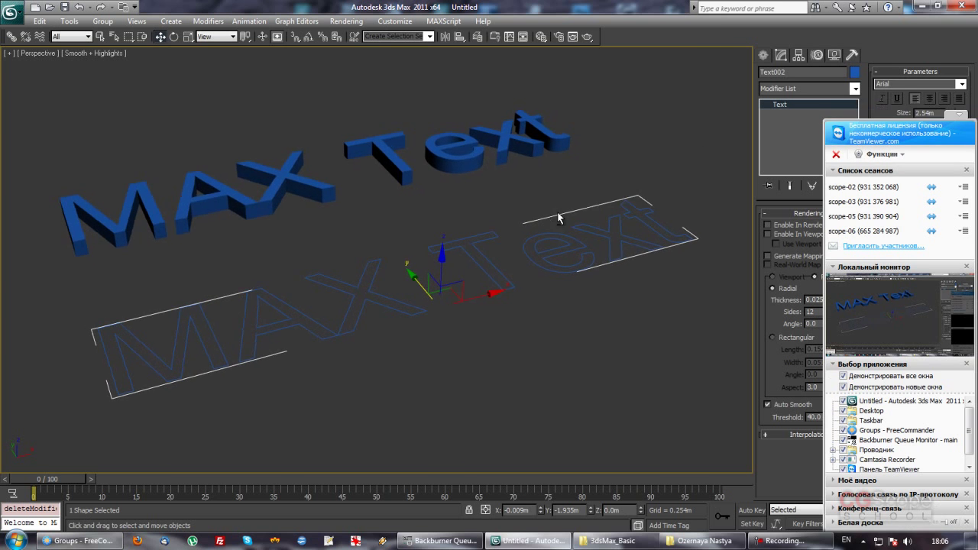